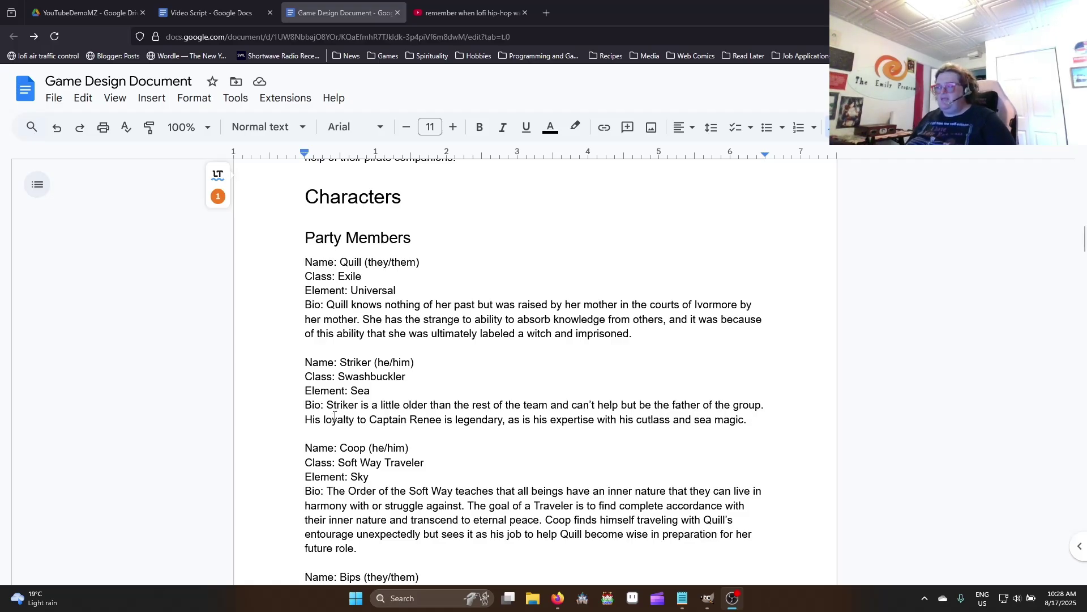
Delete the repeated phrase "by her mother" after "Ivormore" in Quill's bio in the Party Members section
middle_drag(404, 381, 411, 344)
scroll(410, 343, down, 10)
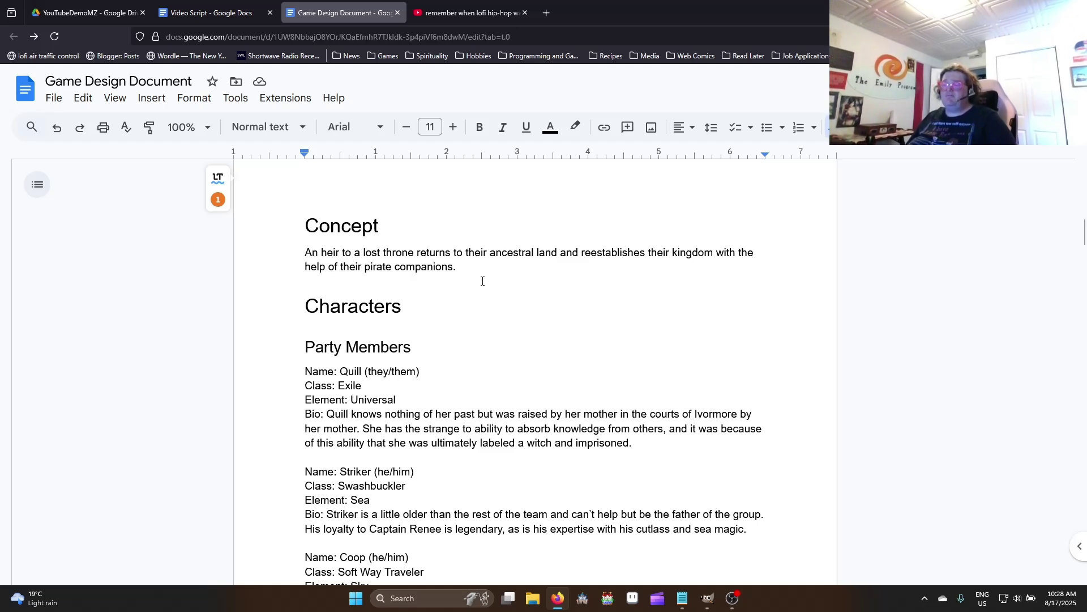
scroll(510, 296, down, 4)
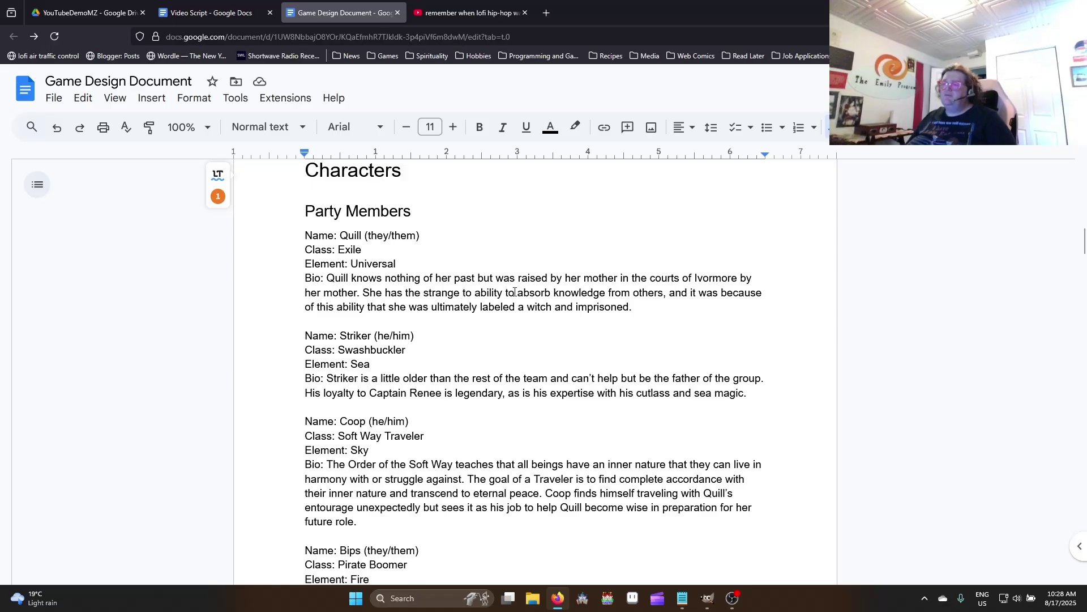
scroll(521, 287, up, 2)
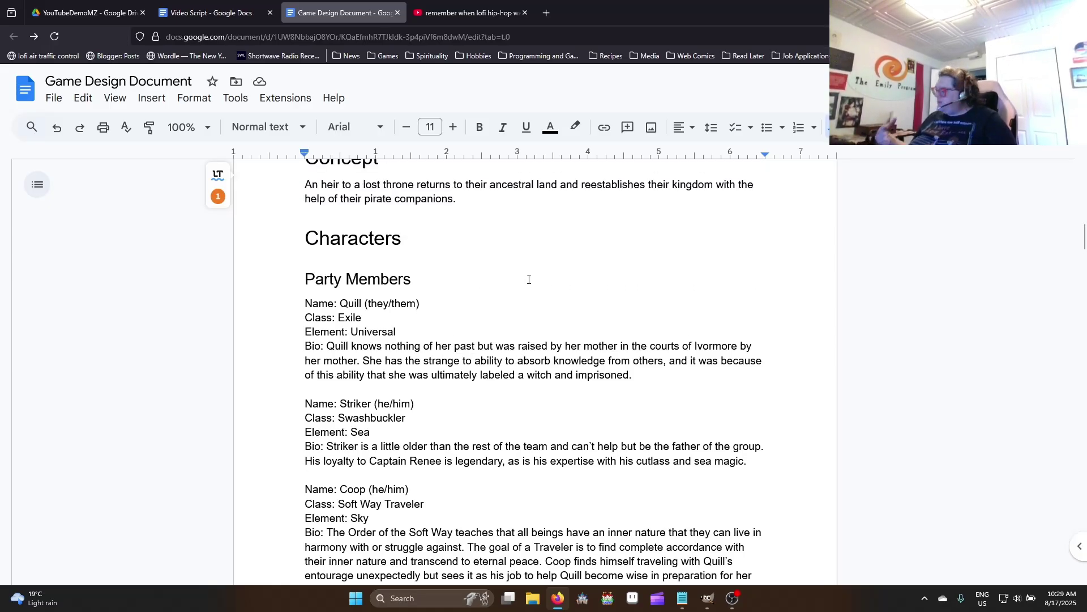
scroll(745, 257, down, 2)
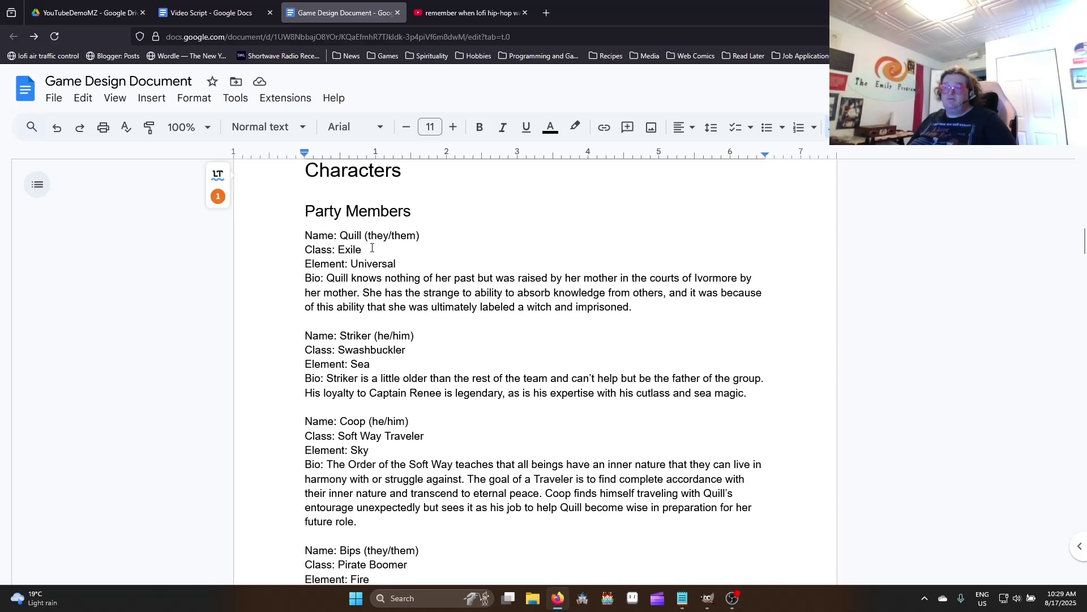
scroll(448, 235, down, 2)
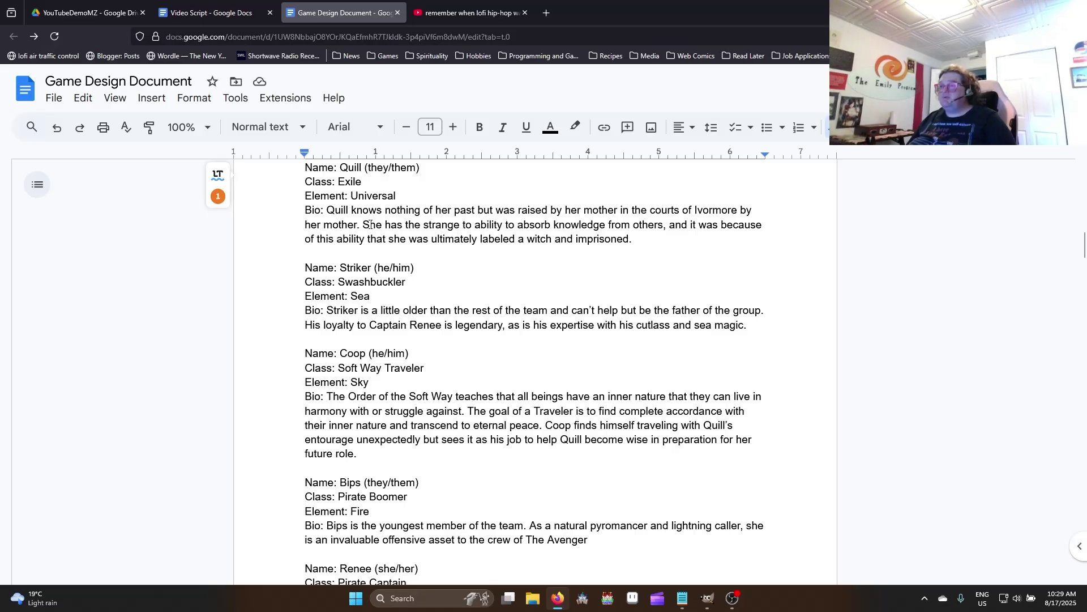
drag(357, 225, 736, 211)
key(BackSpace)
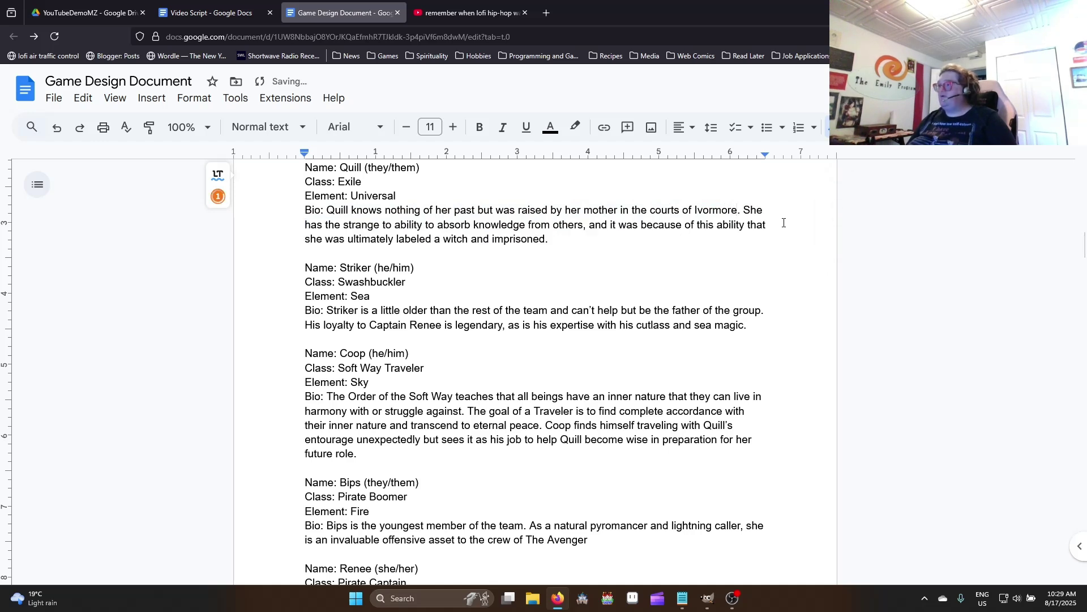
Read the bios of Striker, Coop, Bips and Renee through to the Allies and Antagonists sections
scroll(430, 242, down, 1)
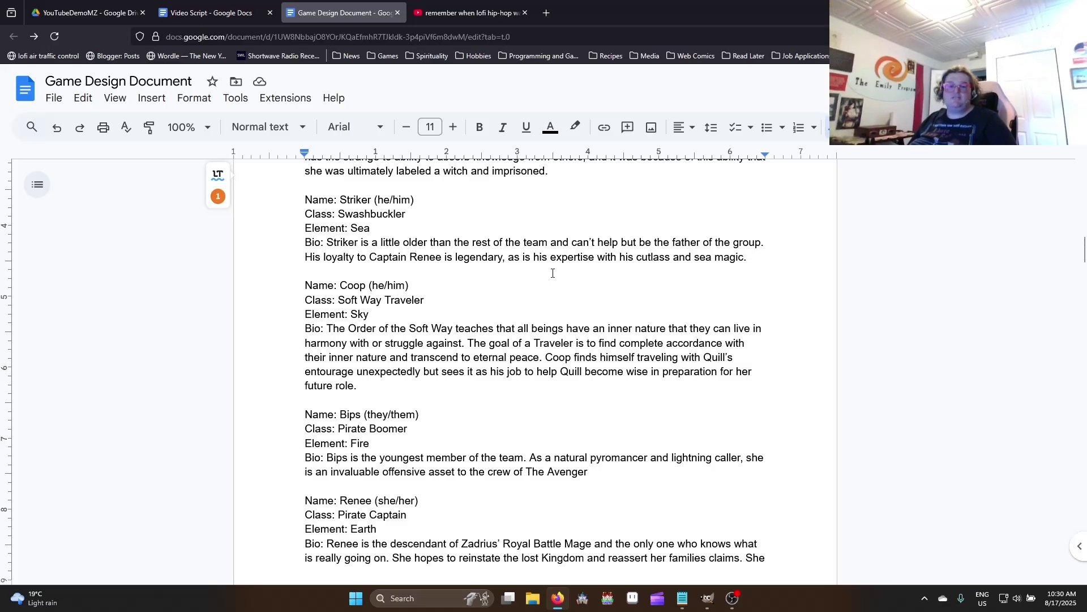
scroll(444, 262, down, 2)
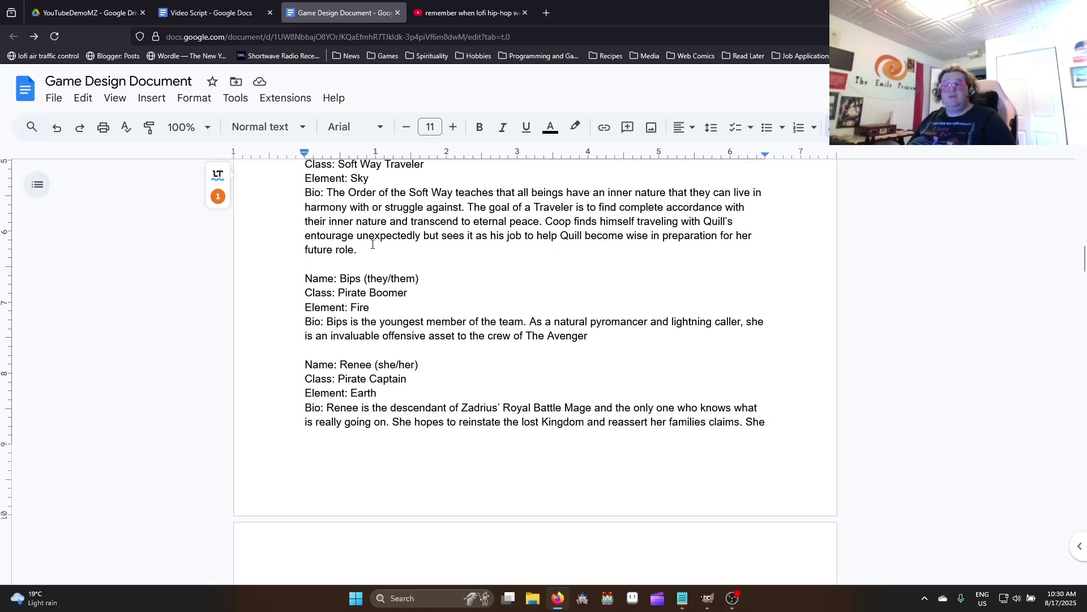
scroll(368, 226, up, 1)
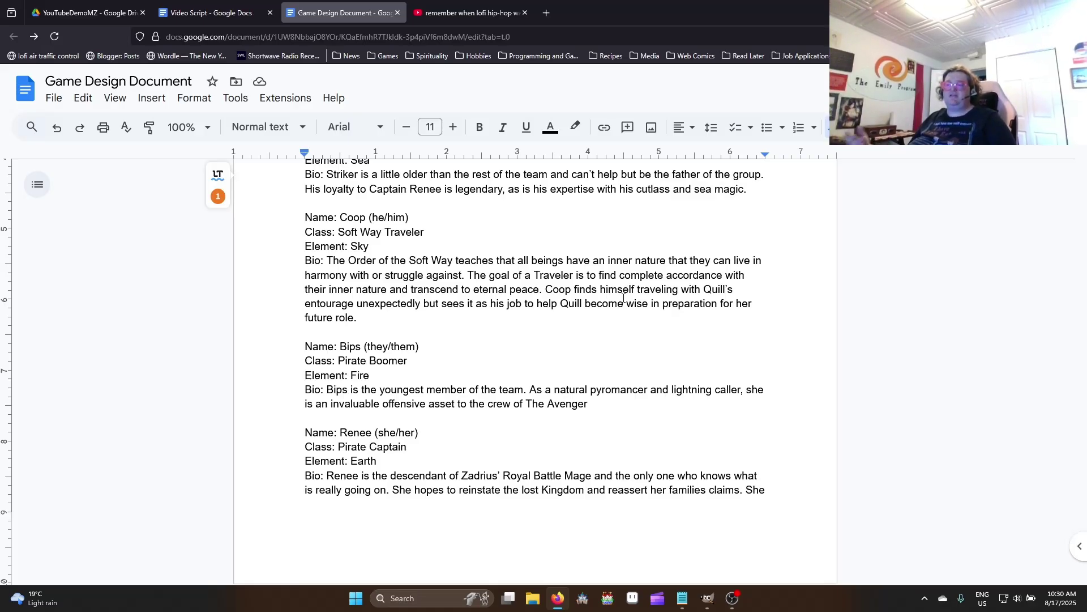
scroll(599, 315, down, 3)
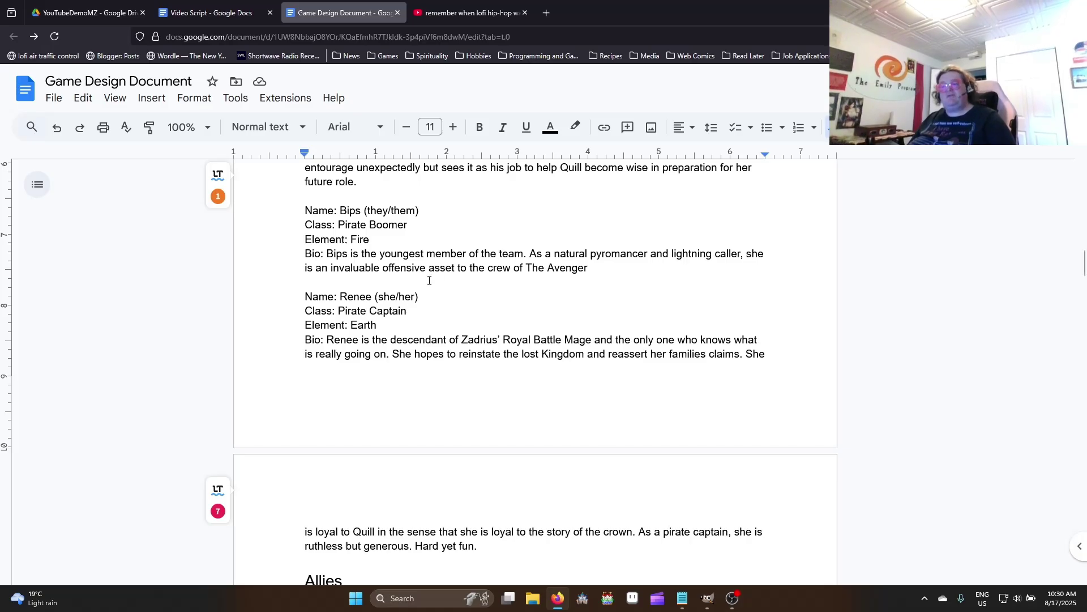
scroll(400, 315, down, 1)
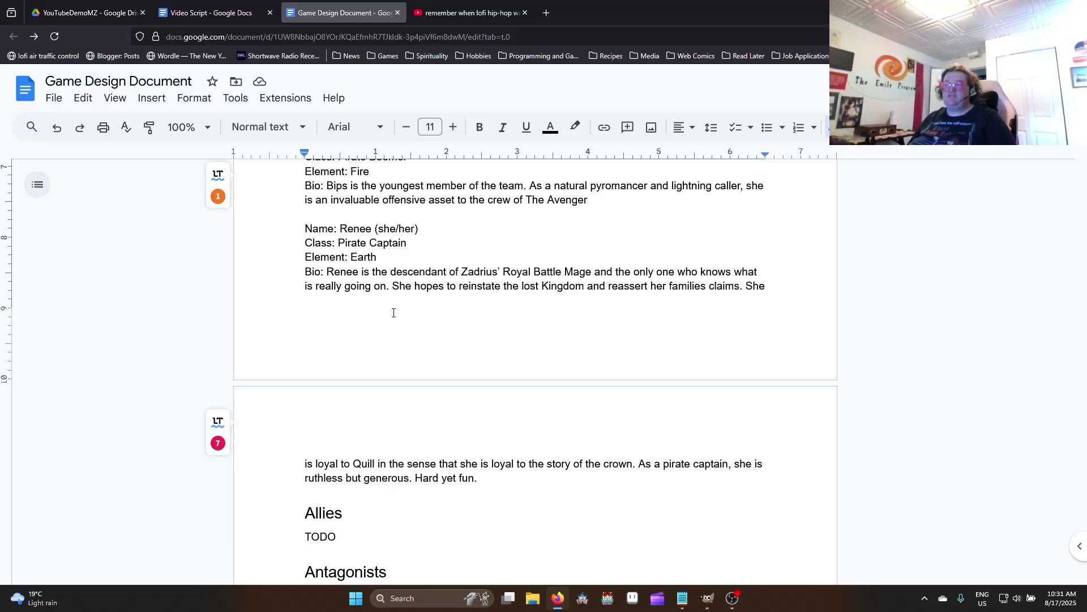
scroll(398, 266, down, 3)
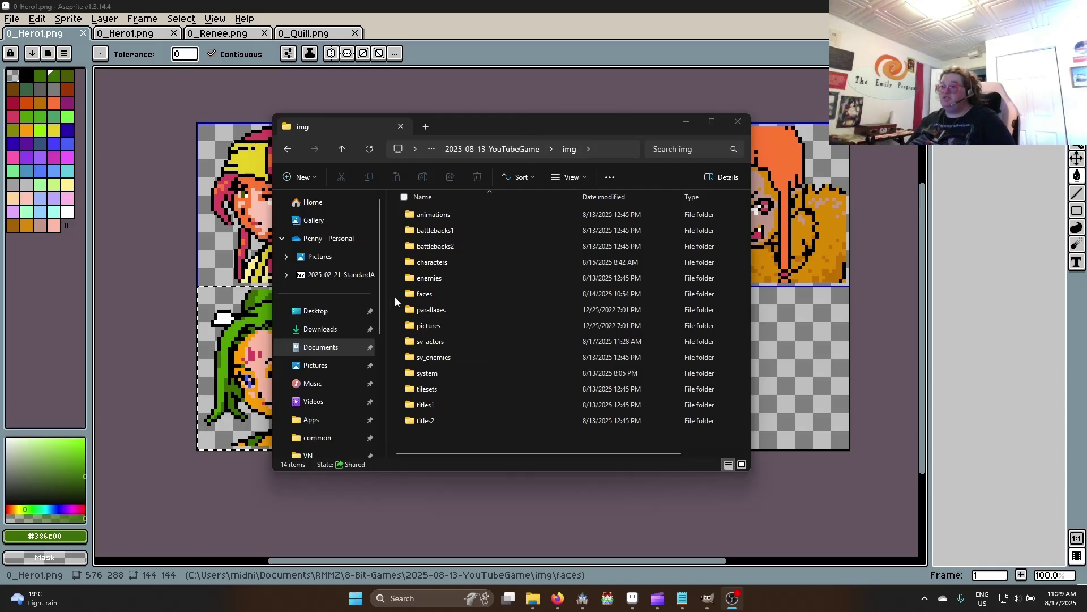
Inspect the custom hero images in the img subfolders characters, faces and sv_actors, and close the file window
double_click(440, 264)
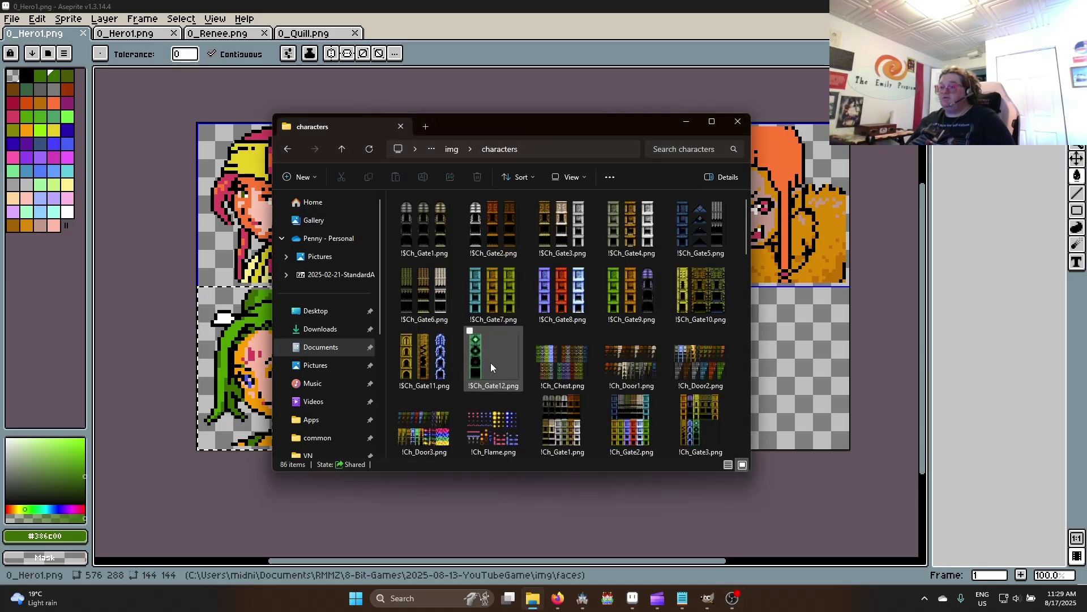
scroll(493, 363, down, 2)
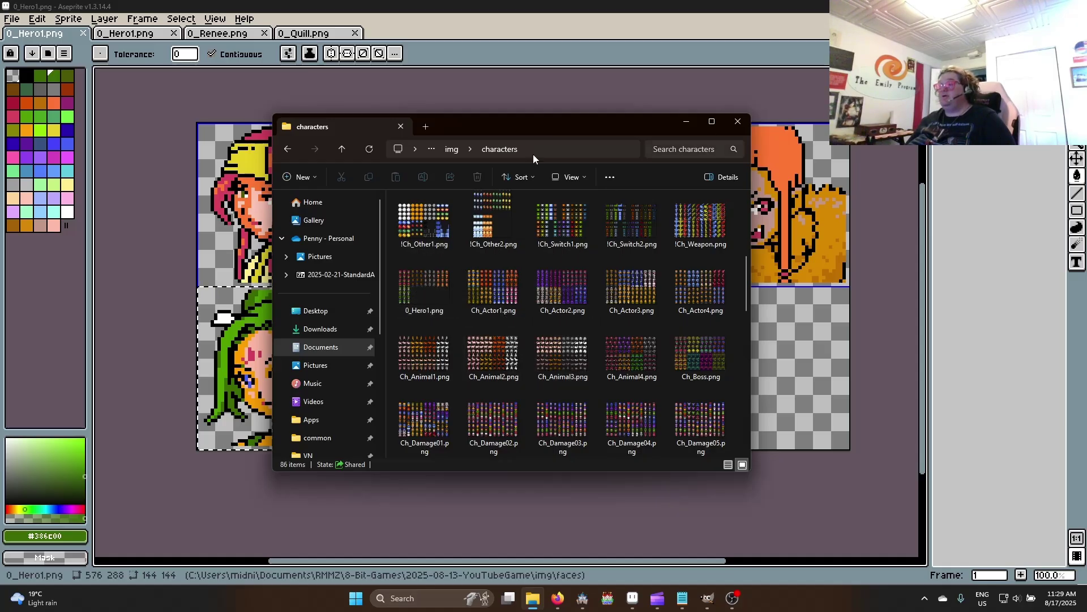
click(342, 151)
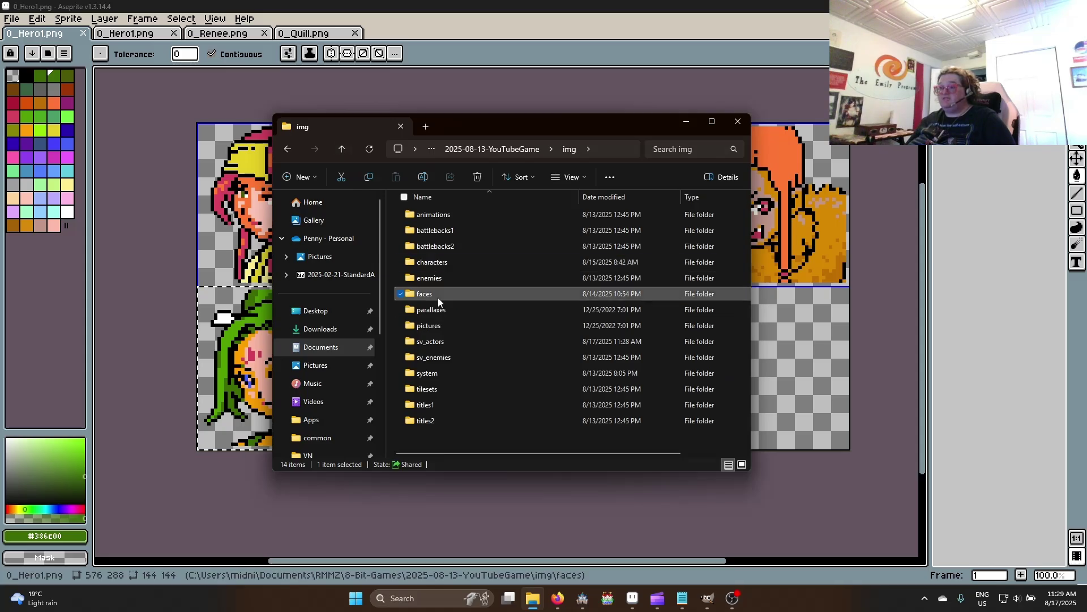
double_click(442, 293)
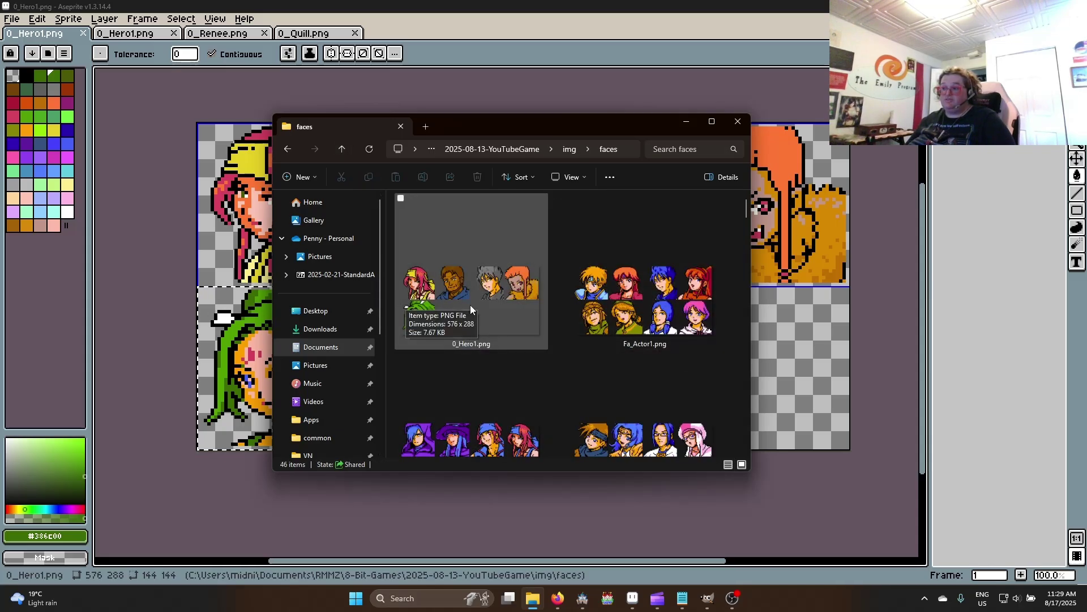
click(341, 149)
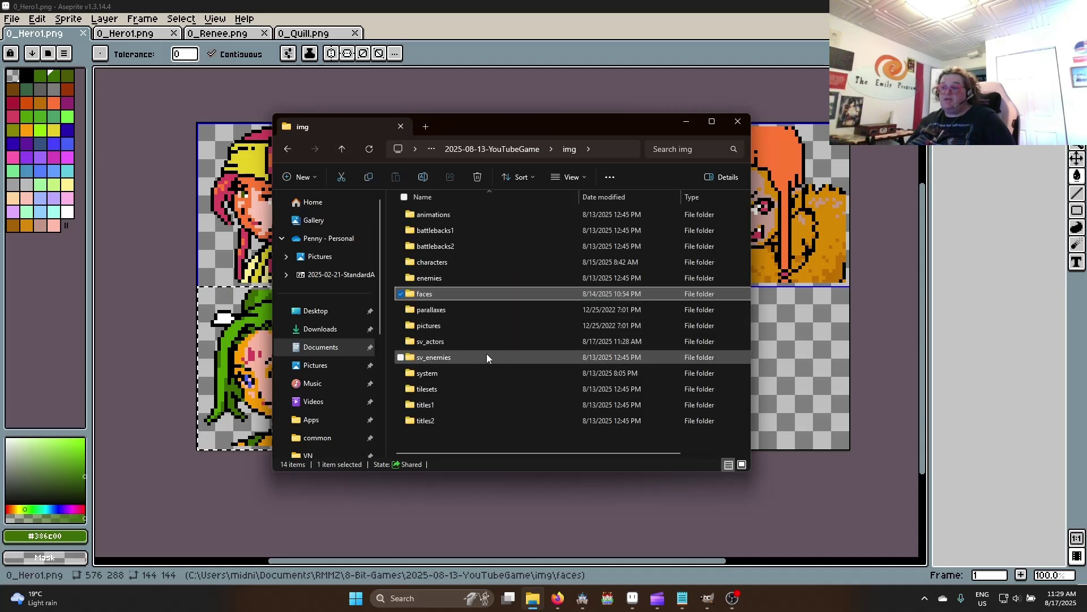
double_click(441, 347)
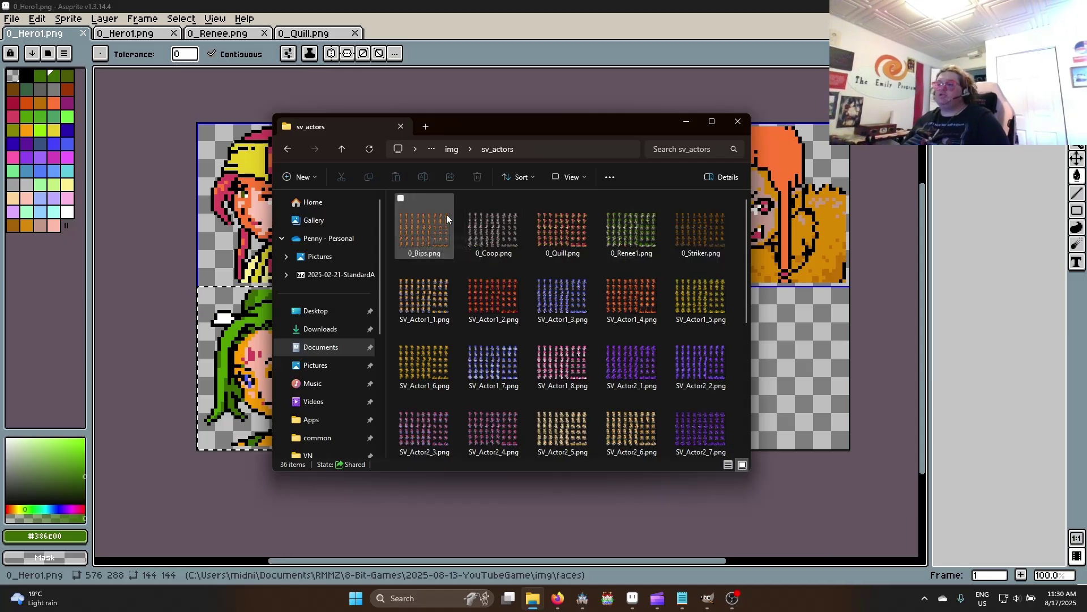
click(736, 123)
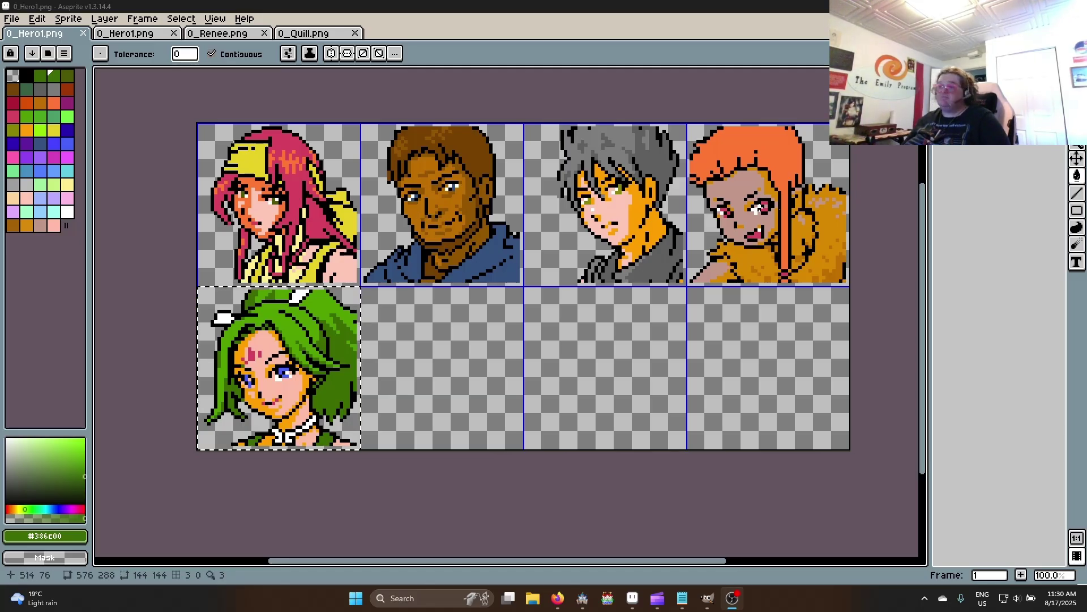
Review the open hero walking sprite sheet and the 0_Renee.png and 0_Quill.png battler sheets, clearing the selection on the walking sheet
click(126, 33)
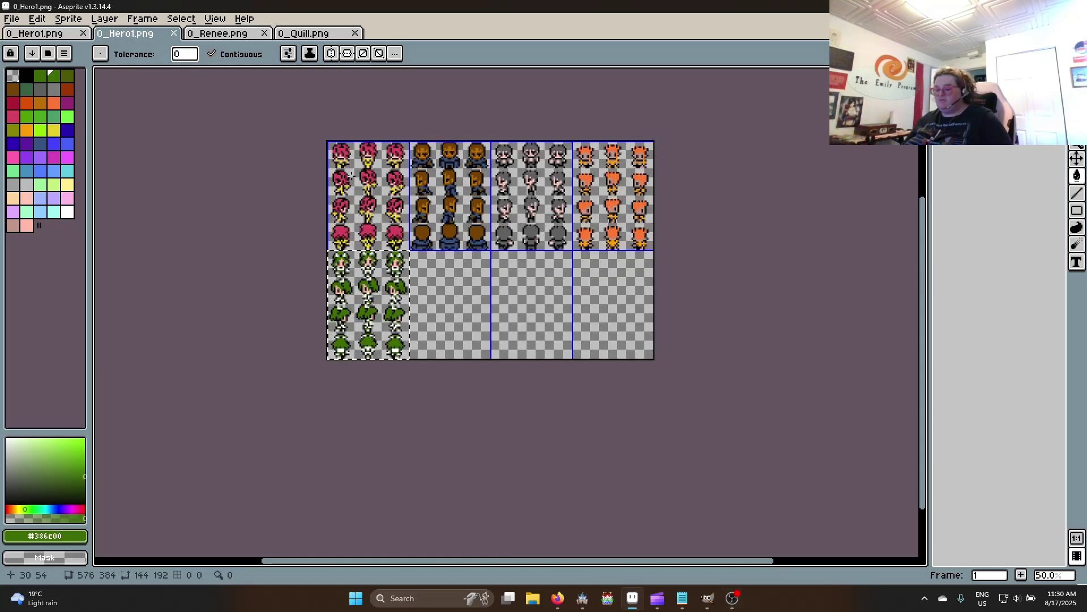
key(m)
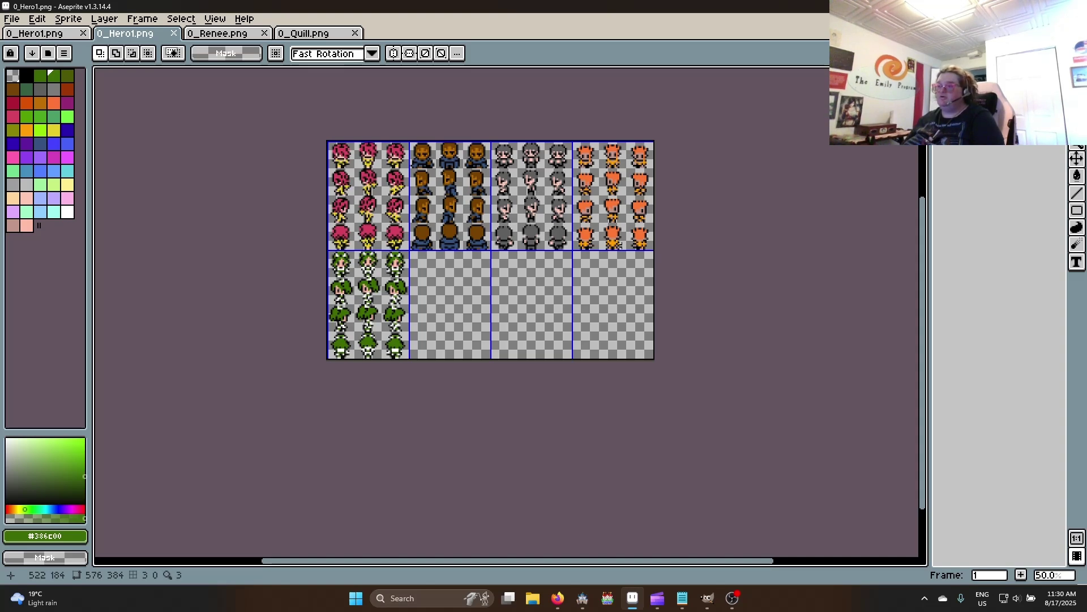
click(234, 36)
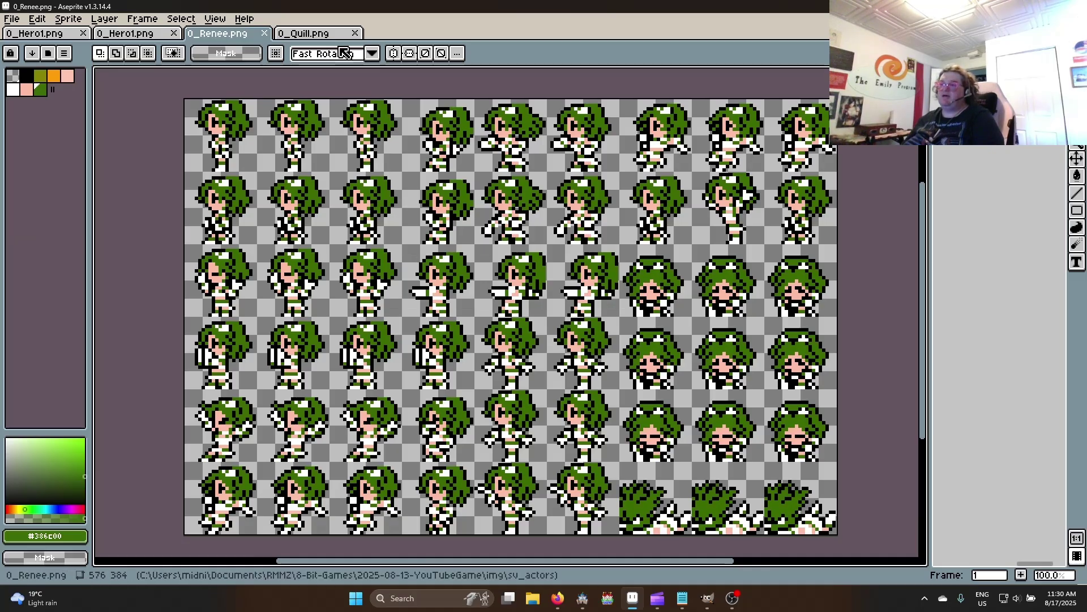
click(308, 34)
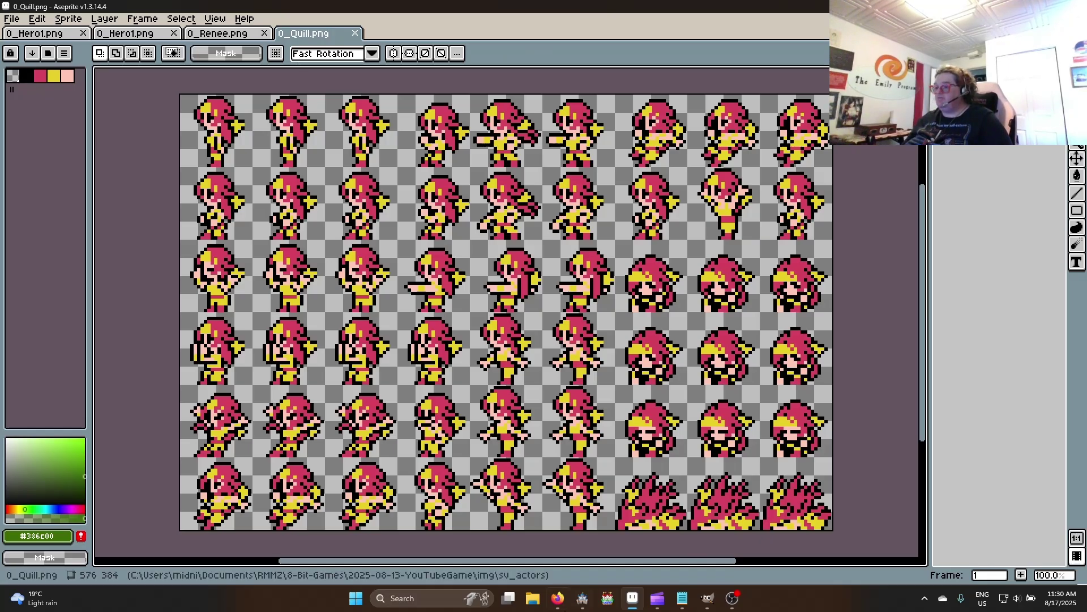
Switch to RPG Maker MZ, open the database and set the maximum number of actors to 40
click(582, 599)
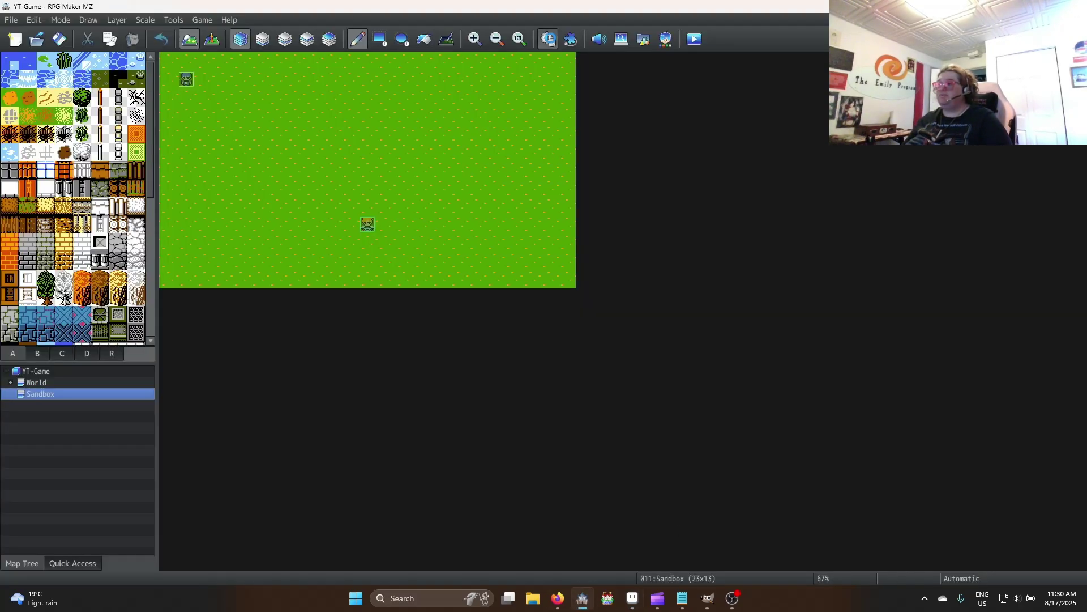
click(548, 39)
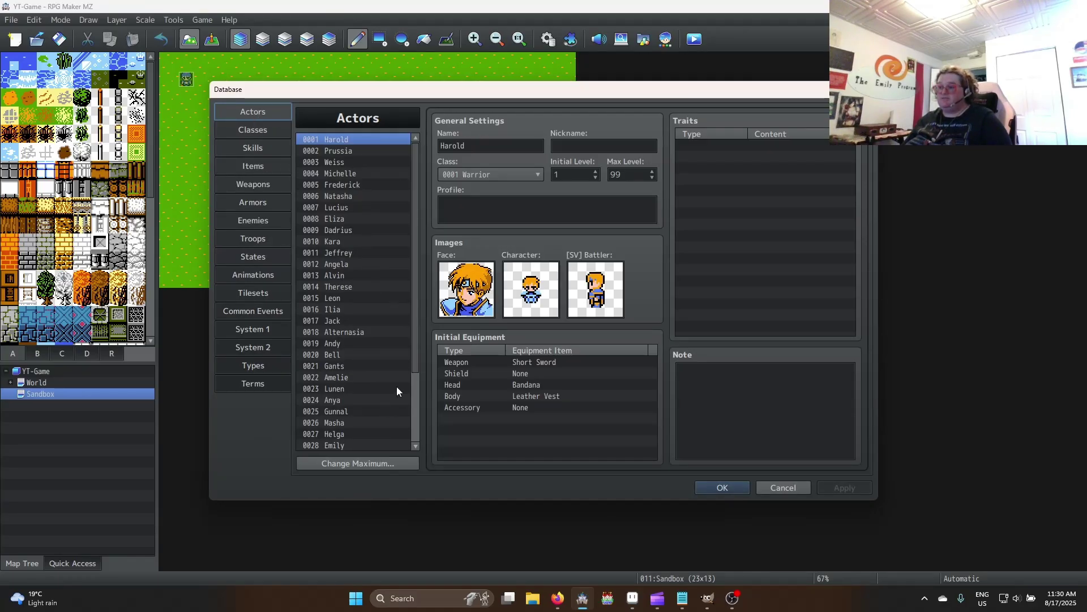
scroll(417, 351, down, 3)
click(382, 464)
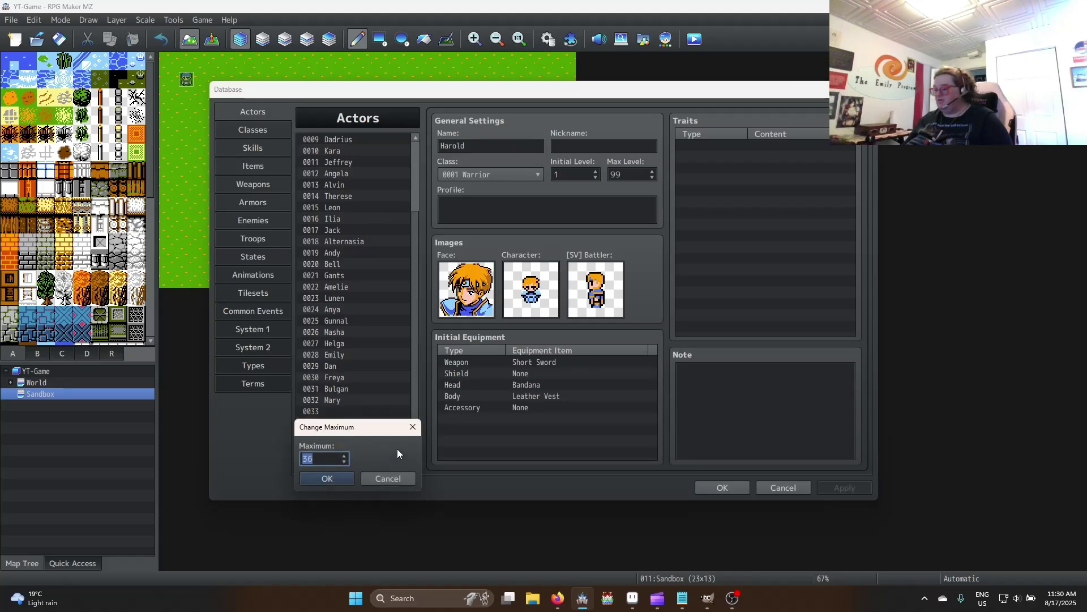
text(40)
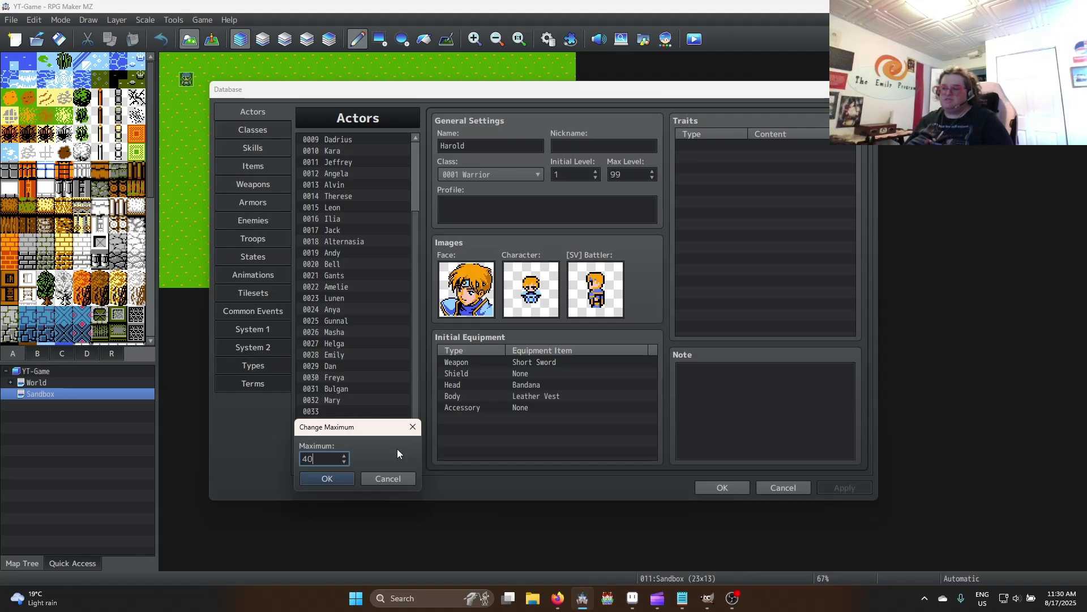
key(Return)
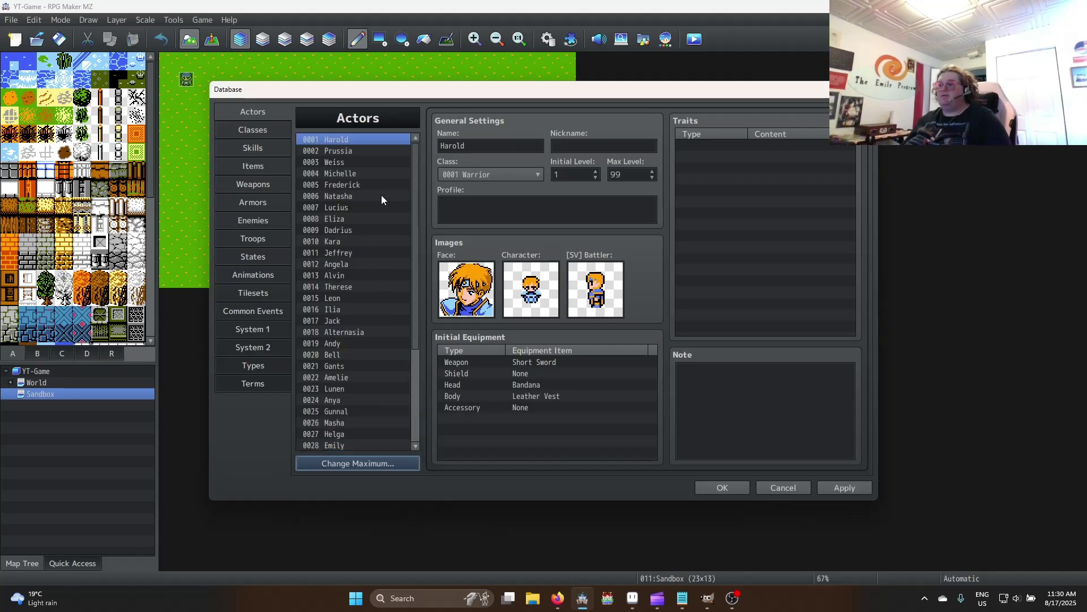
Copy all default actors from 0001 Harold to 0032 Mary and paste them starting at slot 0006
drag(413, 177, 416, 331)
shift+click(340, 355)
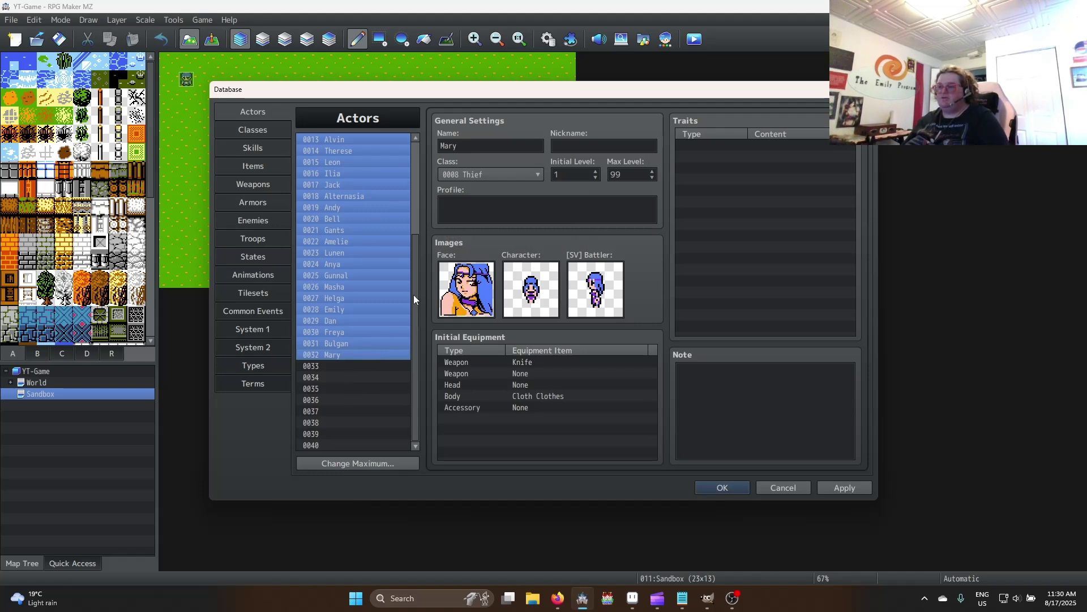
drag(416, 280, 414, 152)
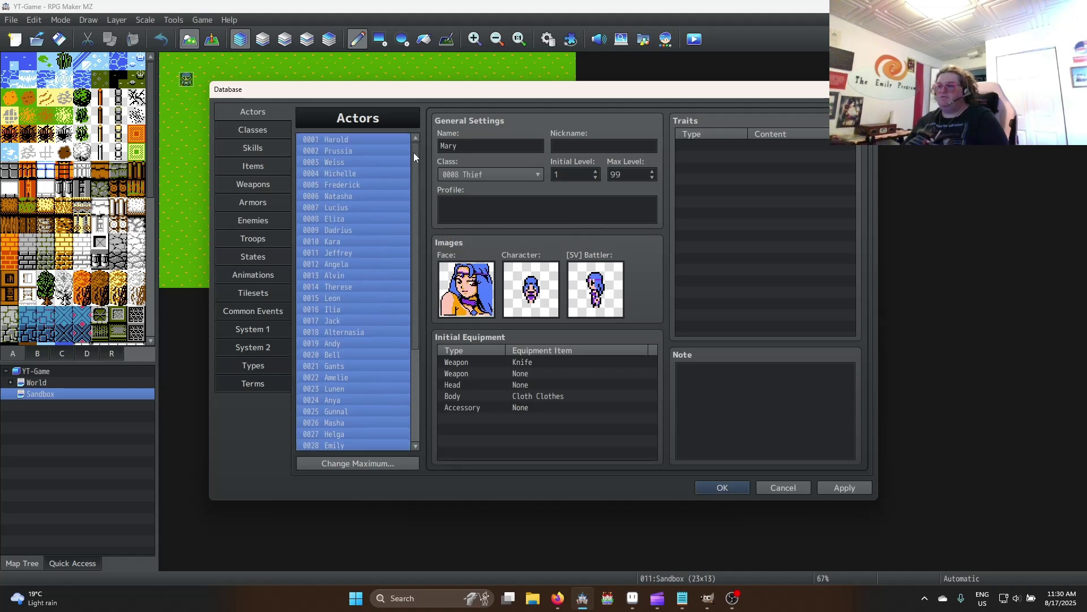
click(338, 195)
key(ctrl+v)
drag(413, 327, 431, 275)
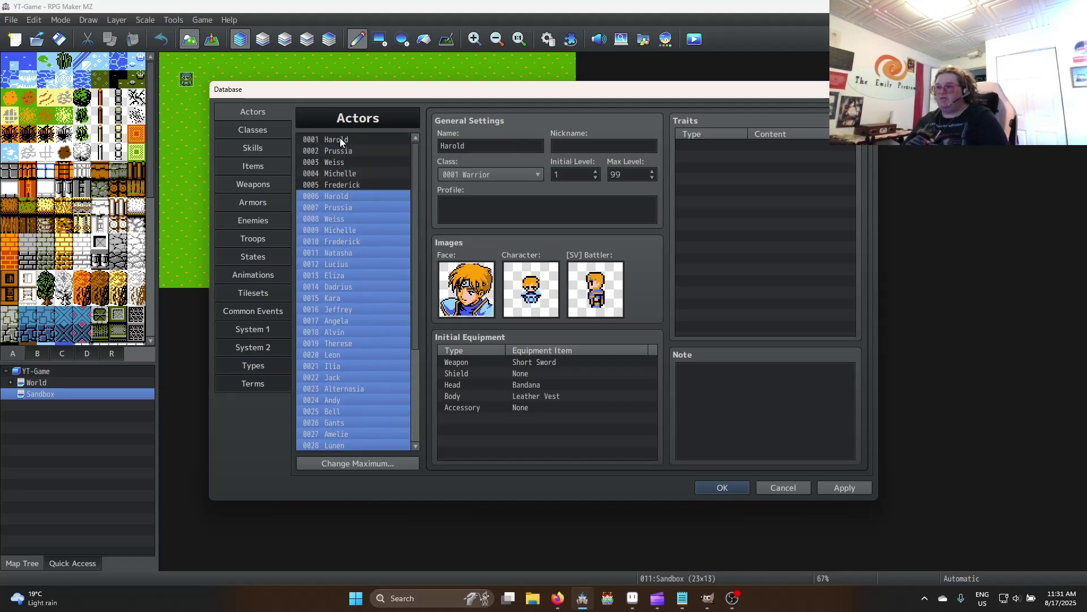
Clear actor entries 0001 to 0005 at the start of the actor list
click(340, 144)
shift+click(349, 186)
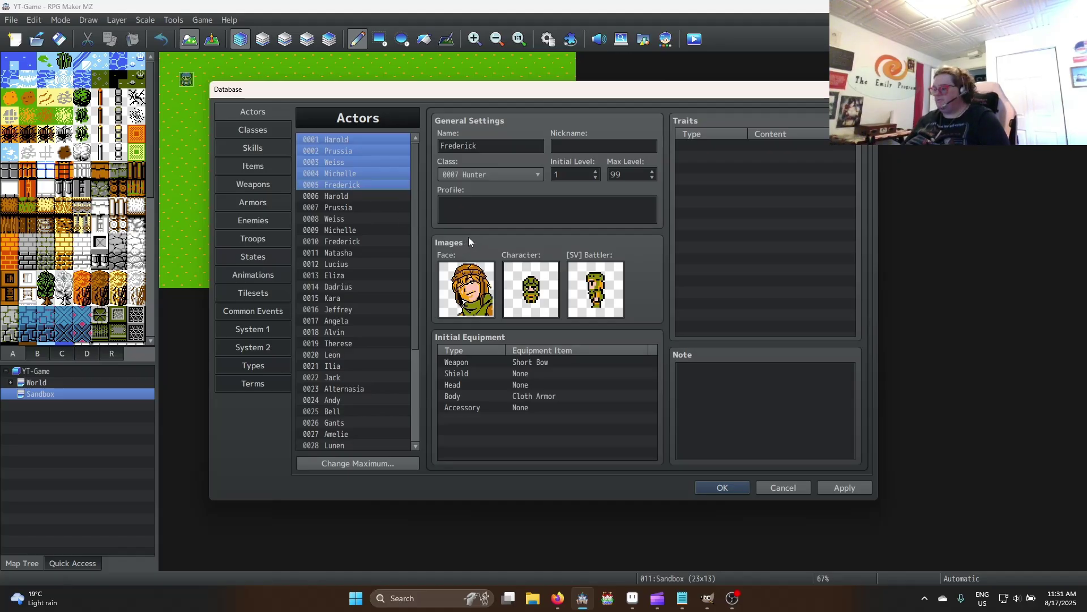
key(Delete)
click(388, 253)
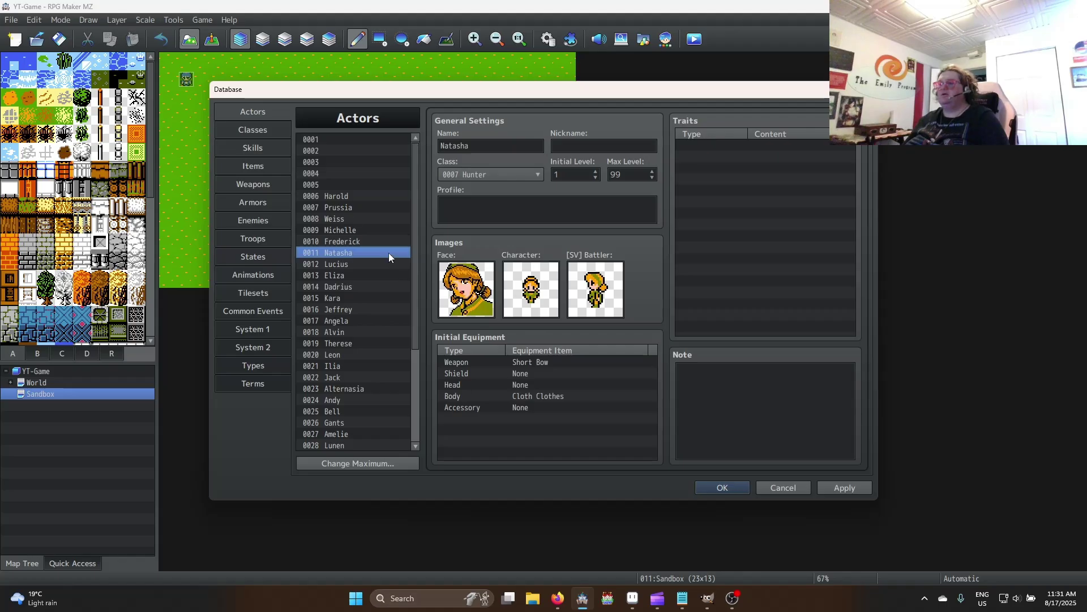
Name actors 0001 to 0005 Quill, Striker, Coop, Bips and Renee, in that order
click(344, 138)
click(466, 149)
text(Quill)
key(Down)
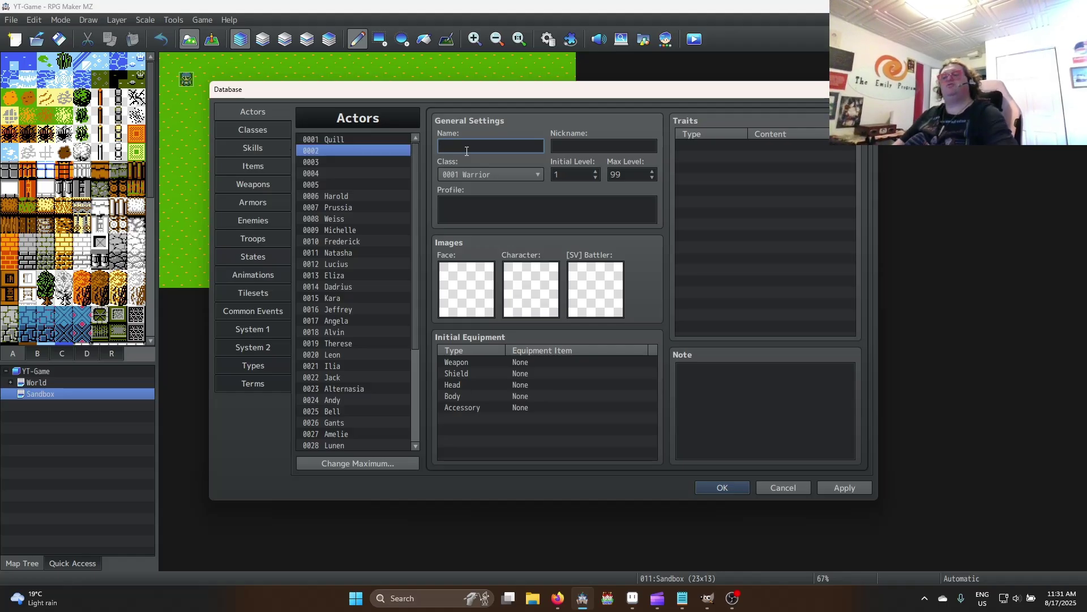
text(St)
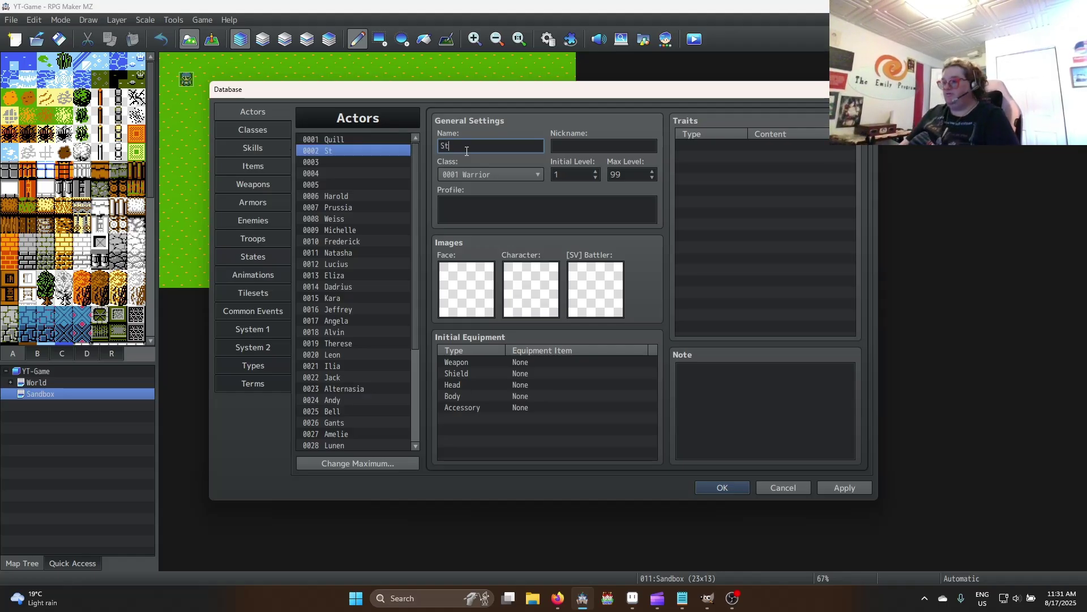
text(riker)
key(Down)
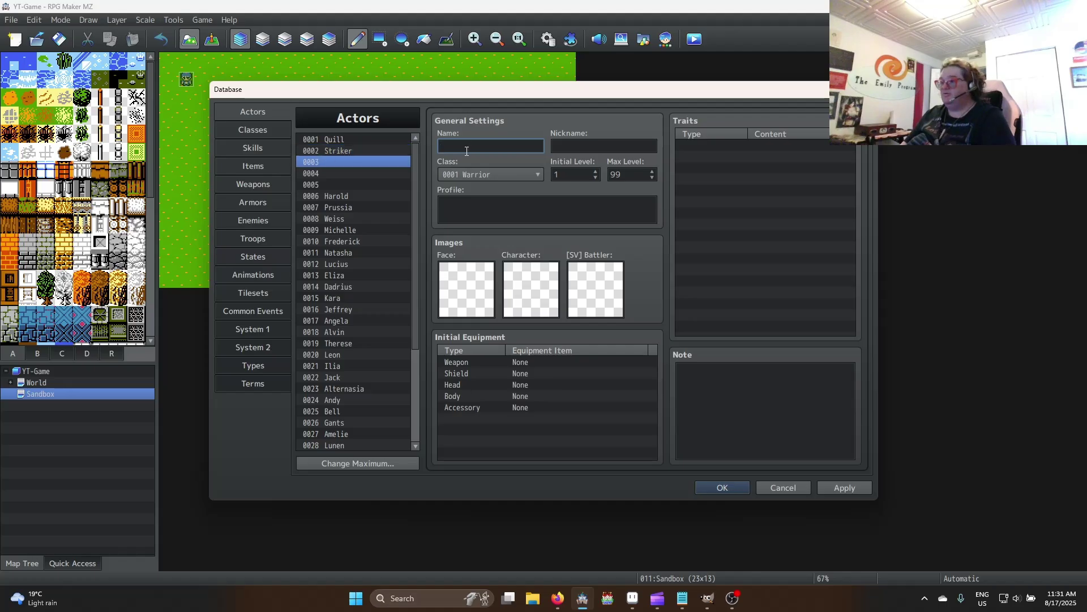
text(Coop)
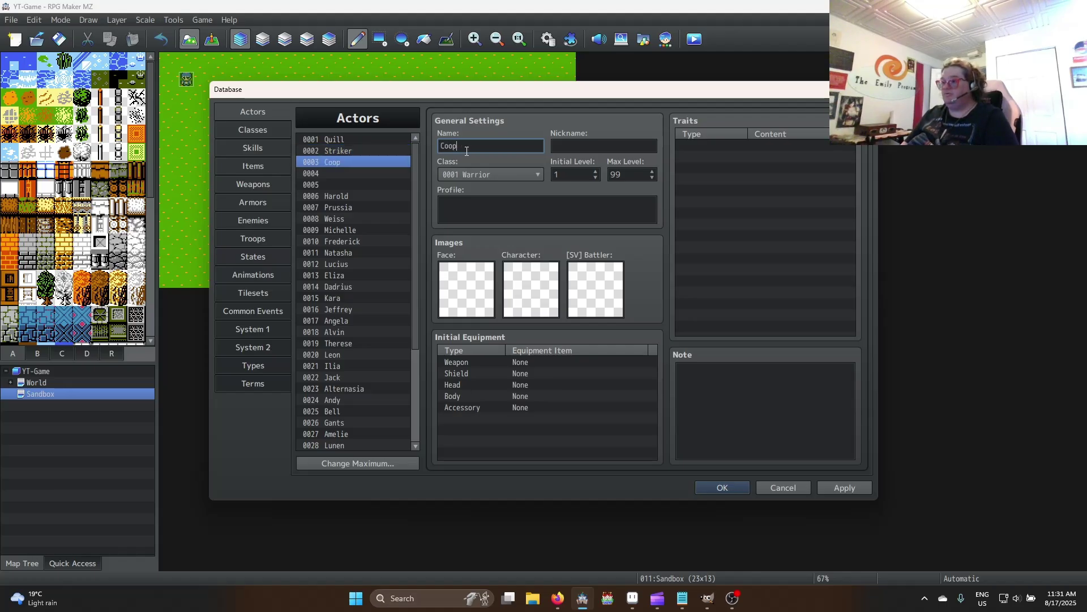
key(Down)
text(Bip)
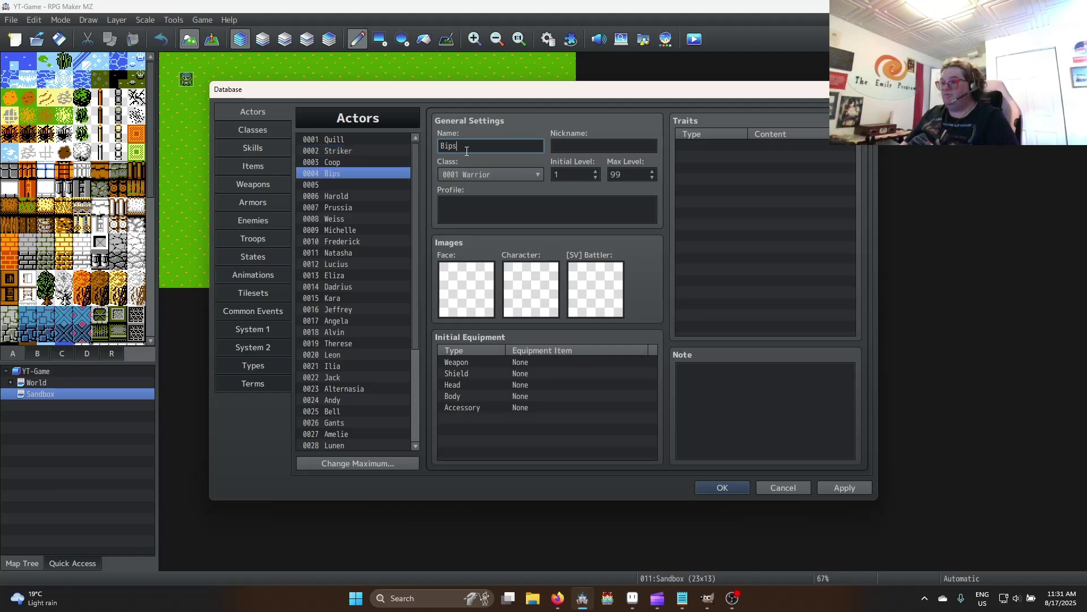
text(s)
key(Down)
text(Renee)
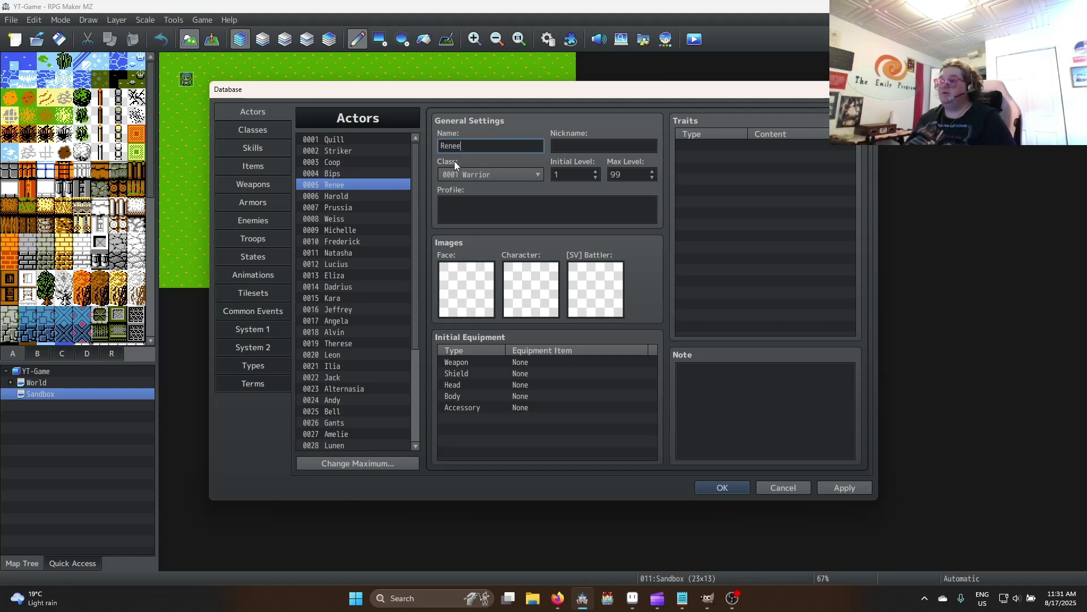
Give Quill the pink-haired face and walking sprite from the 0_Hero1 sheets and the 0_Quill side-view battler
click(347, 141)
double_click(459, 283)
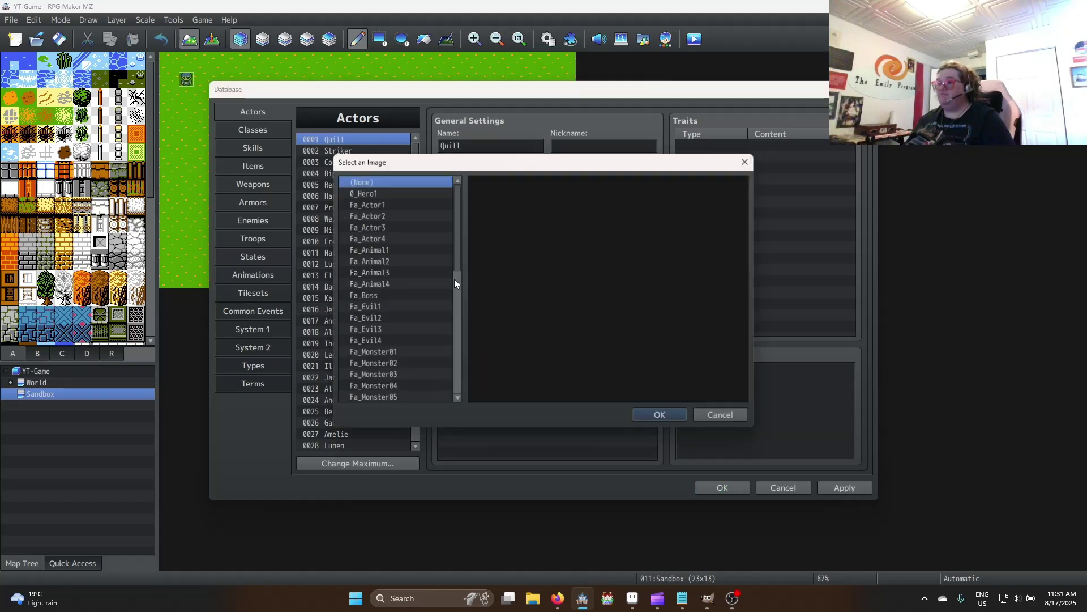
click(387, 194)
double_click(490, 198)
double_click(527, 286)
click(390, 193)
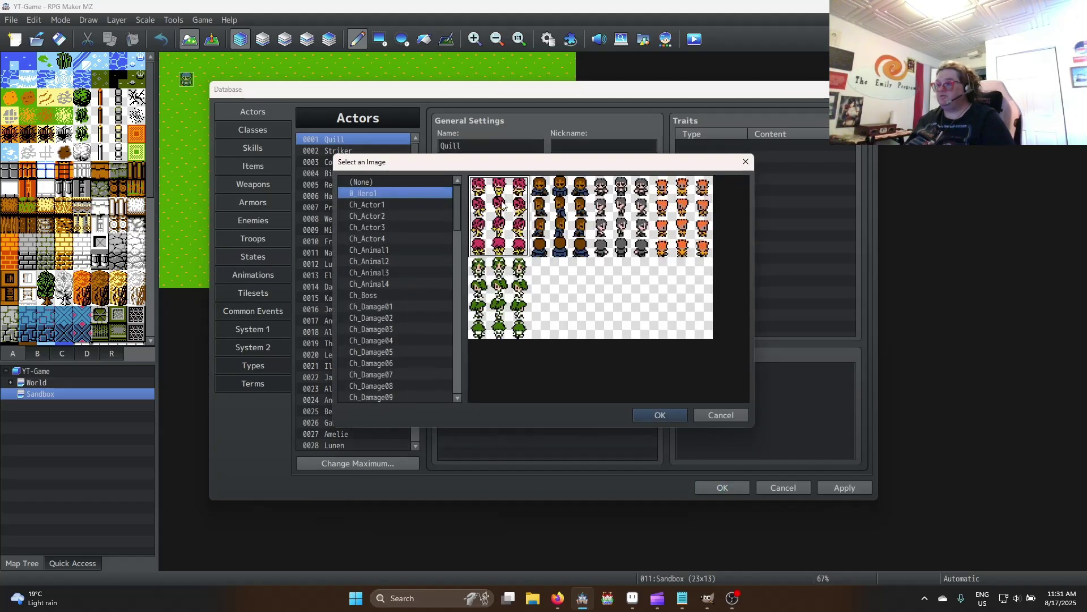
key(Return)
double_click(593, 274)
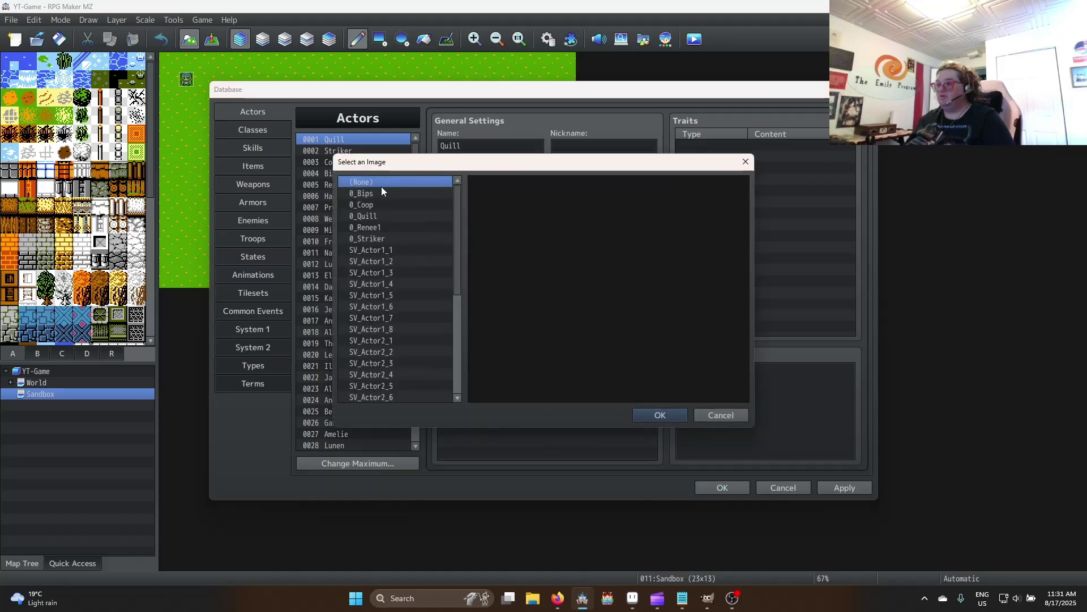
double_click(377, 216)
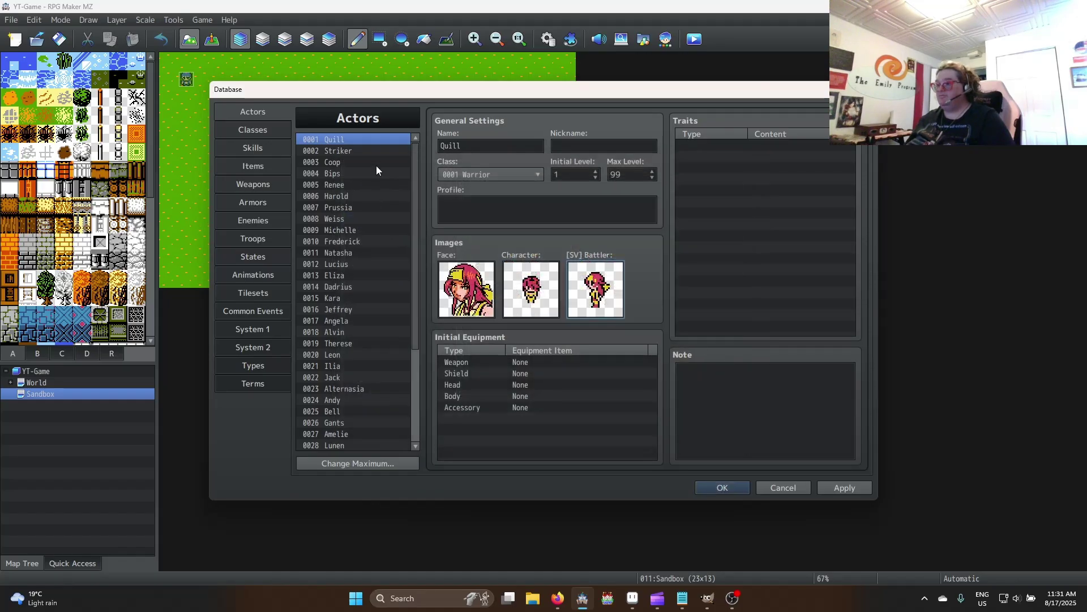
Give Striker the brown-haired face and walking sprite from the 0_Hero1 sheets and the 0_Striker side-view battler
click(342, 150)
double_click(474, 292)
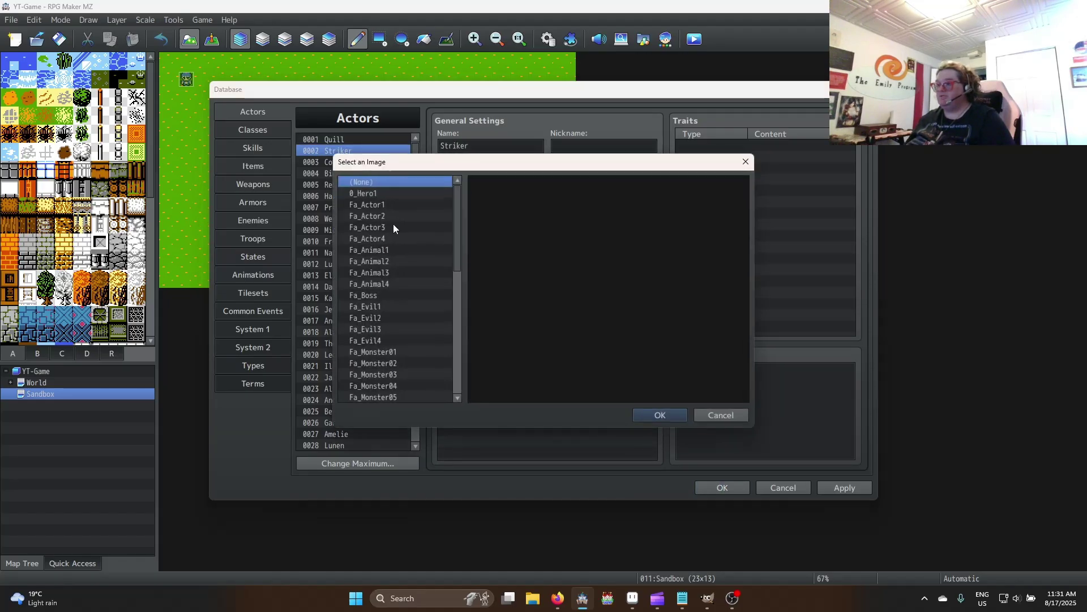
click(376, 194)
double_click(563, 206)
double_click(548, 268)
click(392, 194)
click(566, 233)
double_click(566, 234)
double_click(598, 283)
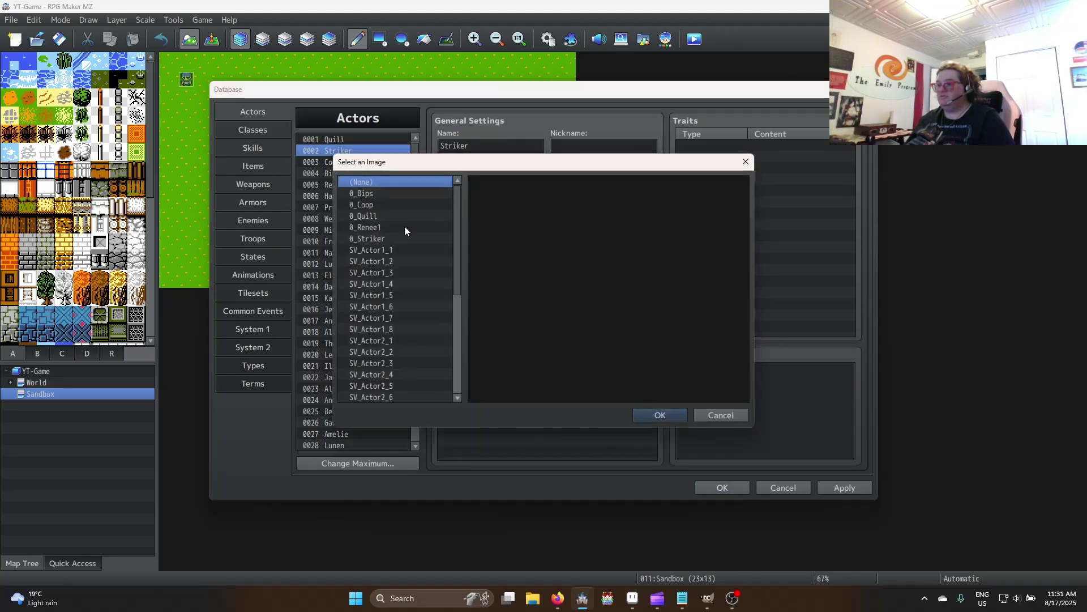
click(375, 238)
double_click(375, 238)
Give Coop the grey-haired face and walking sprite from the 0_Hero1 sheets and the 0_Coop side-view battler
click(331, 162)
double_click(462, 273)
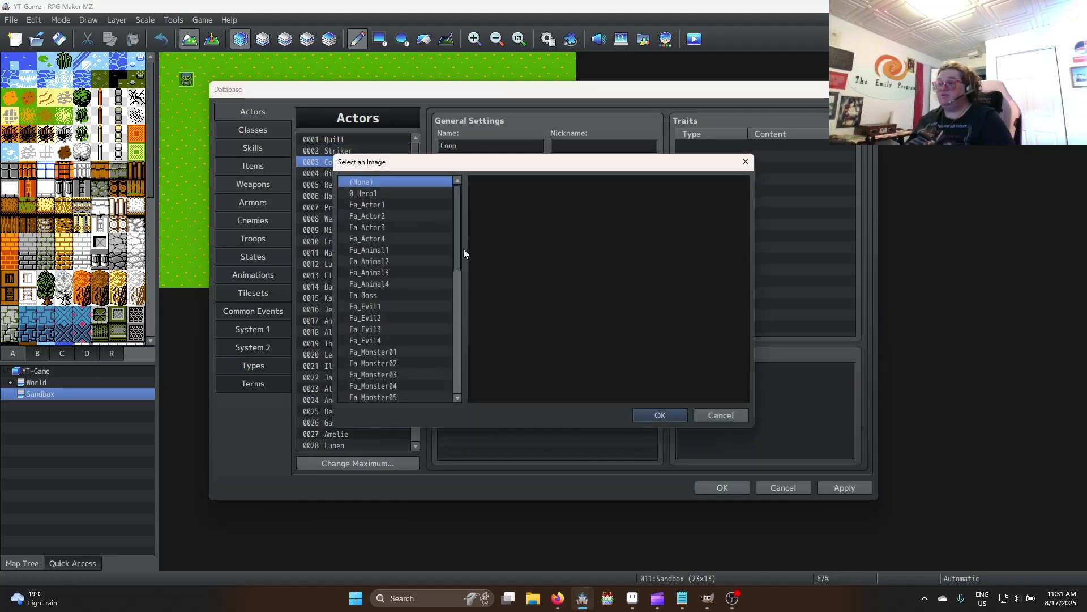
click(388, 193)
double_click(593, 224)
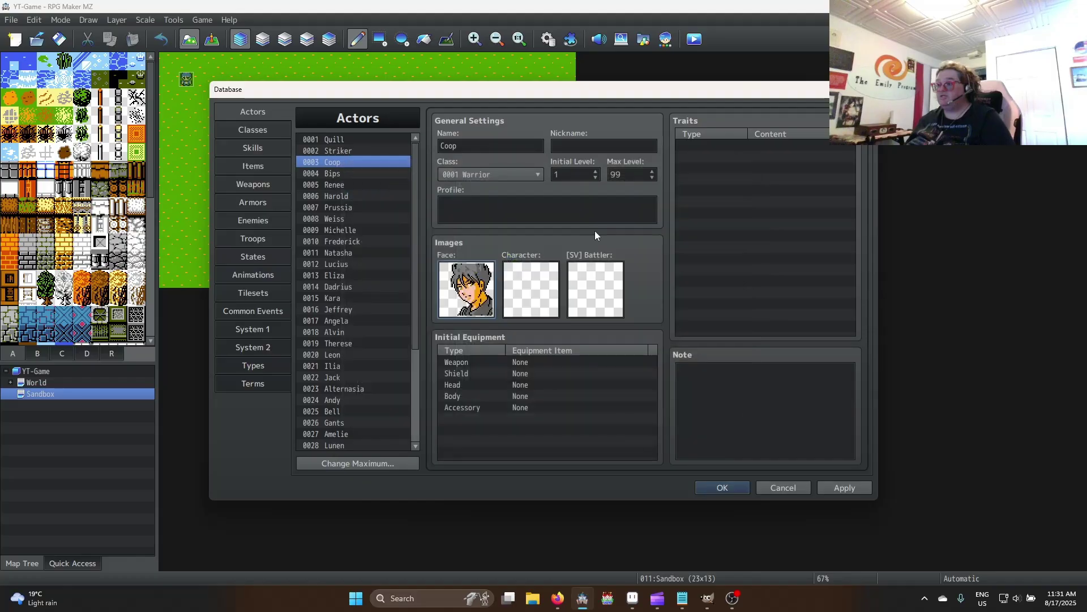
double_click(541, 278)
click(372, 193)
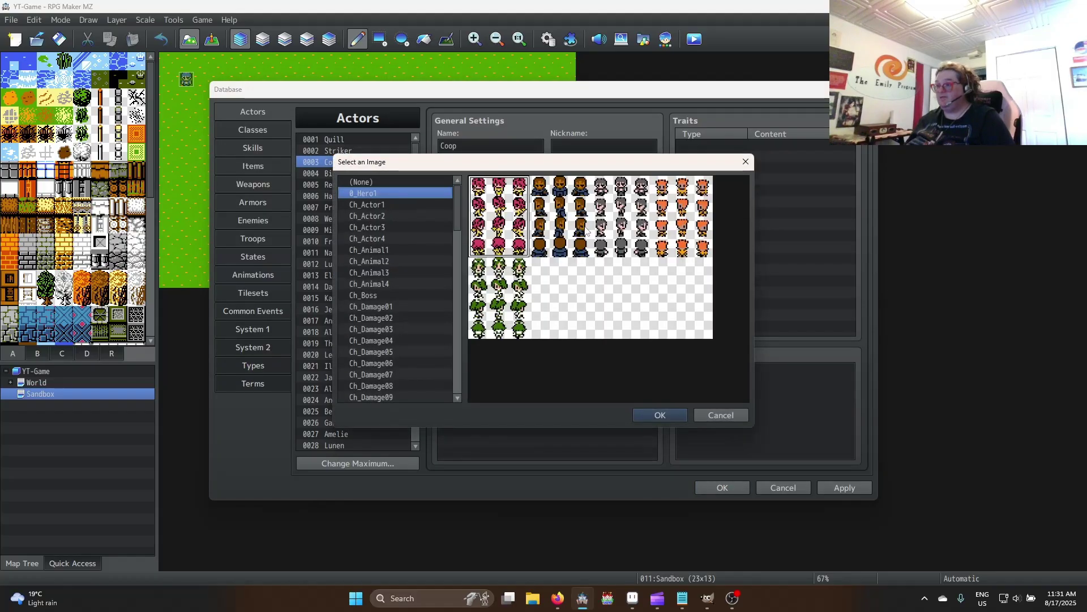
double_click(620, 221)
double_click(595, 285)
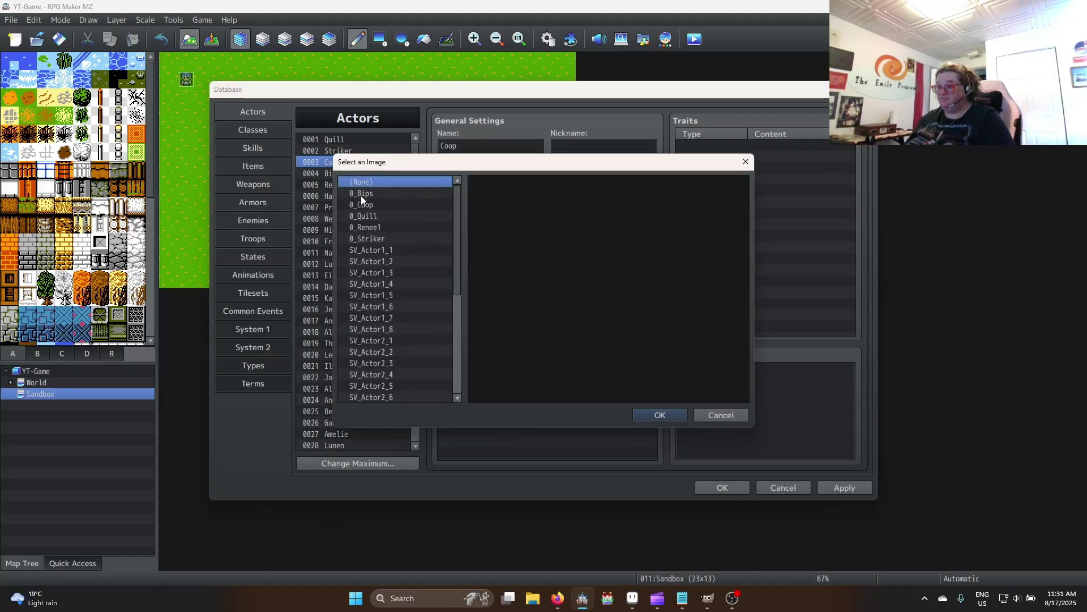
click(374, 206)
double_click(574, 296)
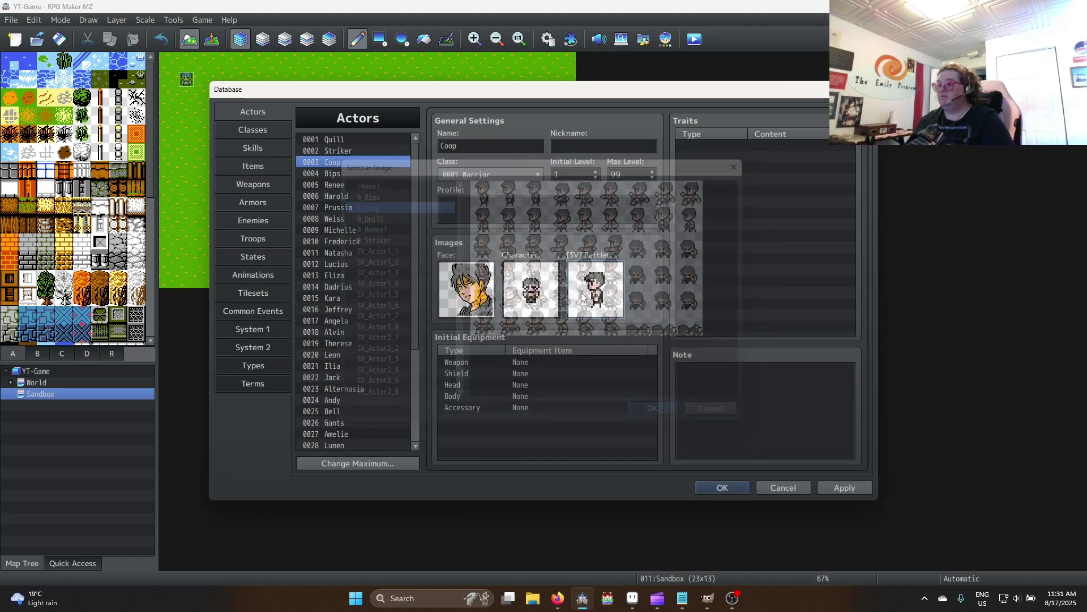
Give Bips the orange-haired face and walking sprite from the 0_Hero1 sheets and the 0_Bips side-view battler
click(338, 173)
double_click(465, 287)
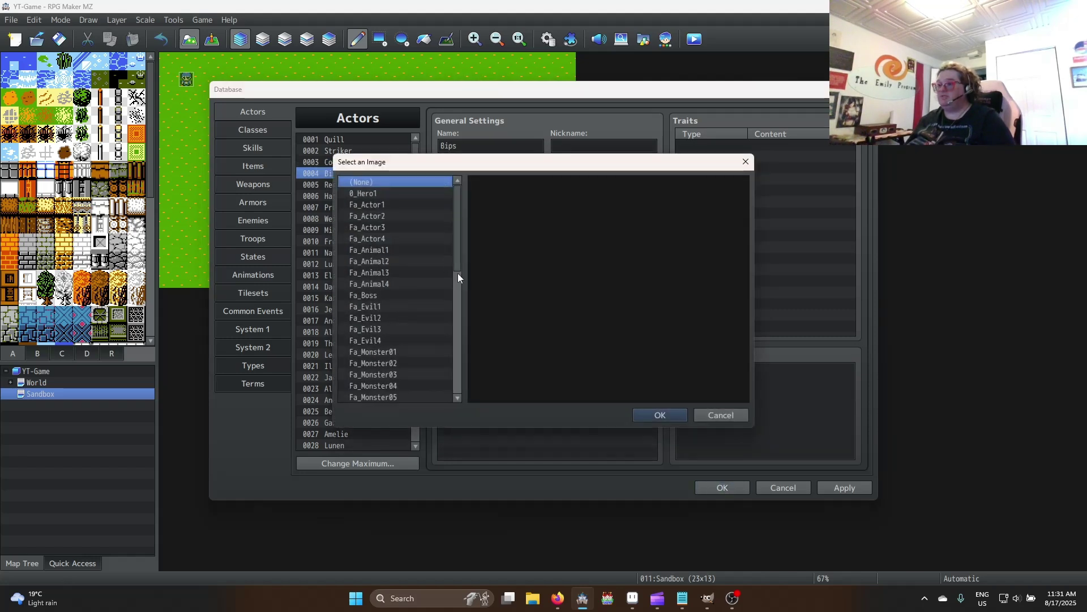
click(378, 193)
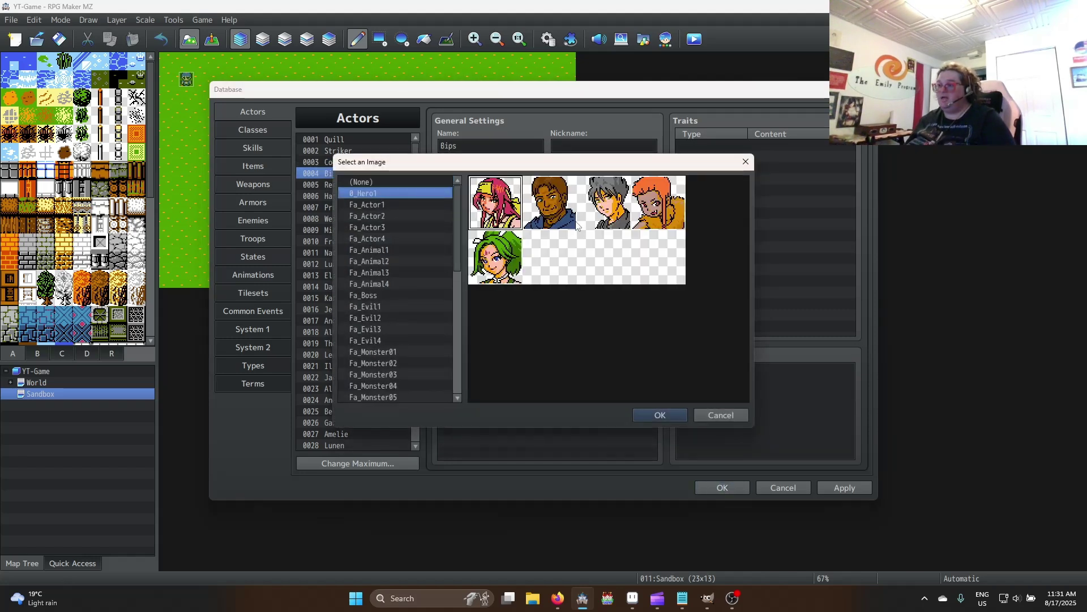
double_click(665, 222)
double_click(513, 289)
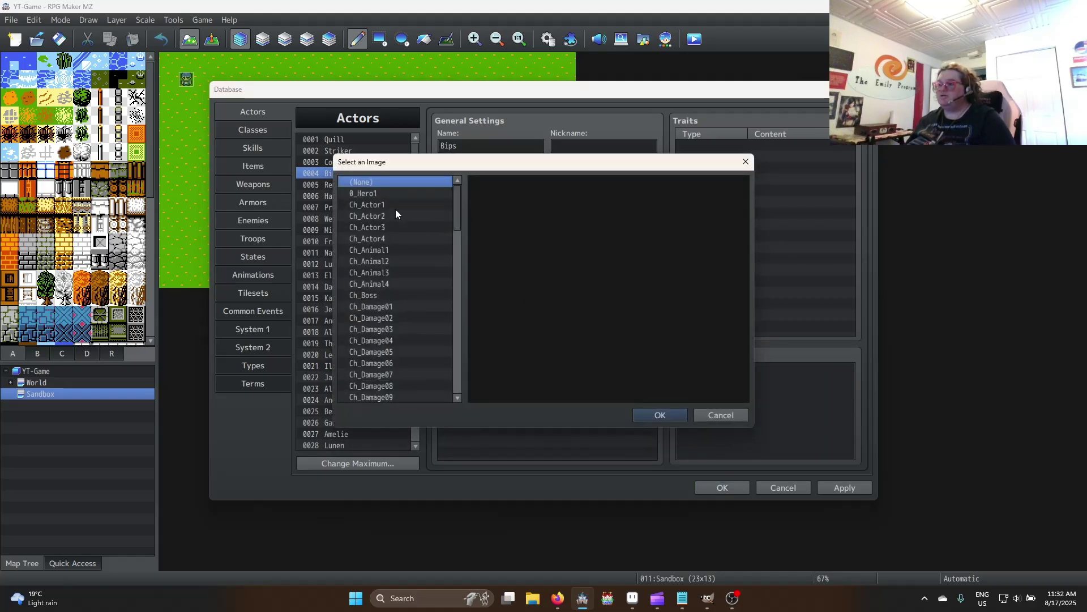
click(386, 193)
double_click(683, 221)
double_click(586, 287)
click(381, 197)
double_click(381, 197)
Give Renee the green-haired face and walking sprite from the 0_Hero1 sheets and the 0_Renee1 side-view battler
click(354, 184)
double_click(453, 281)
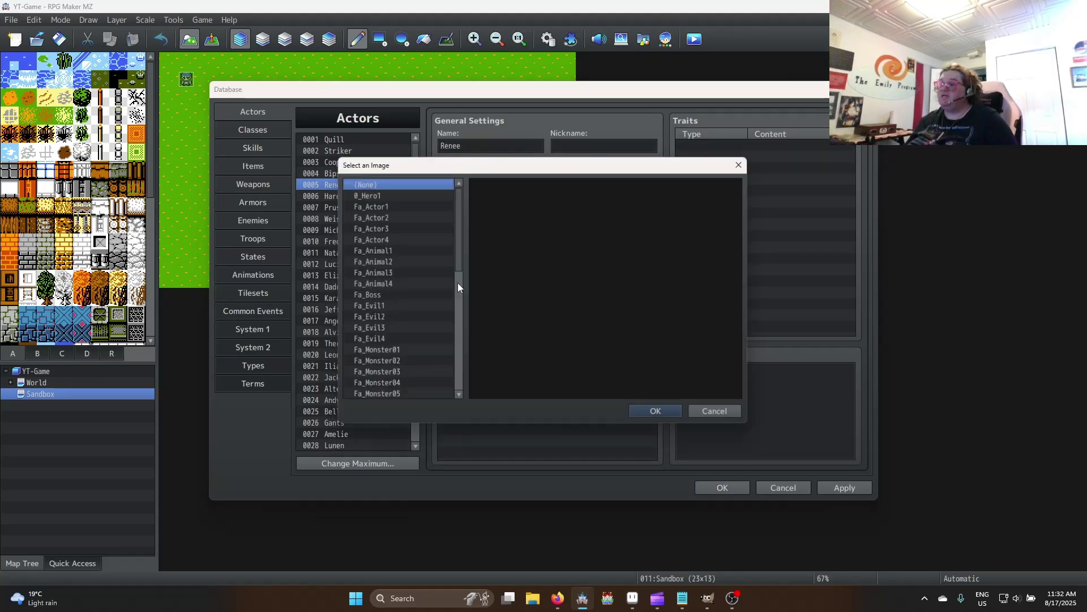
click(362, 194)
double_click(500, 249)
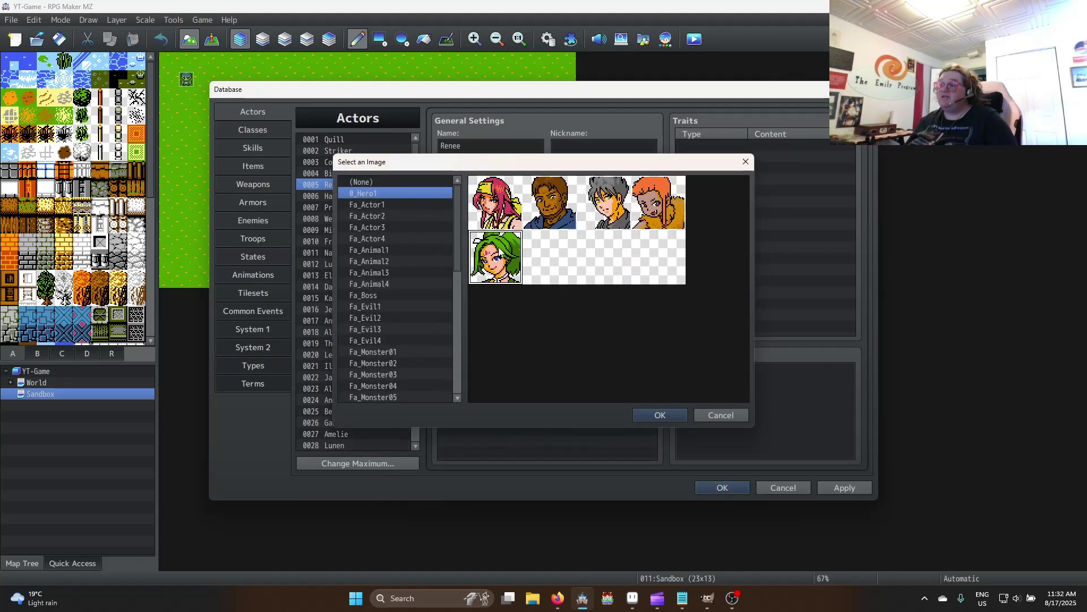
click(538, 299)
double_click(537, 300)
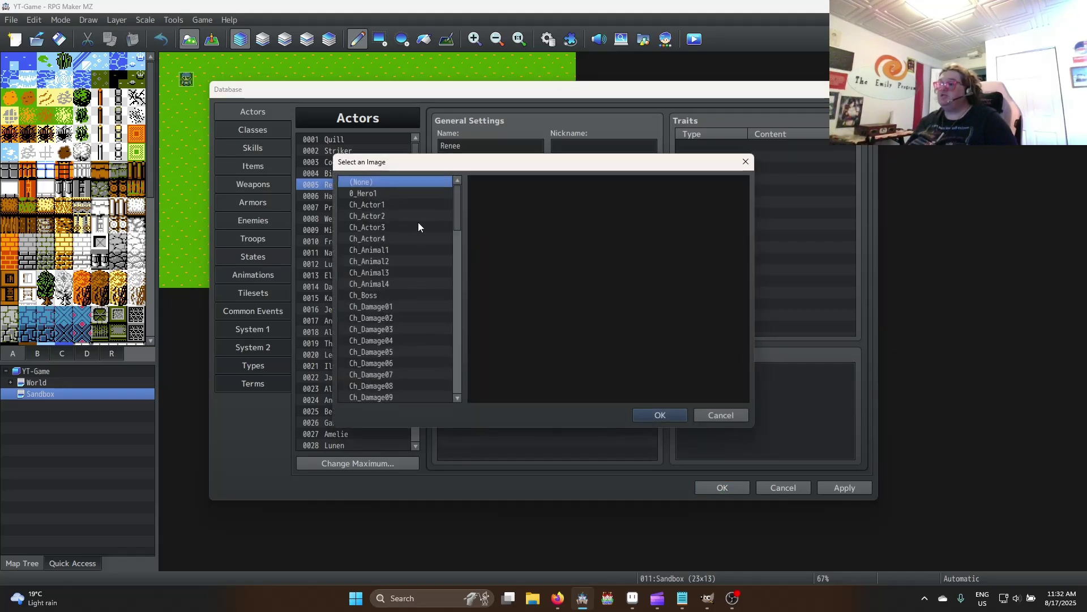
double_click(375, 195)
double_click(595, 289)
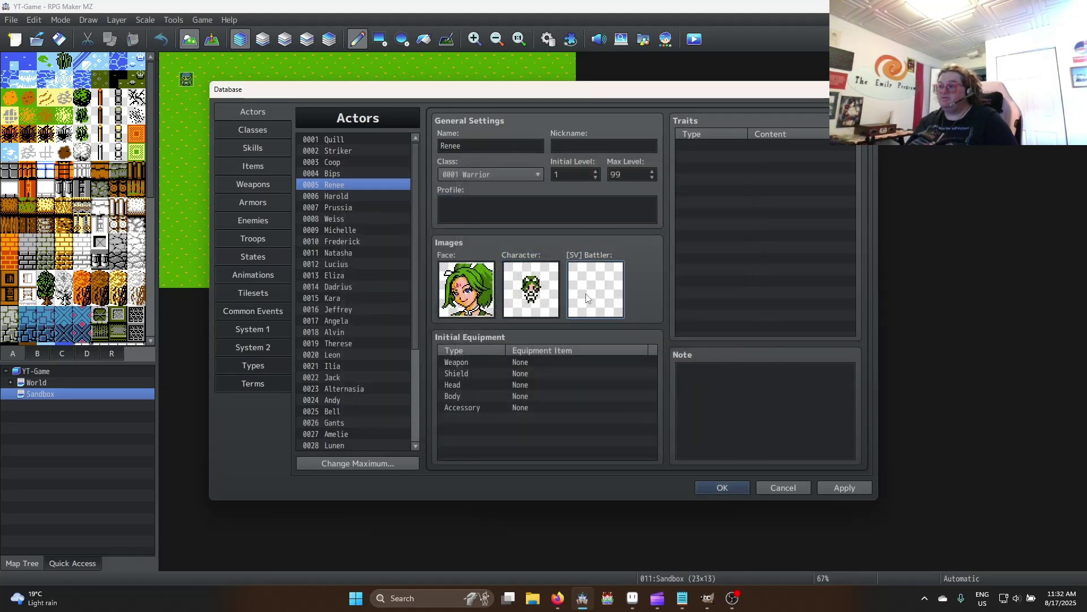
click(387, 194)
double_click(386, 228)
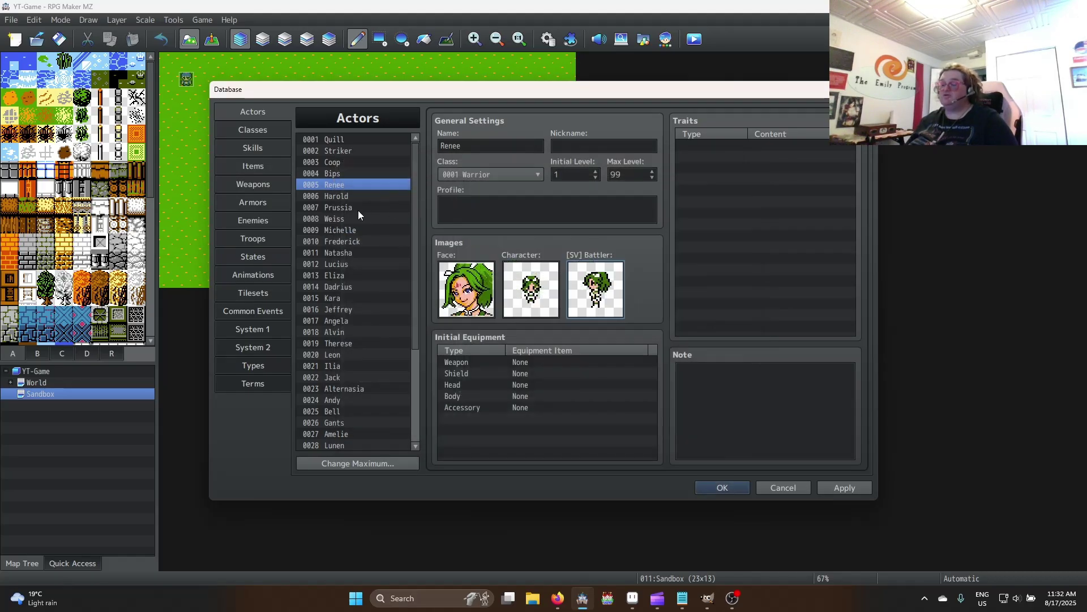
Write Quill's two-line profile: "Quill is the daughter of an Ivormore Coutier with an uncertain past." and "Rescued from prison by Striker she seeks her fortune."
click(345, 143)
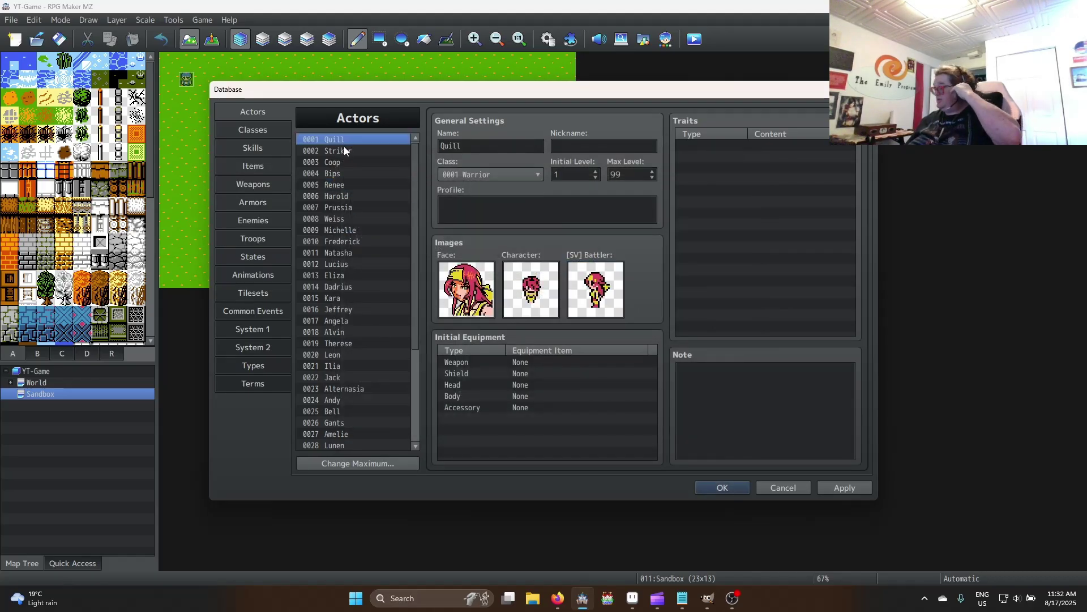
click(499, 212)
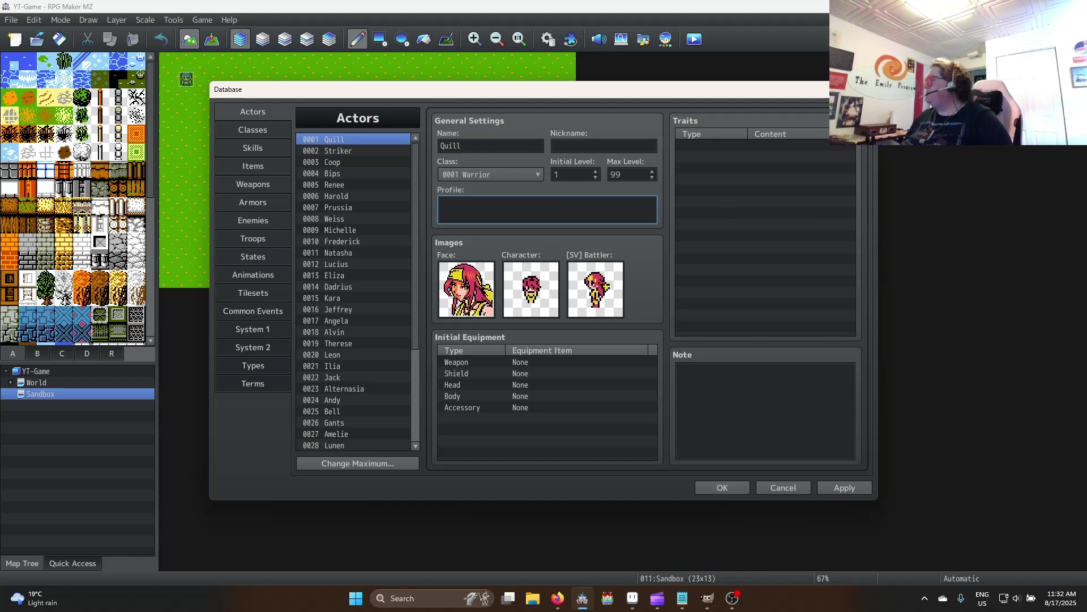
key(alt+Tab)
click(527, 218)
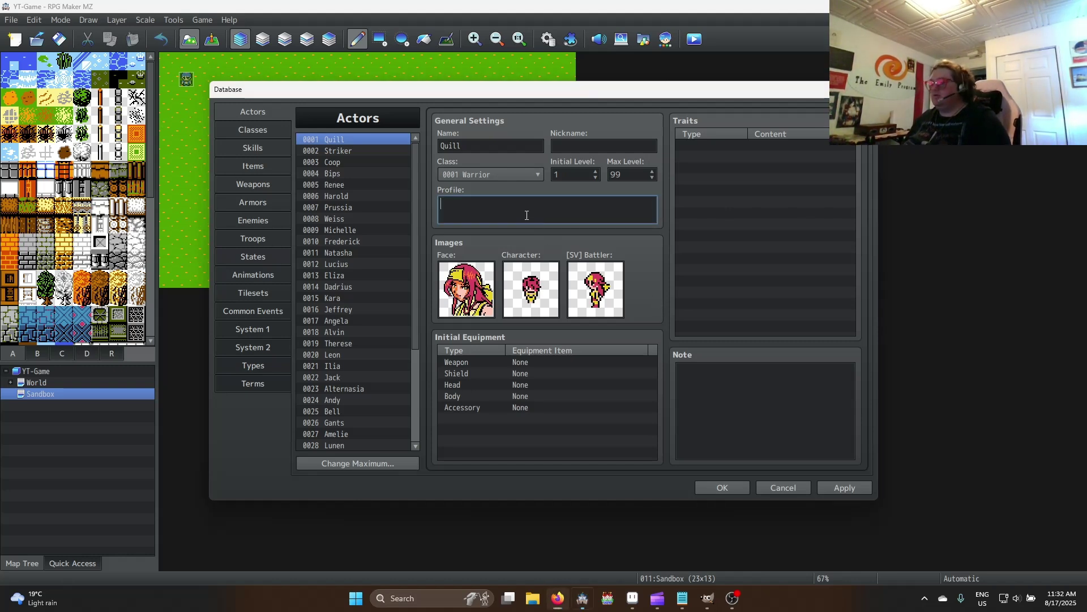
text(Quill is )
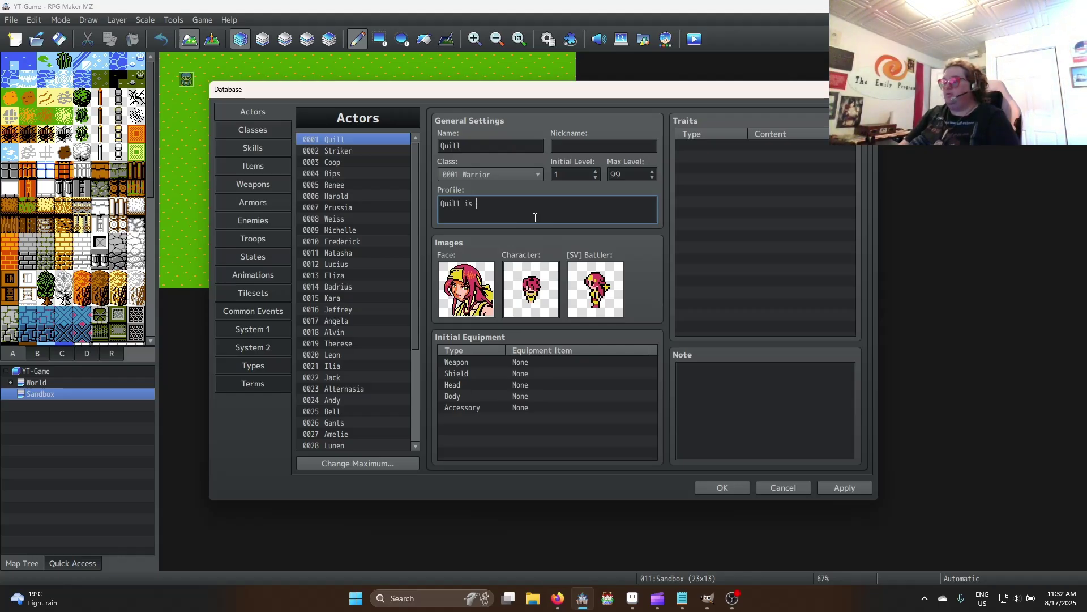
text(the daughter of an Ivormore Coutier with)
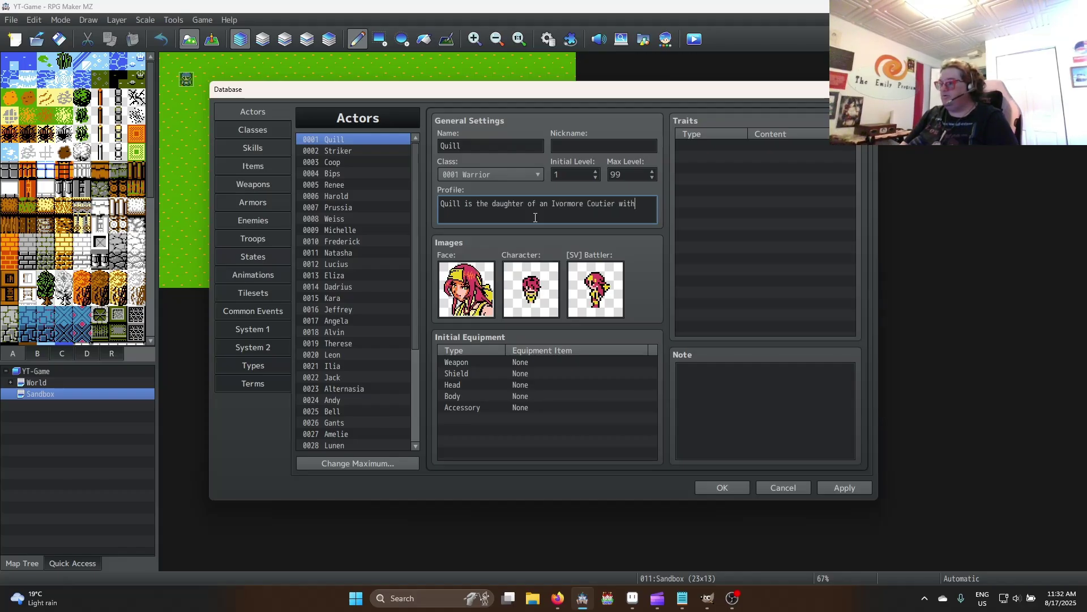
text( an uncertain past.)
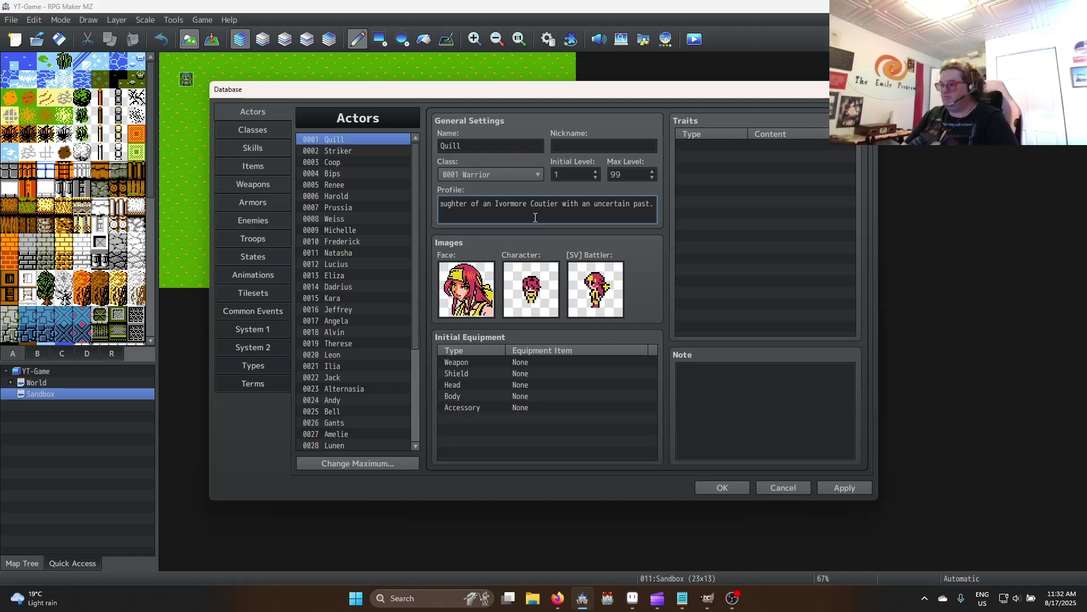
key(Return)
text(Res)
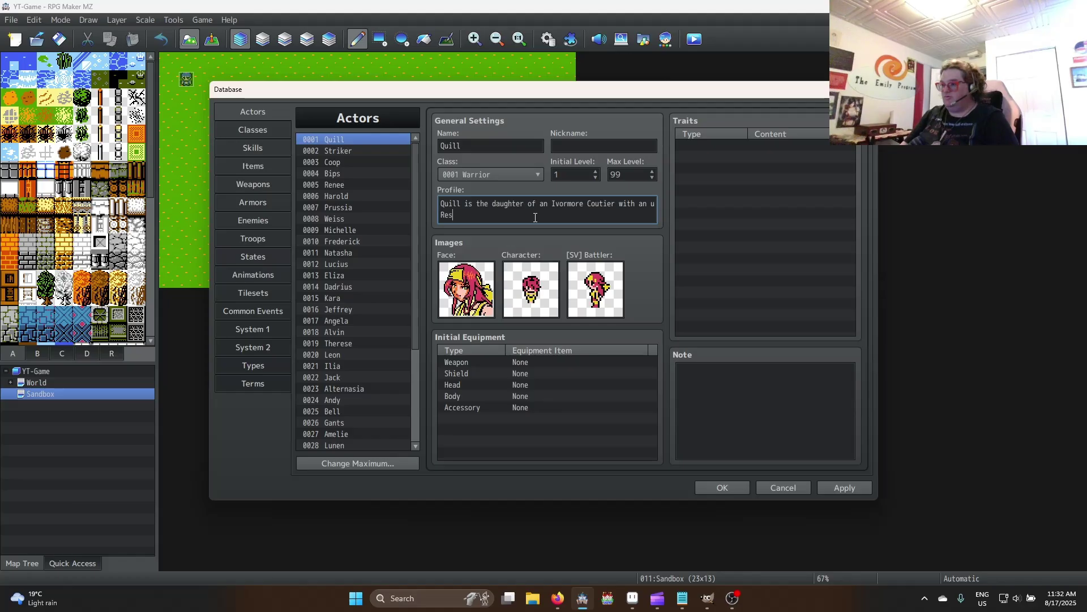
text(cued from pri)
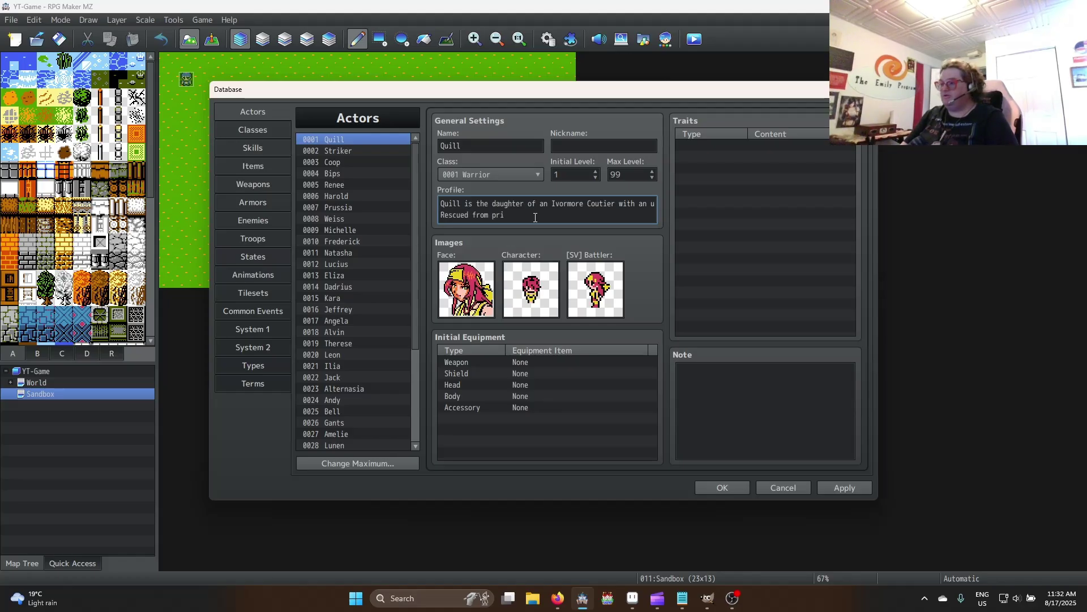
text(son by Striker she seeks her fortune.)
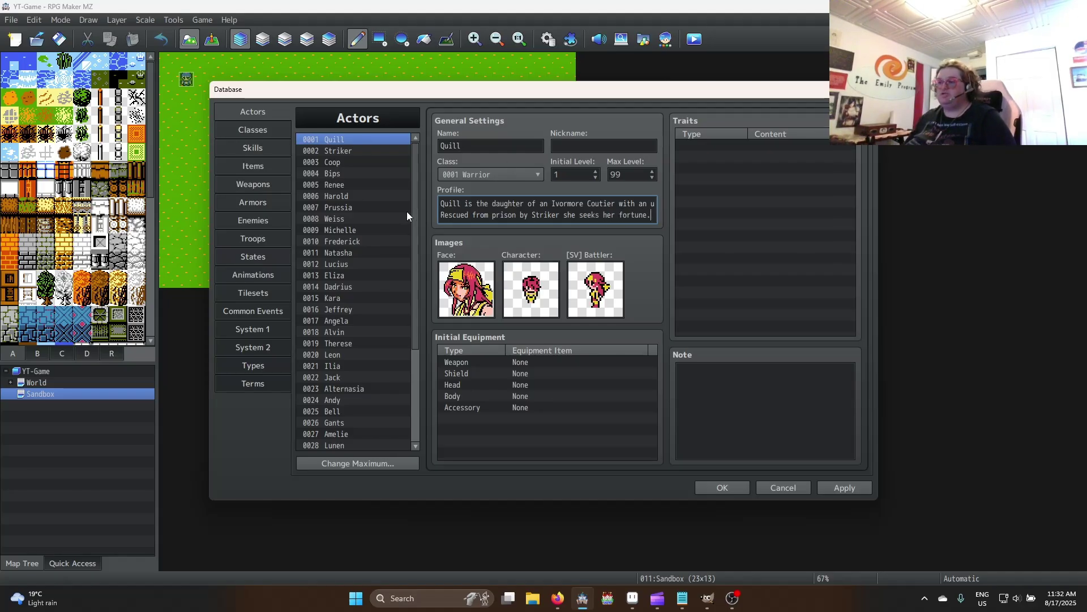
Write Striker's two-line profile: "A loyal pirate whose legendary skills with blade and sea magic make" and "him the fear of many a port."
click(349, 148)
click(472, 214)
text(A loyal)
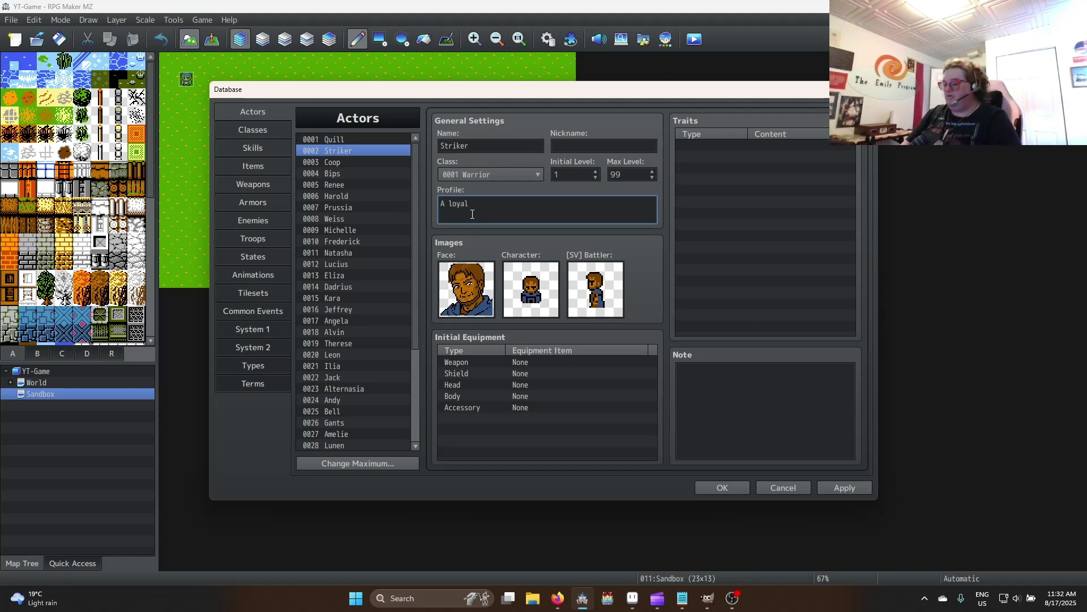
text( pirate whose legendary sk)
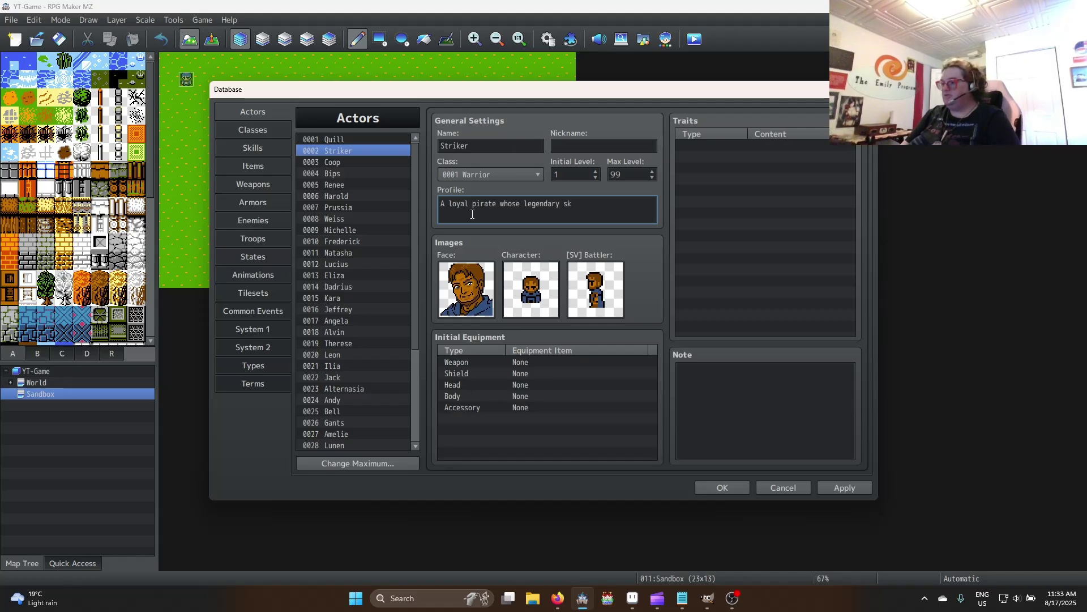
text(ills with bla)
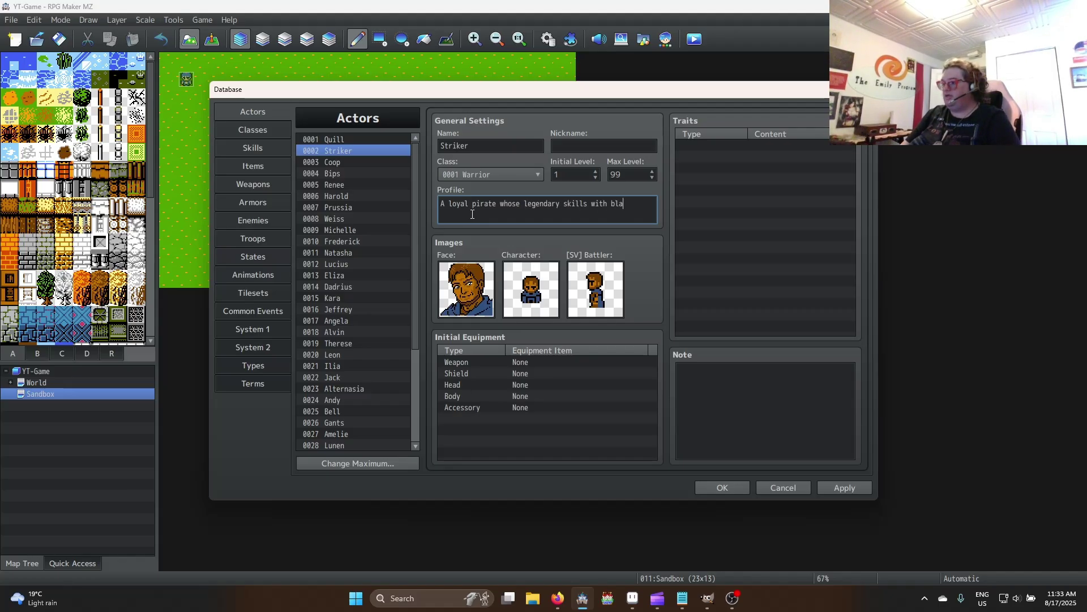
text(de and Se)
text(ea magic make)
key(Return)
text(h)
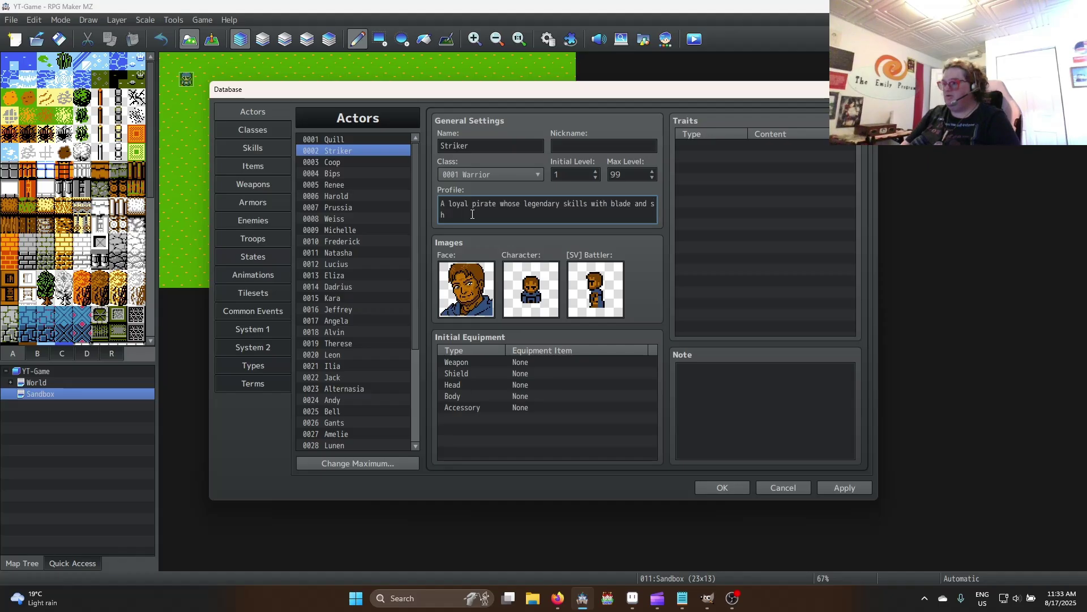
text(im the fear of many a port.)
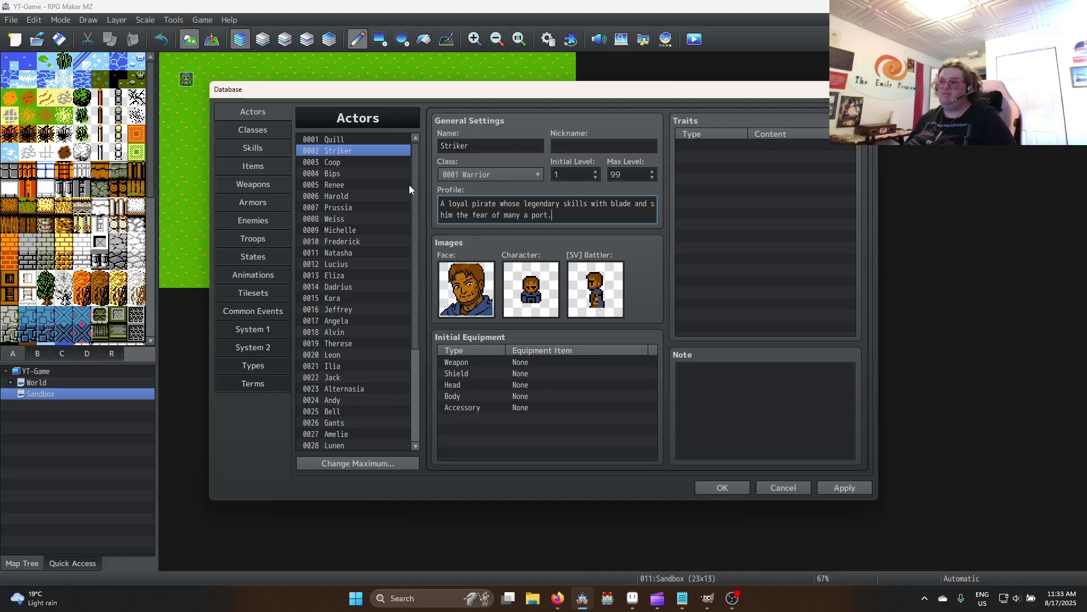
Write Coop's two-line profile: "An introspective member of the Order of the Soft Way Coop travels" and "with the party in order to learn more about himself."
click(358, 162)
click(516, 204)
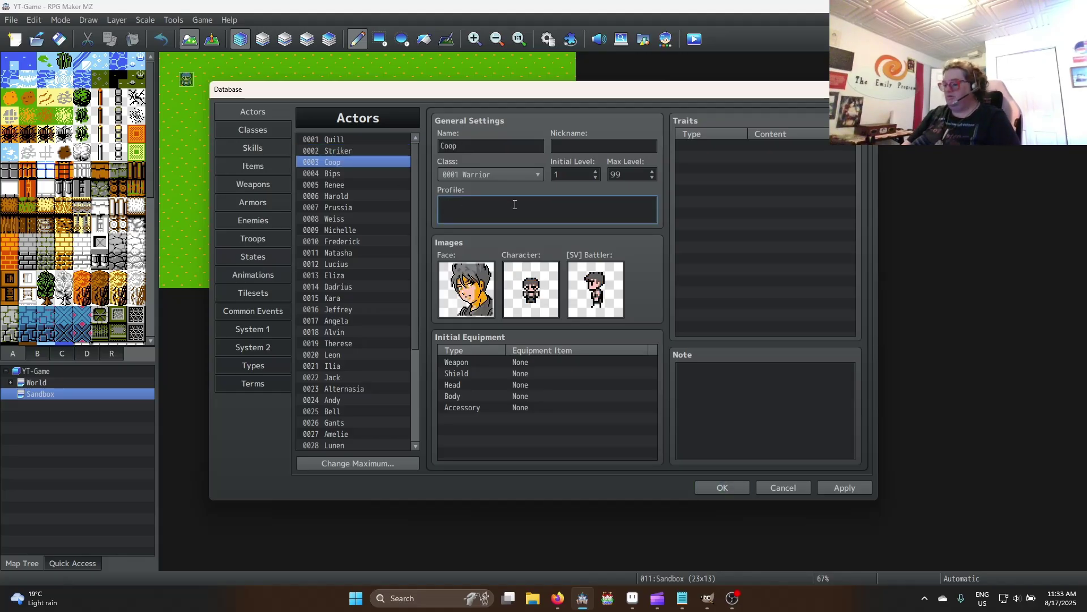
text(An introsprective member of the)
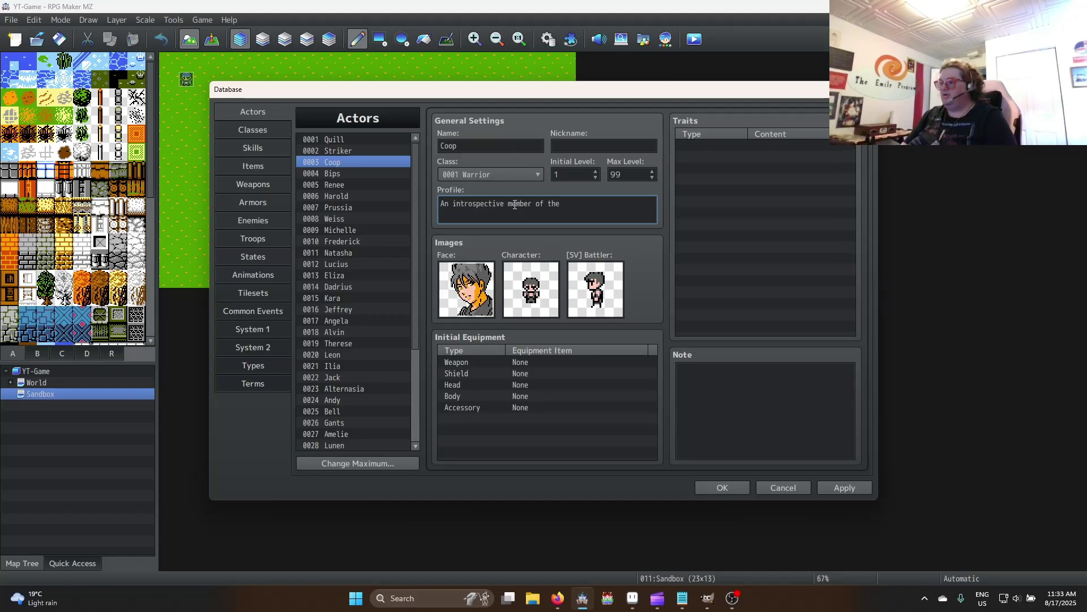
text( Order of  the)
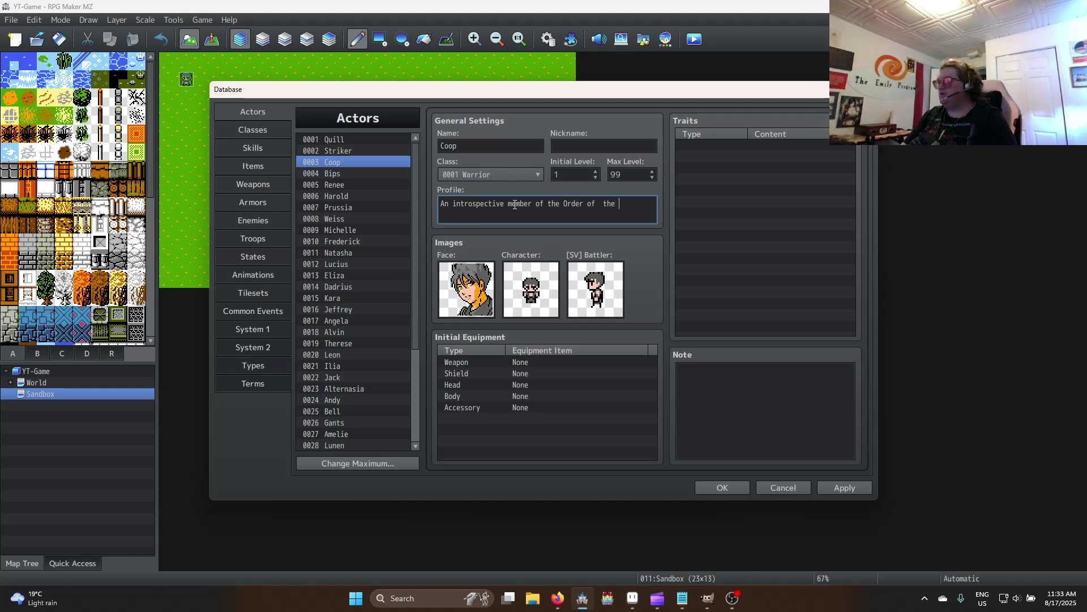
key(BackSpace)
key(BackSpace)
key(BackSpace)
key(BackSpace)
key(BackSpace)
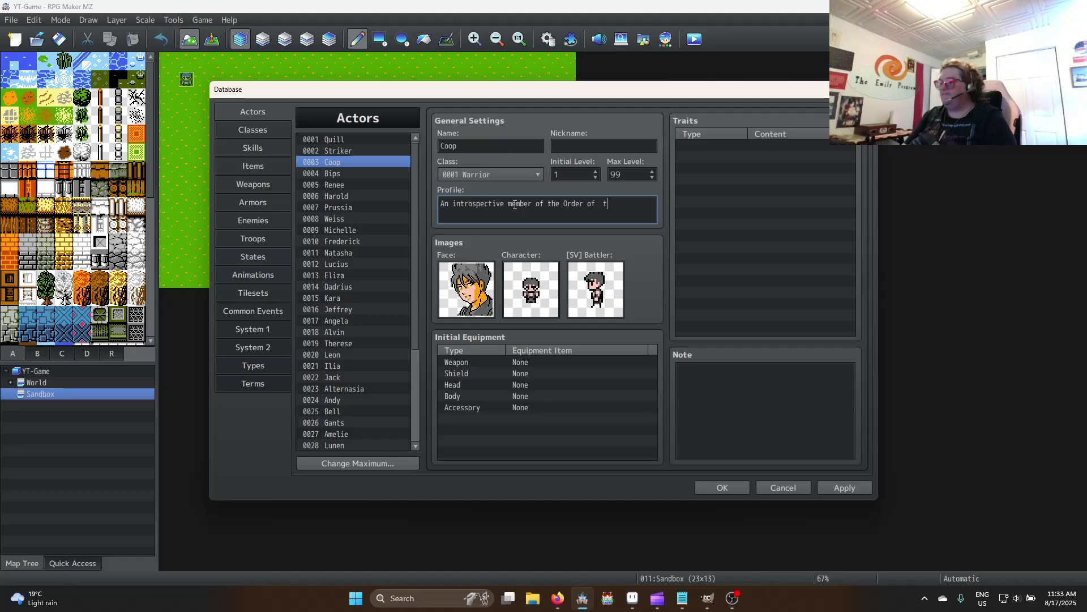
text(the Soft Way)
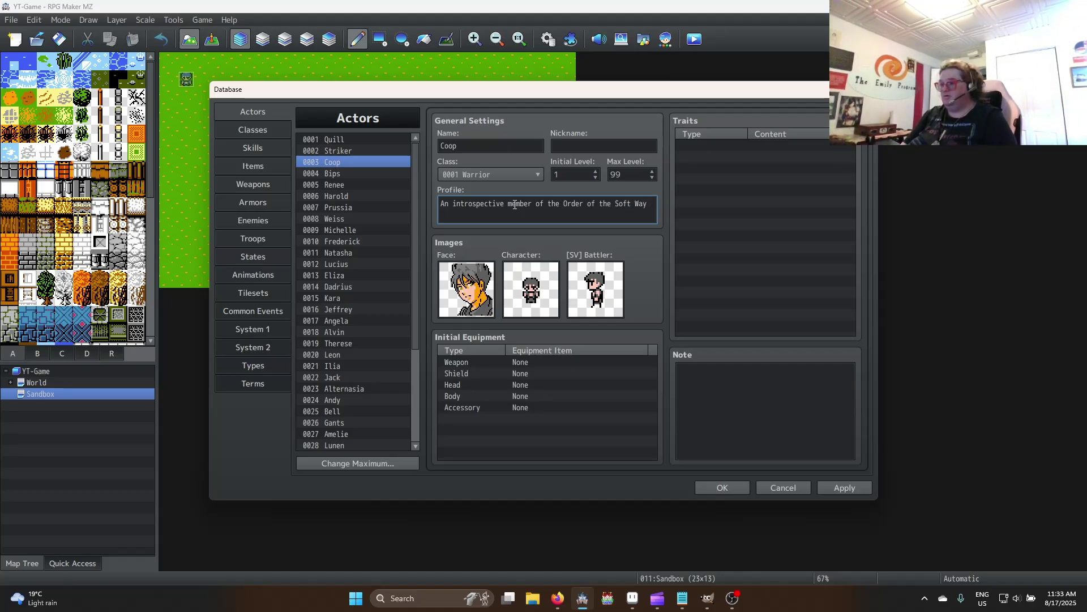
text( Coop travels)
key(Return)
text(with the party in order to )
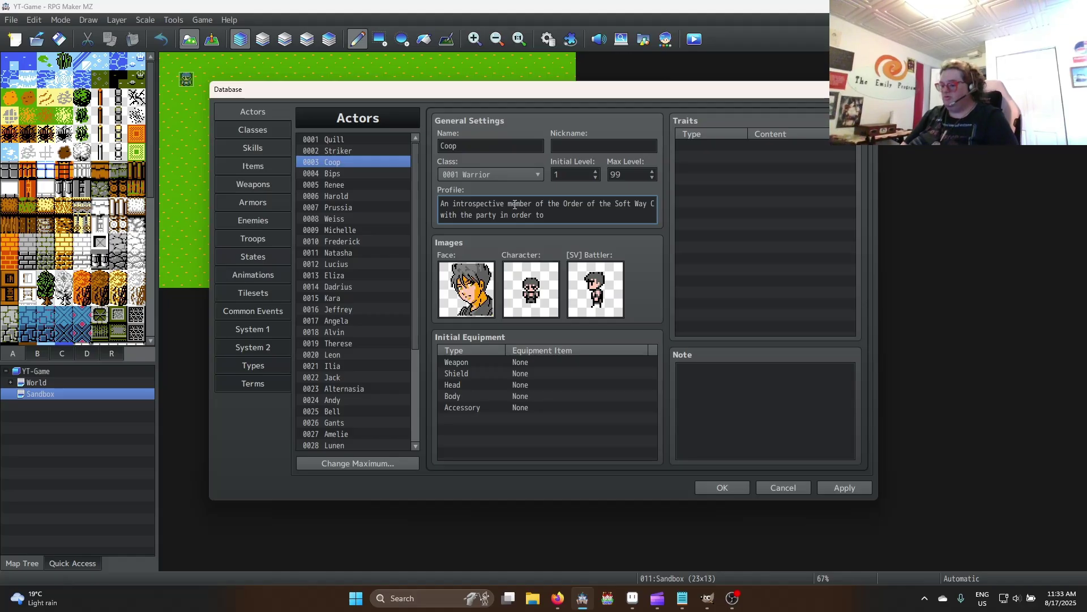
text(learn more about himself.)
Write Bips's two-line profile: "The young firecracker of the group Bips can summon storms and has" and "a temper to match."
click(362, 173)
click(473, 210)
text(A)
text(The young fire)
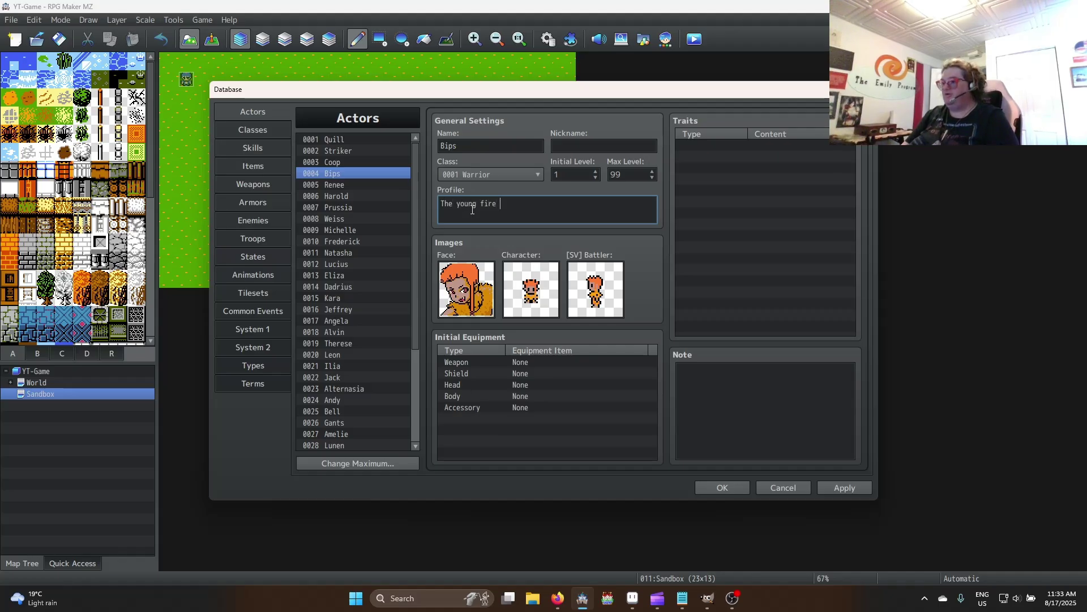
key(BackSpace)
text(cracker )
text(of the group Bips can summon storms and has)
key(Return)
text(a temper to match.)
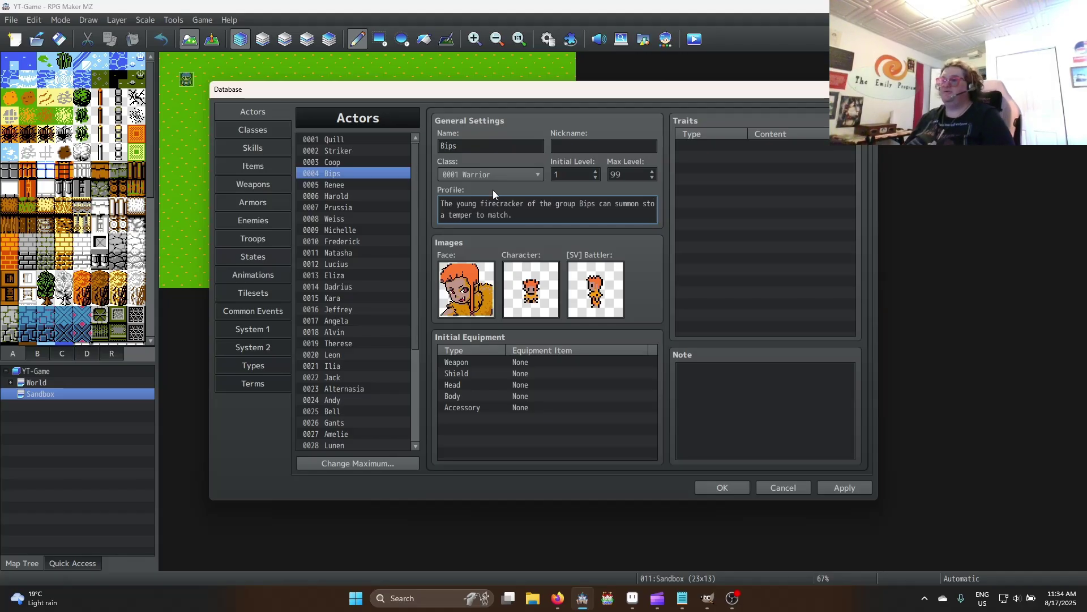
Write Renee's two-line profile: "The generous but hard captain of the Avenger. It is with guile" and "and wit that she rules the seas."
click(321, 185)
click(495, 203)
text(The generouds)
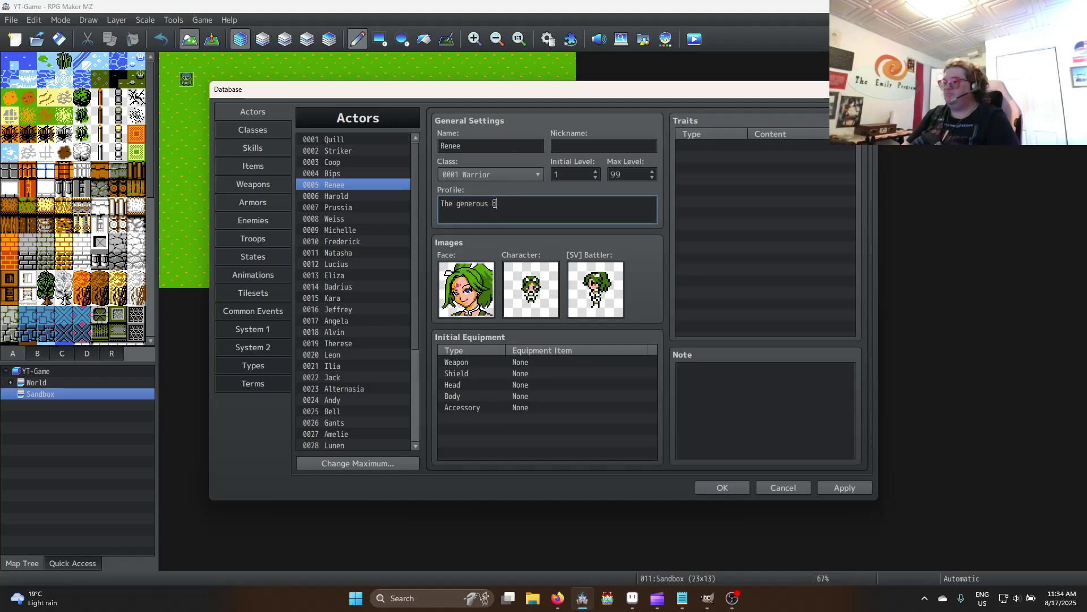
text( but cruel)
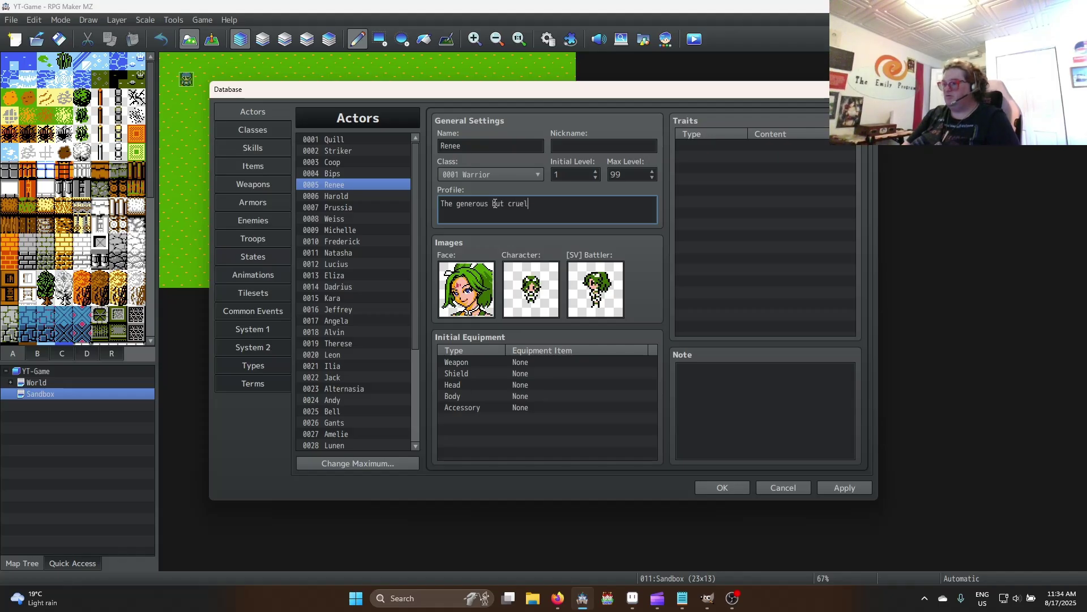
key(BackSpace)
key(BackSpace)
key(BackSpace)
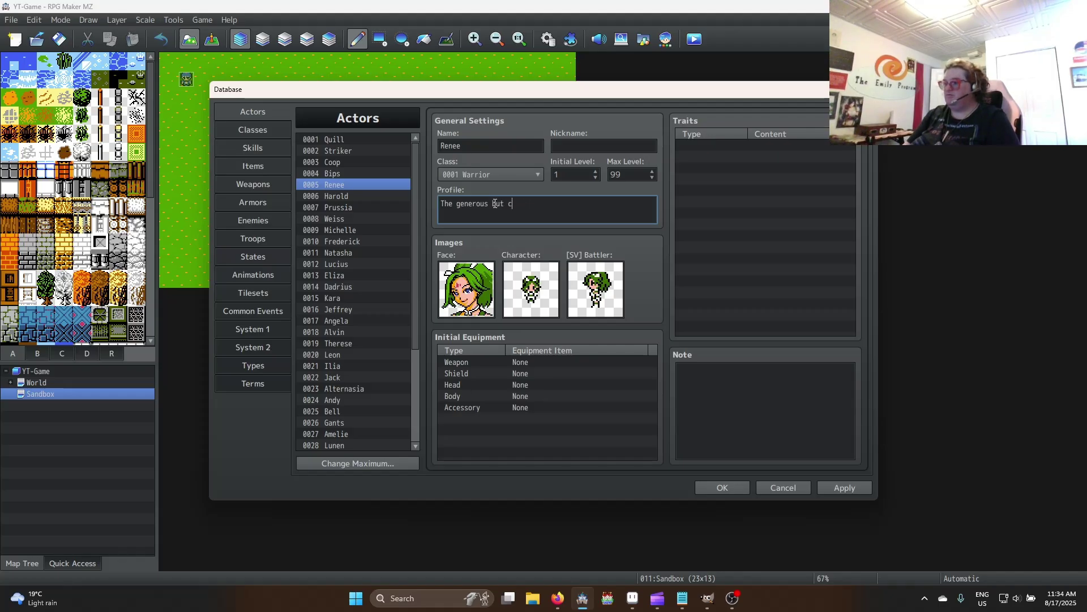
text(hard captain of the Avenger She)
key(BackSpace)
key(BackSpace)
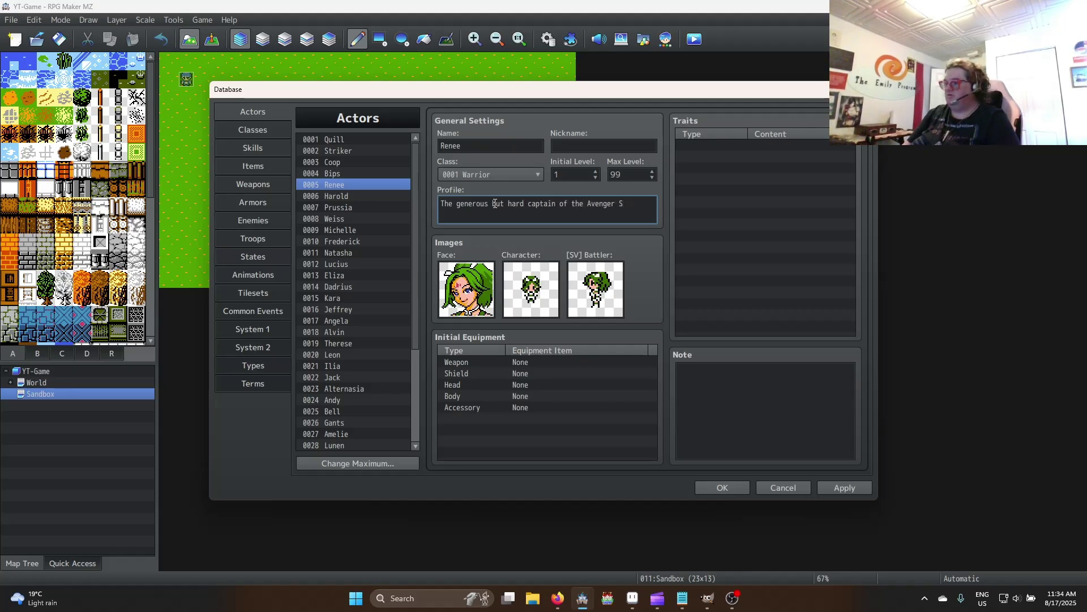
text(It is with guile)
key(Return)
text(and with)
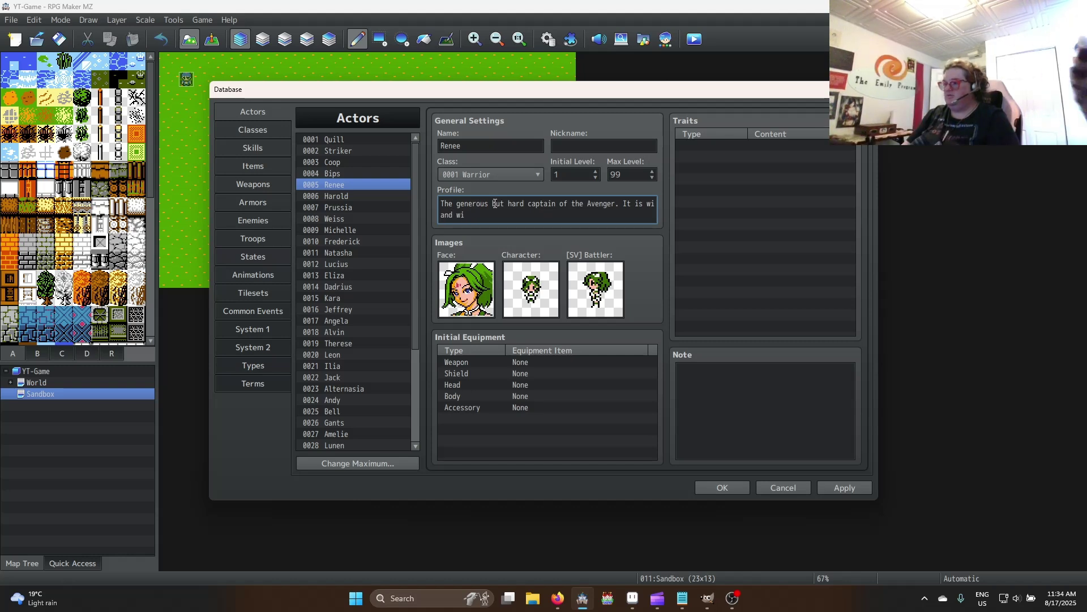
key(BackSpace)
text(that she rules the seas.)
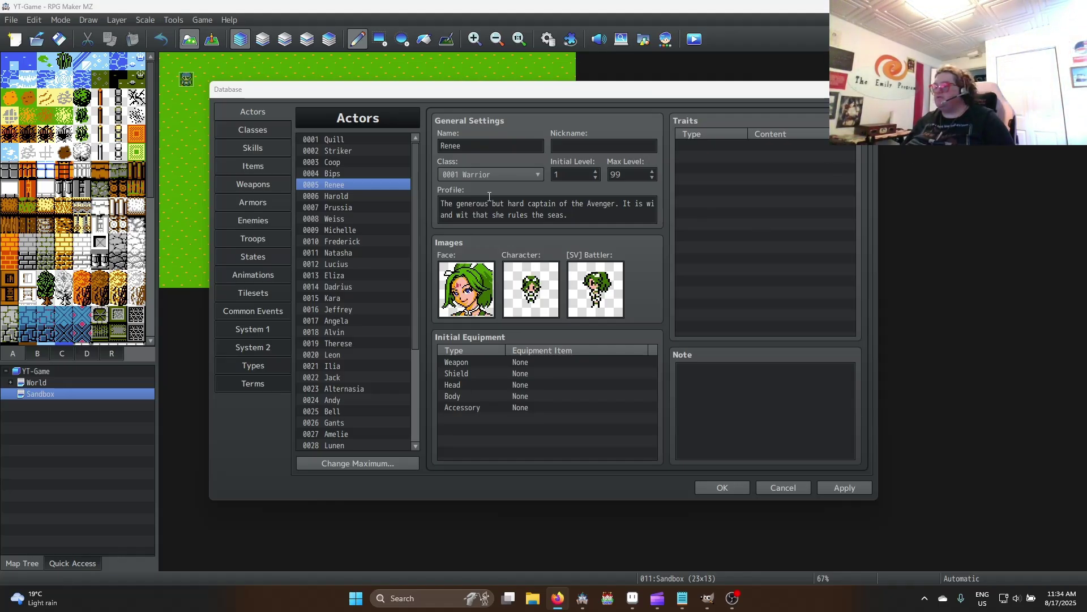
click(580, 145)
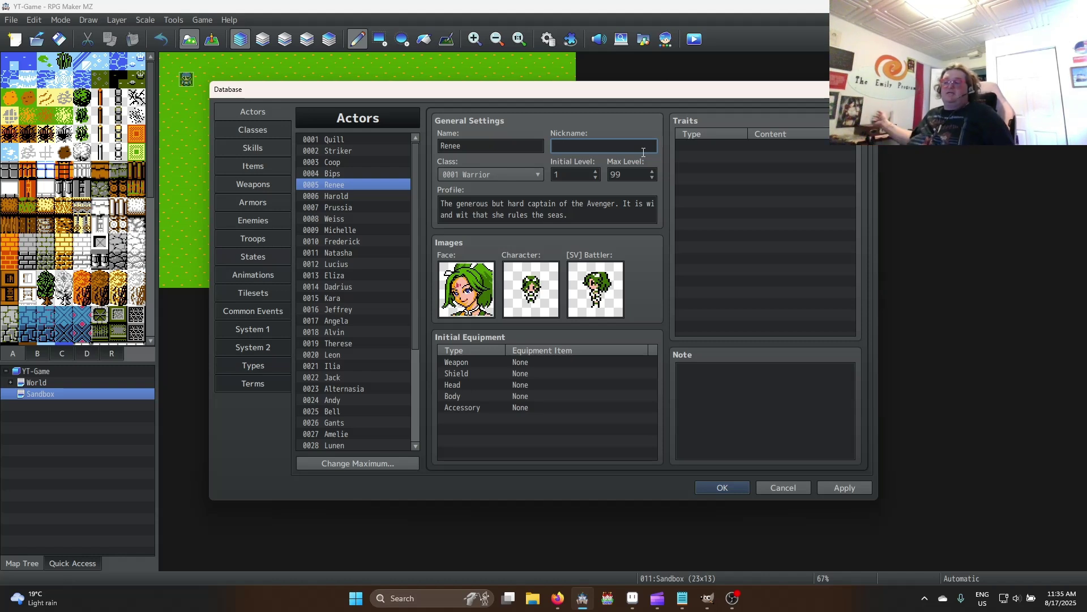
Move the actors from Harold through Mary down one slot to start at 0007, and clear actor entry 0006
click(348, 197)
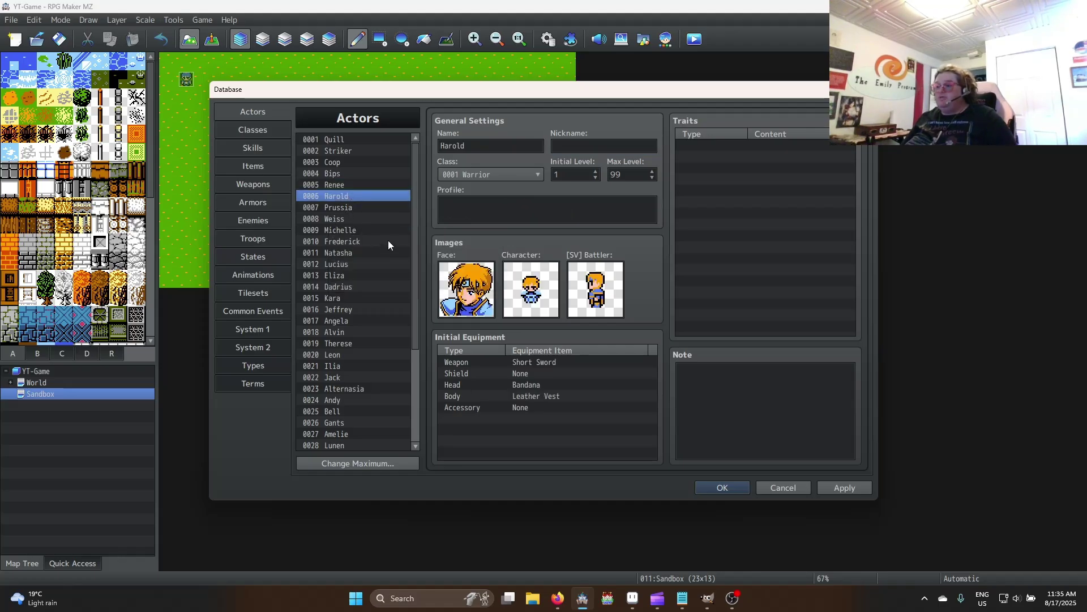
drag(413, 217, 423, 365)
shift+click(355, 413)
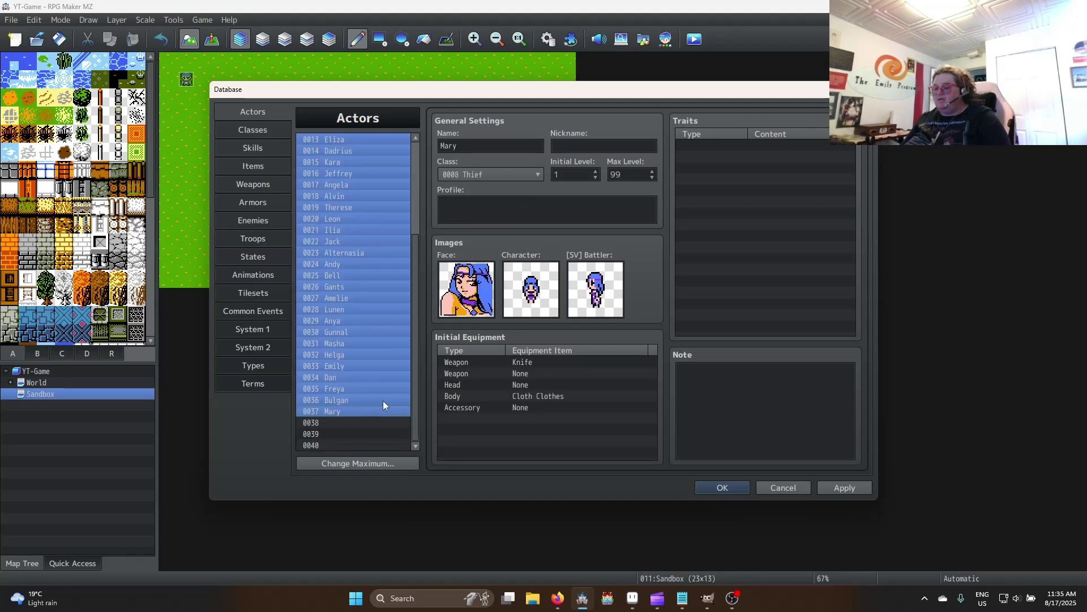
scroll(384, 317, up, 4)
click(347, 207)
key(ctrl+v)
scroll(349, 176, up, 2)
click(340, 196)
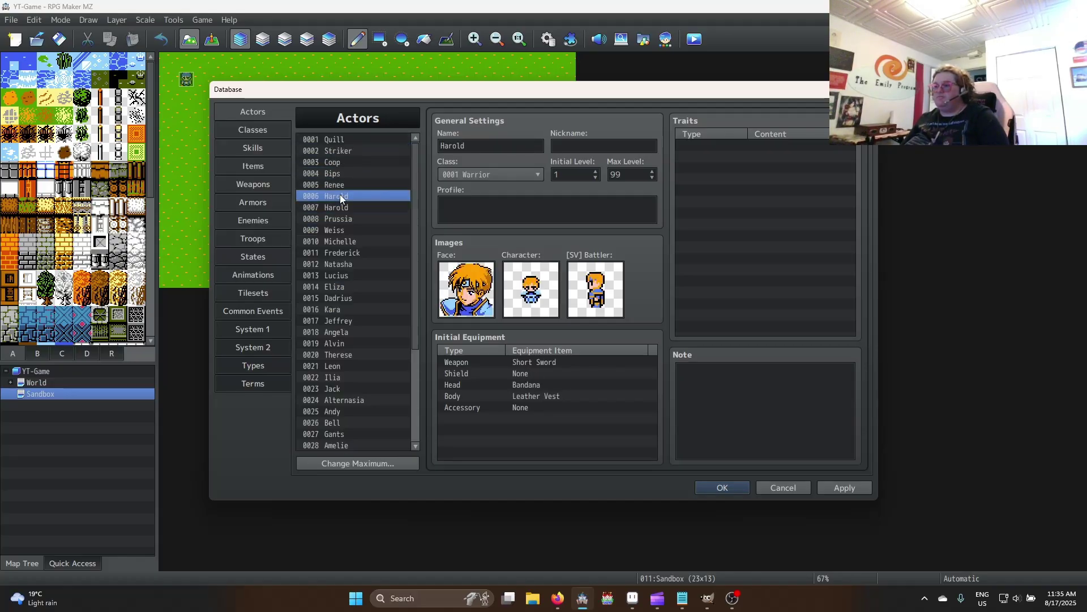
key(Delete)
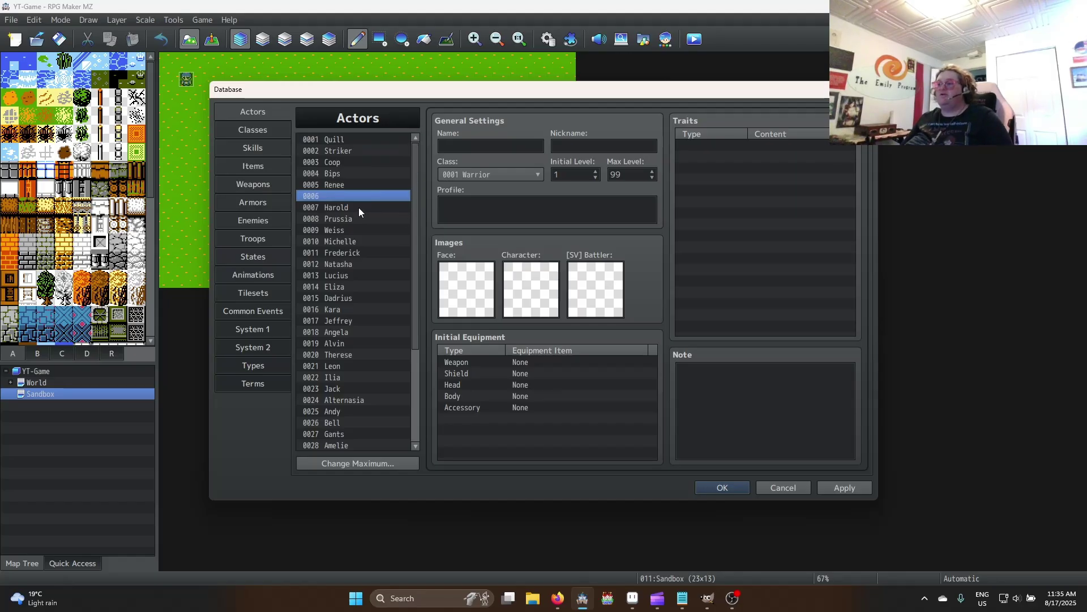
Look over several existing actors, including Striker, Natasha and Alvin, and save the database changes
click(348, 150)
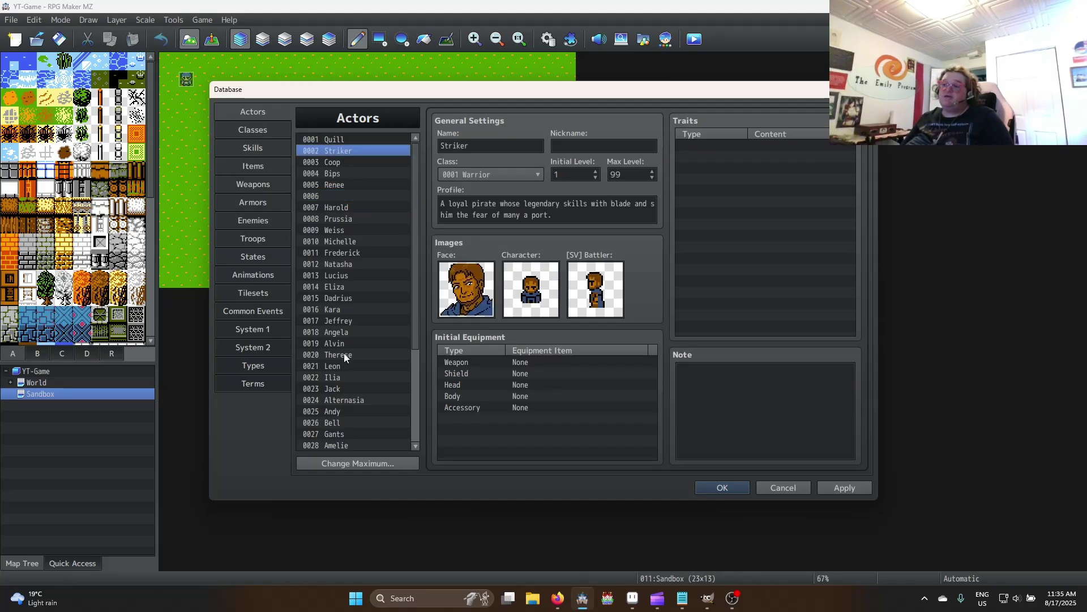
click(354, 271)
click(346, 318)
click(343, 264)
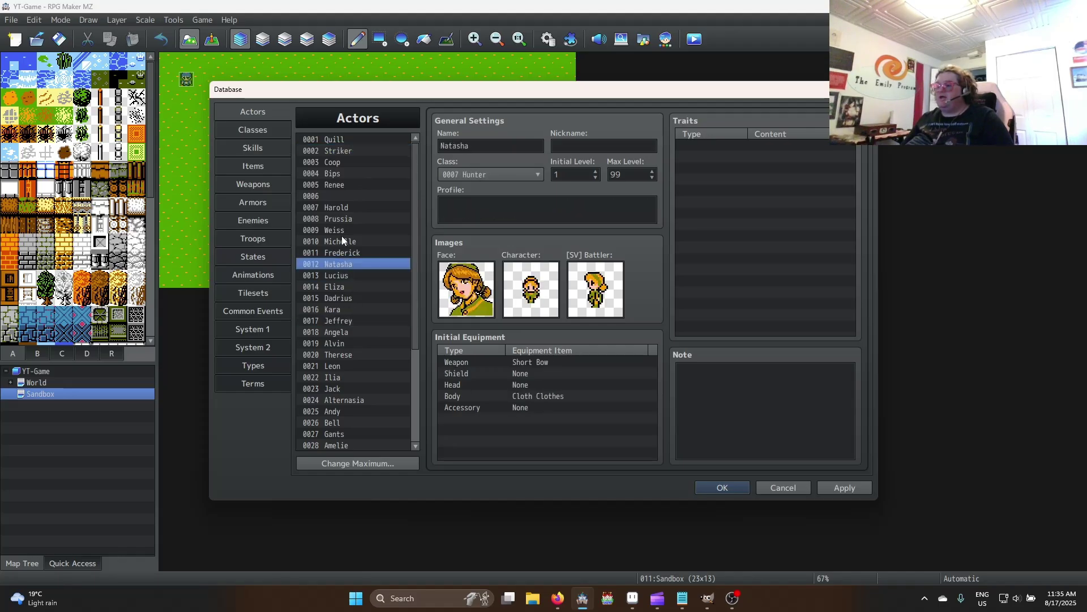
click(342, 243)
click(355, 341)
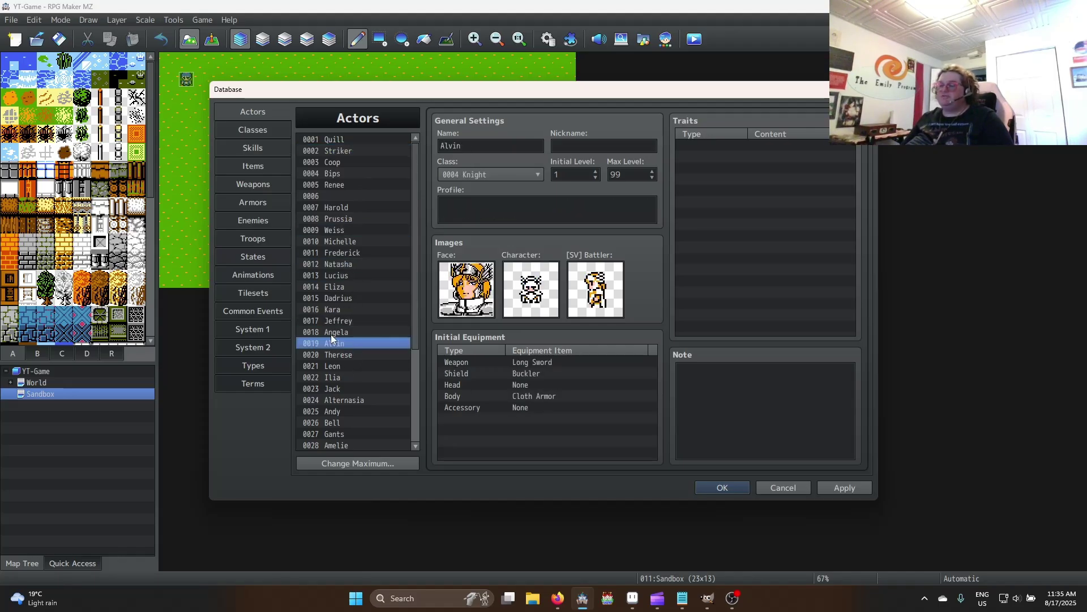
click(733, 486)
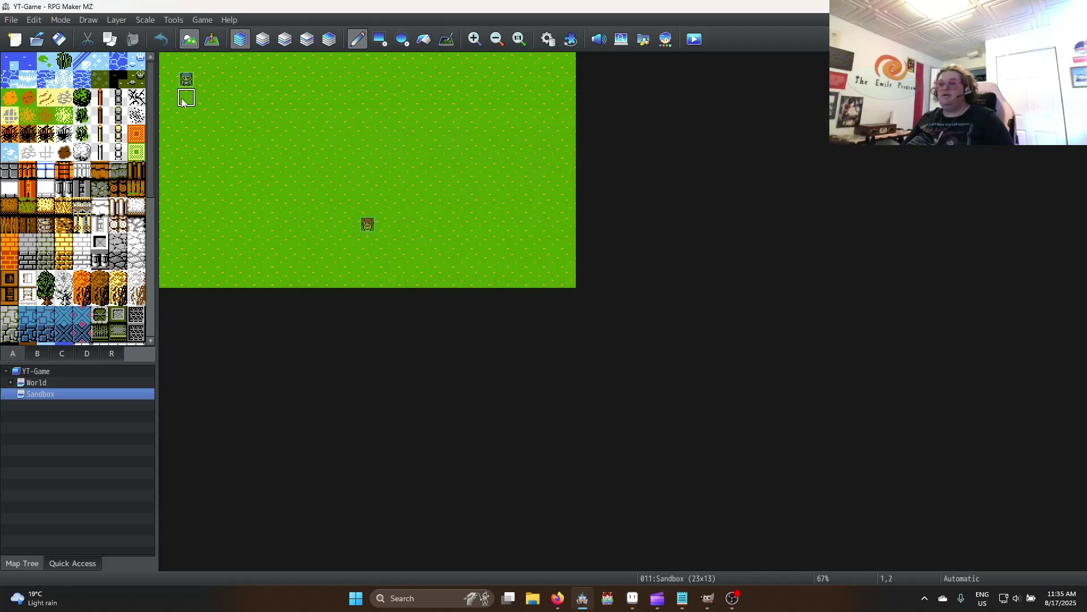
Reopen the database and rename class 0001 Warrior to Exile
click(547, 44)
click(253, 130)
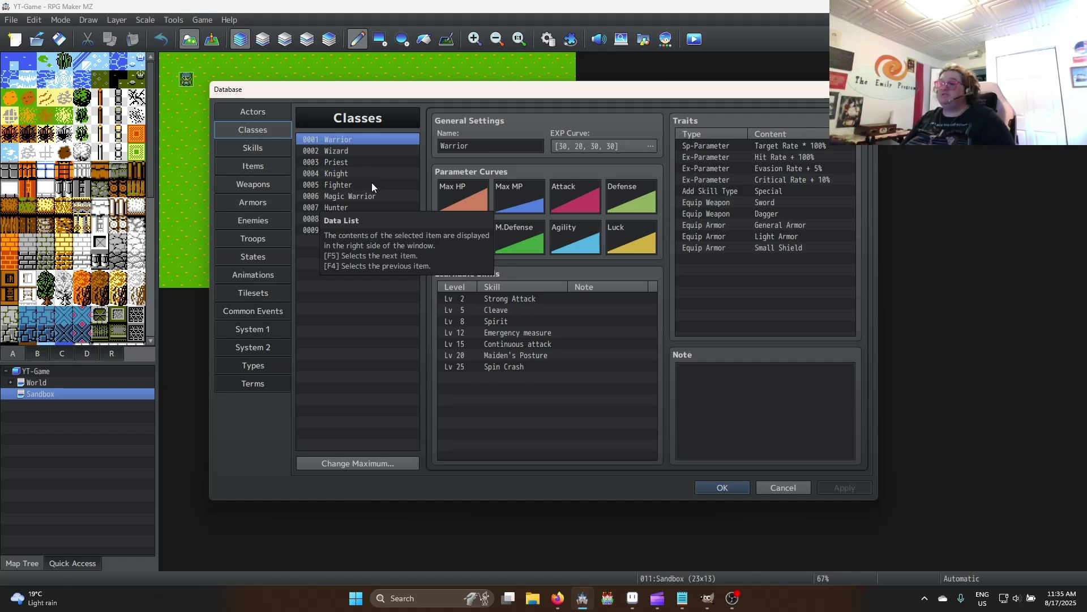
key(Tab)
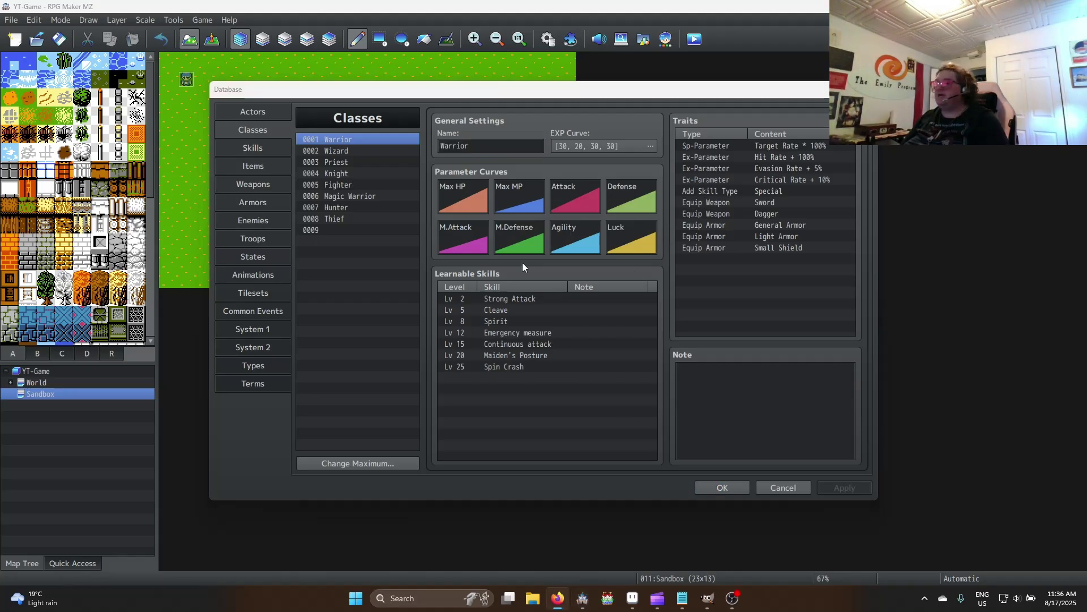
double_click(510, 145)
text(Exile)
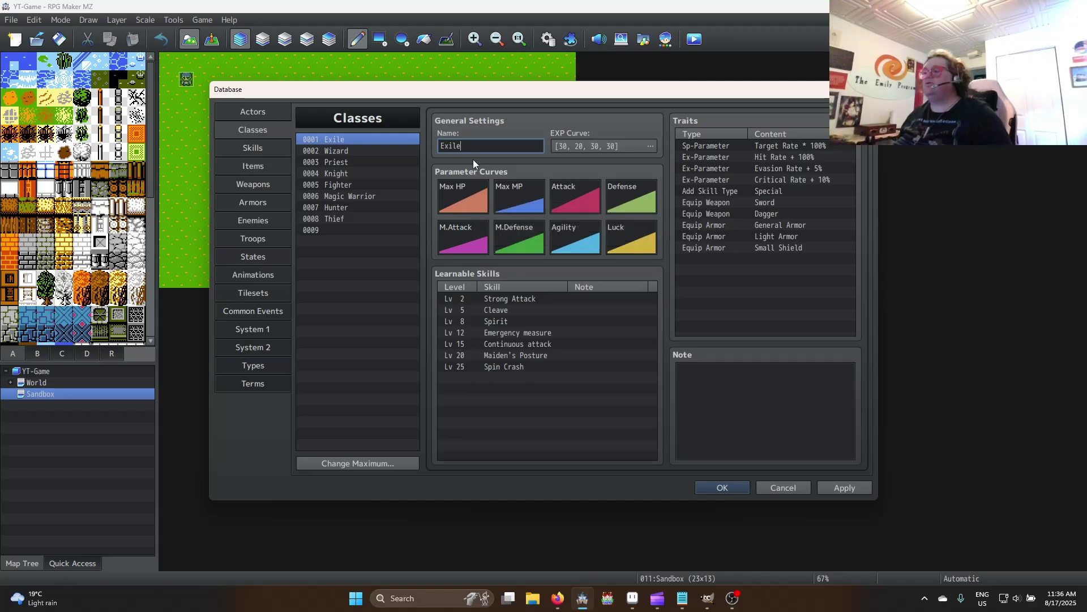
Open the Exile class's parameter curves and set its level 1 Attack and Defense values to 14 each
double_click(456, 194)
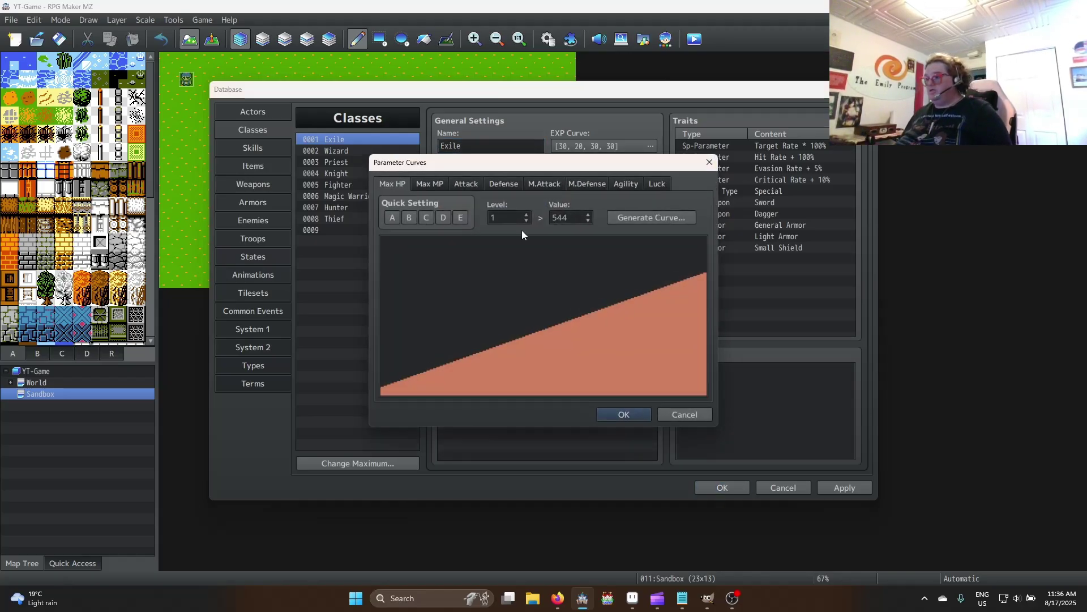
double_click(582, 225)
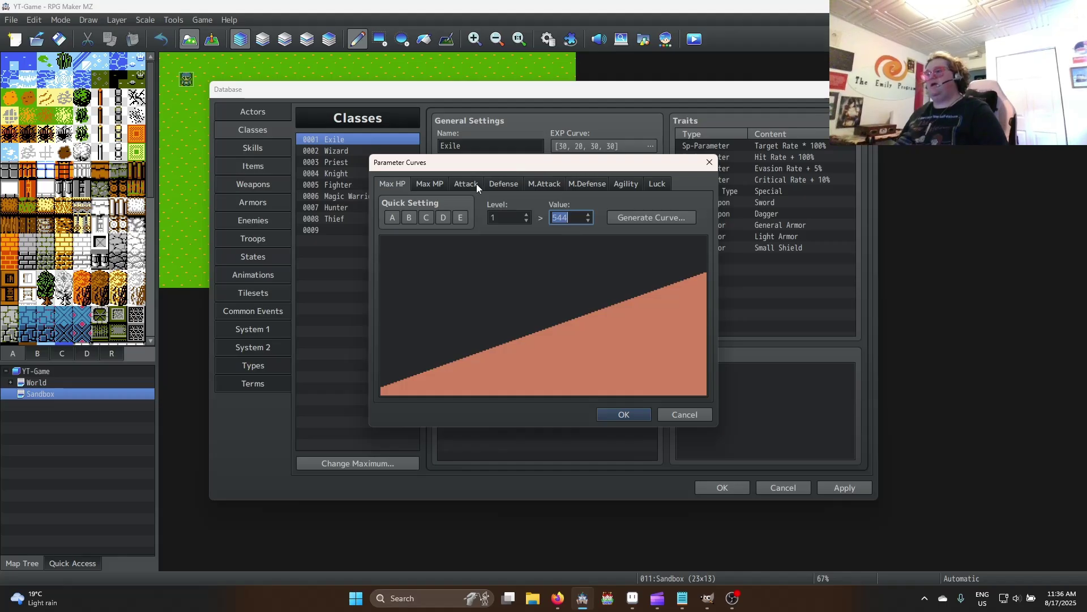
click(477, 183)
click(571, 220)
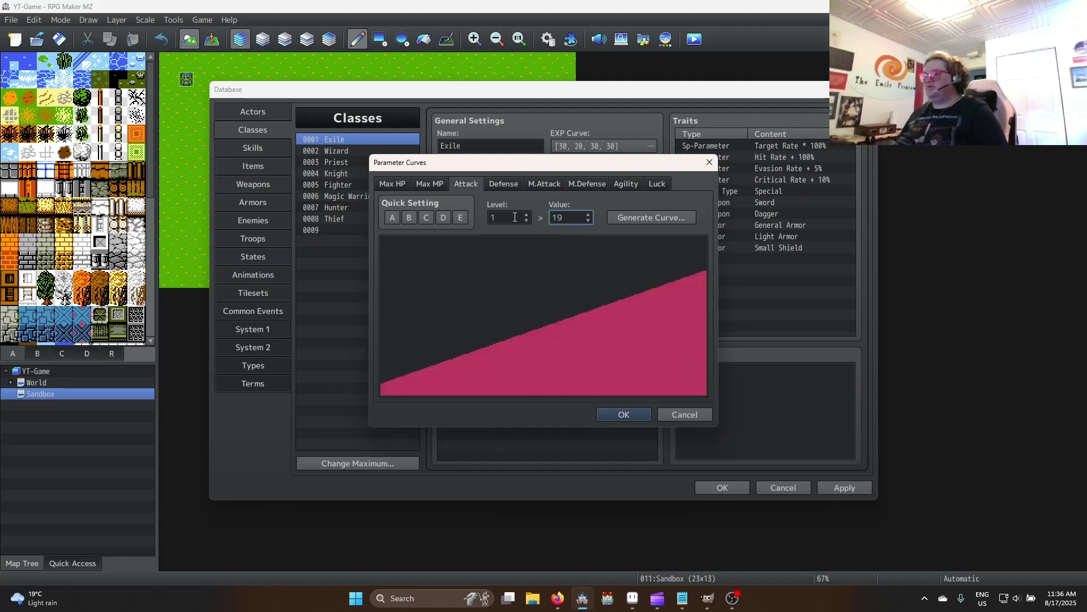
text(1)
double_click(567, 218)
text(14)
click(511, 190)
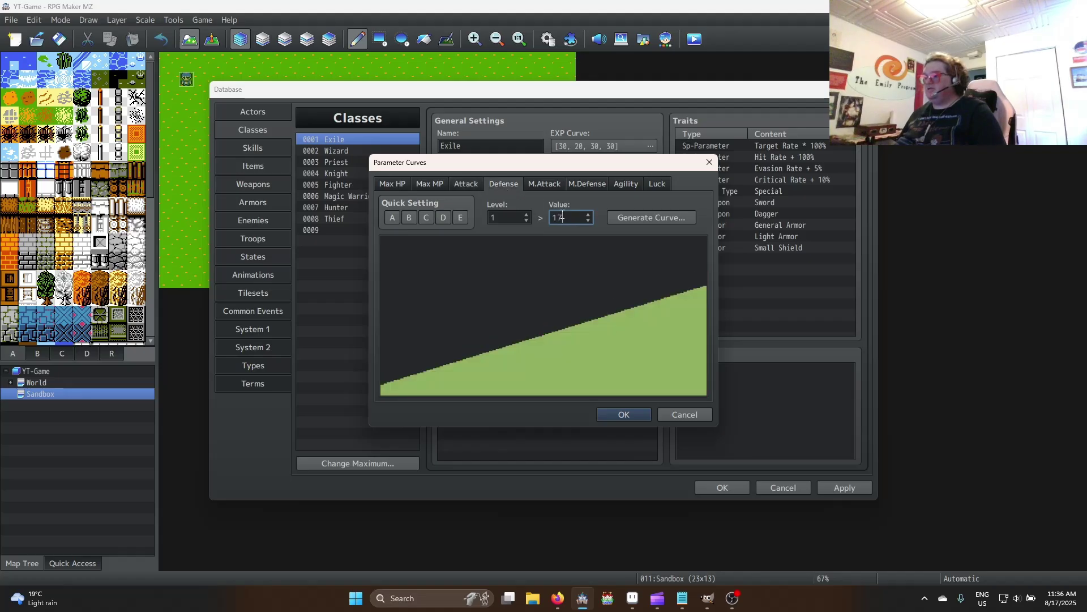
text(14)
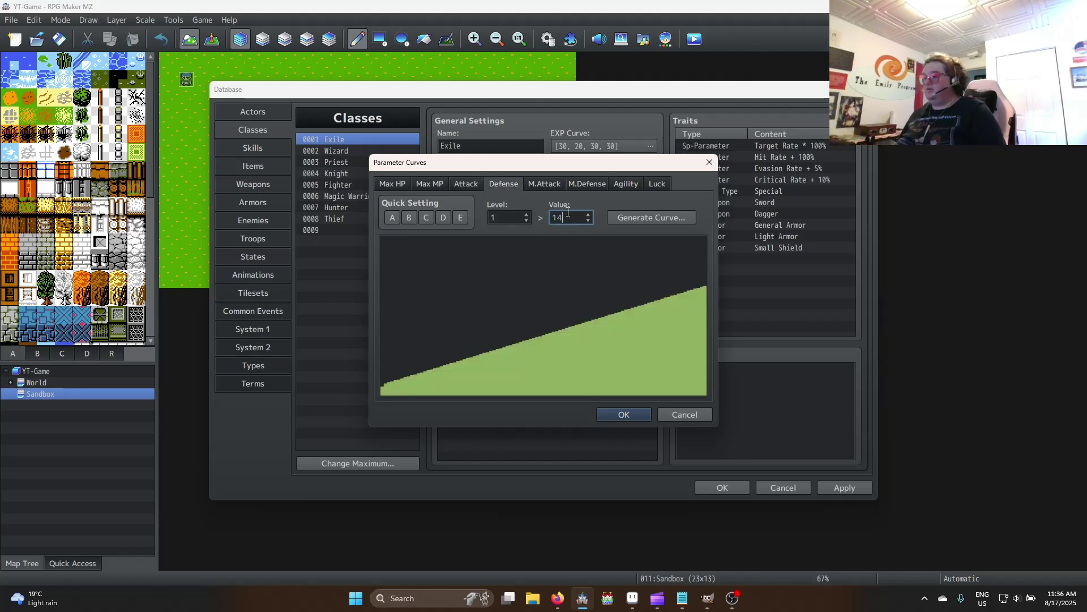
Recheck the attack and defense curves, and set Exile's level 1 M.Defense to 13 and Agility to 28
click(541, 185)
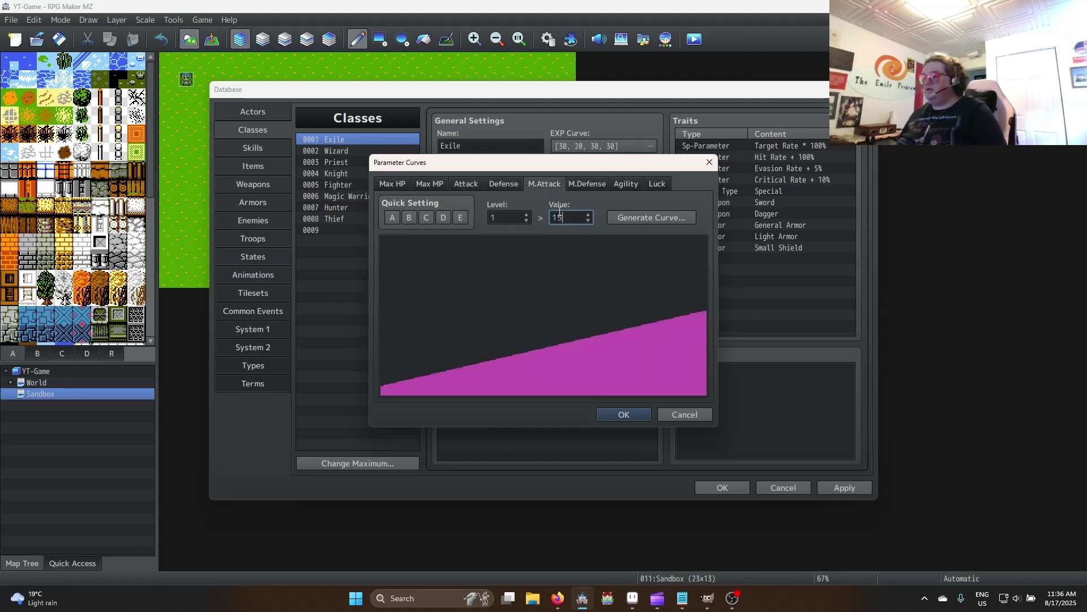
click(479, 182)
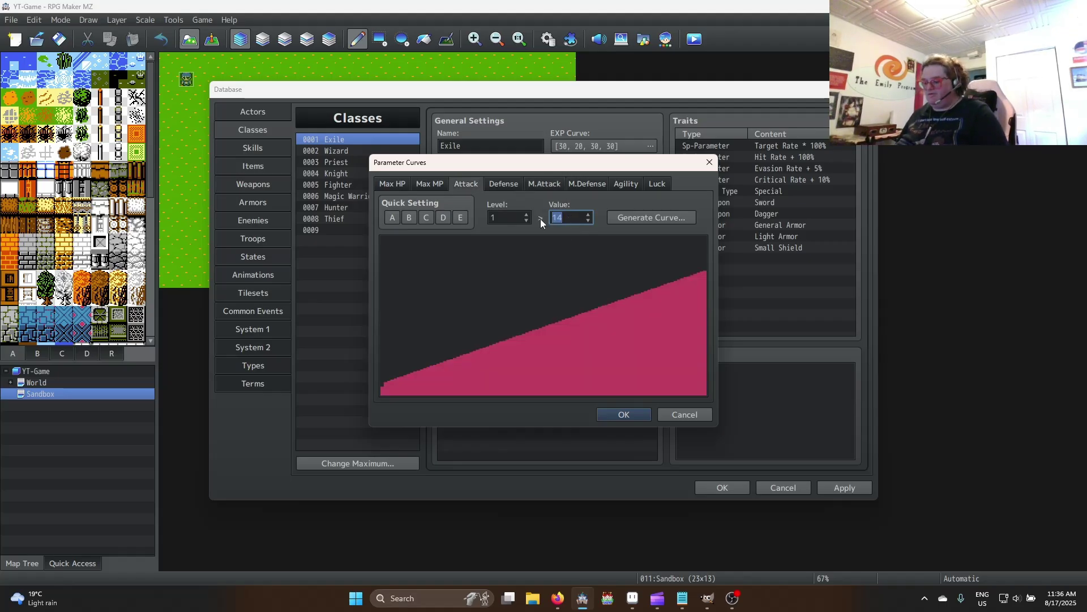
click(507, 185)
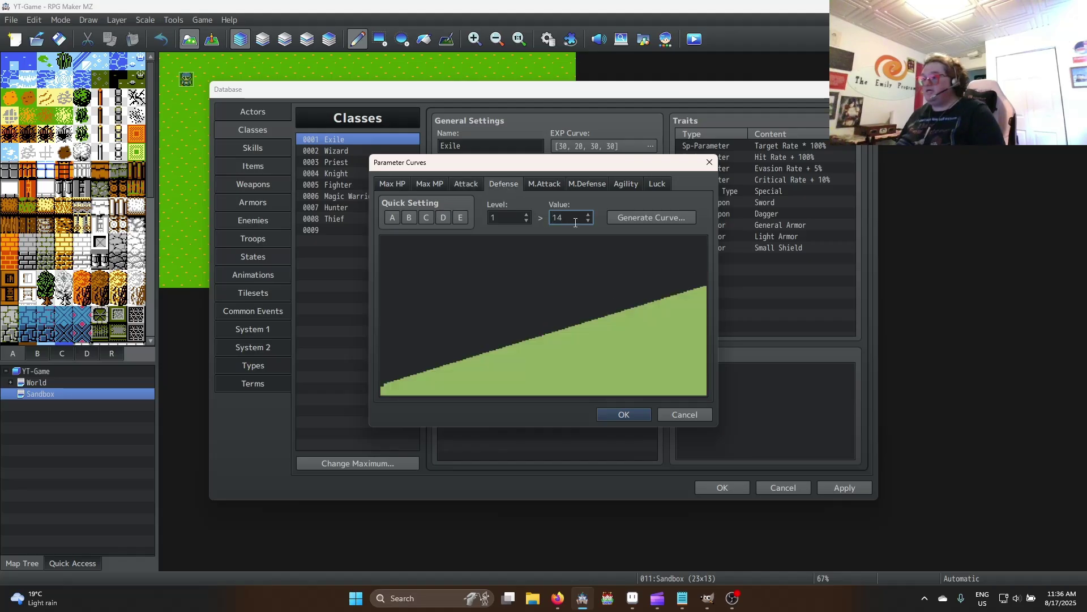
click(543, 184)
click(578, 184)
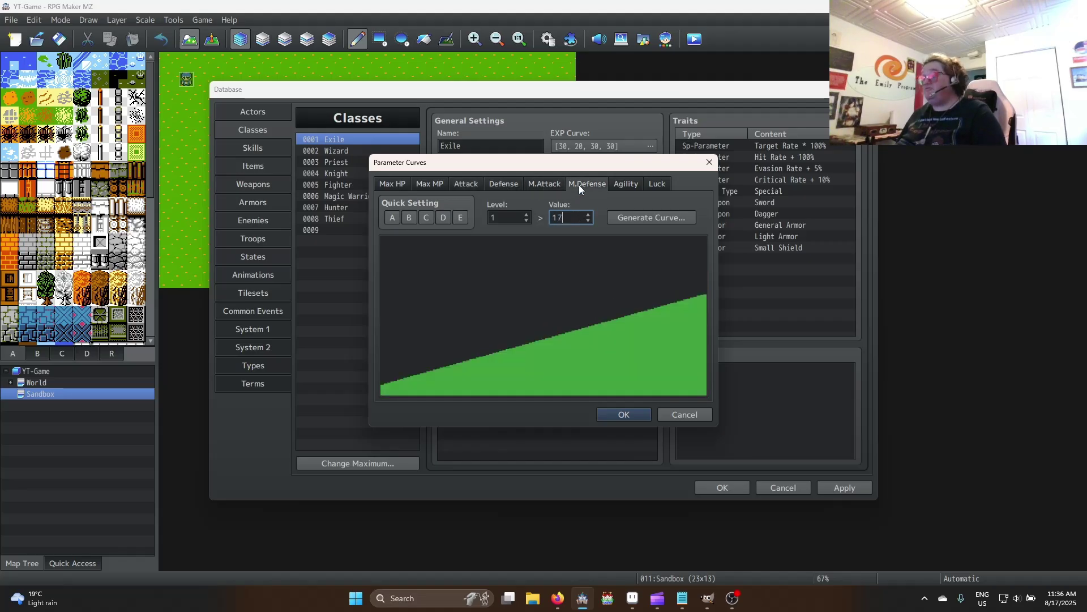
double_click(574, 220)
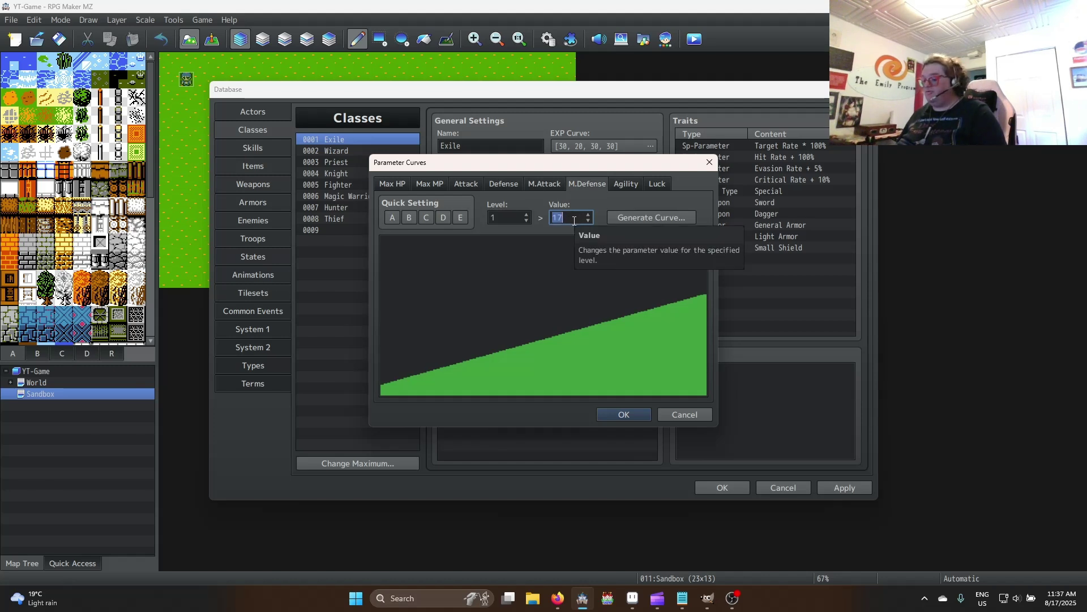
text(13)
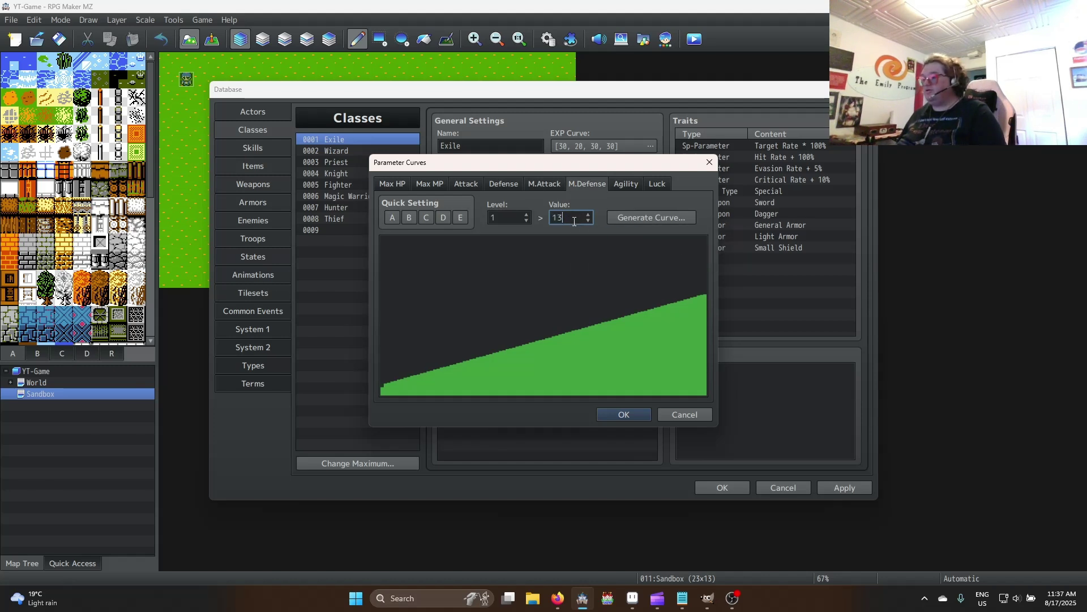
click(626, 184)
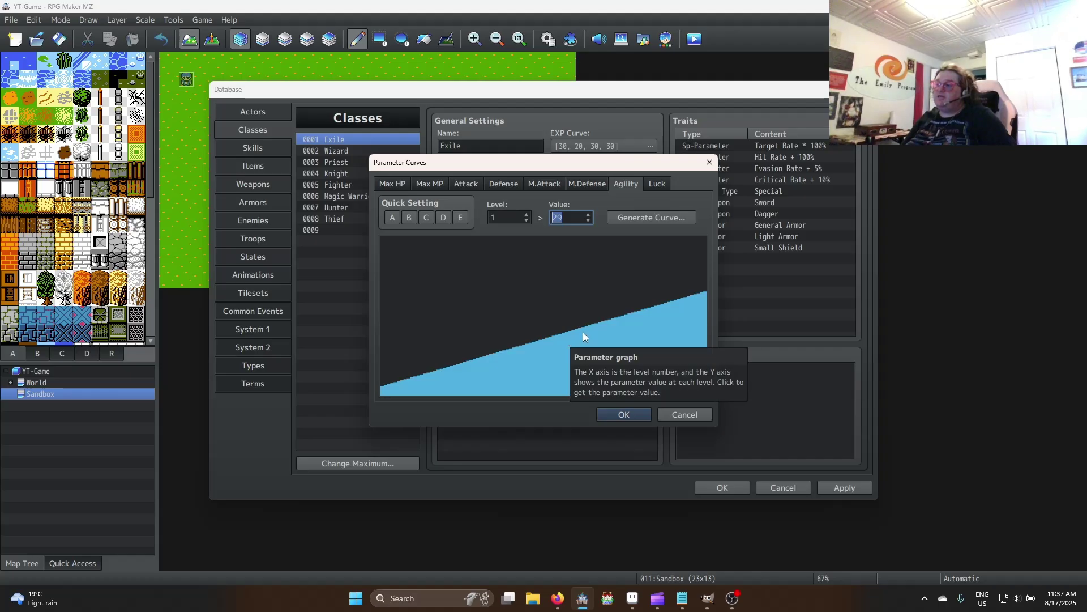
text(28)
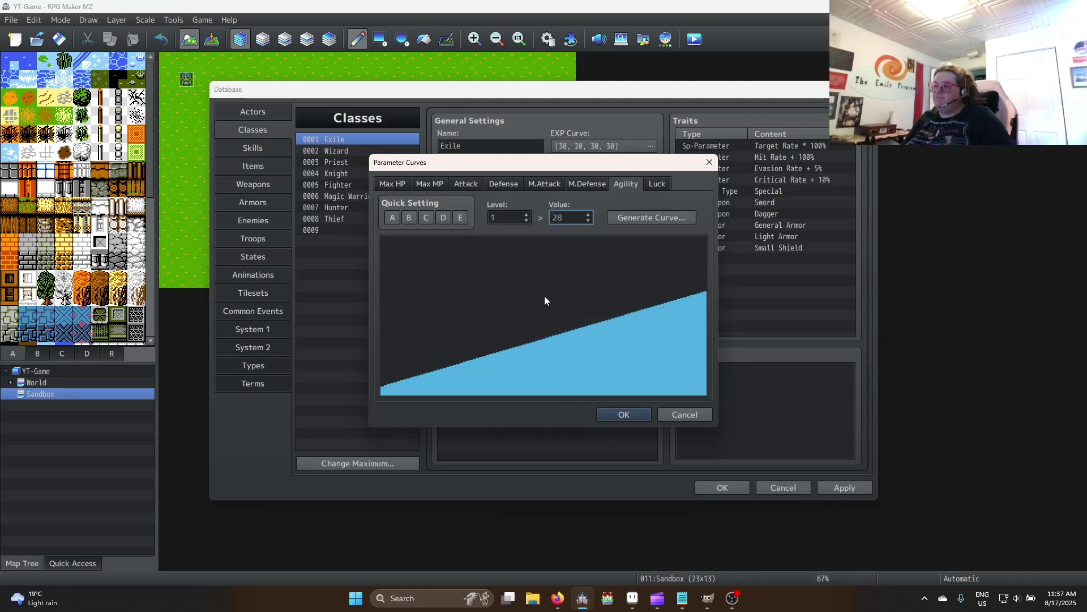
Check the Luck and Defense curves, and start generating a Max HP curve with a level 1 value of 36
click(655, 184)
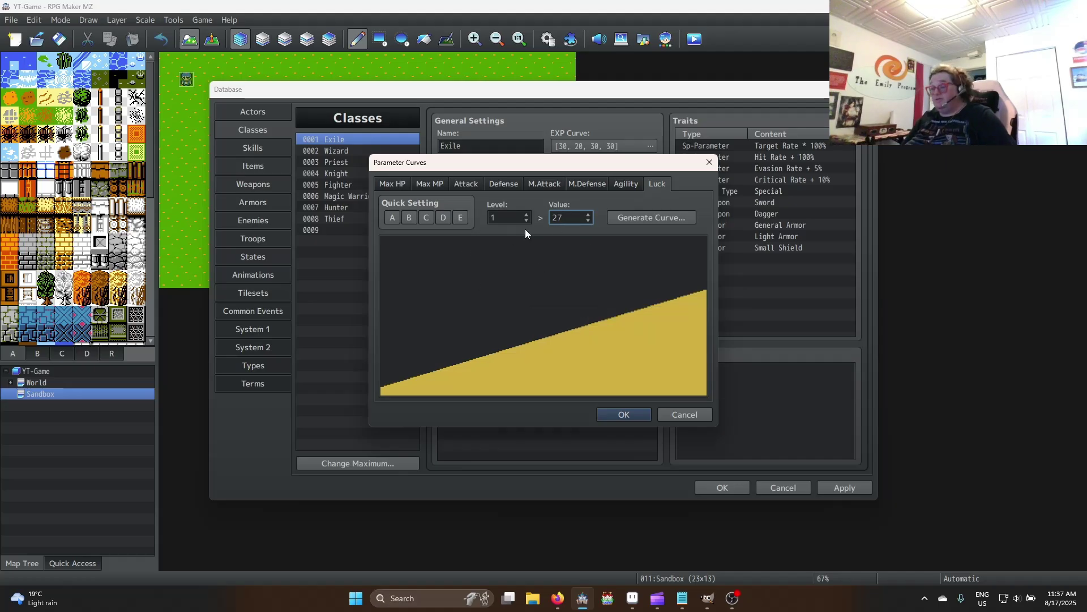
click(405, 184)
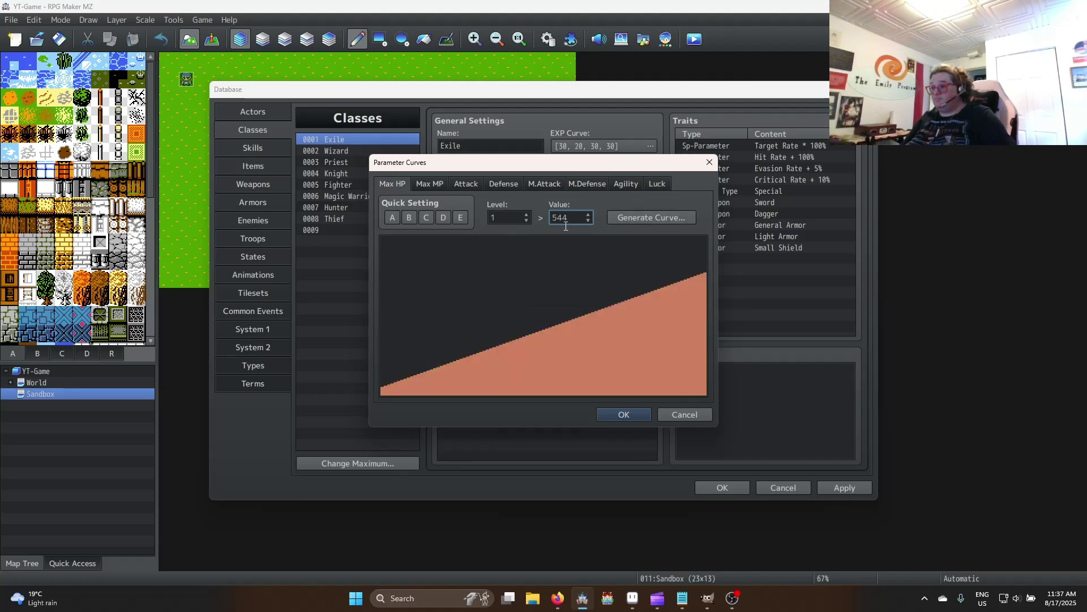
click(504, 184)
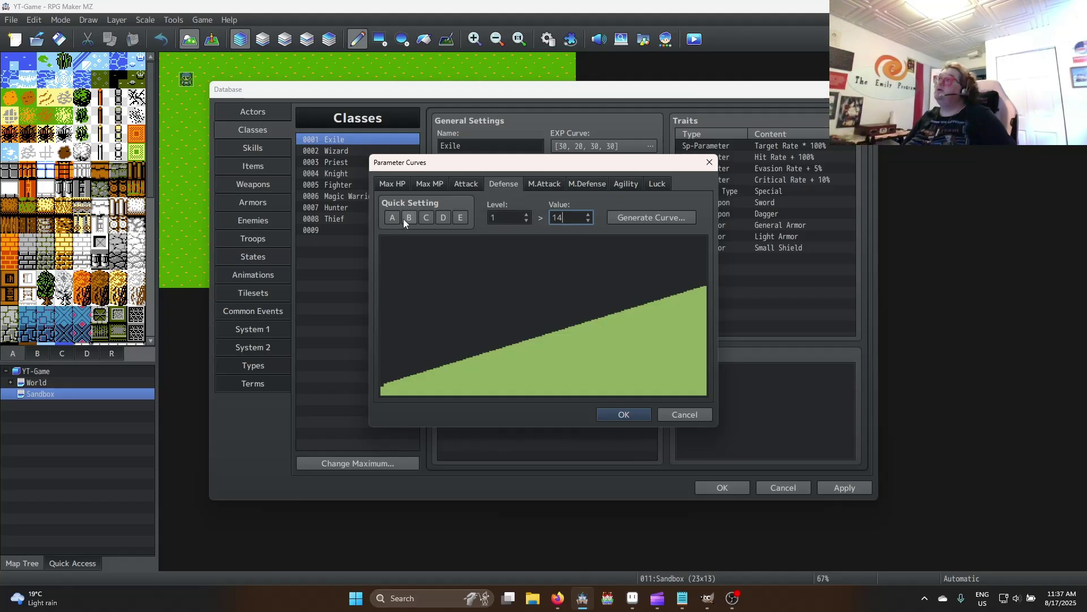
click(393, 185)
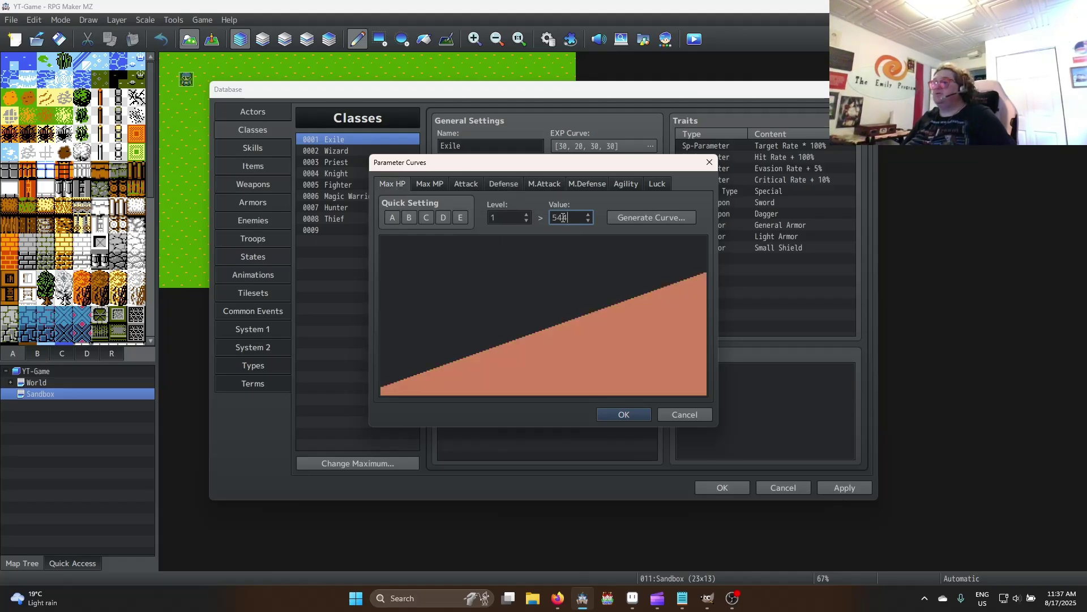
click(618, 217)
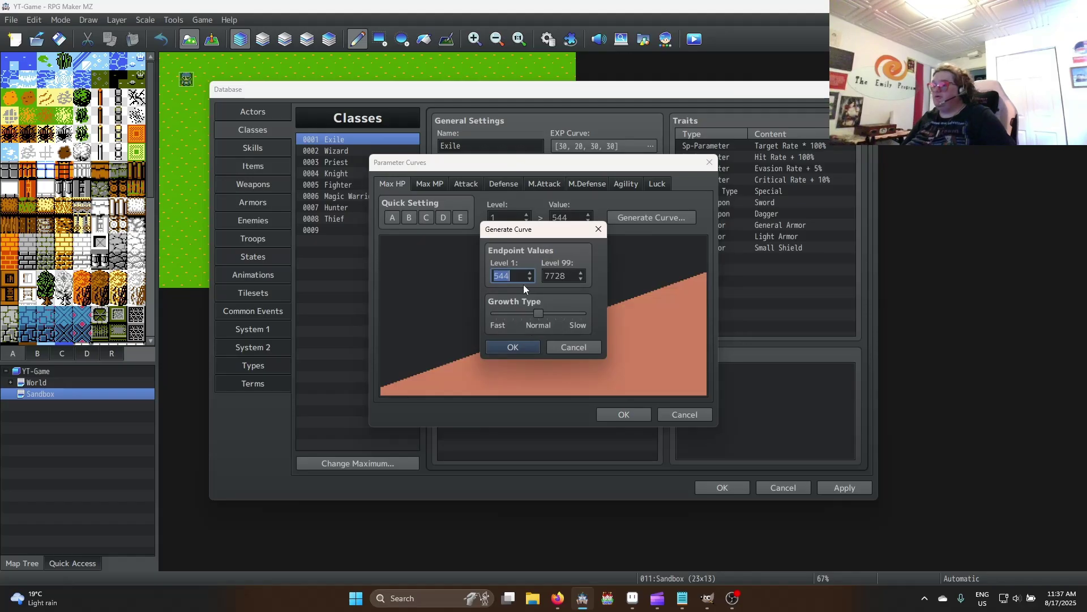
text(36)
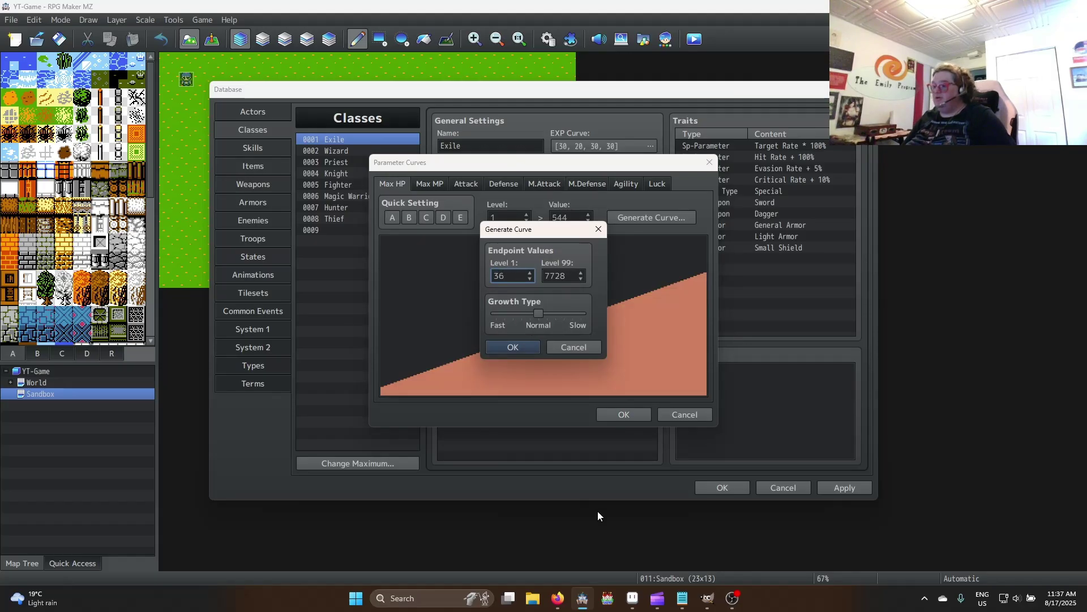
Open Calculator and multiply 98 by 7
click(444, 592)
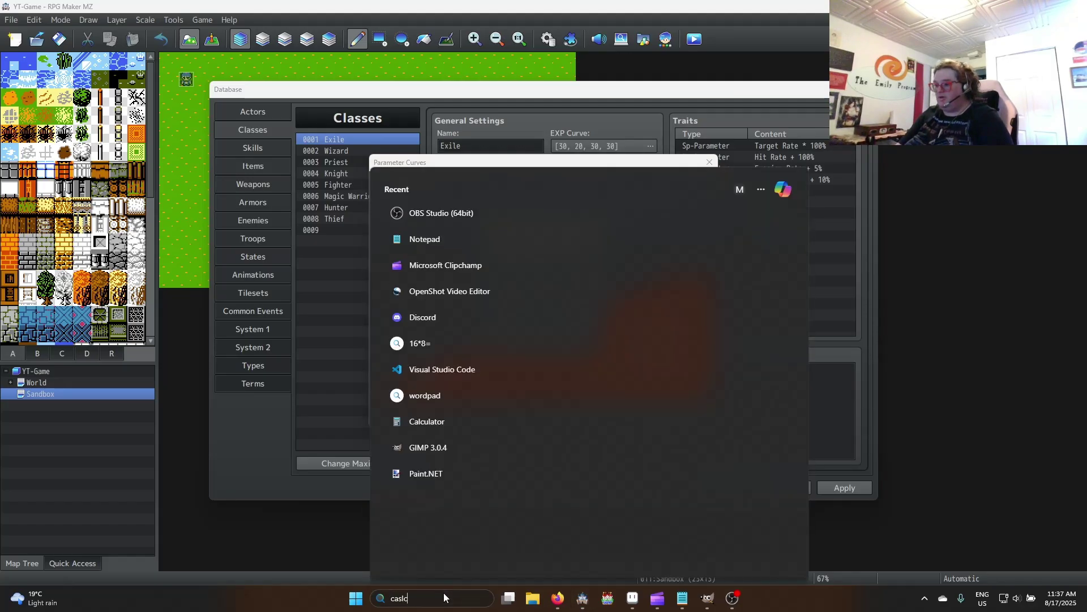
text(calc)
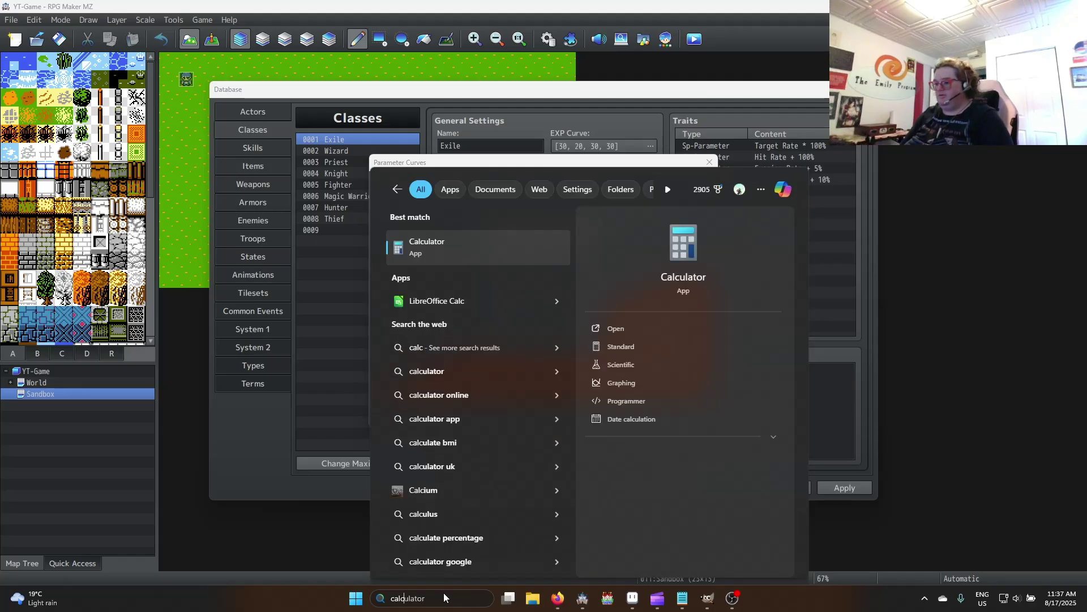
key(Return)
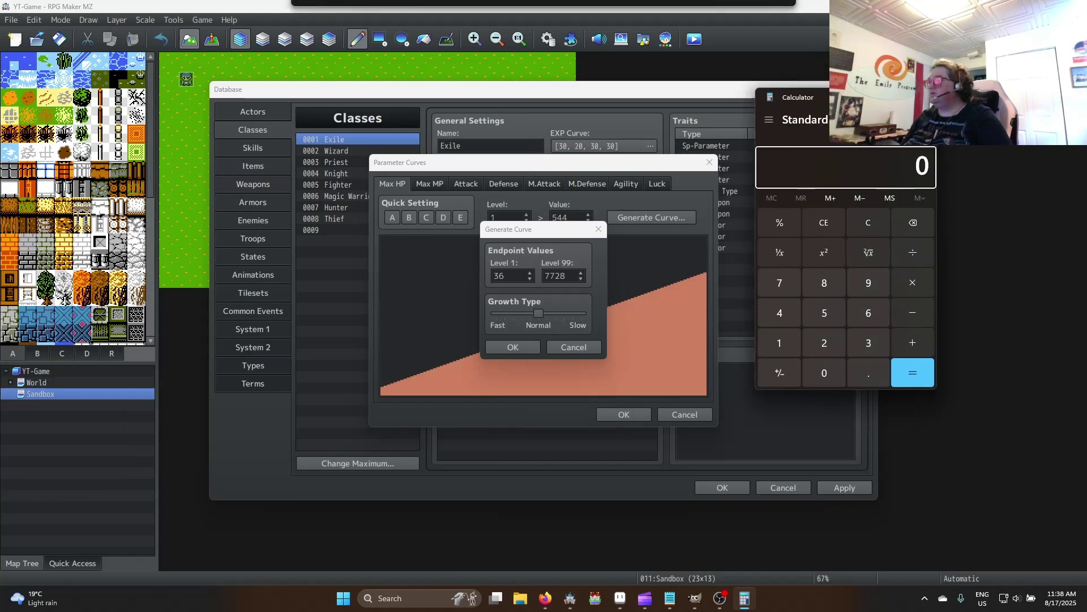
click(873, 288)
text(8)
click(922, 249)
click(877, 292)
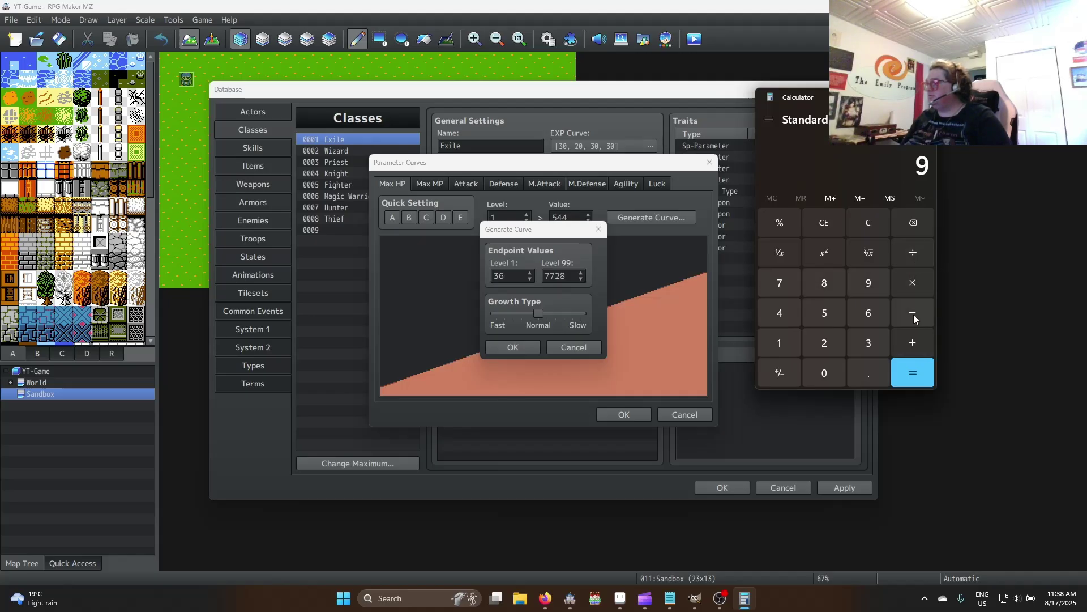
click(876, 224)
click(869, 282)
click(832, 281)
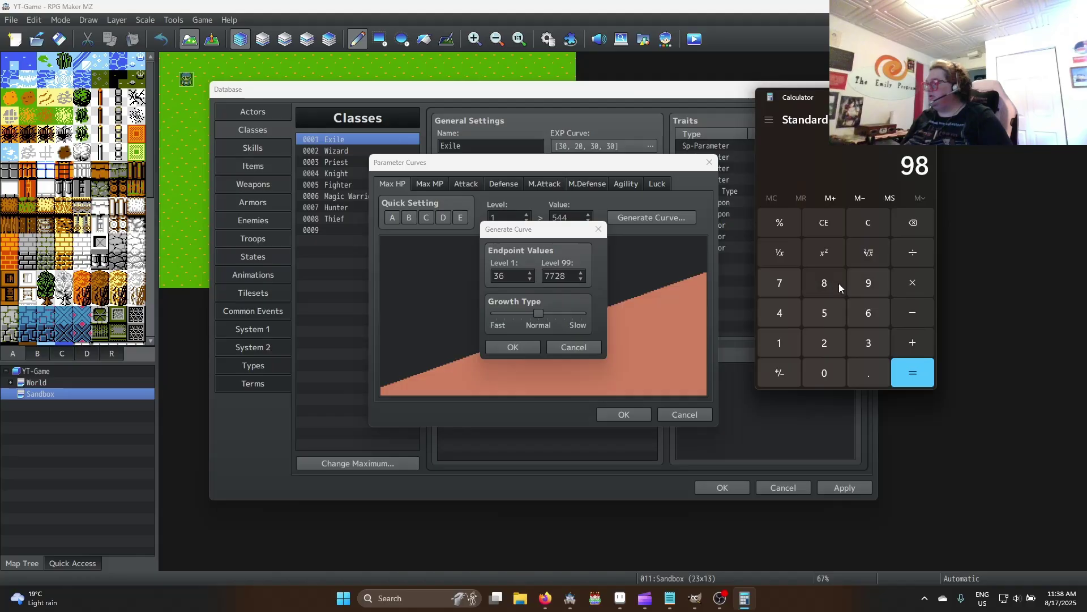
click(911, 282)
click(786, 287)
key(Return)
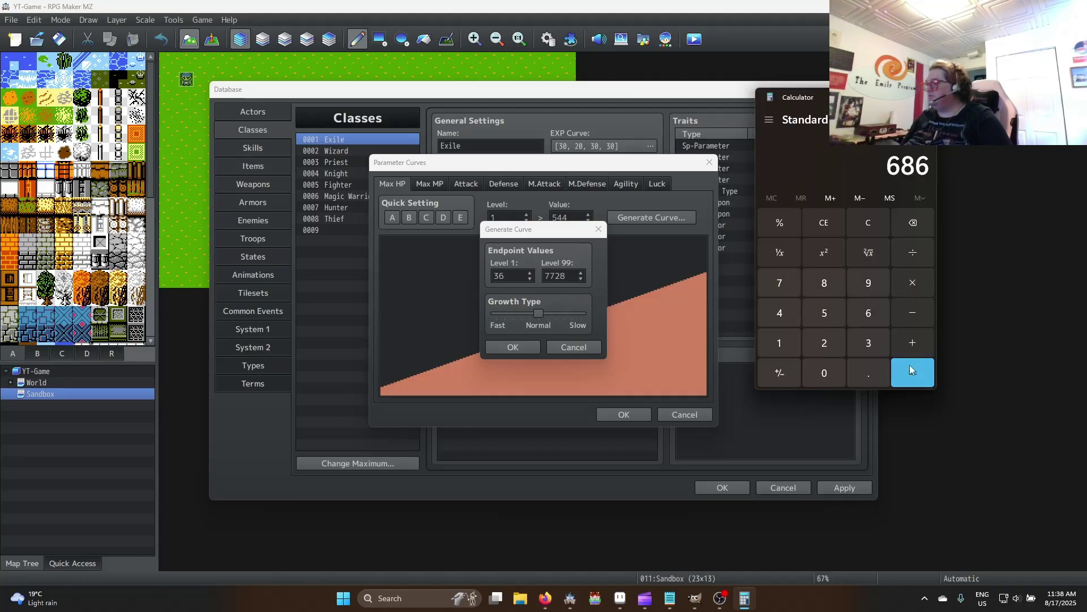
Set the Max HP curve's level 99 value to 686 back in RPG Maker MZ and generate the curve
click(525, 281)
key(Tab)
text(686)
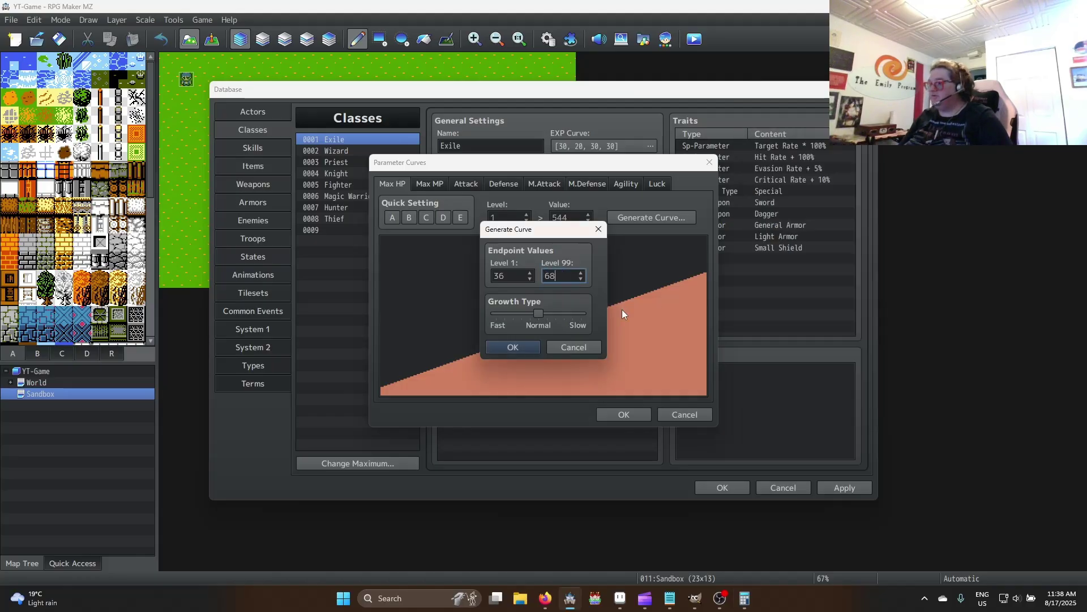
click(513, 347)
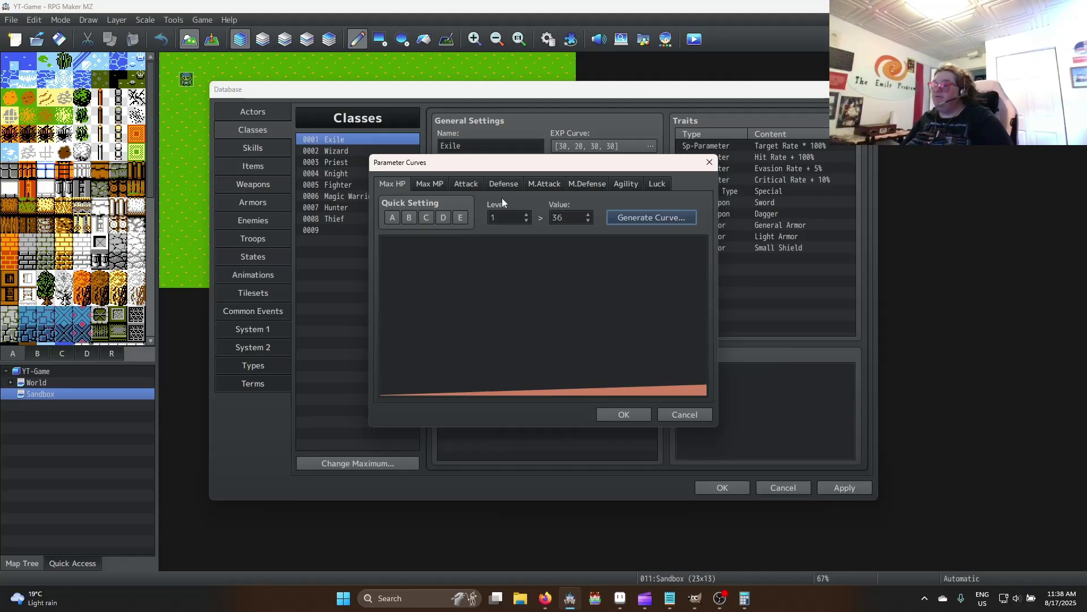
Set Exile's level 1 Max MP to 30 and open the Max MP curve's generation settings at the level 99 endpoint
click(433, 184)
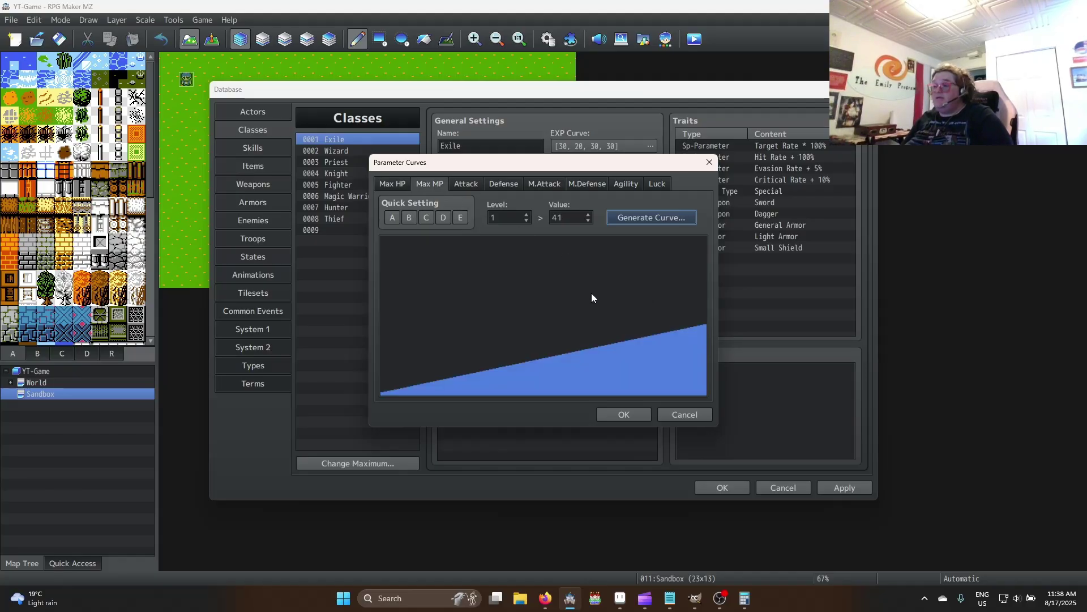
click(534, 185)
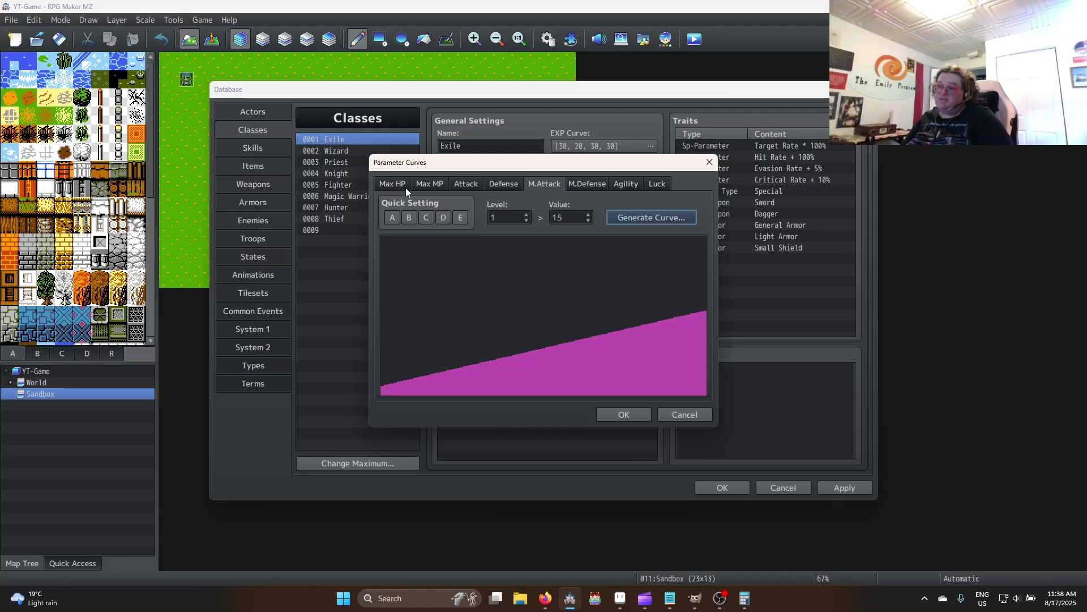
click(428, 183)
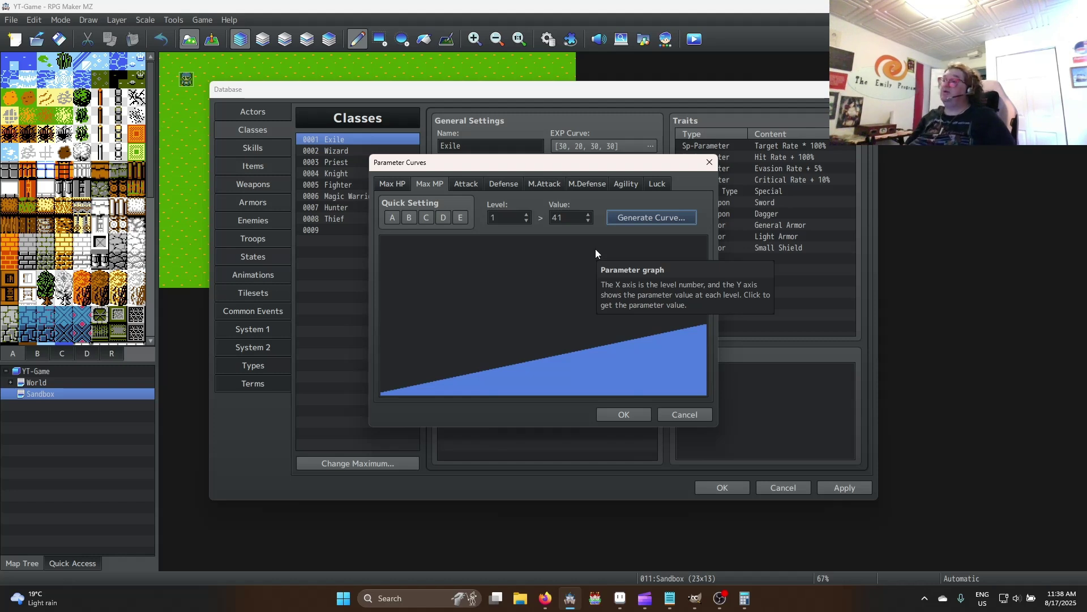
double_click(568, 220)
text(30)
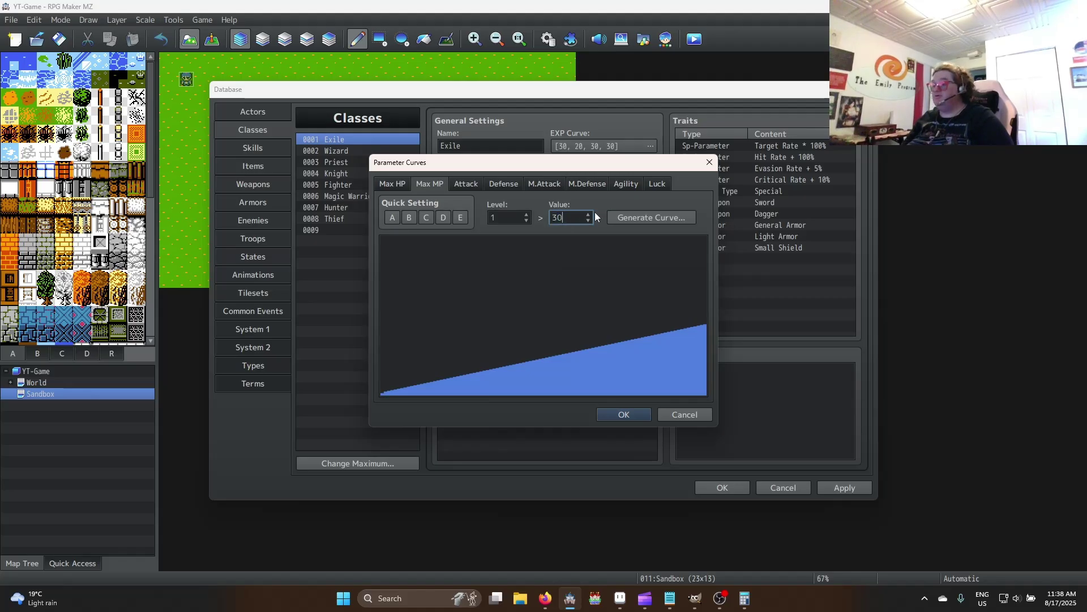
click(635, 217)
key(Tab)
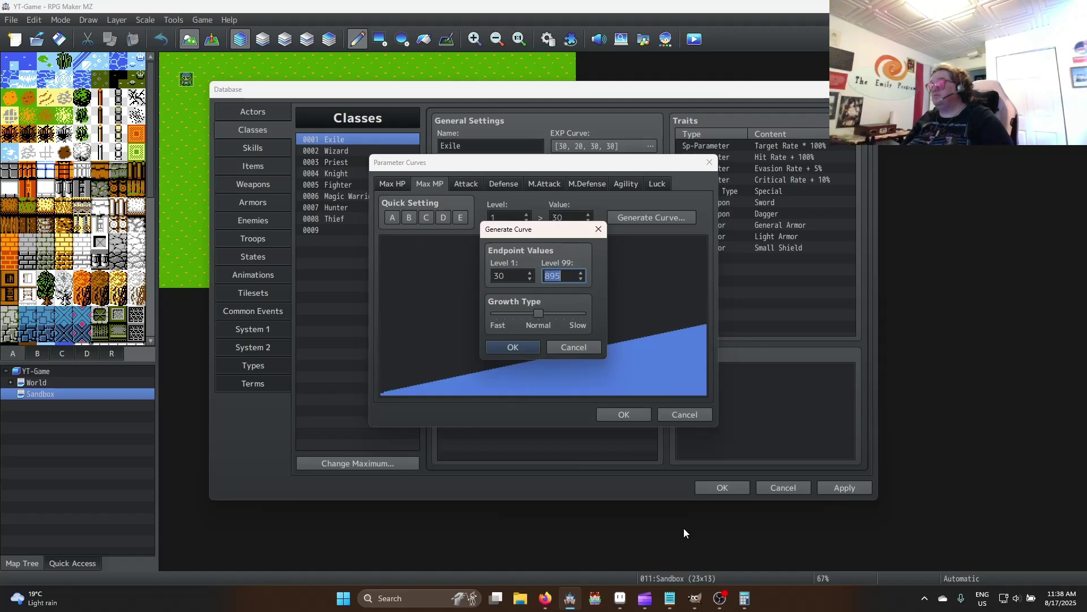
Switch to Calculator, clear the previous result and multiply 98 by 6
click(744, 598)
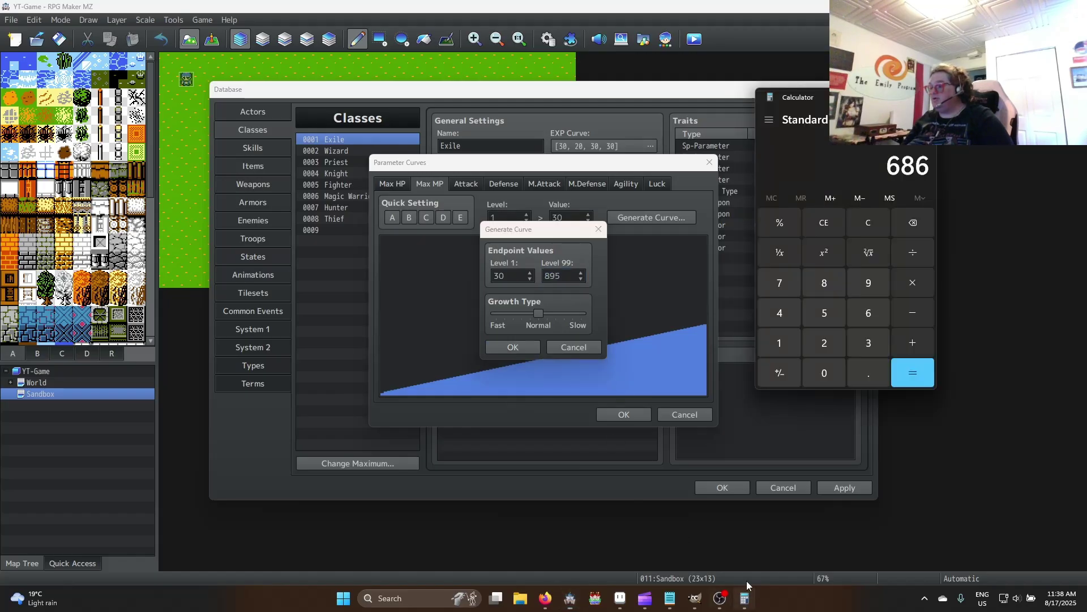
click(867, 226)
click(868, 283)
click(827, 283)
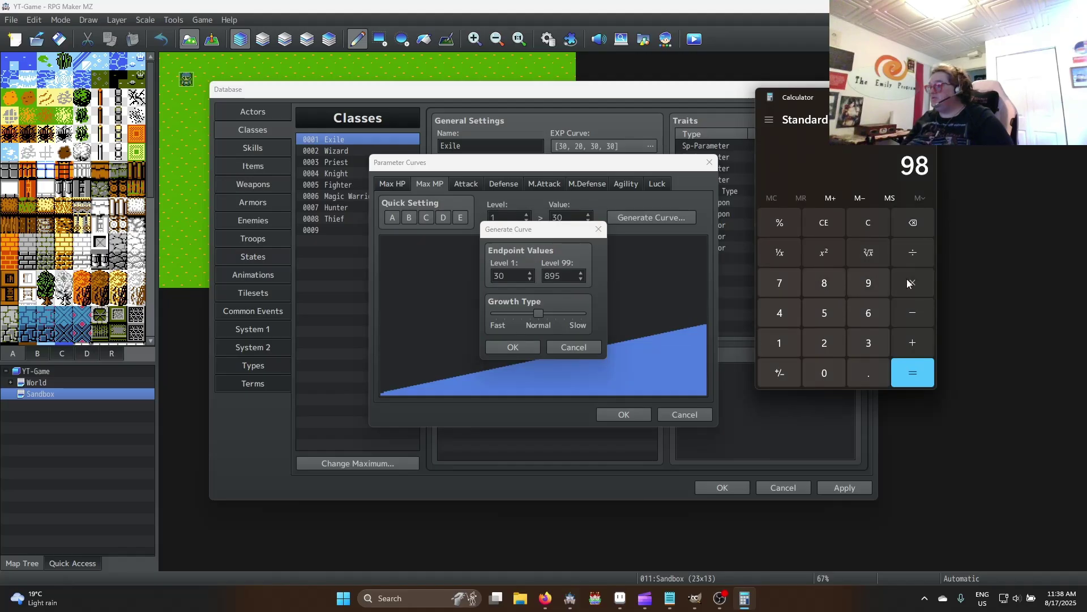
click(867, 317)
Back in RPG Maker MZ, set the Max MP curve's level 99 value to 588 and generate the curve
click(543, 297)
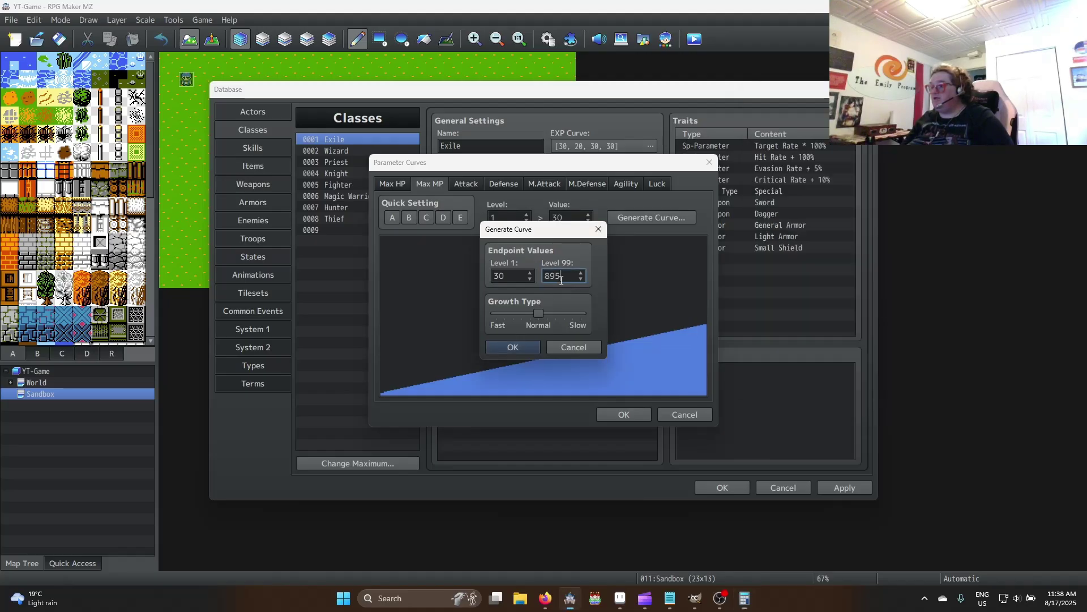
key(BackSpace)
key(BackSpace)
key(BackSpace)
text(588)
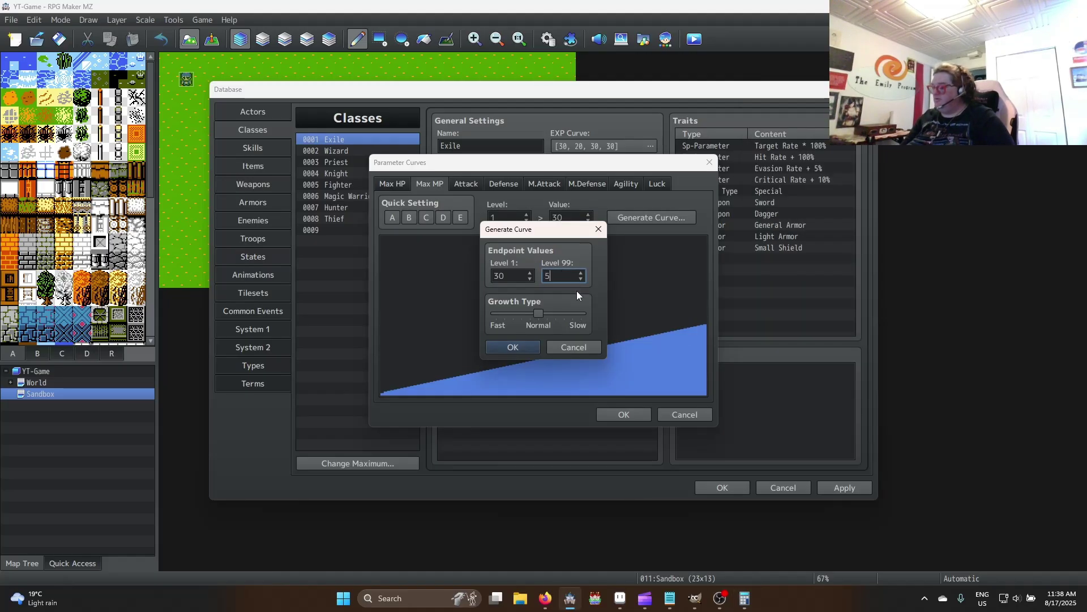
key(Return)
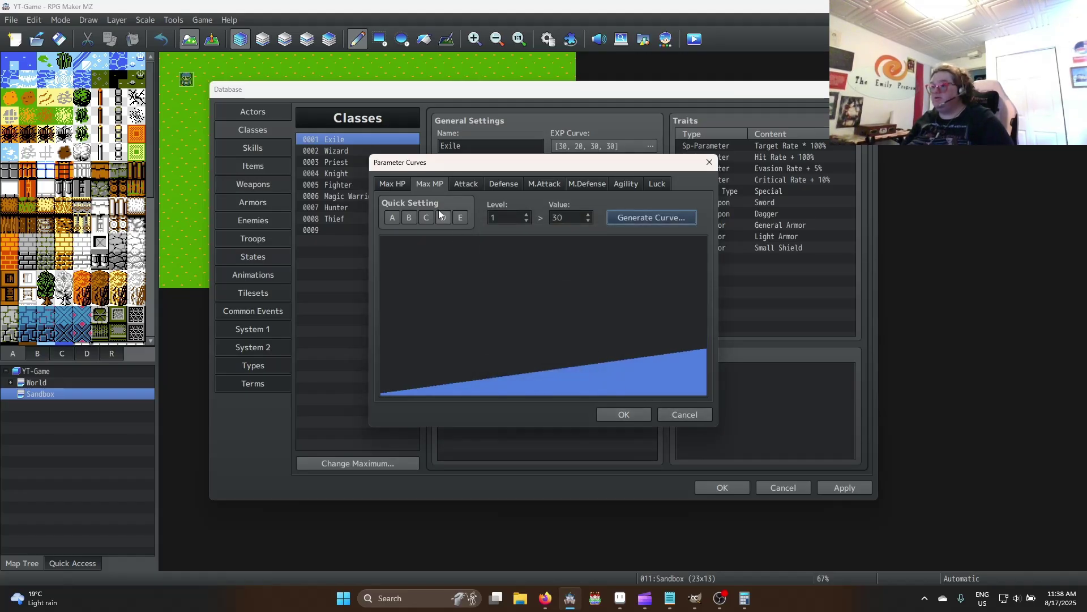
Generate Exile's Attack curve with a level 99 value of 16
click(465, 182)
click(644, 218)
key(Tab)
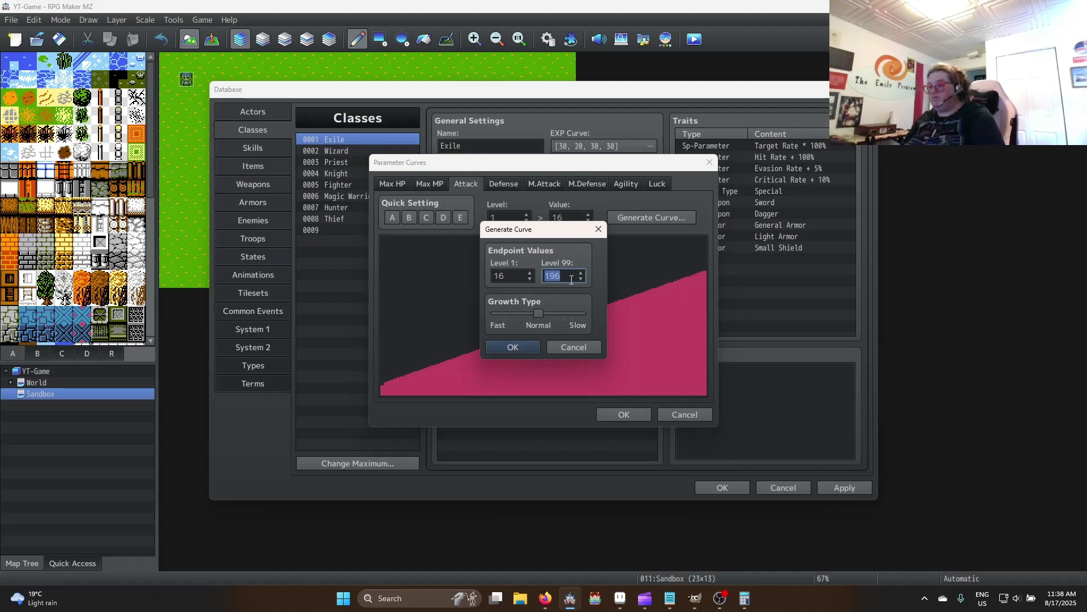
text(16)
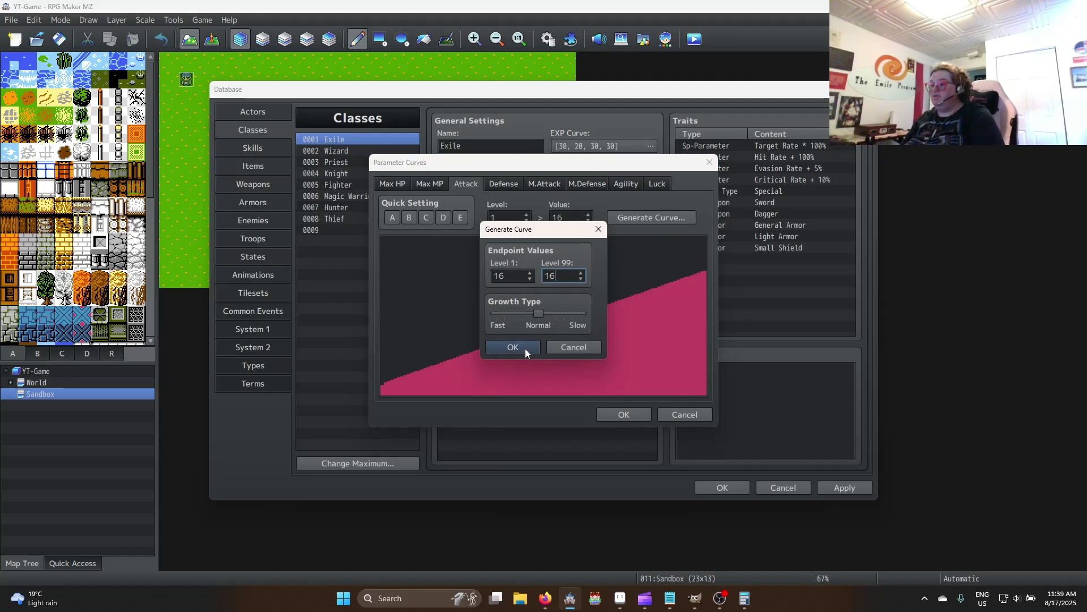
click(527, 347)
Generate Exile's Defense curve with a level 99 value of 16
click(504, 184)
click(657, 220)
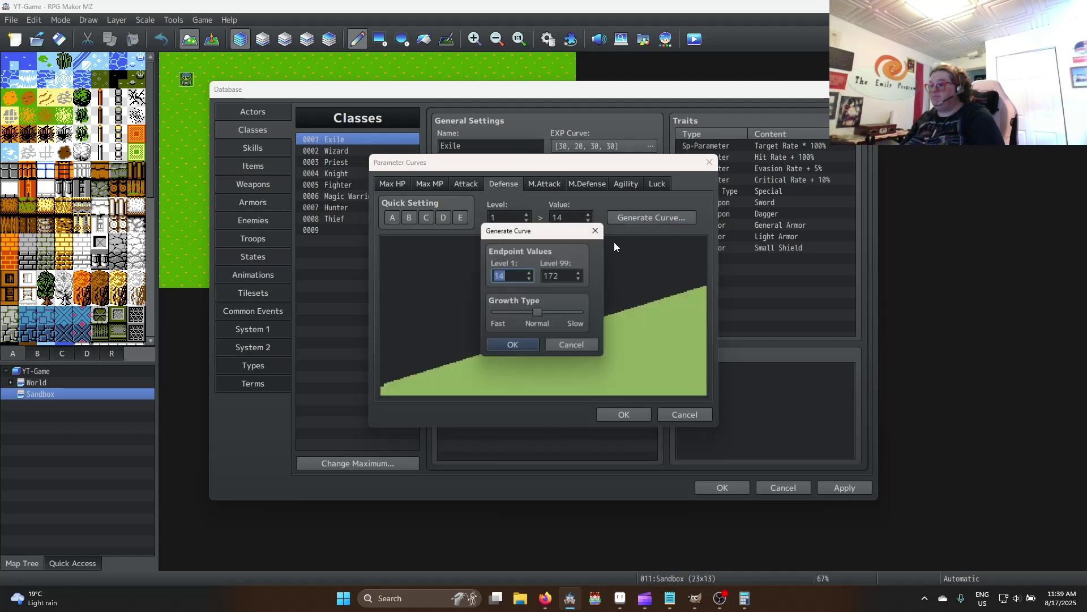
key(Tab)
text(16)
click(530, 340)
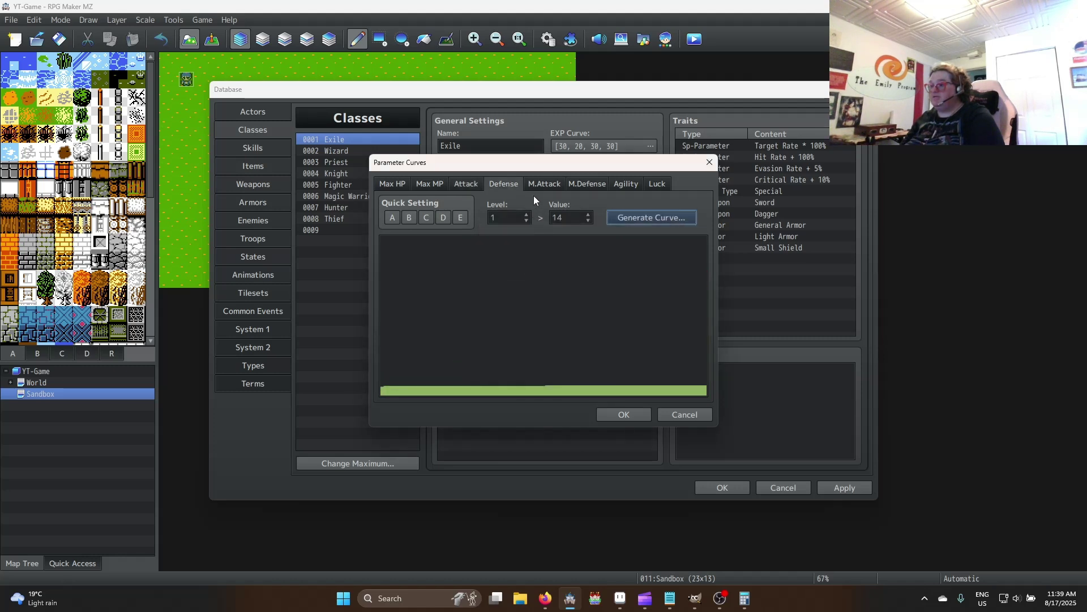
click(543, 184)
click(640, 219)
key(Tab)
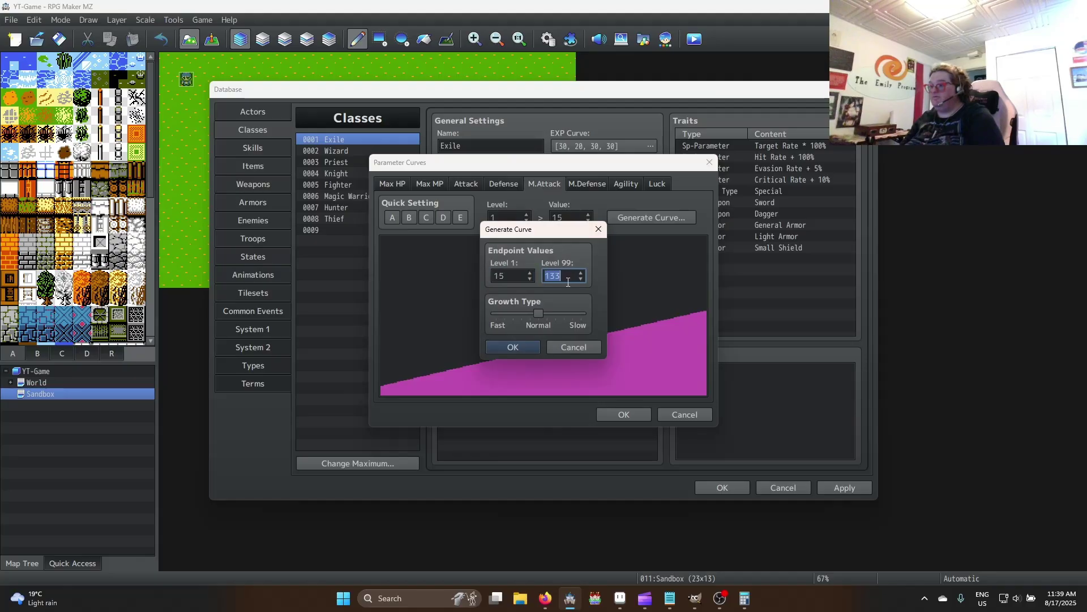
click(581, 345)
Regenerate the Defense curve with a level 99 value of 14
click(504, 183)
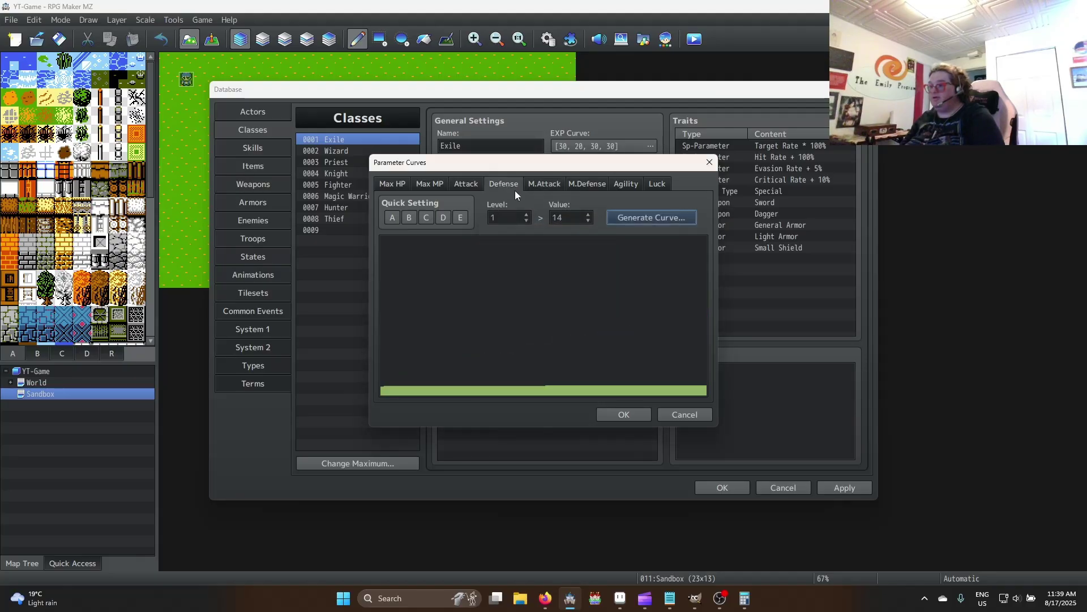
click(640, 217)
key(Tab)
text(14)
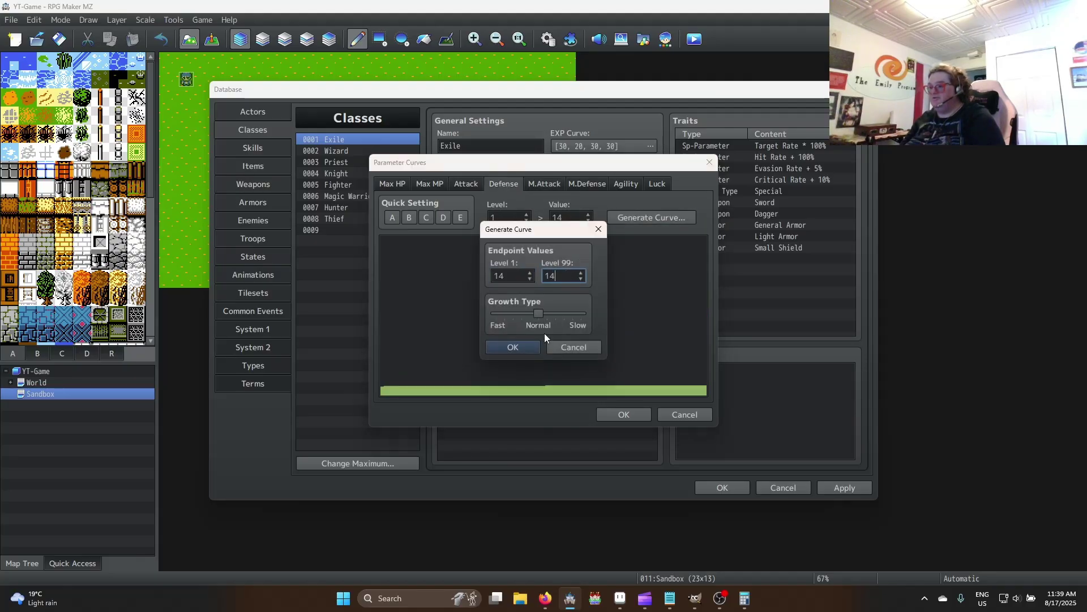
click(527, 347)
Generate Exile's M.Attack curve with a level 99 value of 15
click(543, 184)
click(668, 213)
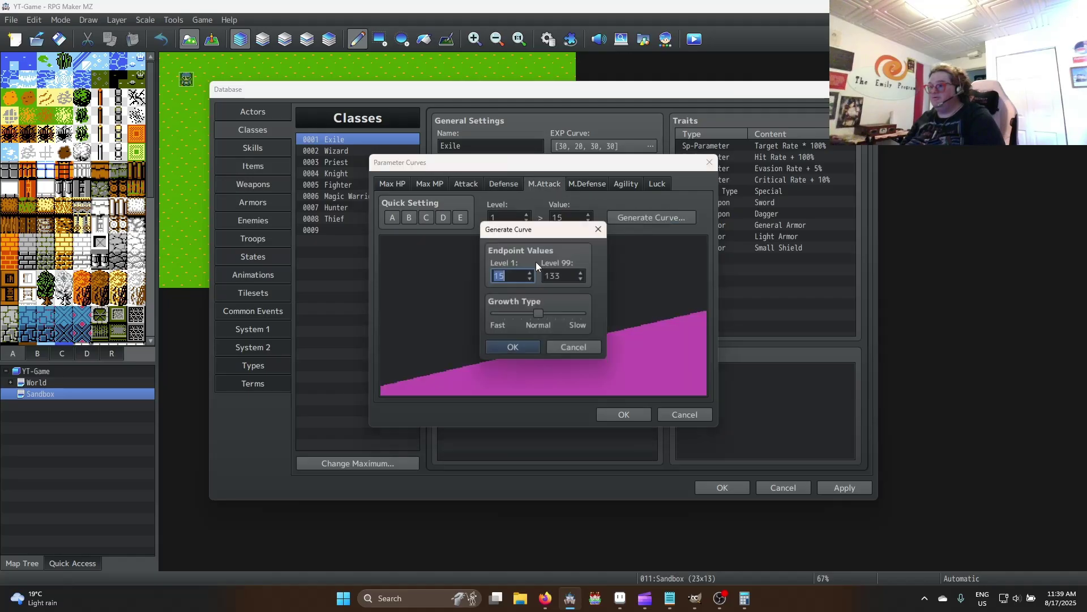
key(Tab)
text(15)
click(527, 345)
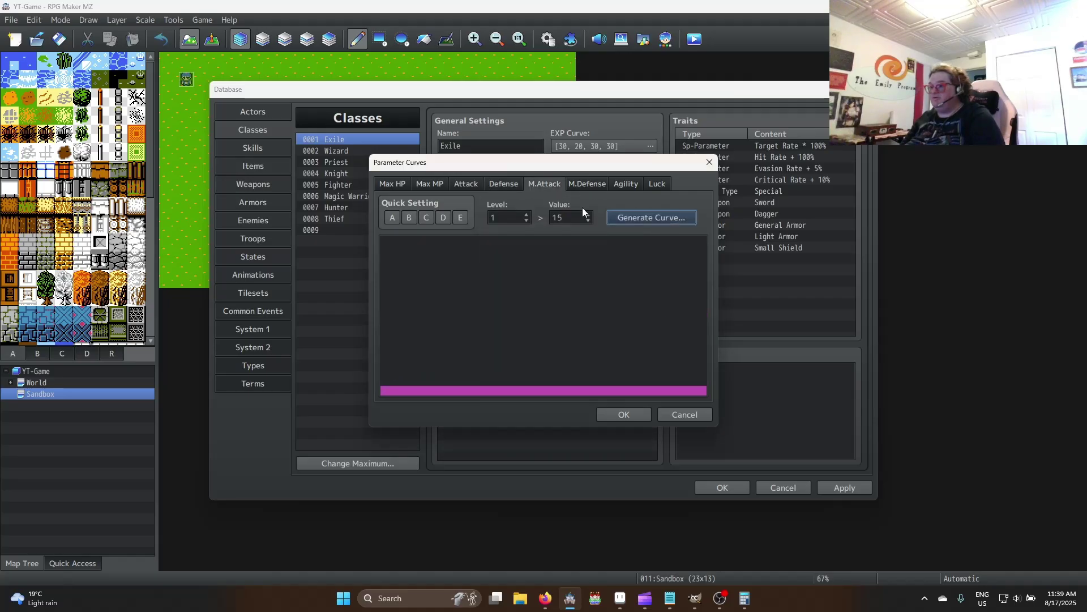
Generate Exile's M.Defense curve with a level 99 value of 13
click(588, 184)
click(641, 215)
key(Tab)
text(134)
key(BackSpace)
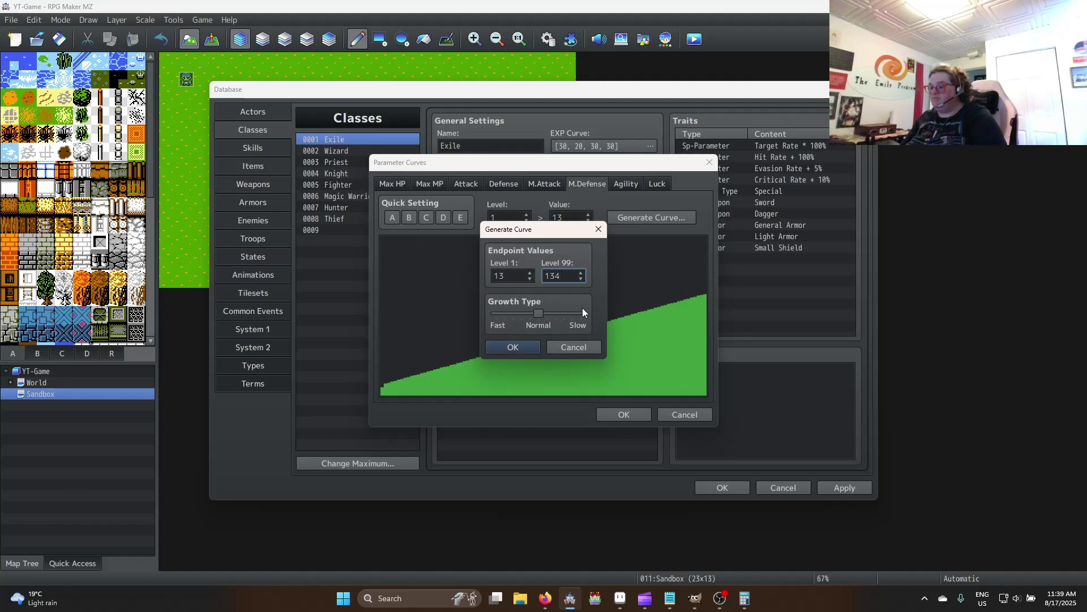
click(535, 347)
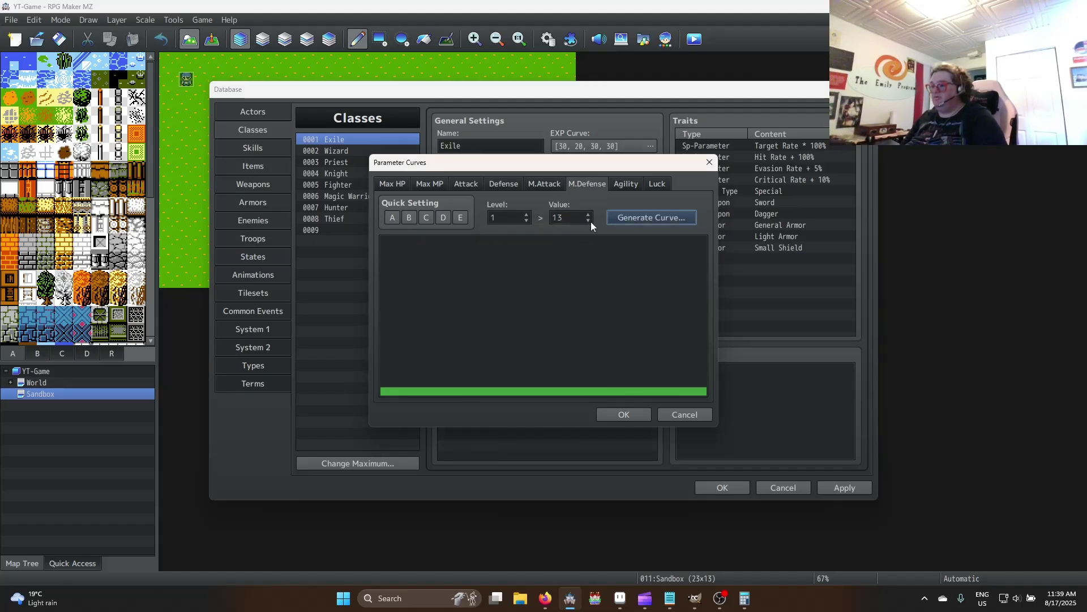
Generate a flat Agility curve for Exile, with the level 99 value matching the level 1 value
click(617, 182)
click(651, 216)
key(Tab)
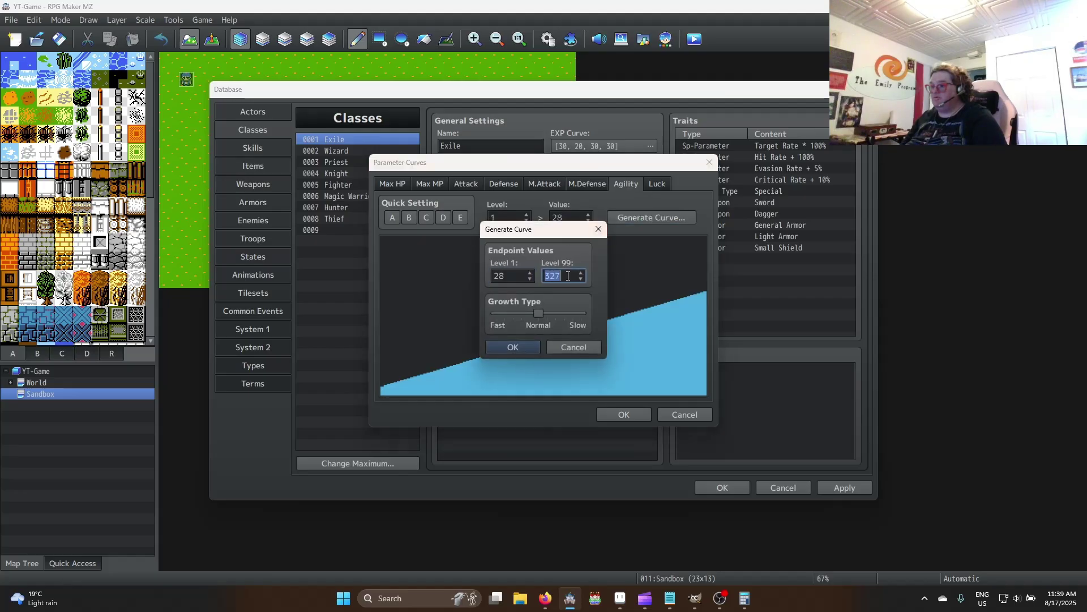
click(512, 346)
Generate Exile's Luck curve with a level 99 value of 27 and accept the parameter curves
click(657, 184)
click(651, 218)
key(Tab)
text(27)
click(525, 351)
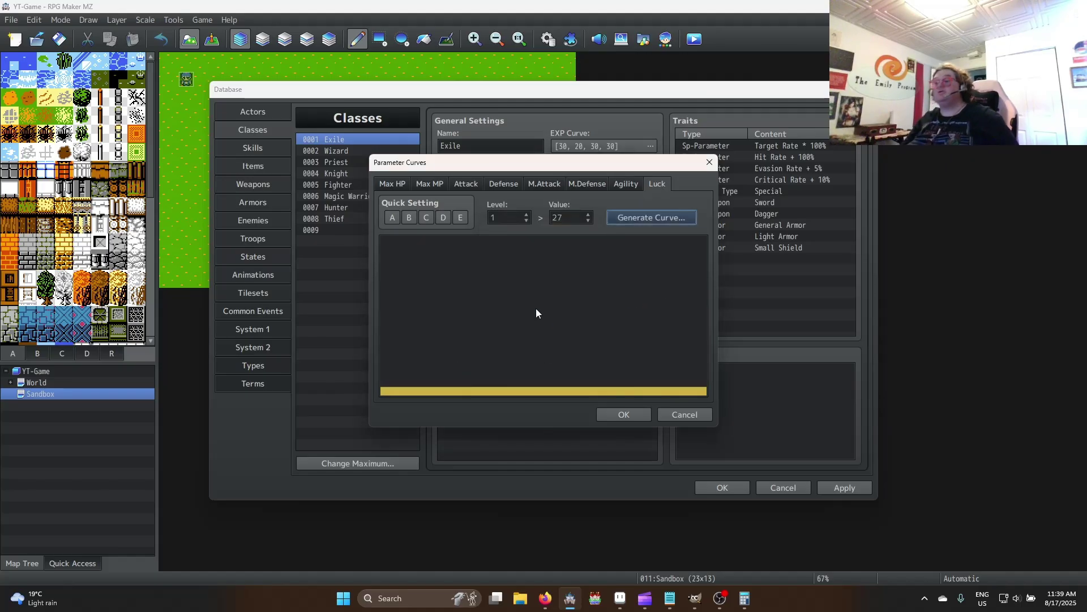
click(630, 411)
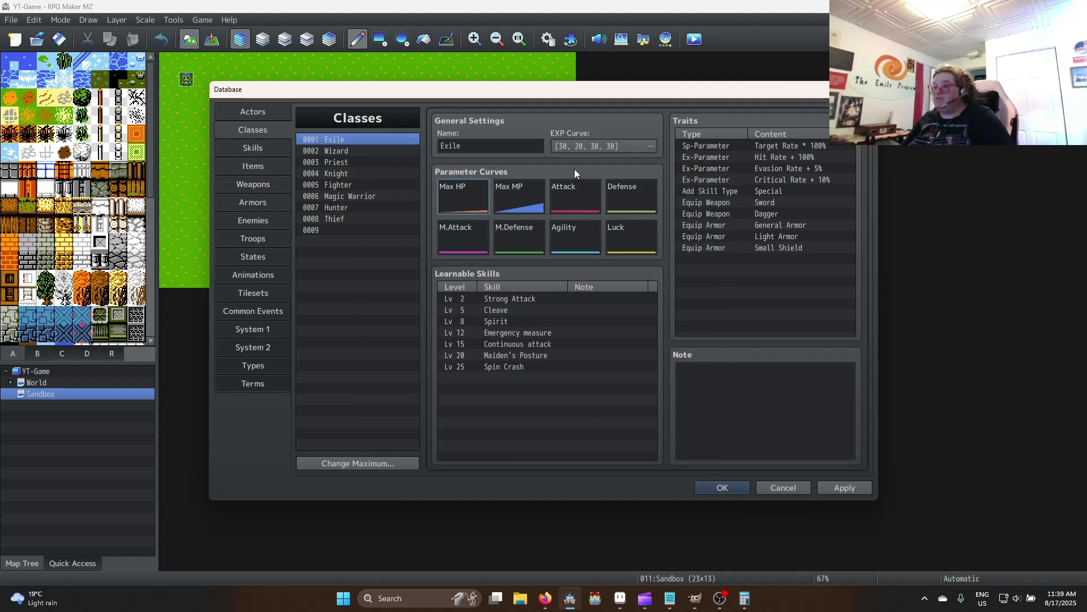
Check Exile's EXP curve settings and the experience needed for each level
click(592, 148)
double_click(592, 148)
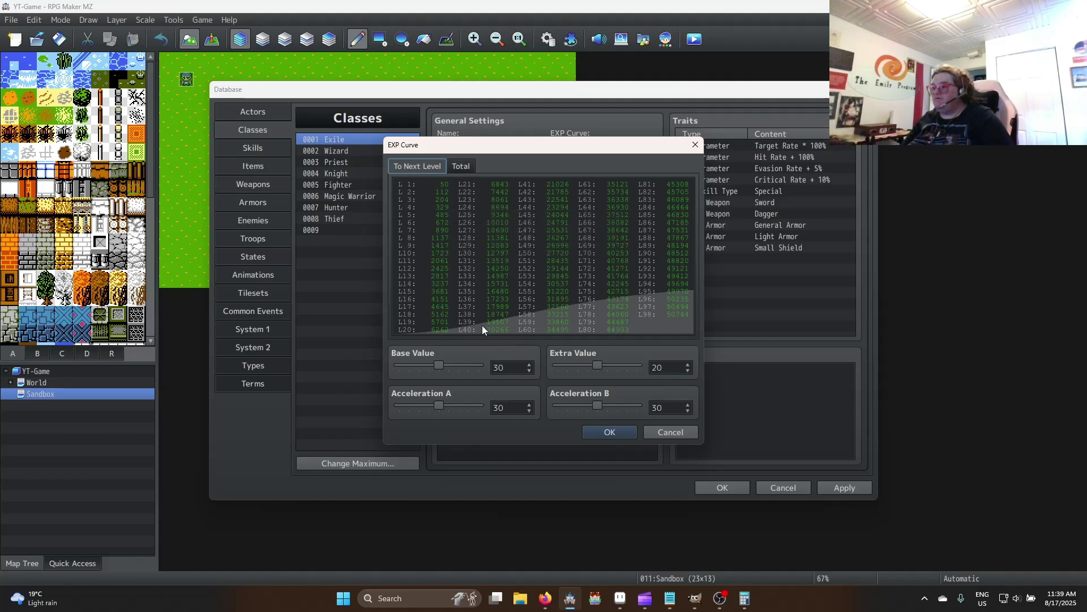
click(623, 432)
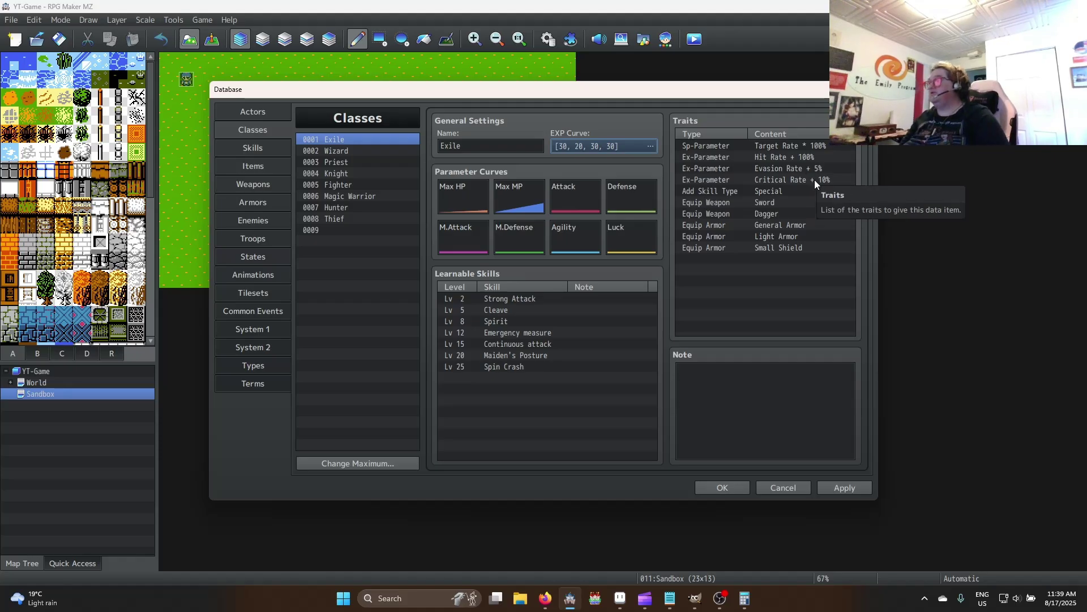
Change the skill type granted by Exile's Add Skill Type trait from Special to Magic
click(777, 190)
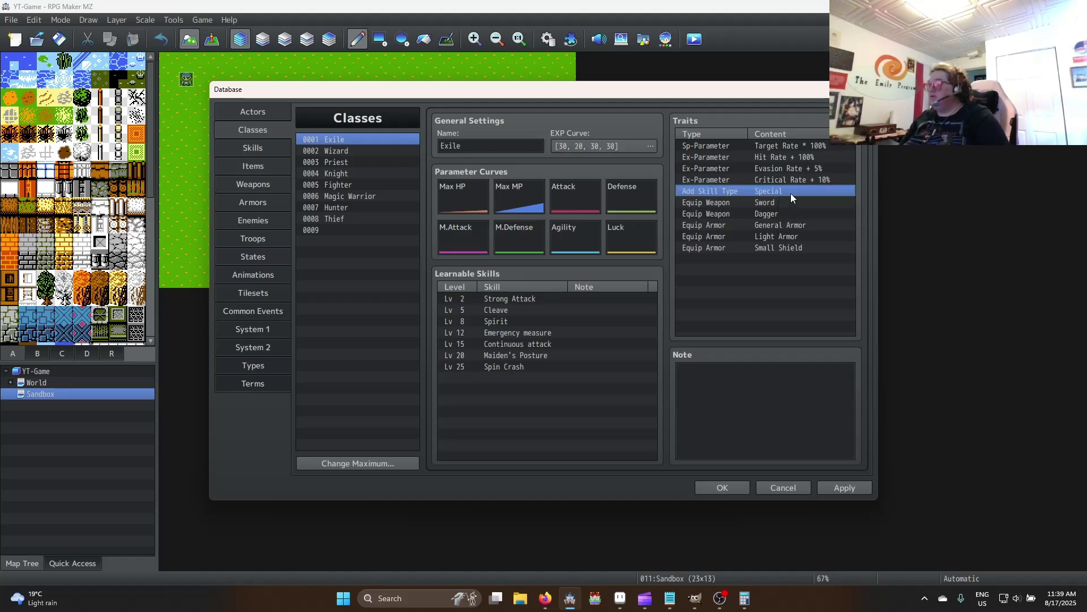
double_click(790, 191)
click(791, 165)
click(792, 181)
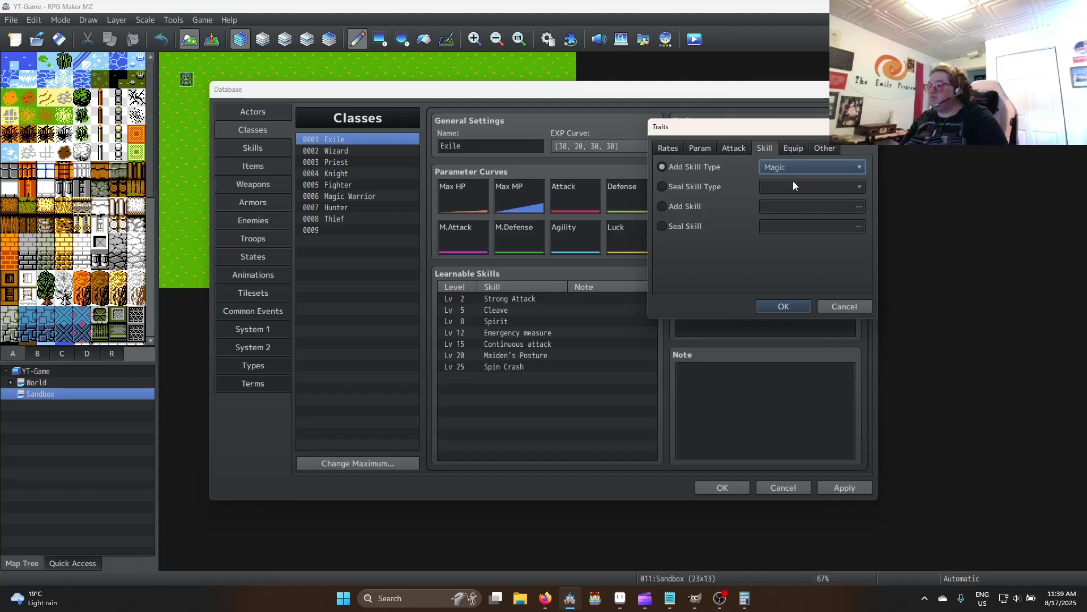
click(783, 306)
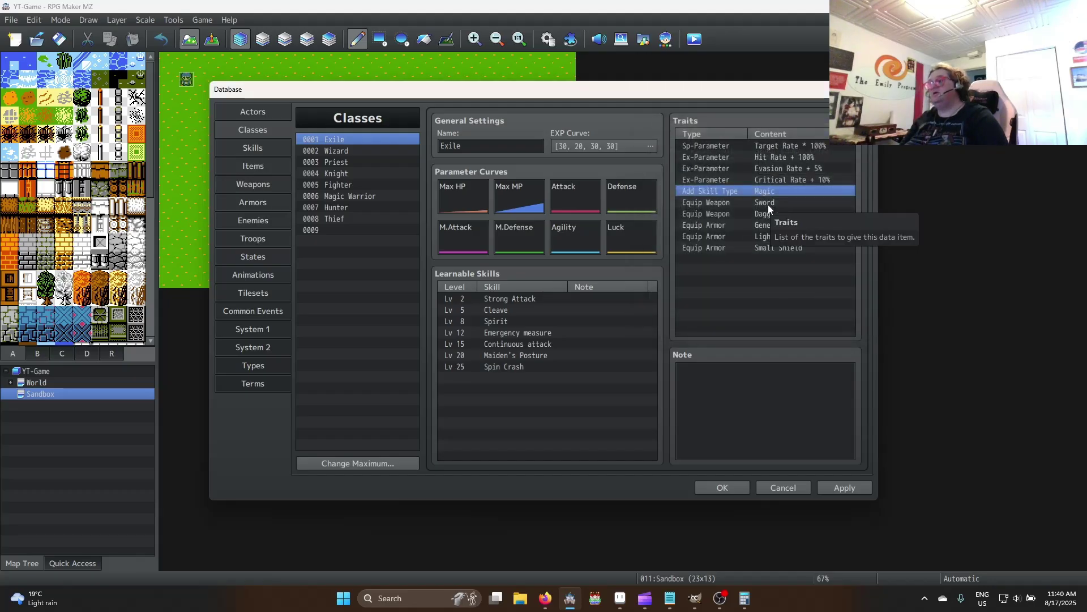
Change Exile's Sword equip weapon trait to Whip and delete the Dagger equip weapon trait
double_click(768, 203)
click(777, 168)
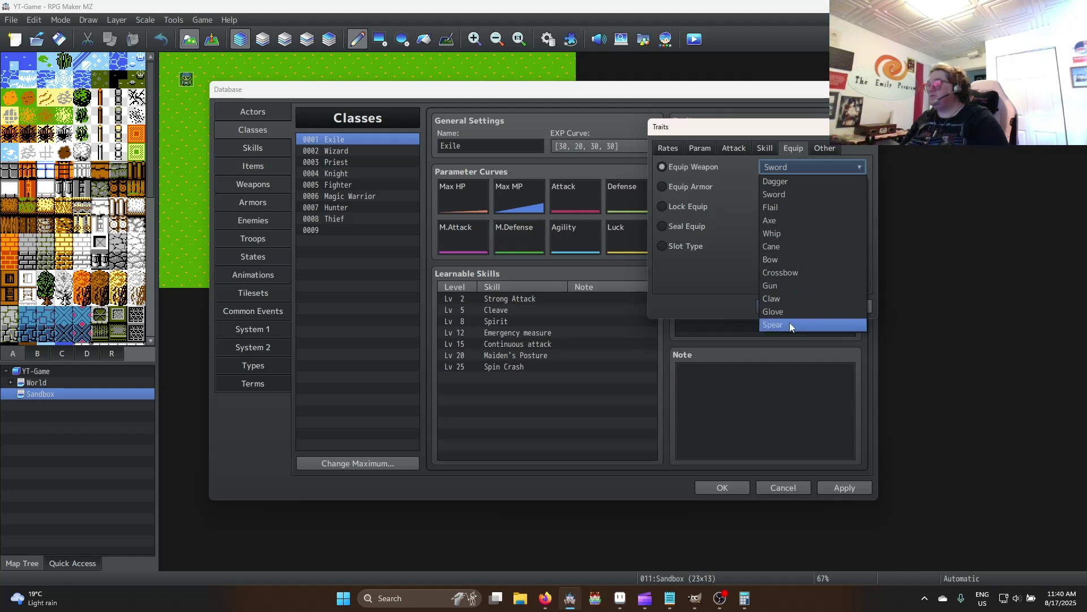
click(793, 241)
click(786, 307)
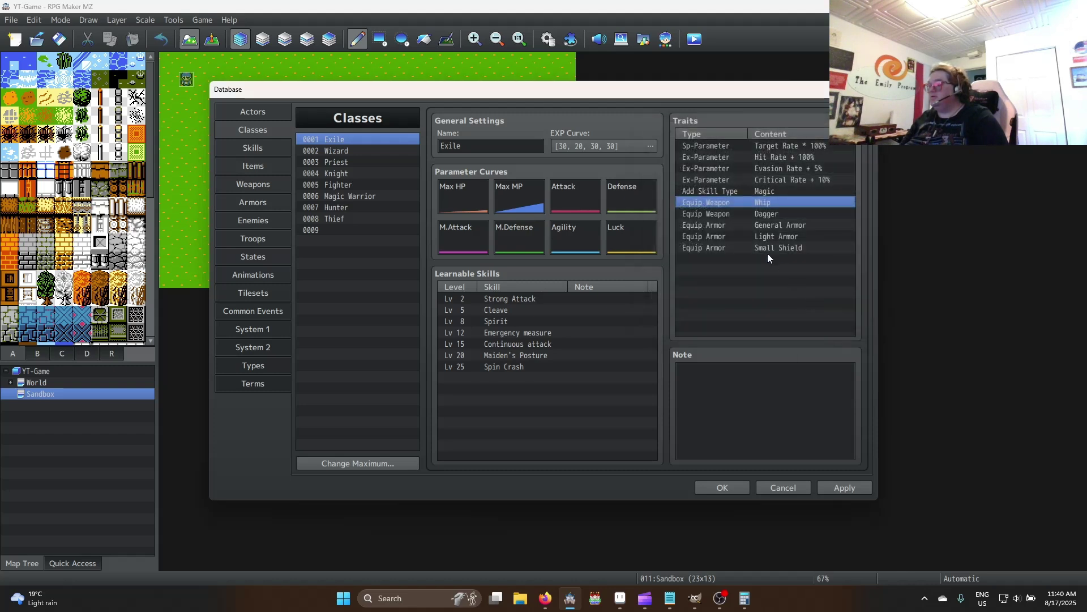
click(769, 214)
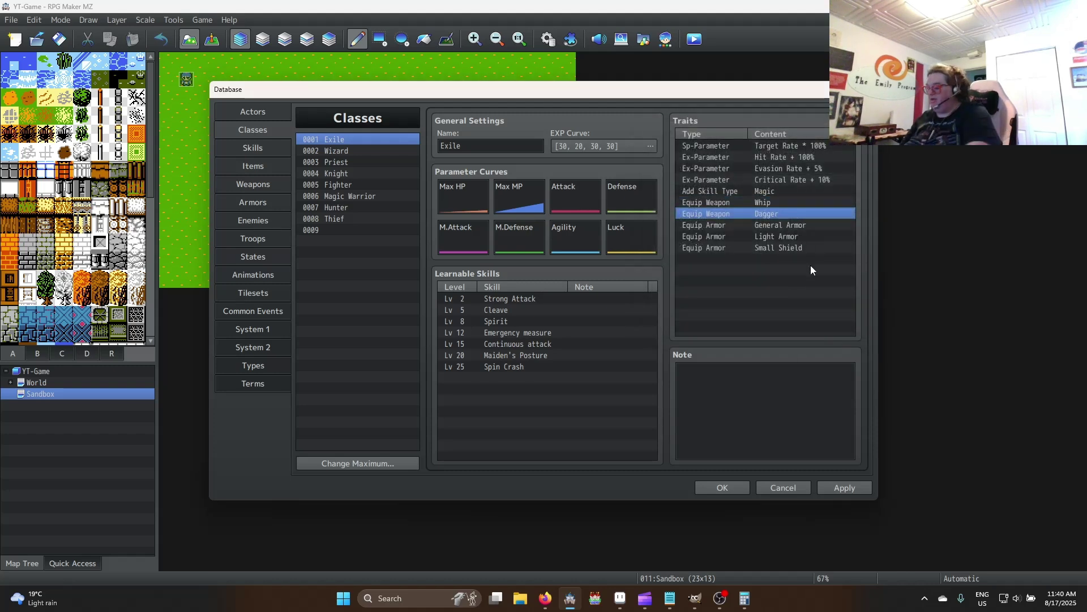
key(Delete)
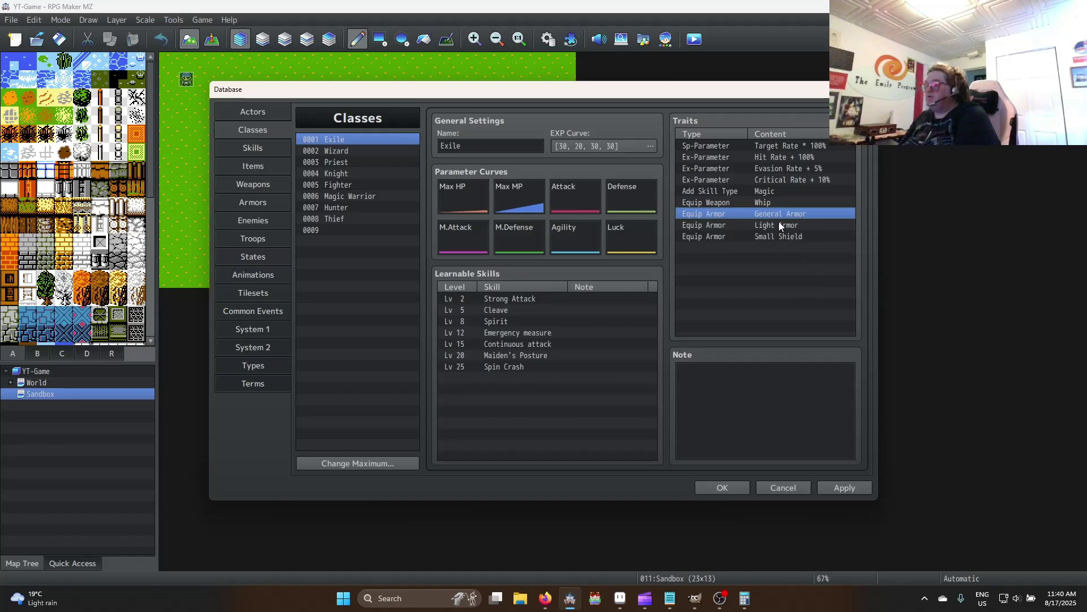
click(790, 242)
click(786, 223)
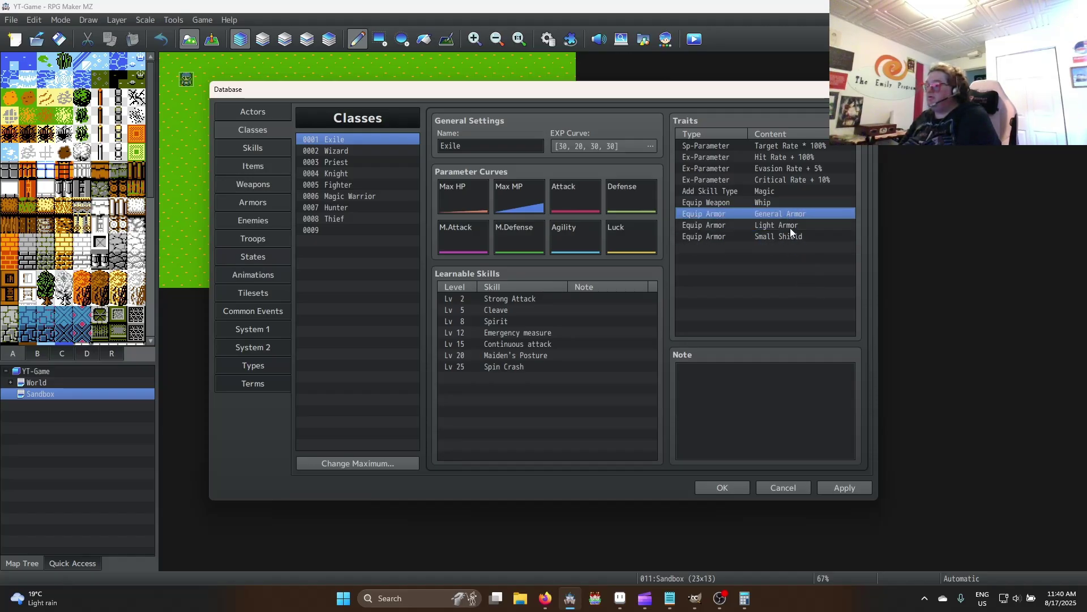
click(796, 238)
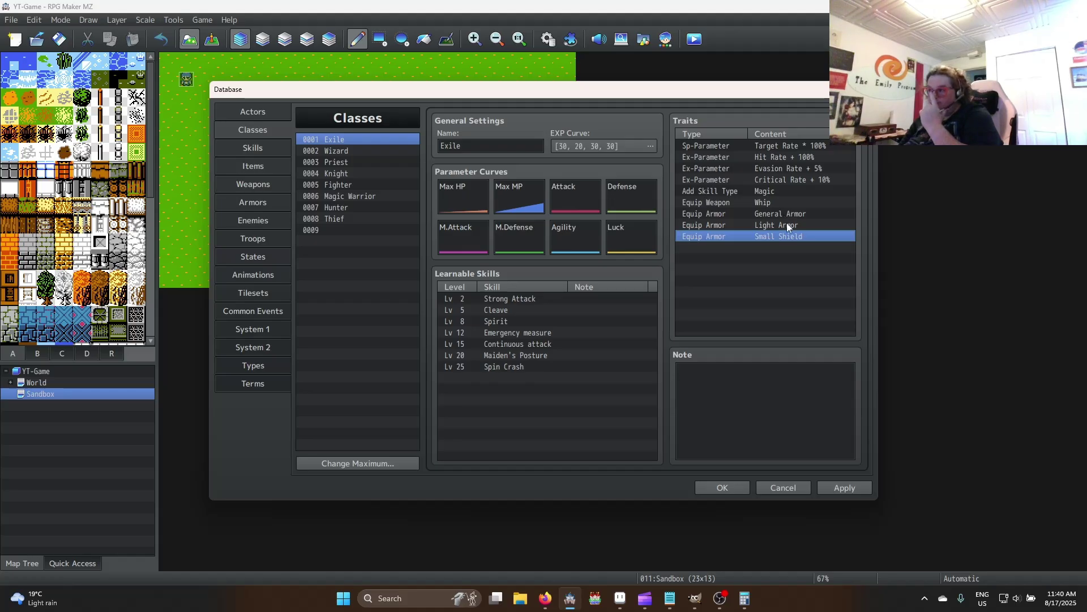
click(788, 214)
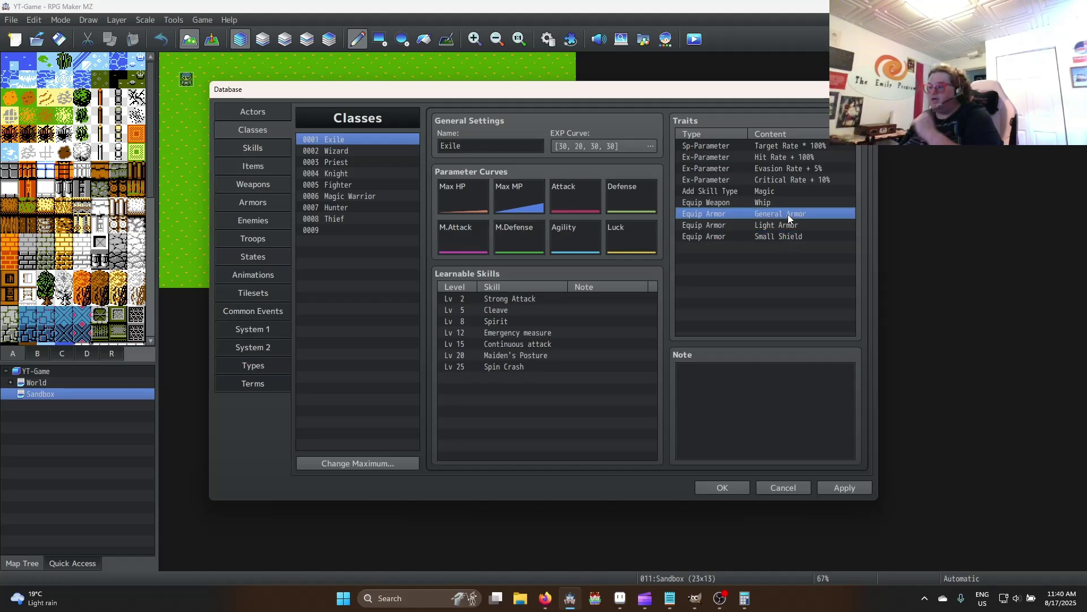
Duplicate Exile's Light Armor equip trait and change the copy to Heavy Armor
click(782, 226)
key(ctrl+v)
double_click(783, 237)
click(785, 186)
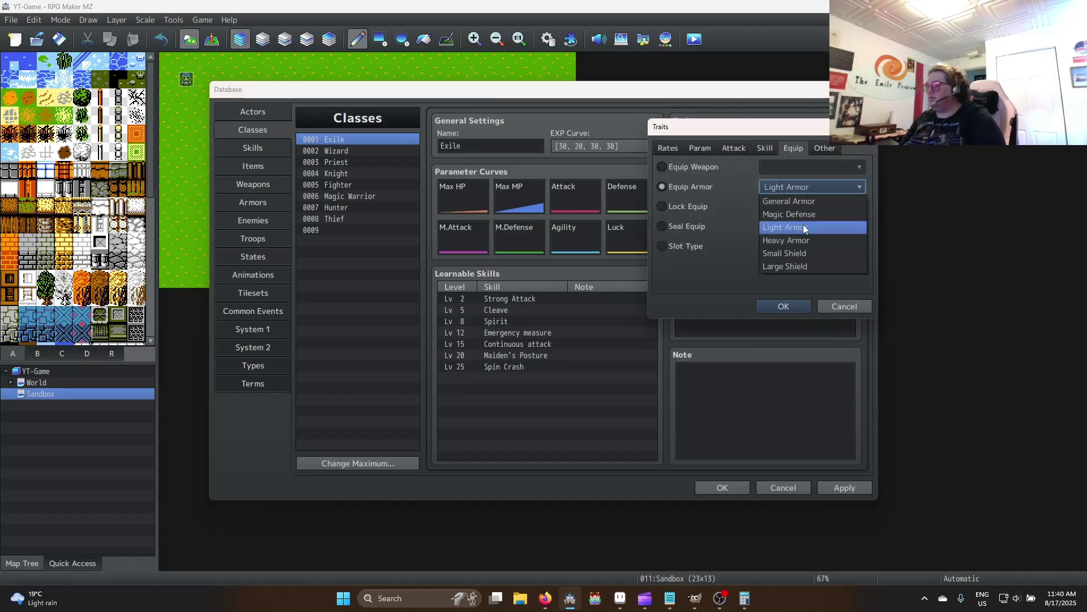
click(806, 240)
click(797, 306)
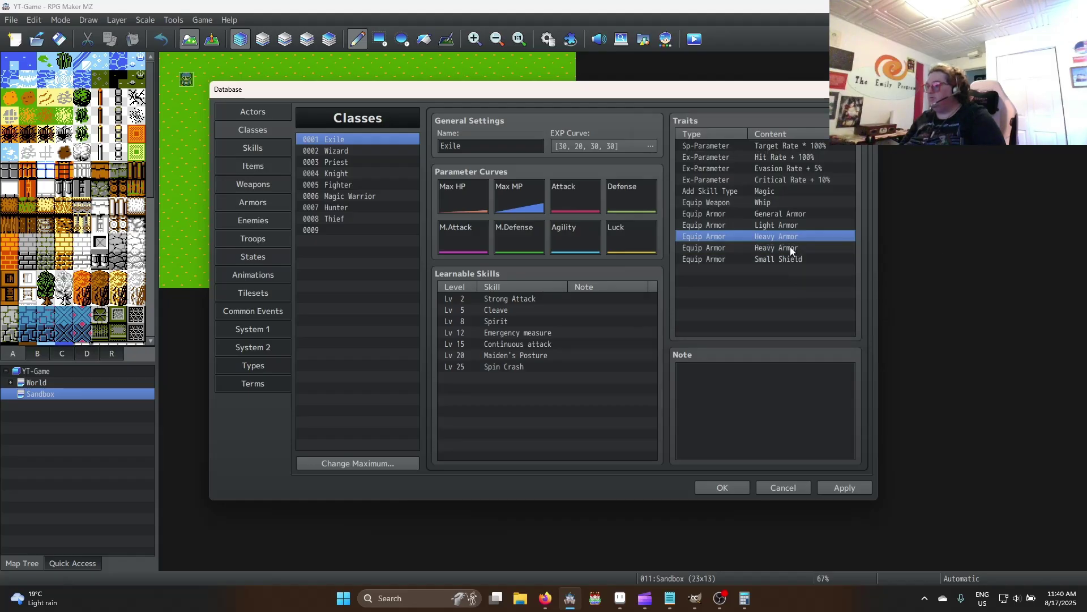
Change the duplicated Heavy Armor equip trait of Exile to Magic Defense
click(787, 254)
double_click(788, 248)
click(804, 188)
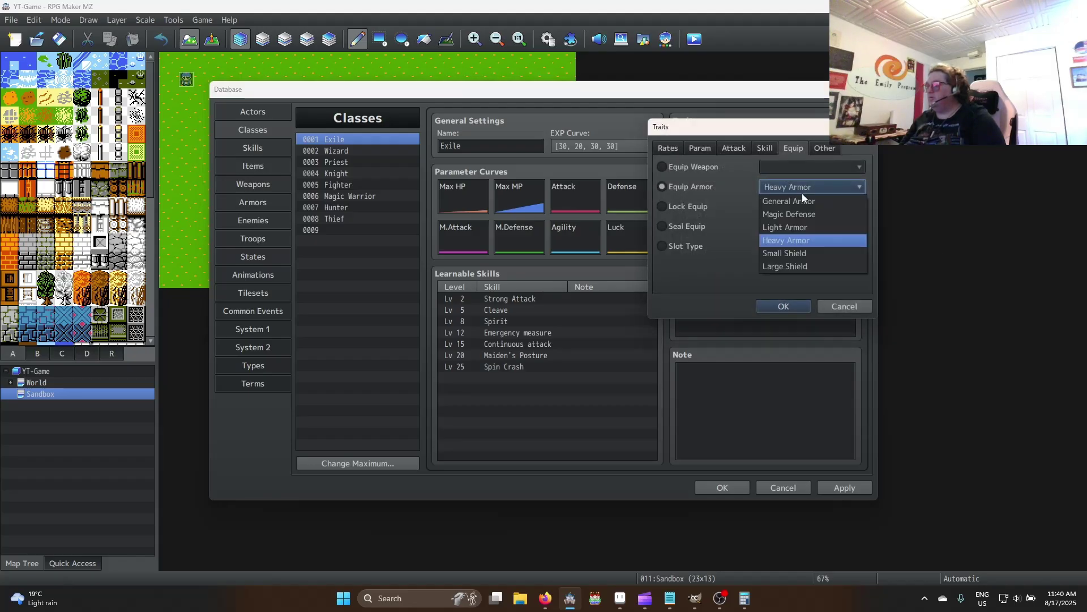
click(809, 214)
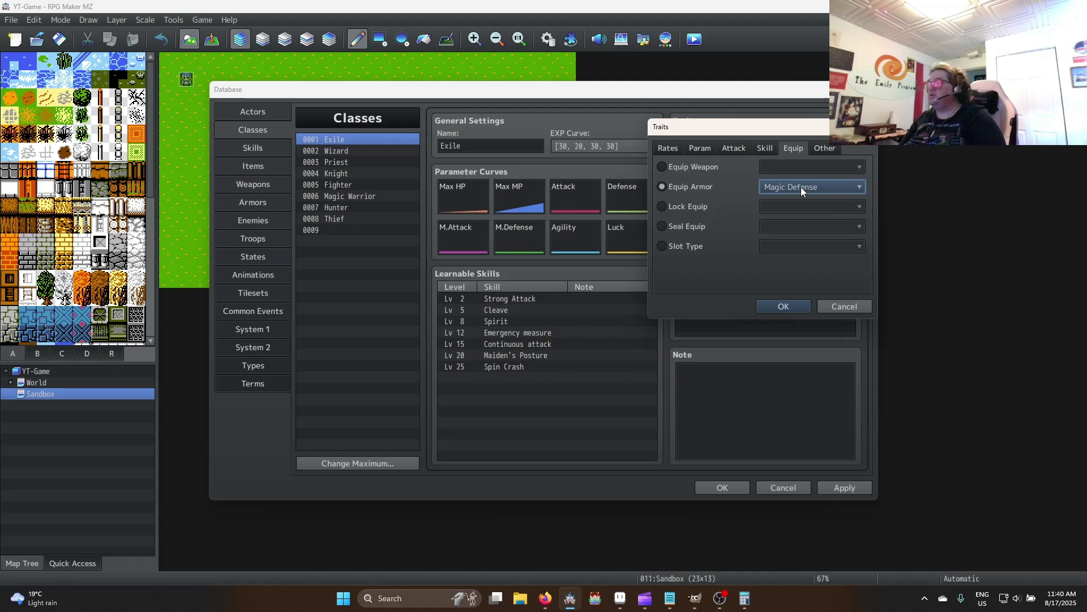
click(801, 189)
click(801, 186)
click(791, 300)
Duplicate Exile's Small Shield equip trait with the copy set to Large Shield, and save the database changes
click(786, 260)
key(ctrl+c)
key(ctrl+v)
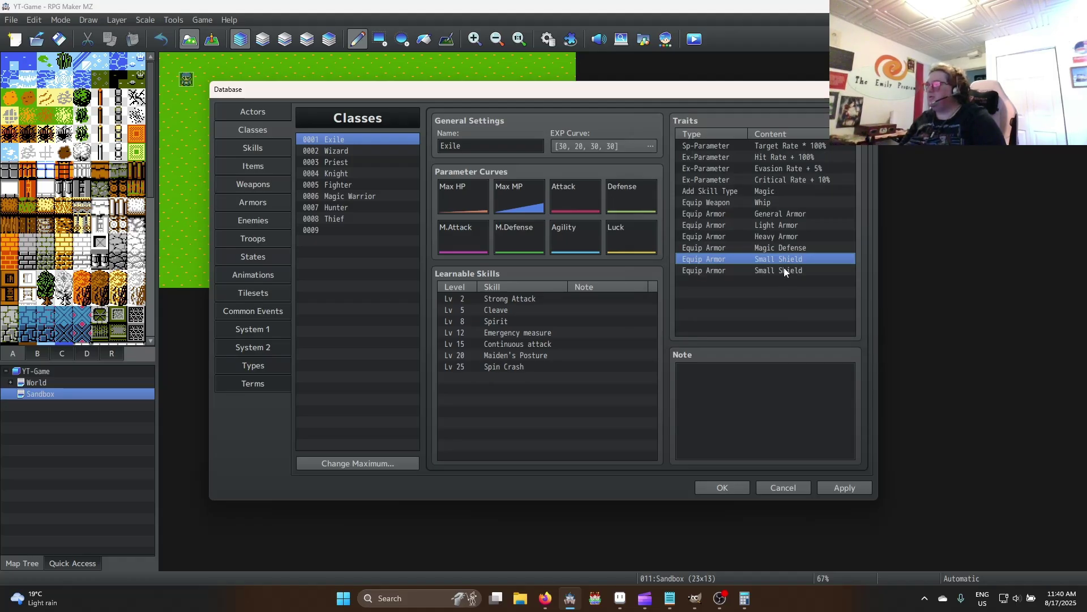
double_click(783, 270)
click(797, 186)
click(793, 266)
click(788, 306)
click(793, 299)
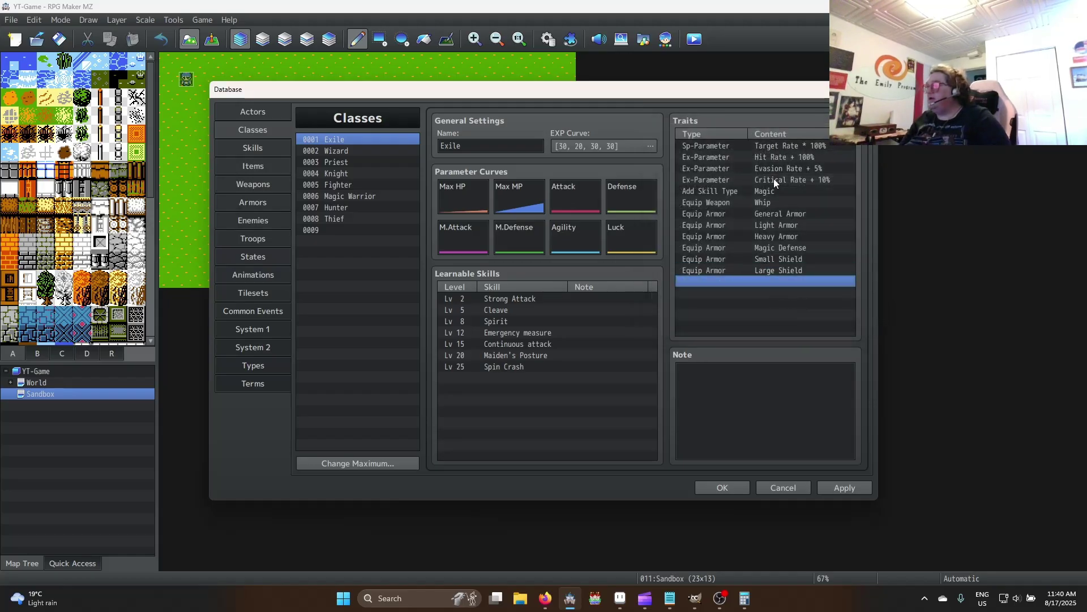
click(828, 489)
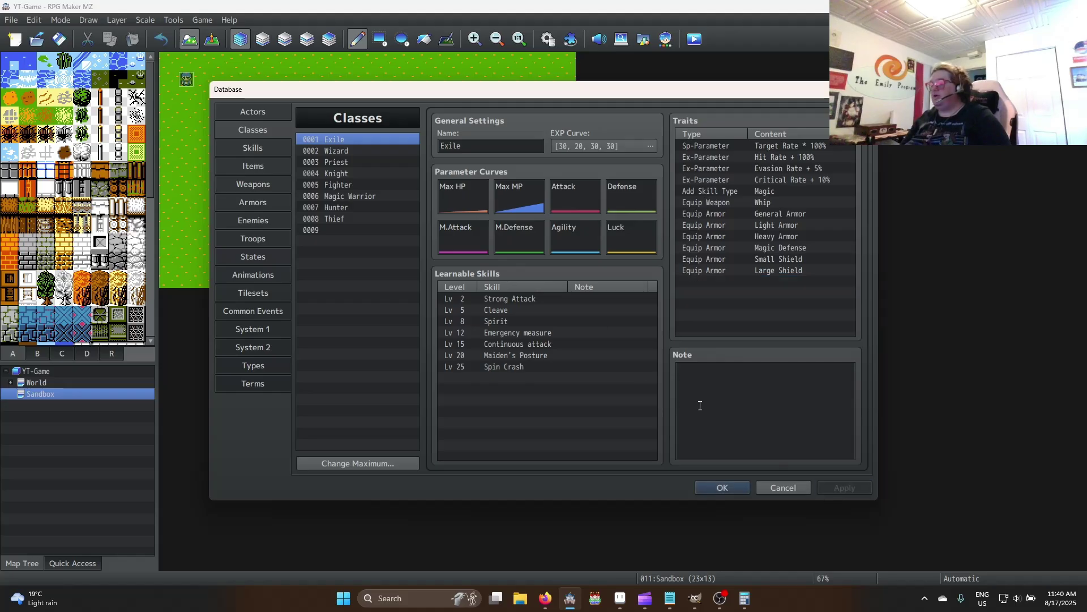
click(721, 487)
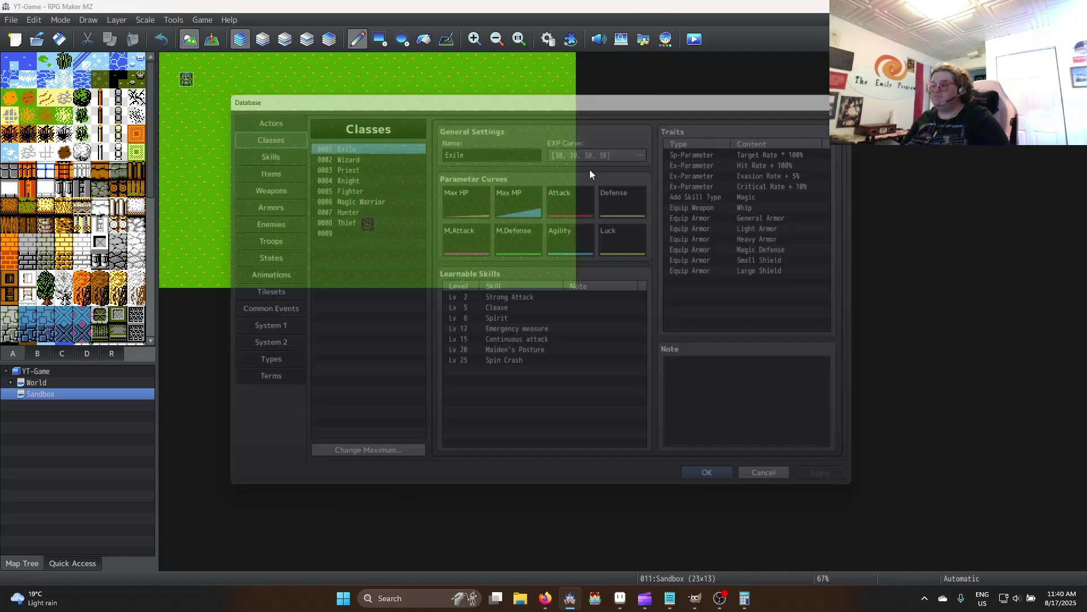
Reopen the database and bring up the Types settings
click(548, 39)
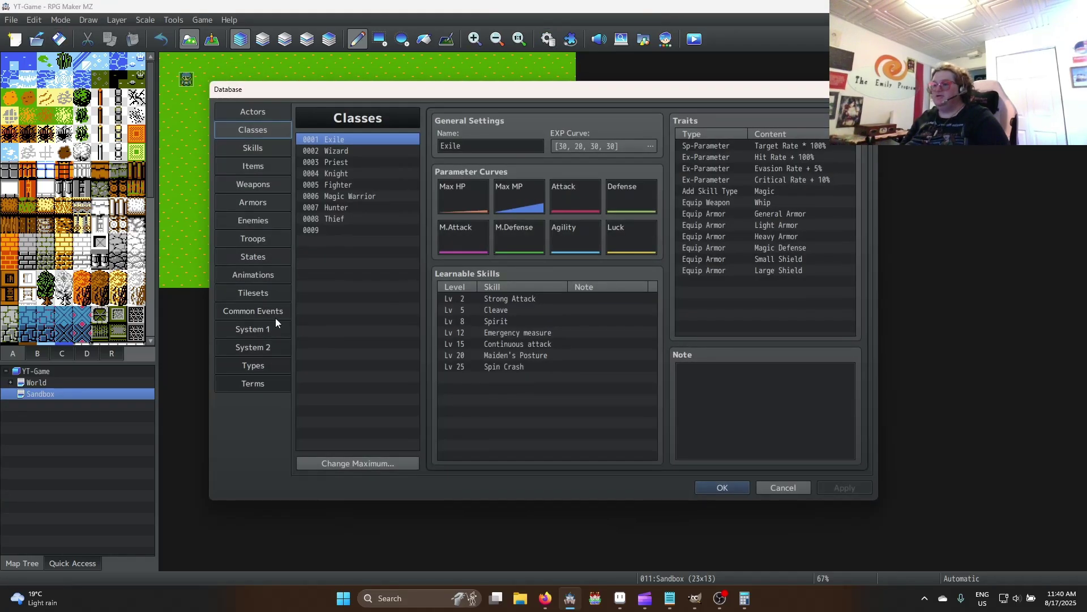
click(264, 363)
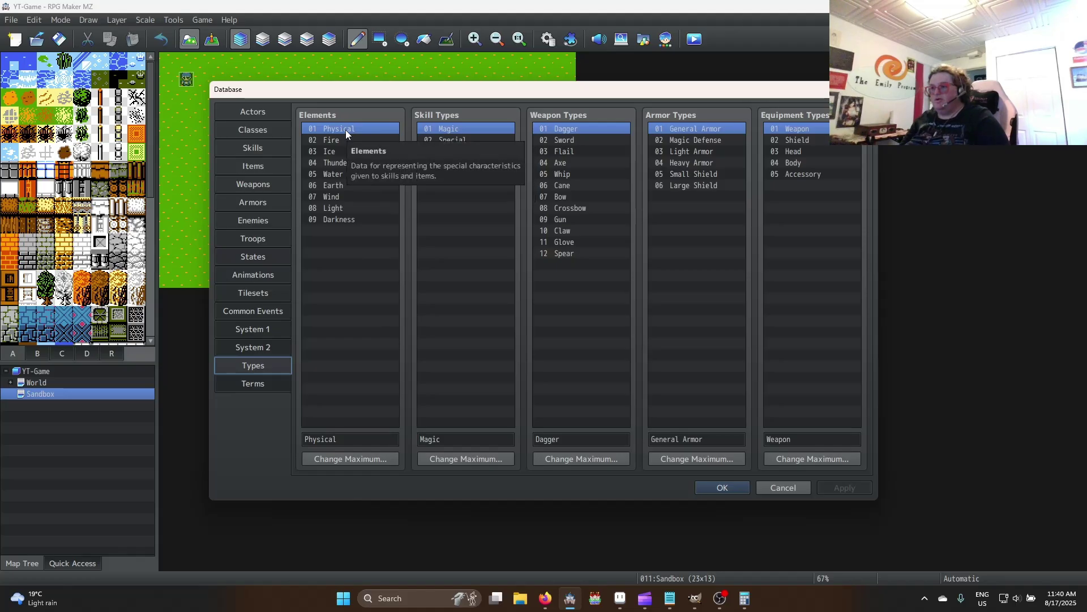
Rename the fourth element as Lightning
click(340, 162)
double_click(360, 440)
text(Lightning)
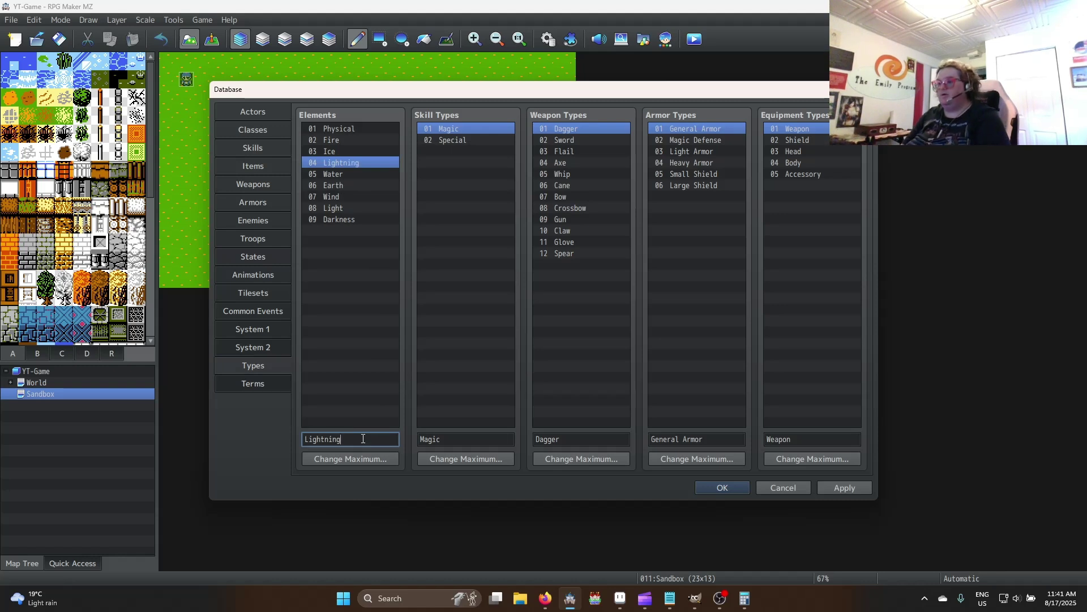
key(Return)
key(Return)
key(Return)
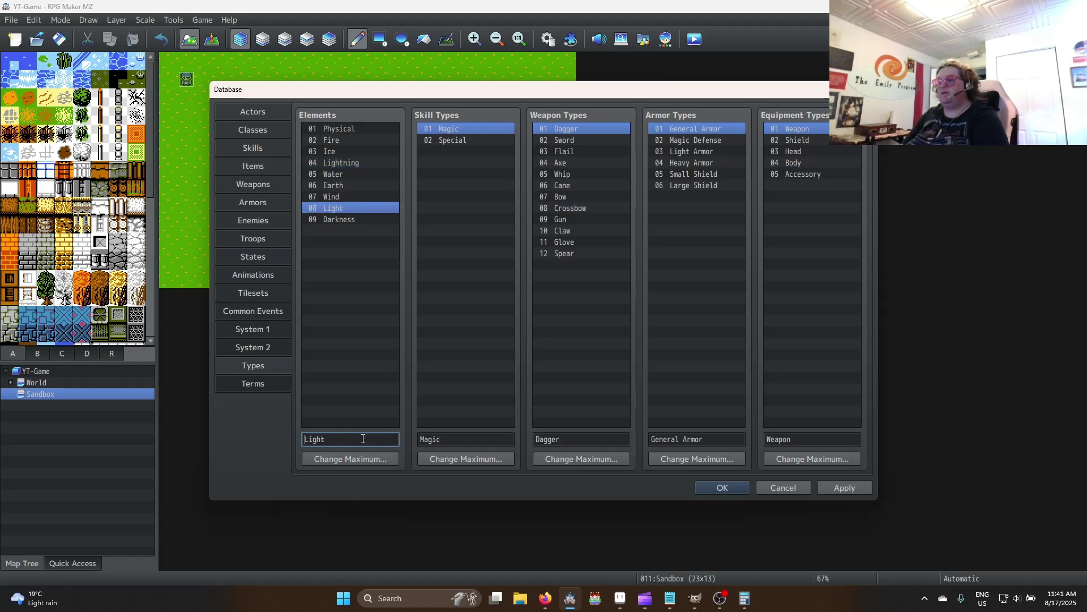
key(Up)
key(Up)
key(Up)
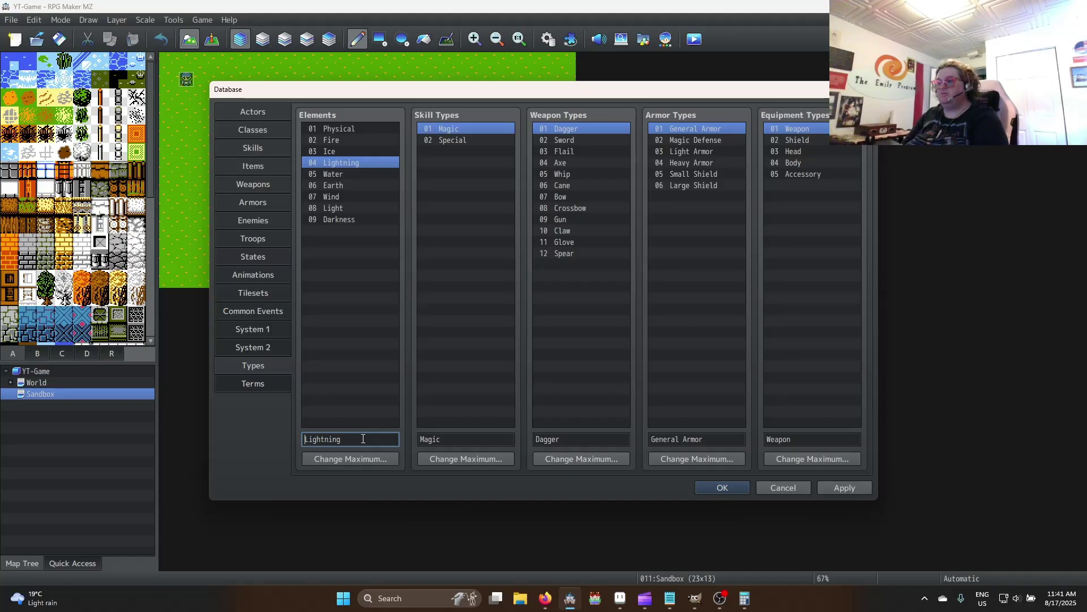
Rename the Water element as Sea and the Wind element as Sky
key(Down)
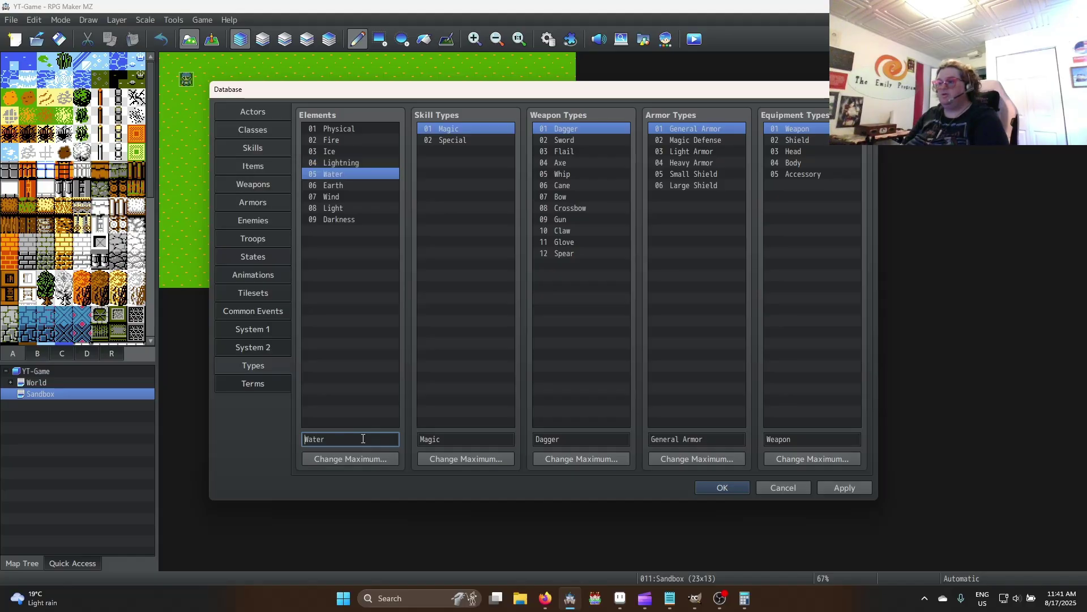
key(ctrl+a)
text(S)
key(Down)
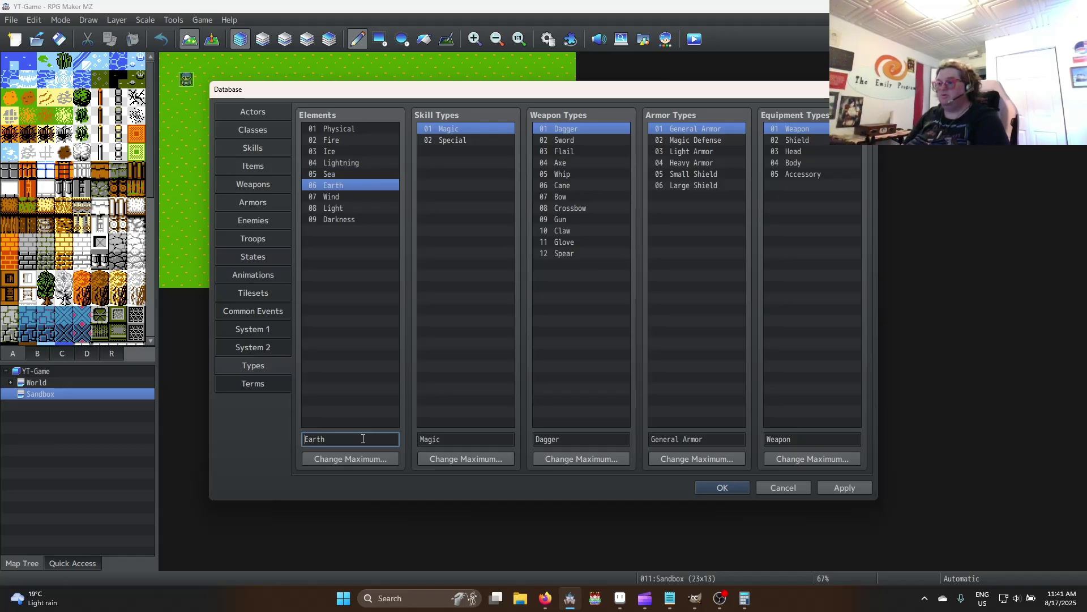
key(Down)
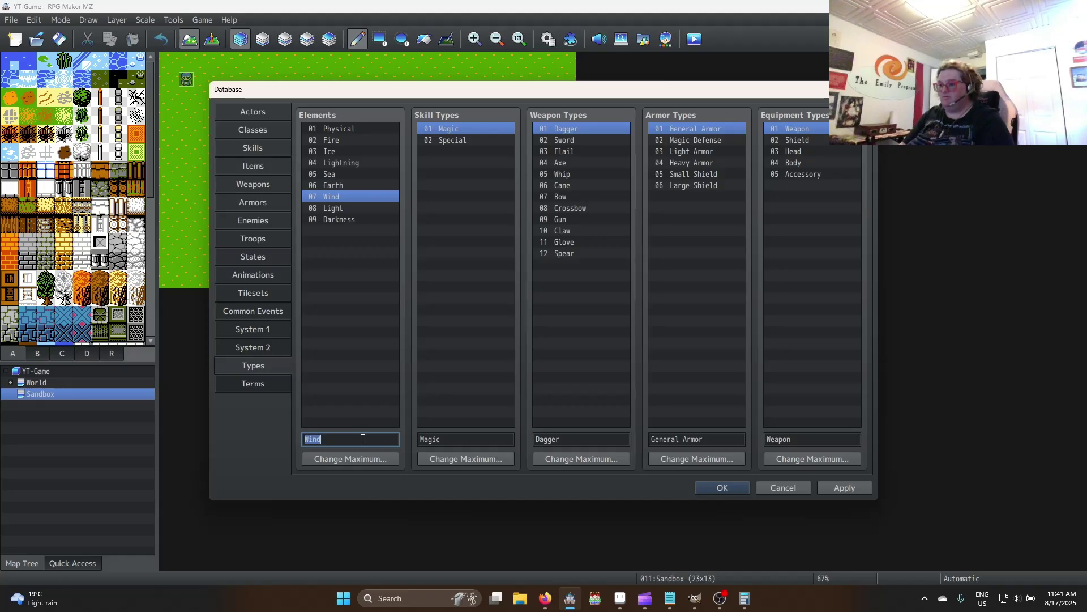
text(Sky)
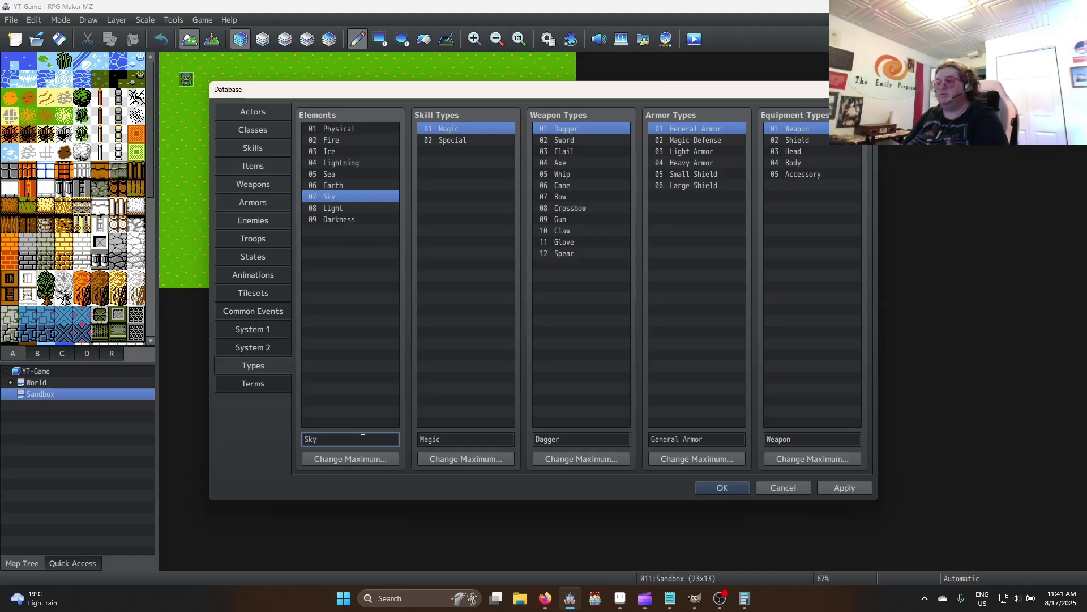
key(Down)
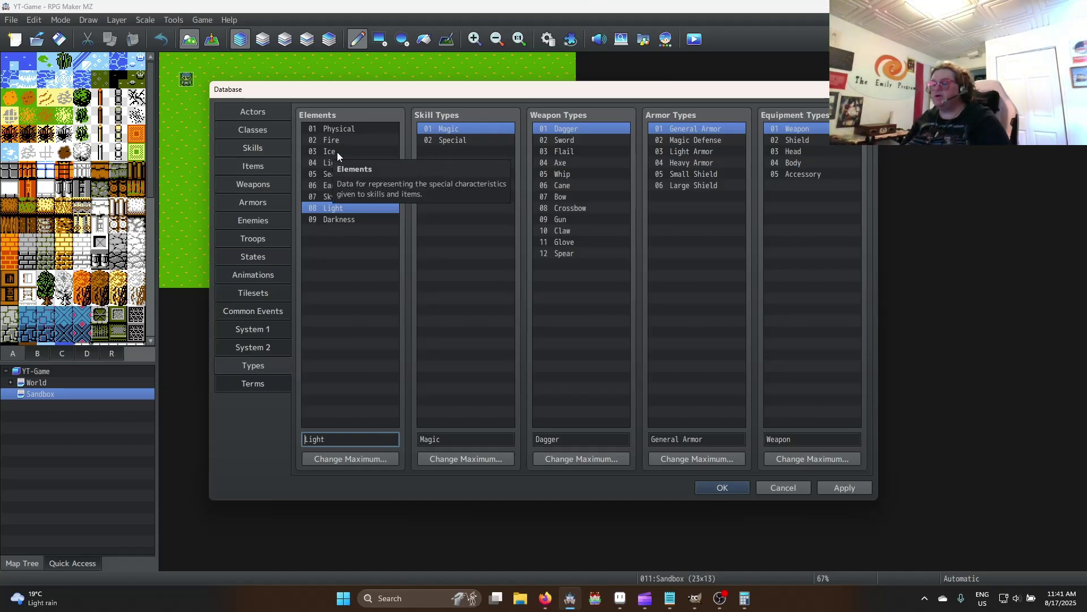
Rename the Physical element as Untyped
click(346, 130)
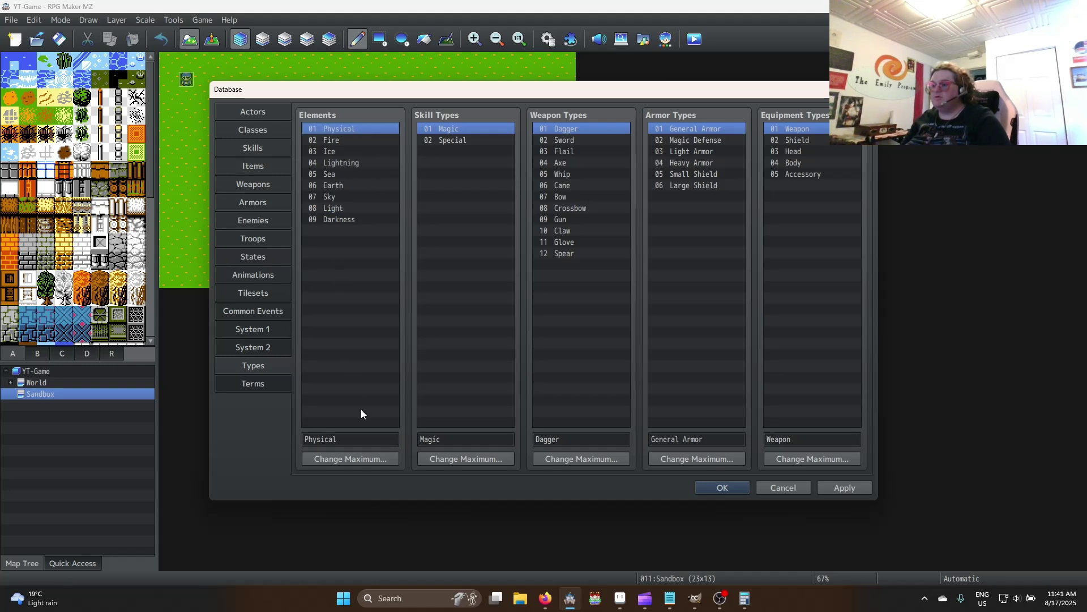
double_click(345, 440)
text(Pierce)
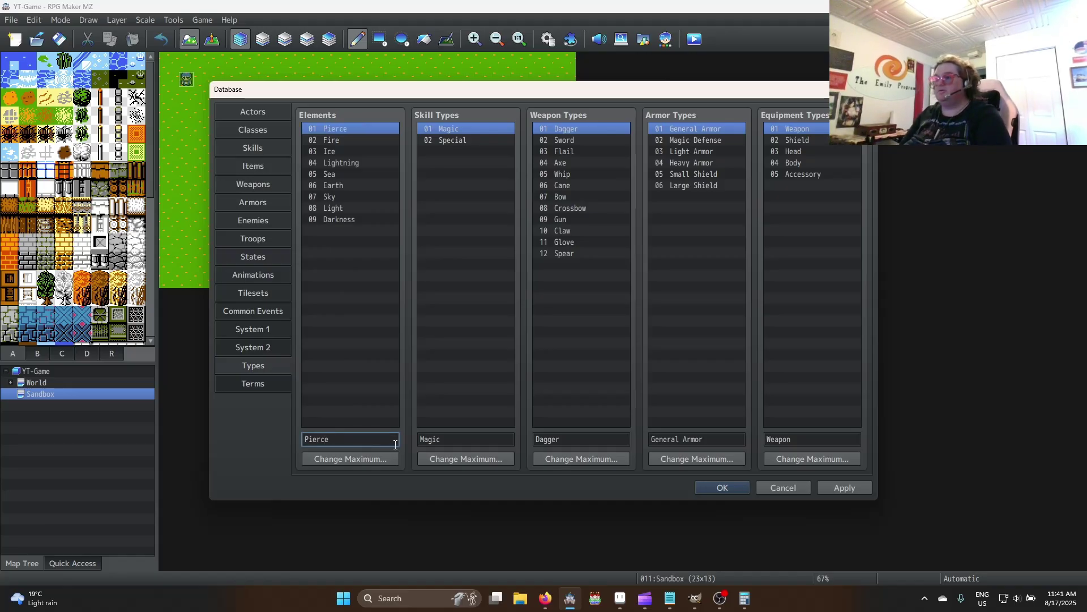
key(ctrl+a)
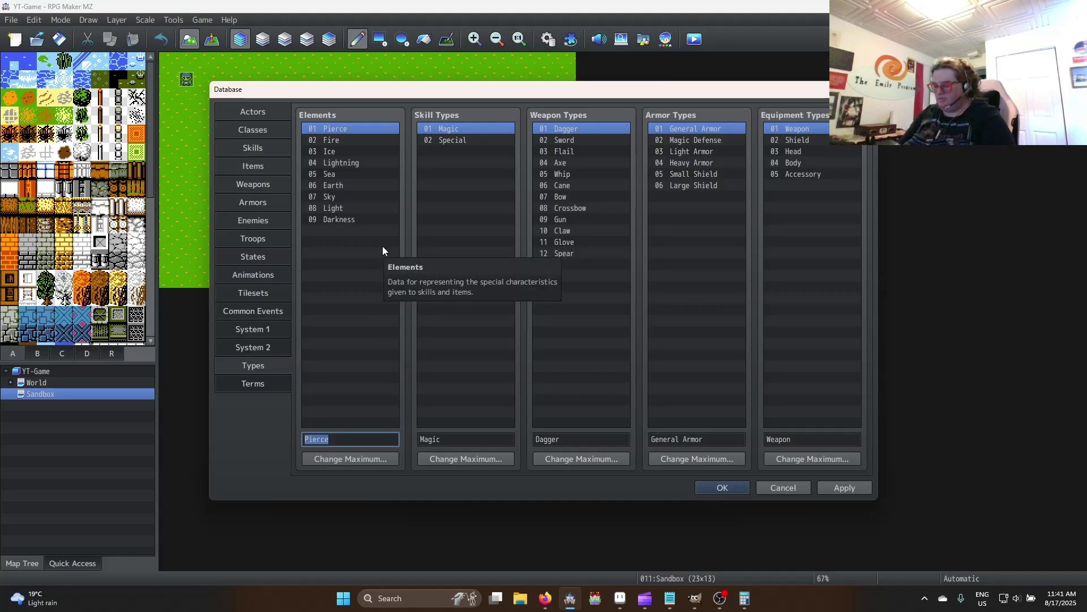
text(Untyped)
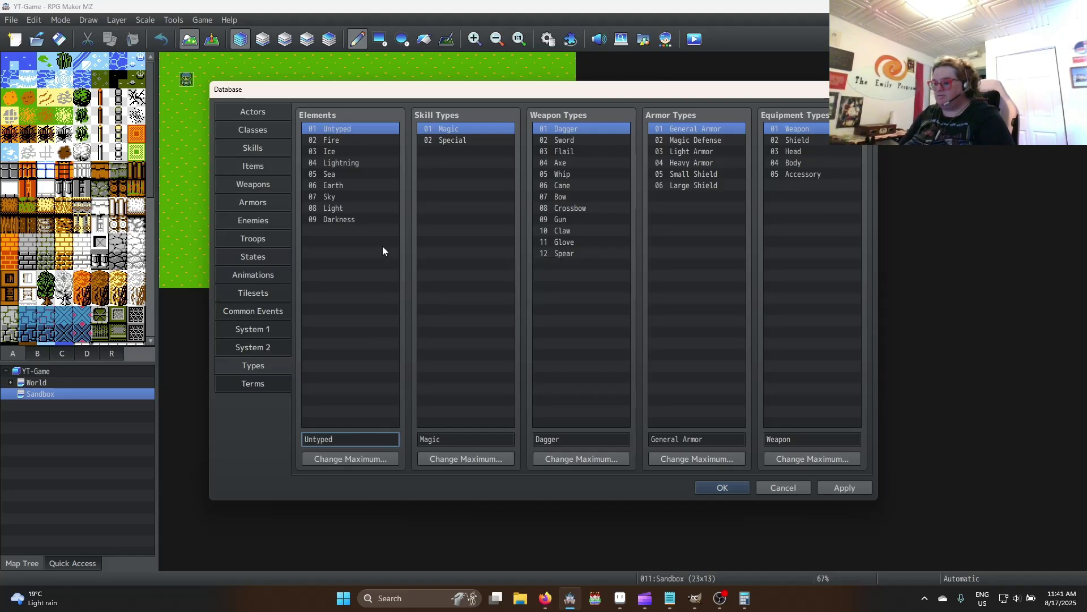
key(Return)
Raise the maximum number of elements to 12
click(343, 238)
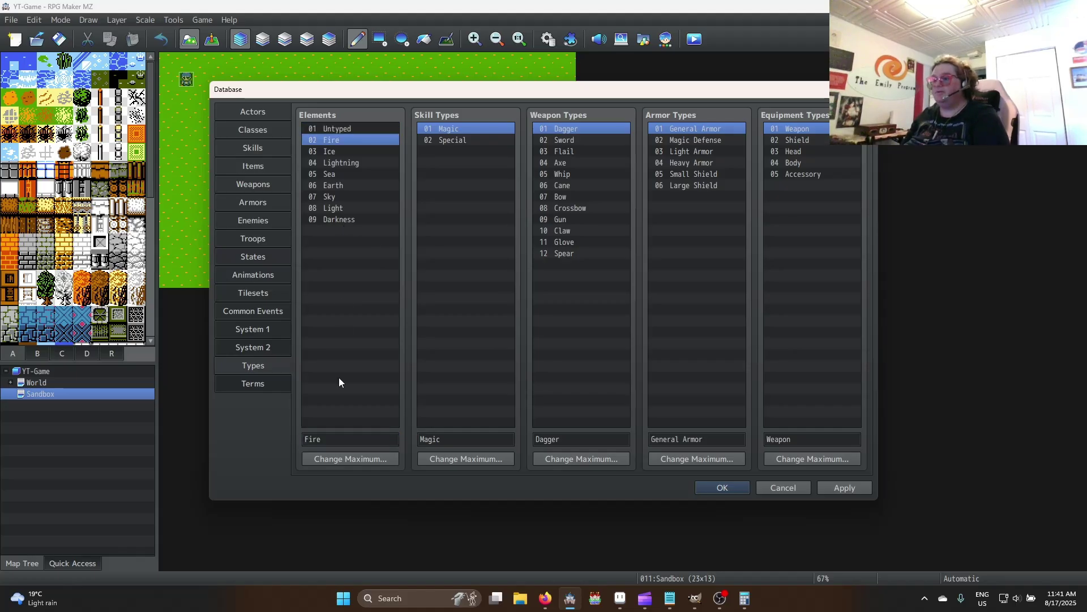
click(350, 462)
click(337, 452)
click(337, 452)
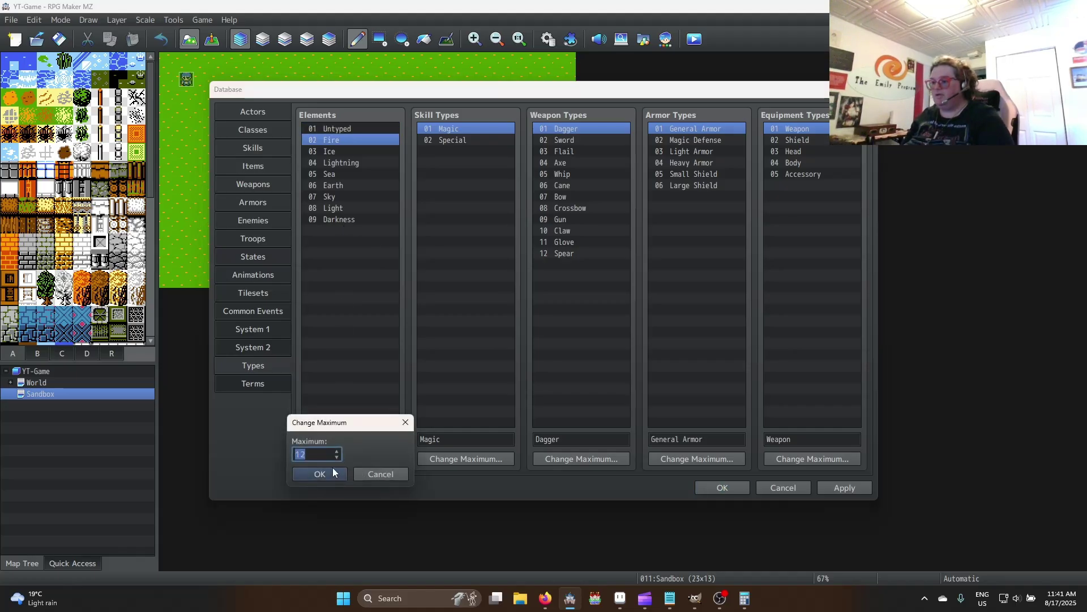
click(320, 473)
click(339, 230)
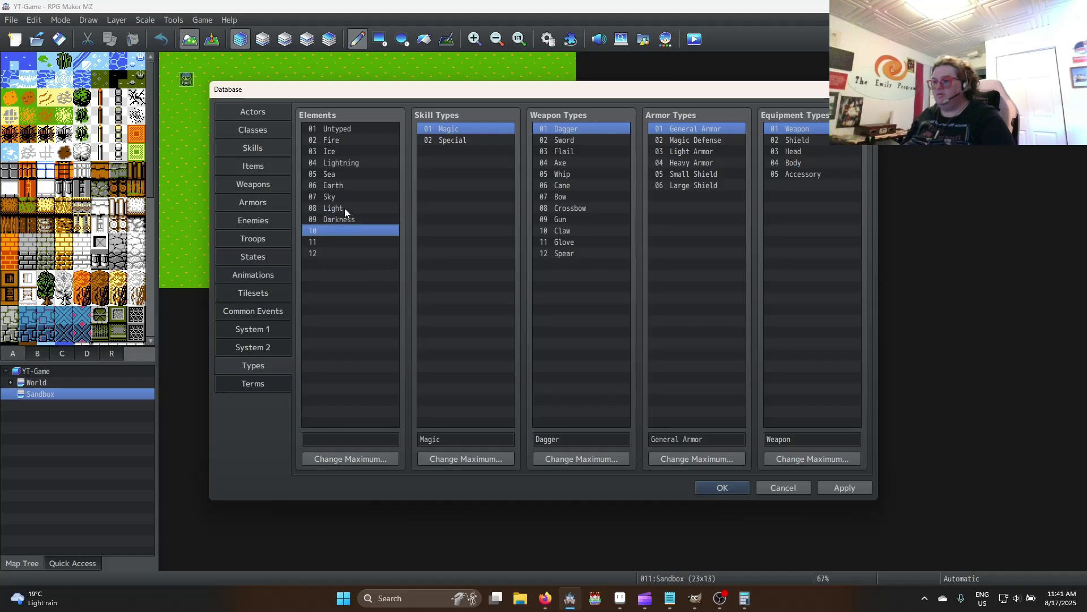
Rename element 03 (Ice) as Sea and element 04 (Lightning) as Sky
click(343, 142)
click(342, 151)
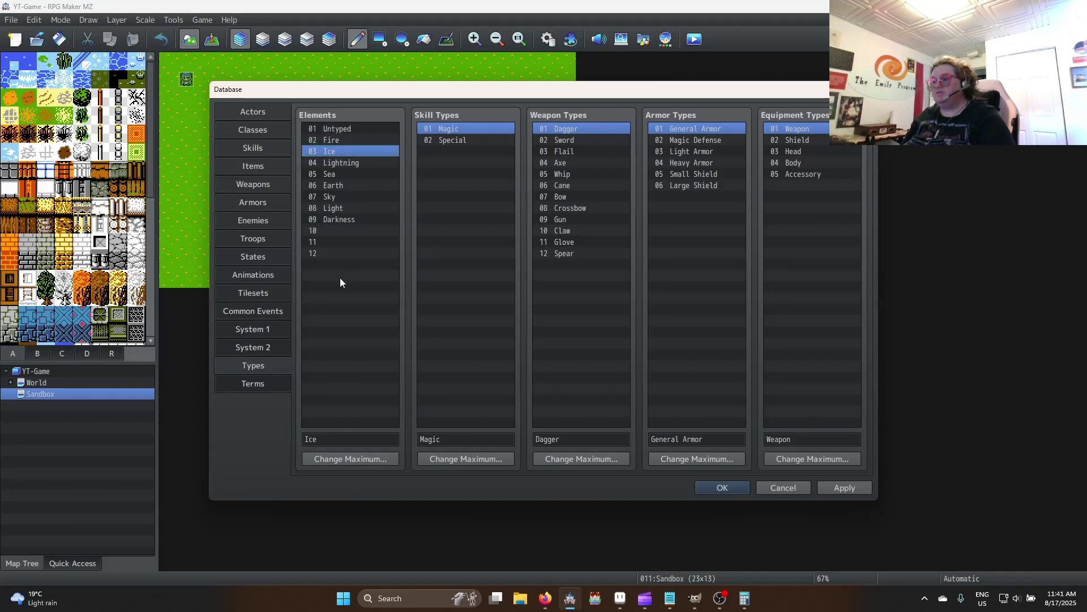
double_click(357, 440)
text(Sea)
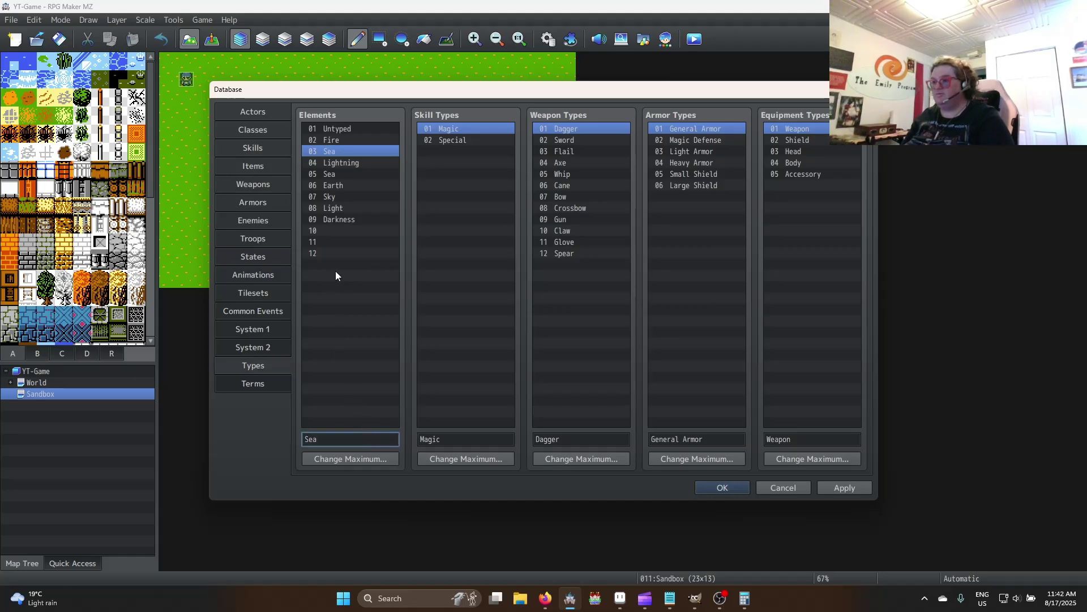
click(347, 164)
double_click(351, 439)
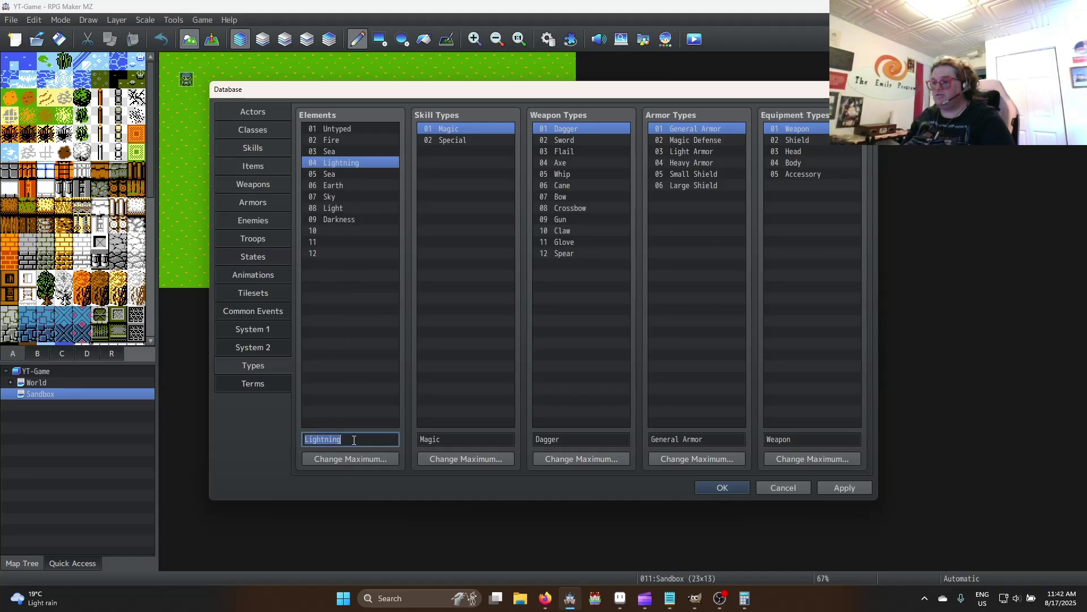
text(Sky)
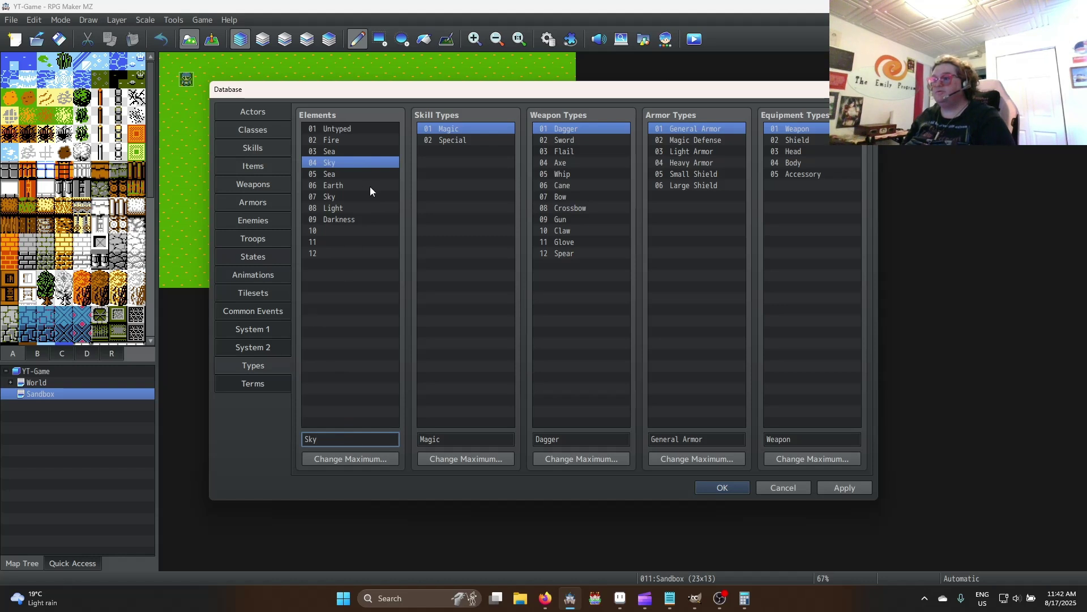
Clear the names of elements 05, 07, 08 and 09, leaving Earth in slot 06
click(356, 173)
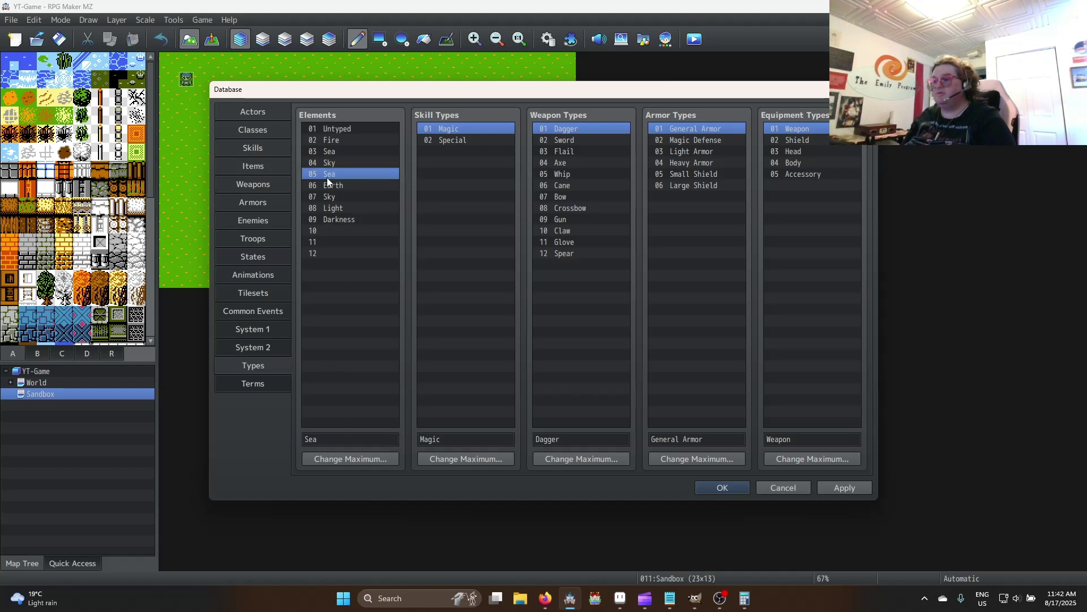
key(BackSpace)
key(BackSpace)
key(BackSpace)
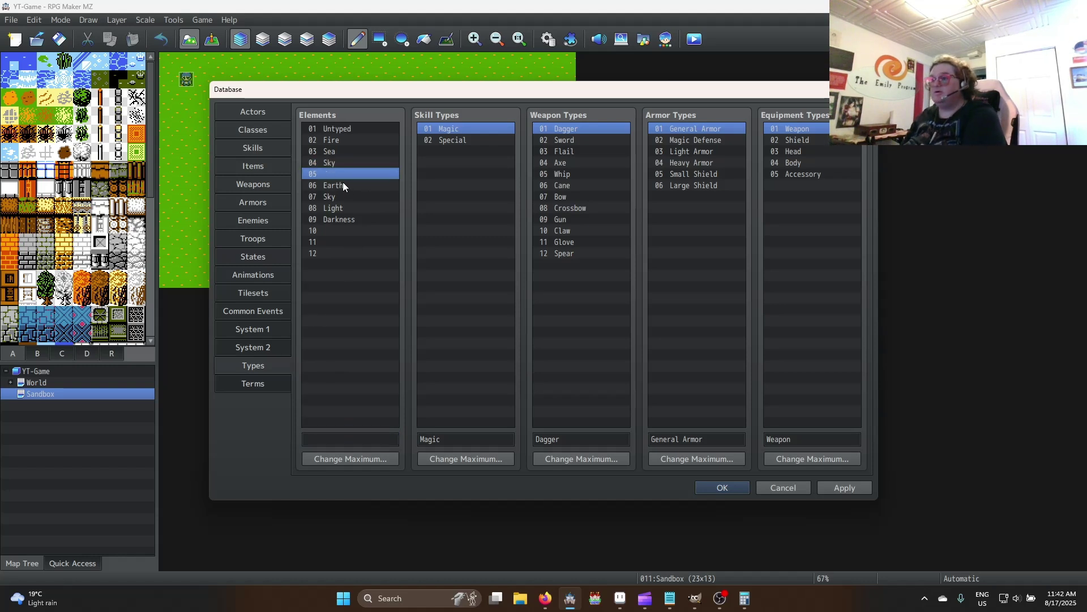
click(340, 196)
key(BackSpace)
key(BackSpace)
key(BackSpace)
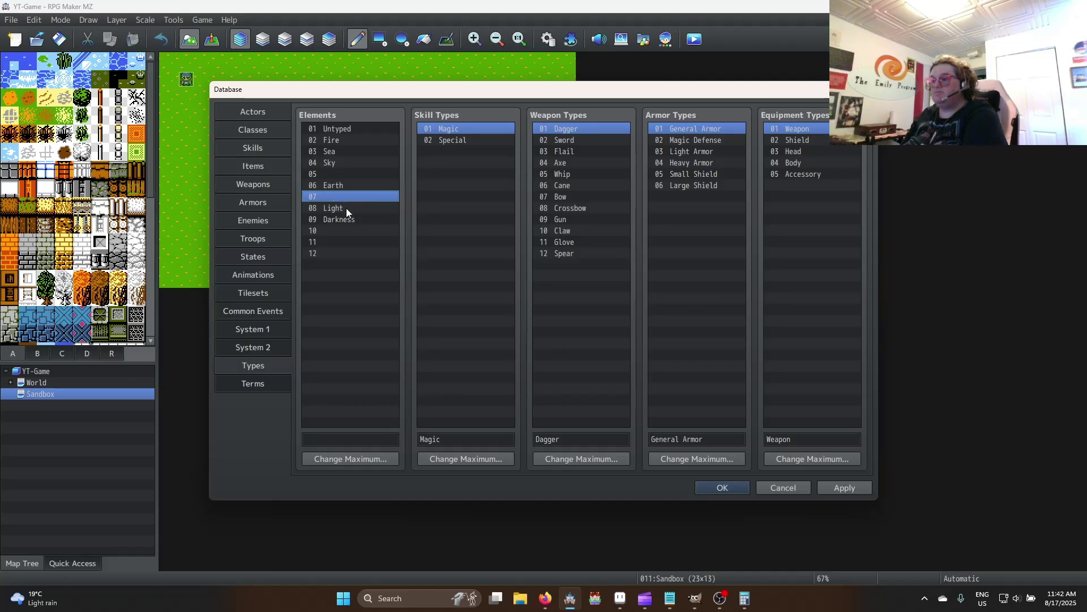
click(345, 208)
key(BackSpace)
key(BackSpace)
key(BackSpace)
key(BackSpace)
key(BackSpace)
click(345, 219)
key(BackSpace)
key(BackSpace)
key(BackSpace)
key(BackSpace)
key(BackSpace)
key(BackSpace)
key(BackSpace)
key(BackSpace)
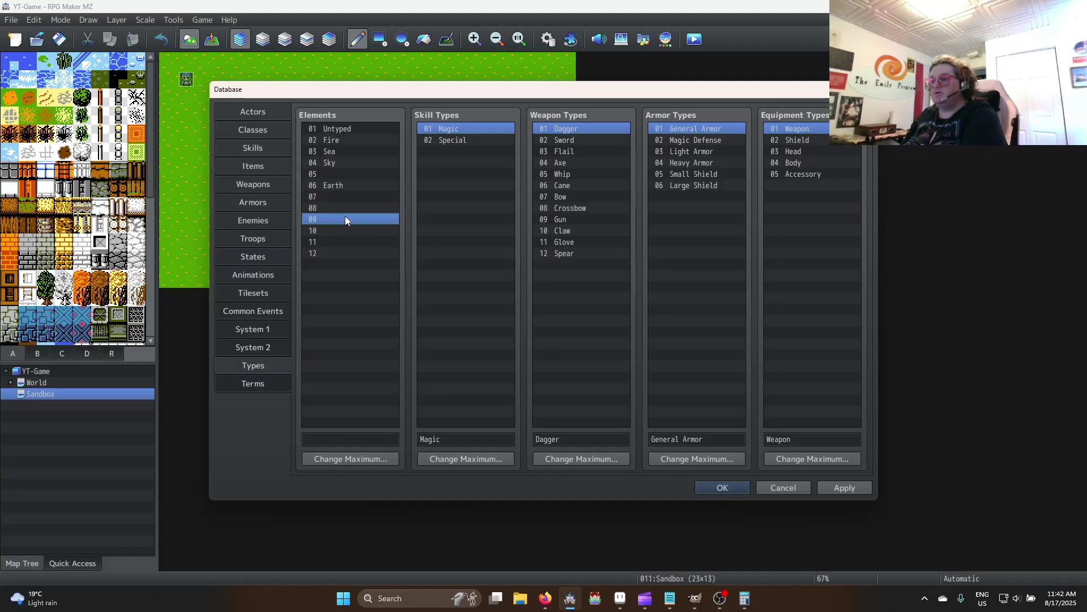
Name the empty element 05 Earth
click(338, 187)
click(339, 174)
text(Earth)
Name elements 06, 07 and 08 Pierce, Crush and Slash respectively
click(342, 185)
double_click(346, 434)
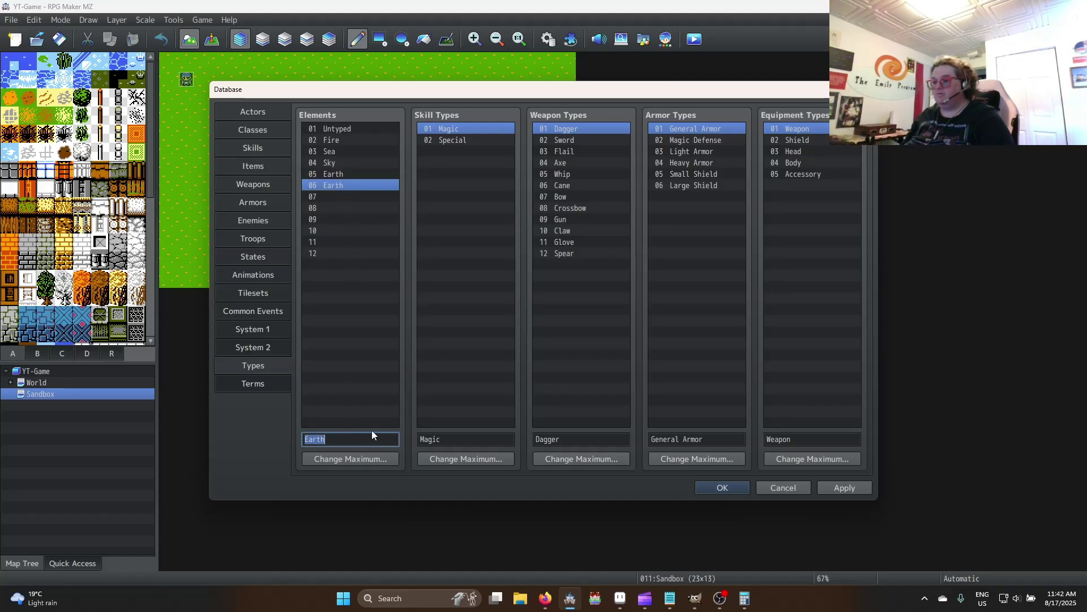
text(Pierc)
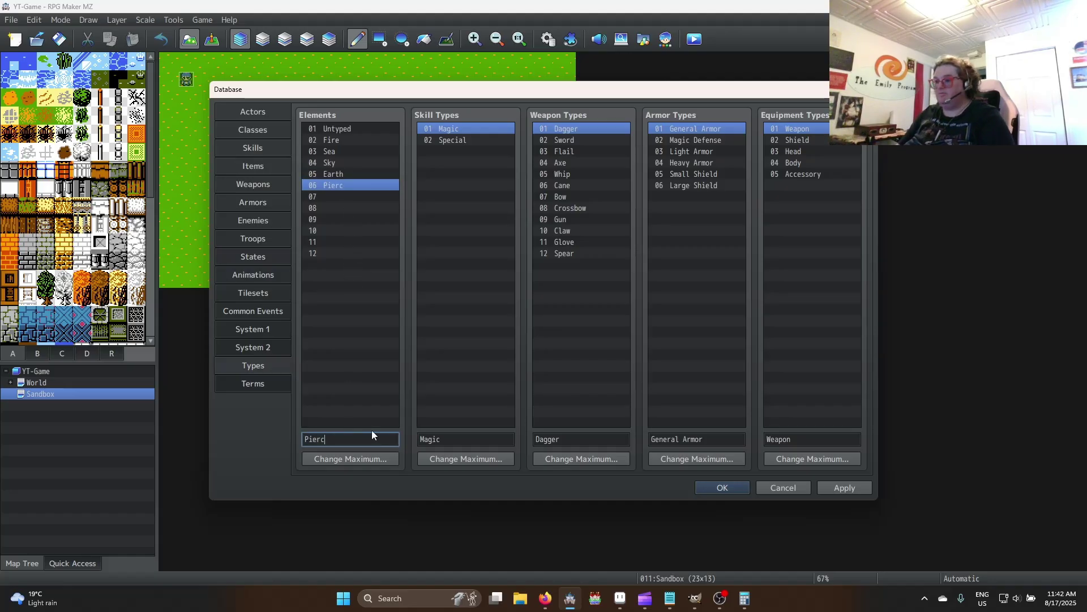
text(e)
key(Down)
text(Crt)
text(ush)
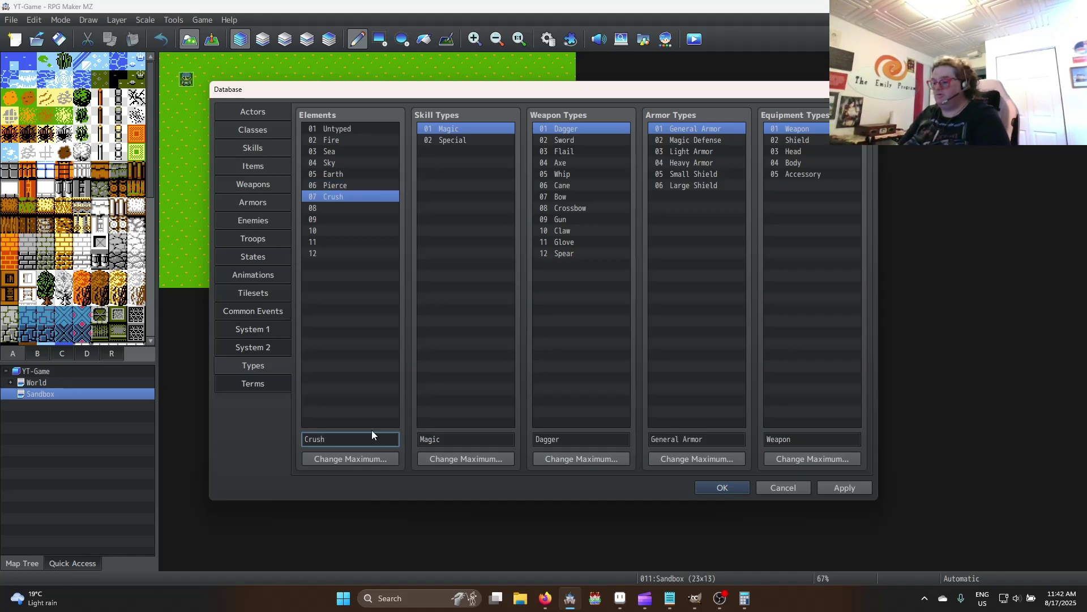
key(Down)
text(Slash)
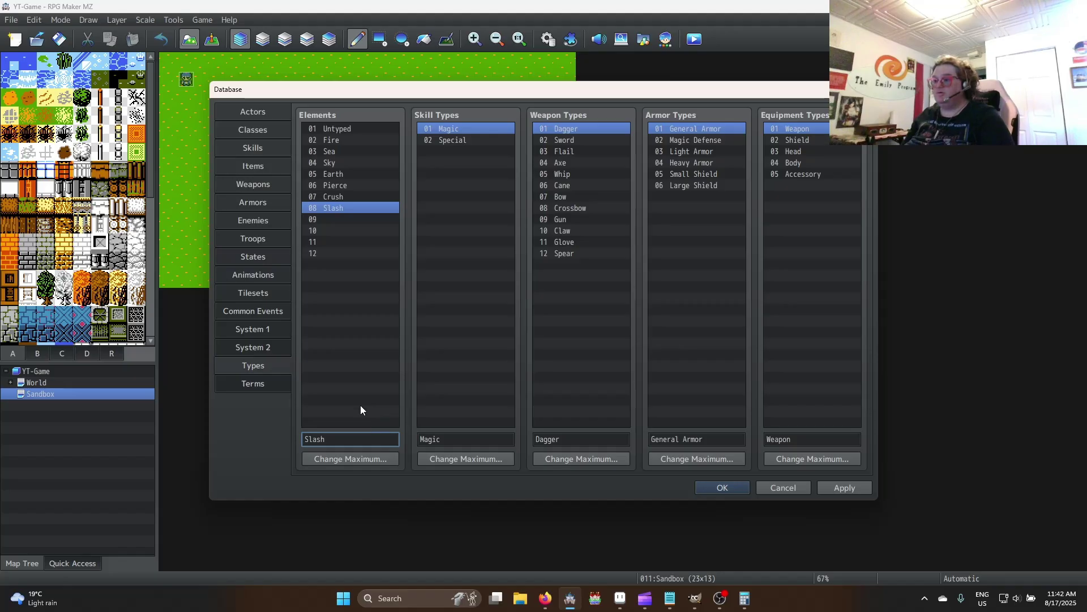
Set the maximum number of elements to 8
click(374, 460)
text(8)
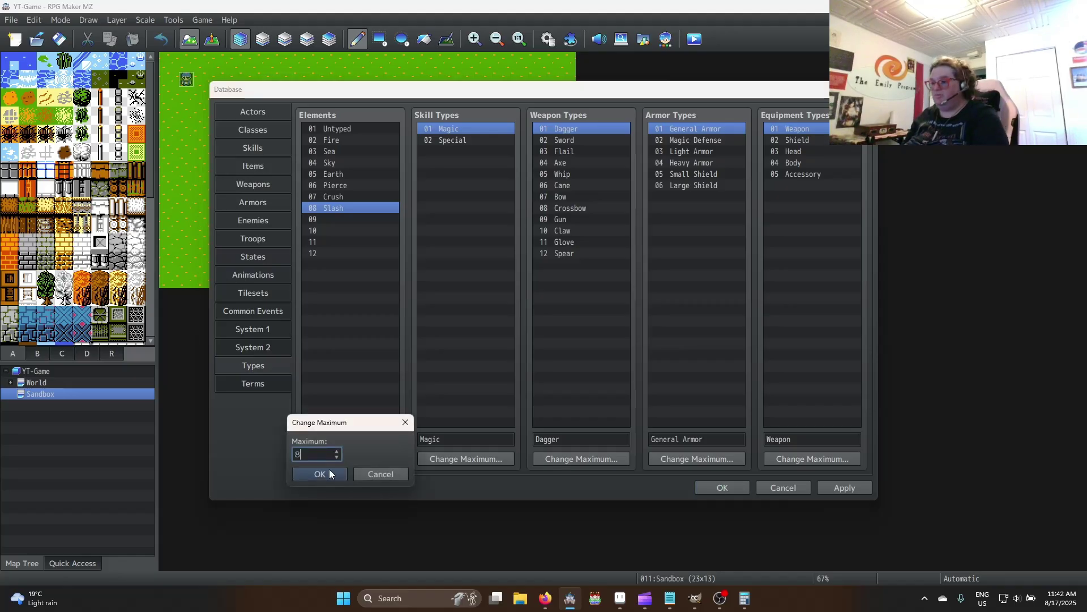
click(328, 474)
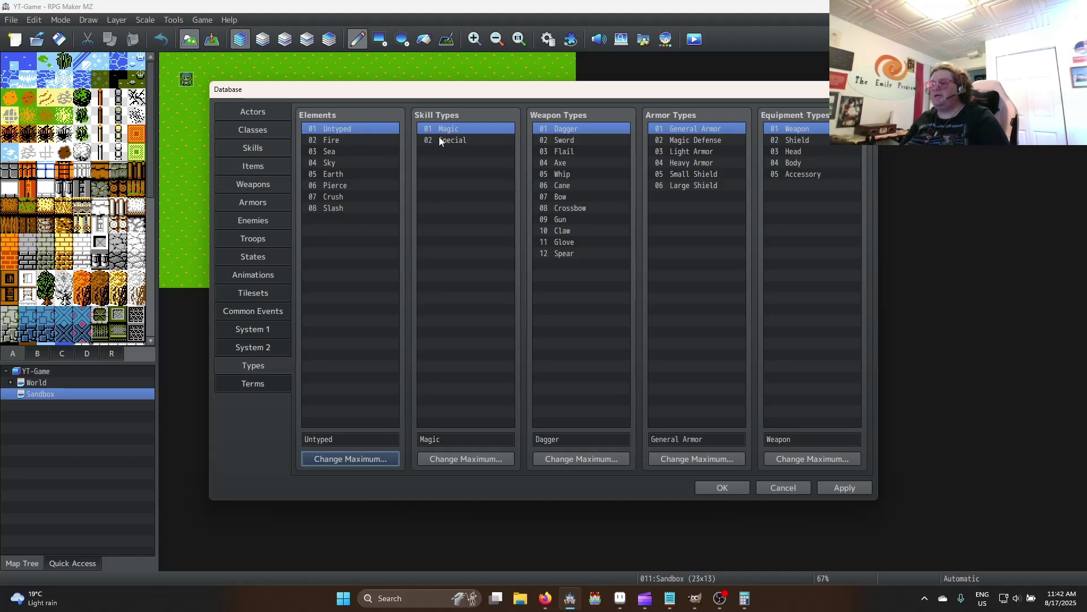
Reduce the skill types to a maximum of 1 and rename skill type 01 as Techs
click(458, 141)
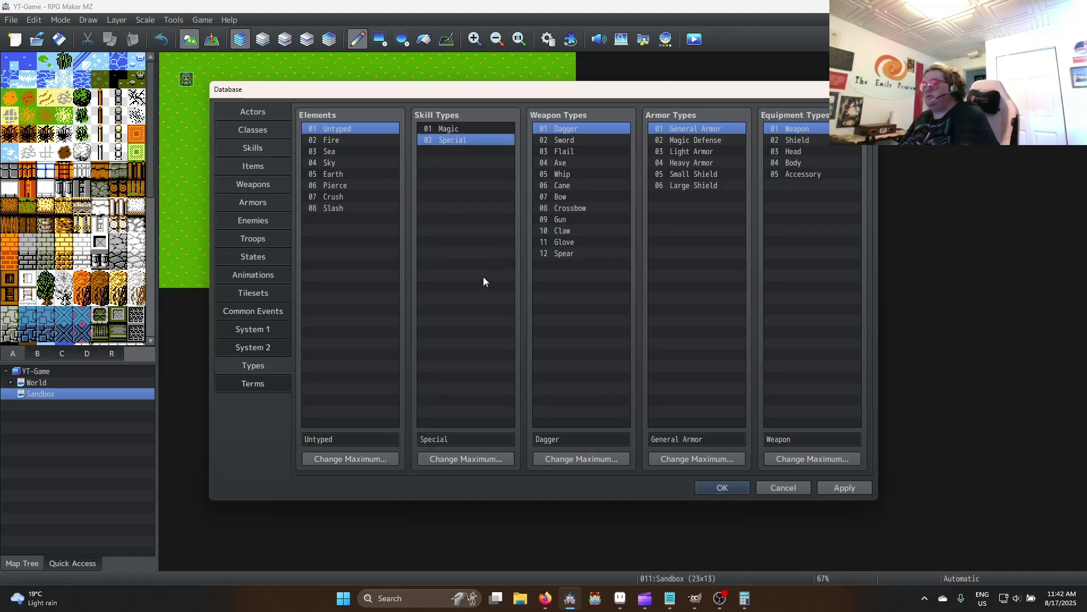
click(464, 457)
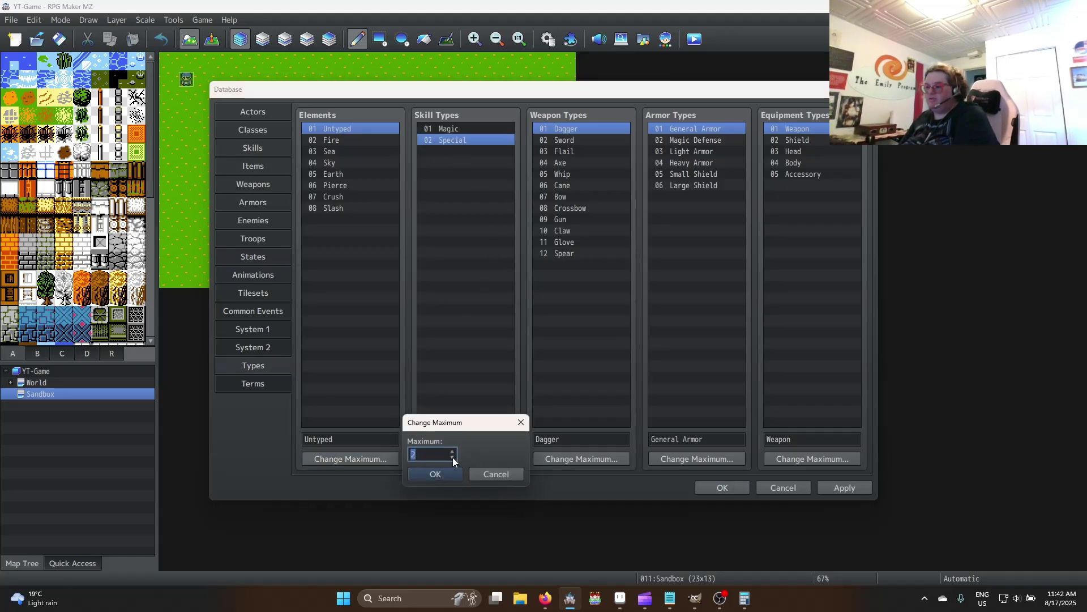
click(437, 475)
double_click(466, 436)
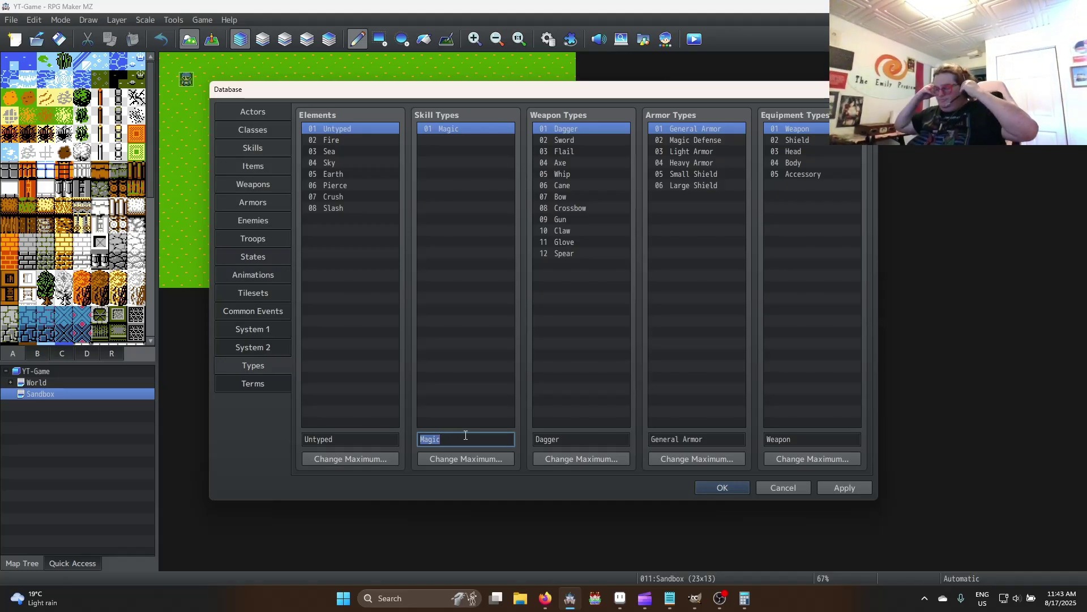
text(Techs)
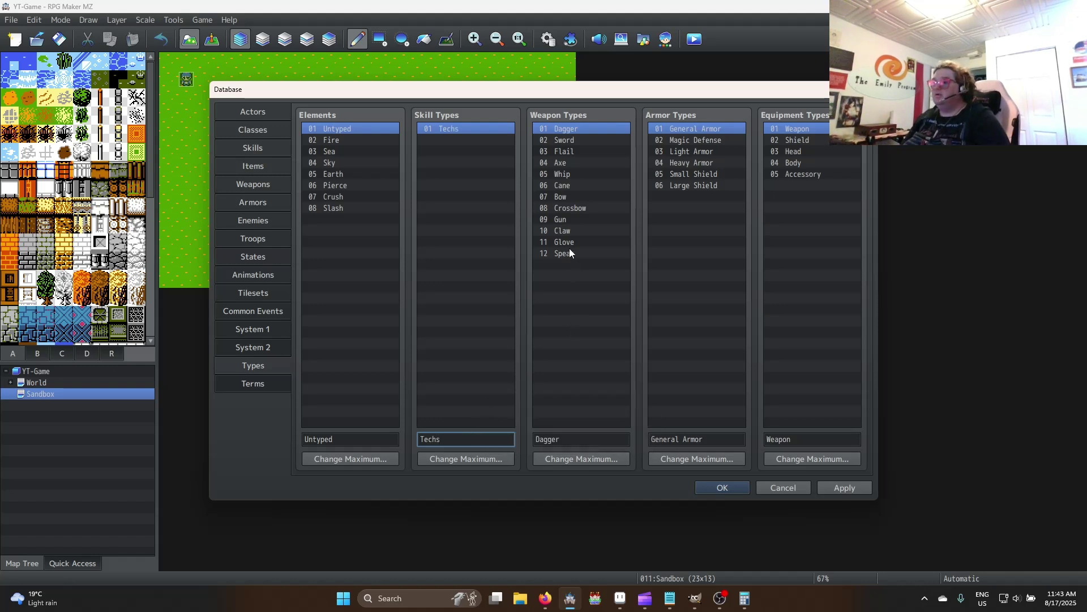
Rename weapon type 01 as Whip and weapon type 03 as Glove
click(575, 140)
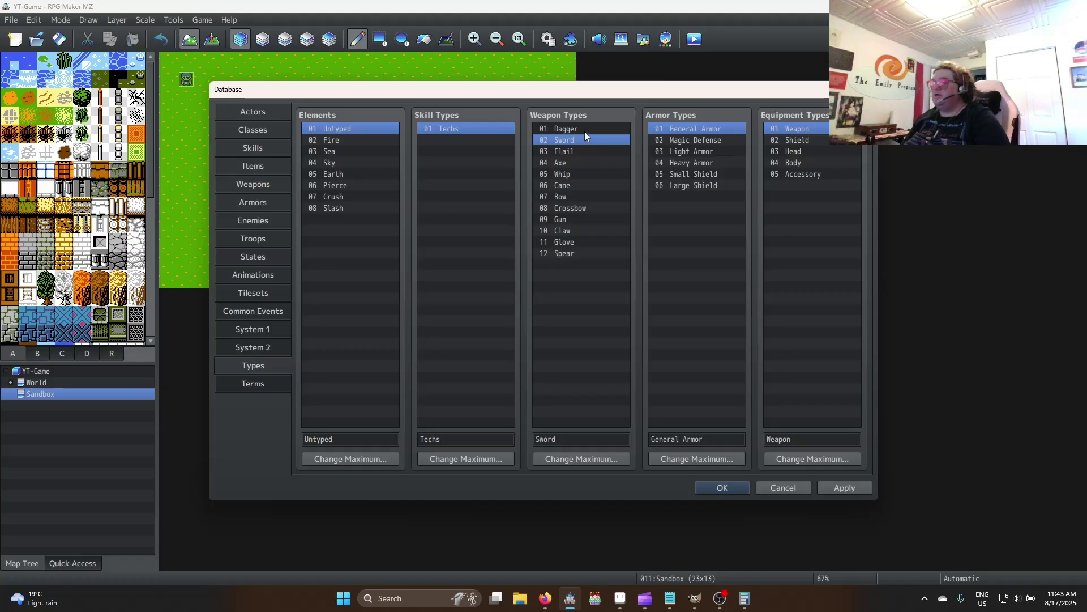
click(585, 130)
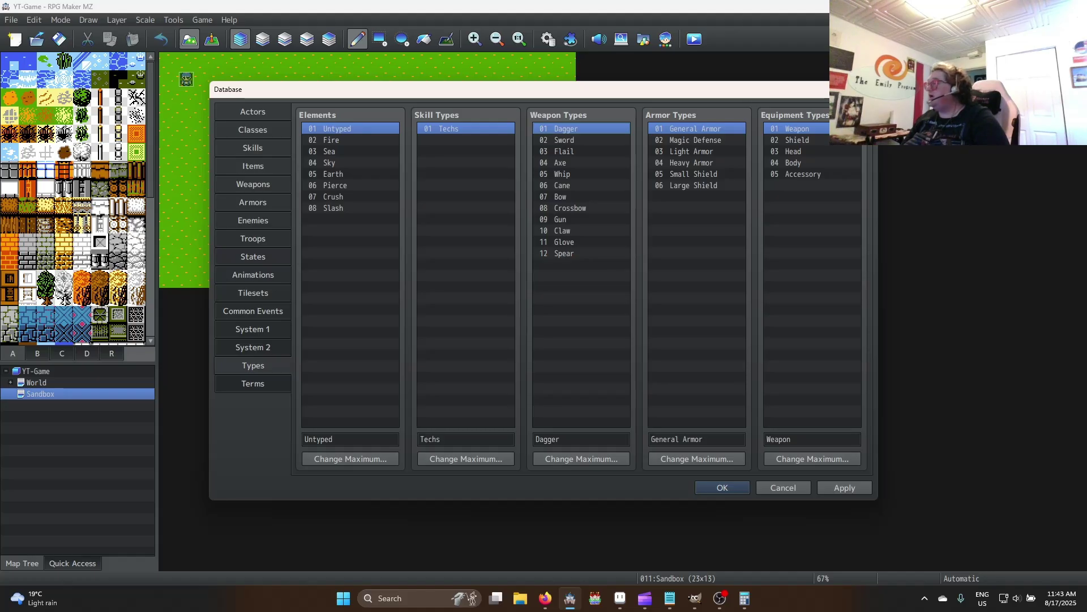
click(563, 175)
click(568, 130)
text(Whip)
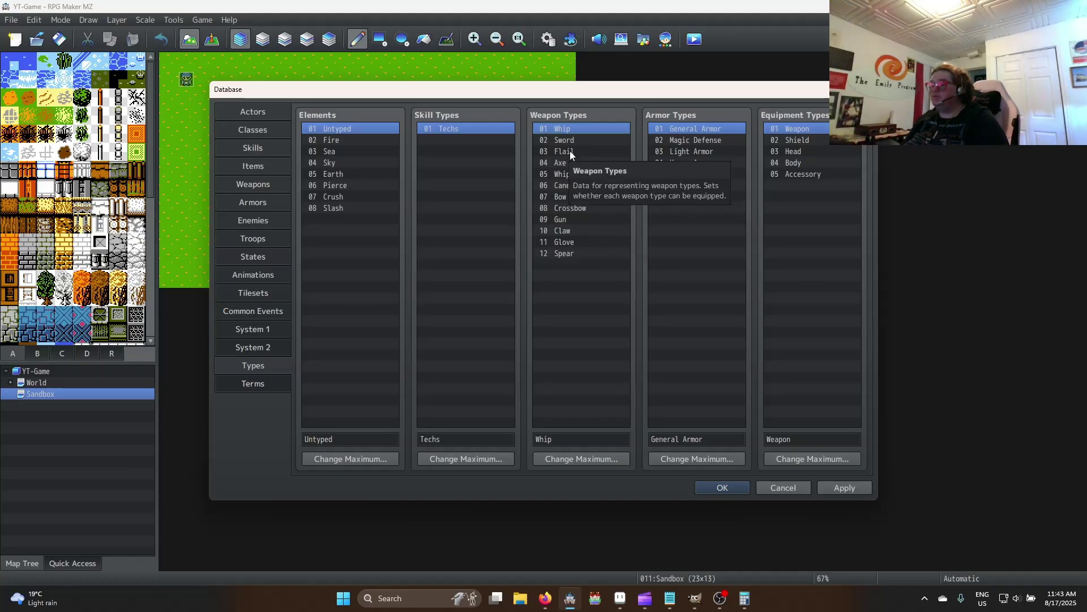
click(573, 242)
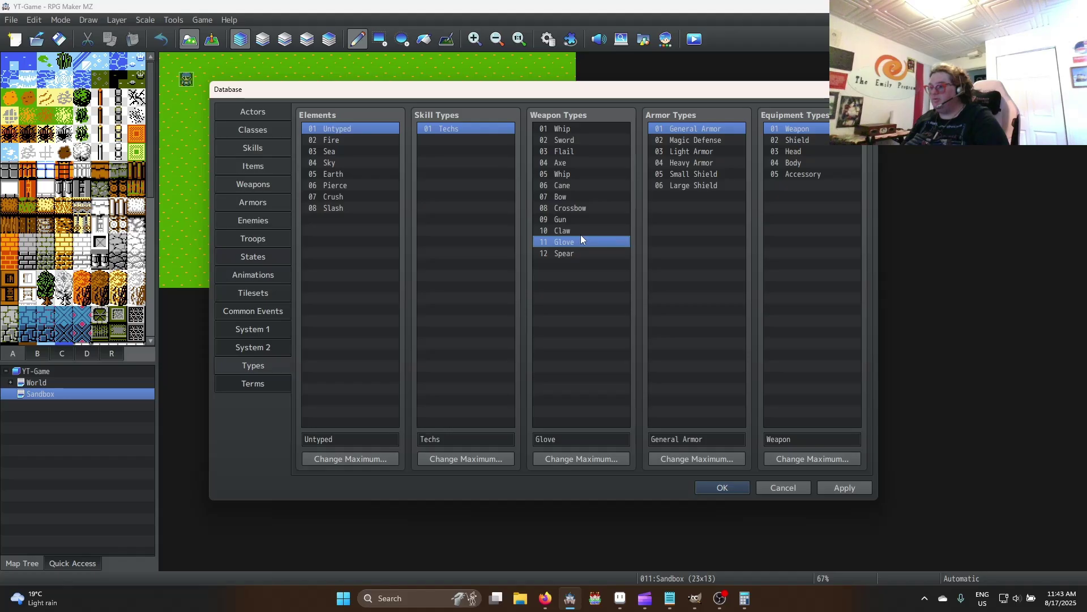
click(570, 150)
text(Glove)
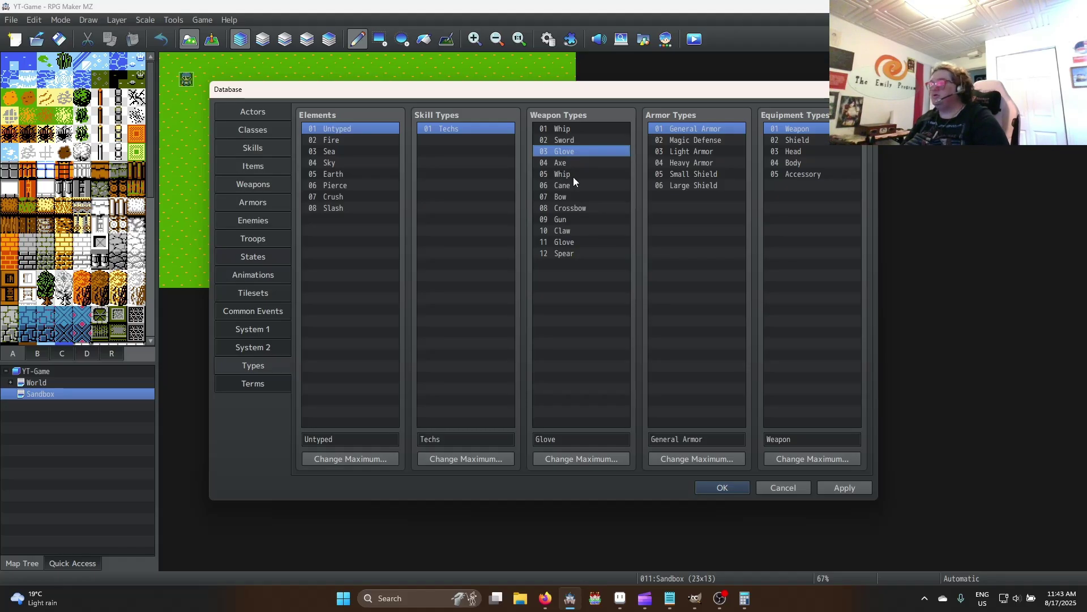
Rename weapon type 05 as Gun and weapon type 04 as Spear
click(578, 220)
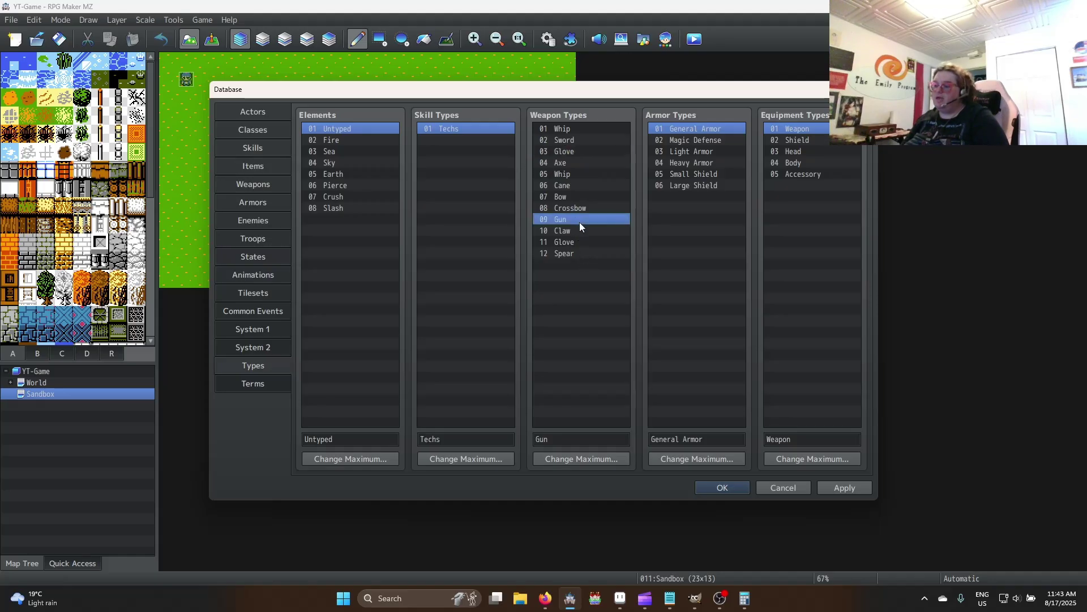
click(568, 162)
key(ctrl+v)
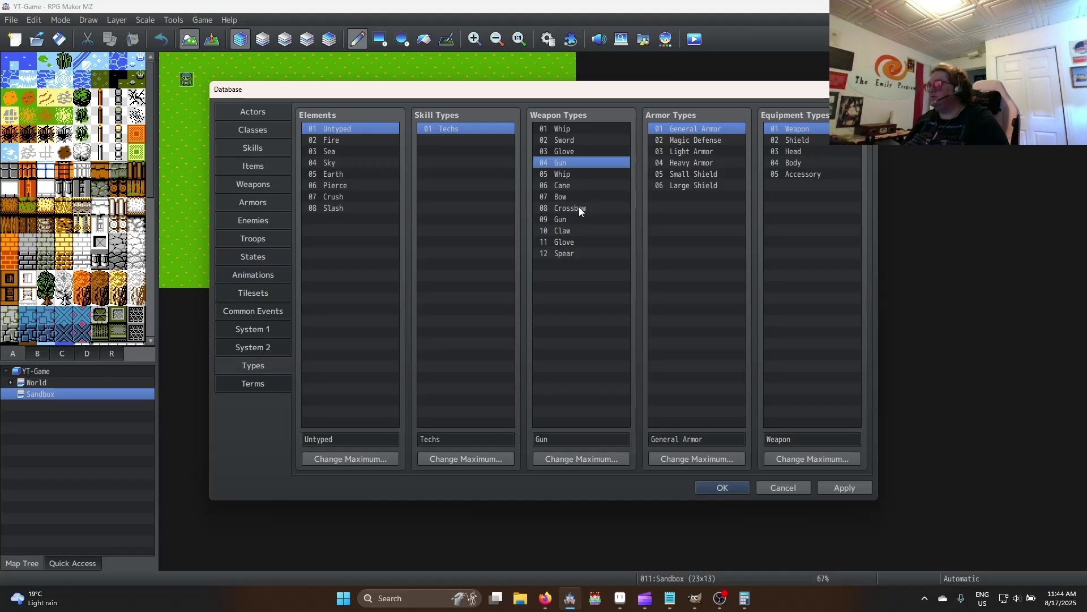
click(570, 176)
text(Gun)
click(565, 163)
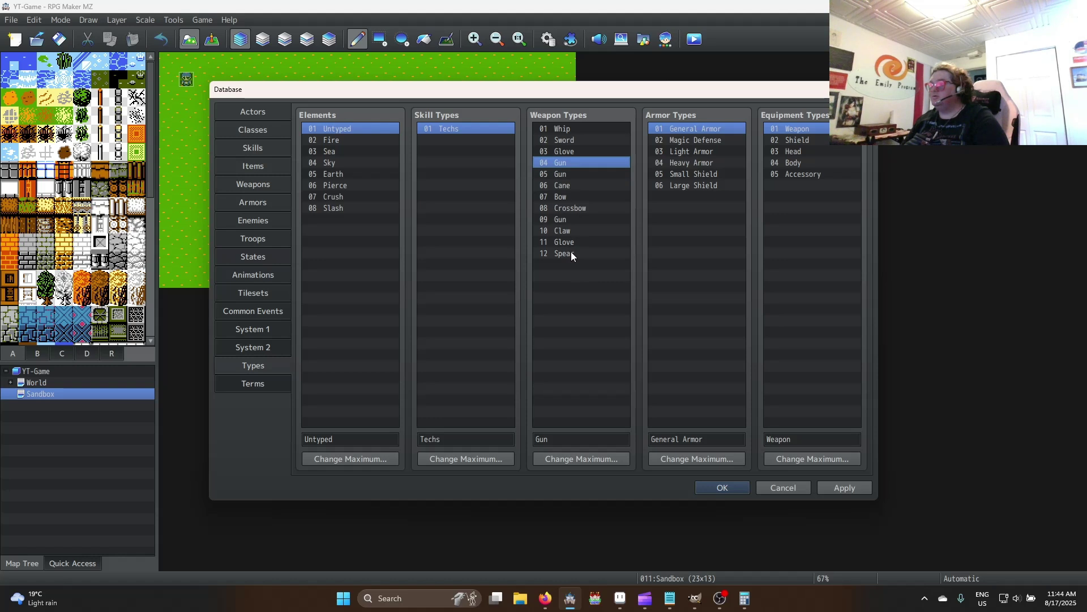
click(571, 252)
click(568, 162)
text(Spear)
Set the maximum number of weapon types to 5, dropping the entries after Gun
click(572, 185)
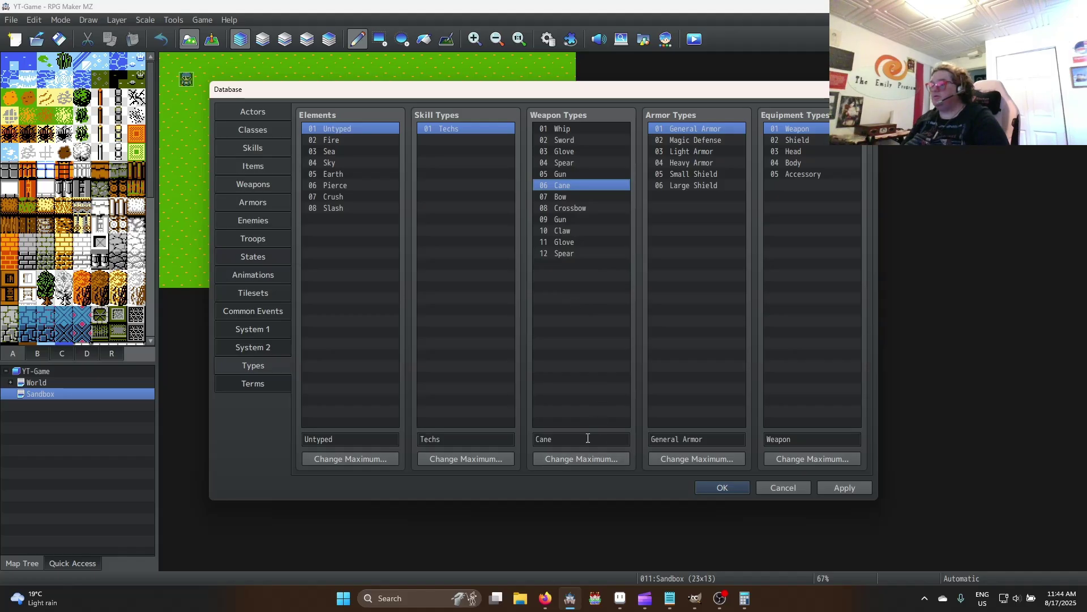
click(595, 457)
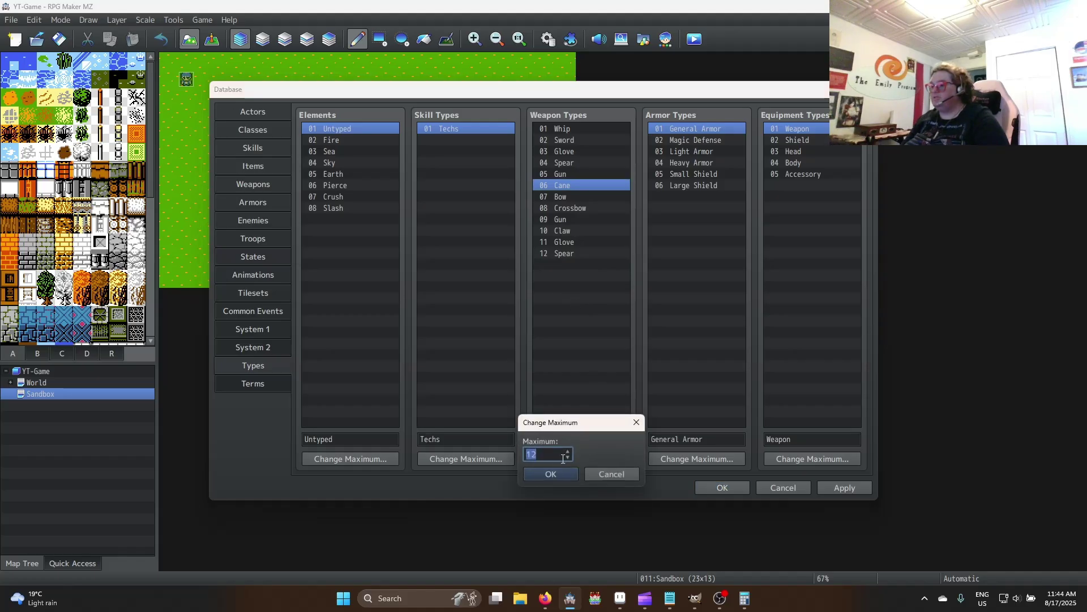
text(5)
click(560, 472)
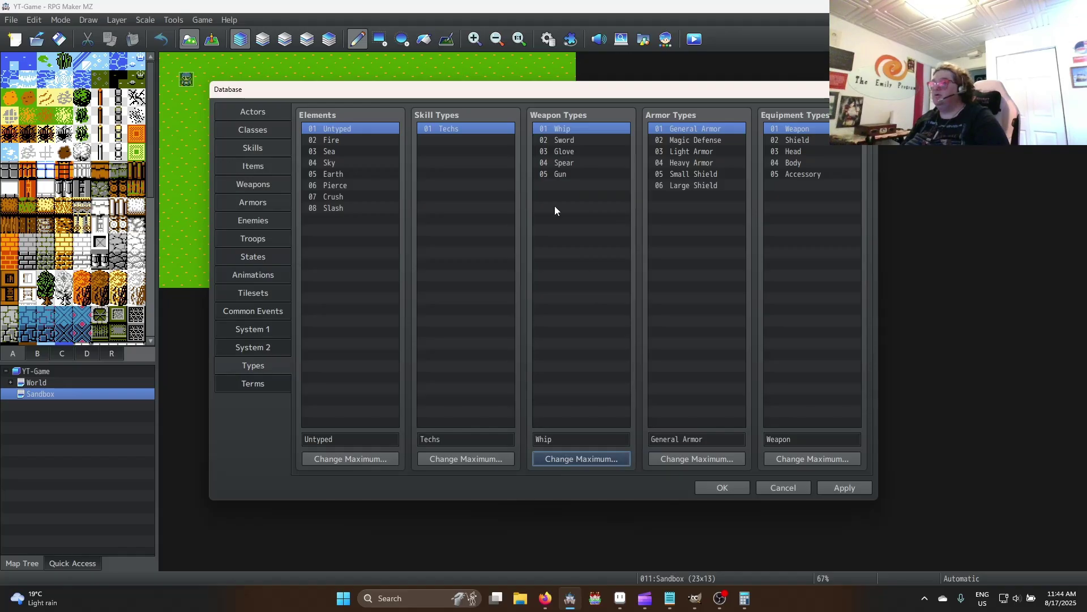
Rename armor type 02 as Mystic Armor
click(702, 152)
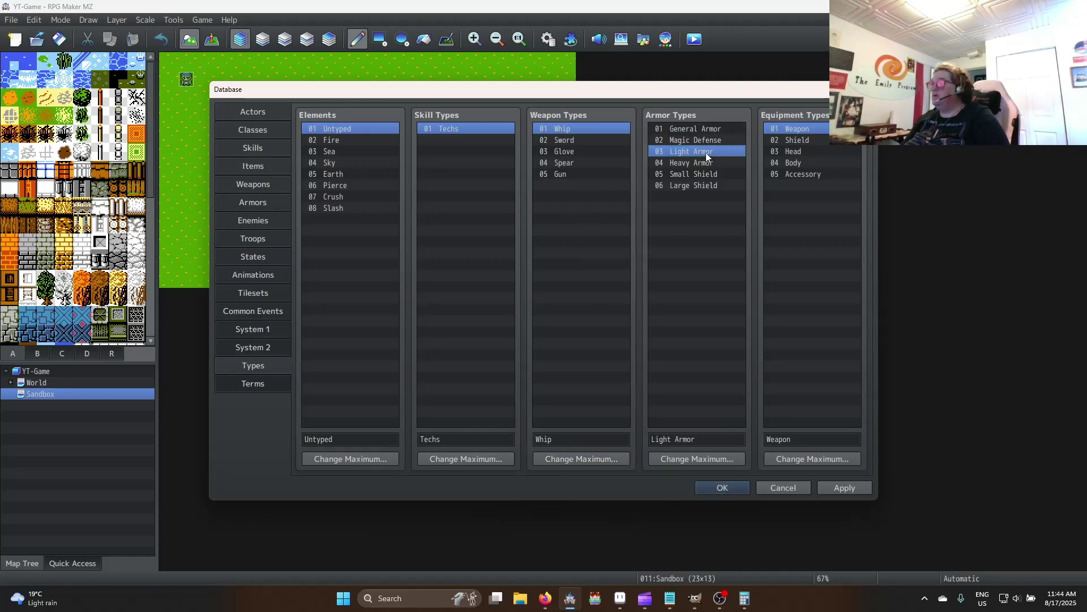
click(710, 130)
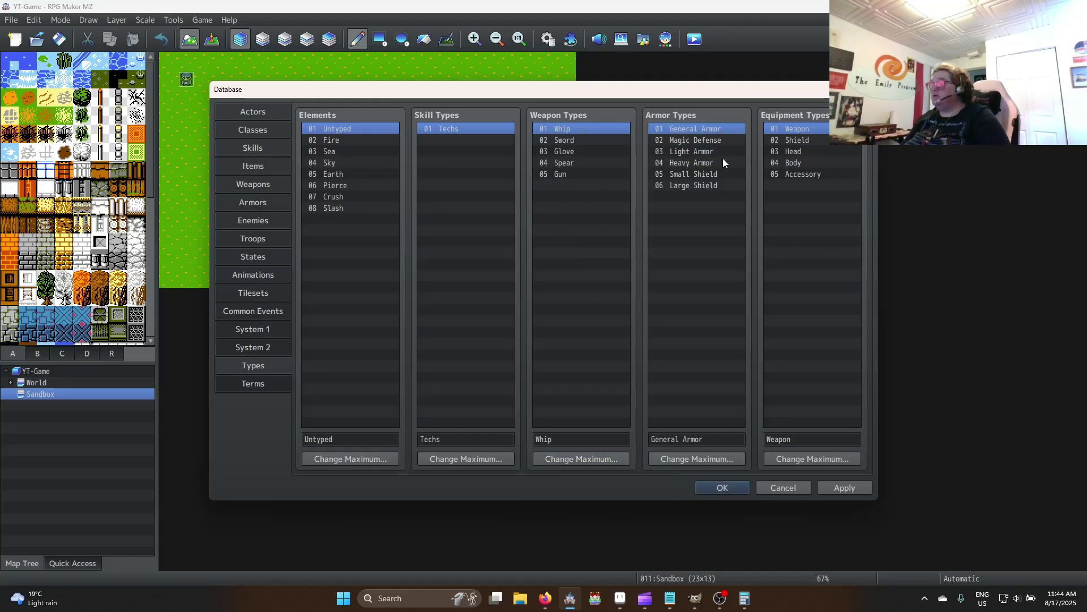
click(716, 140)
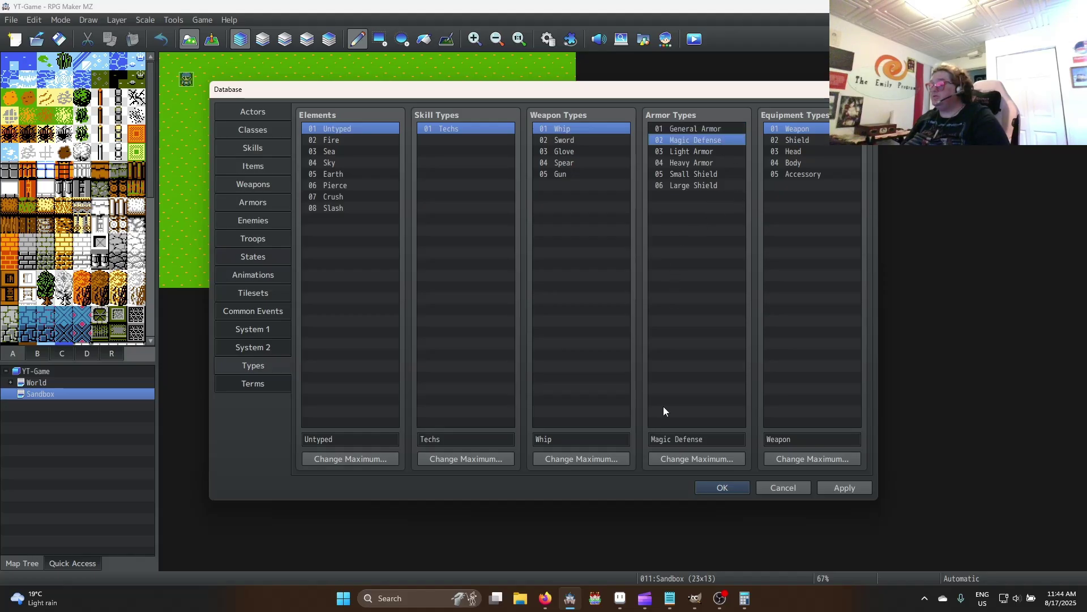
triple_click(727, 440)
text(Myst)
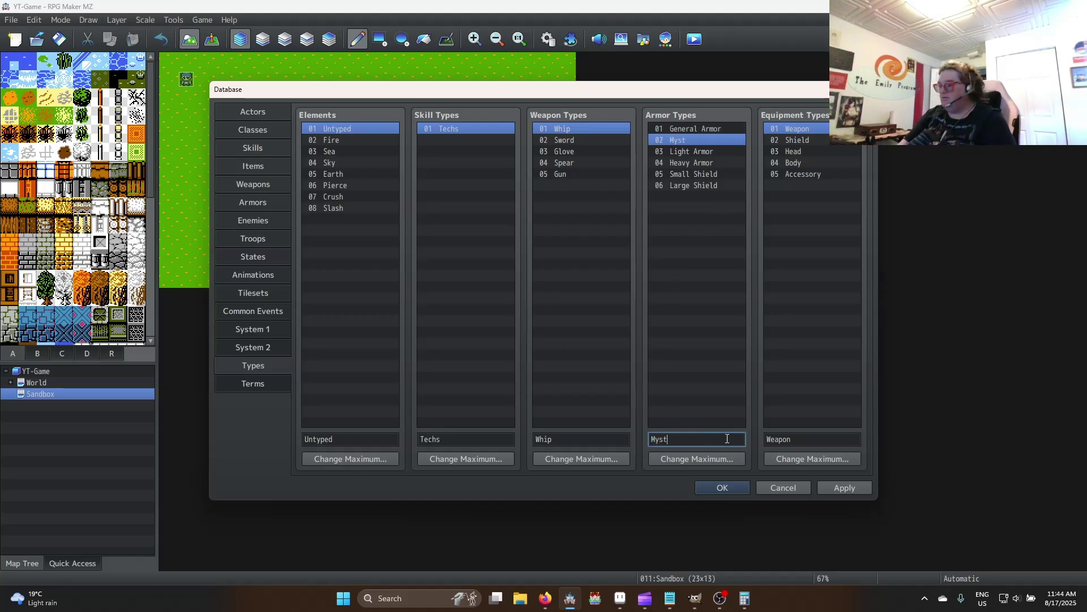
text(ic Armor)
Rename armor type 06 as Heavy Shield
key(Down)
key(Down)
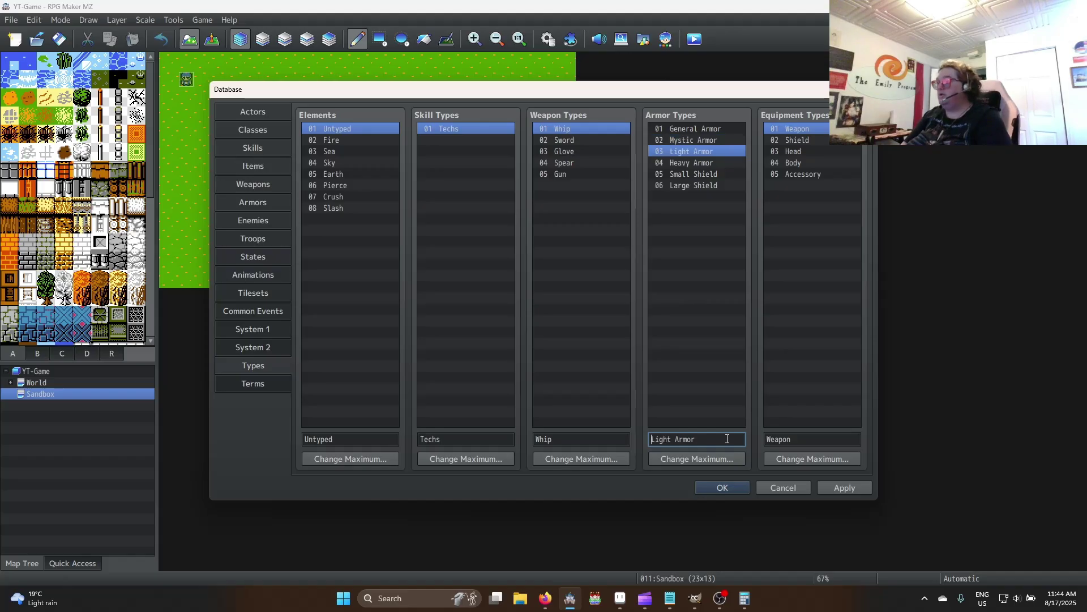
key(Down)
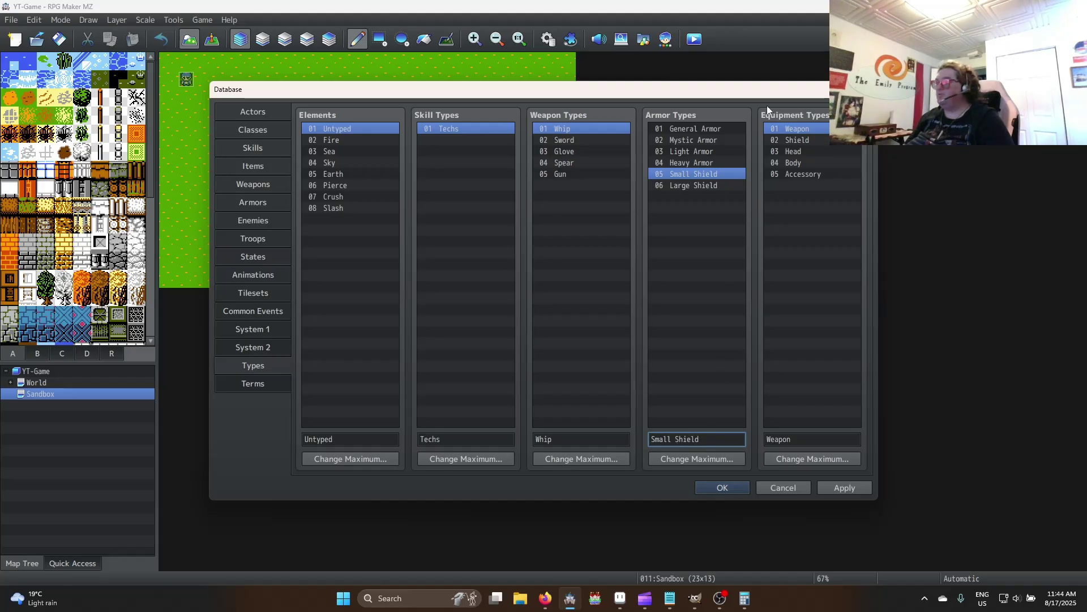
click(701, 186)
click(699, 443)
key(Home)
key(shift+Right)
key(shift+Right)
key(shift+Right)
key(shift+Right)
key(shift+Right)
text(Heavy)
click(790, 205)
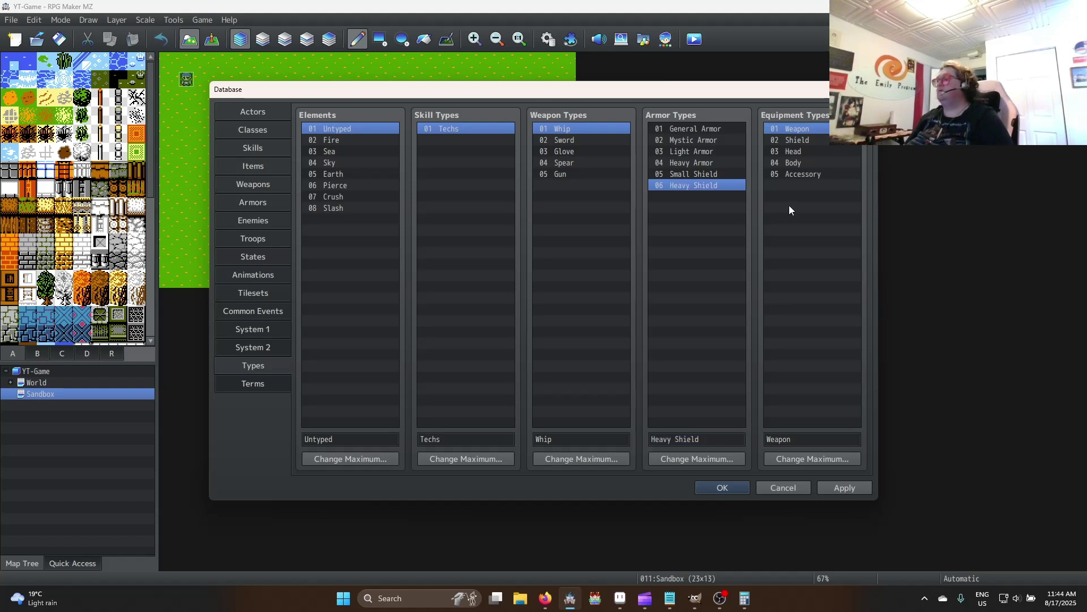
Rename equipment type 05 as Ring
click(797, 150)
click(810, 129)
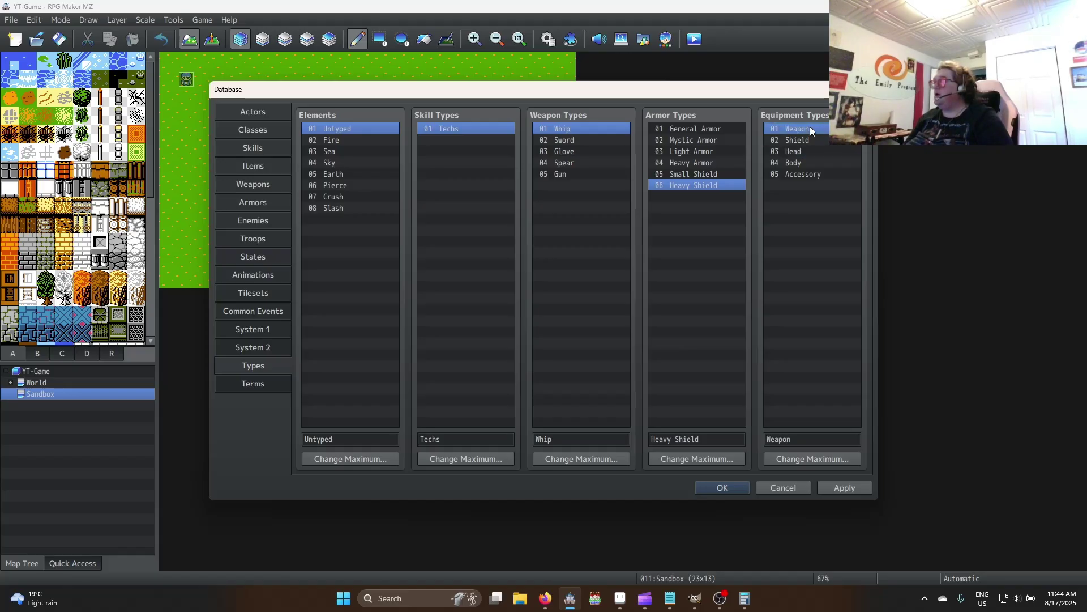
click(813, 139)
click(813, 152)
click(811, 162)
click(811, 174)
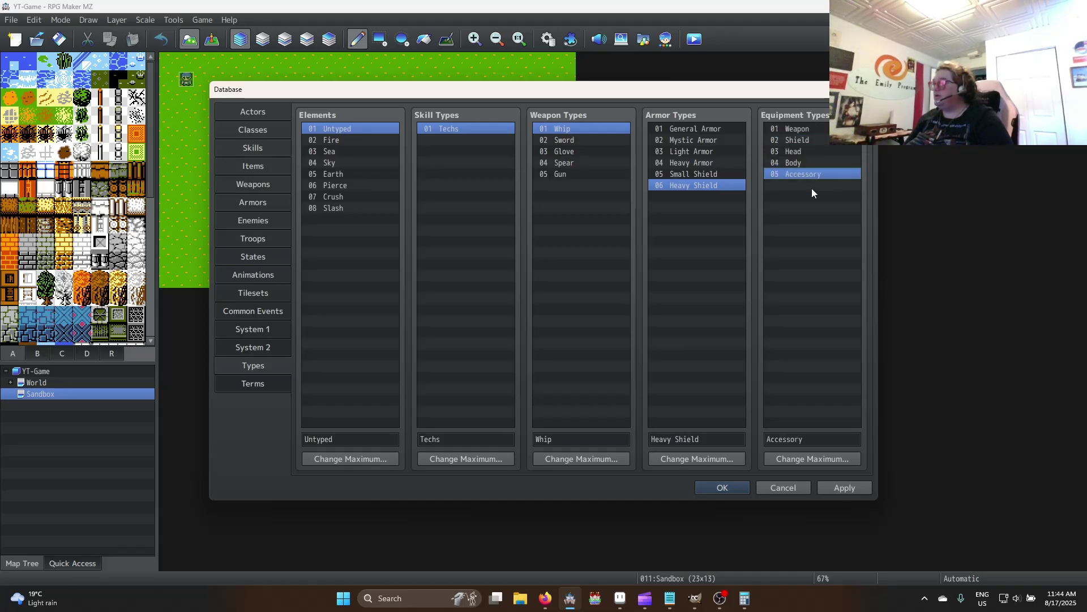
double_click(819, 439)
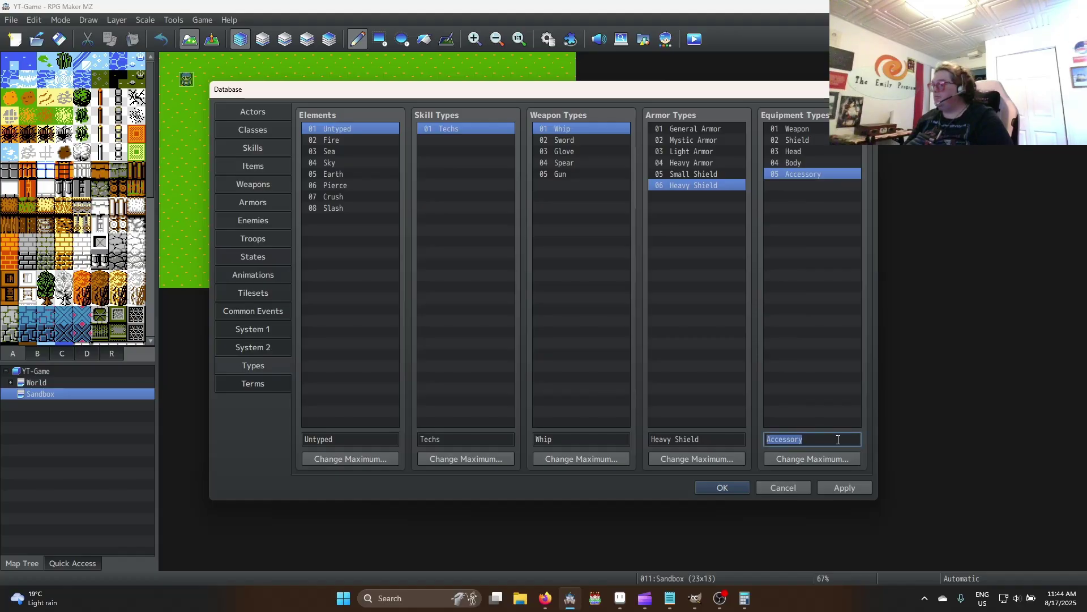
text(Ring)
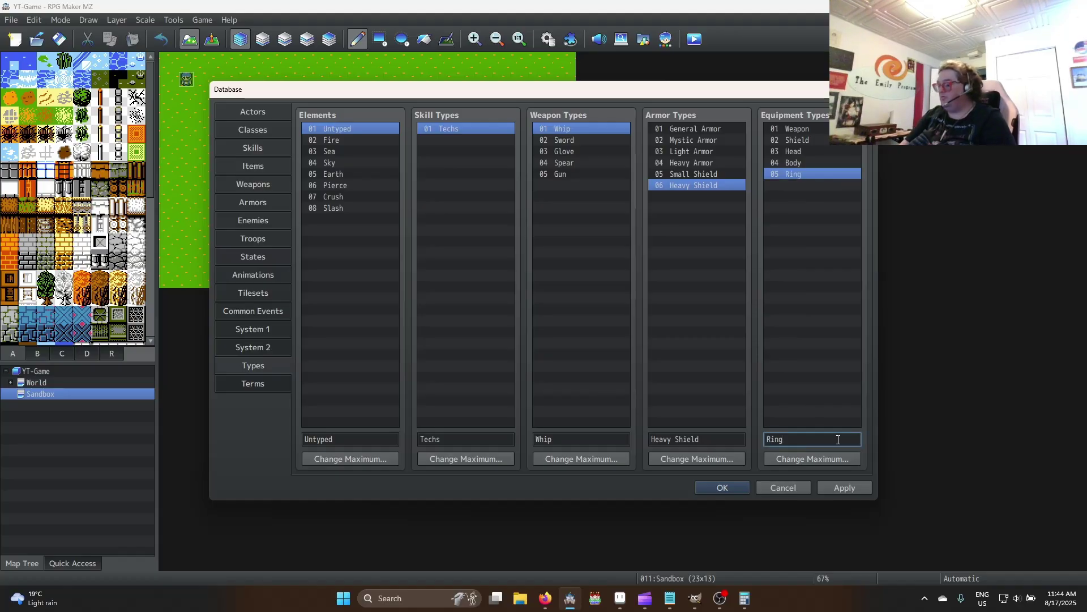
Raise the equipment types maximum to 6 and name the new slot 06 Amulet
click(812, 460)
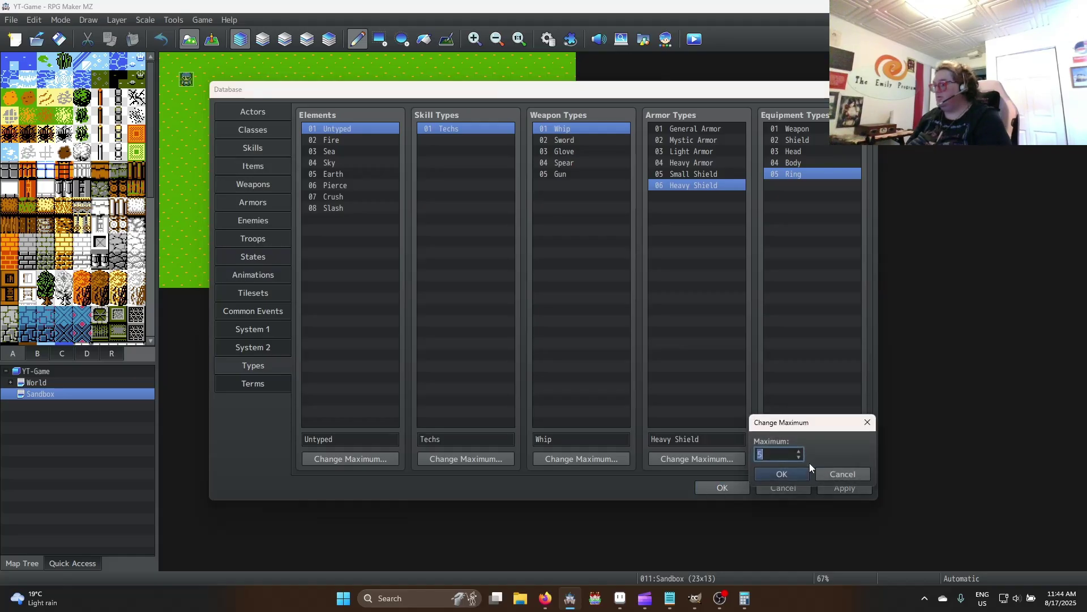
click(800, 452)
click(783, 472)
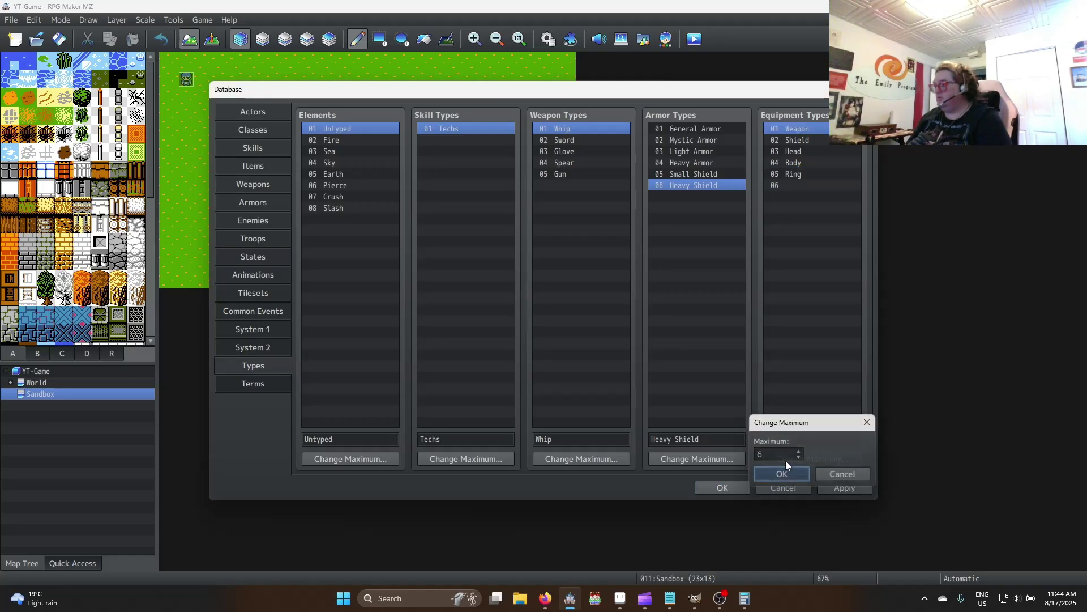
click(804, 185)
click(807, 440)
text(Amulet)
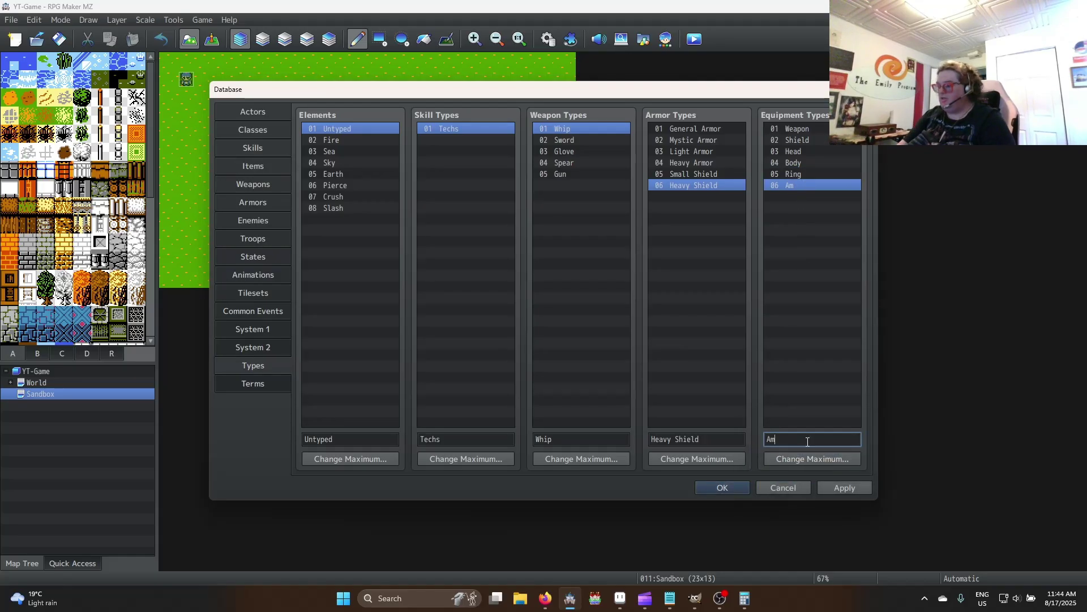
Raise the equipment types maximum to 7 and name the new slot 07 Boots
click(811, 460)
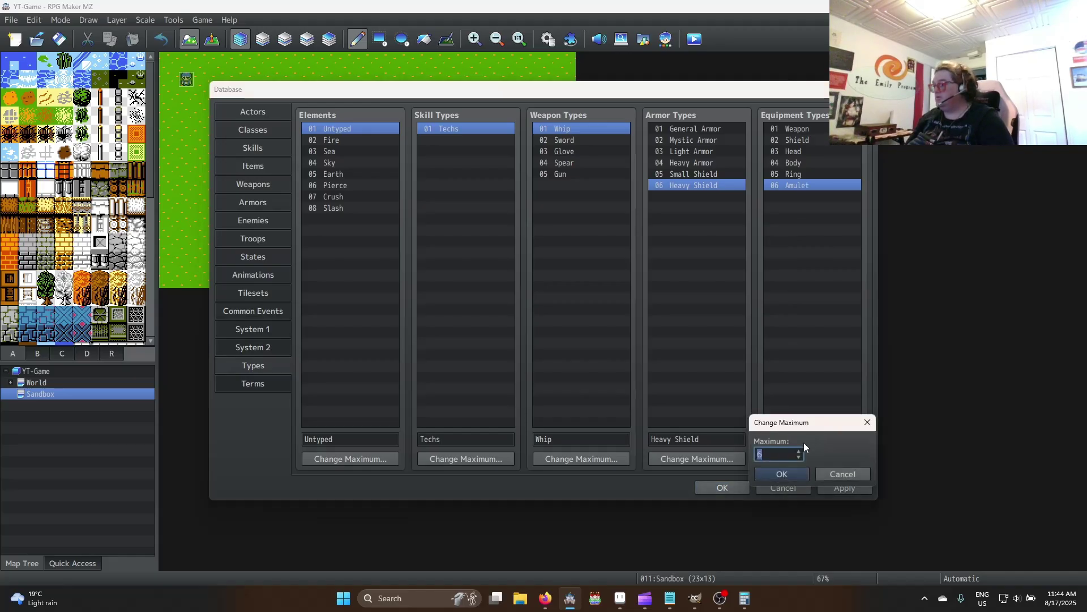
click(800, 452)
click(782, 473)
click(807, 197)
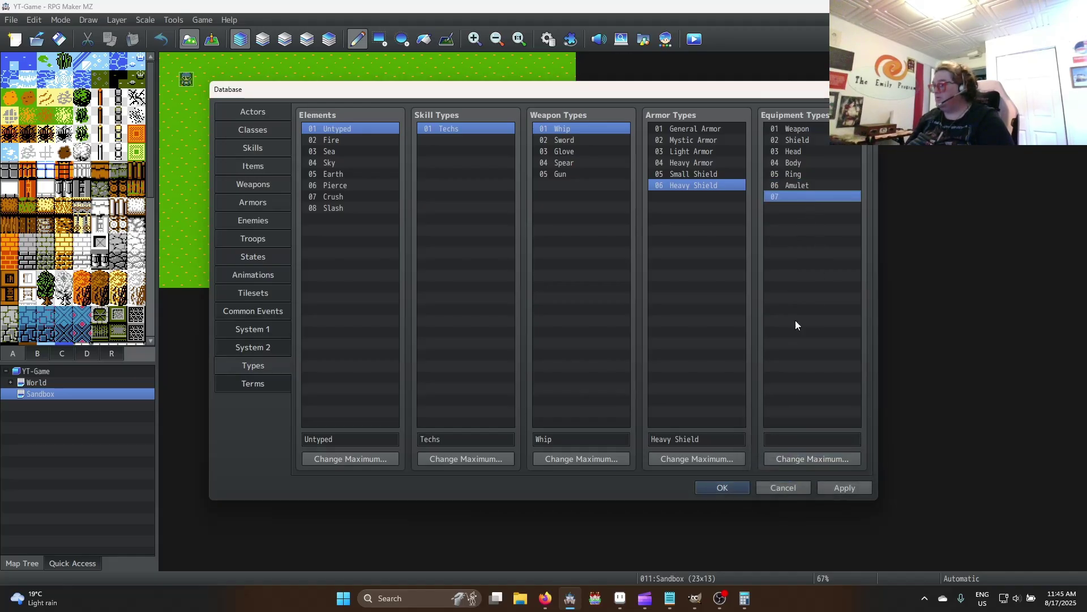
click(805, 437)
text(Boots)
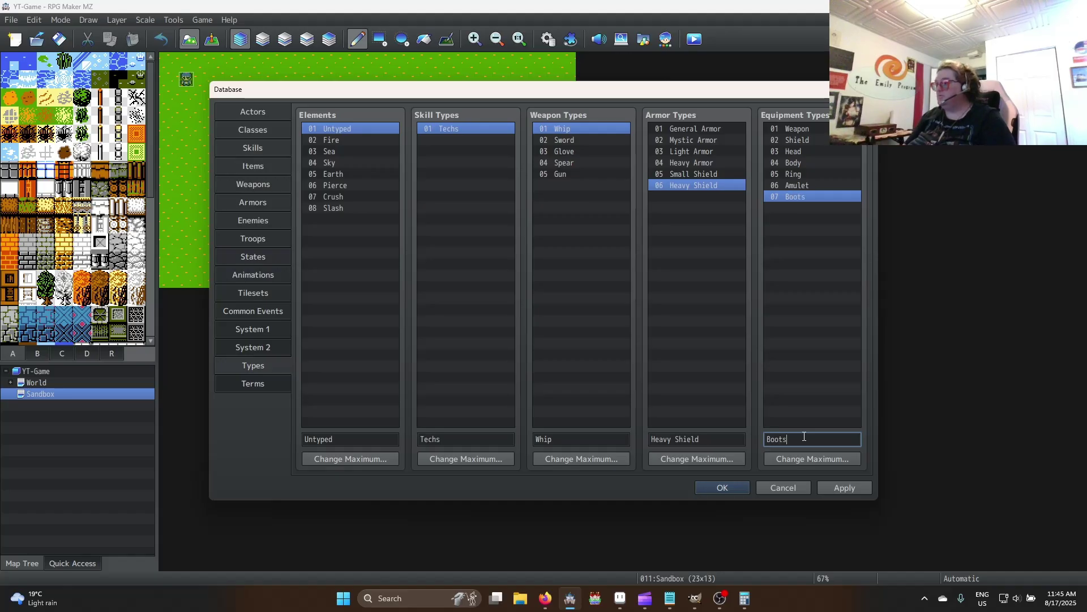
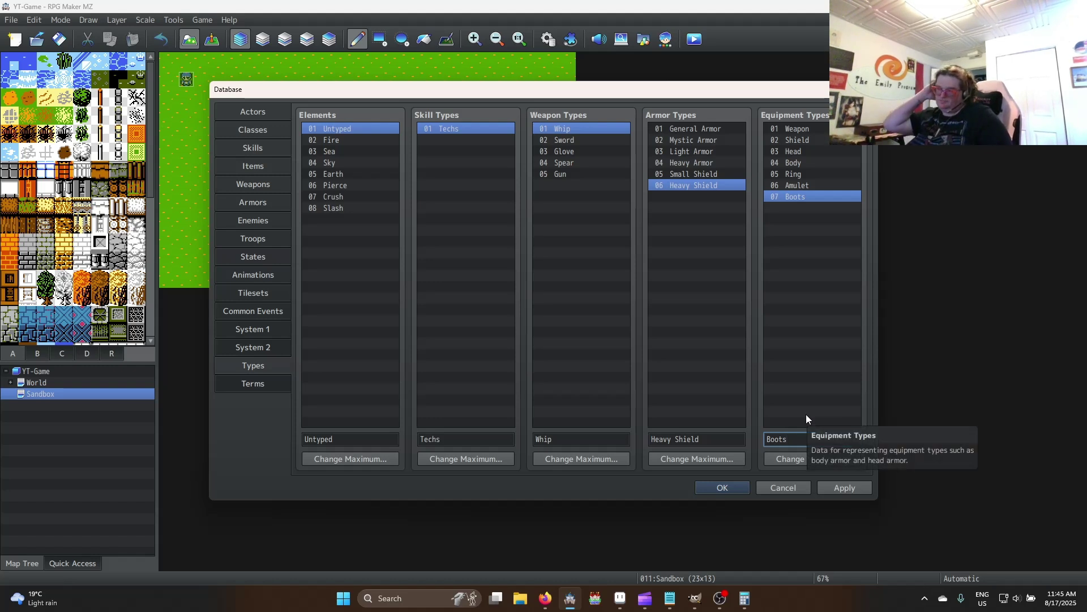
Apply the type changes, close the database and open it again
click(841, 487)
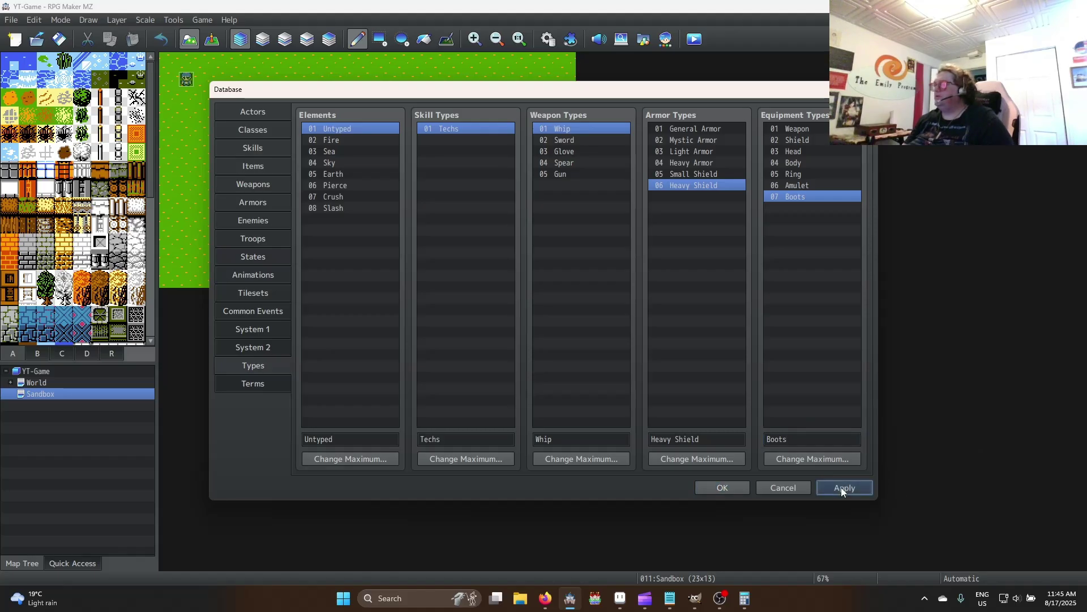
click(732, 488)
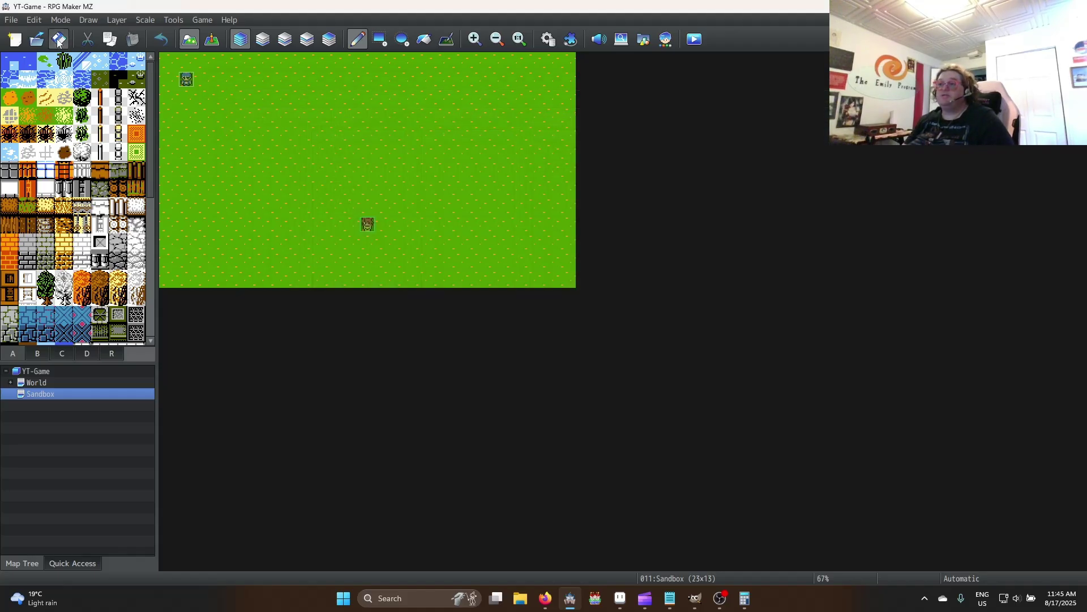
click(548, 39)
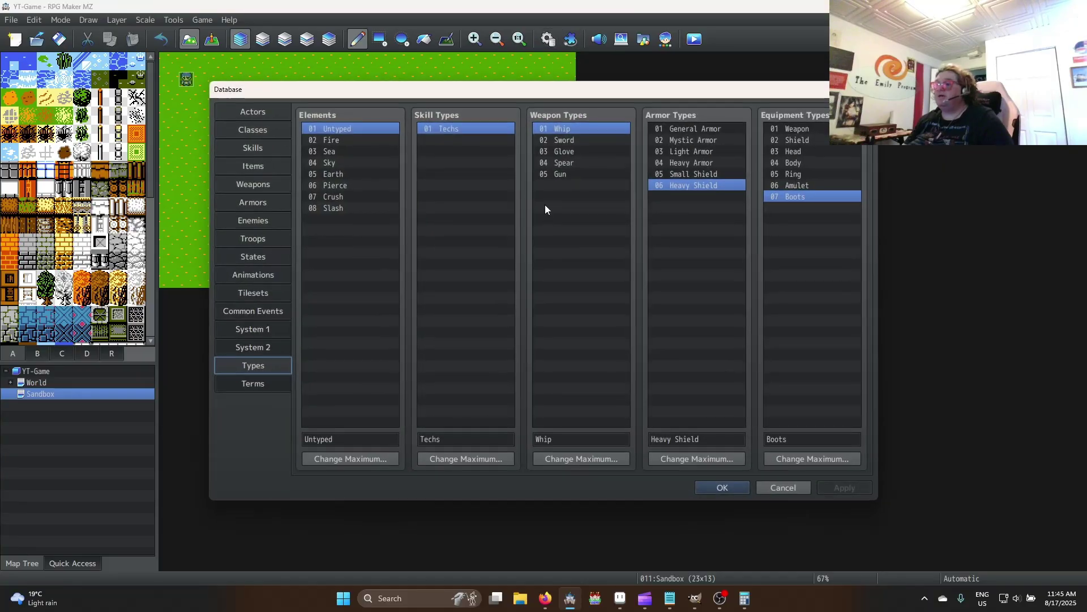
Examine the armor and shield equip traits of the Exile class
click(253, 115)
click(256, 129)
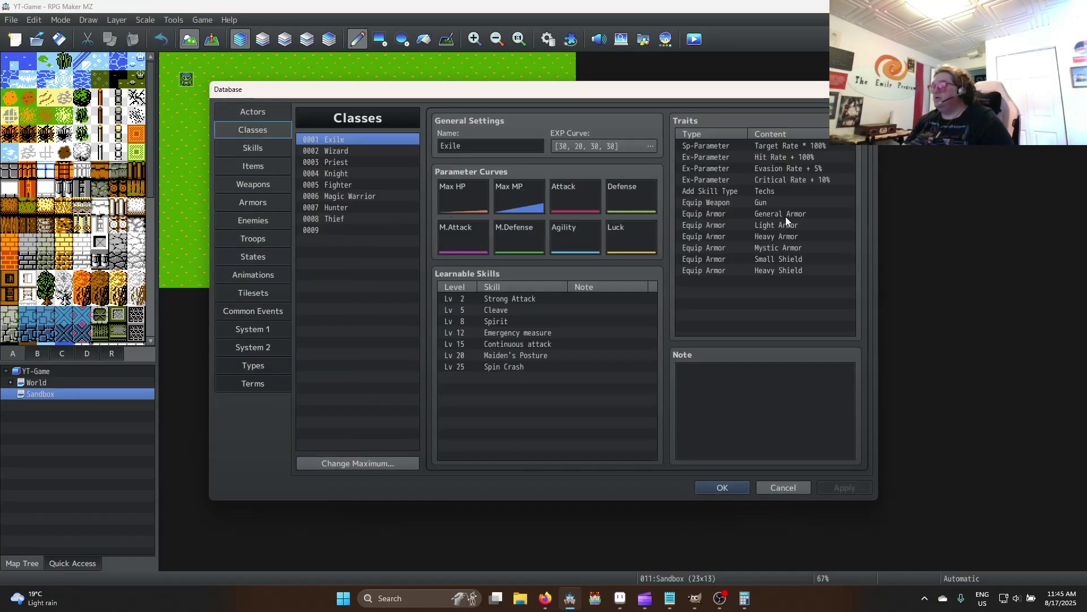
click(801, 238)
click(806, 250)
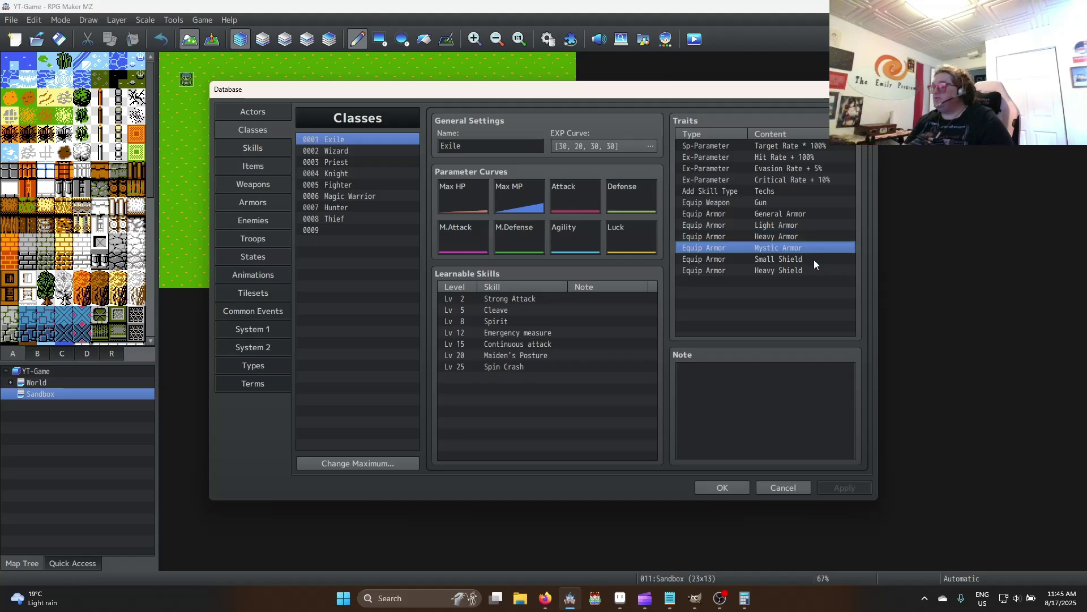
click(814, 259)
click(811, 270)
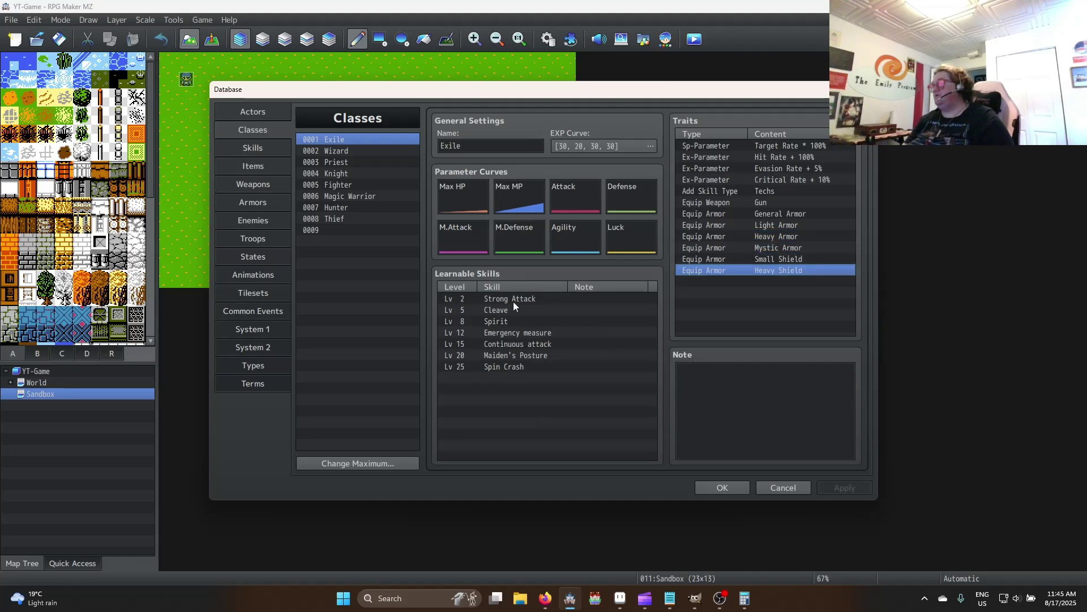
Delete all learnable skills of the Exile class, from Strong Attack to Spin Crash, and apply the change
shift+click(524, 367)
key(Delete)
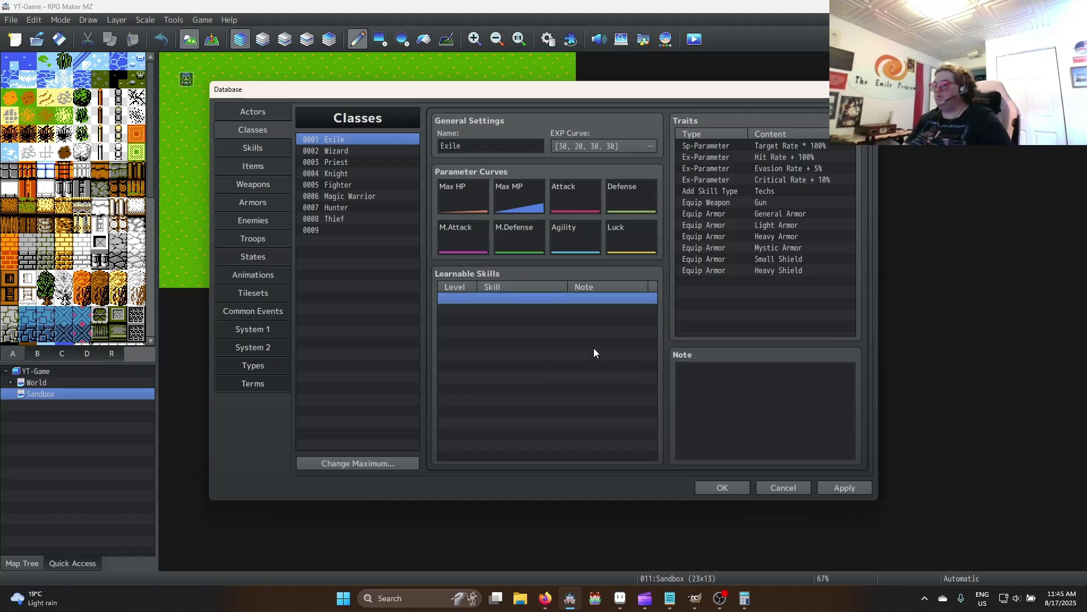
click(868, 491)
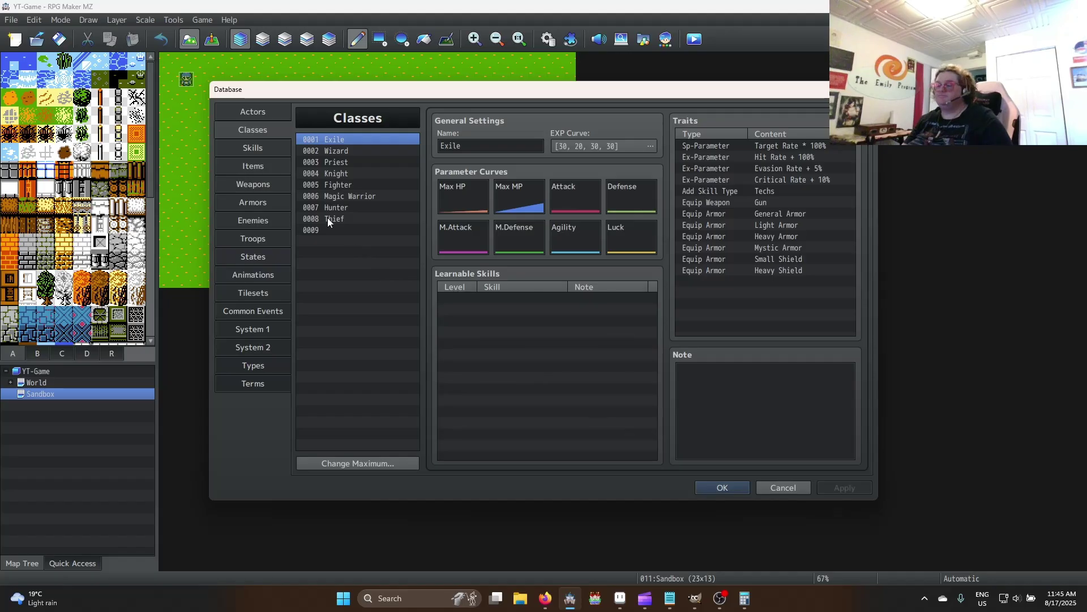
Rename class 0002 as Swashbuckler and check its EXP curve setting
click(343, 148)
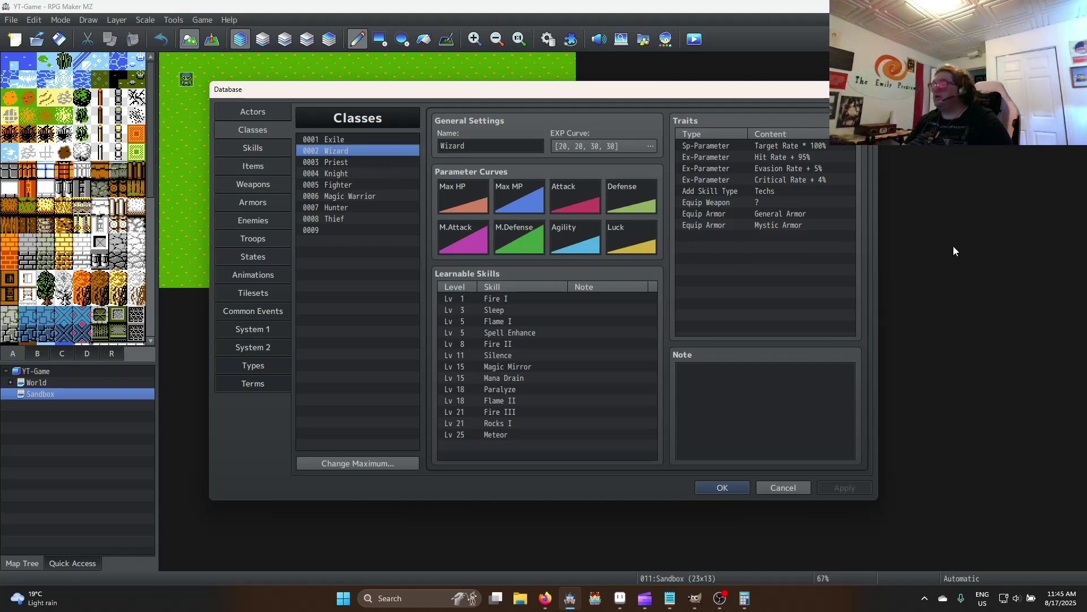
double_click(487, 145)
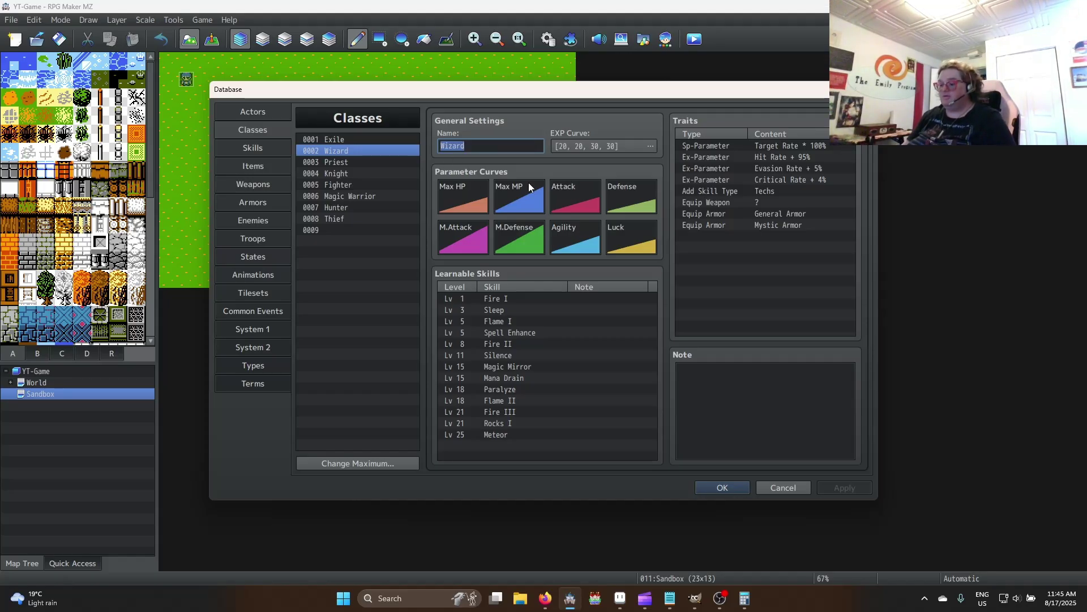
text(Swashbui)
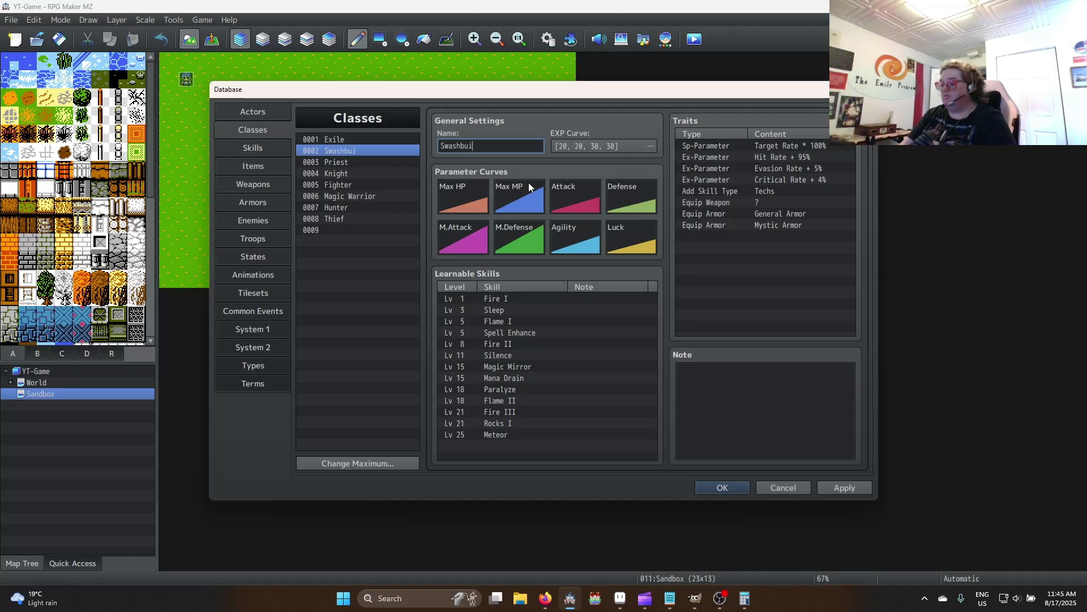
key(BackSpace)
text(ckler)
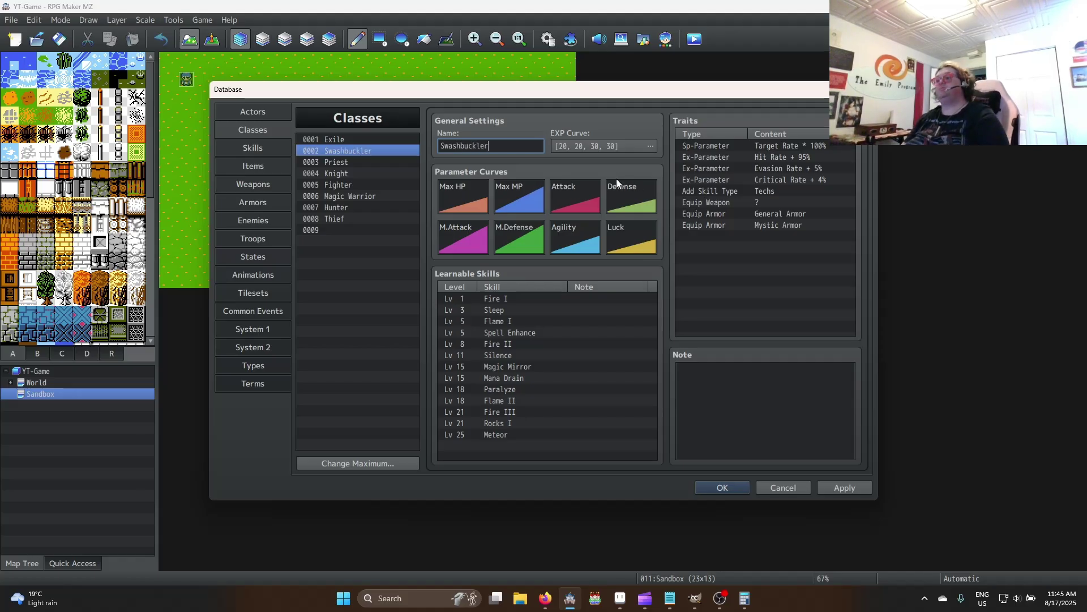
click(603, 147)
click(613, 433)
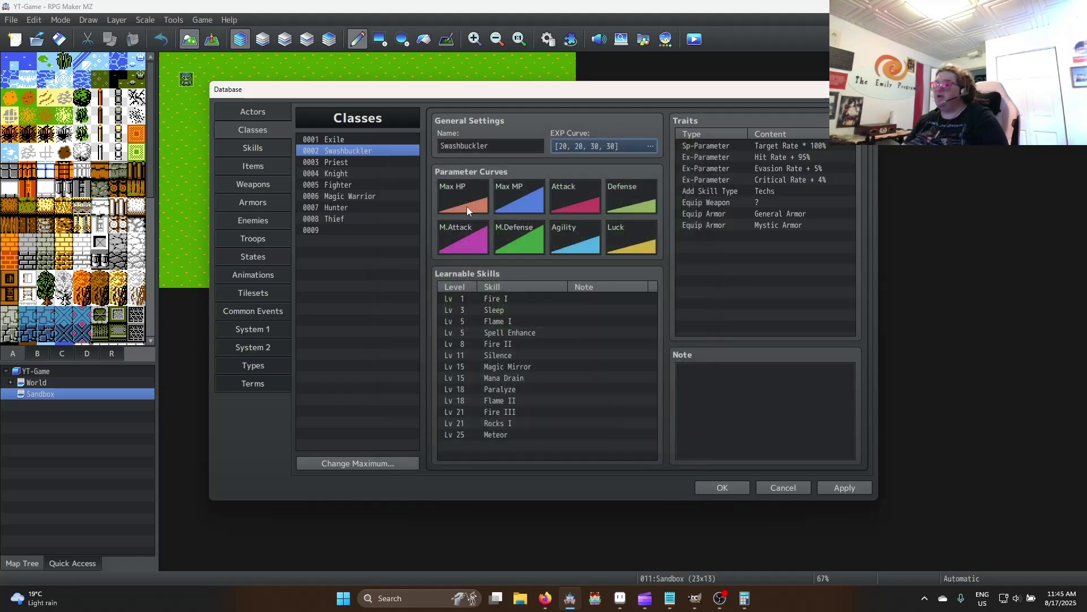
Open the Swashbuckler's Max HP parameter curve and examine its curve generation options, including the growth type
click(468, 205)
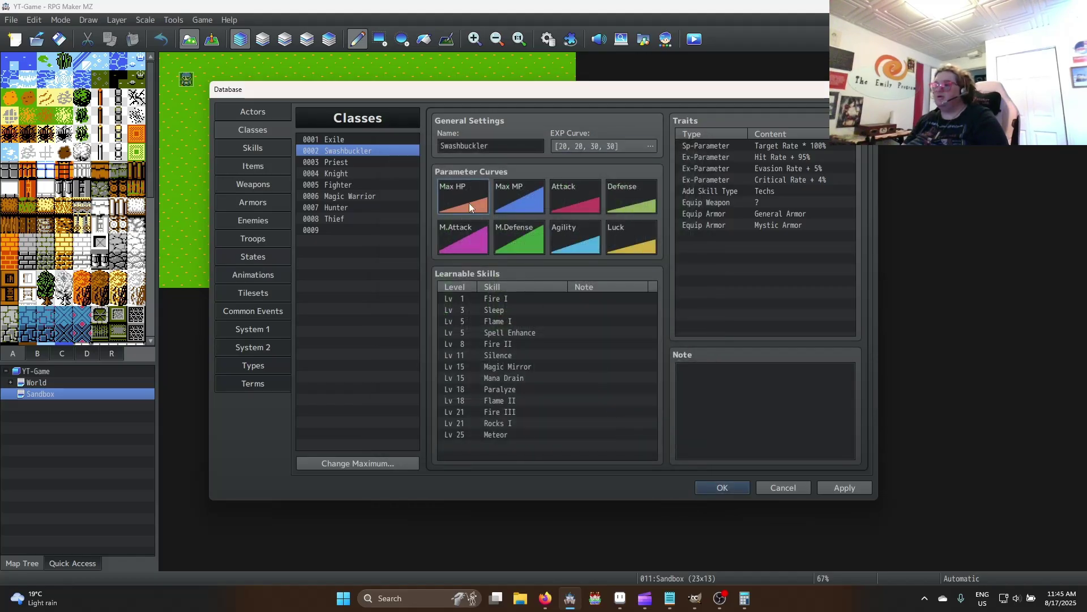
double_click(476, 199)
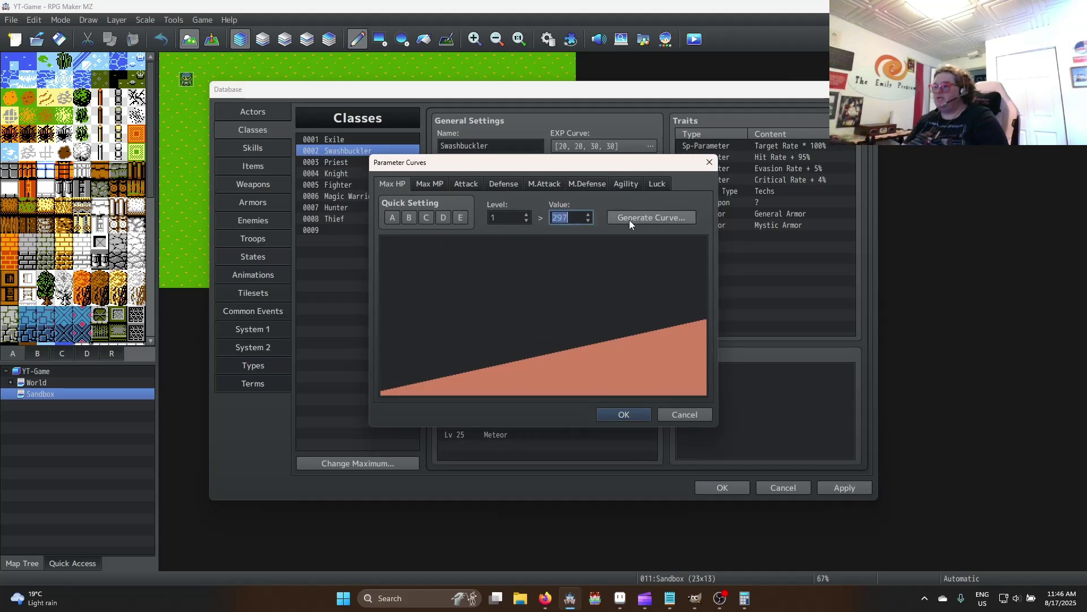
click(648, 220)
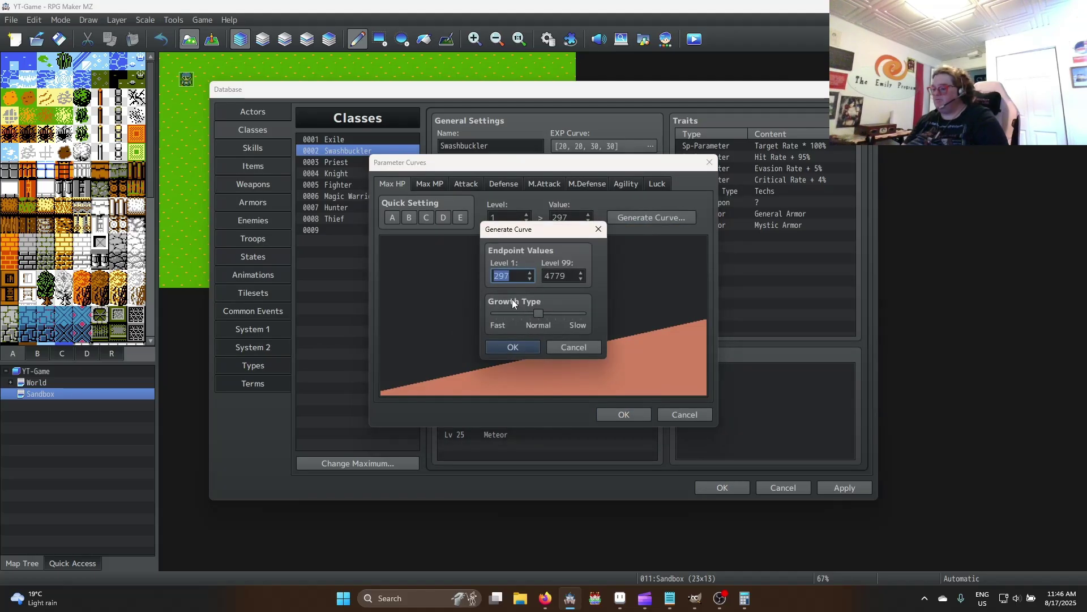
mouse_move(512, 300)
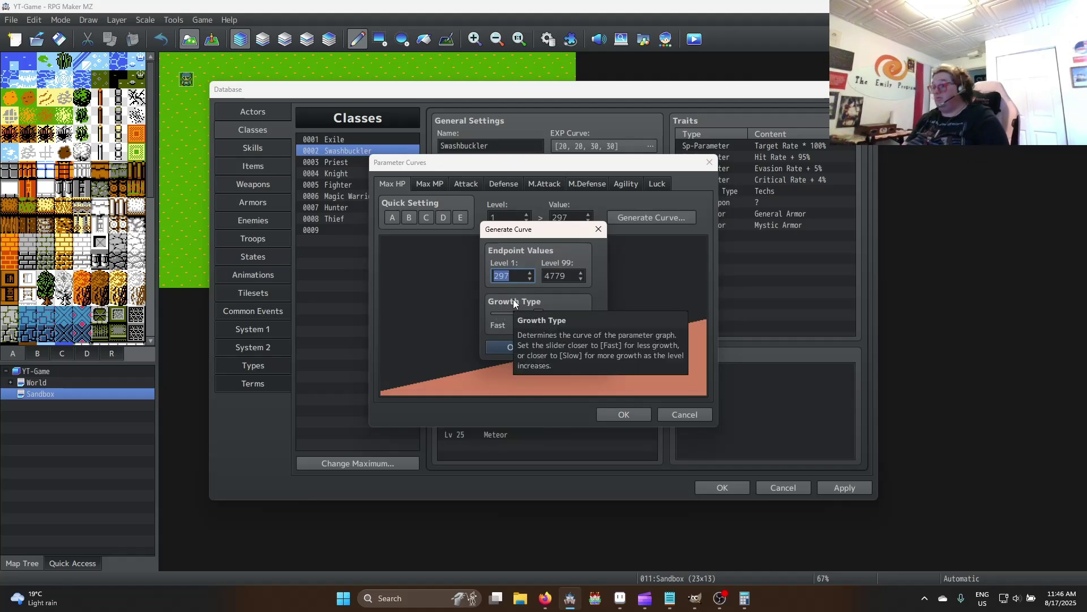
click(575, 346)
click(573, 346)
Set the Swashbuckler's level 1 Attack value to 15
click(503, 184)
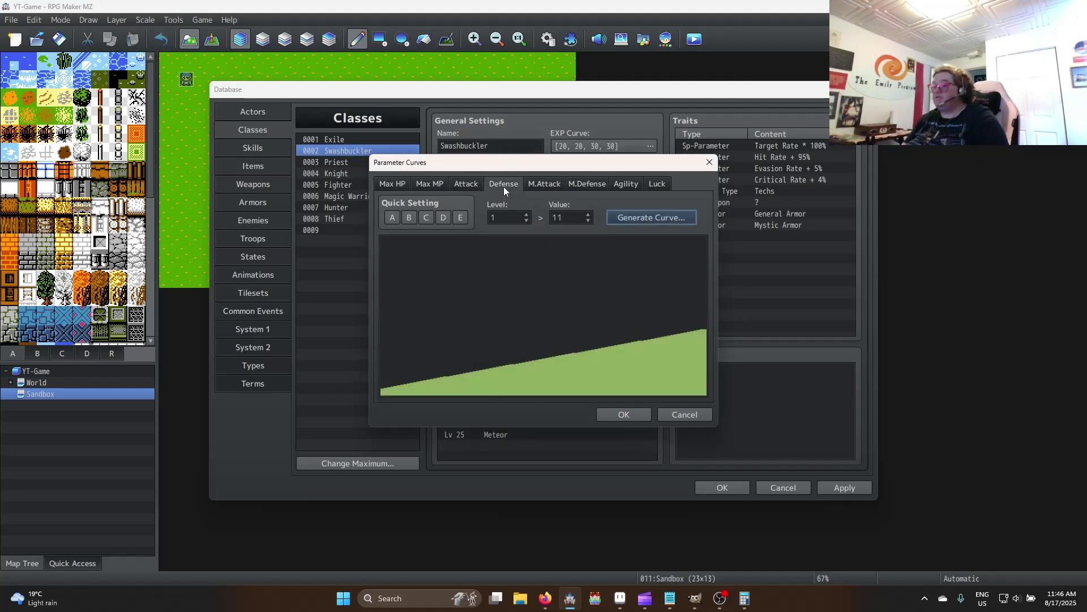
double_click(516, 216)
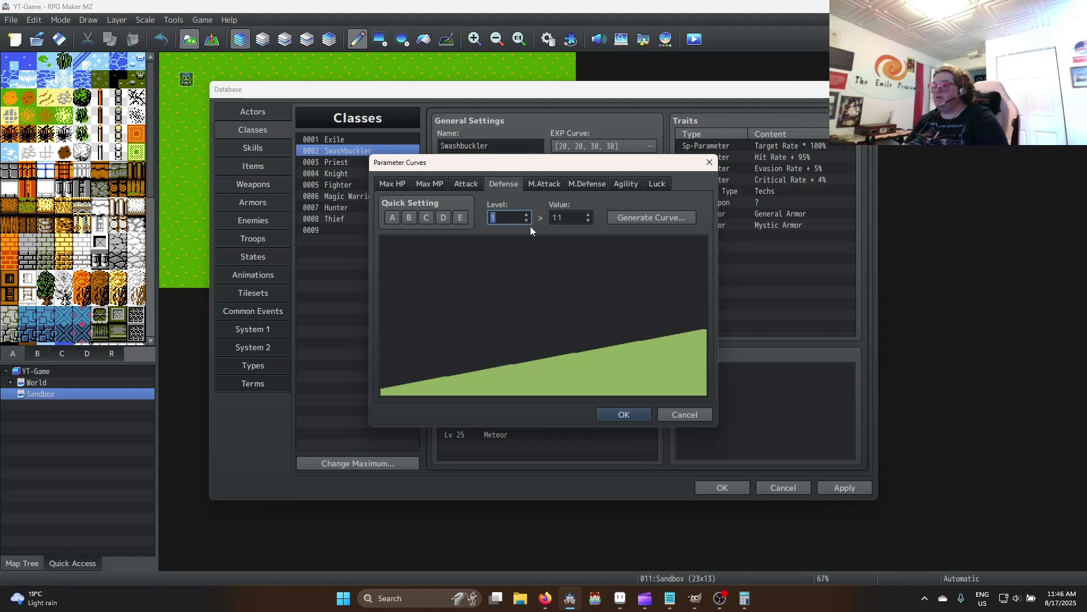
click(469, 185)
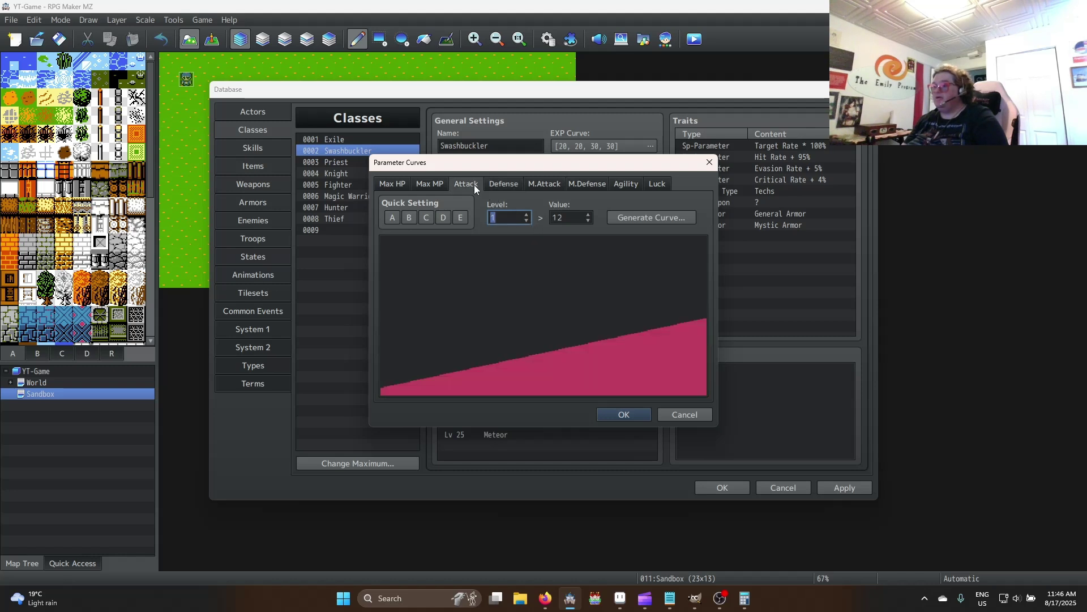
key(Tab)
text(15)
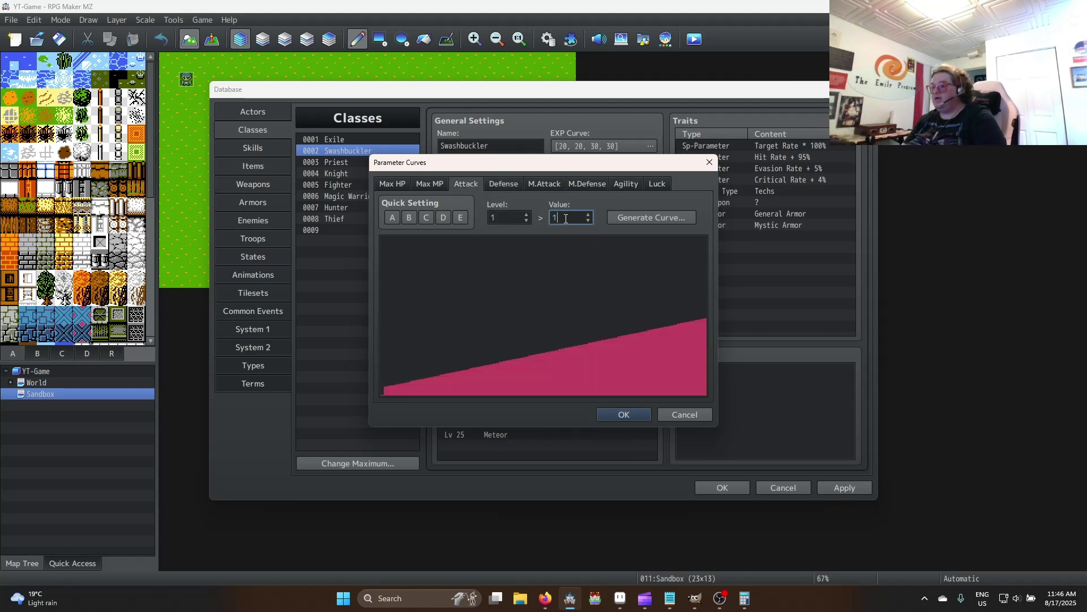
Set the Swashbuckler's level 1 Defense value to 13 and go through the M.Attack and M.Defense curves
click(514, 188)
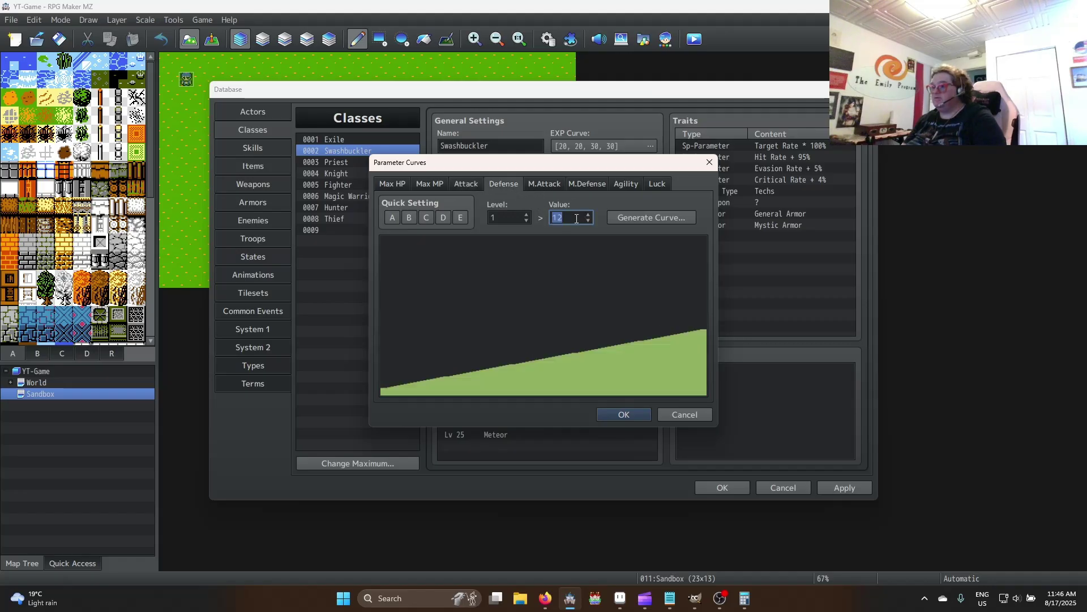
click(549, 186)
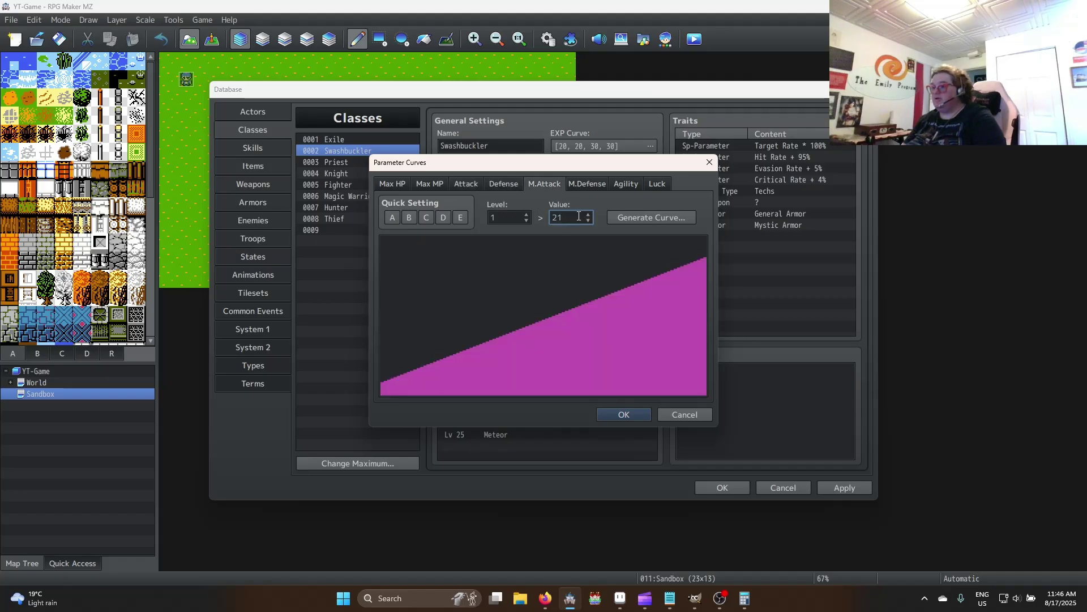
click(513, 185)
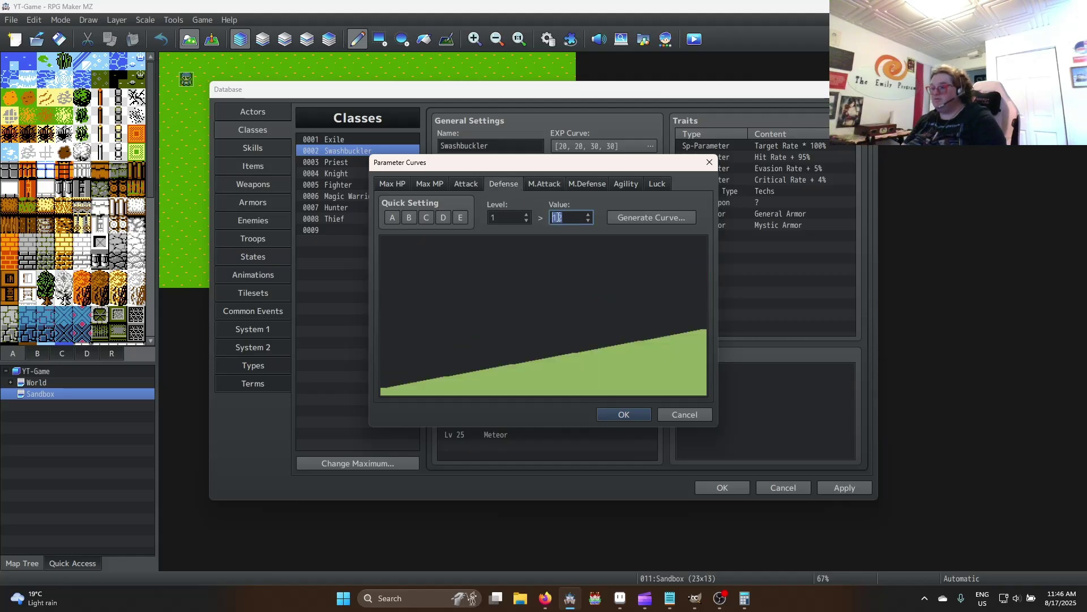
click(585, 185)
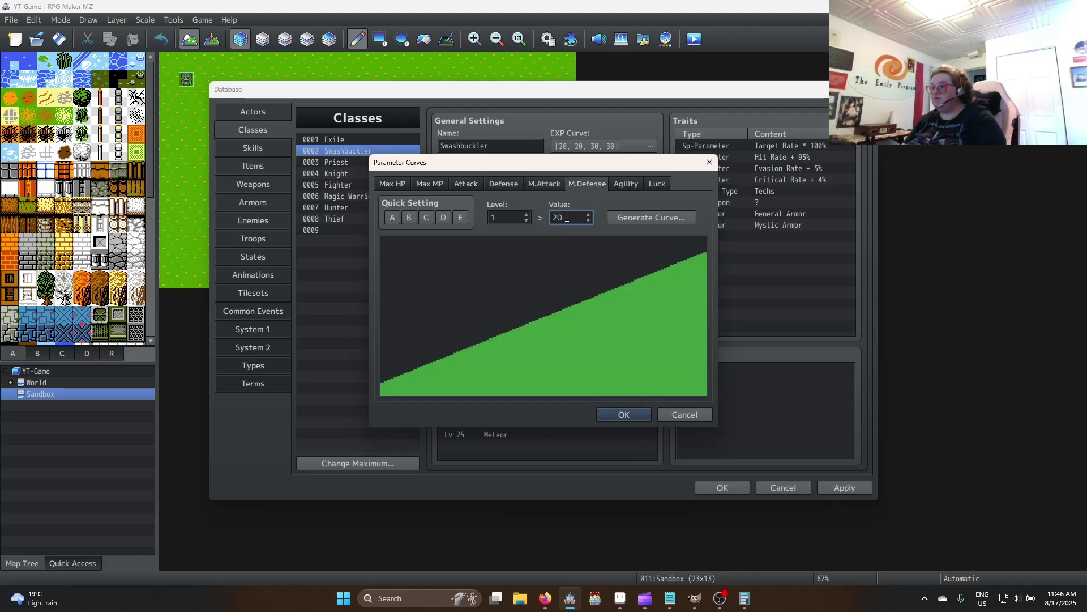
Set the Swashbuckler's level 1 Agility value to 30 and bring up the Luck curve
click(626, 183)
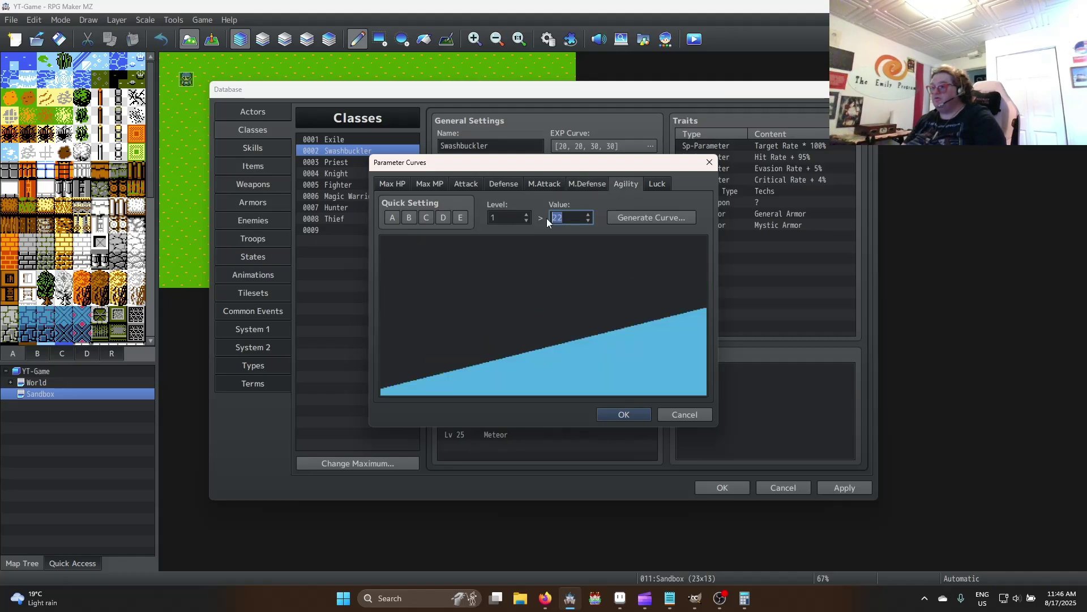
text(16)
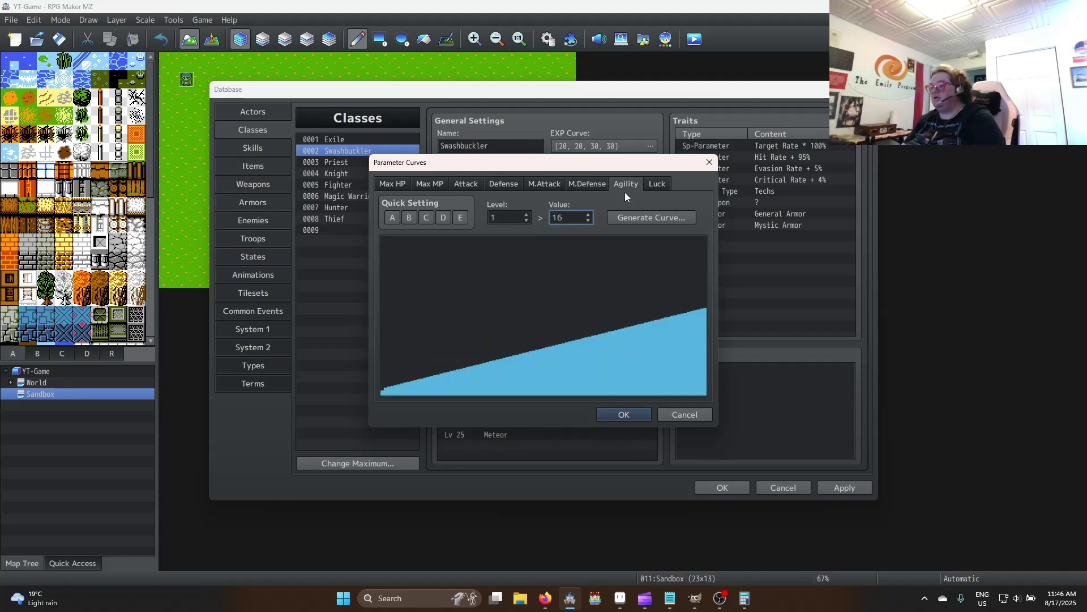
text(20)
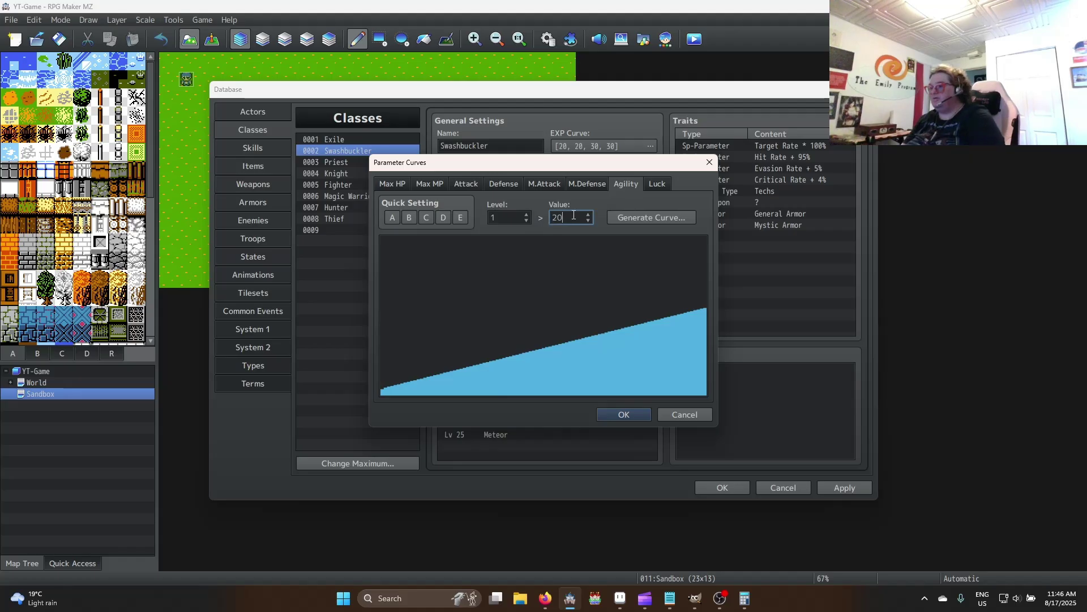
text(30)
click(658, 185)
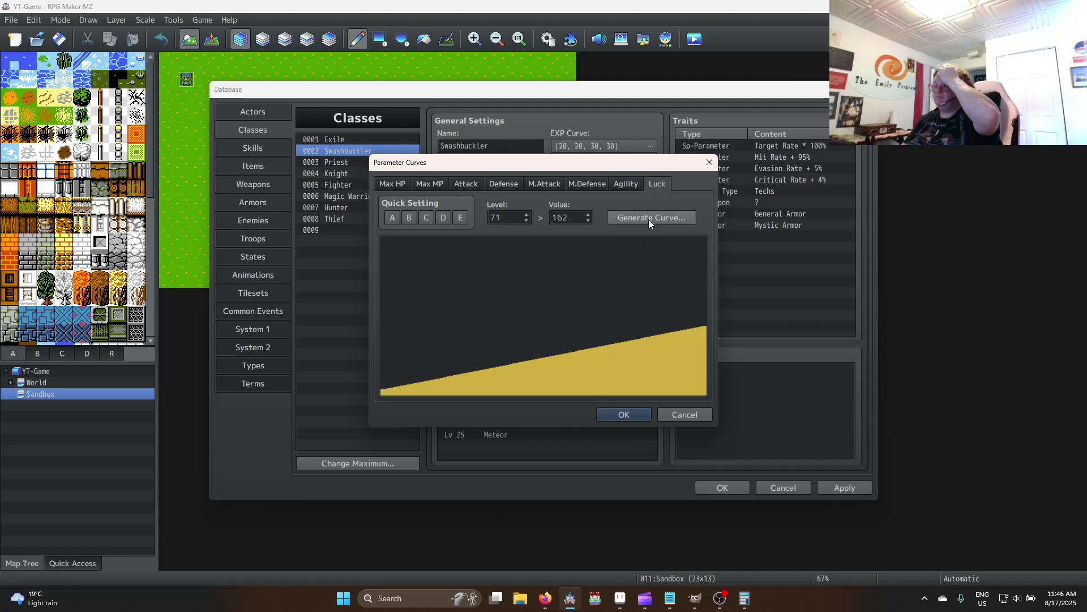
Return the curve level to 1 and enter 27 as the level 1 endpoint for generating the Max HP curve
click(511, 182)
double_click(502, 214)
text(1)
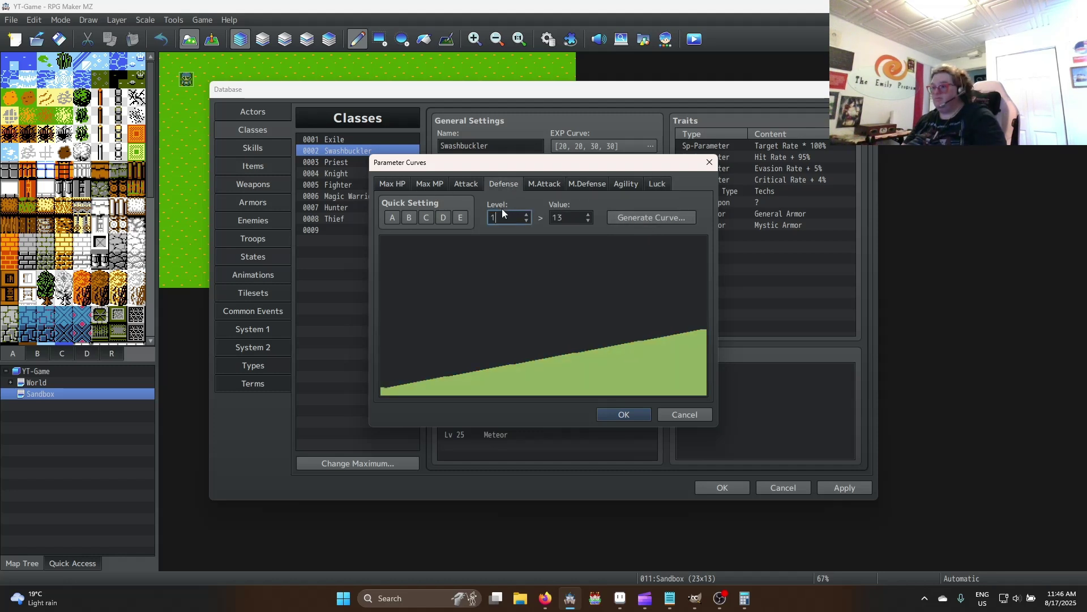
click(397, 182)
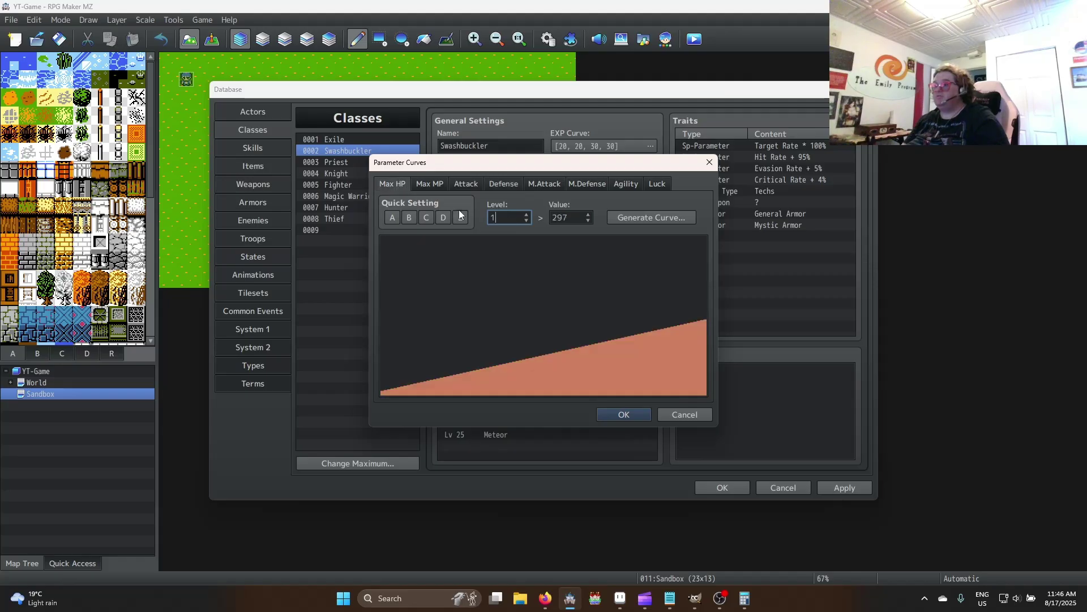
click(651, 220)
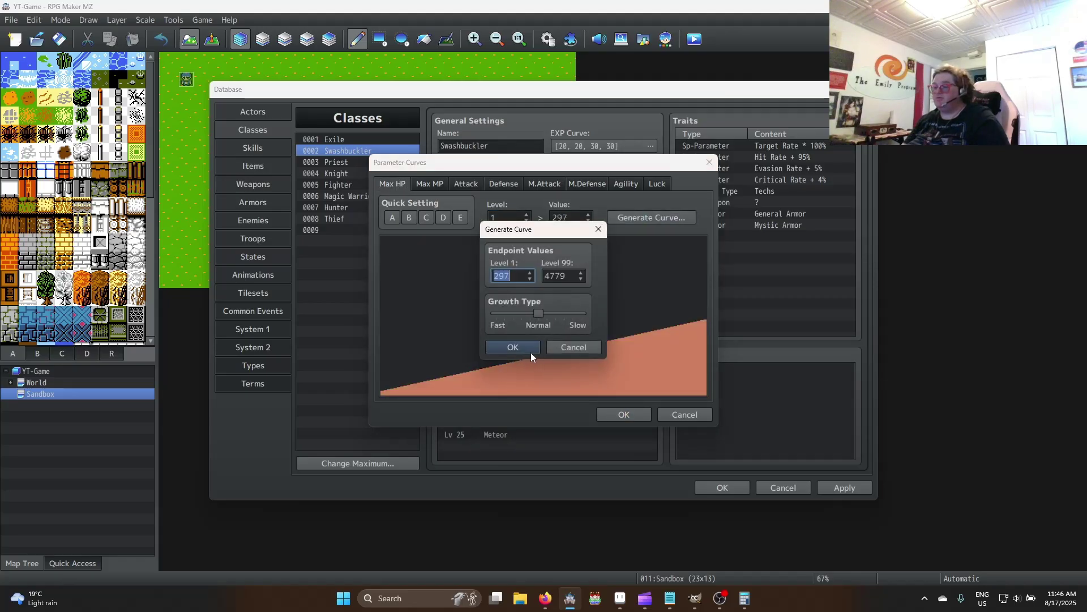
text(27)
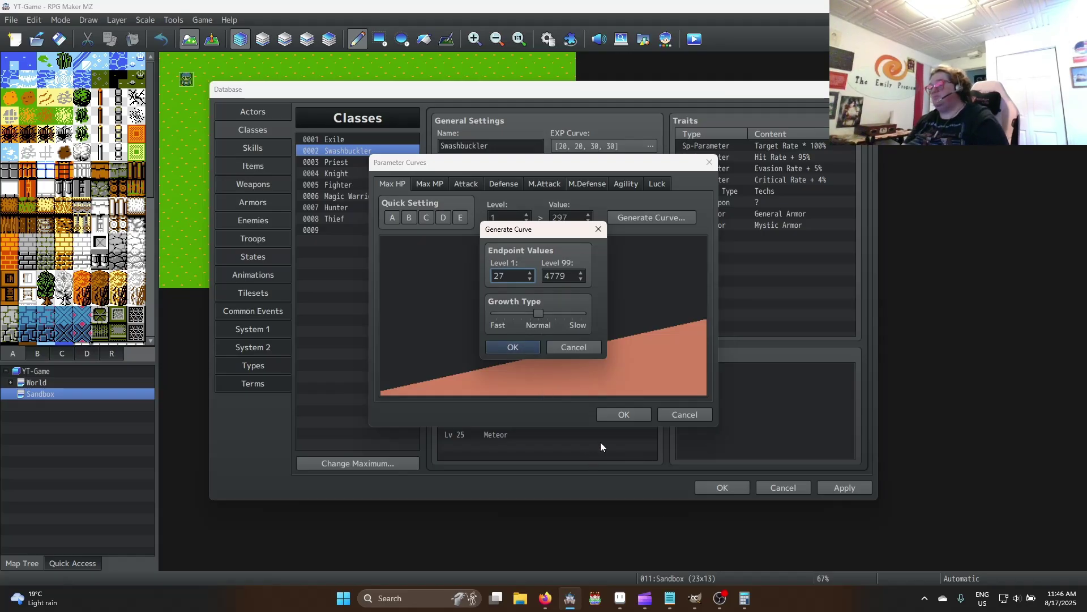
Switch to Calculator and compute 5 × 98
click(745, 598)
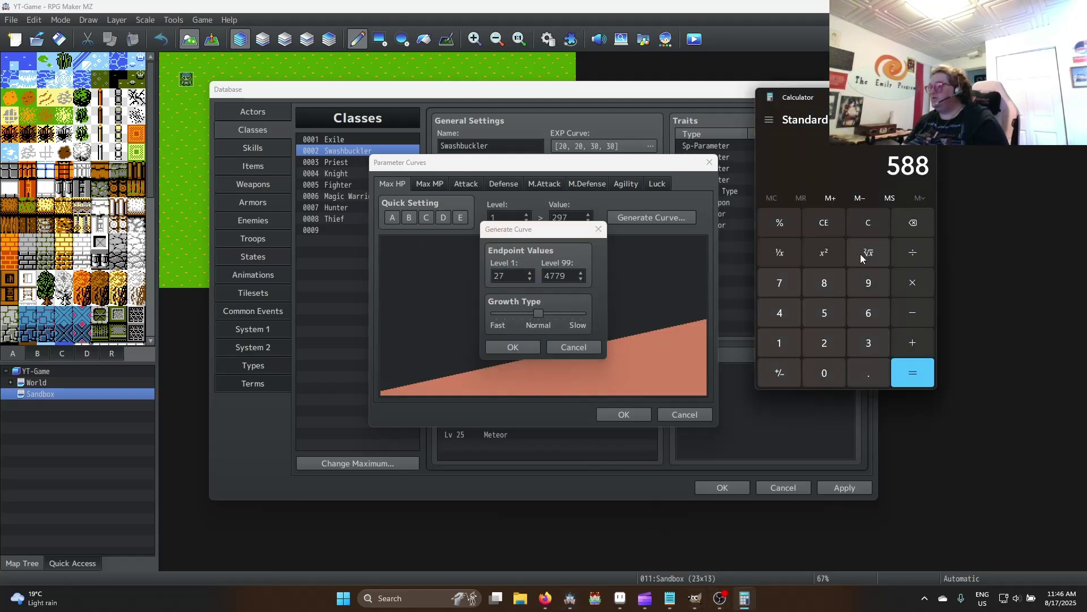
click(875, 226)
click(825, 313)
click(917, 249)
click(850, 283)
click(867, 224)
click(825, 313)
click(913, 283)
click(868, 282)
click(825, 283)
click(913, 372)
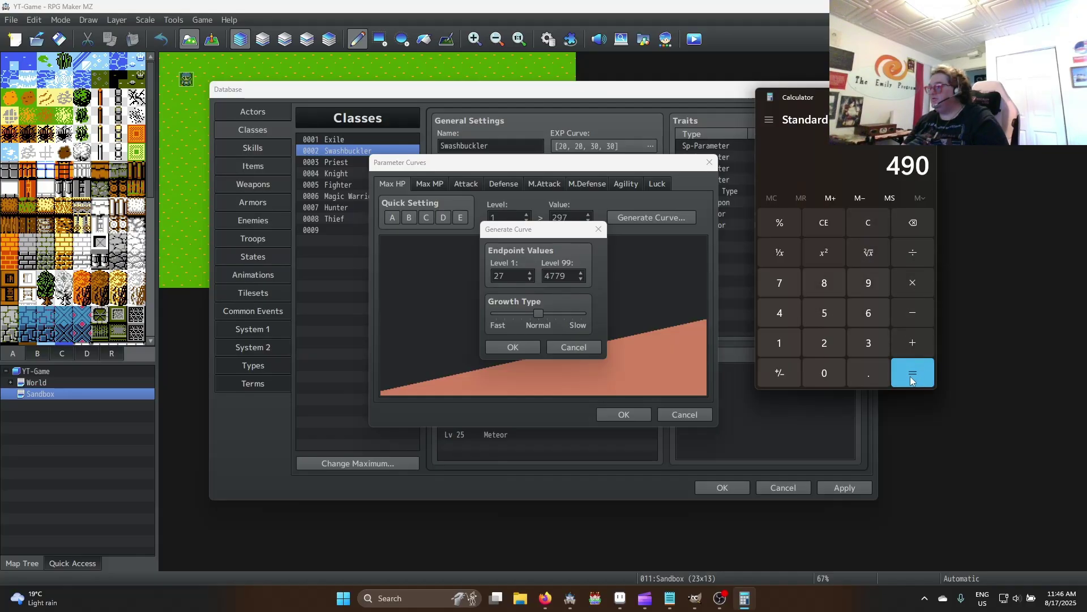
Set the level 99 endpoint to 490 and generate the Swashbuckler's Max HP curve
double_click(568, 276)
text(490)
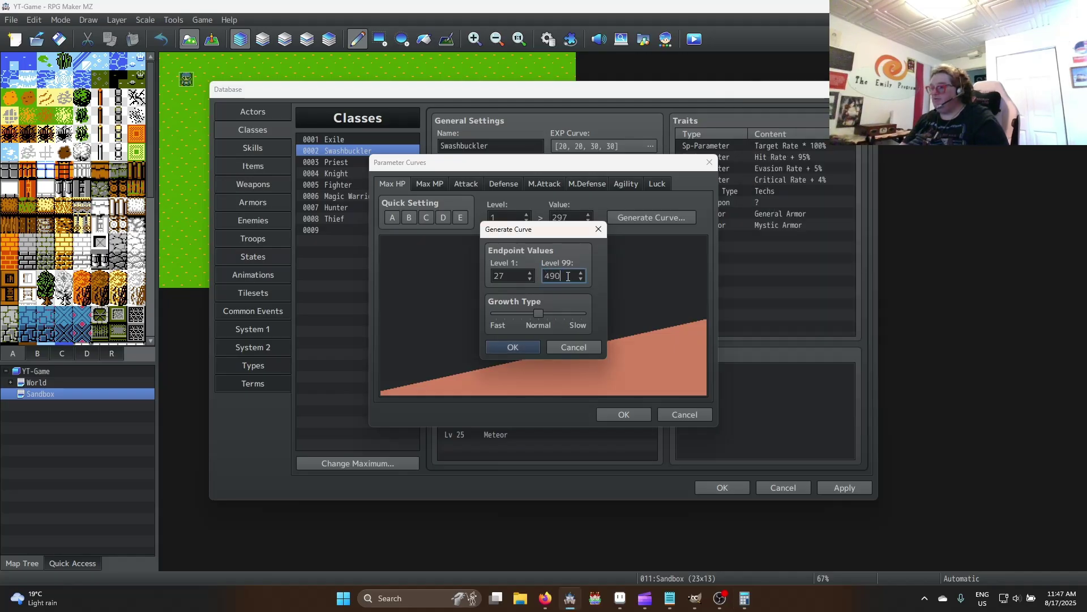
click(532, 346)
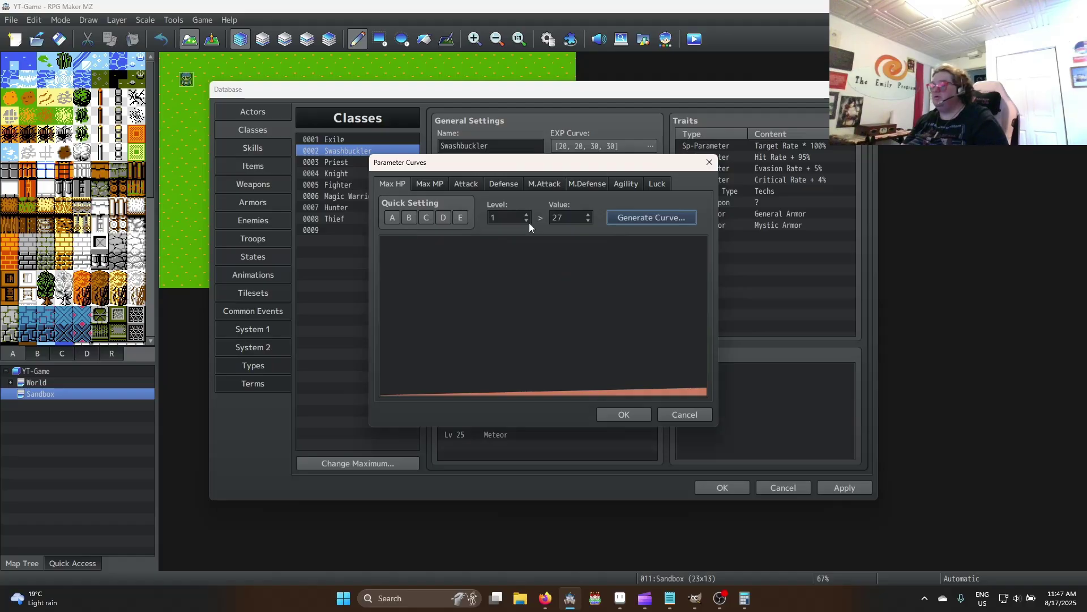
click(428, 187)
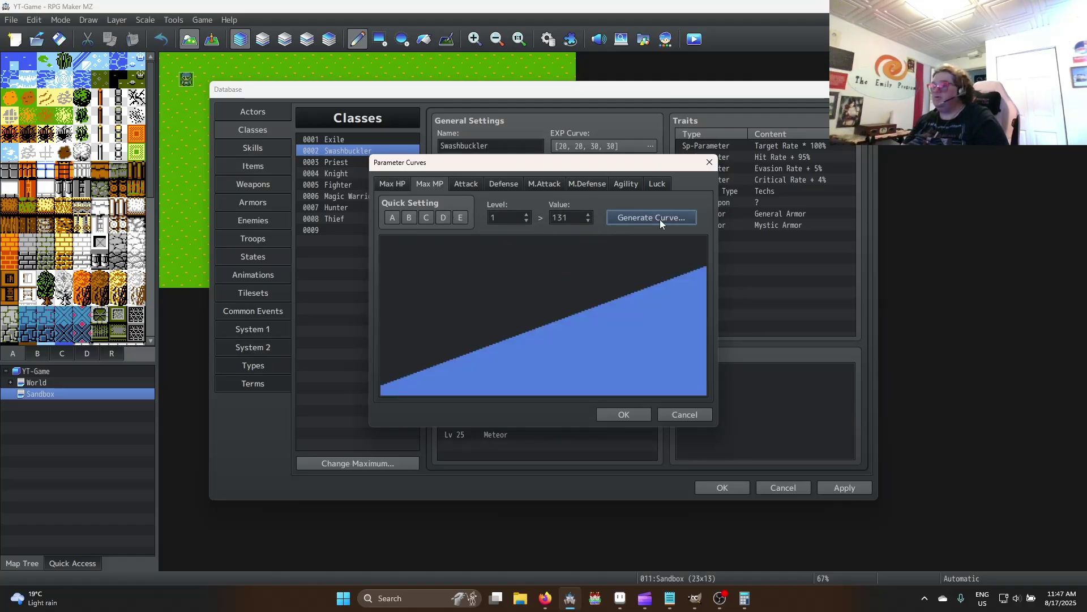
click(660, 219)
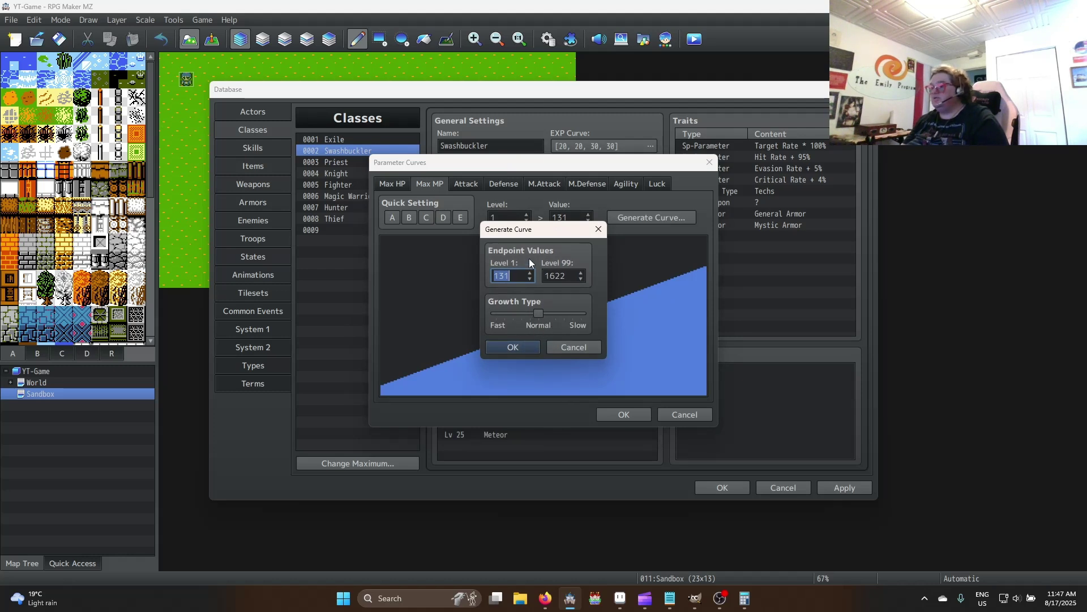
click(589, 347)
click(558, 184)
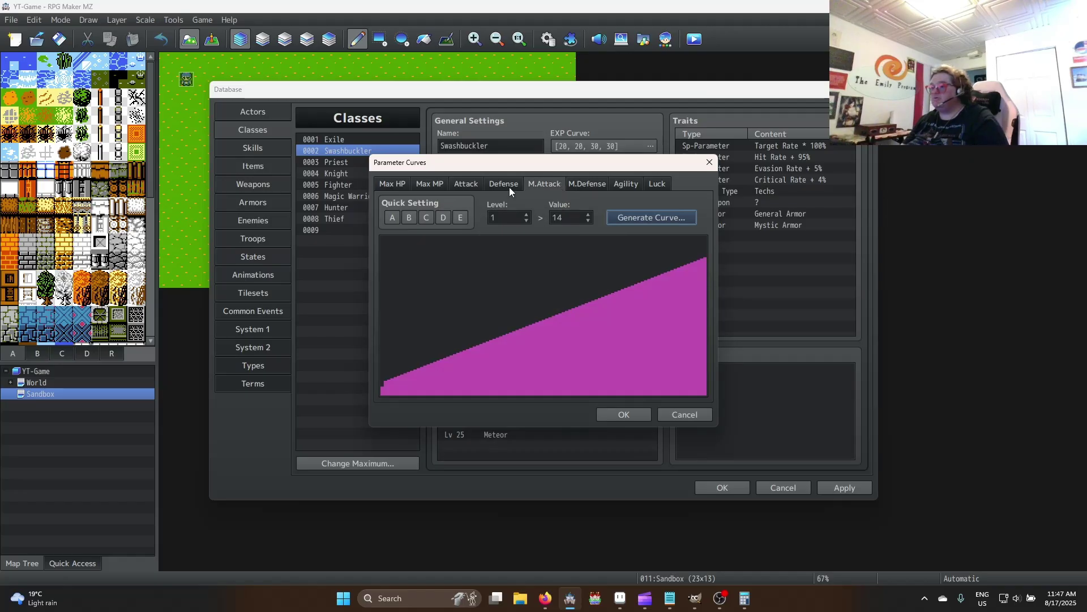
Start generating the Max MP curve and enter 36 as its level 1 endpoint
click(424, 181)
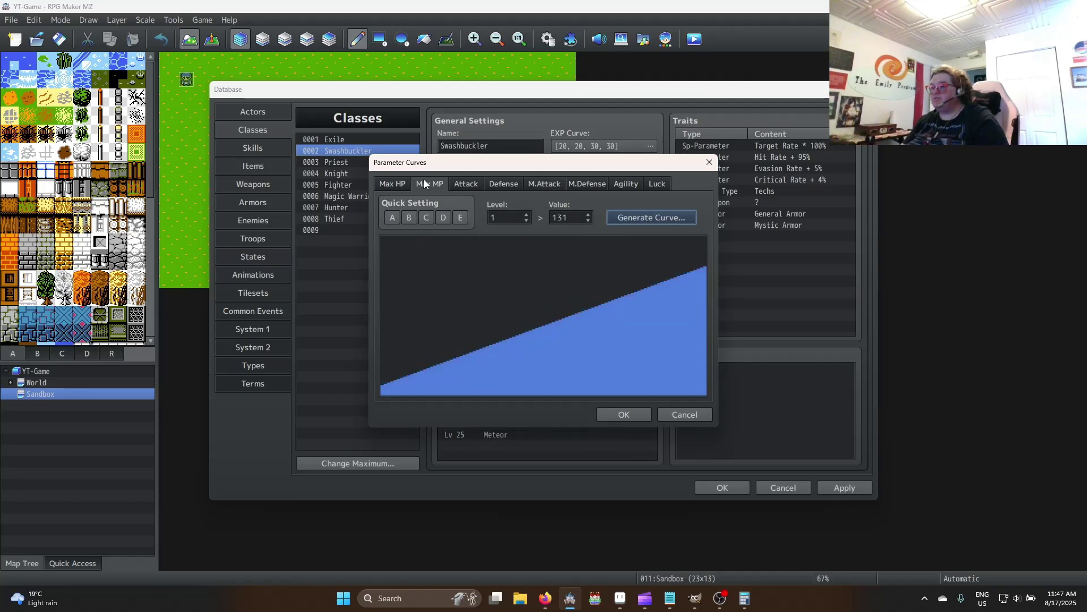
click(625, 221)
text(36)
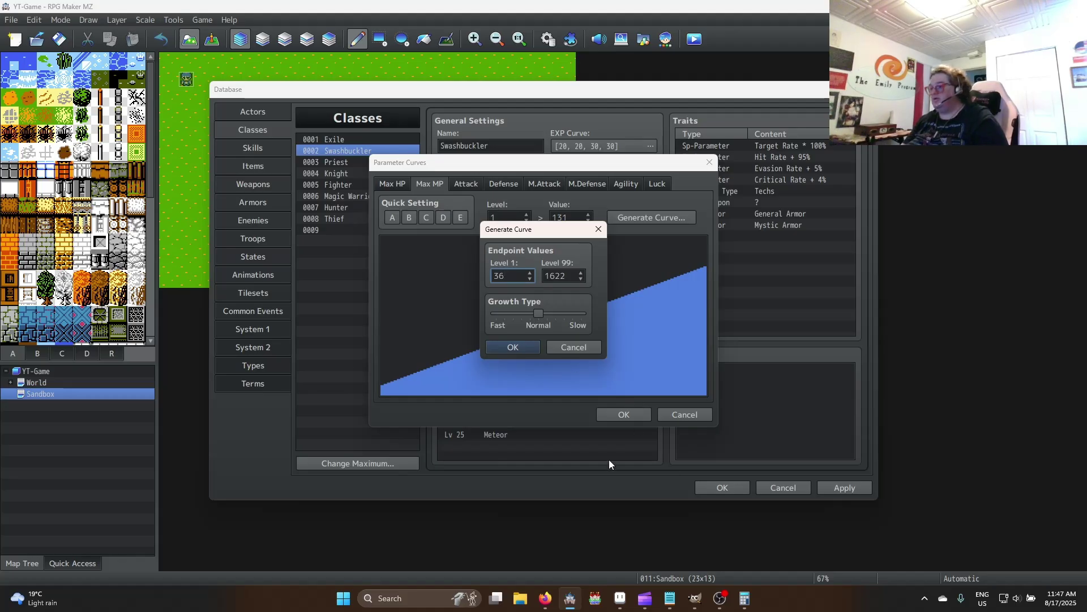
Switch to Calculator and compute 98 × 7
click(744, 598)
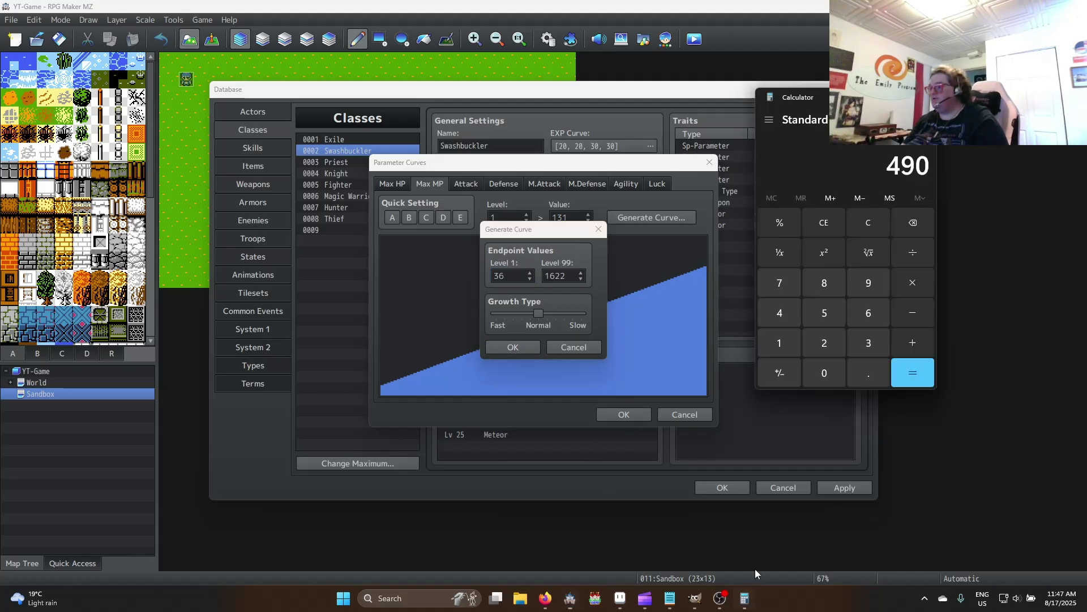
click(869, 225)
click(869, 282)
click(825, 283)
click(913, 283)
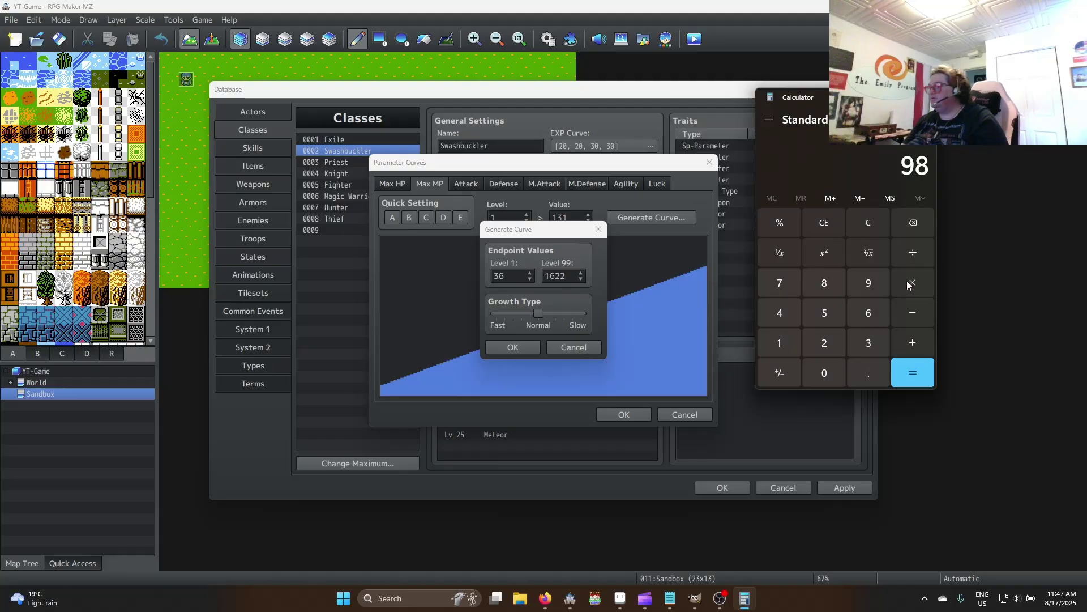
click(787, 283)
click(917, 371)
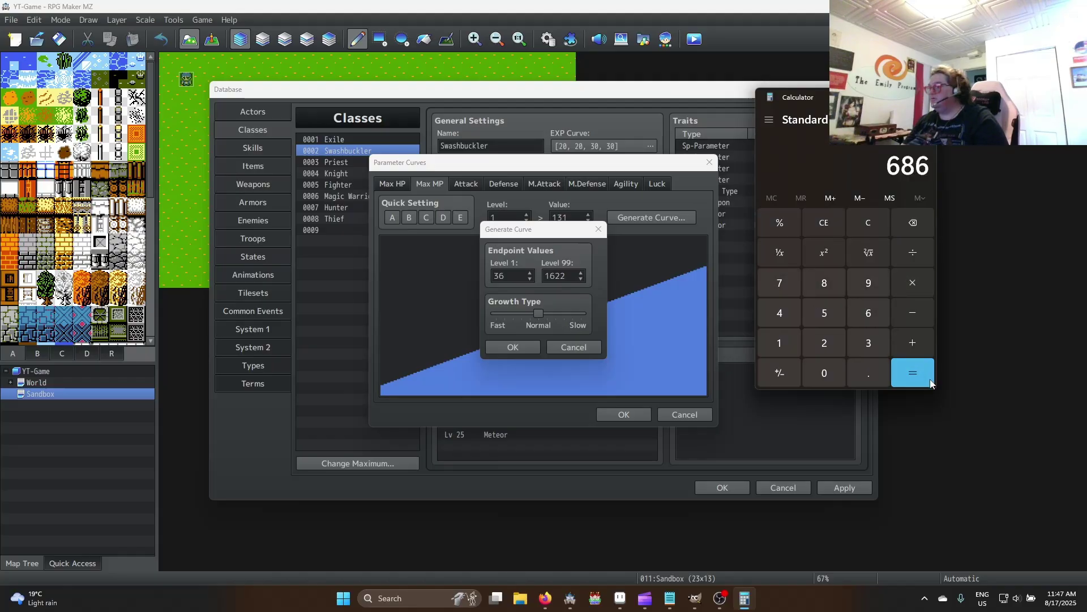
Back in RPG Maker MZ, set the level 99 endpoint to 686 and generate the Max MP curve
double_click(572, 281)
text(686)
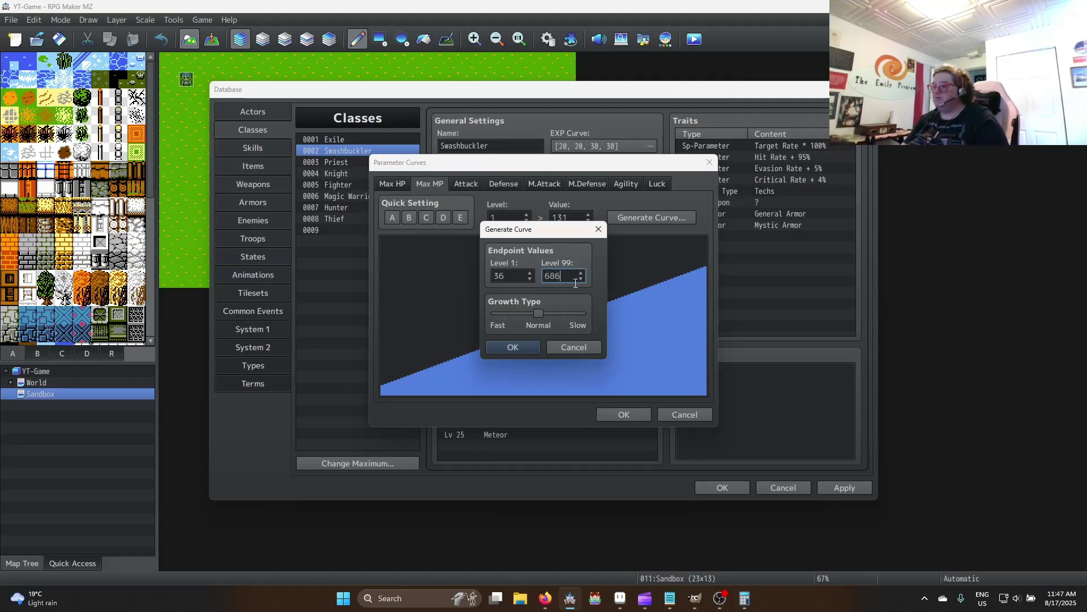
click(534, 348)
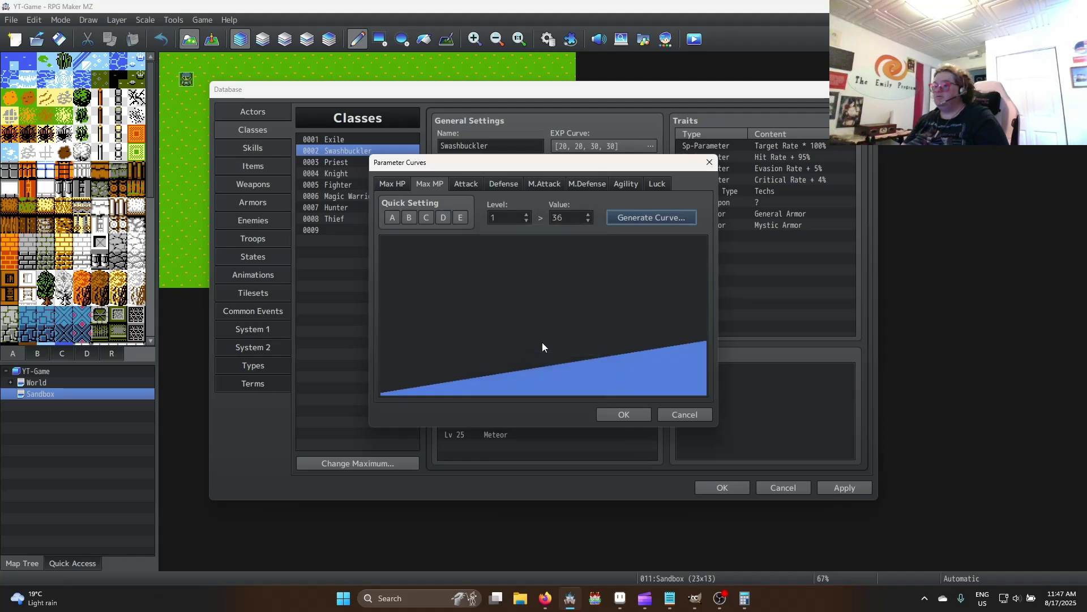
Generate flat Attack and Defense curves by setting their level 99 endpoints to 15 and 13
click(462, 182)
click(657, 218)
key(Tab)
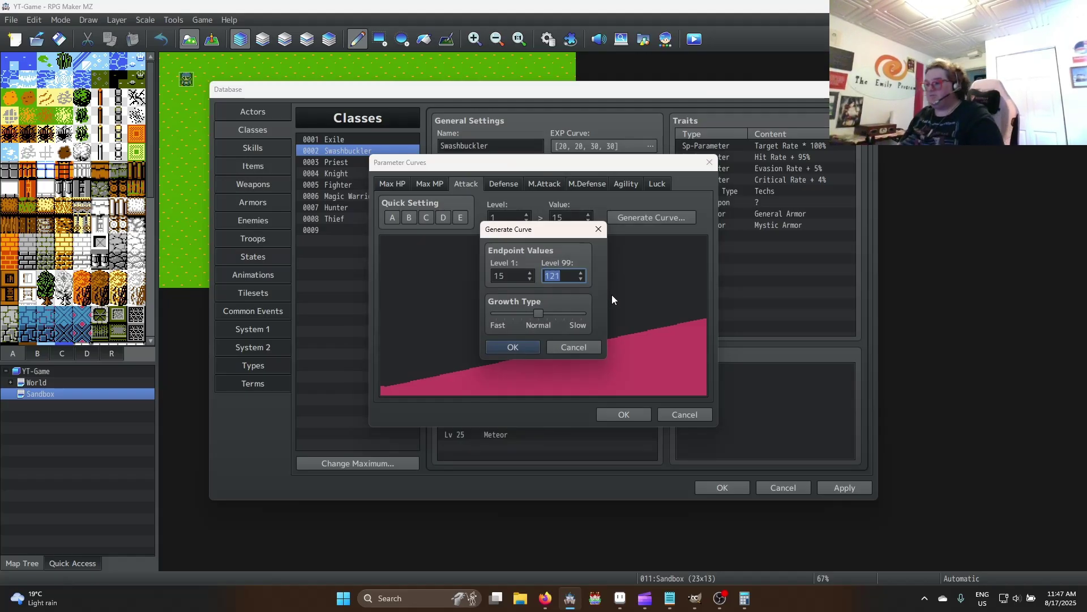
click(530, 347)
click(516, 185)
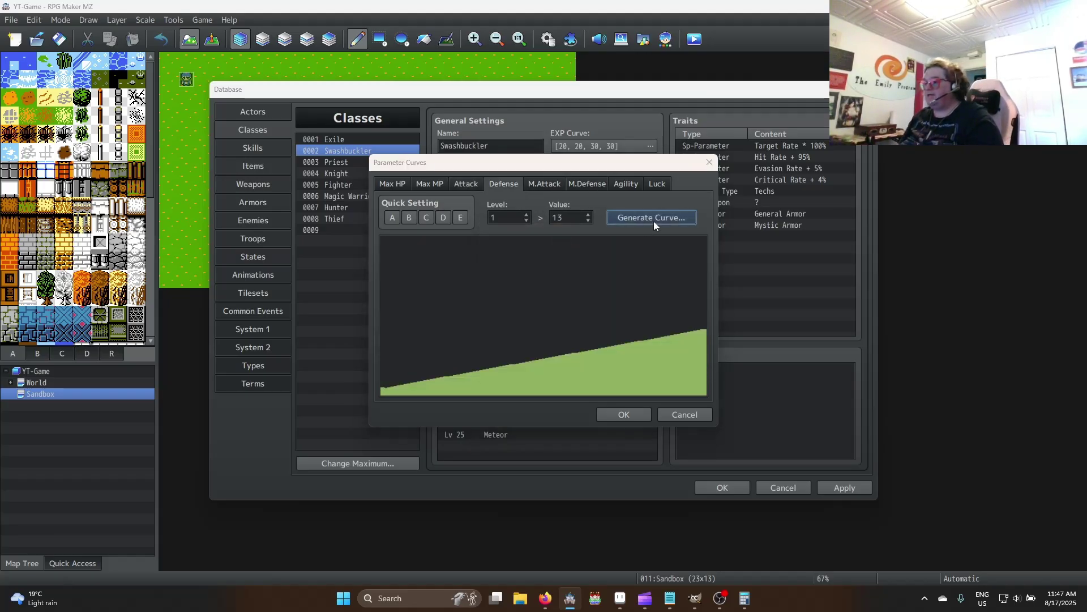
click(654, 218)
key(Tab)
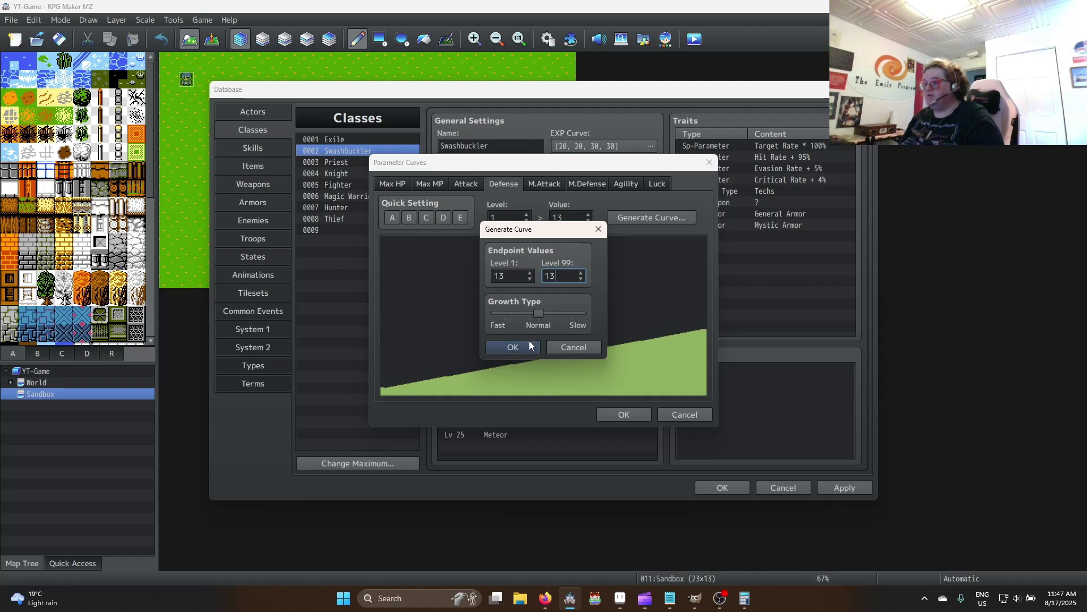
click(529, 342)
Generate flat M.Attack and M.Defense curves by setting their level 99 endpoints to 14 and 12
click(545, 185)
click(657, 217)
key(Tab)
text(14)
click(529, 344)
click(578, 185)
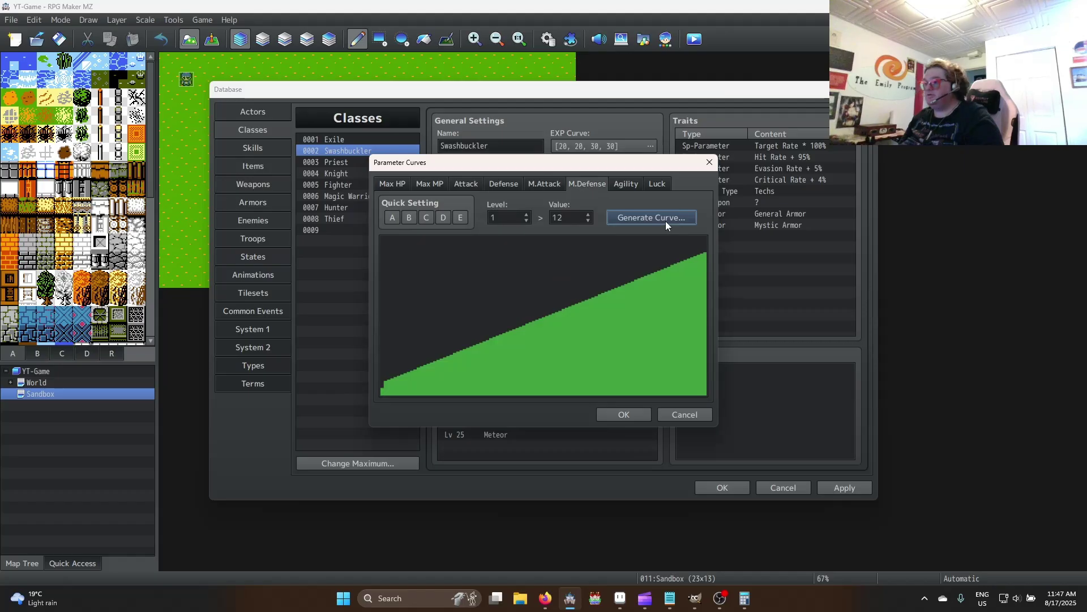
click(663, 219)
key(Tab)
click(522, 344)
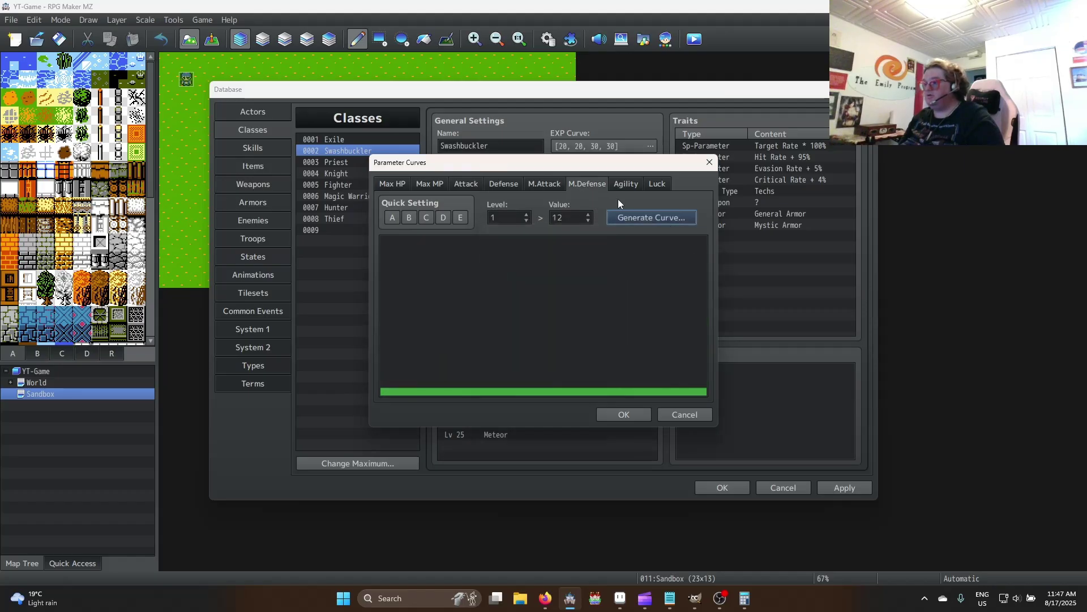
Generate a flat Agility curve with a level 99 endpoint of 30
click(626, 184)
click(657, 217)
key(Tab)
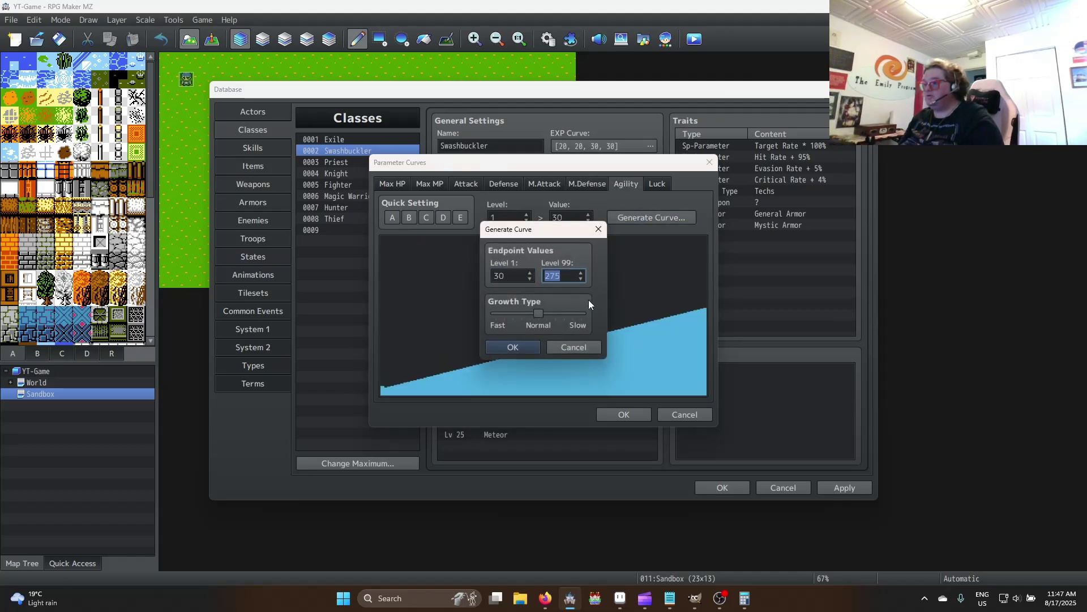
text(30)
click(512, 347)
Generate a flat Luck curve with a level 99 endpoint of 20 and accept all the parameter curves
click(656, 184)
click(646, 216)
key(Tab)
text(3)
key(BackSpace)
text(20)
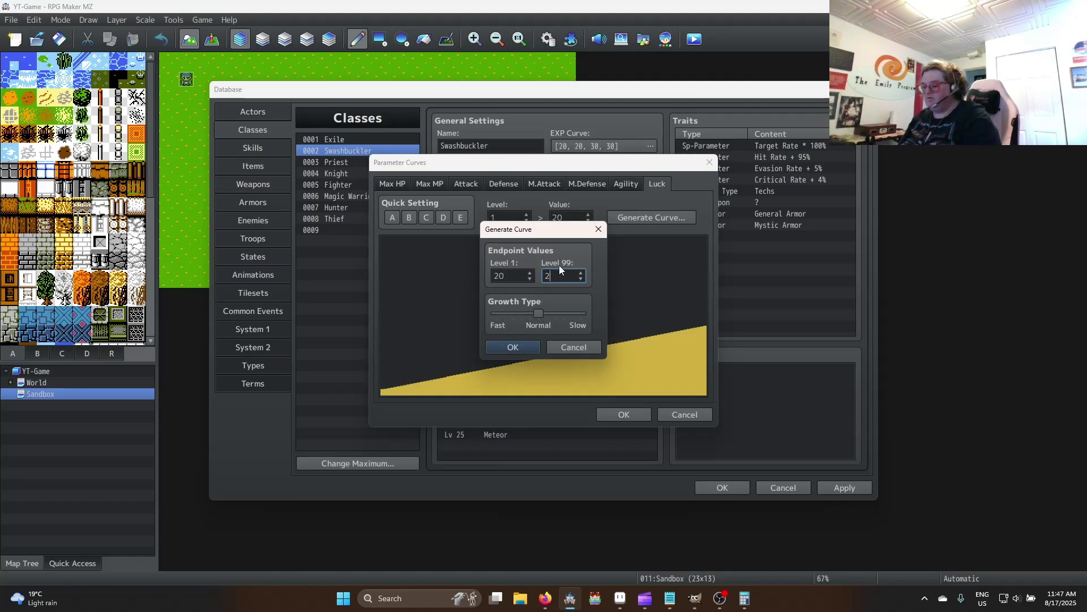
click(521, 351)
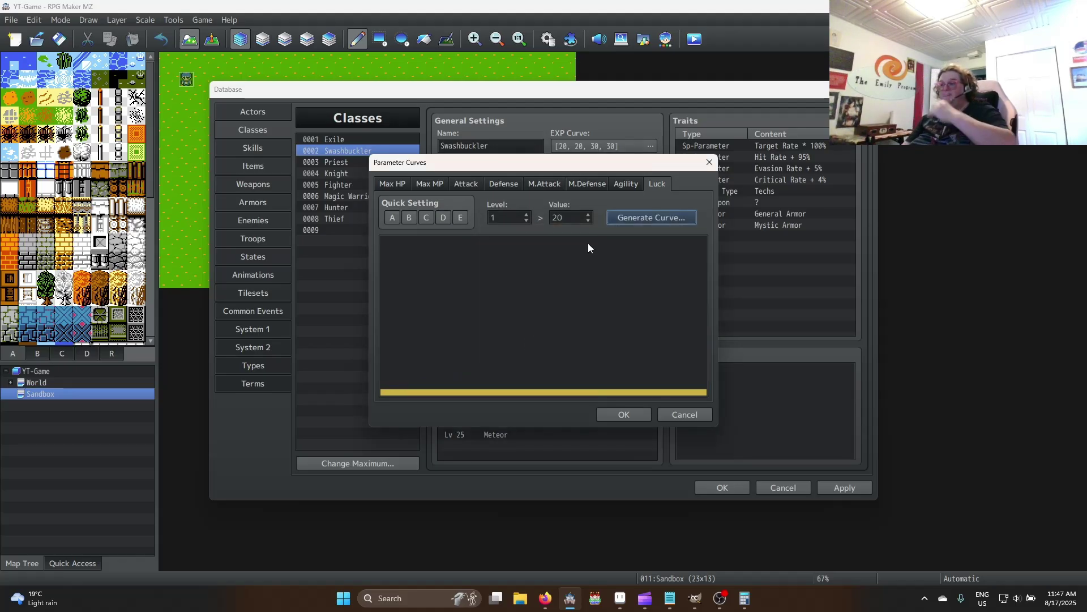
click(623, 414)
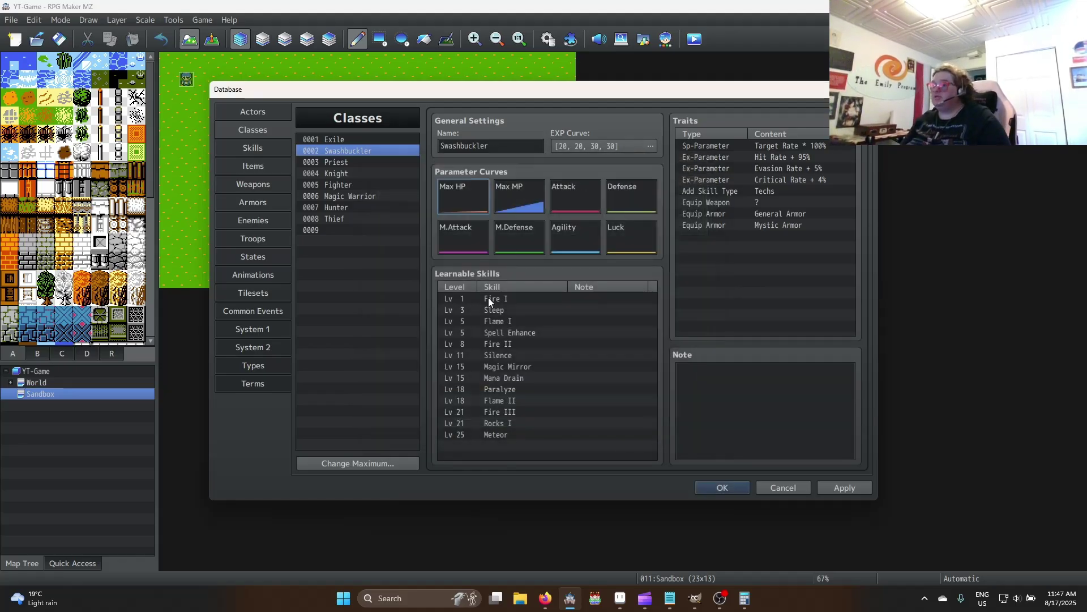
Delete all of the Swashbuckler's learnable skills, from Fire I through Meteor
shift+click(511, 434)
key(Delete)
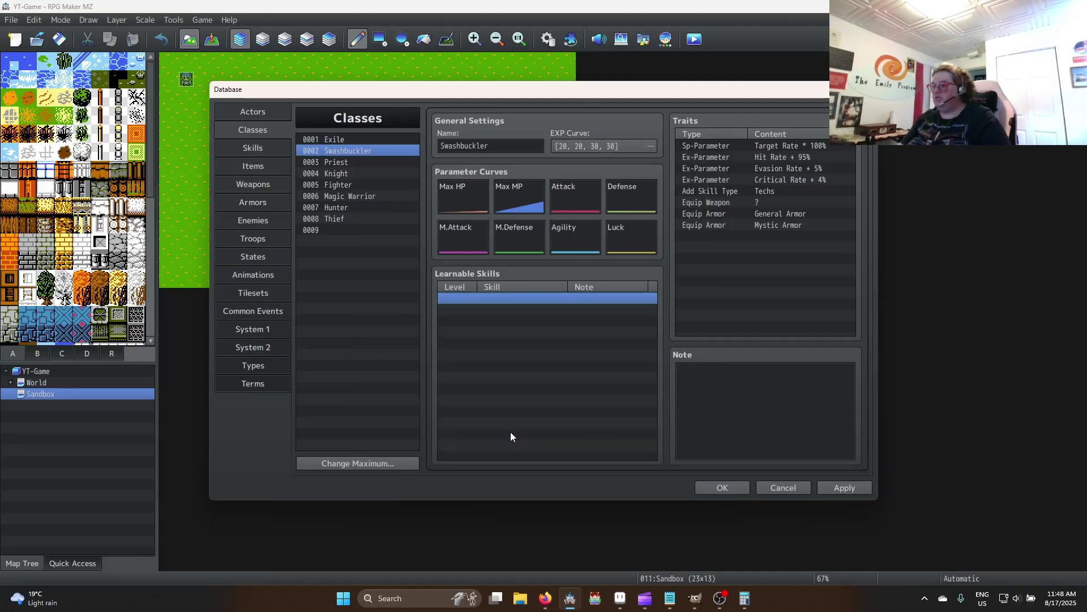
Set the Swashbuckler class's Hit Rate trait to +100%
click(818, 146)
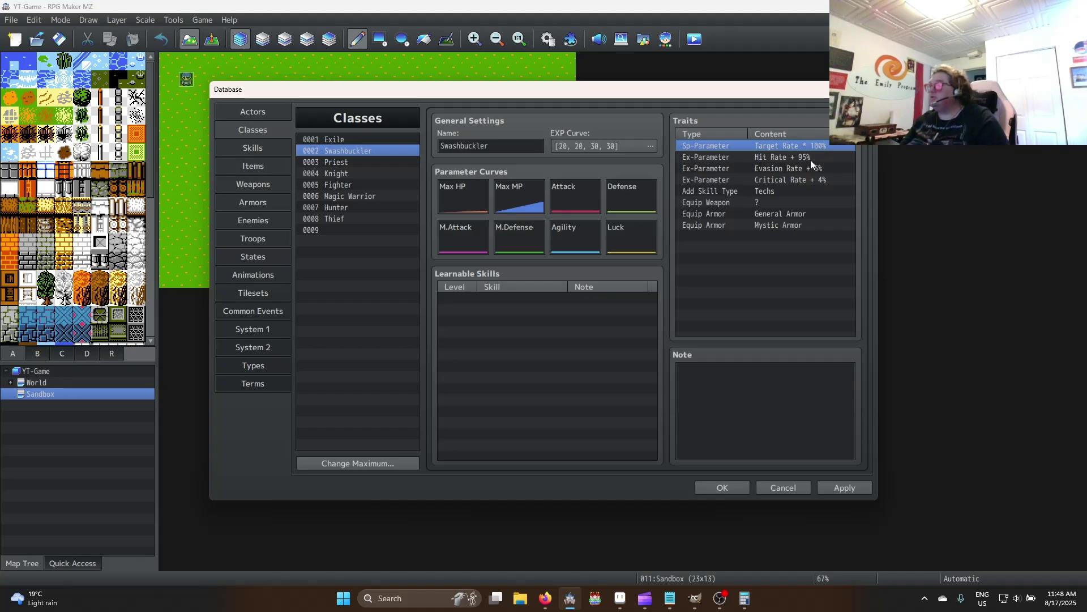
click(807, 157)
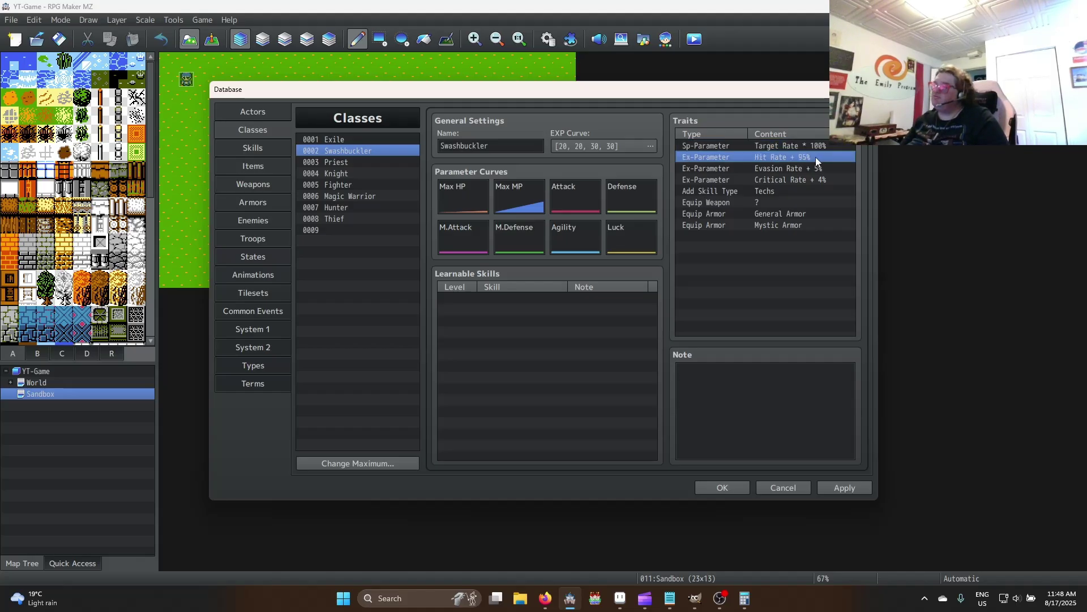
double_click(814, 157)
text(100)
click(804, 304)
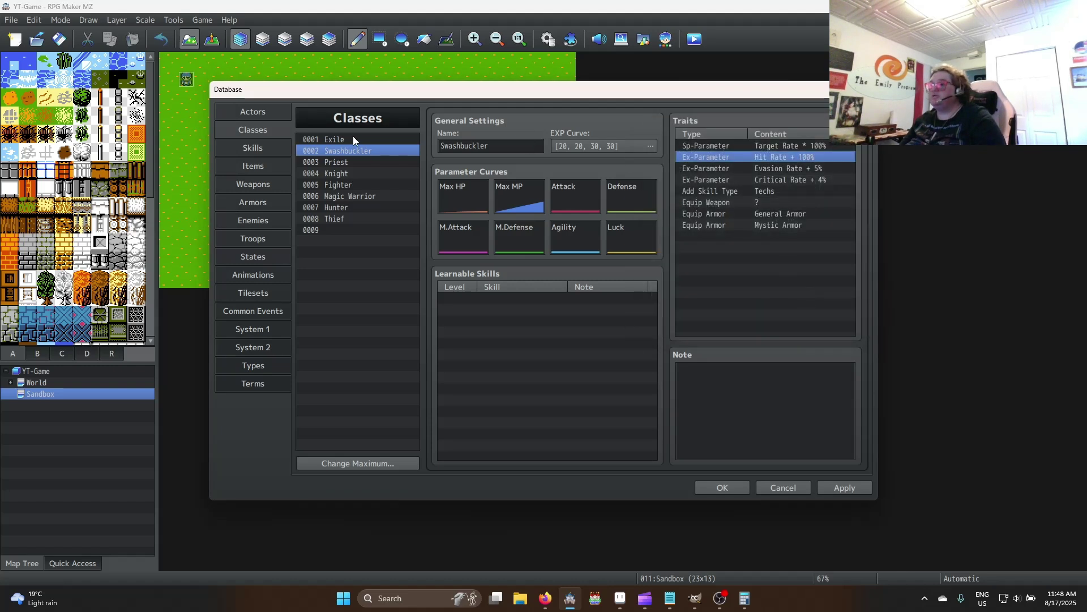
Set the Exile class's Hit Rate trait to +98%
click(384, 140)
click(799, 159)
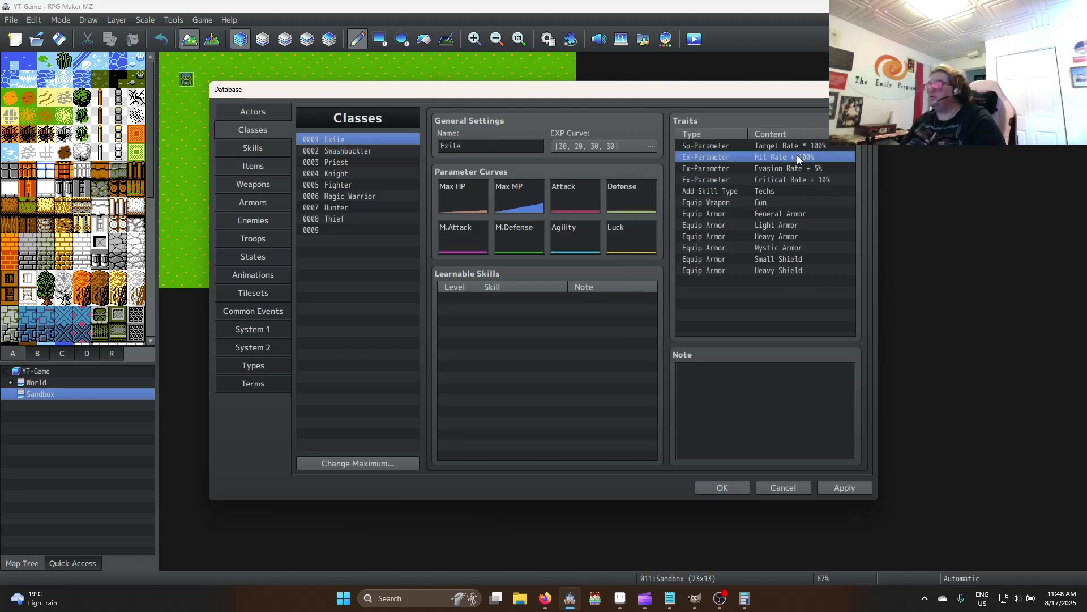
double_click(798, 158)
text(98)
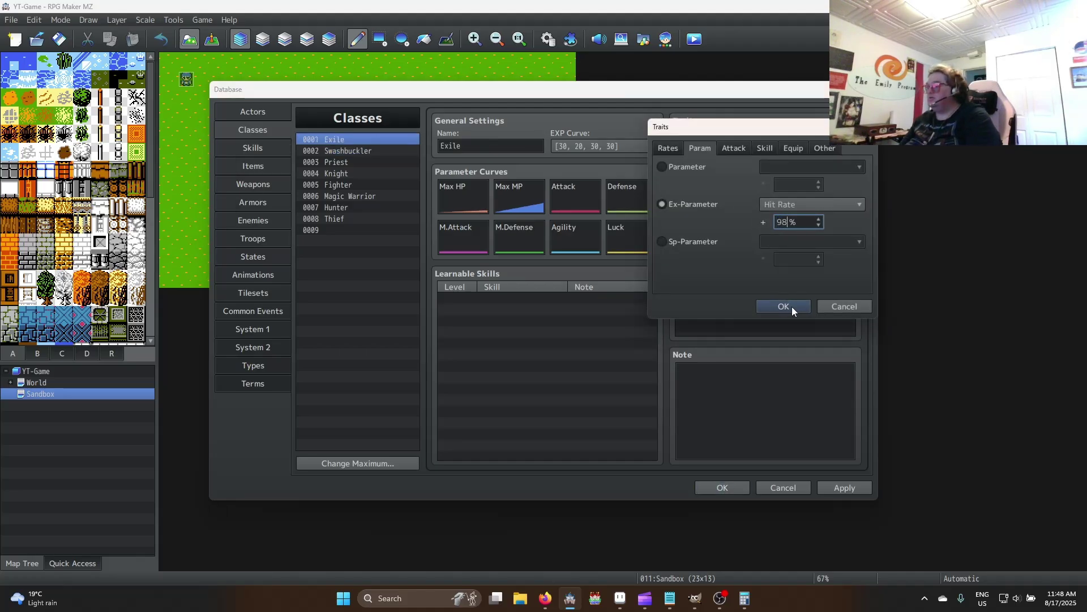
click(791, 307)
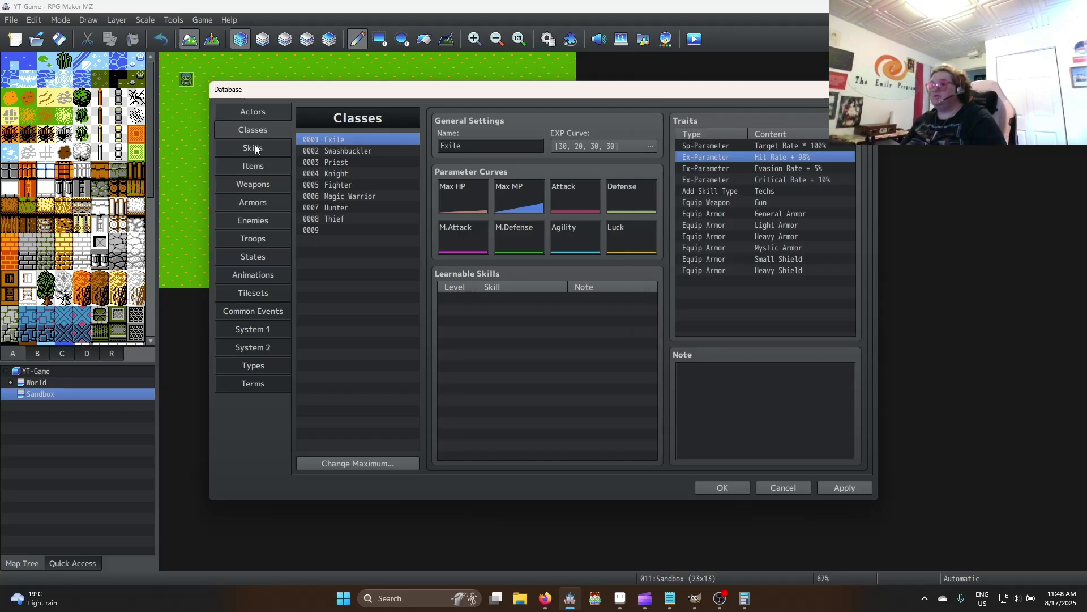
Set the Swashbuckler class's Critical Rate trait to +8%
click(368, 151)
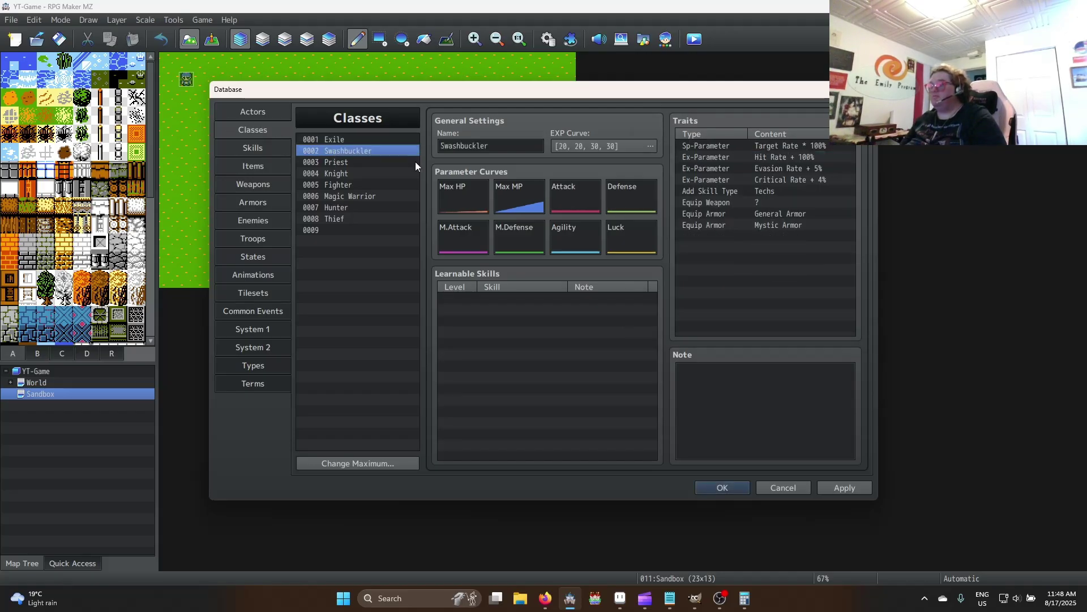
double_click(825, 181)
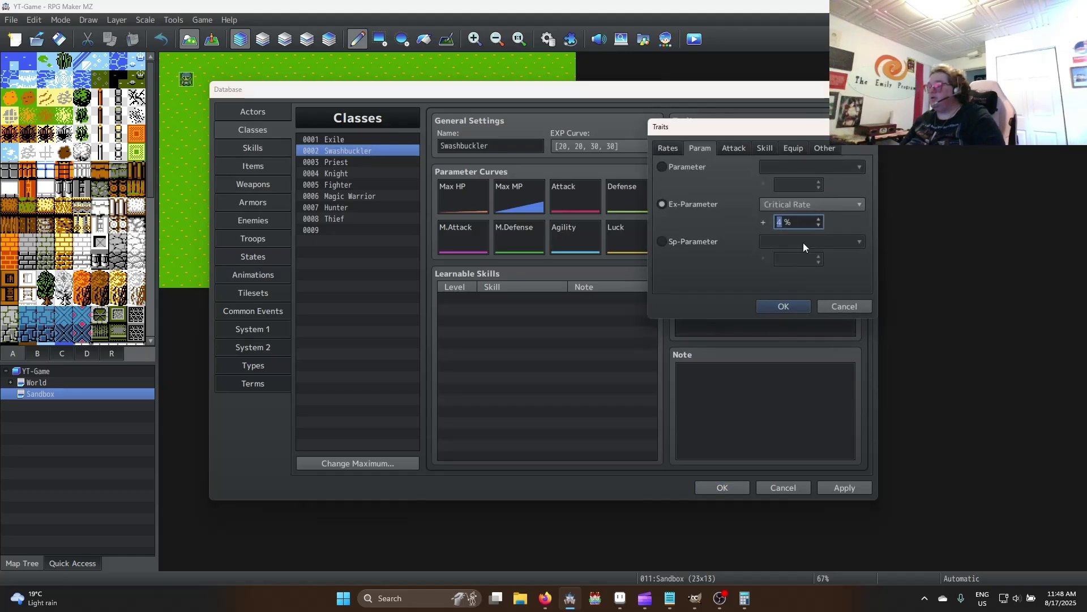
text(8)
click(796, 303)
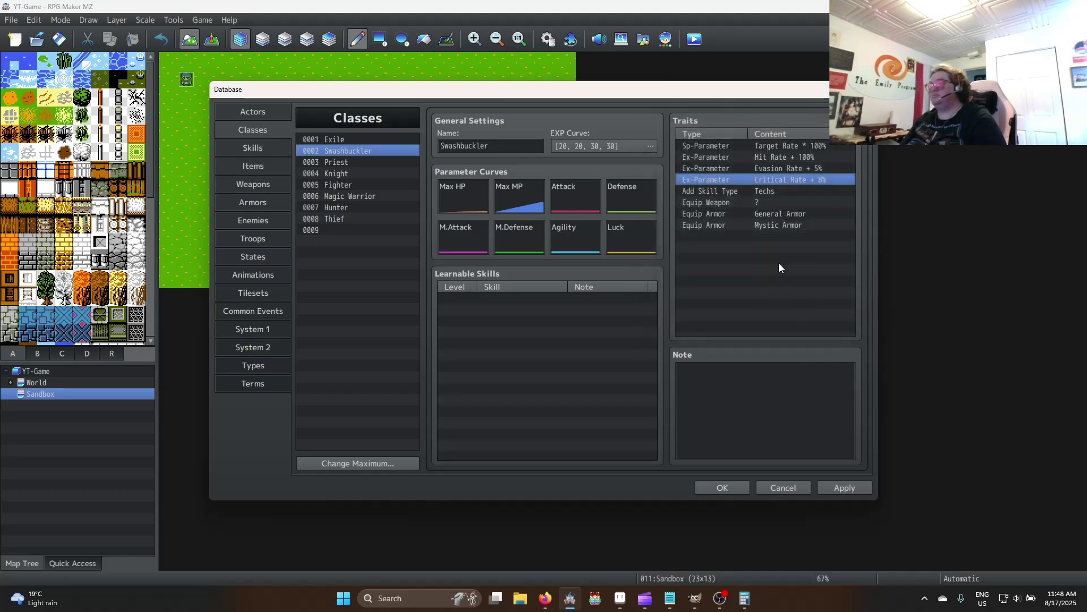
Assign Sword as the weapon type in the Swashbuckler's undefined Equip Weapon trait
click(780, 192)
click(772, 202)
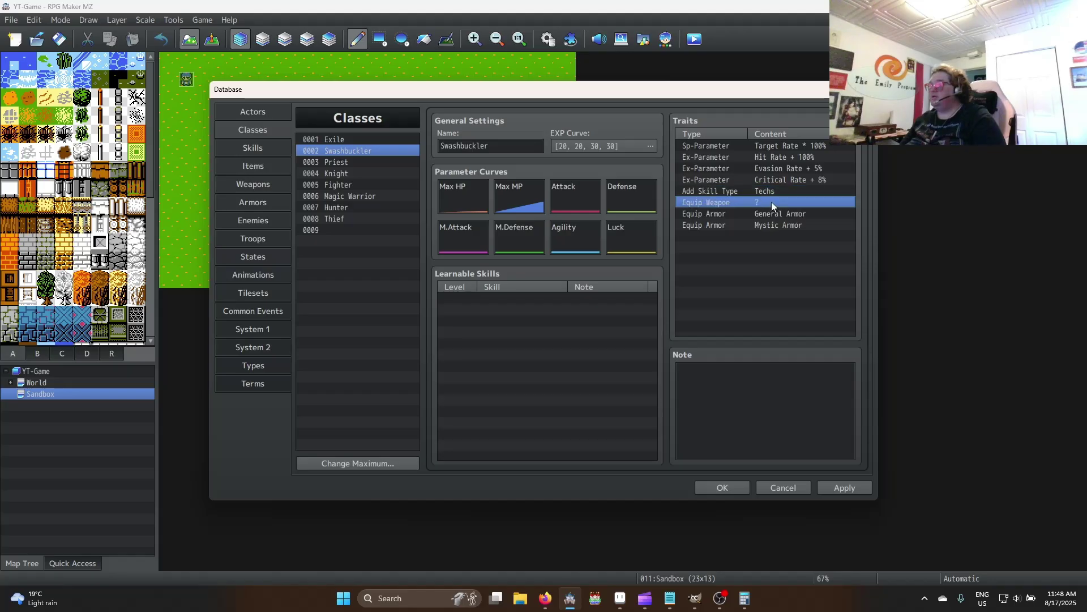
double_click(770, 203)
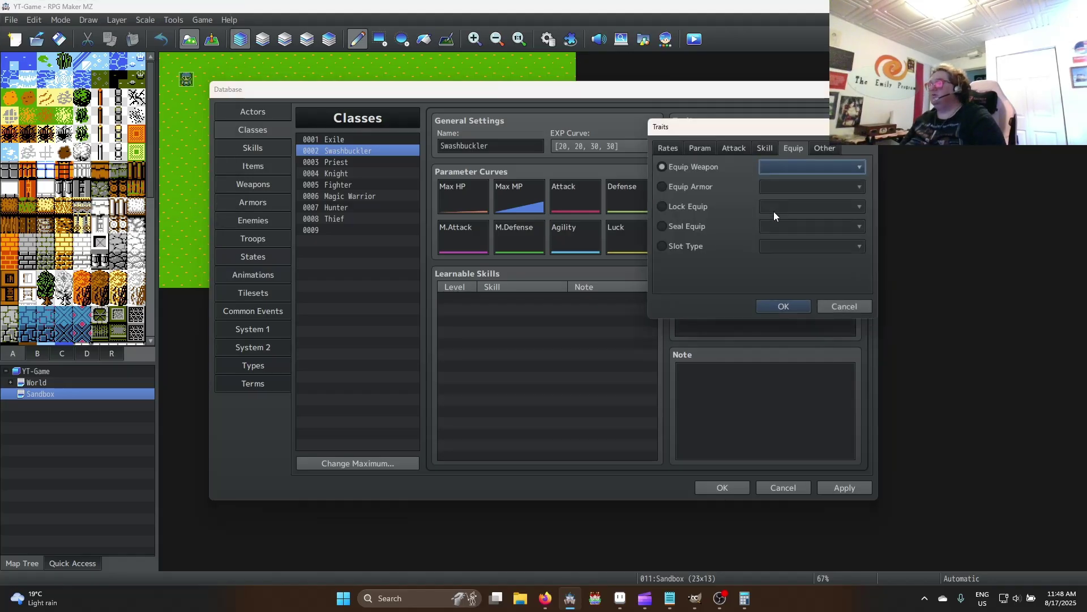
click(793, 168)
click(796, 199)
click(798, 304)
Change the Swashbuckler's Mystic Armor equip trait to Light Armor
click(784, 216)
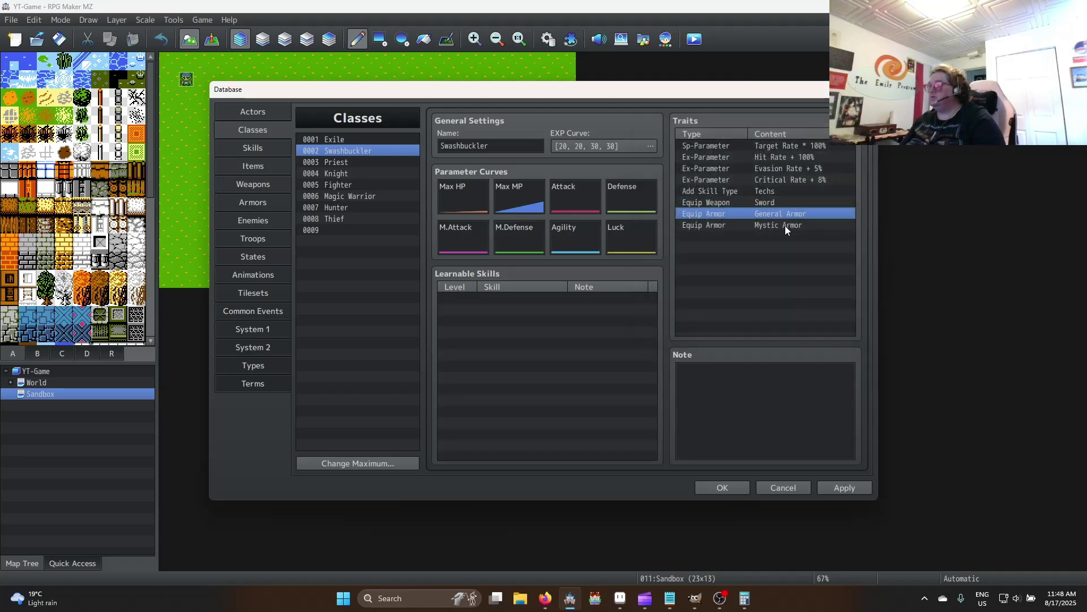
double_click(783, 224)
click(793, 187)
click(804, 229)
click(798, 305)
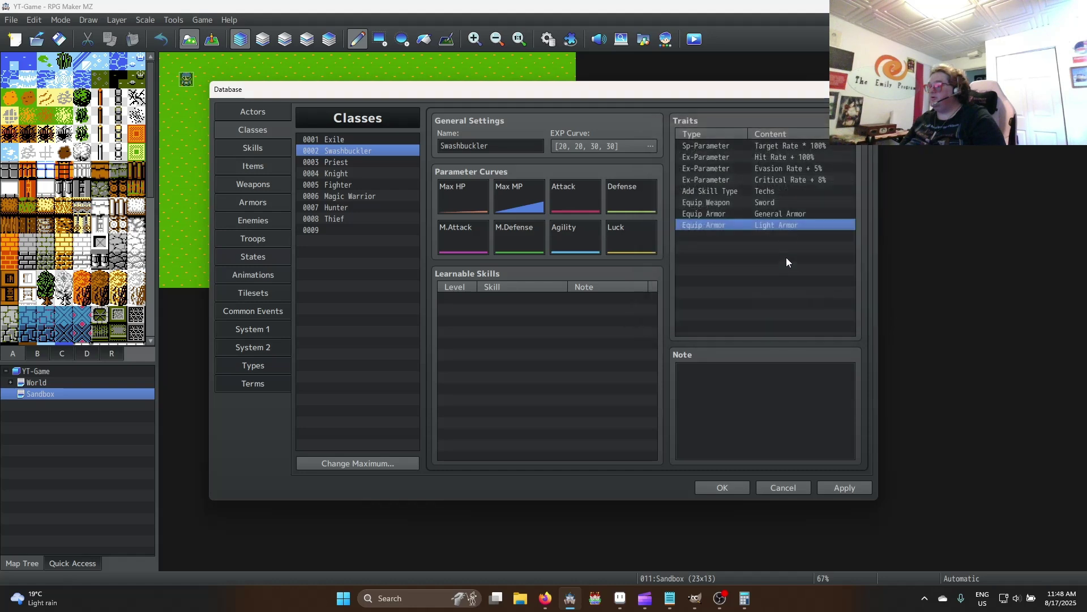
Add an Equip Armor trait for Small Shield to the Swashbuckler class
double_click(783, 227)
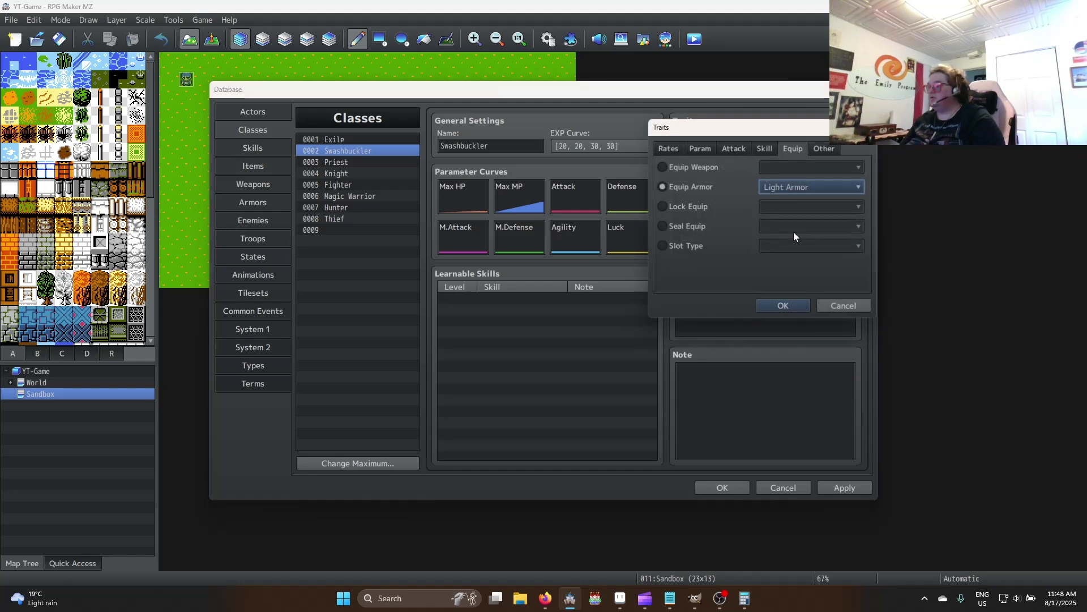
click(814, 186)
click(804, 240)
click(783, 305)
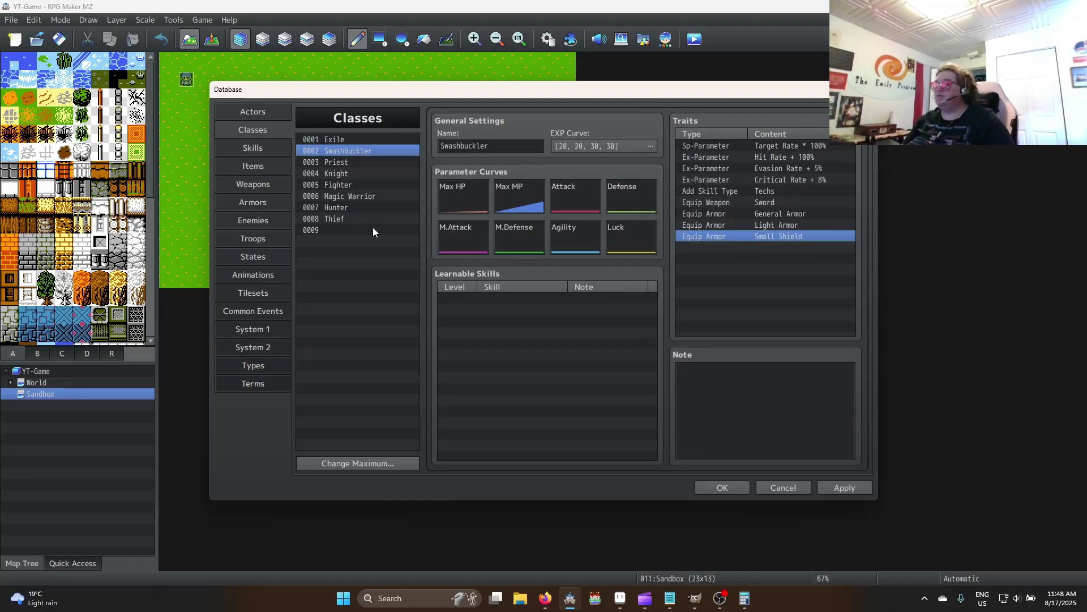
Rename the Priest class as Soft Way Traveler
click(340, 163)
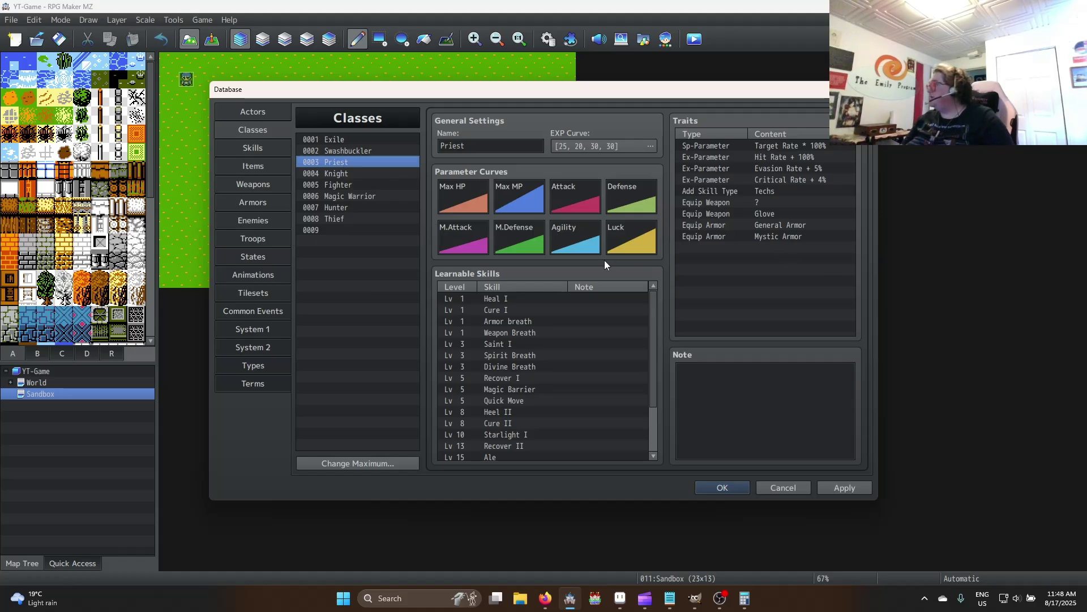
double_click(508, 147)
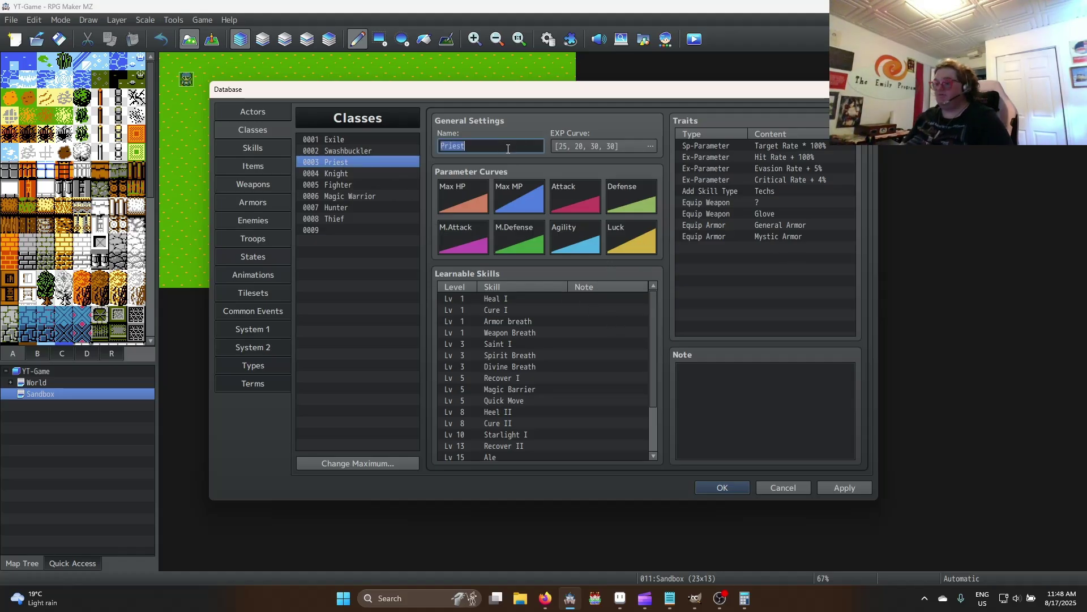
key(BackSpace)
text(Sof)
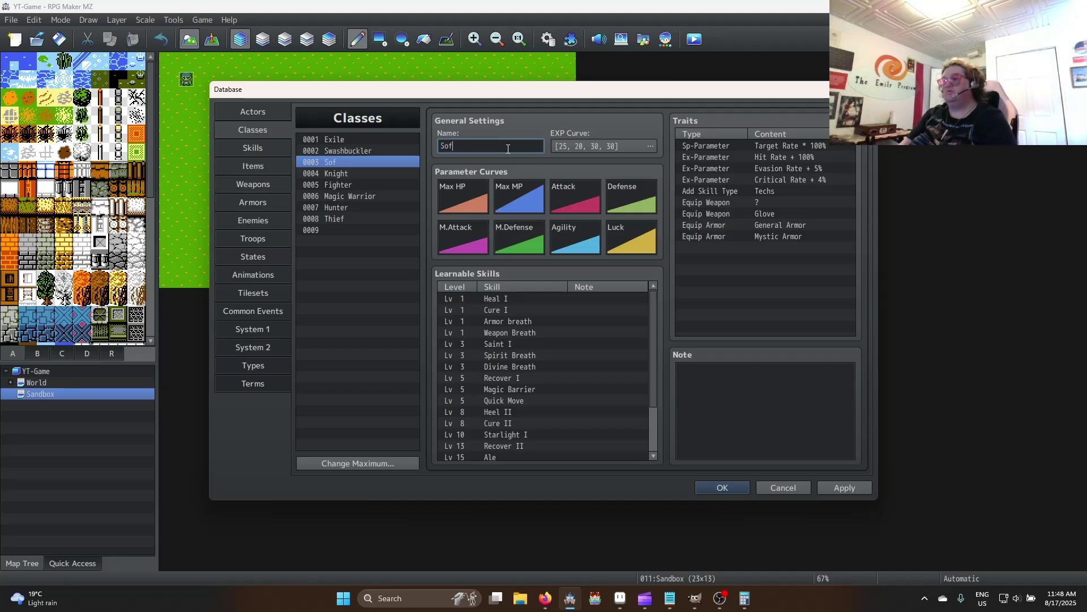
text(t Way Ztr)
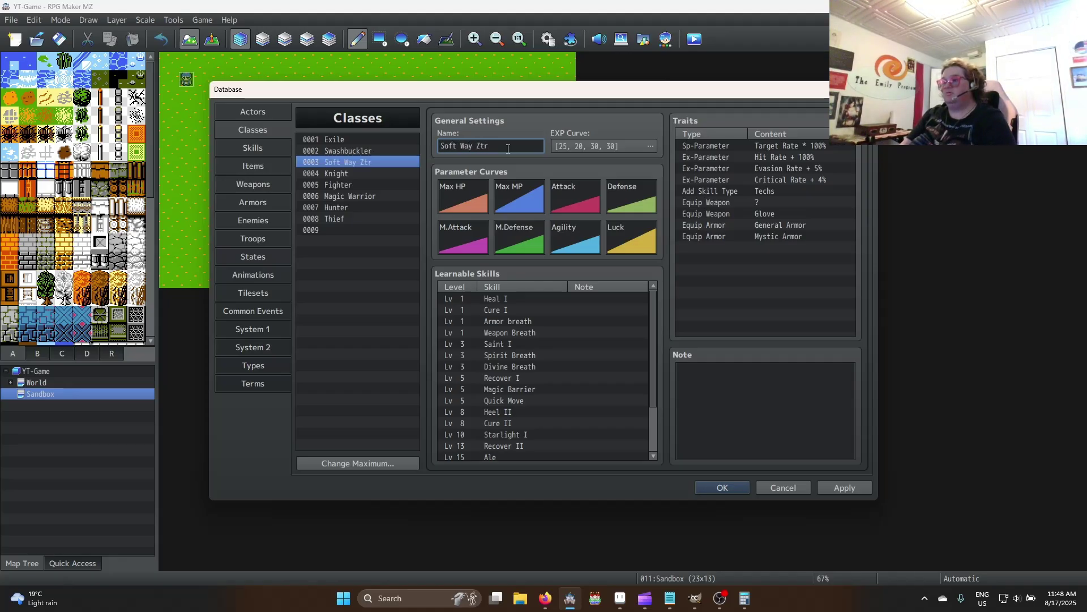
key(BackSpace)
key(BackSpace)
key(BackSpace)
text(Traveler)
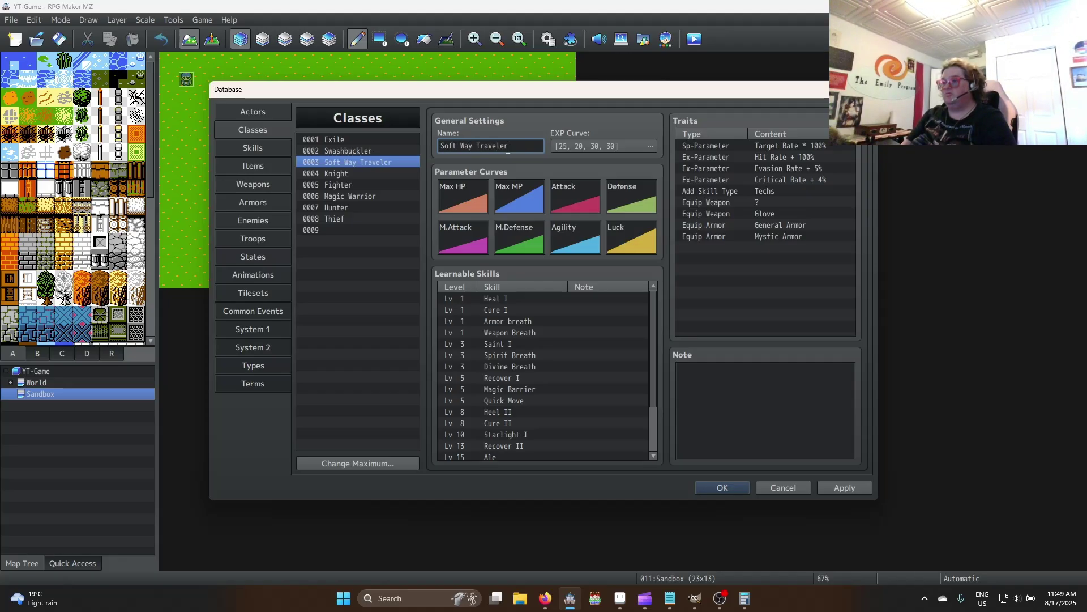
Delete all learnable skills from the Soft Way Traveler class
click(521, 297)
shift+click(538, 452)
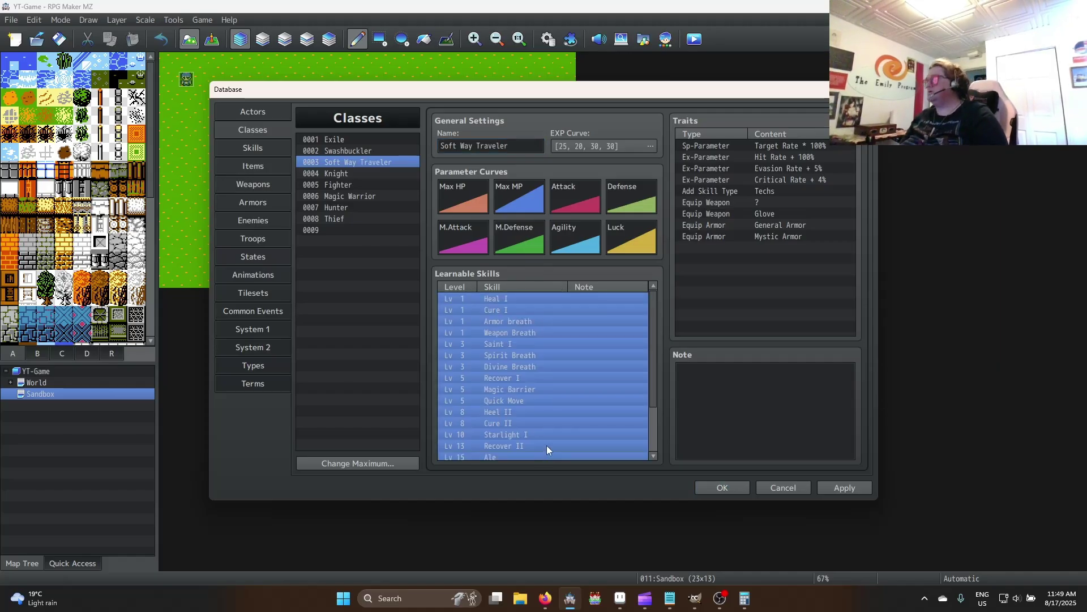
key(Delete)
click(544, 382)
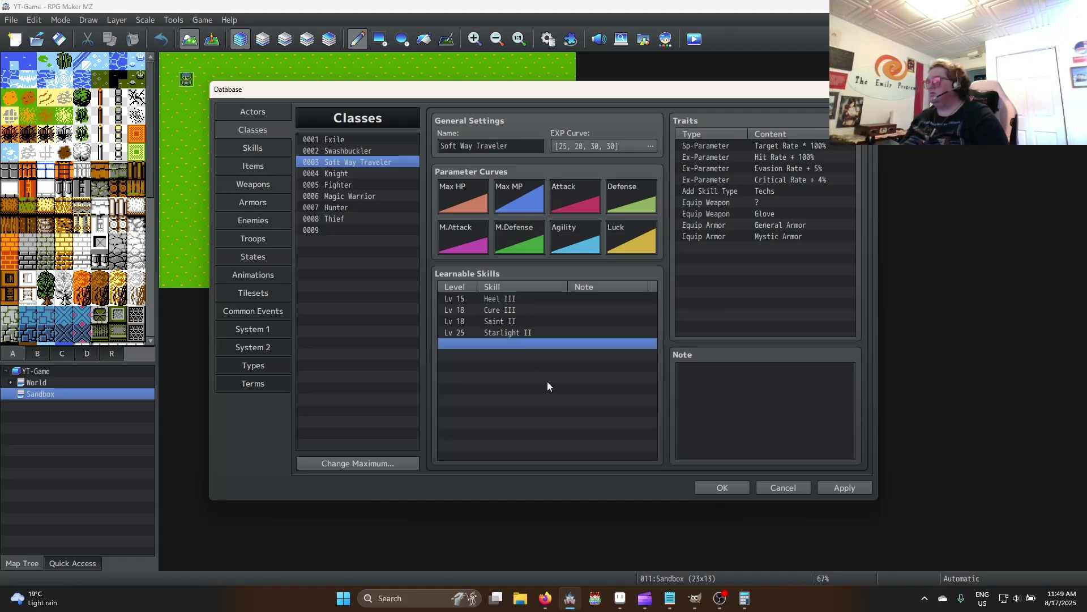
click(496, 333)
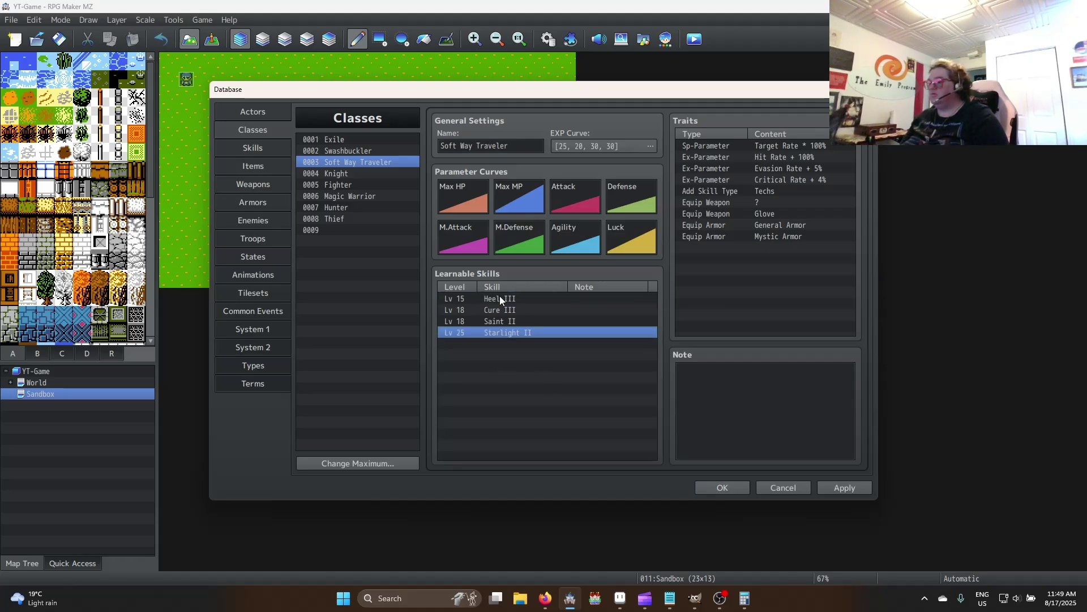
shift+click(498, 304)
key(Delete)
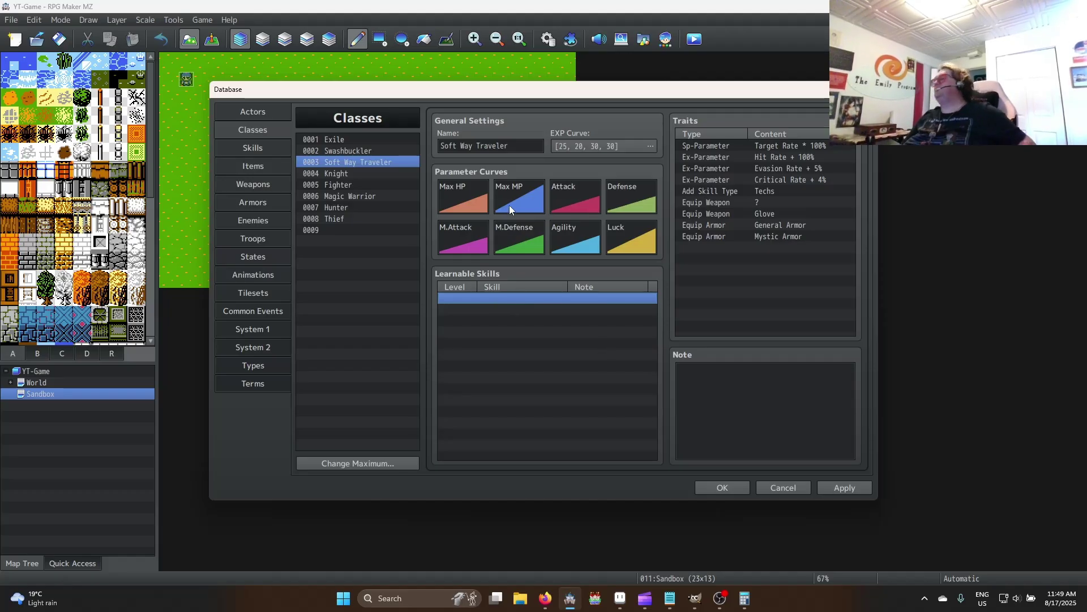
In the Soft Way Traveler's parameter curves, set the level 1 Defense to 15 and the level 1 Attack to 14
double_click(478, 202)
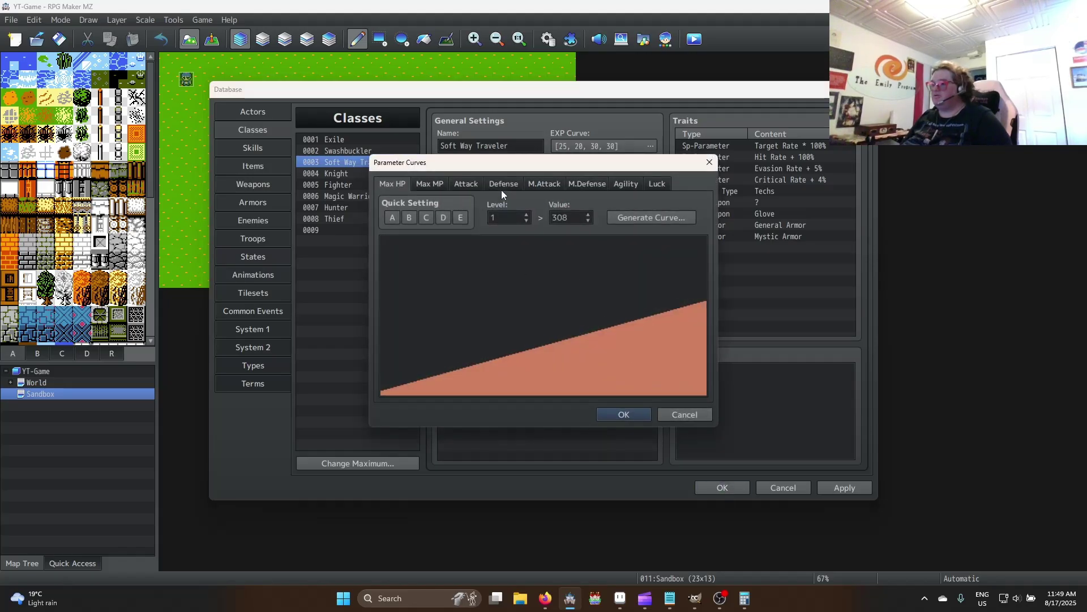
click(467, 185)
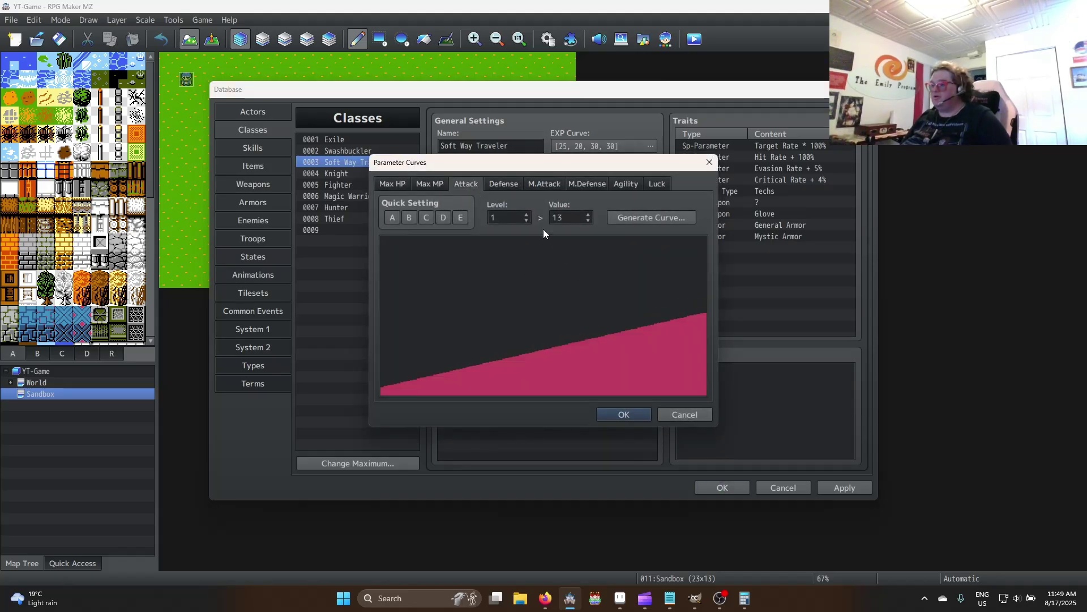
click(501, 186)
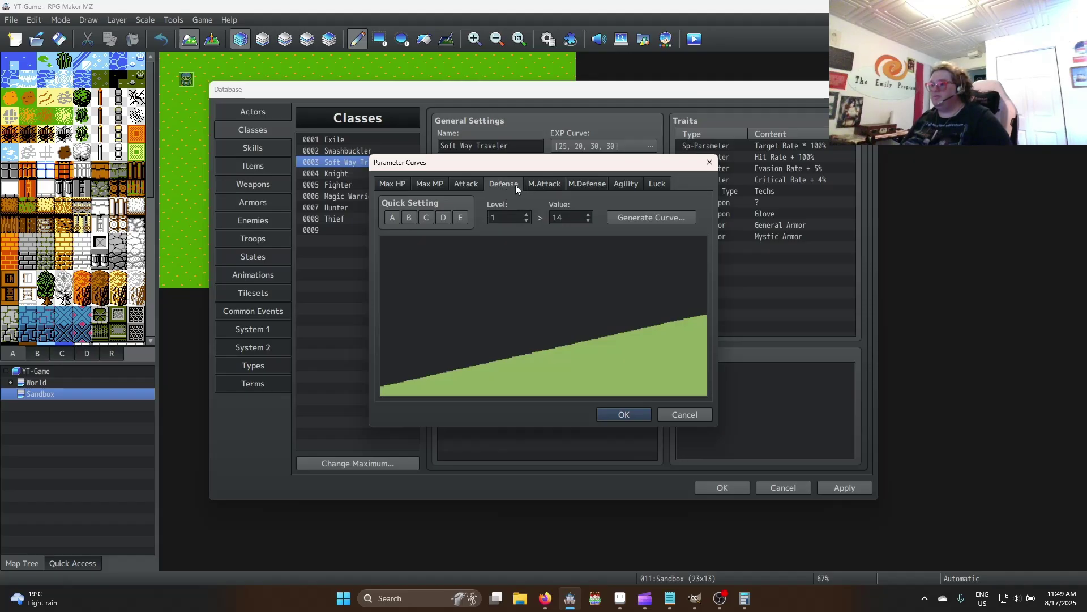
double_click(557, 218)
text(15)
click(468, 185)
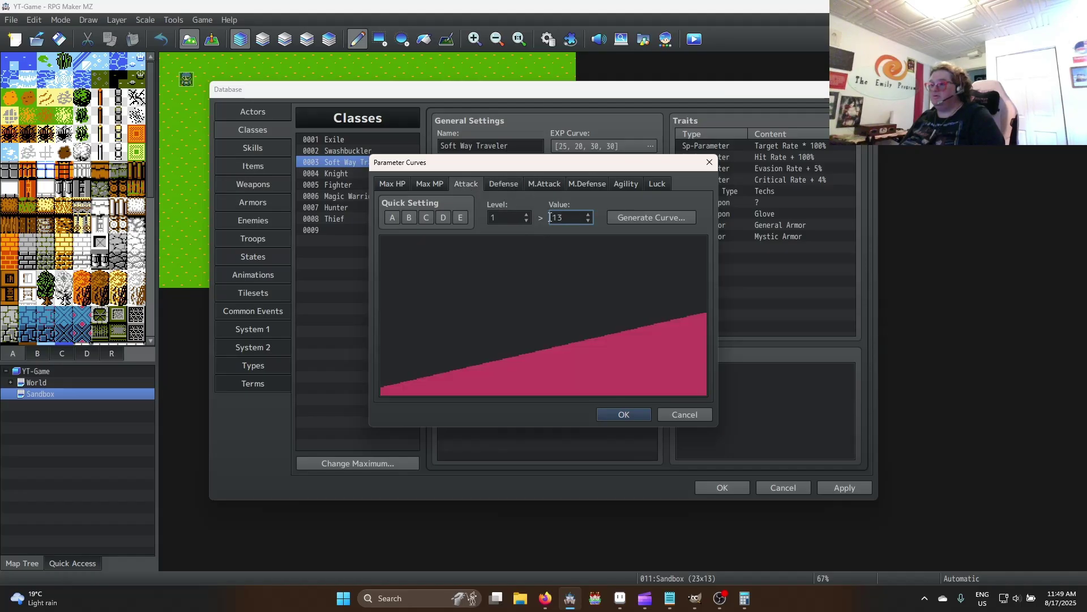
Set the Soft Way Traveler's level 1 Agility to 25 and level 1 Luck to 30
click(547, 186)
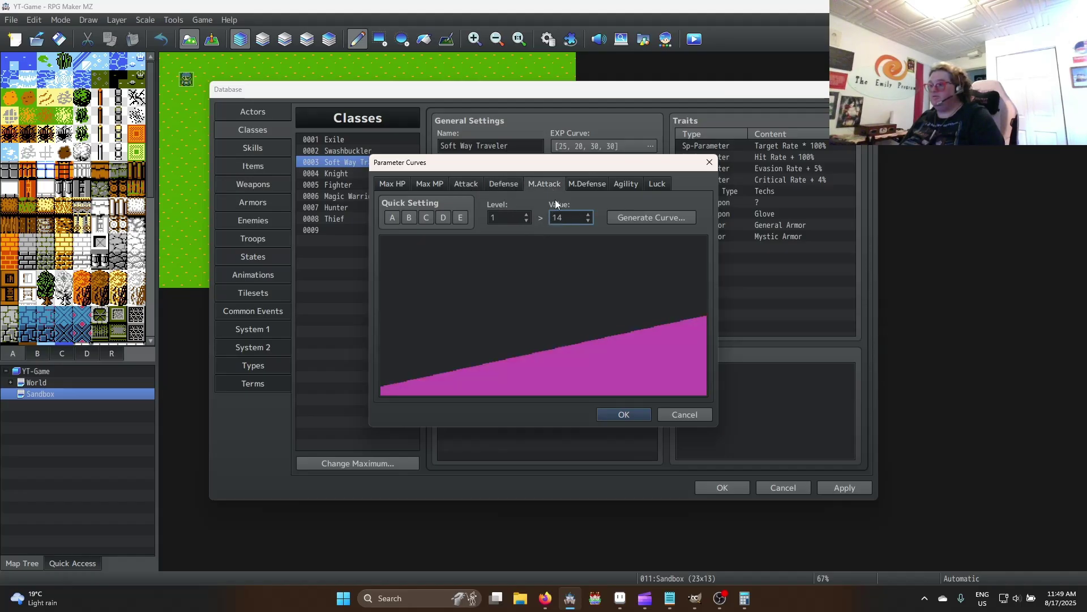
click(585, 184)
double_click(570, 219)
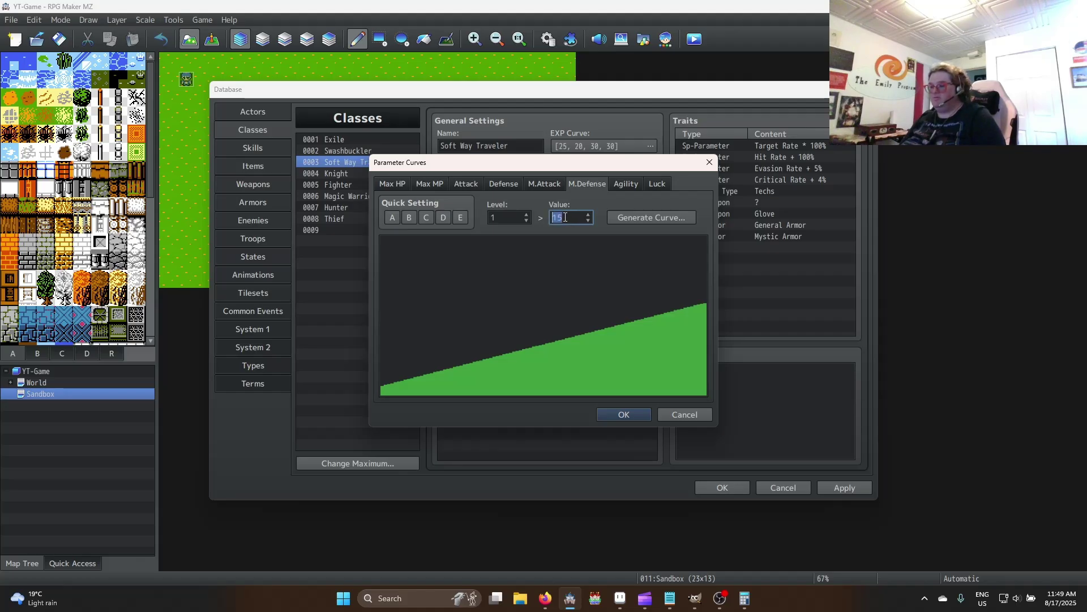
click(506, 184)
click(543, 185)
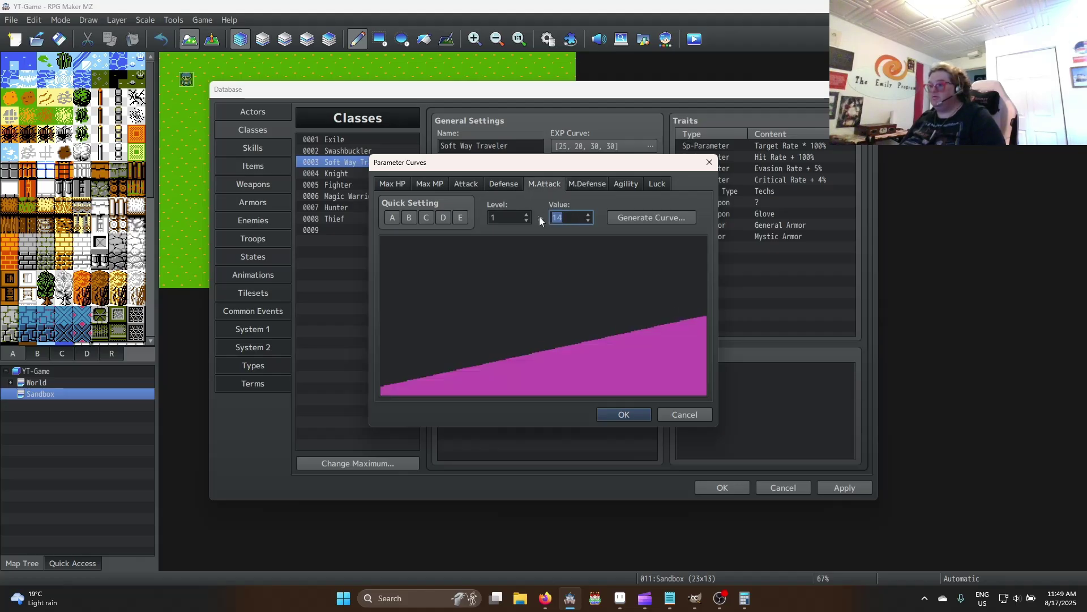
click(623, 185)
double_click(550, 218)
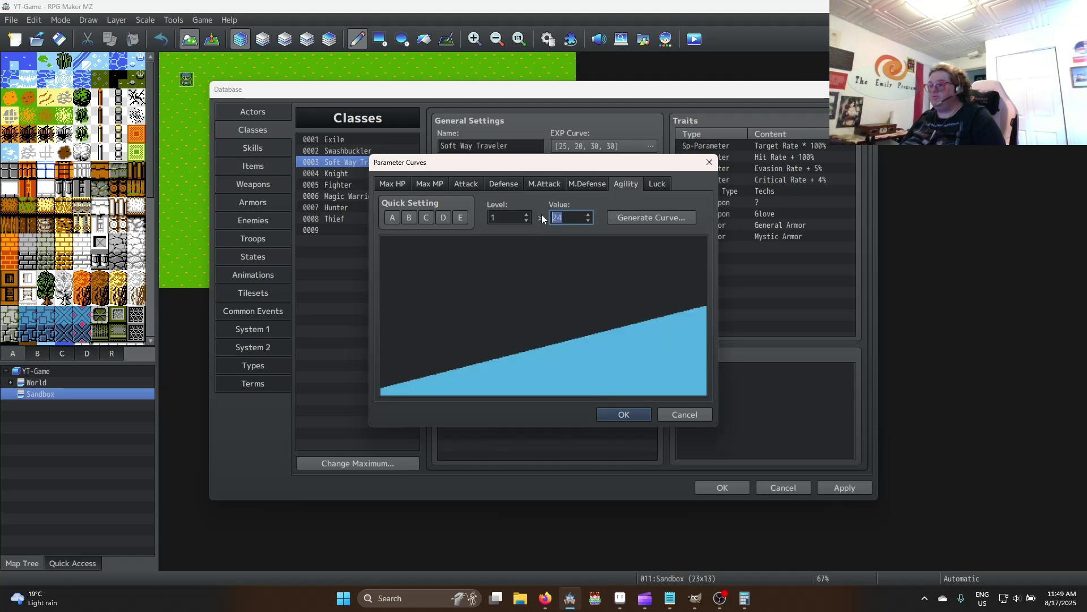
text(25)
click(648, 185)
double_click(558, 218)
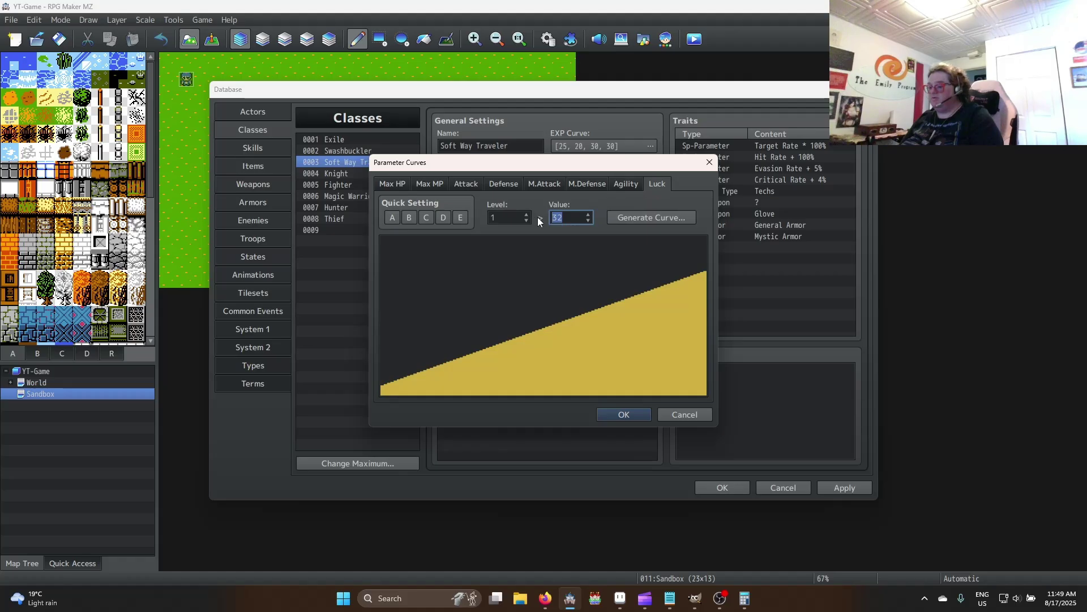
text(30)
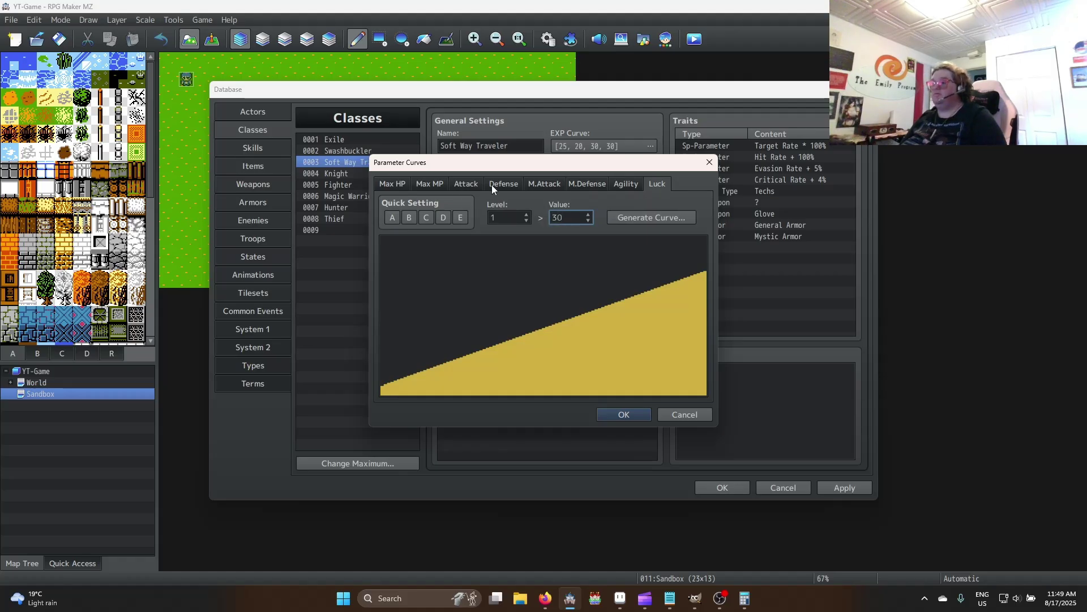
Generate a flat Attack curve for the Soft Way Traveler with a level 99 value of 14
click(466, 185)
click(645, 218)
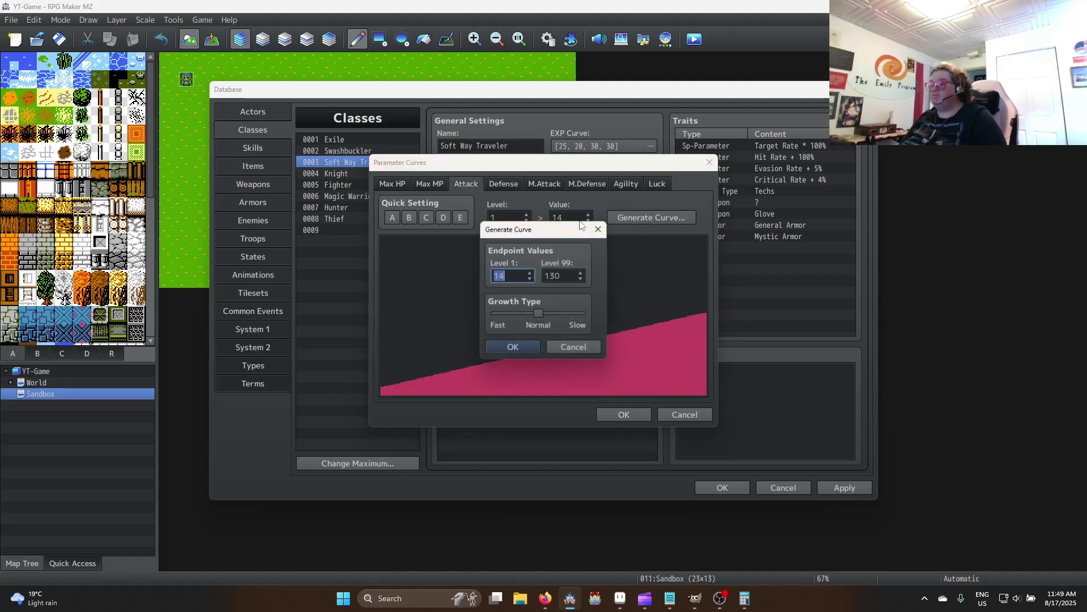
double_click(570, 276)
text(150)
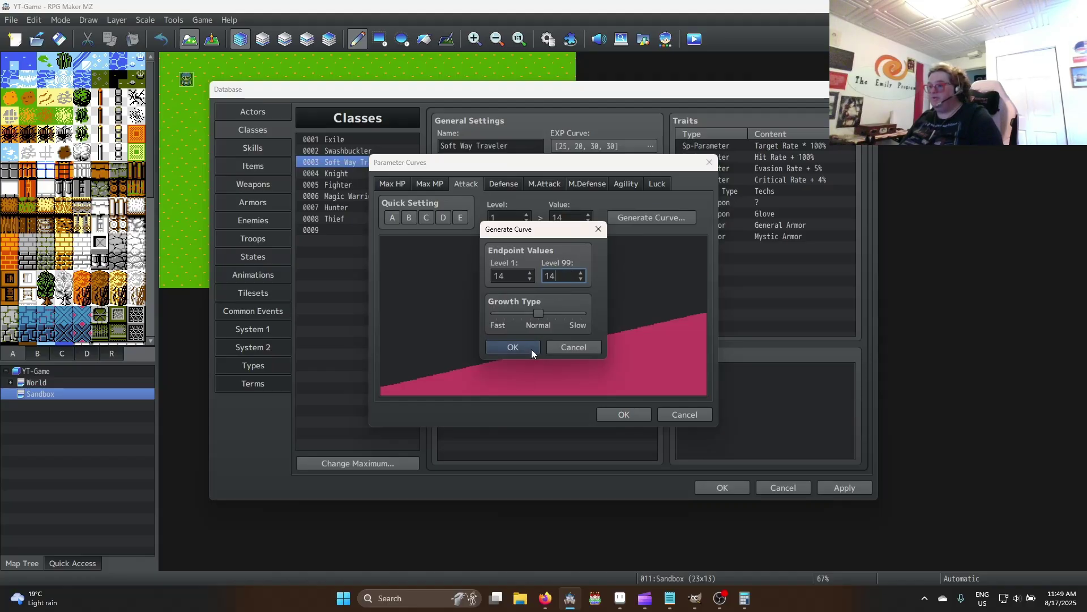
click(512, 347)
Generate a flat Defense curve for the Soft Way Traveler with a level 99 value of 15
click(503, 184)
click(651, 218)
double_click(566, 276)
text(15)
click(535, 349)
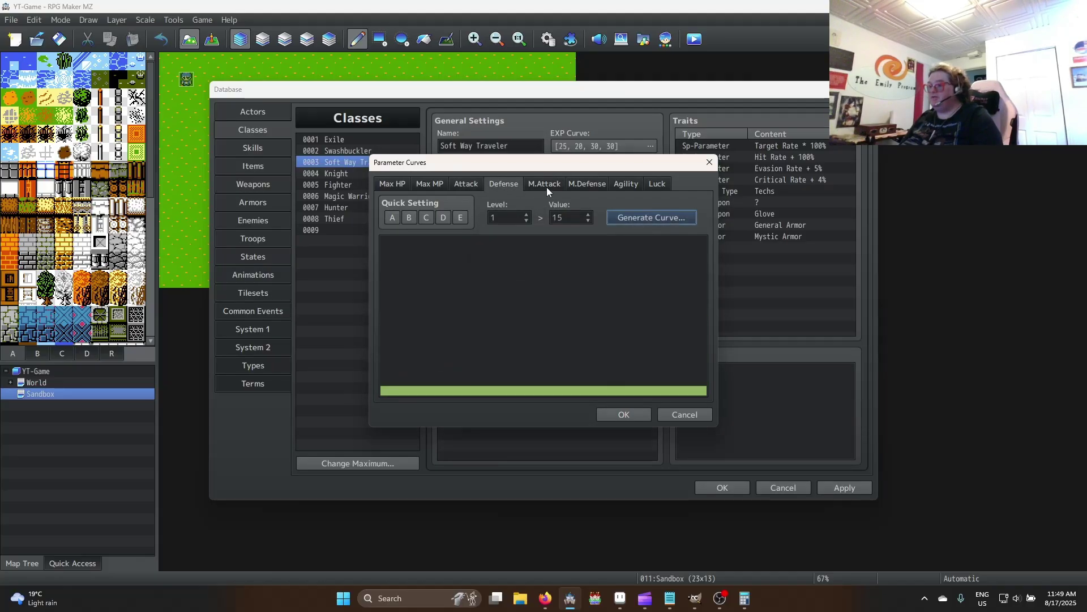
Generate a flat M.Attack curve for the Soft Way Traveler with a level 99 value of 12
click(547, 185)
click(663, 218)
double_click(560, 276)
text(150)
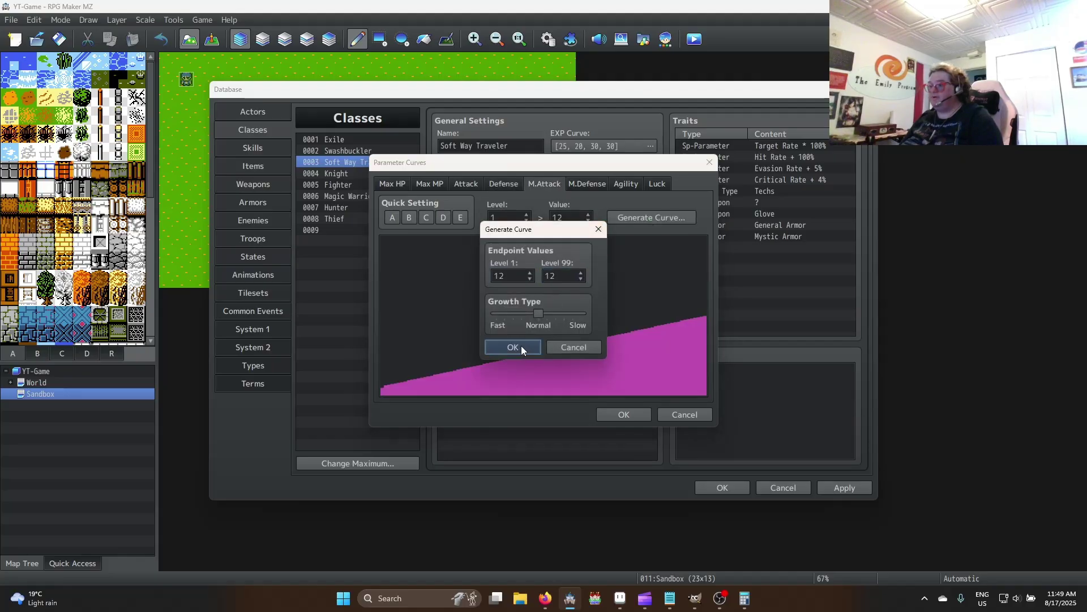
click(513, 347)
Generate a flat M.Defense curve for the Soft Way Traveler with a level 99 value of 13
click(587, 185)
click(651, 218)
double_click(552, 275)
text(15)
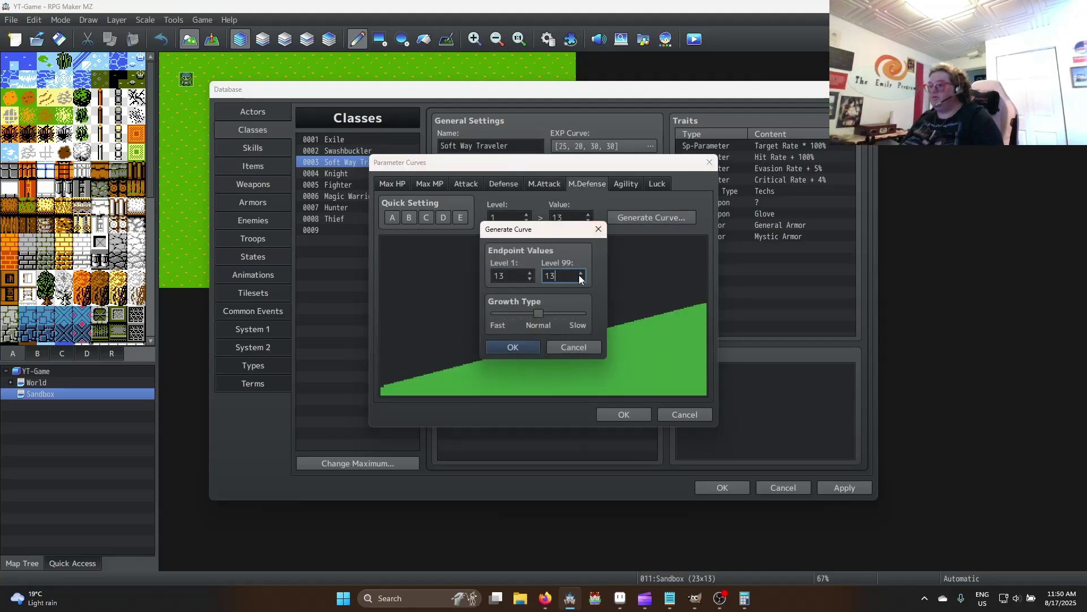
click(513, 347)
Generate a flat Agility curve for the Soft Way Traveler with a level 99 value of 25
click(623, 185)
click(662, 216)
double_click(562, 275)
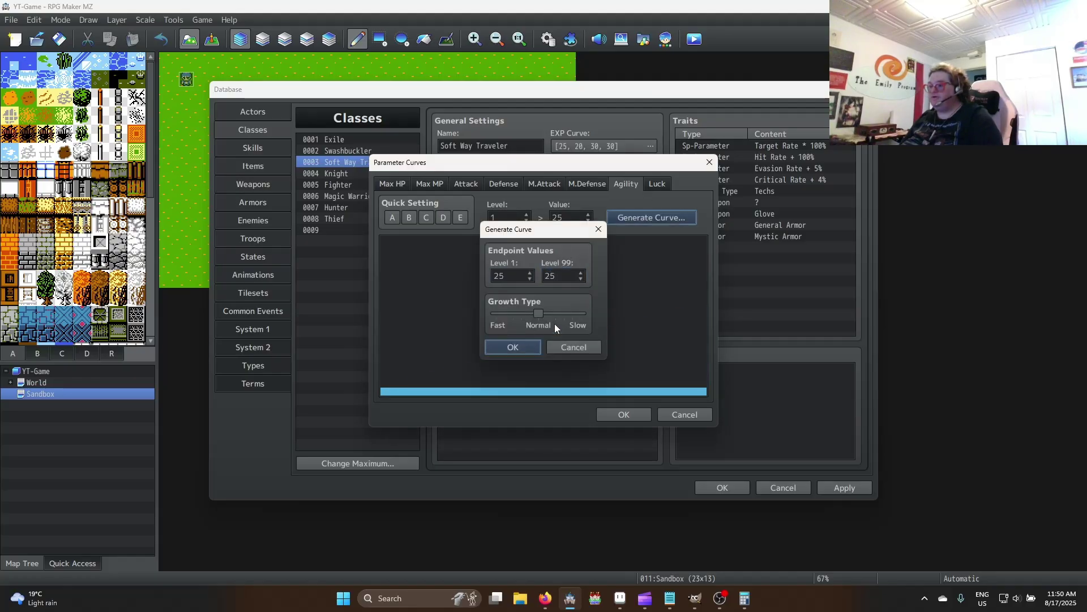
click(513, 347)
Generate a flat Luck curve for the Soft Way Traveler with a level 99 value of 30
click(657, 183)
click(636, 221)
double_click(562, 275)
text(30)
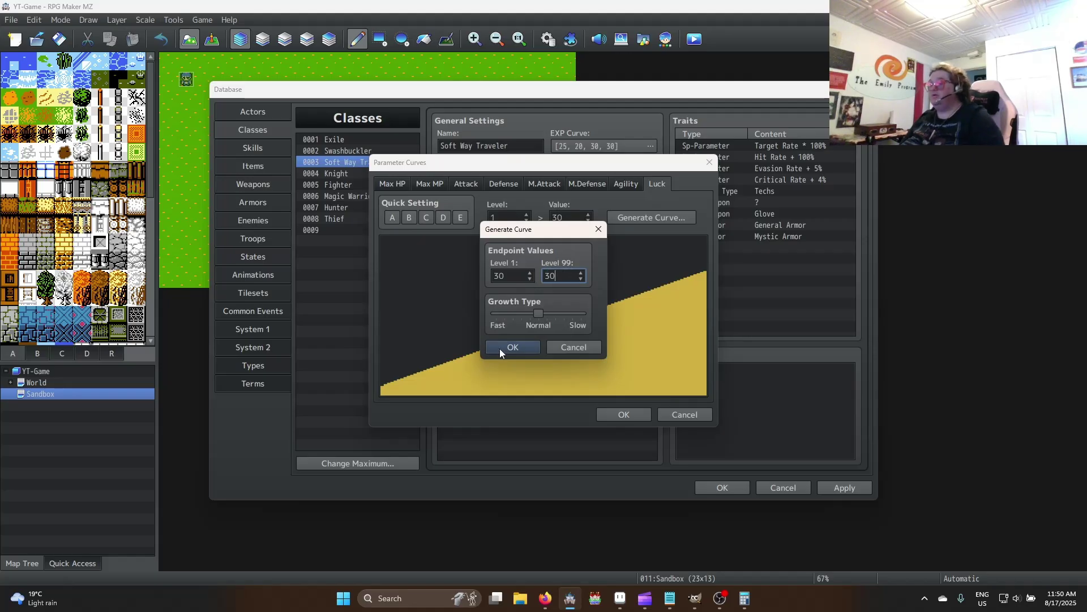
click(498, 345)
Set the Soft Way Traveler's level 1 Max HP to 30
click(391, 184)
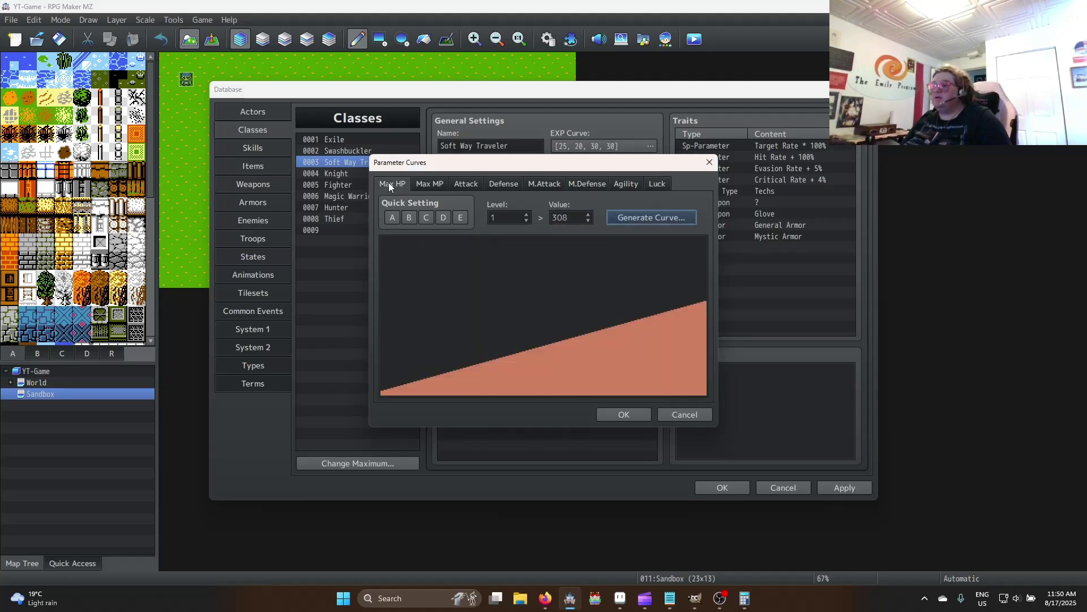
click(508, 183)
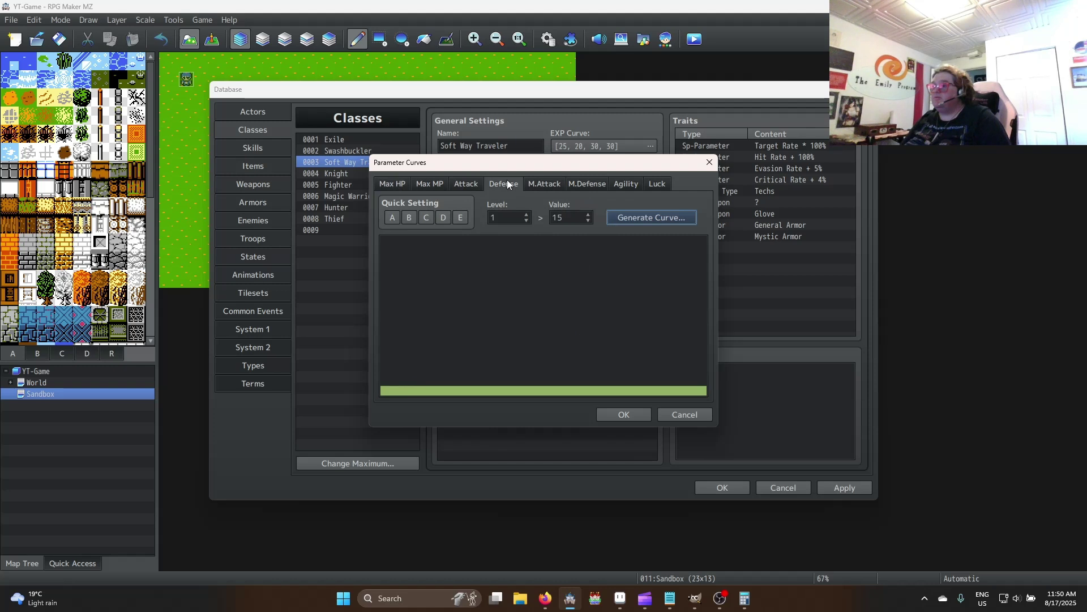
click(391, 184)
key(shift+Tab)
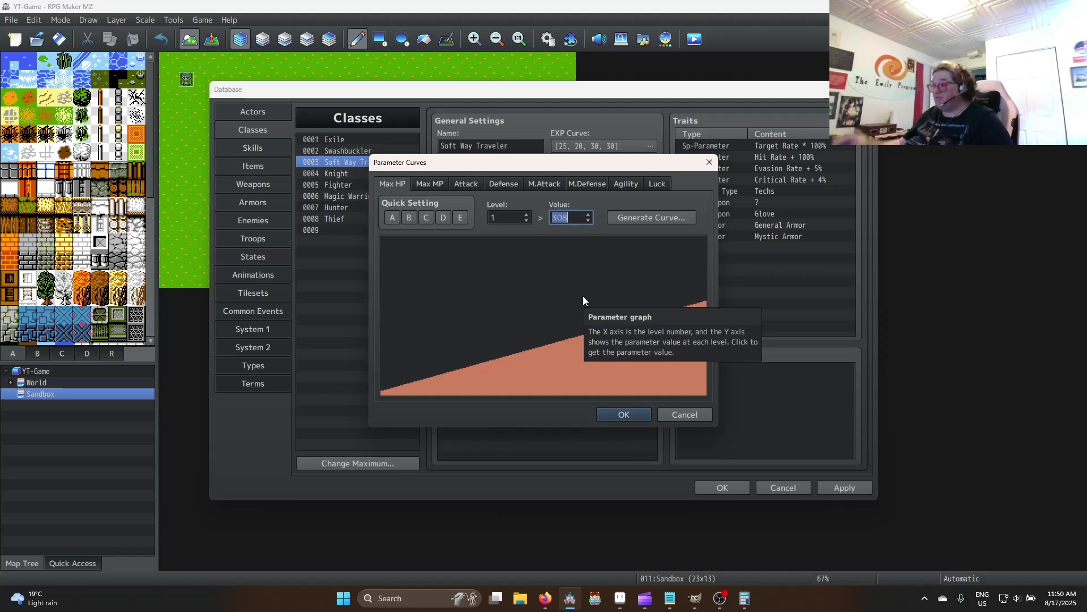
text(30)
Start generating the Max HP curve and switch to Calculator to compute 6 × 98 for its level 99 value
click(651, 218)
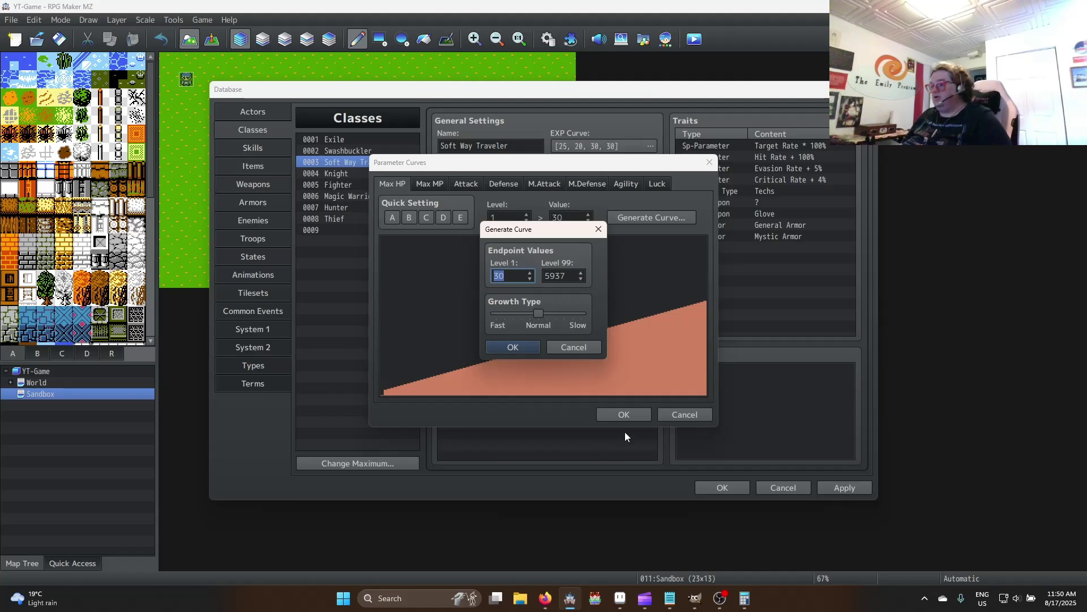
click(745, 598)
click(868, 222)
click(868, 313)
click(913, 283)
click(868, 283)
click(825, 283)
click(913, 372)
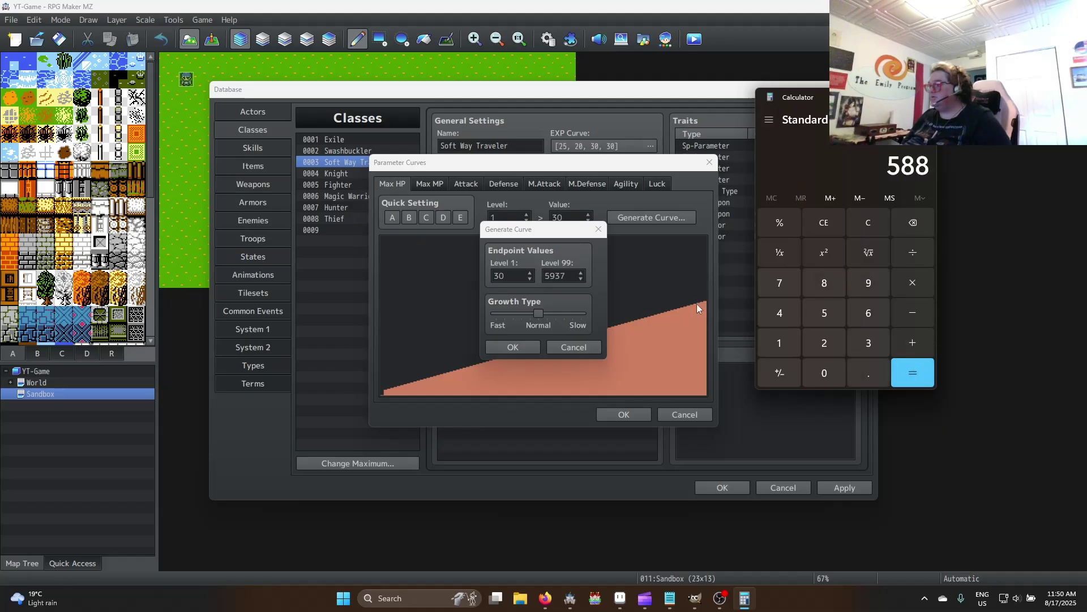
Generate the Max HP curve with a level 99 value of 588
double_click(576, 275)
text(588)
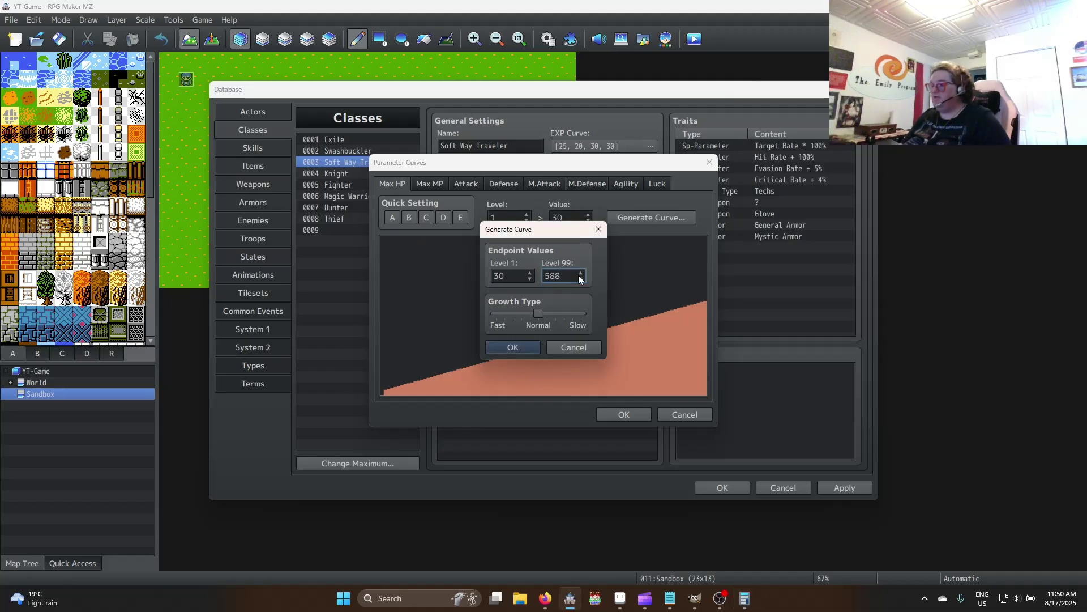
click(524, 350)
click(423, 184)
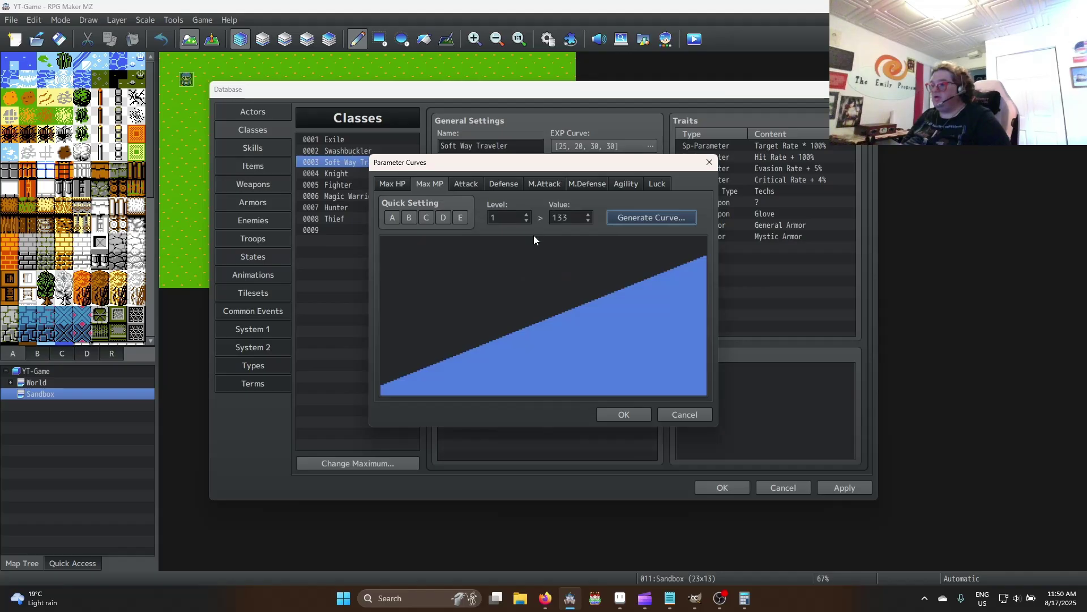
click(658, 218)
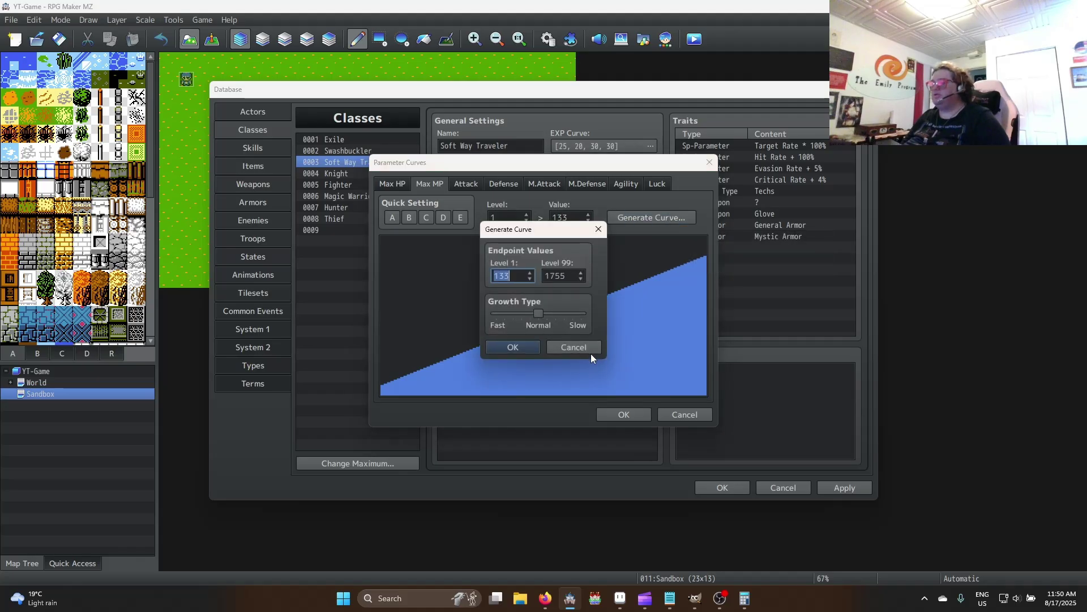
key(Return)
click(536, 182)
click(394, 182)
click(429, 184)
click(652, 217)
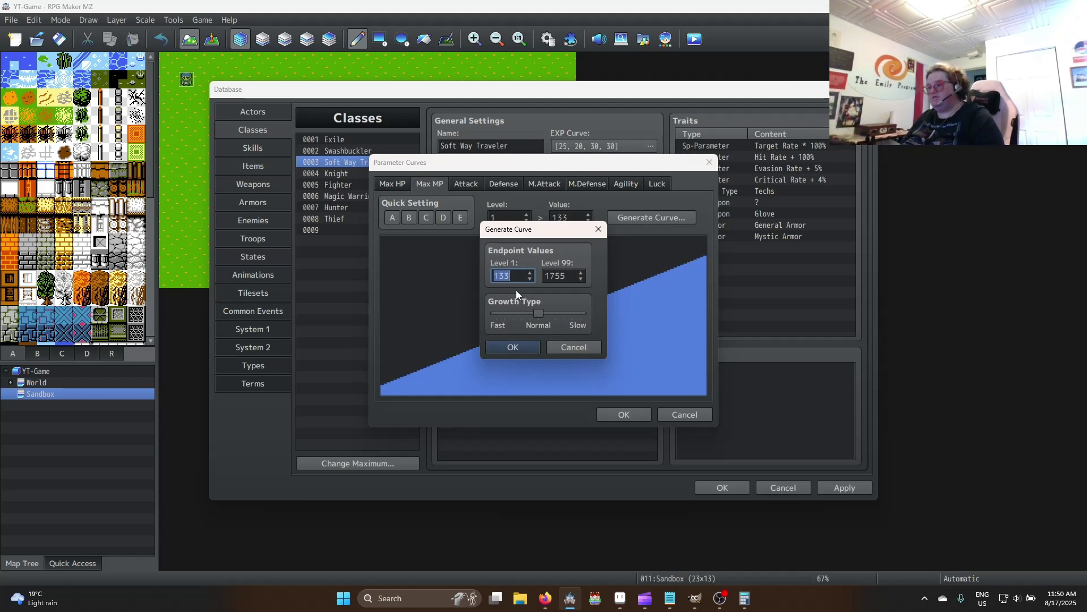
text(15)
key(Tab)
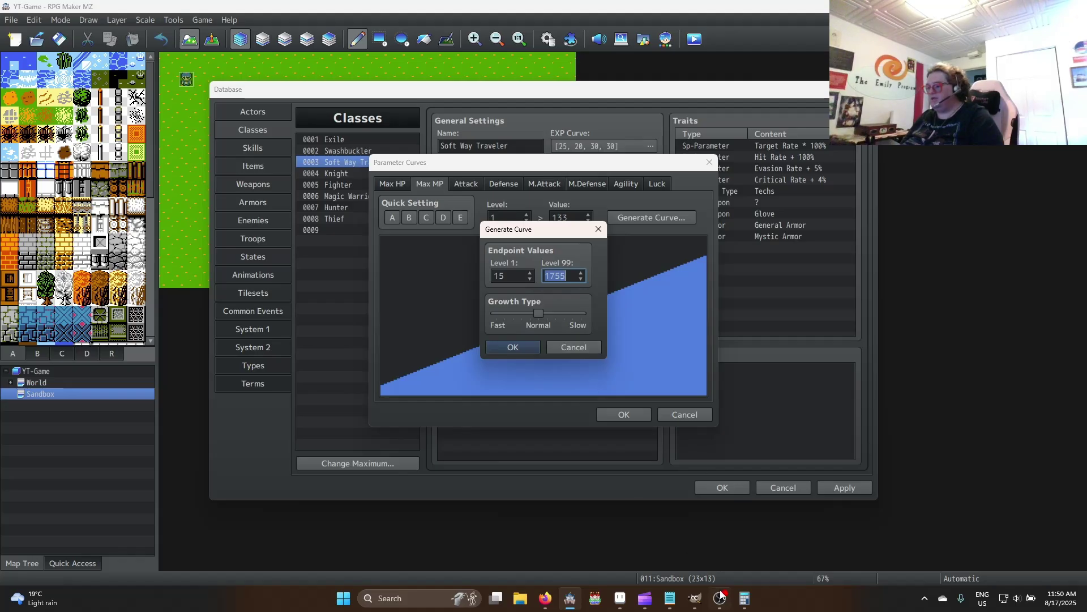
click(745, 599)
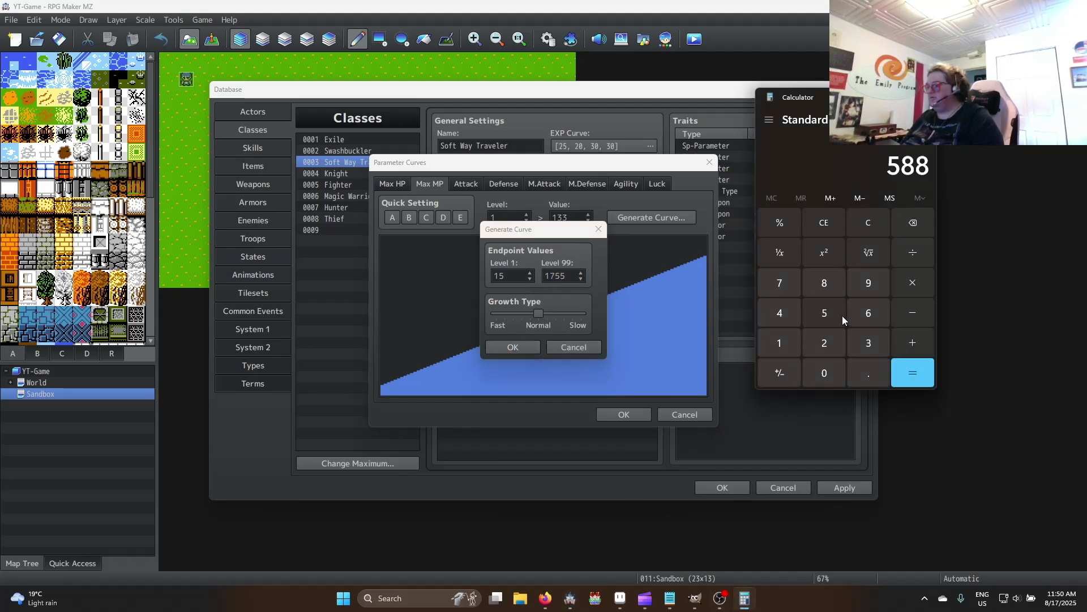
click(589, 351)
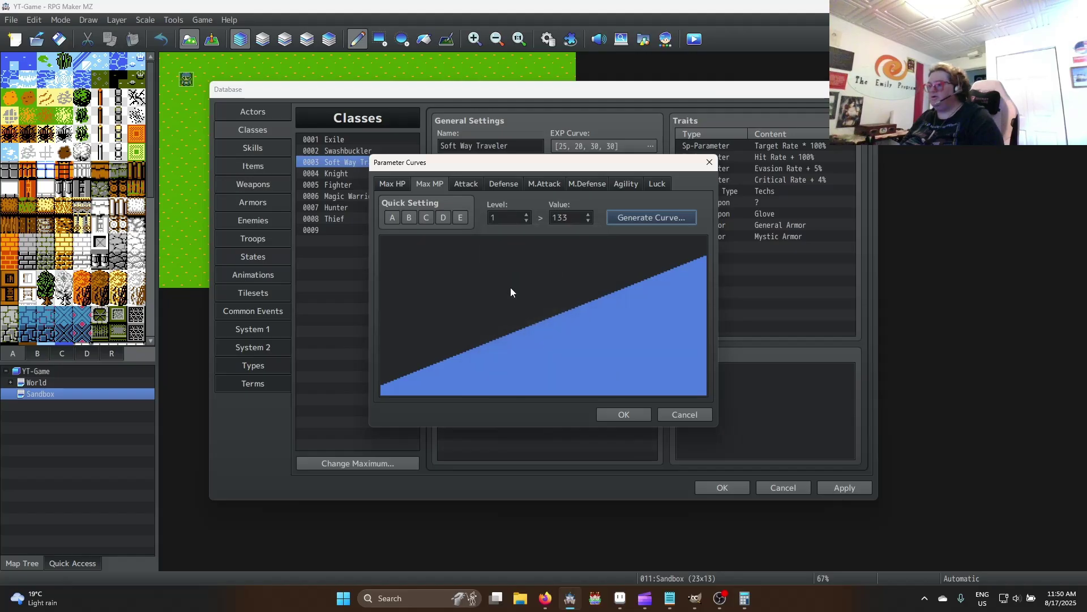
Regenerate the Soft Way Traveler's Max MP curve with a level 1 value of 27
click(652, 218)
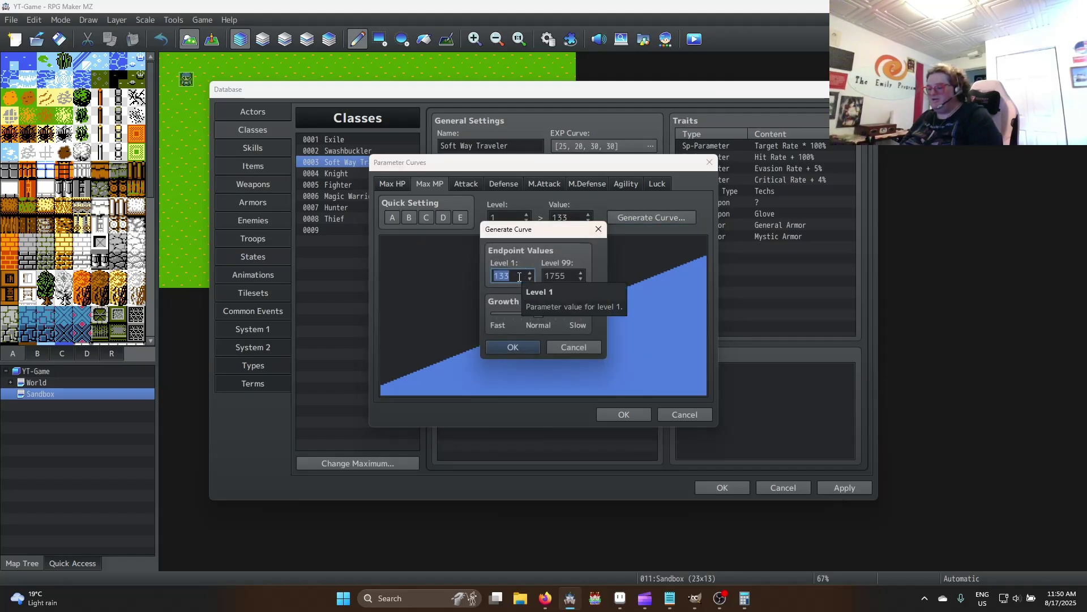
text(27)
click(536, 346)
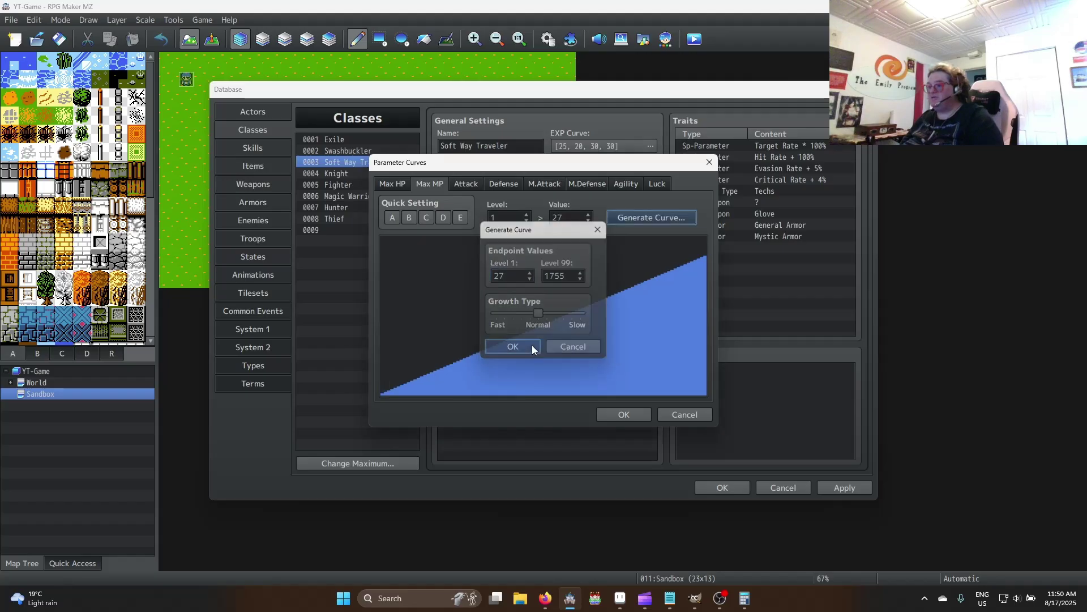
Reopen the Max MP curve's endpoint values and switch to Calculator to compute 98 × 5 for level 99
click(614, 219)
double_click(560, 278)
click(744, 598)
click(879, 285)
click(867, 222)
click(872, 283)
click(779, 283)
click(866, 228)
click(871, 285)
click(832, 283)
click(905, 281)
click(827, 311)
click(908, 381)
Generate the Max MP curve with the calculated result as its level 99 value and accept all parameter curves
click(573, 284)
double_click(573, 284)
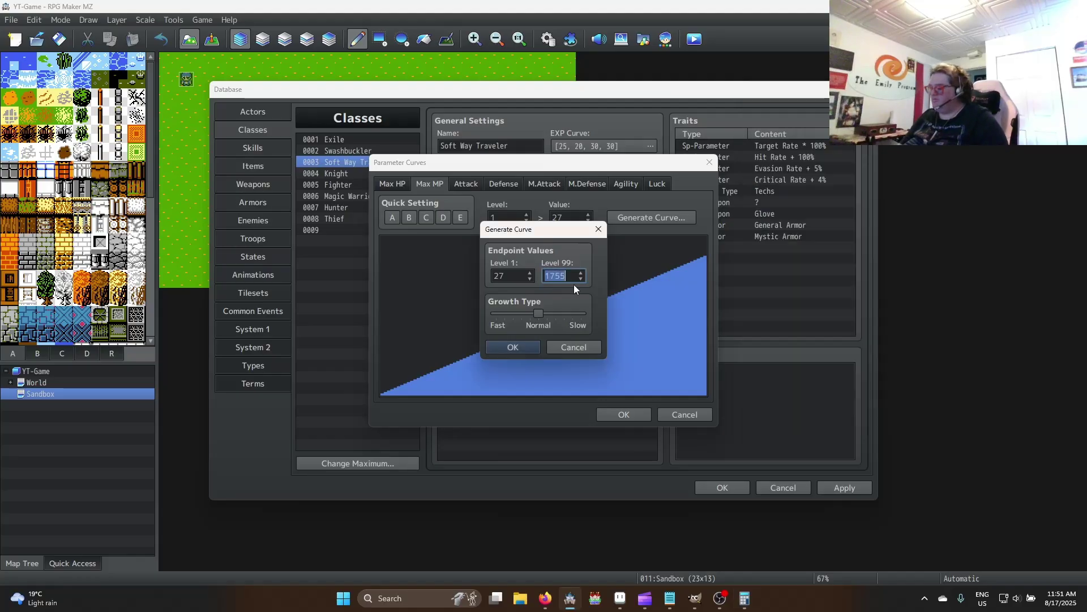
click(519, 345)
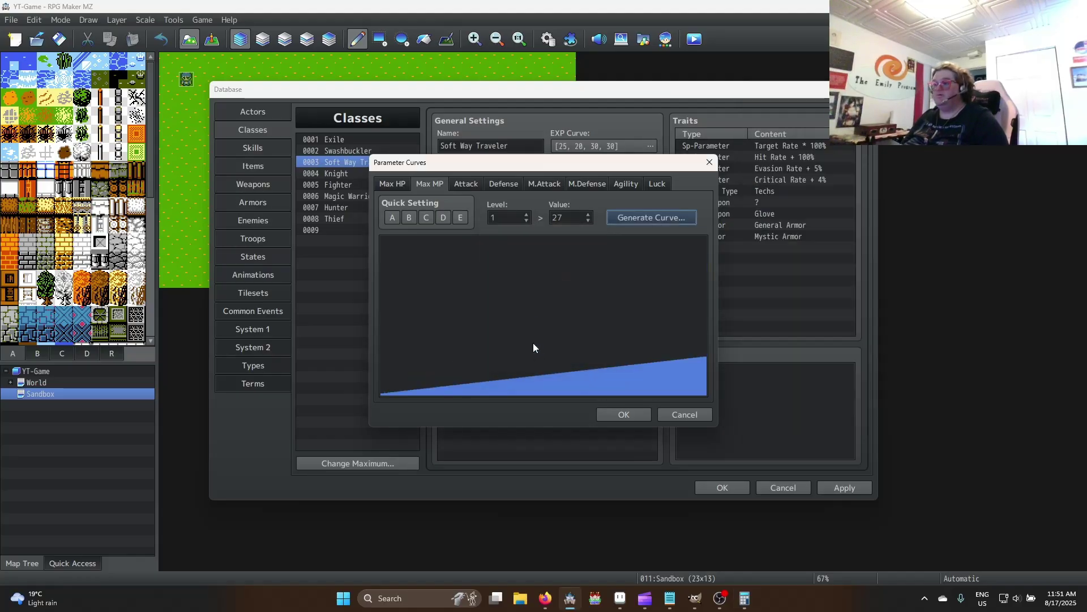
click(471, 182)
click(618, 415)
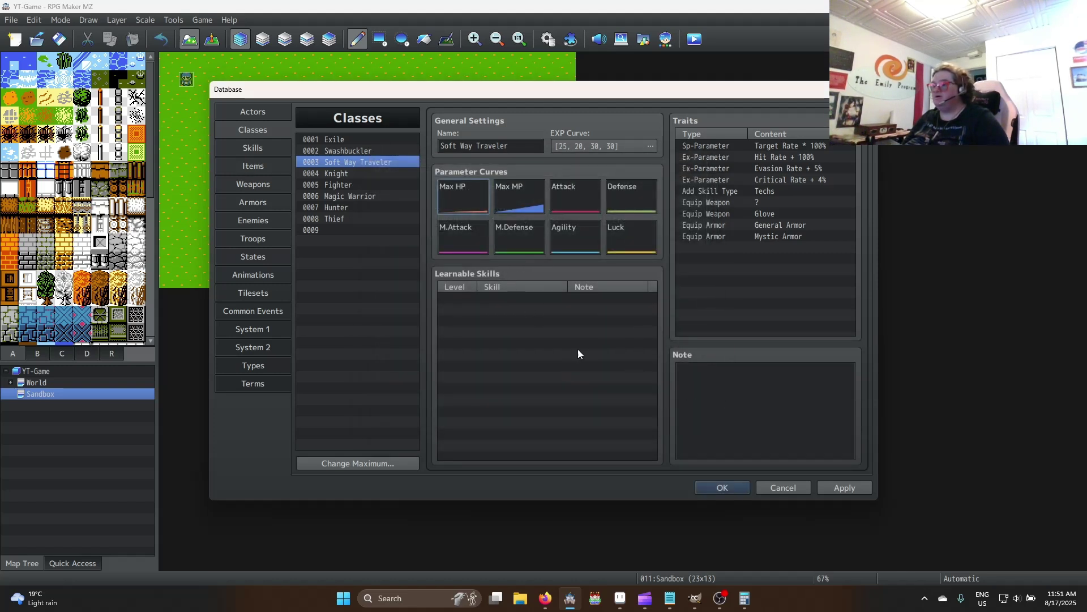
Set the Soft Way Traveler's Target Rate trait to 95%
click(808, 145)
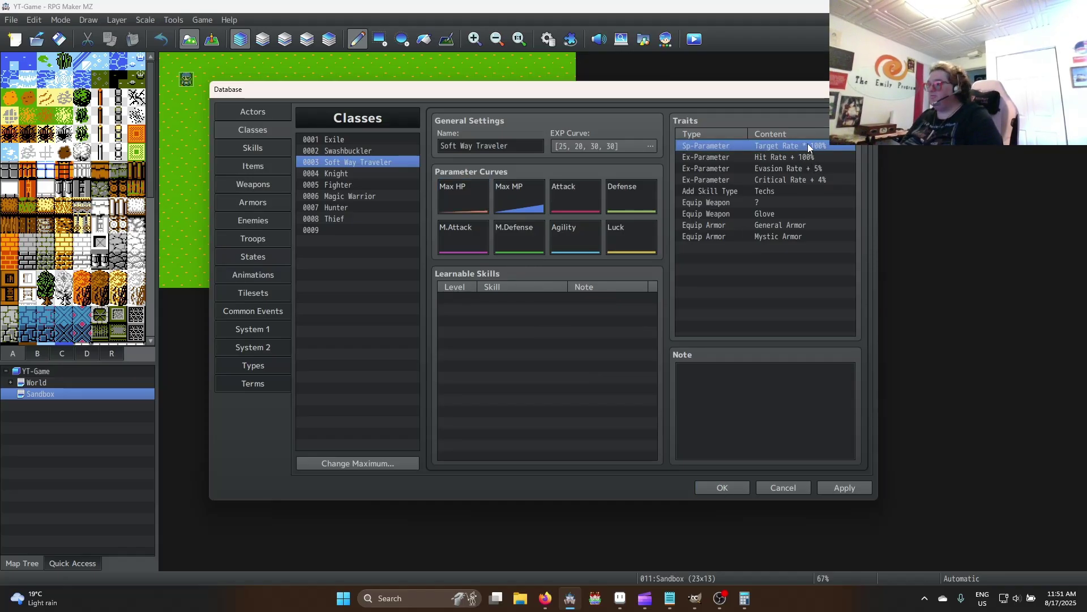
double_click(808, 146)
text(95)
click(793, 306)
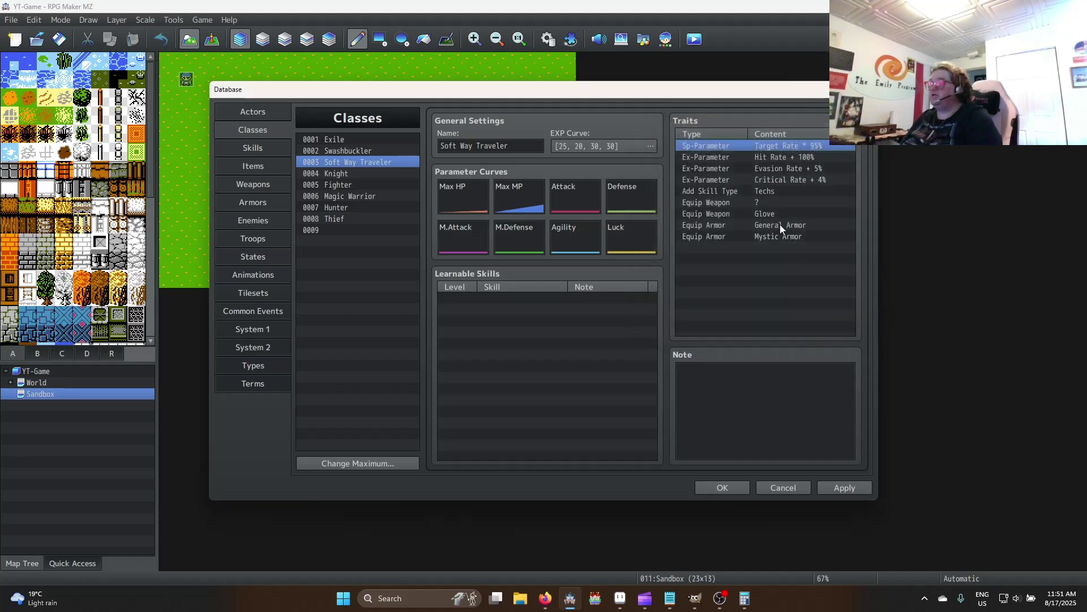
Set the Soft Way Traveler's Evasion Rate trait to 6%
click(780, 157)
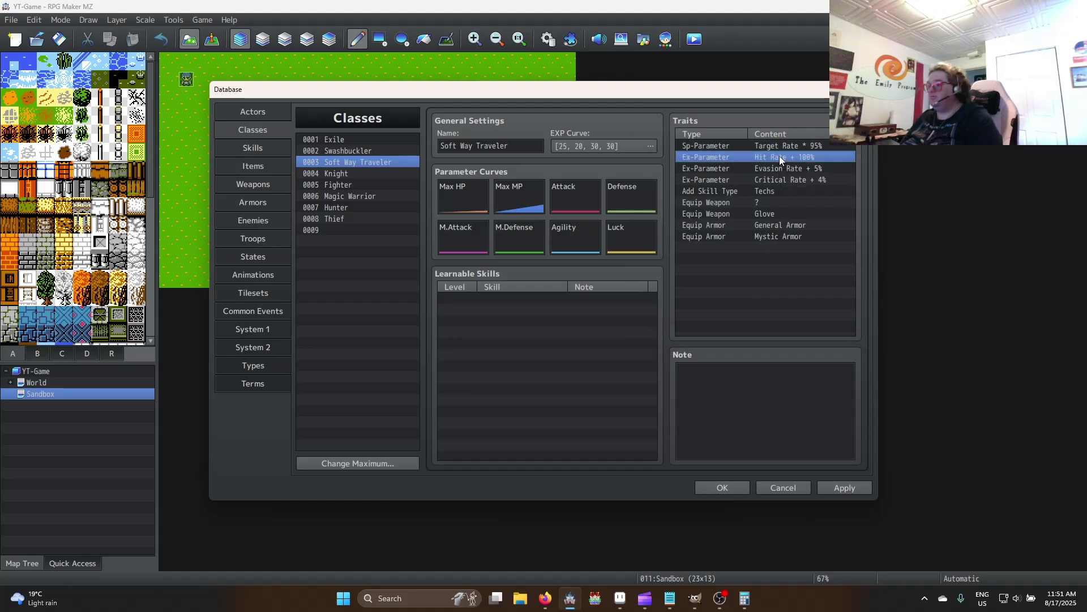
double_click(820, 169)
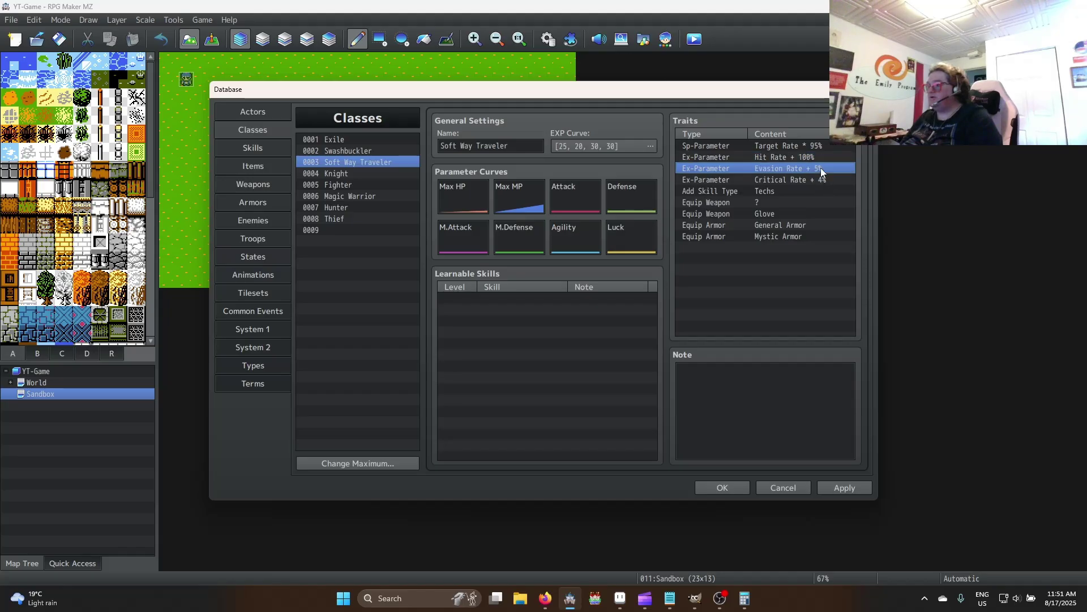
text(6)
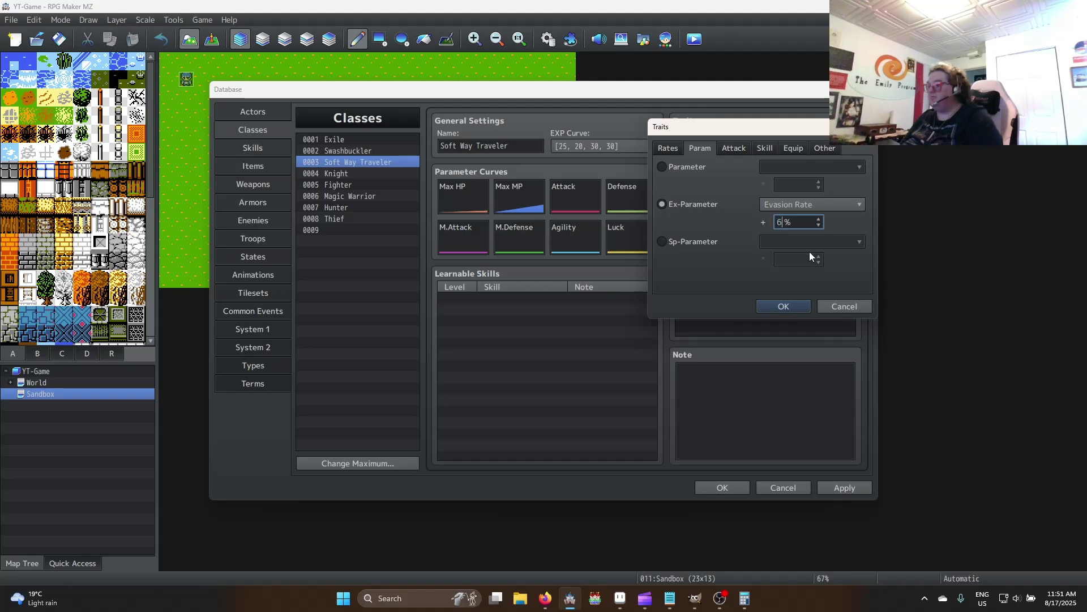
click(795, 306)
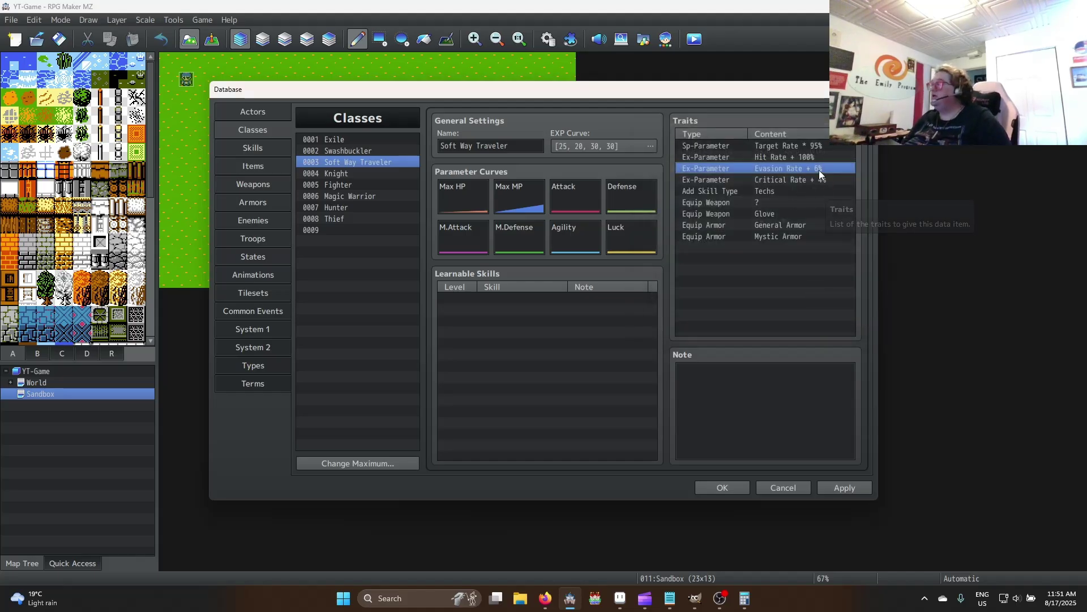
Delete the undefined "?" Equip Weapon trait and keep Glove as the Soft Way Traveler's equippable weapon type
click(773, 202)
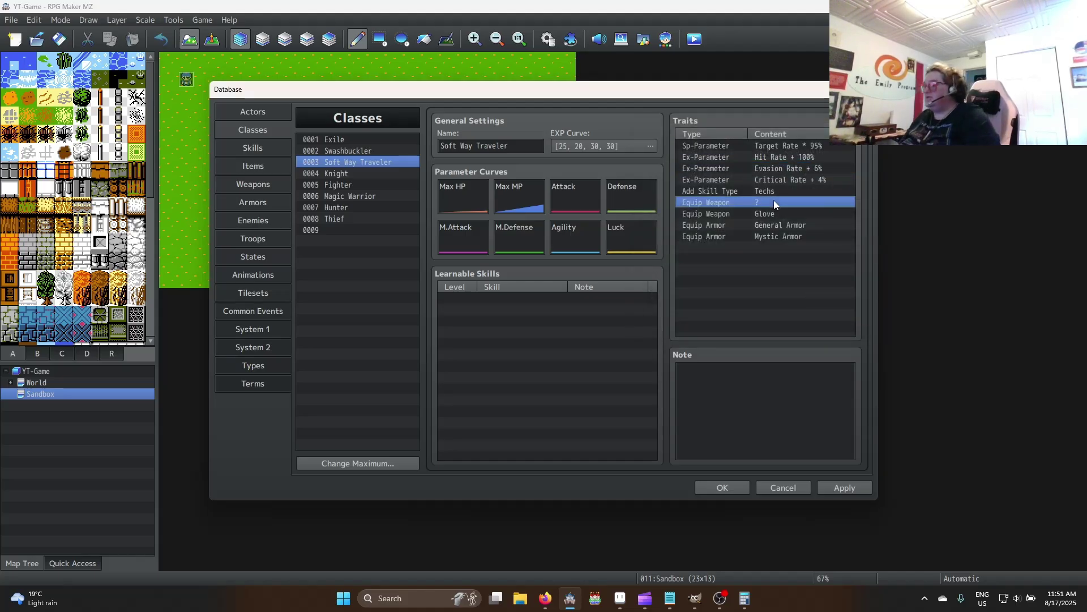
double_click(774, 200)
click(844, 304)
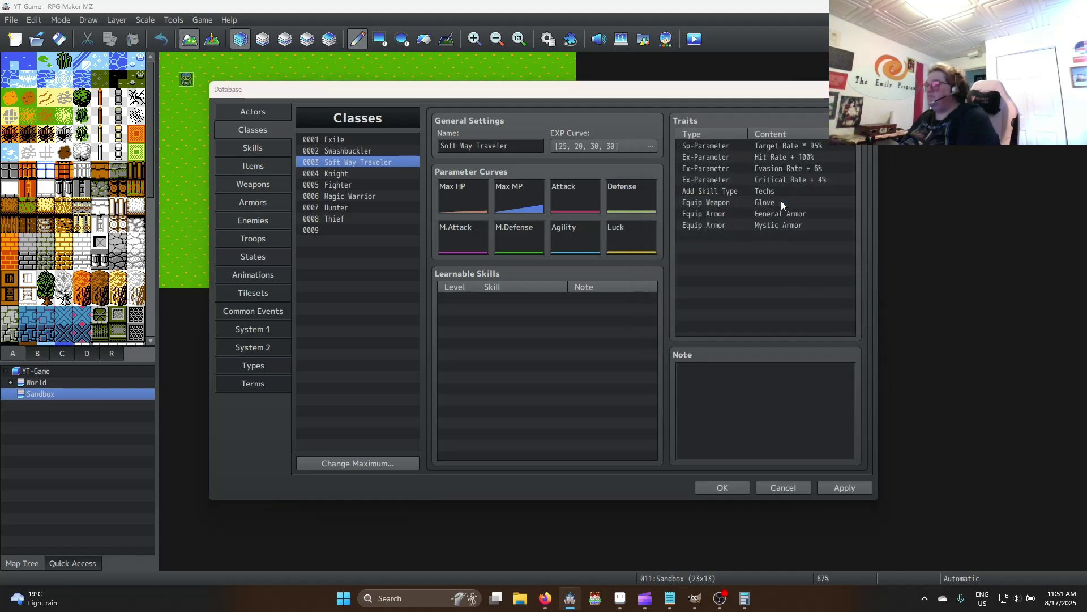
double_click(780, 202)
click(790, 166)
click(790, 166)
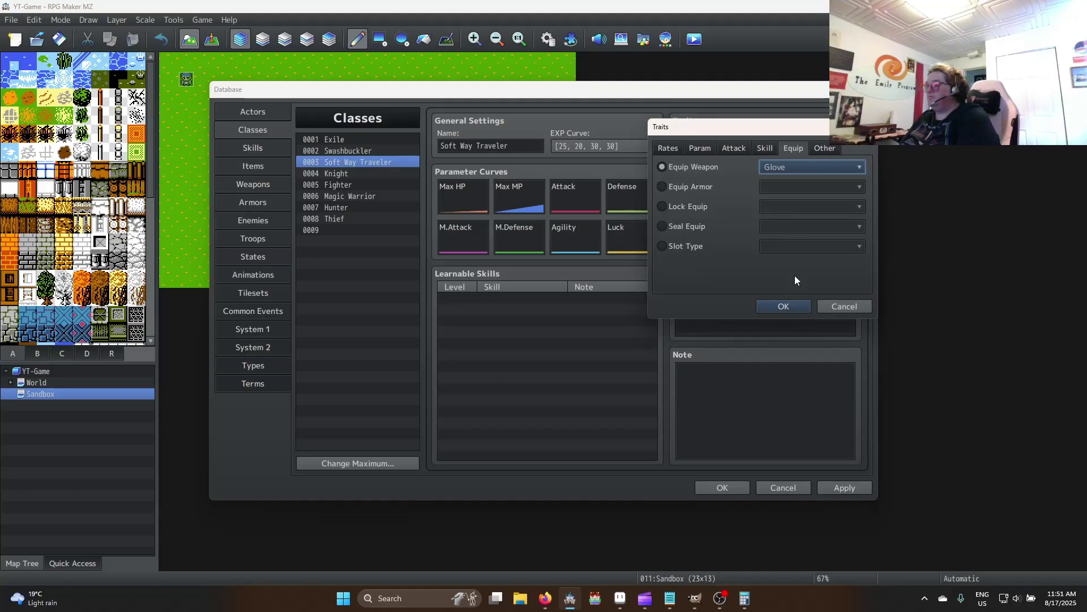
click(800, 309)
Change the Soft Way Traveler's Mystic Armor equip trait to Light Armor
click(783, 213)
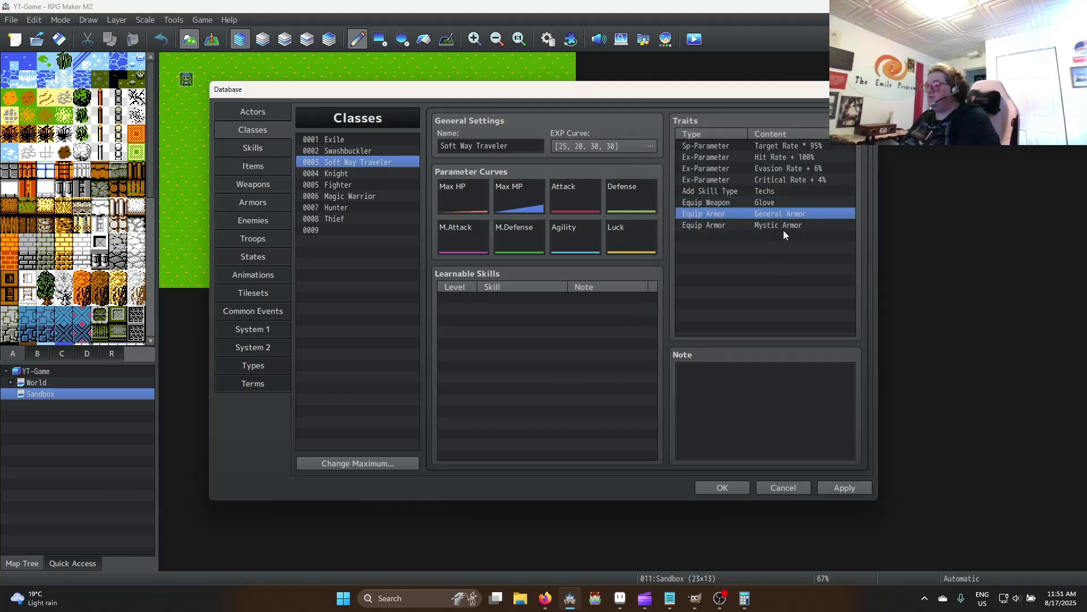
double_click(784, 226)
click(786, 184)
click(802, 242)
click(783, 306)
click(756, 235)
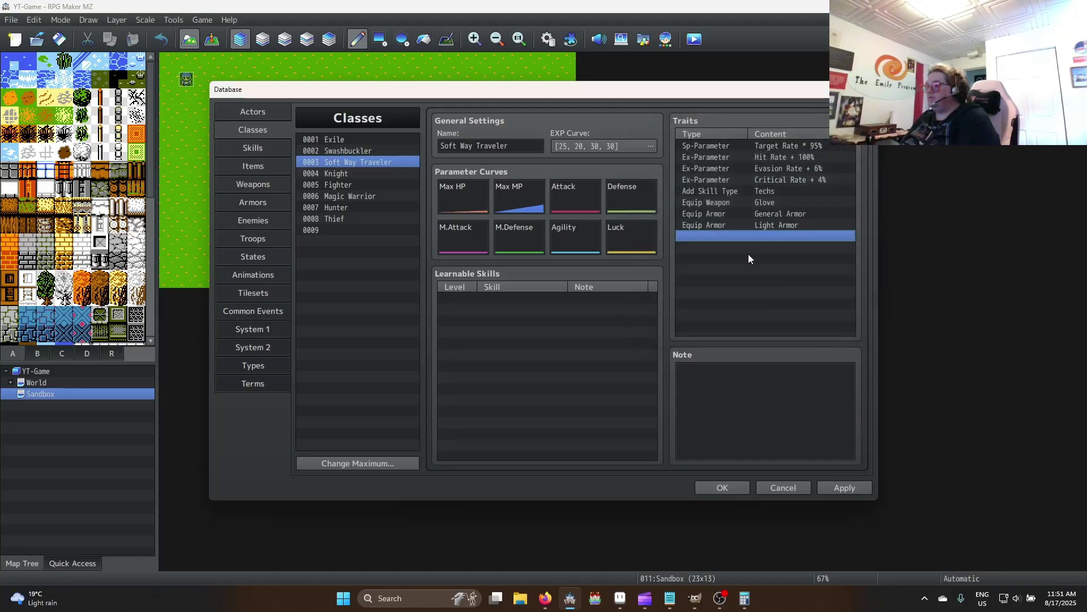
Apply the Soft Way Traveler class changes and close the database
click(844, 487)
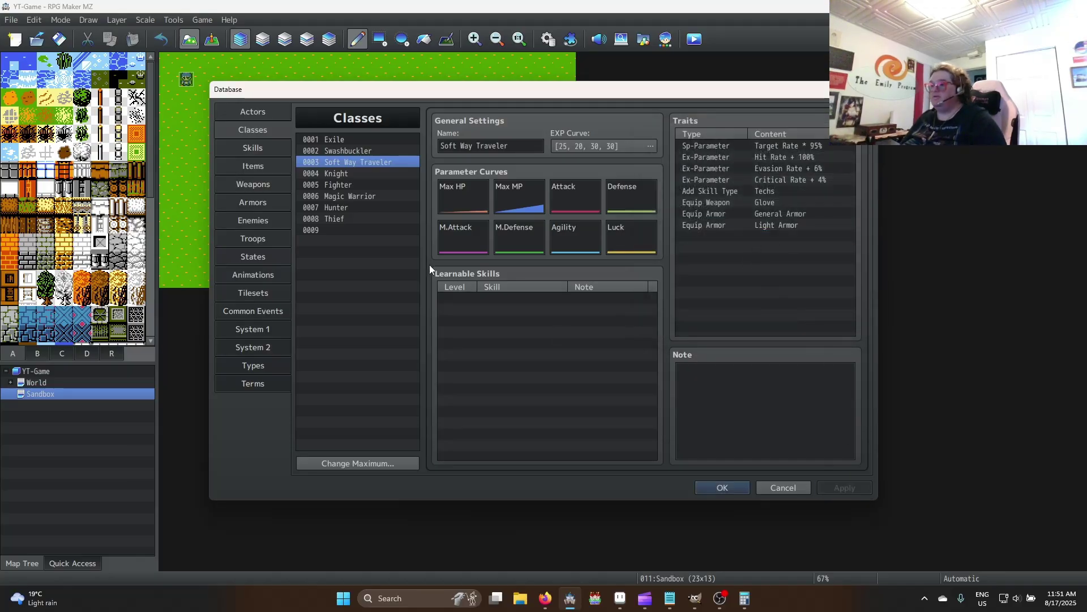
click(717, 484)
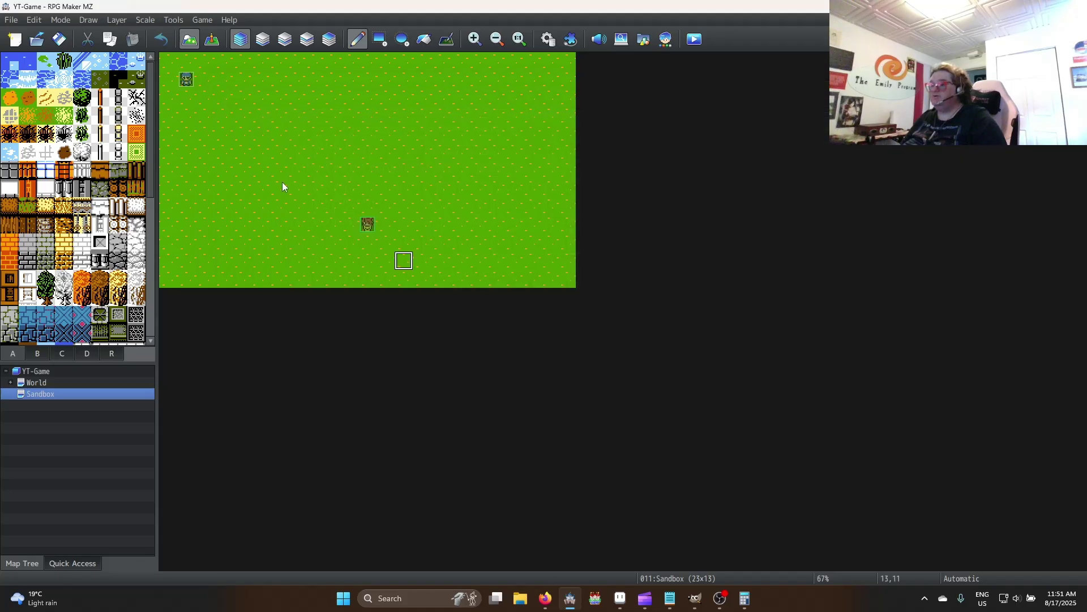
Reopen the database and rename the Knight class as Bips
click(549, 39)
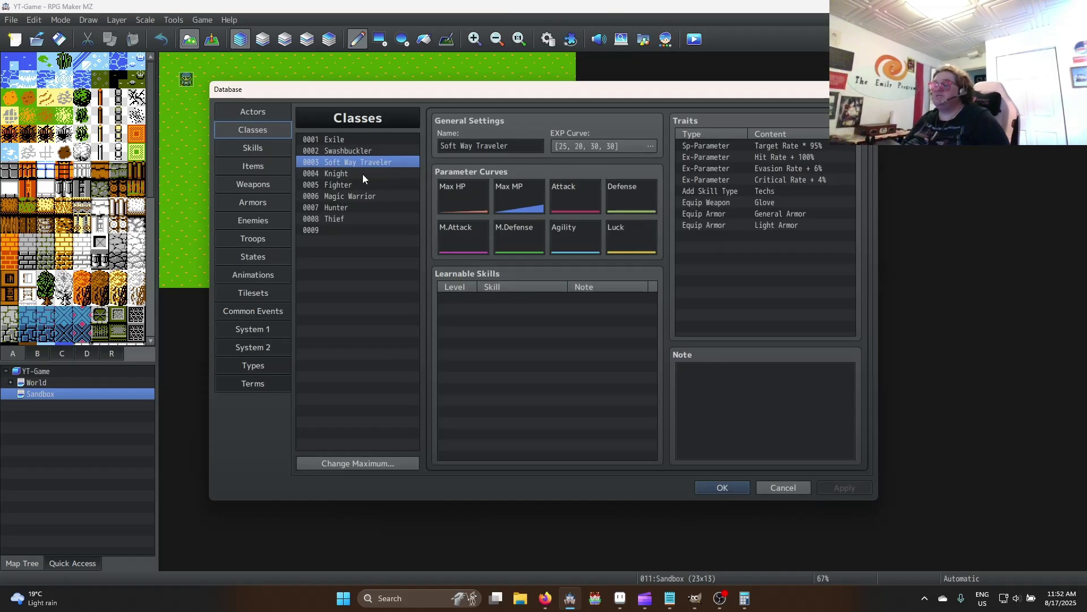
click(362, 175)
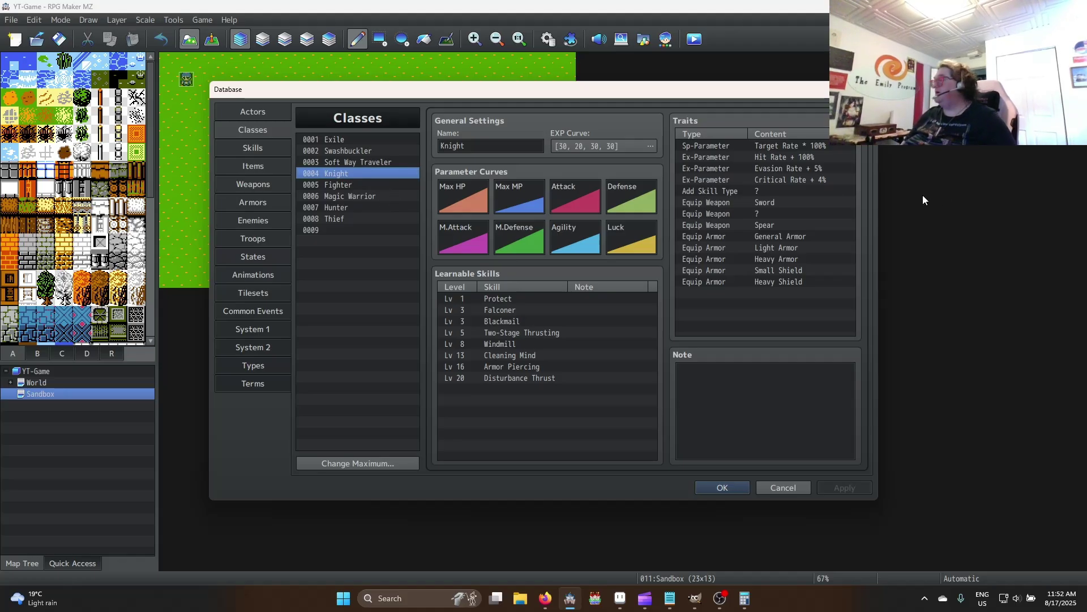
double_click(507, 145)
text(Bips)
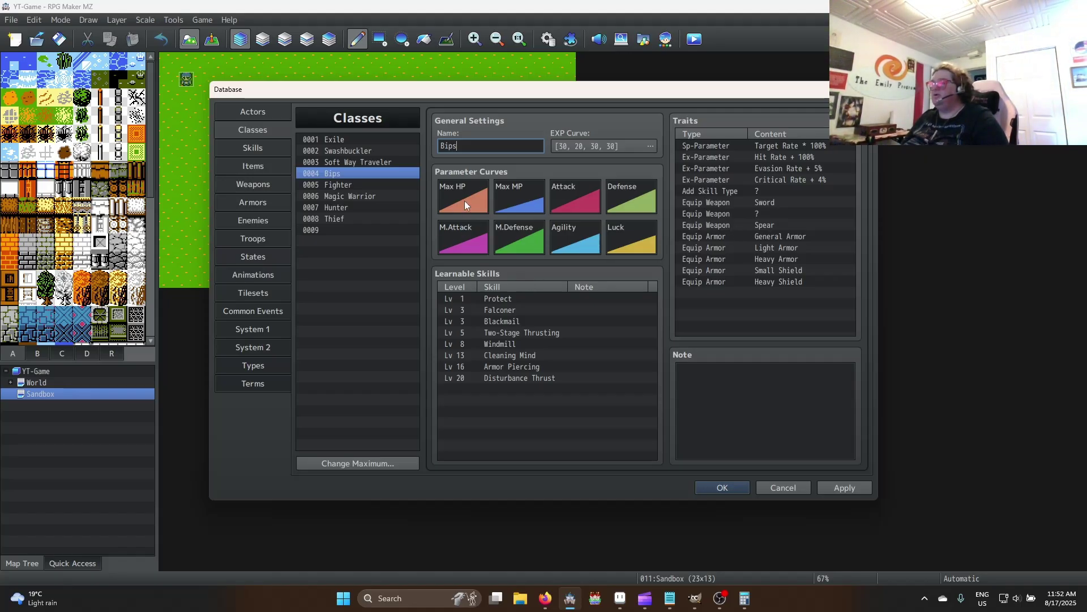
Open the Bips class's parameter curves and examine the Max MP, M.Attack and M.Defense curves
double_click(510, 204)
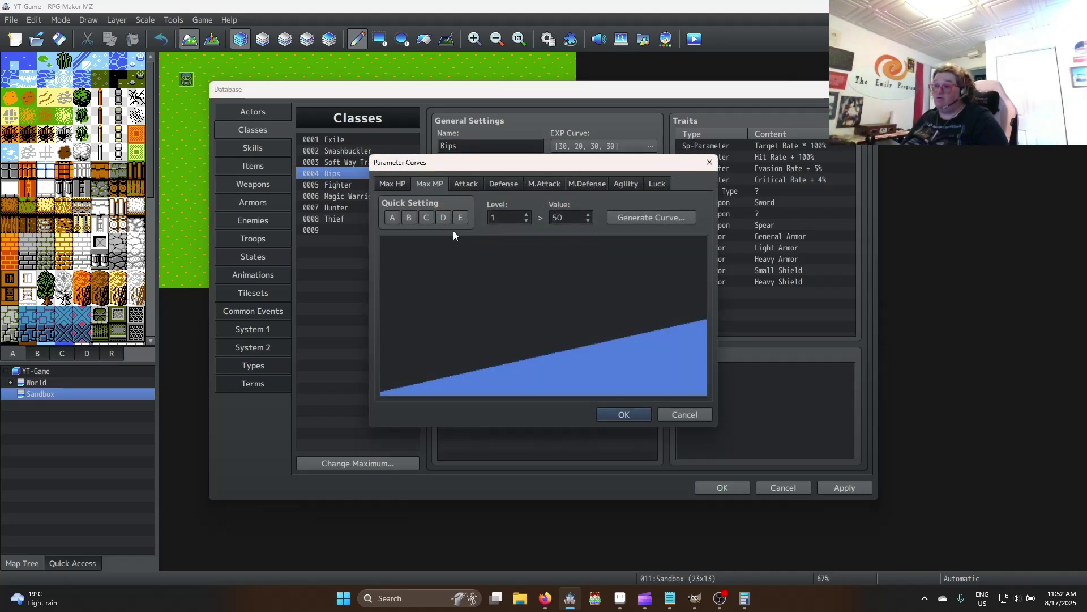
click(651, 218)
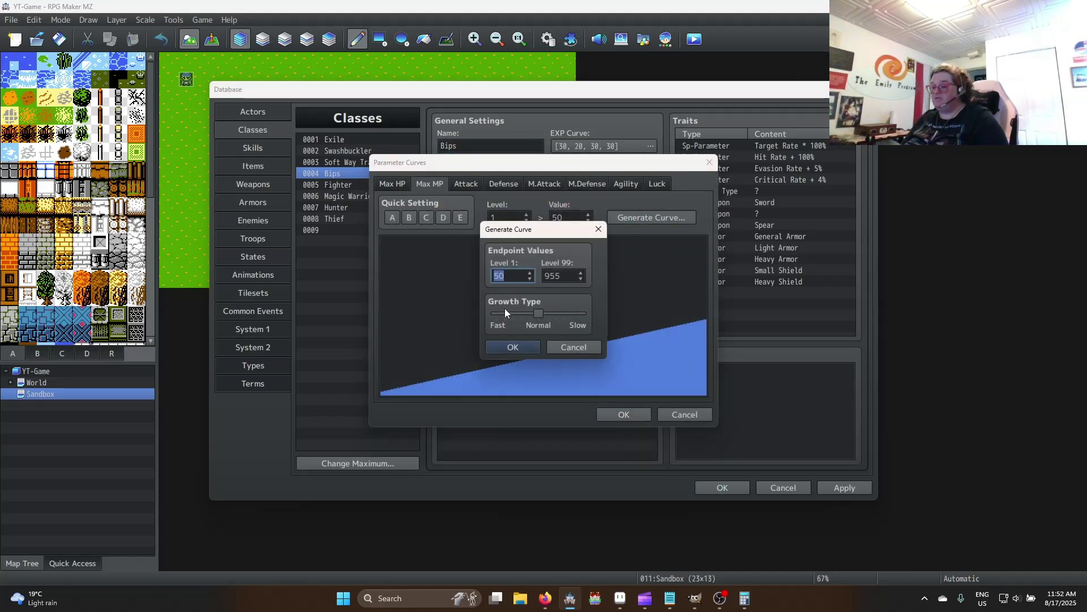
click(584, 350)
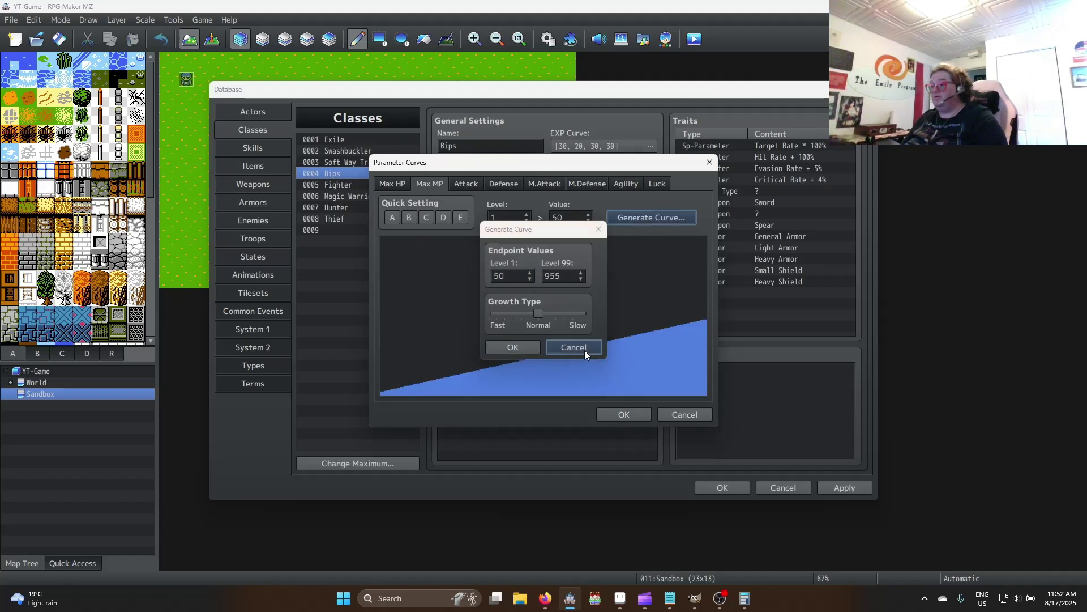
click(545, 184)
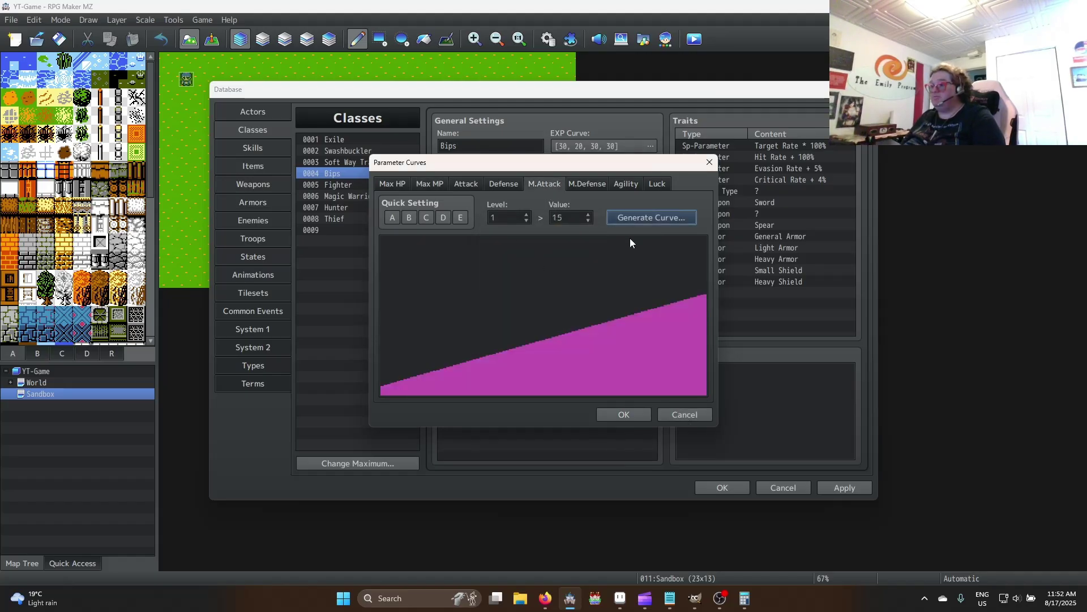
click(589, 183)
click(548, 183)
click(430, 184)
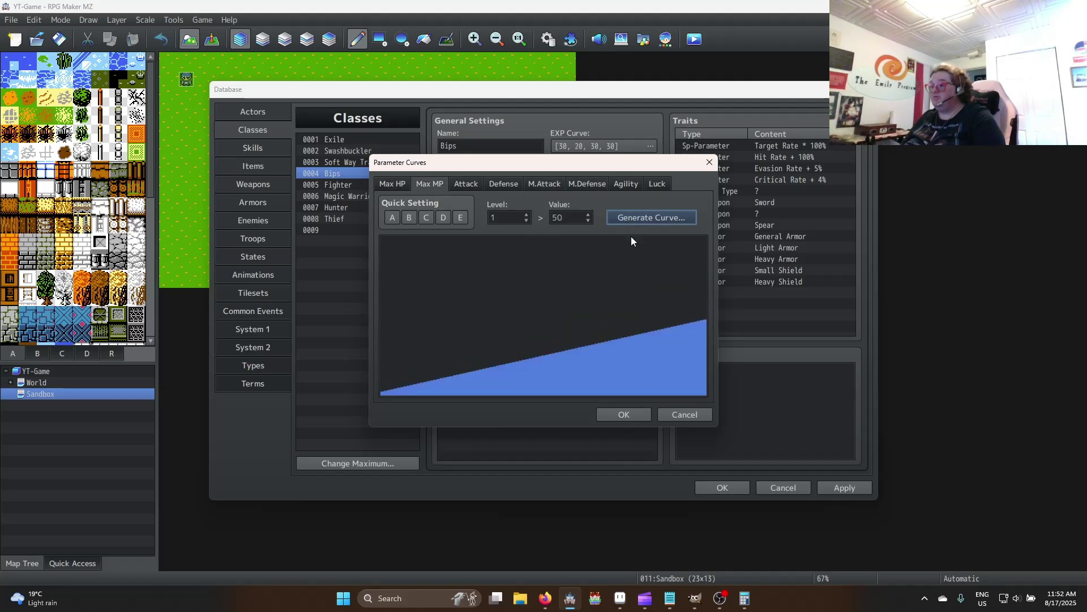
Generate the Bips class's Max MP curve from 1 at level 1 to 42 at level 99
click(643, 218)
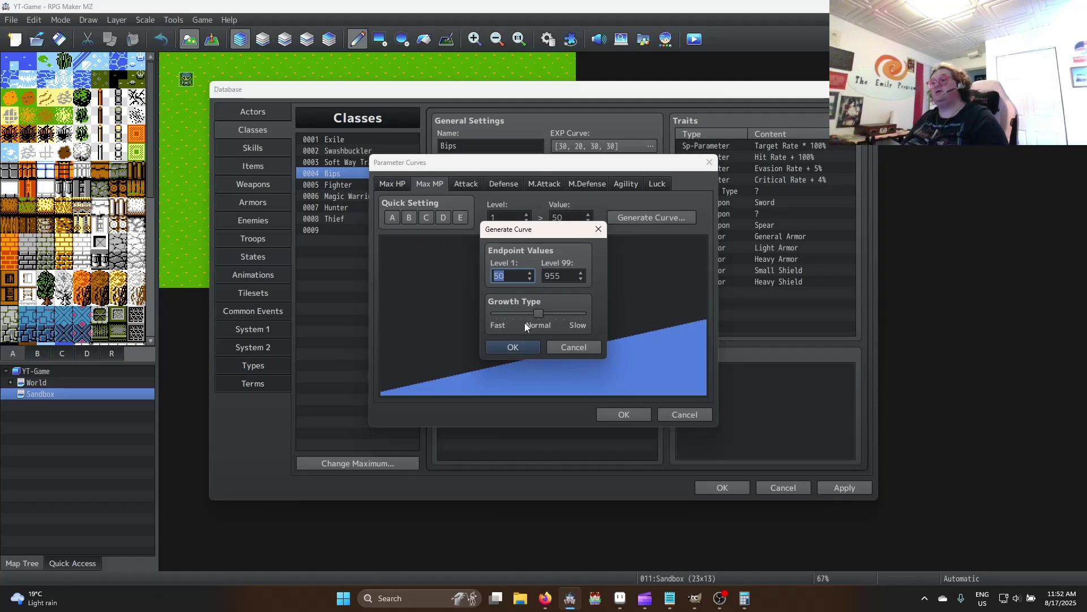
text(42)
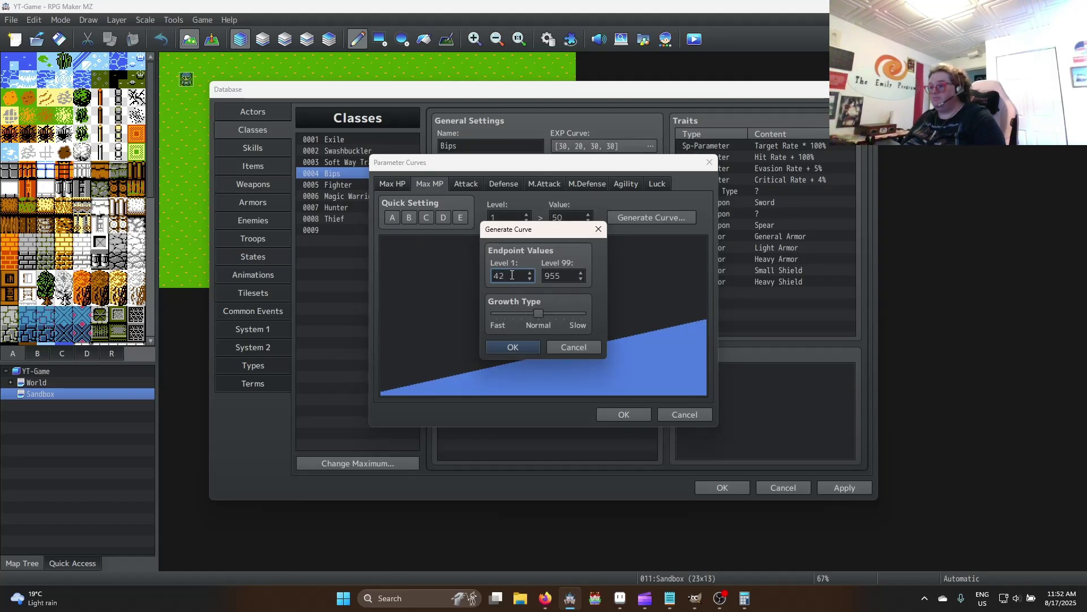
double_click(564, 277)
text(1)
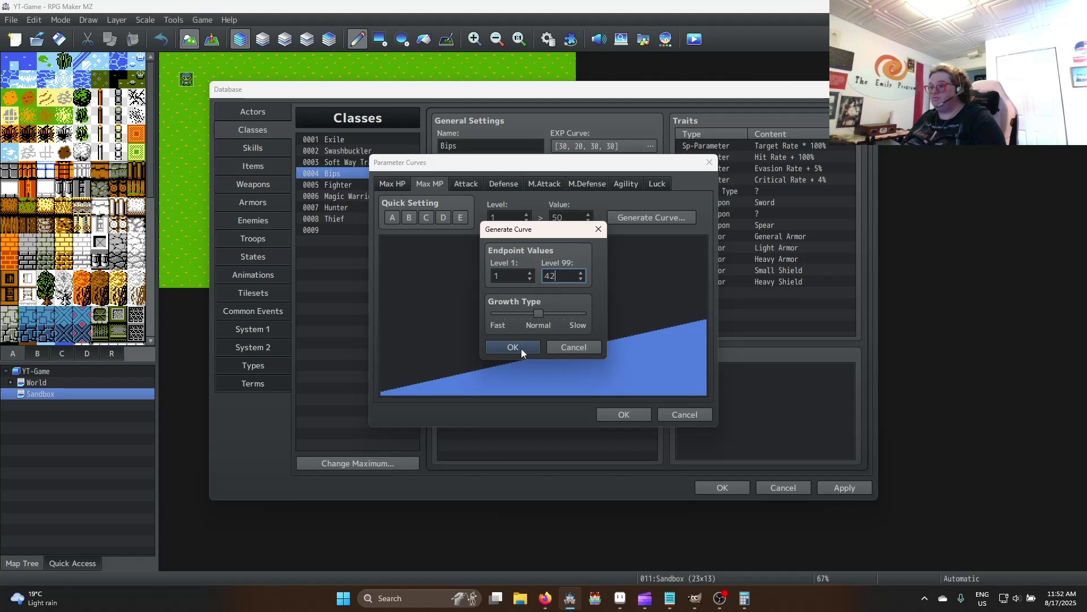
click(521, 347)
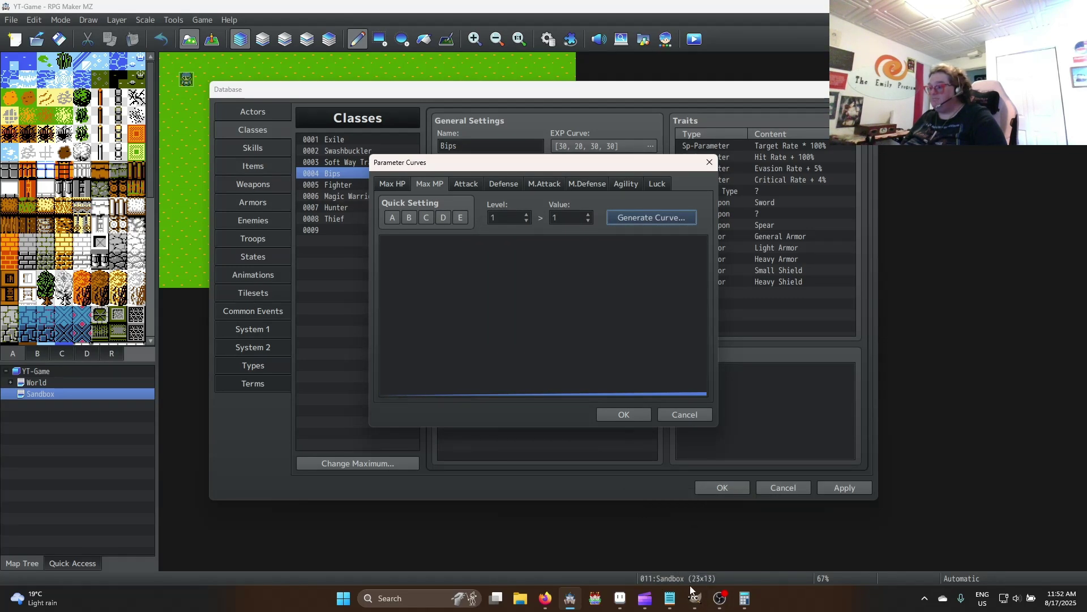
Switch to Calculator and multiply 8 by 98 to work out the level 99 Max MP
click(745, 598)
click(875, 228)
click(836, 282)
click(869, 282)
click(824, 283)
click(912, 373)
click(569, 220)
text(784)
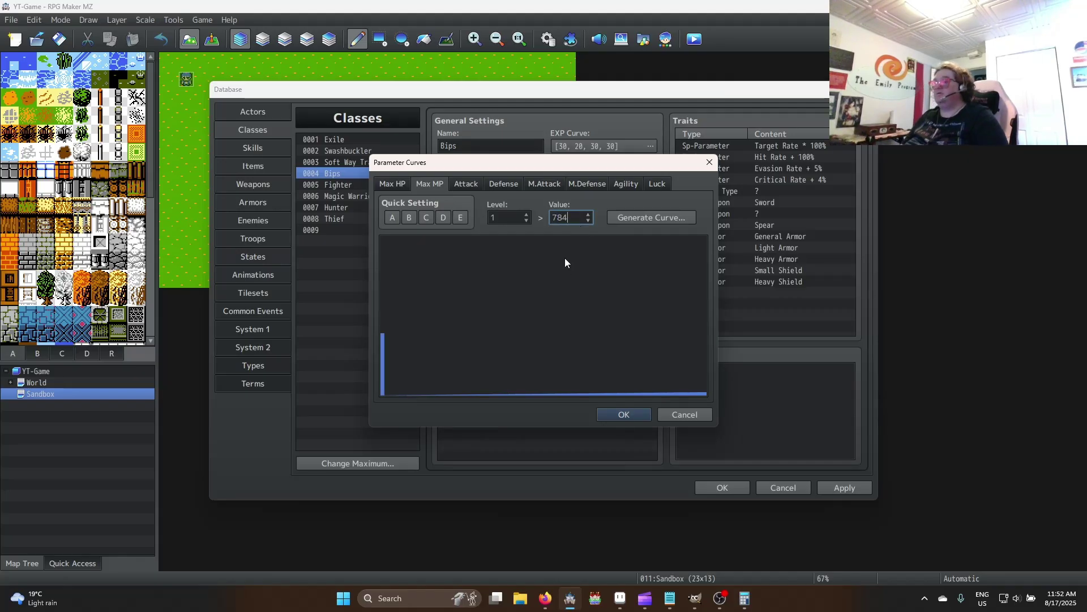
key(ctrl+a)
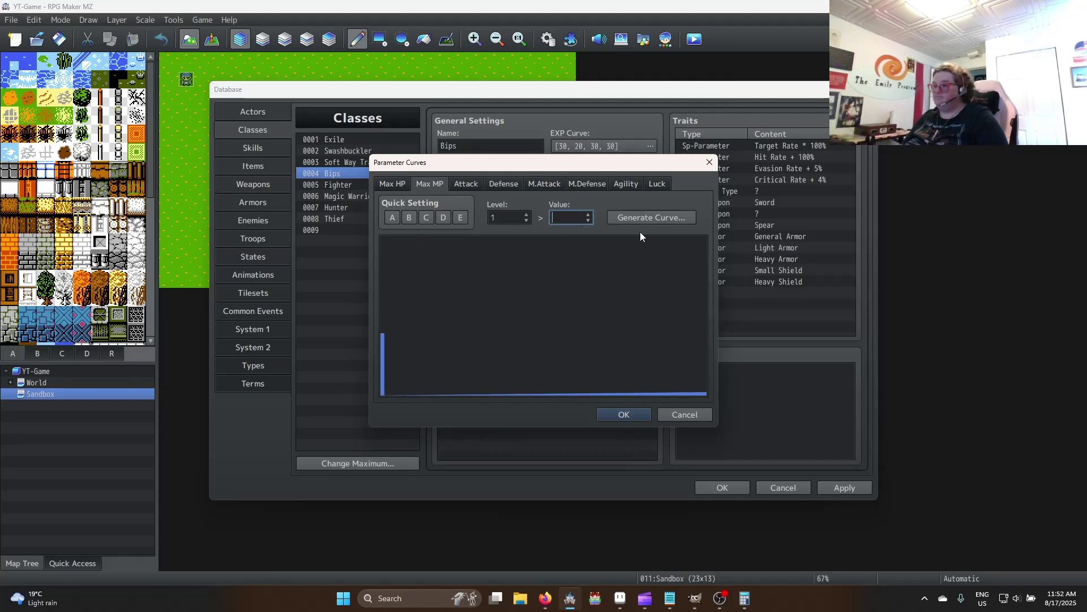
Generate the Bips class's Max MP curve from 42 at level 1 to 784 at level 99
click(652, 218)
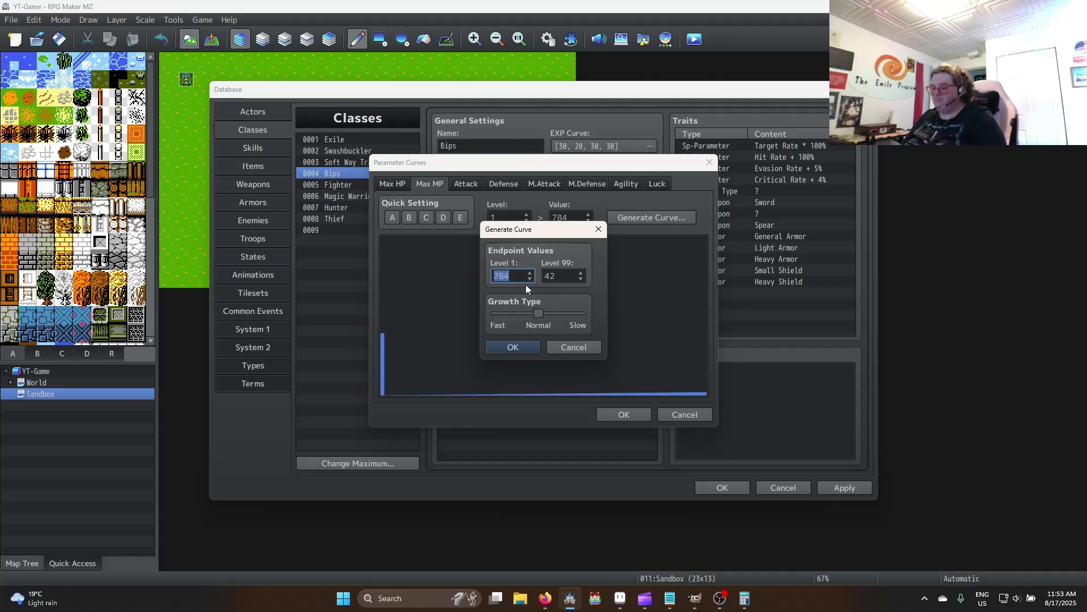
text(42)
key(Tab)
text(784)
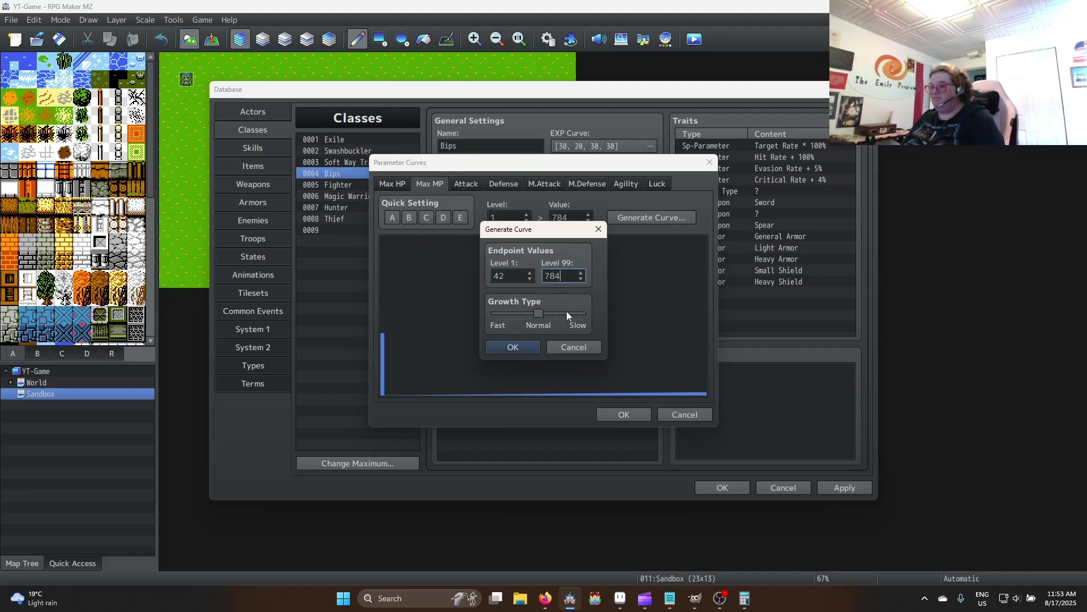
click(532, 346)
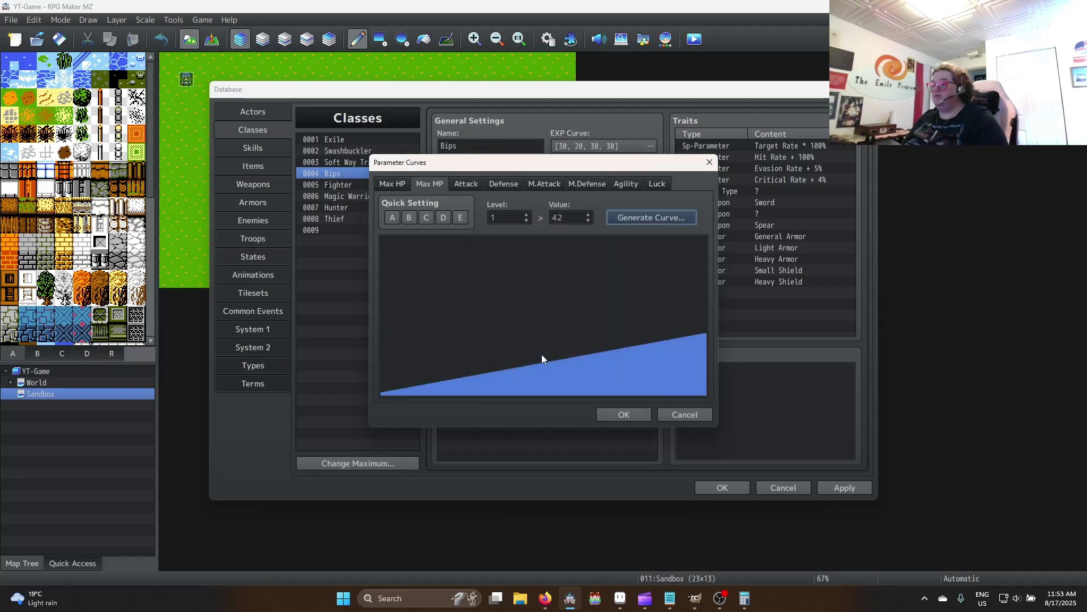
Check the Max HP curve's endpoint values, and set the Bips class's level 1 M.Defense to 44
click(393, 184)
click(672, 218)
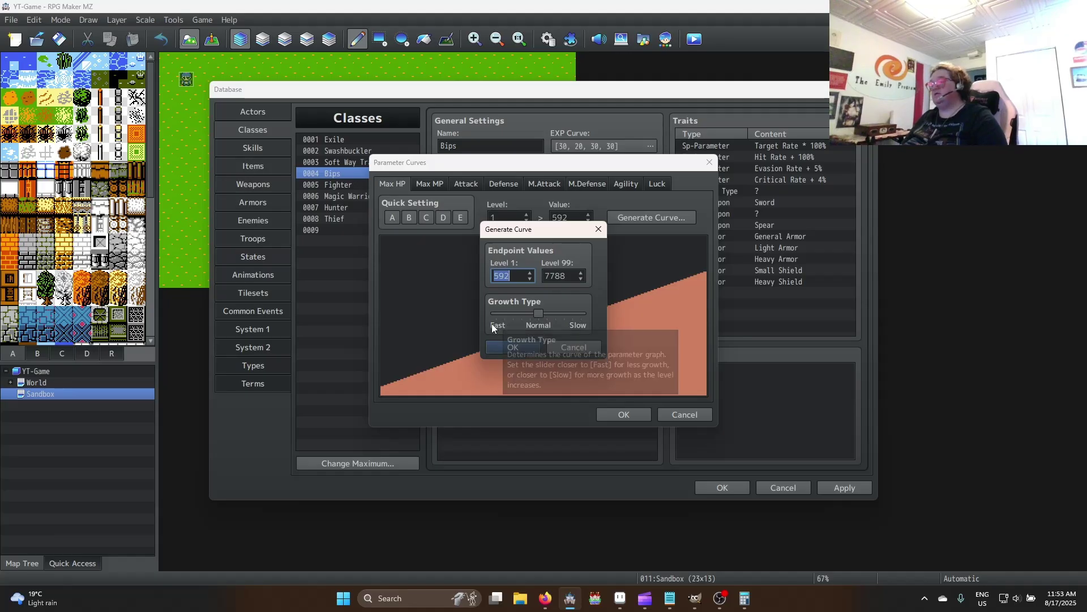
click(525, 348)
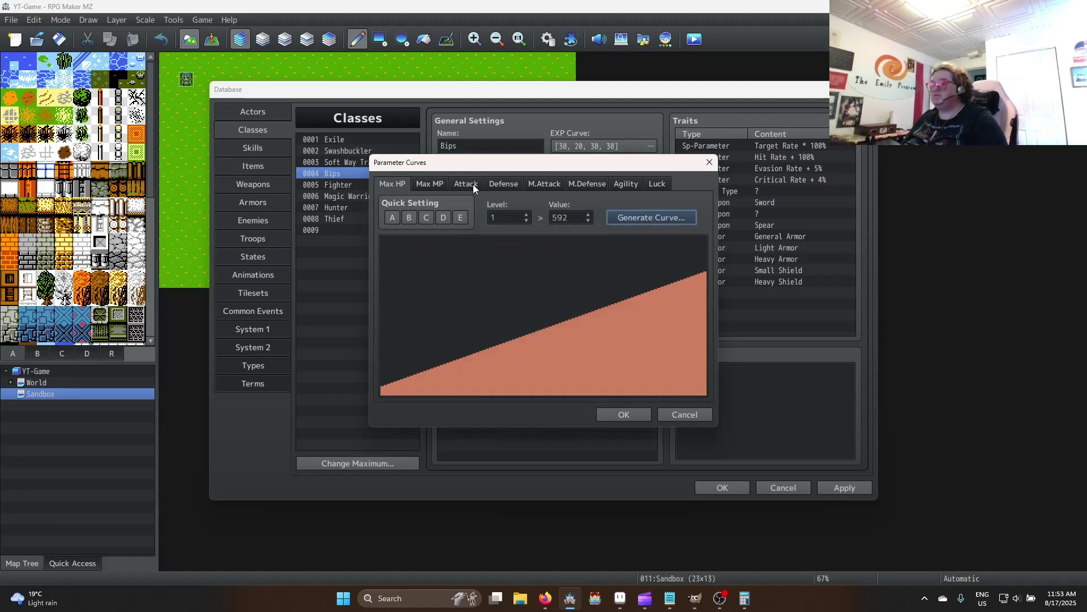
click(471, 184)
click(541, 184)
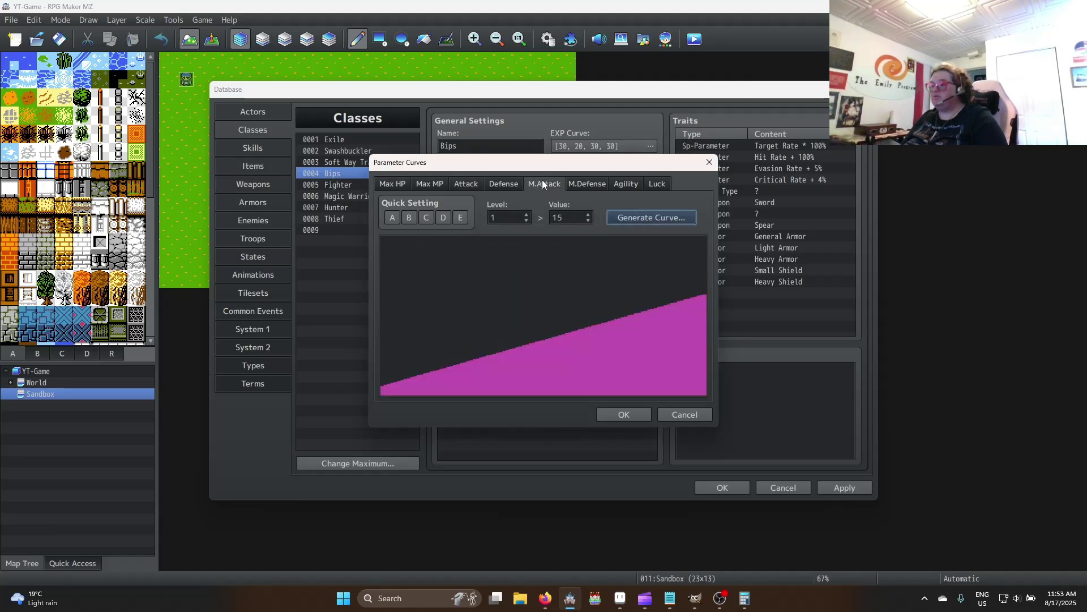
click(569, 184)
double_click(561, 216)
text(44)
Examine the level 1 values of the Bips class's Agility, Luck, Defense and Attack curves
click(627, 184)
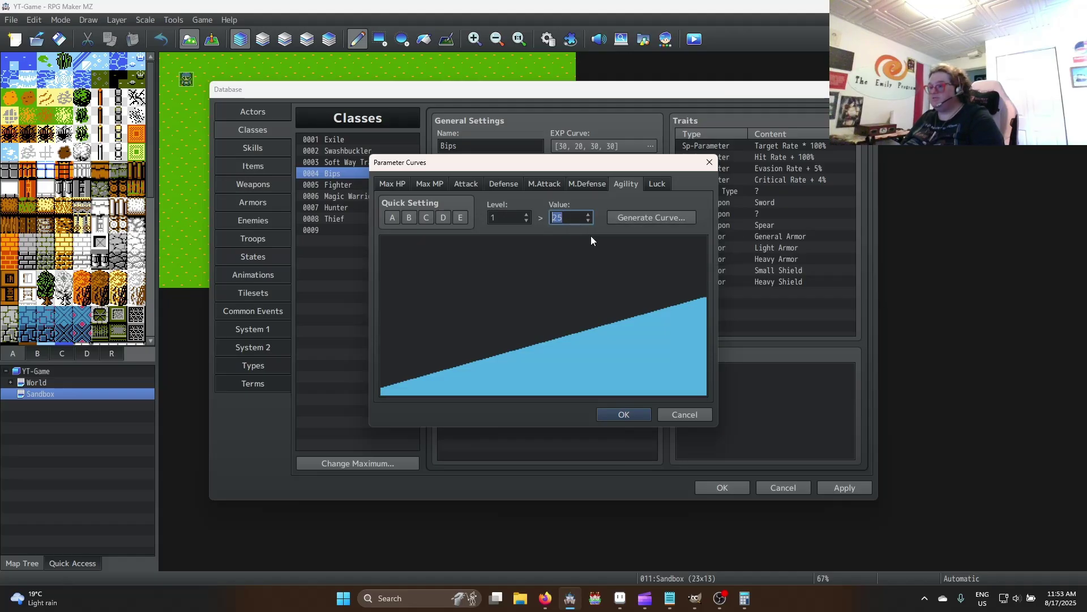
click(655, 184)
click(574, 222)
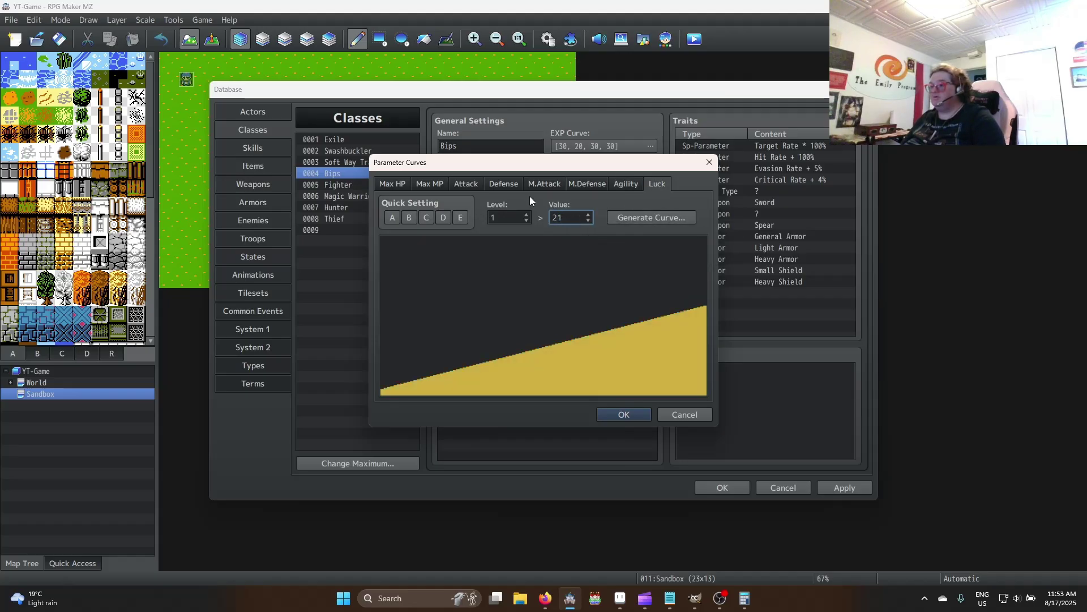
click(498, 185)
click(465, 182)
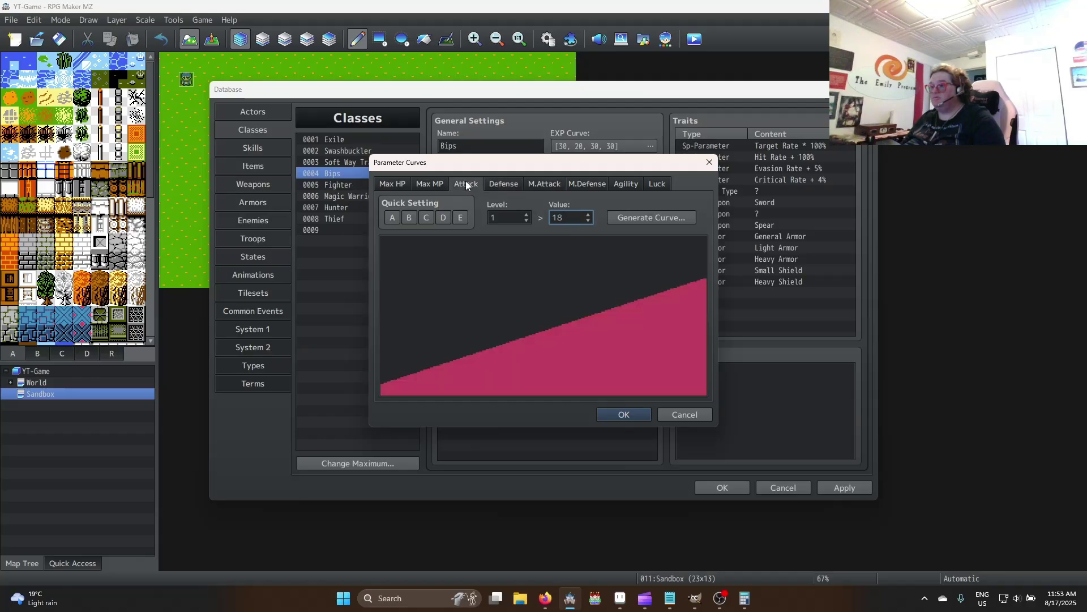
click(498, 184)
click(655, 185)
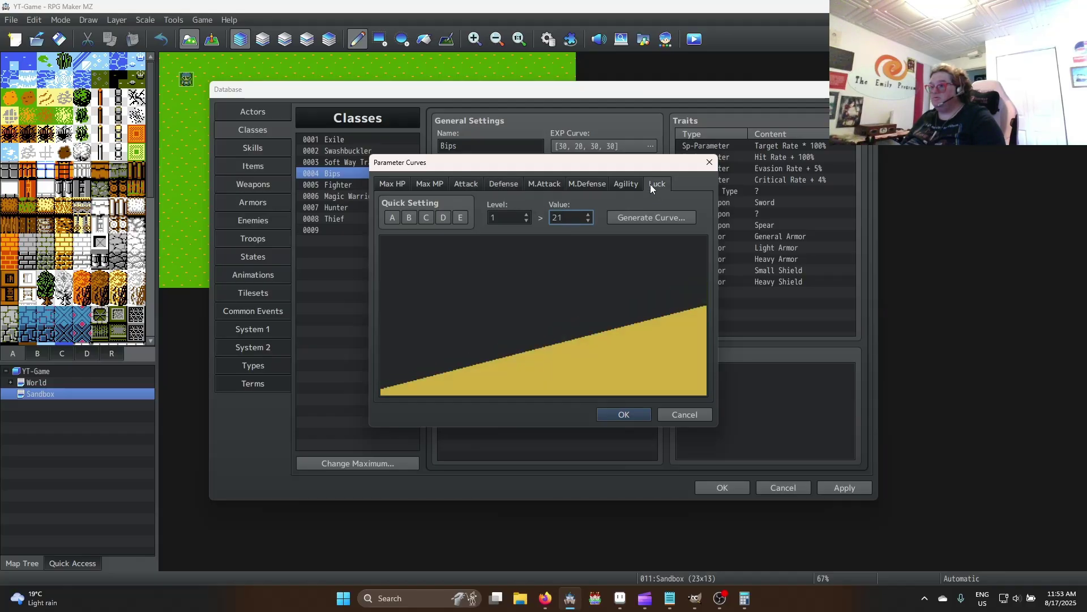
Set the Bips class's level 1 Defense to 12 and level 1 Attack to 10
click(502, 183)
text(12)
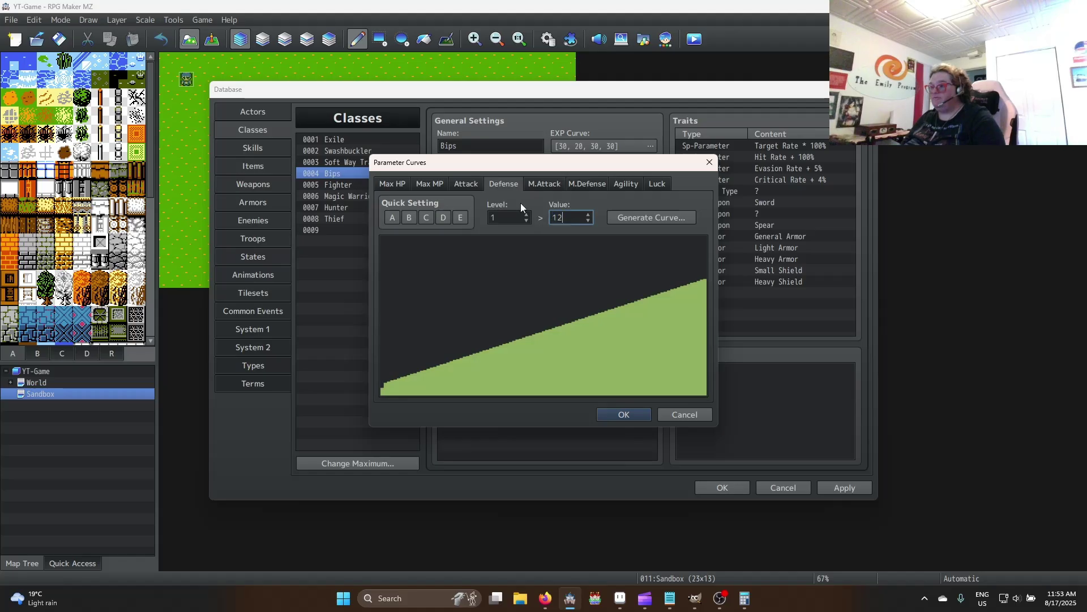
click(466, 182)
drag(565, 218, 550, 217)
text(10)
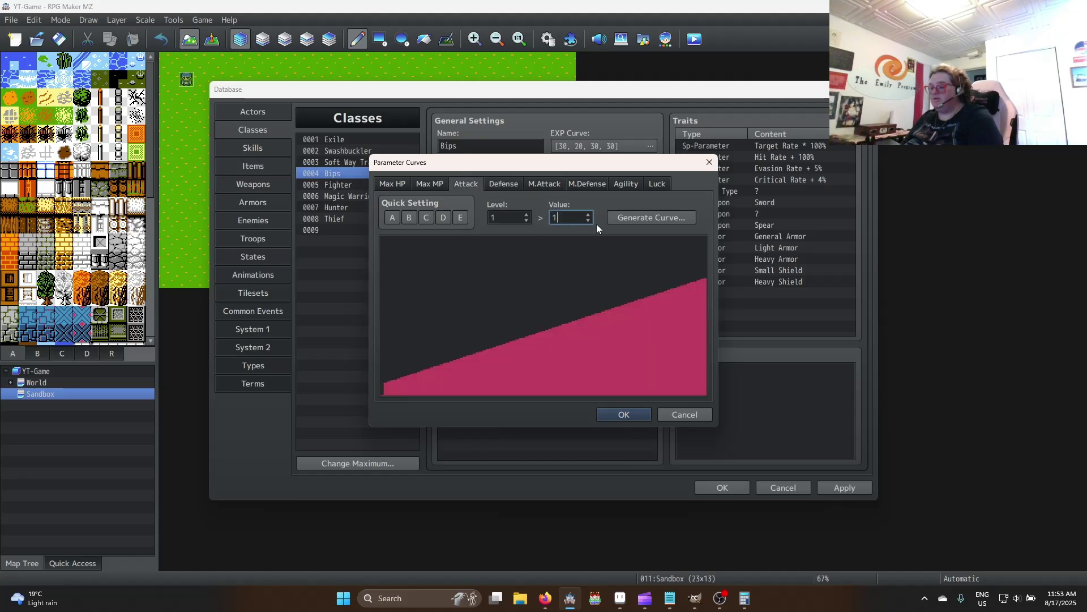
Start generating the Bips class's Max HP curve with a level 1 endpoint of 21
click(657, 184)
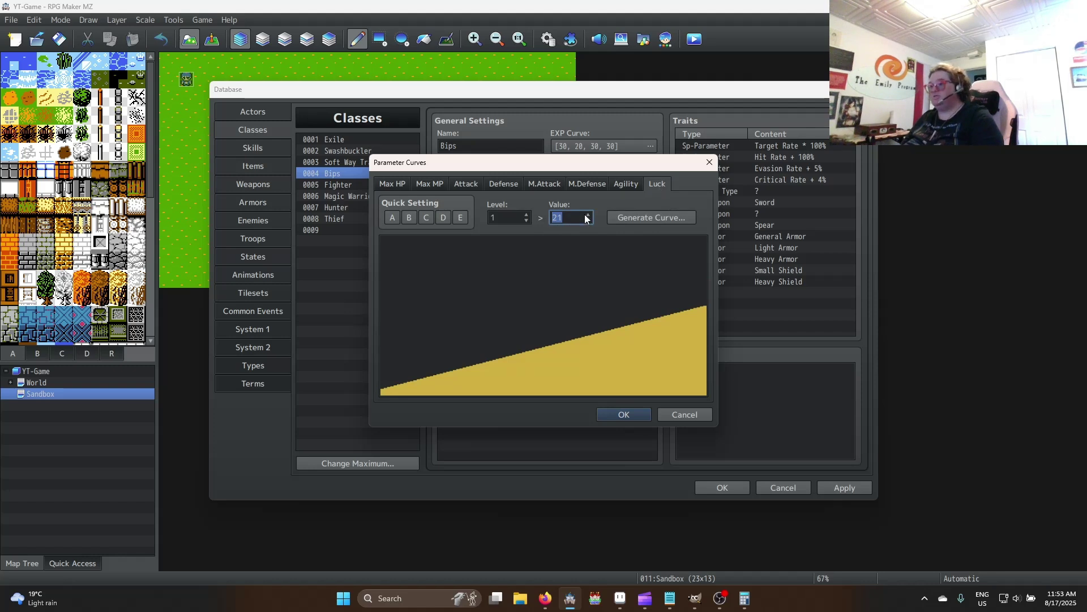
click(462, 182)
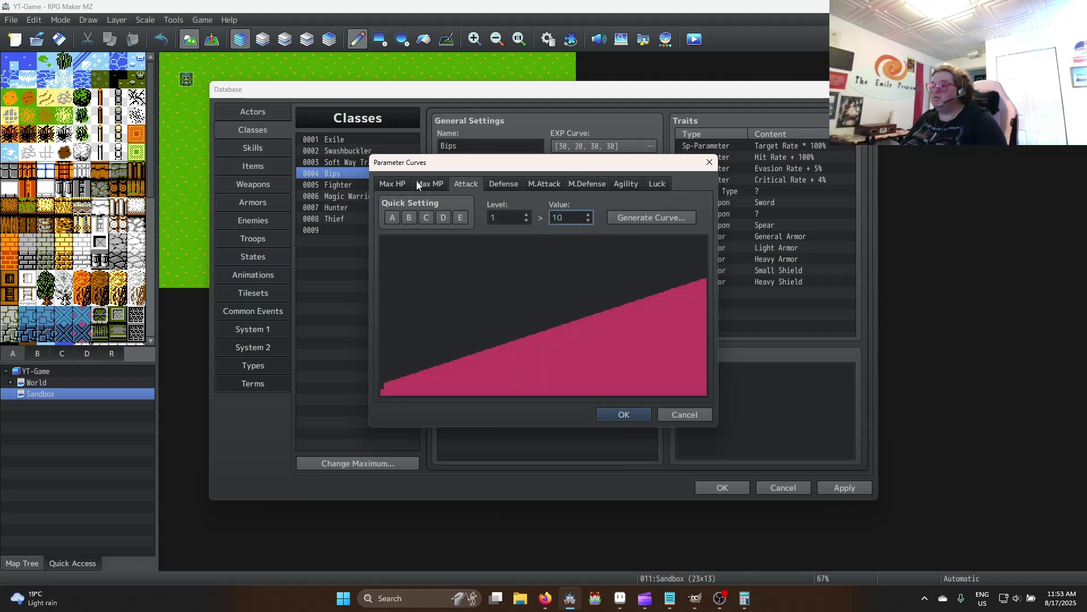
click(485, 182)
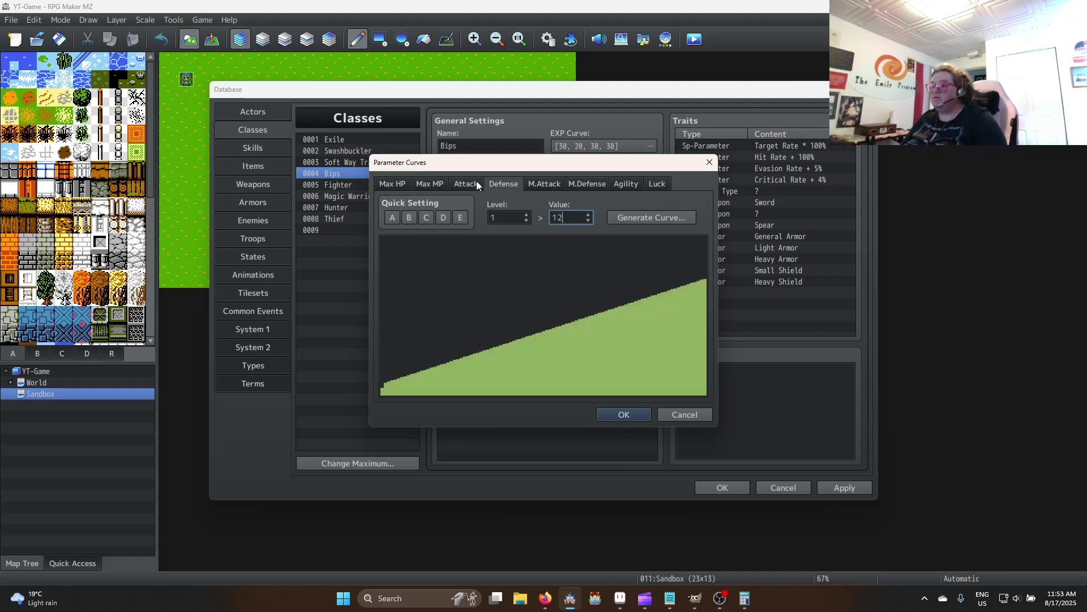
click(397, 182)
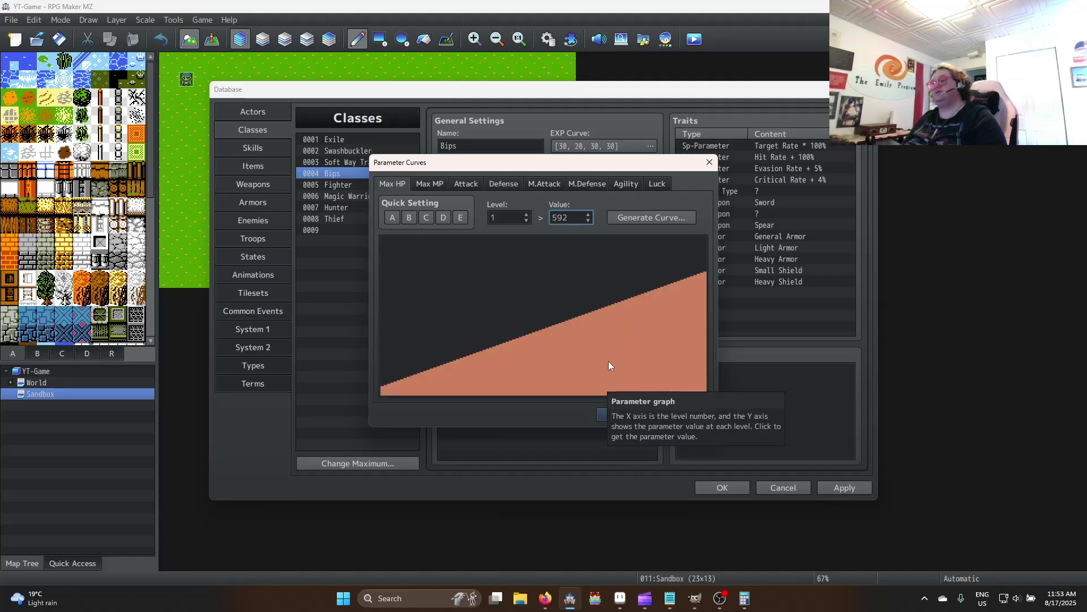
click(661, 217)
text(21)
key(Tab)
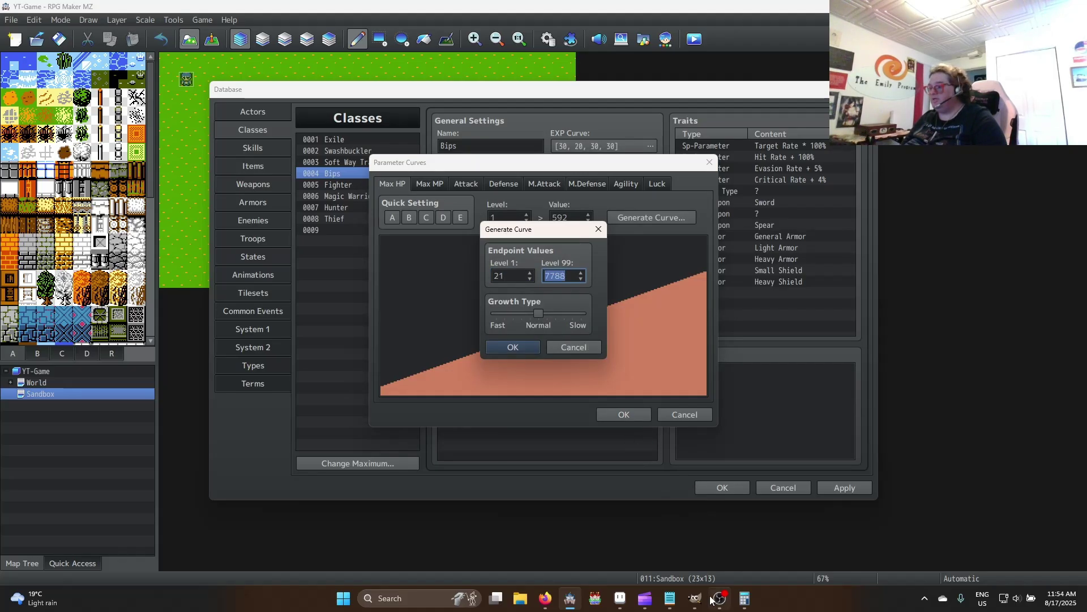
Switch to Calculator and multiply 98 by 4
click(743, 598)
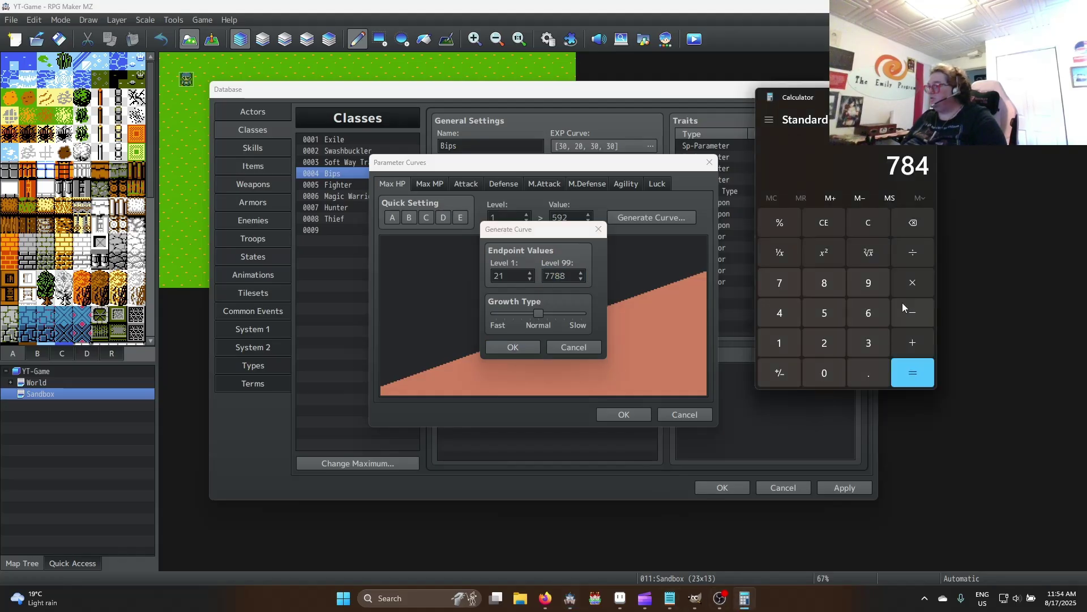
click(878, 224)
click(868, 283)
click(828, 282)
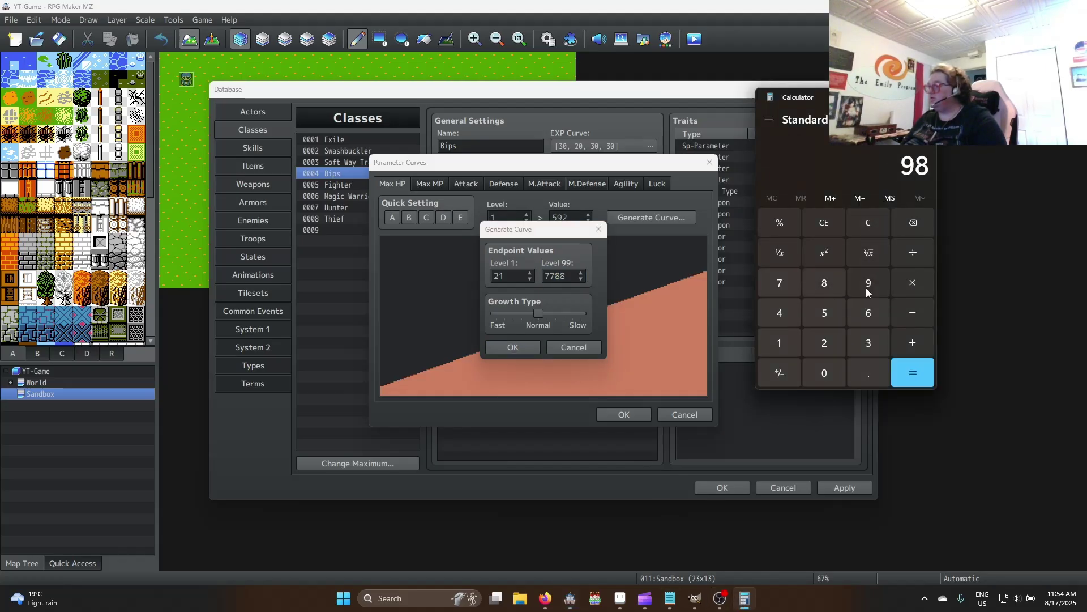
click(779, 313)
click(913, 372)
Set the Bips class's level 99 Max HP endpoint to 392 and generate the curve
click(618, 295)
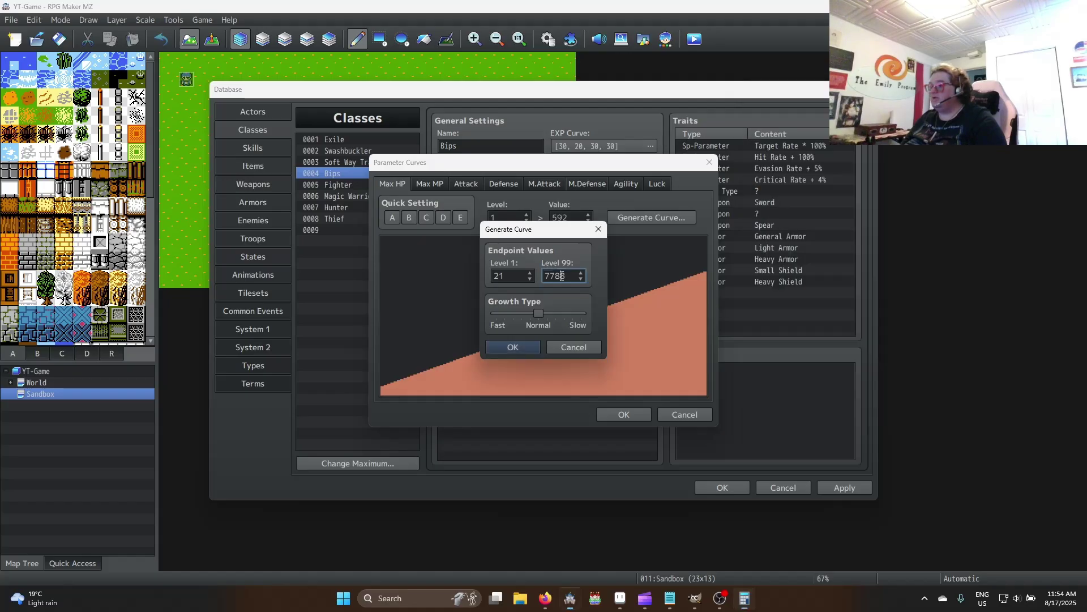
key(ctrl+a)
text(392)
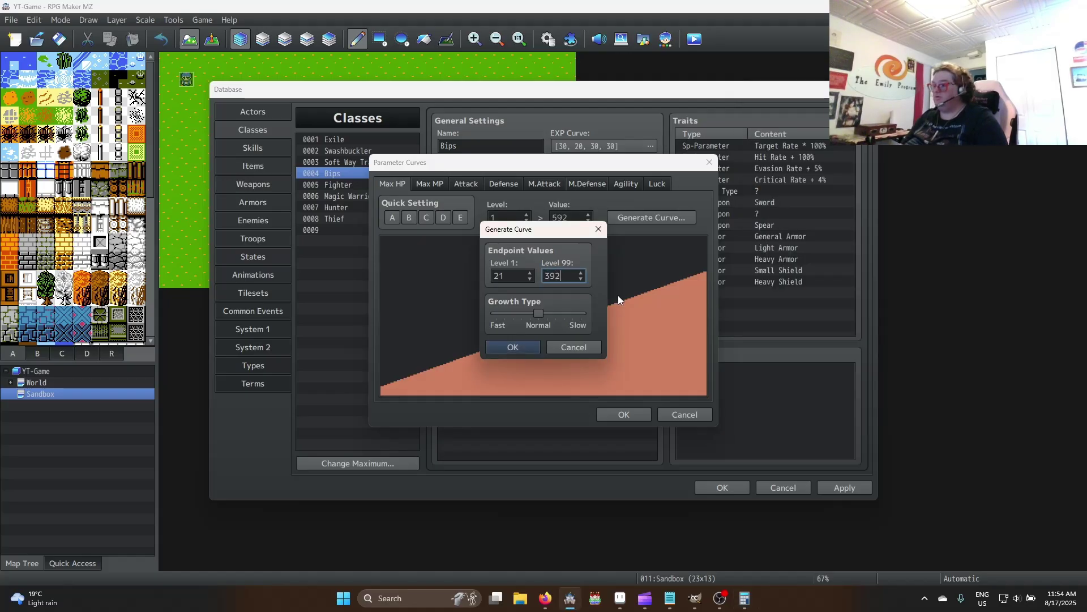
click(514, 345)
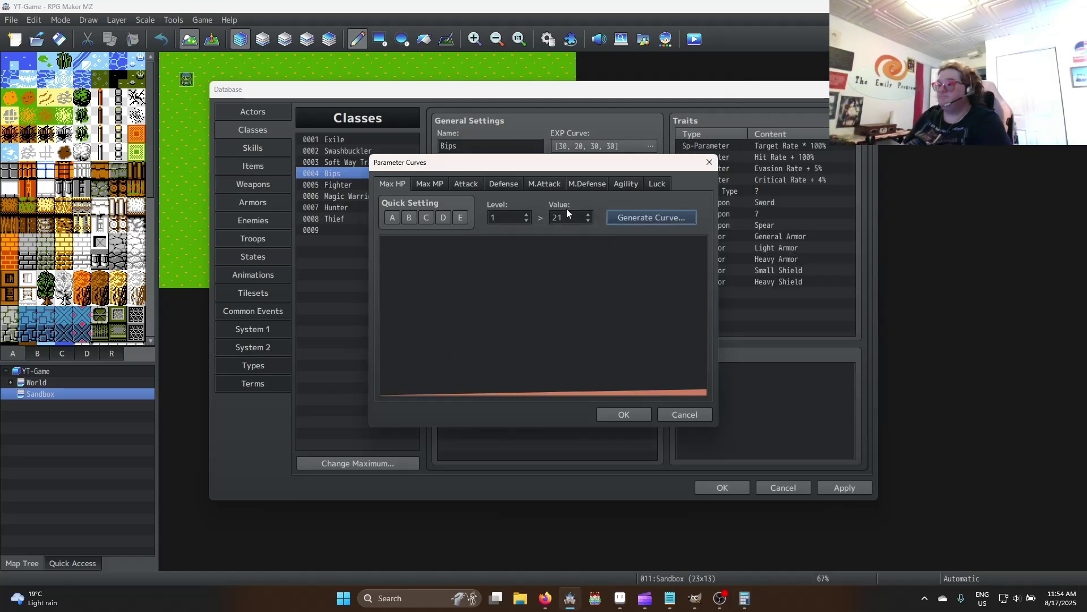
Regenerate the Bips class's Attack curve as a flat line at 10
click(435, 180)
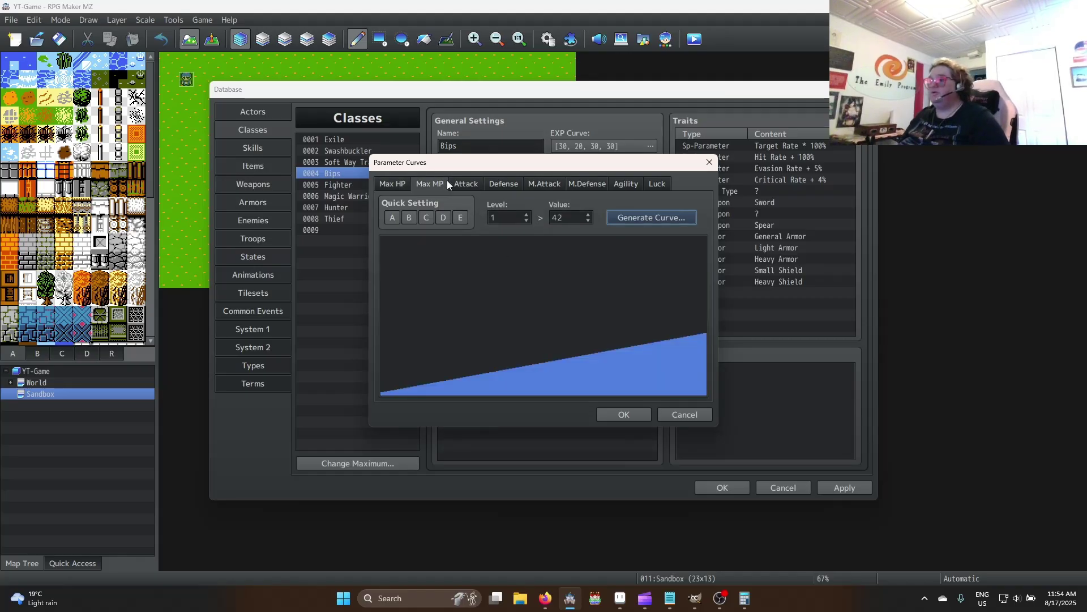
click(457, 180)
click(497, 180)
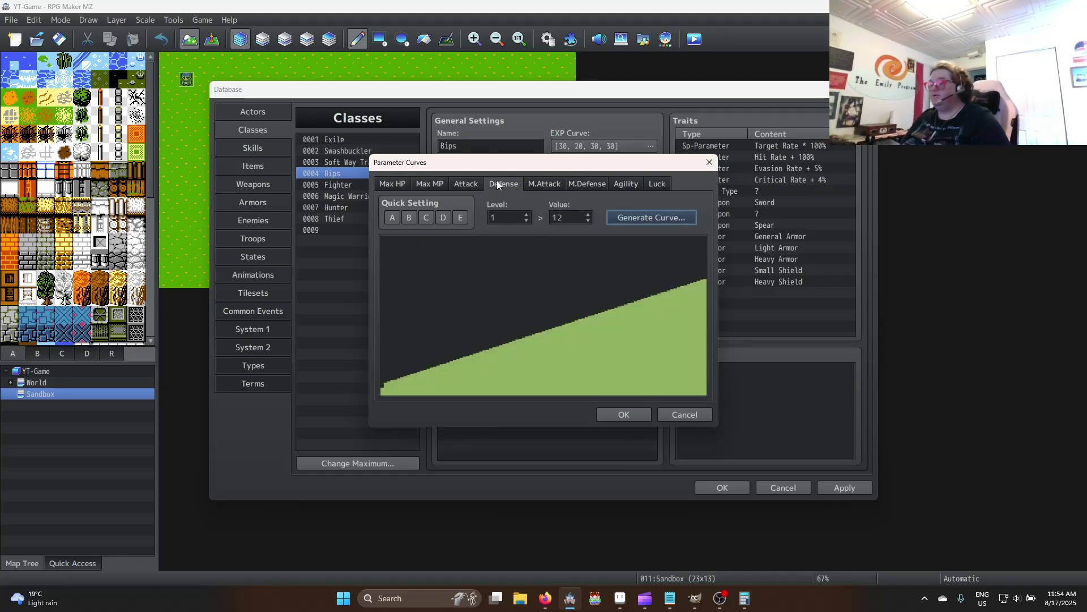
click(452, 180)
click(671, 222)
double_click(565, 277)
text(1)
click(535, 347)
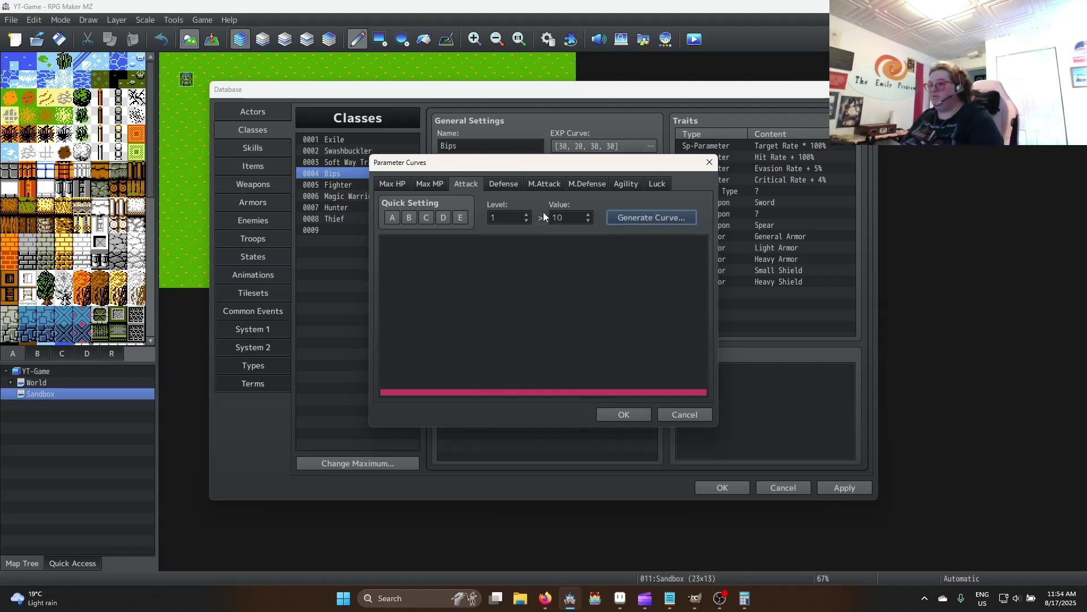
Generate a flat Defense curve for the Bips class by setting its level 99 endpoint to 12
click(503, 185)
click(651, 218)
double_click(564, 276)
text(12)
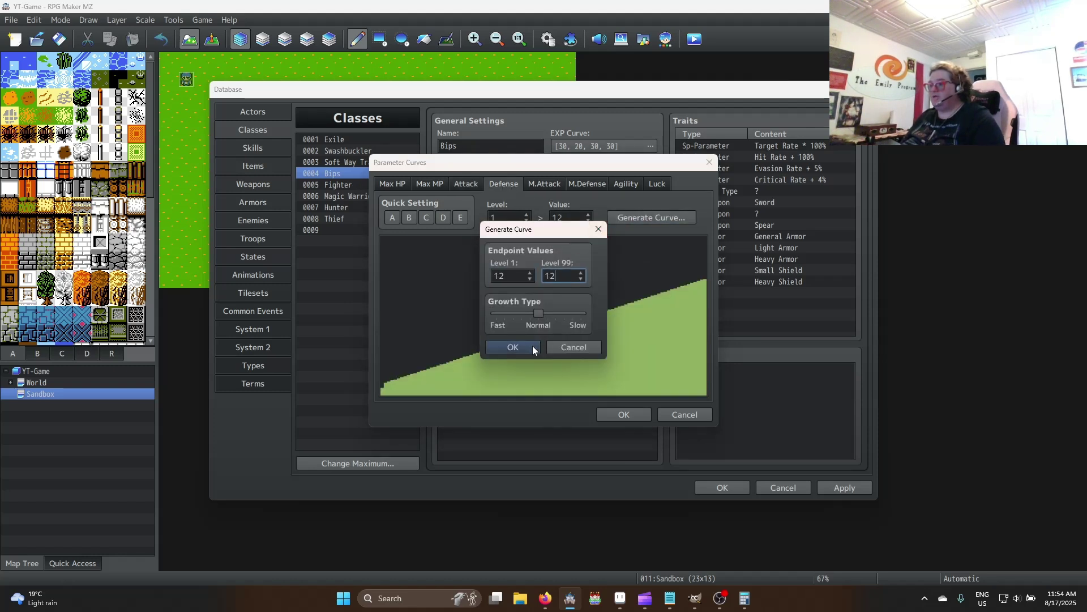
click(512, 347)
Regenerate the Bips class's M.Attack curve as a flat line at 15
click(544, 184)
click(651, 217)
double_click(560, 277)
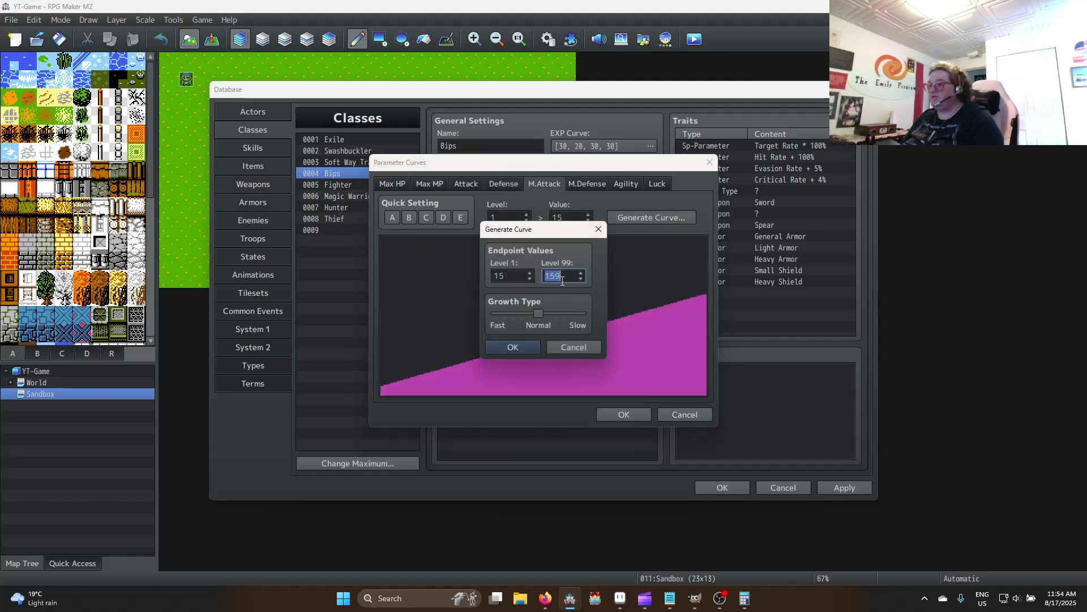
click(525, 347)
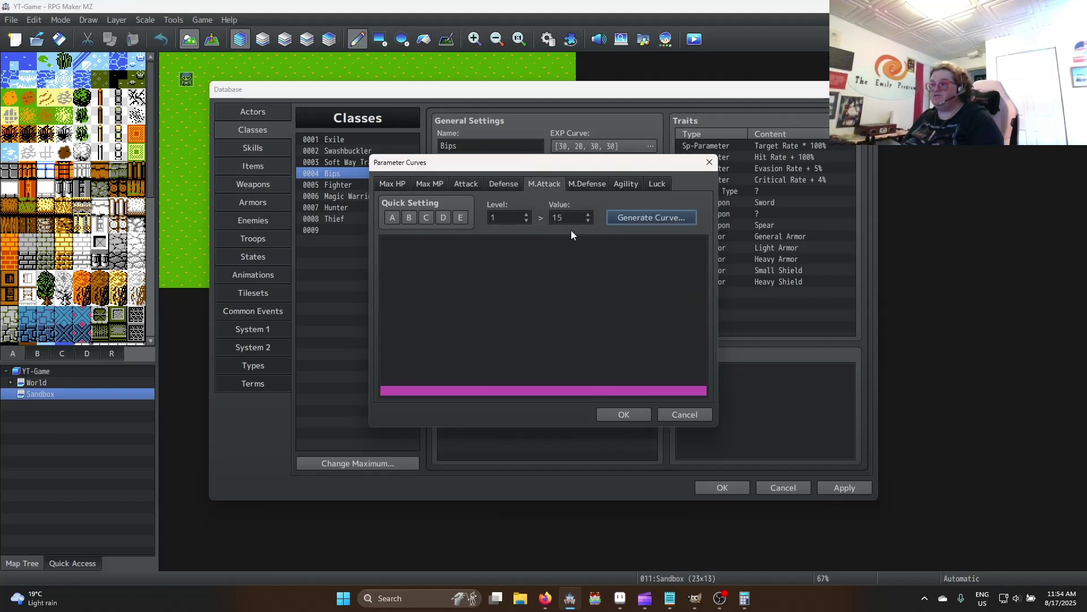
Regenerate the Bips class's M.Defense curve as a flat line at 14
click(585, 184)
click(647, 220)
double_click(566, 277)
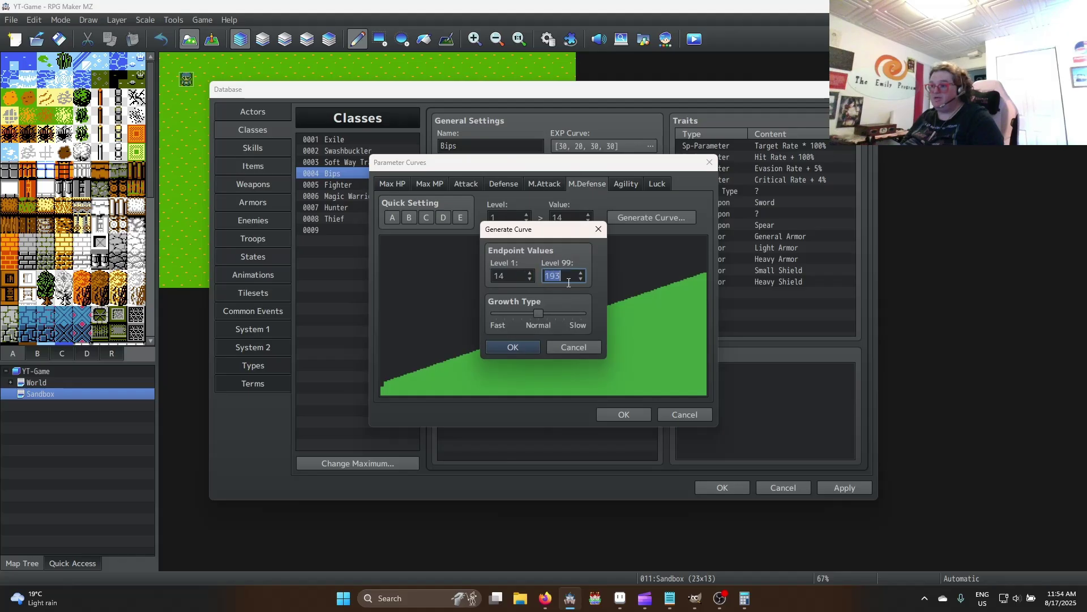
text(15)
click(521, 348)
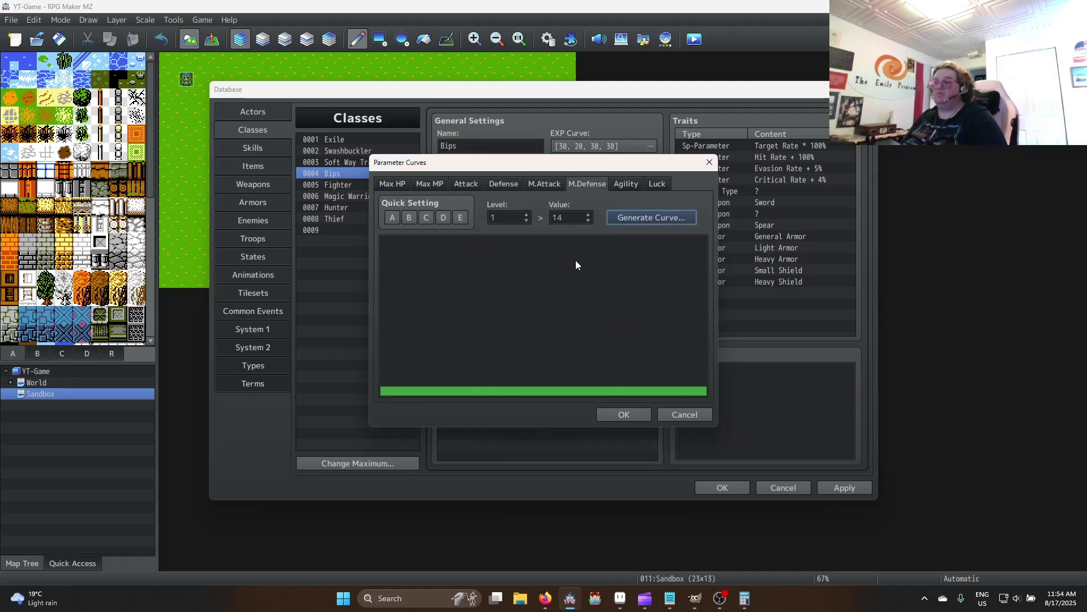
Generate a flat Agility curve for the Bips class by setting its level 99 endpoint to 26
click(633, 184)
click(638, 215)
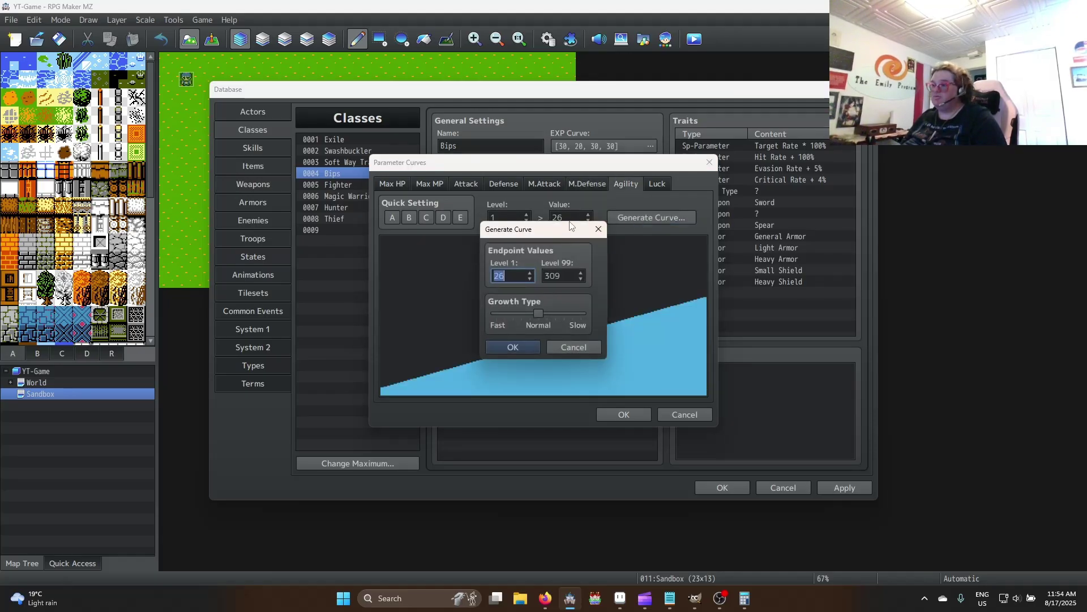
key(Tab)
text(26)
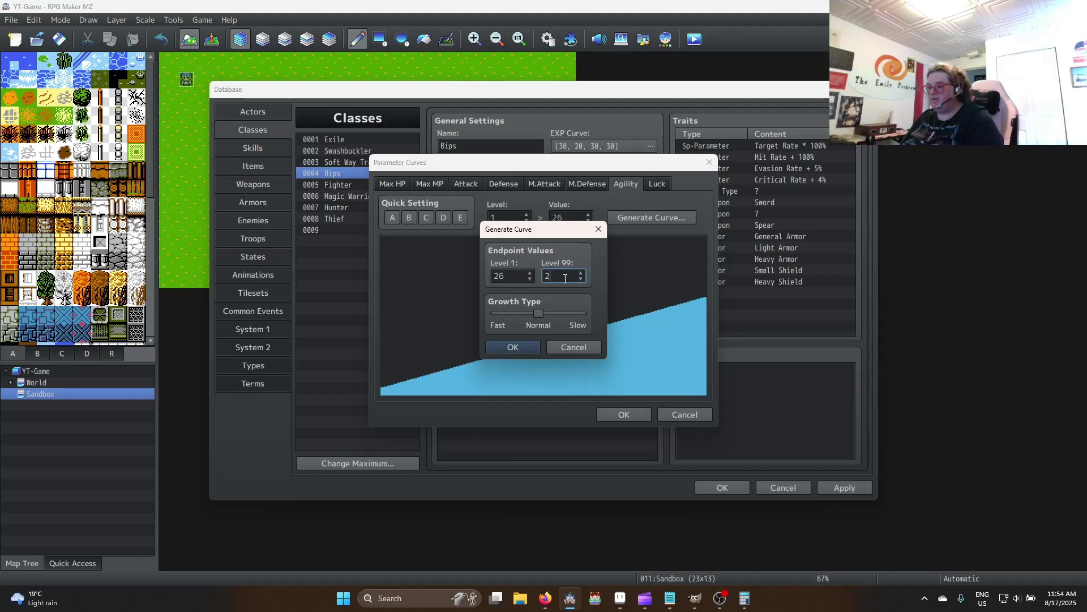
click(513, 347)
Regenerate the Bips class's Luck curve as a flat line at 16, and accept all the parameter curve changes
click(665, 185)
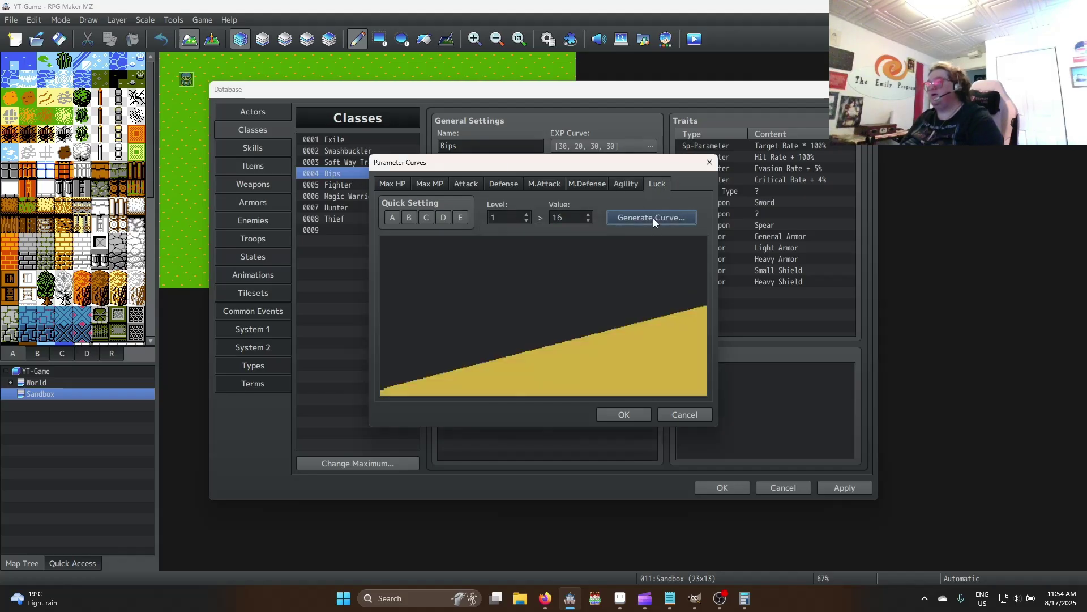
click(653, 218)
key(Tab)
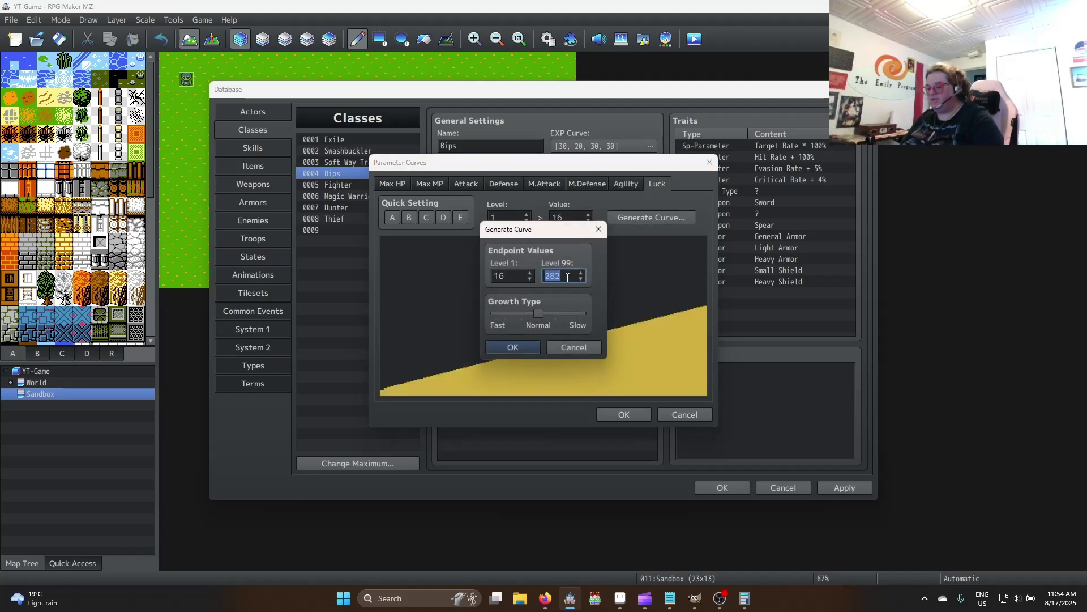
click(525, 348)
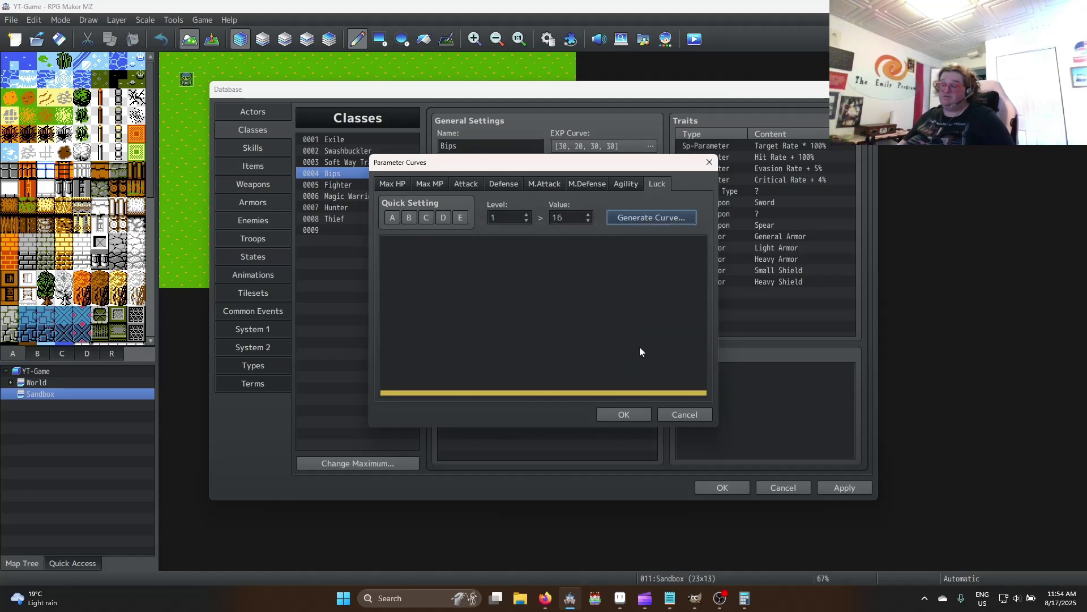
click(623, 416)
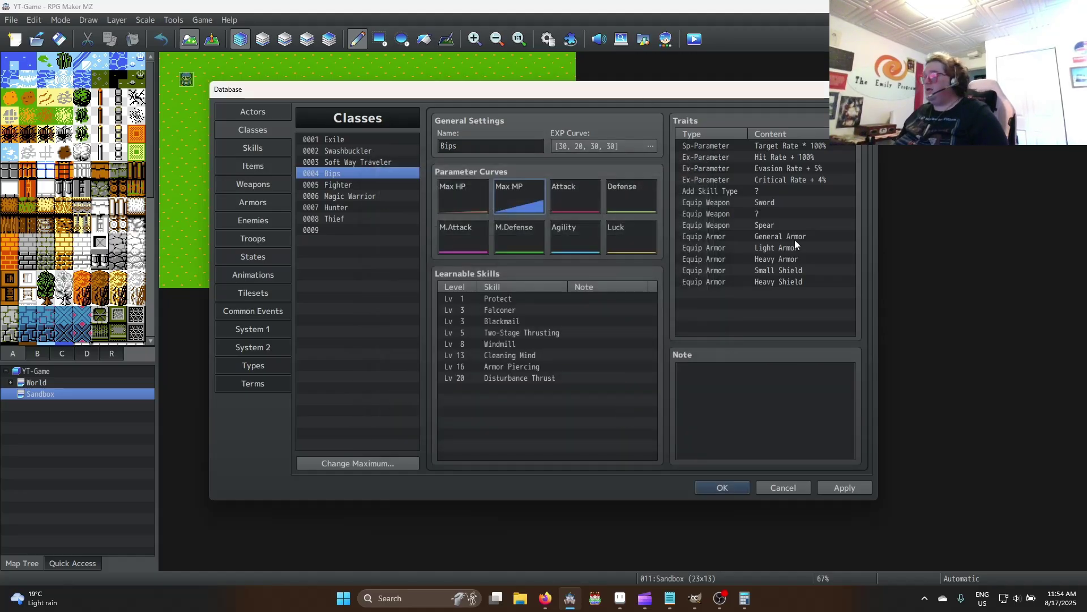
Delete all learnable skills of the Bips class, from Protect through Disturbance Thrust
click(528, 299)
shift+click(552, 378)
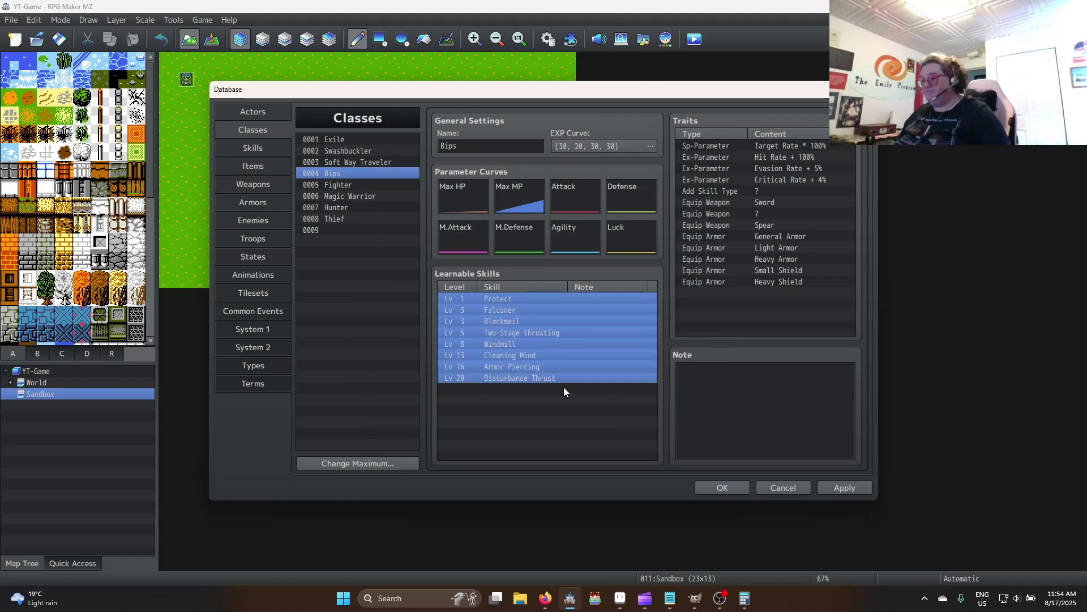
key(Delete)
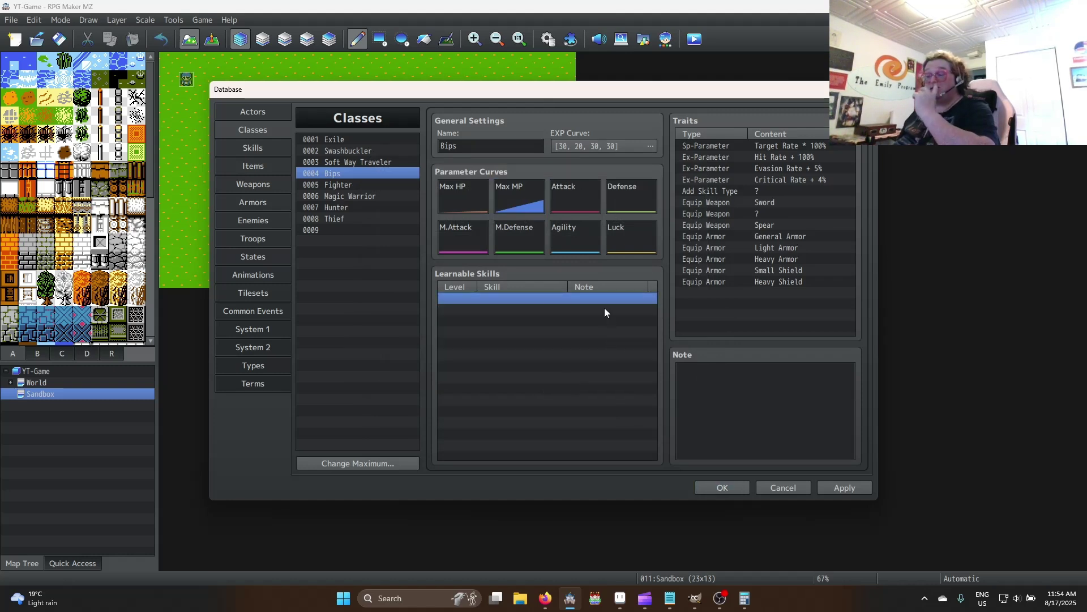
Set the Bips class's Target Rate trait to 97%
click(759, 149)
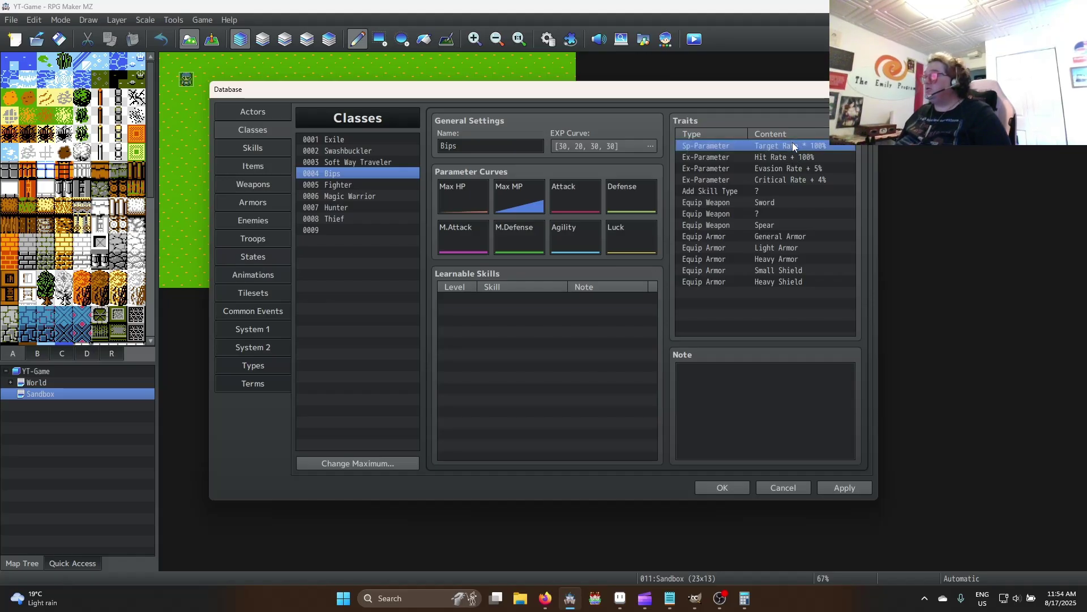
double_click(793, 143)
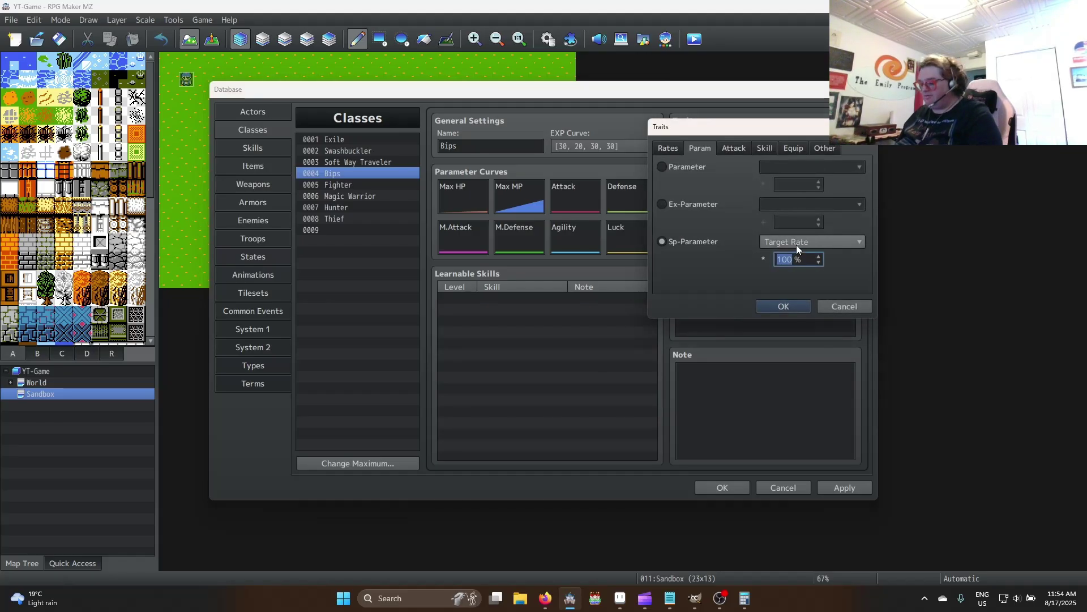
text(97)
click(786, 305)
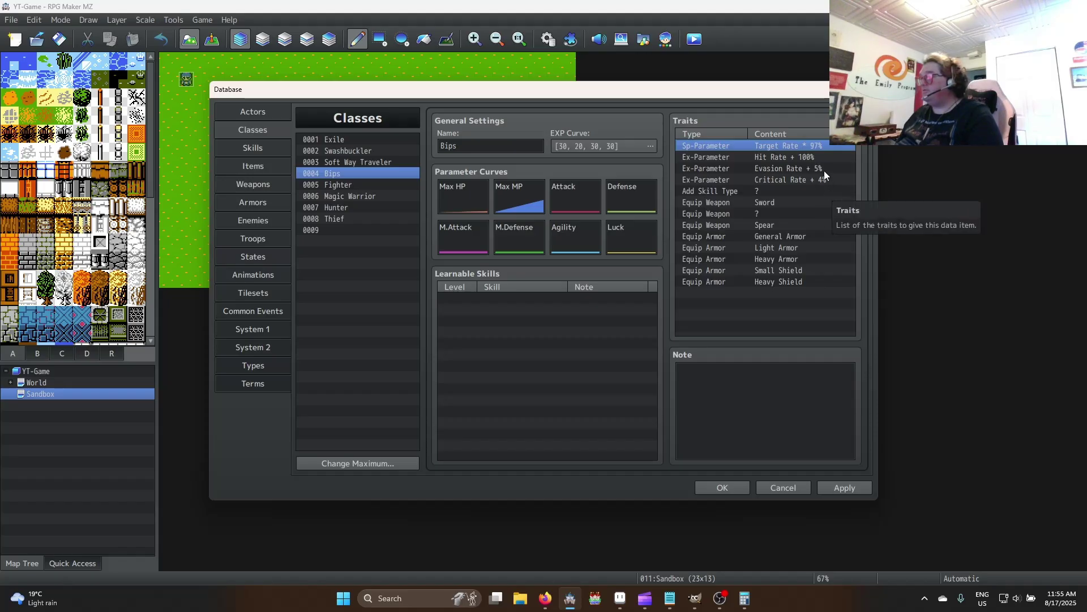
Set the Bips class's Critical Rate trait to +6% and its Evasion Rate trait to +6%
click(825, 180)
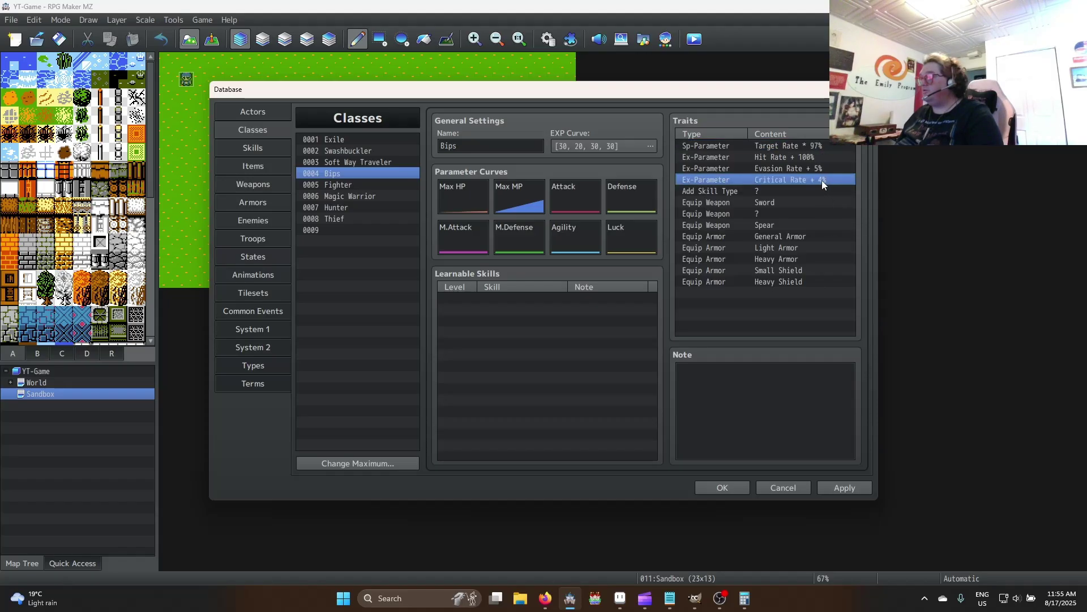
double_click(825, 180)
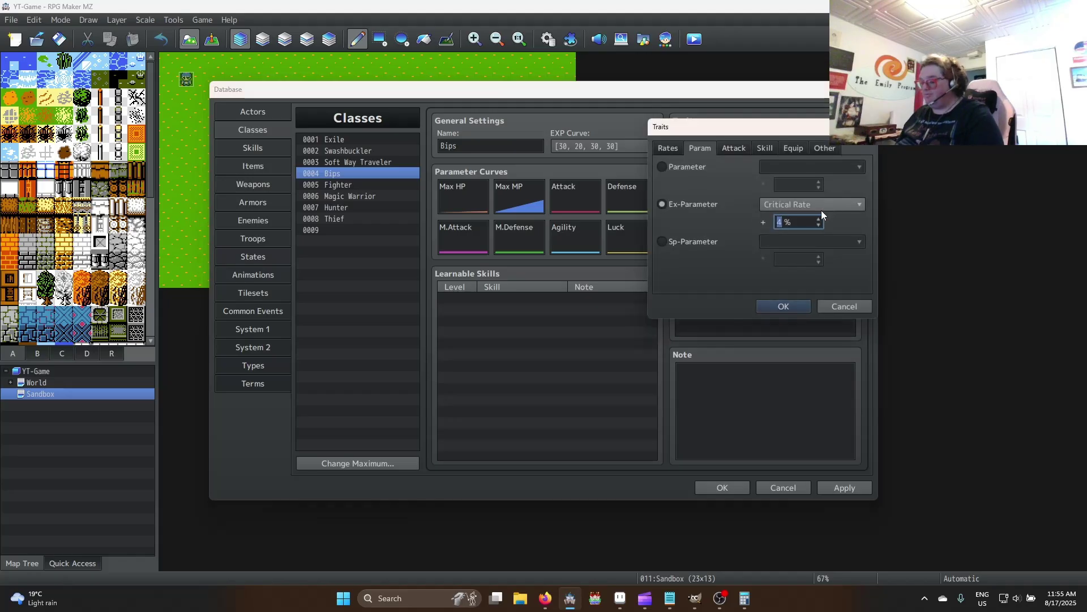
text(6)
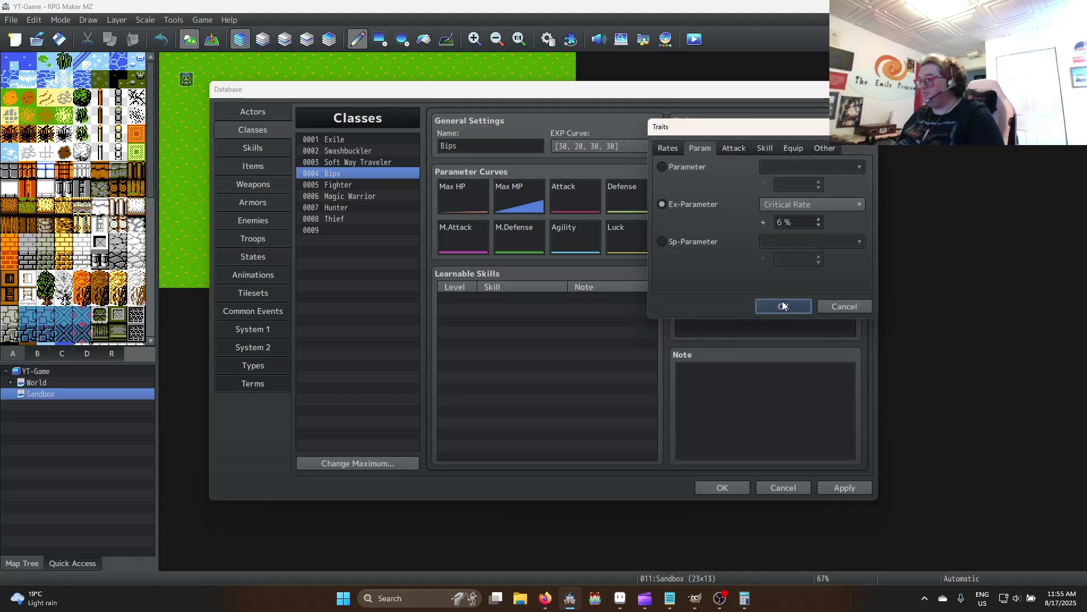
click(783, 306)
click(820, 168)
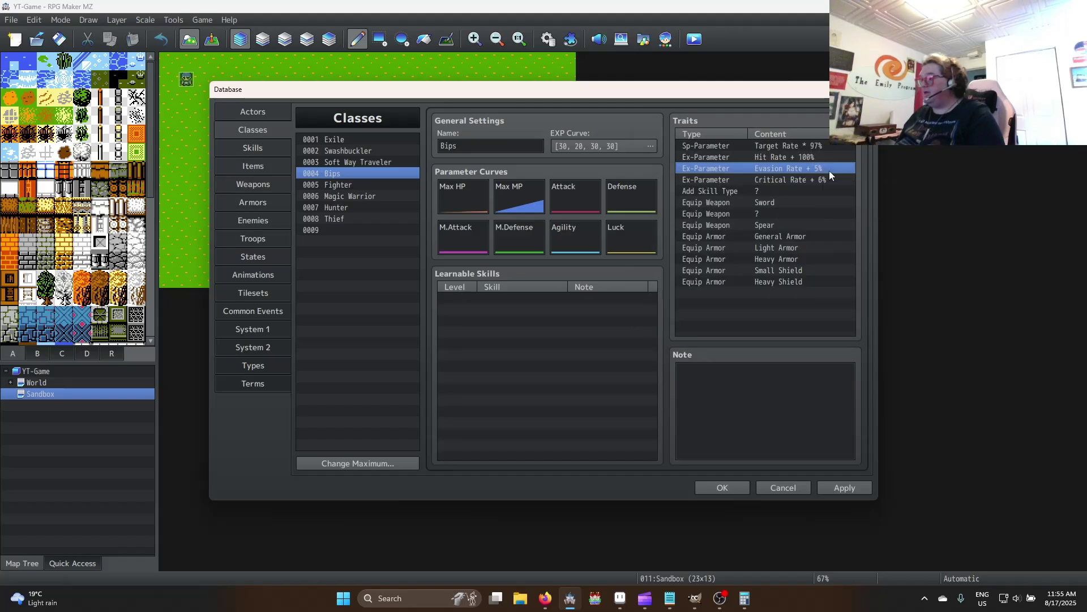
double_click(829, 168)
text(6)
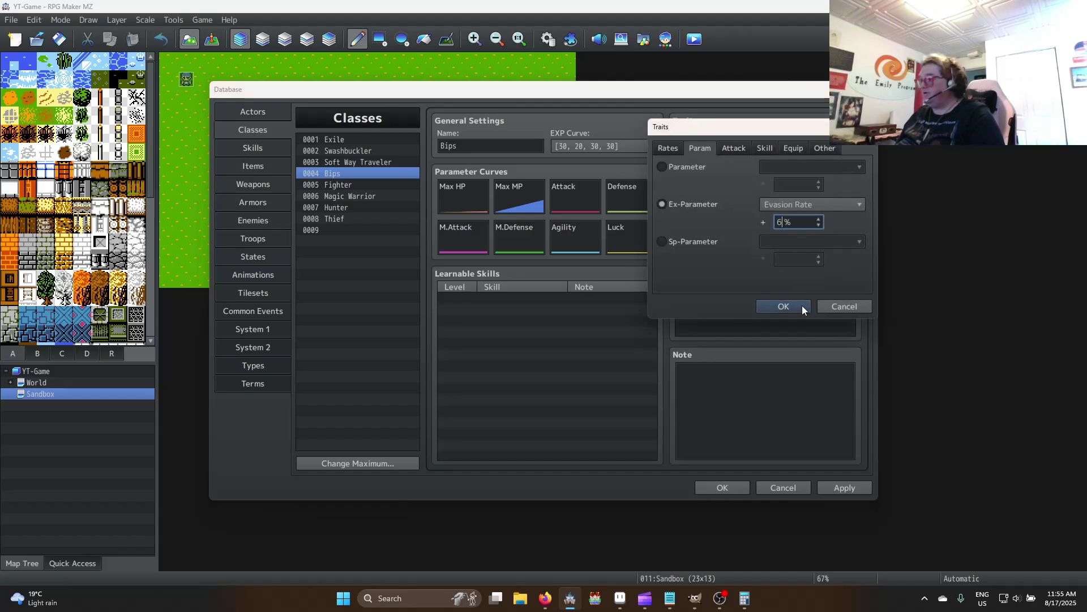
click(803, 306)
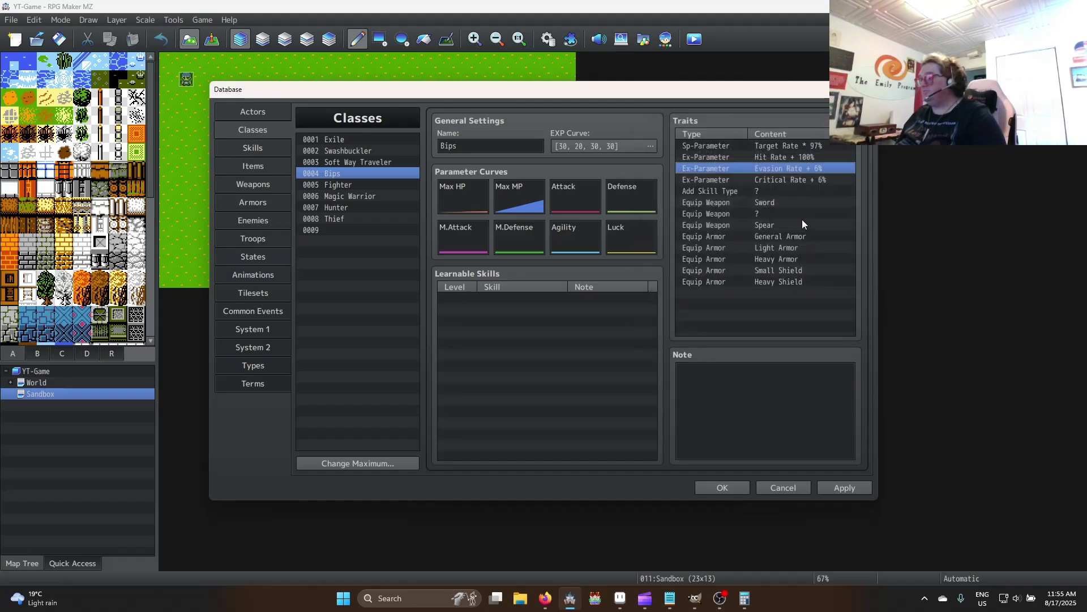
Set the Bips class's Add Skill Type trait to Techs
double_click(781, 190)
click(795, 168)
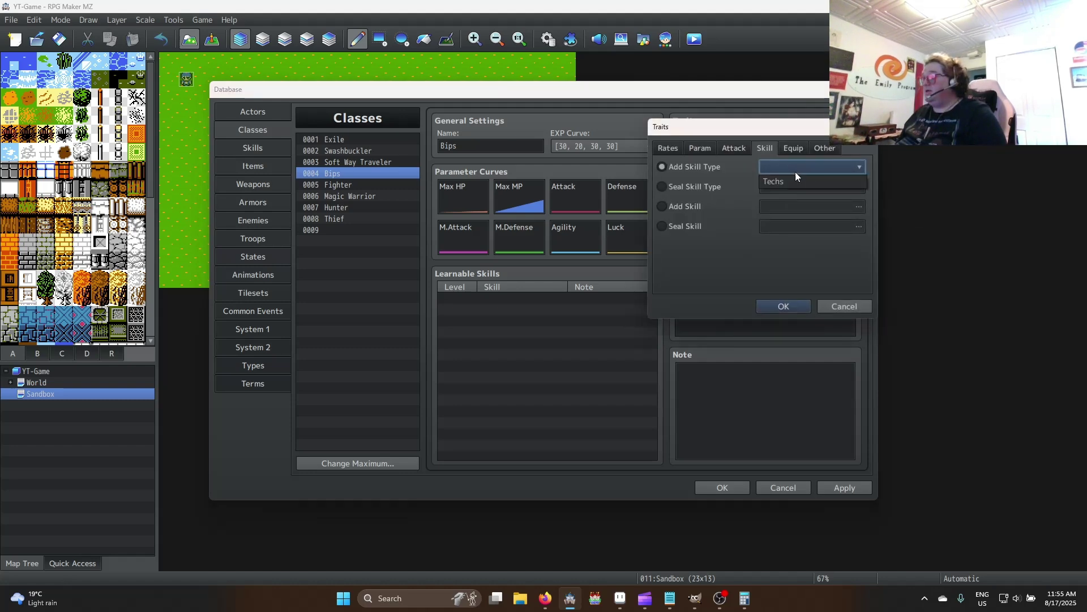
click(795, 182)
click(800, 306)
Change the Bips class's Sword weapon trait to Spear and delete the remaining Equip Weapon traits below it
click(773, 203)
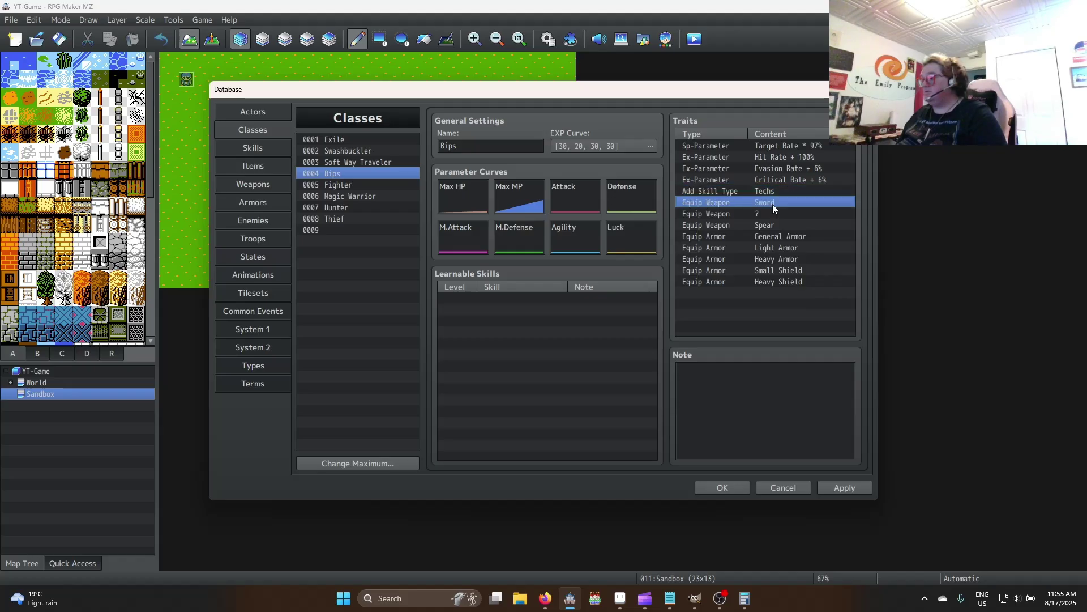
double_click(773, 204)
click(788, 165)
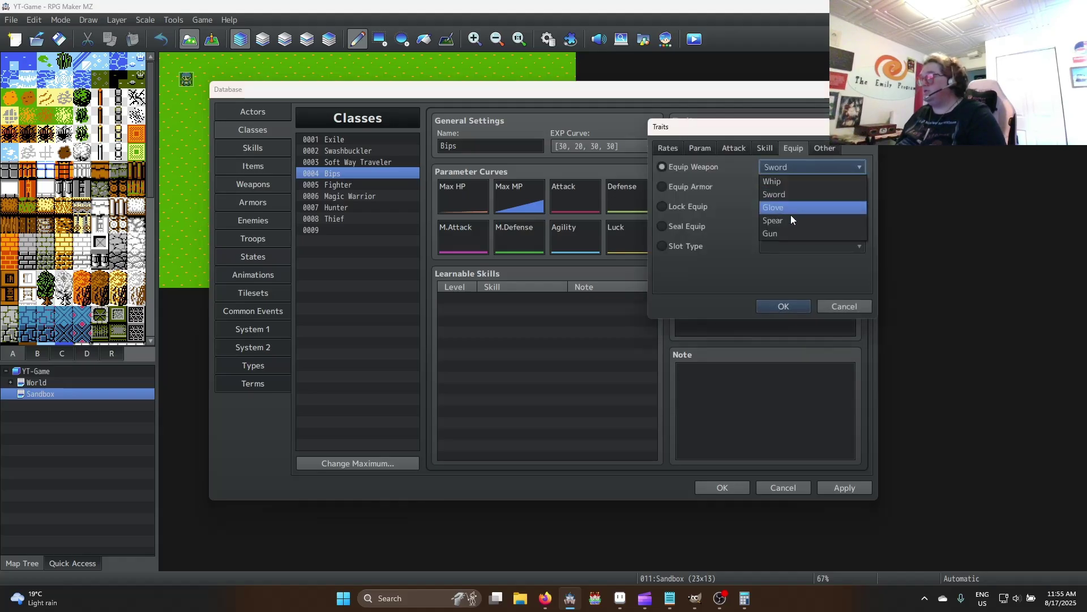
click(791, 221)
click(785, 306)
click(773, 215)
key(Delete)
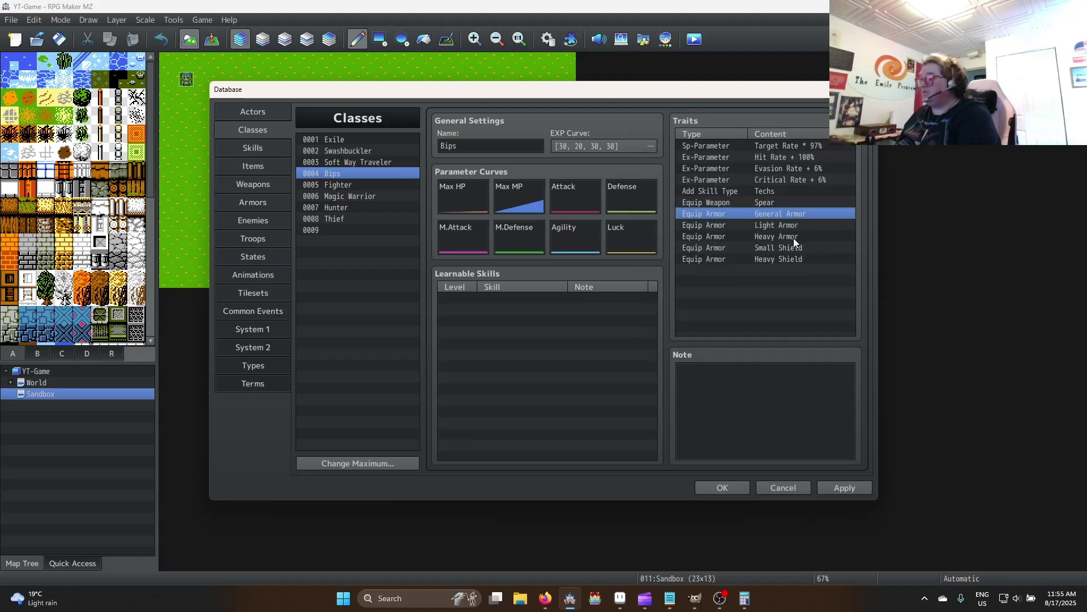
Change the Bips class's Heavy Armor equip trait to Mystic Armor
double_click(793, 238)
click(791, 185)
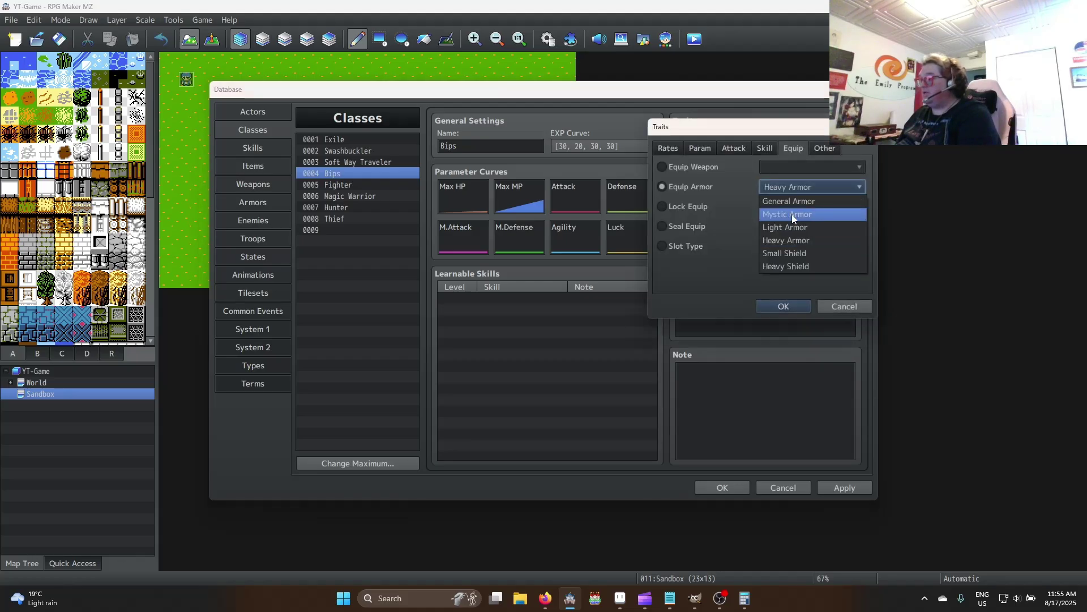
click(799, 253)
click(791, 304)
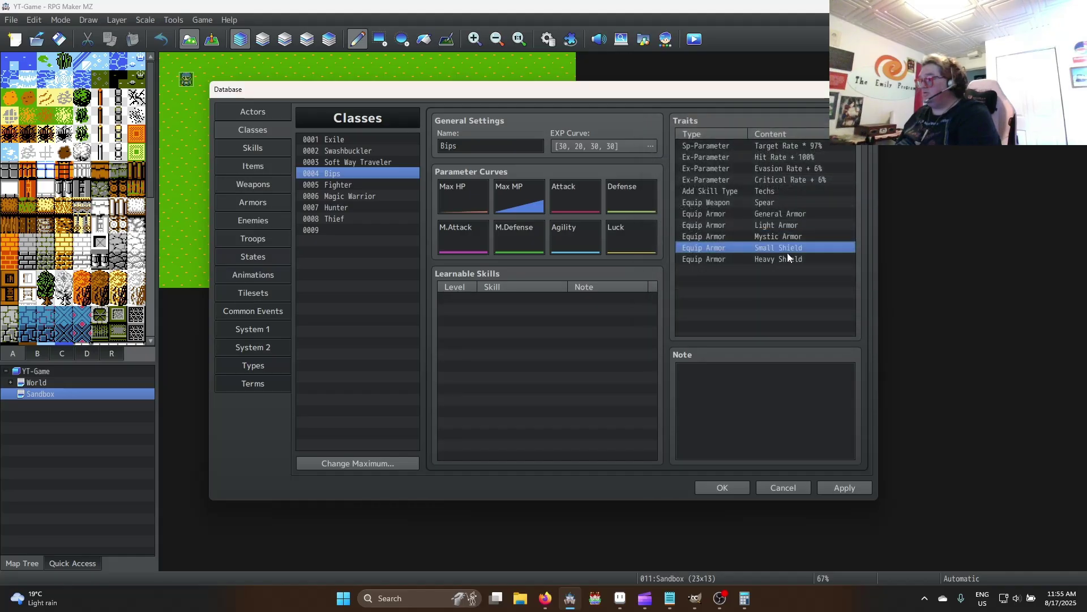
Delete the Bips class's Heavy Shield equip trait, then apply the changes and close the database
click(783, 261)
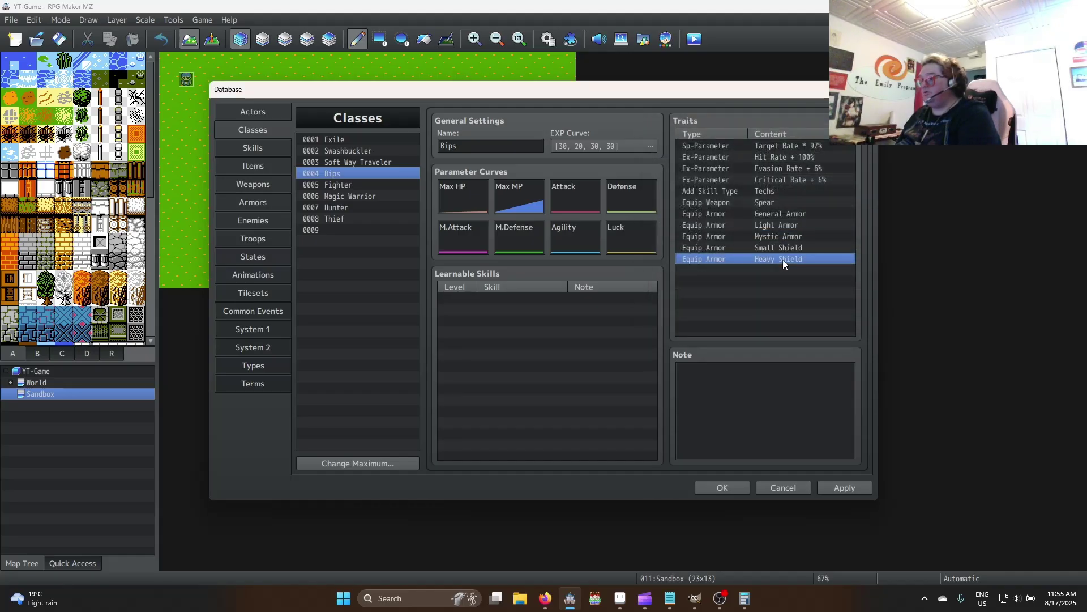
key(Delete)
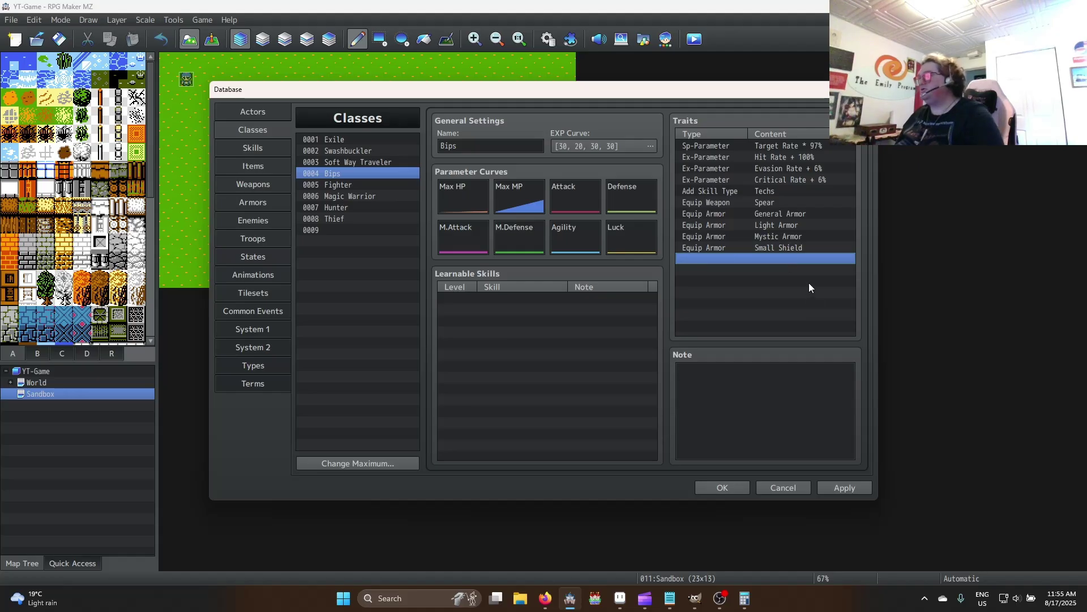
click(836, 486)
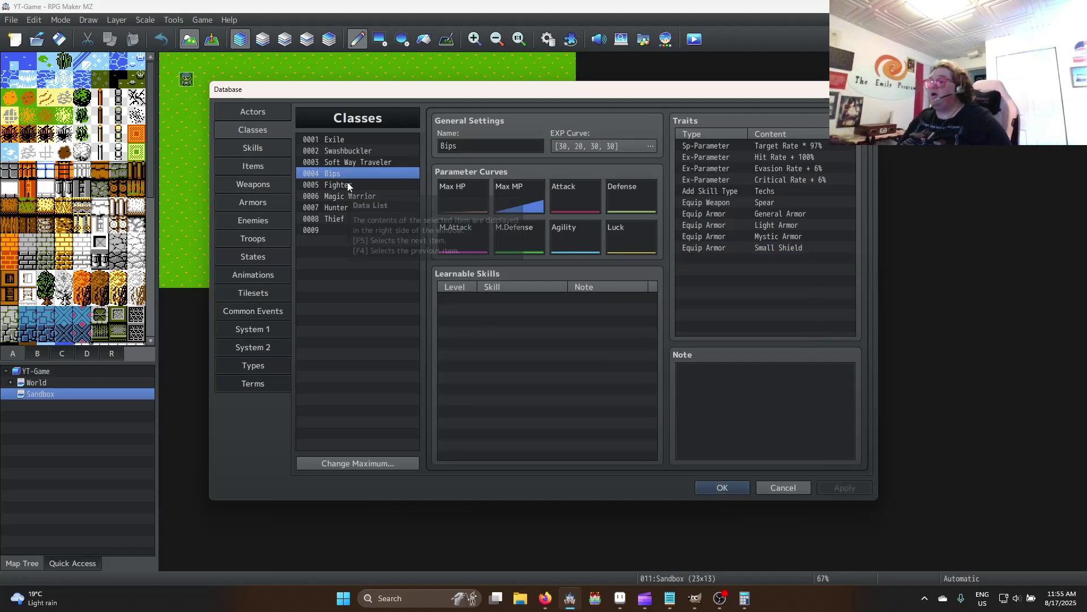
click(730, 486)
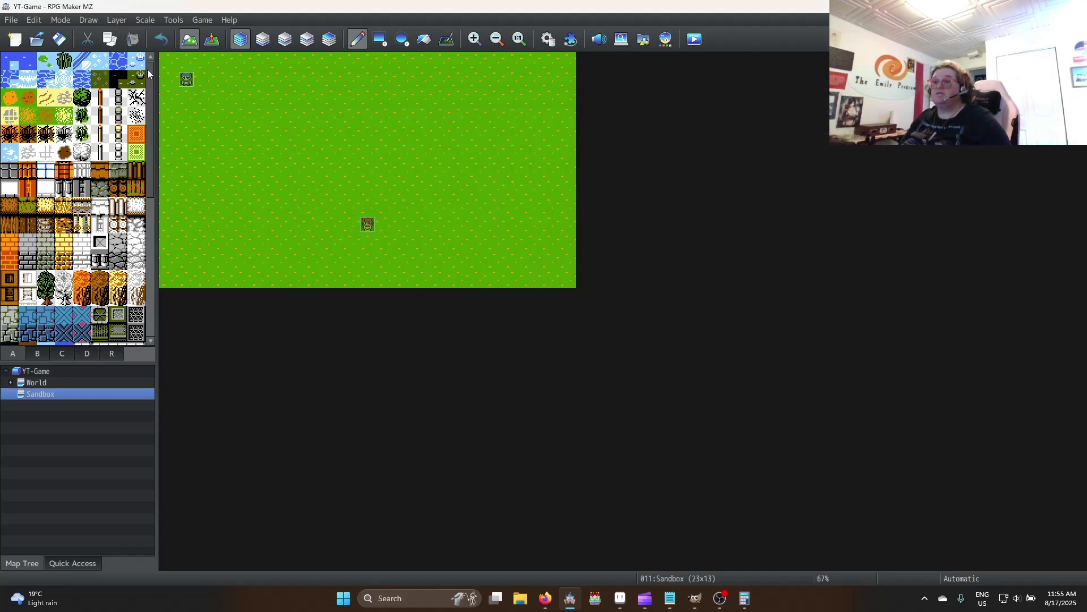
Reopen the database and rename the Bips class as Pirate Boomer
click(548, 39)
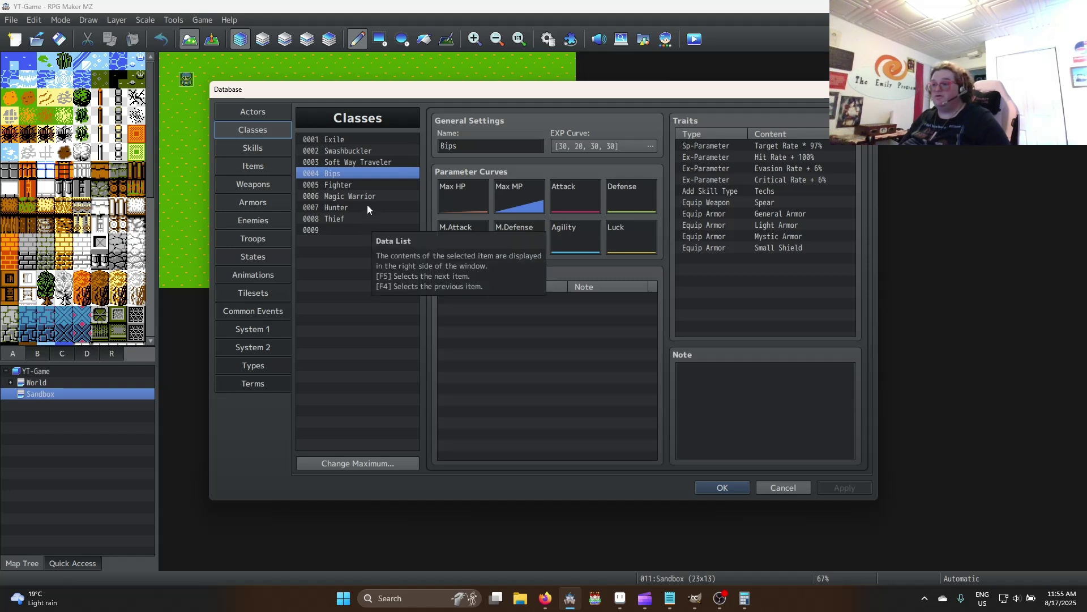
click(359, 185)
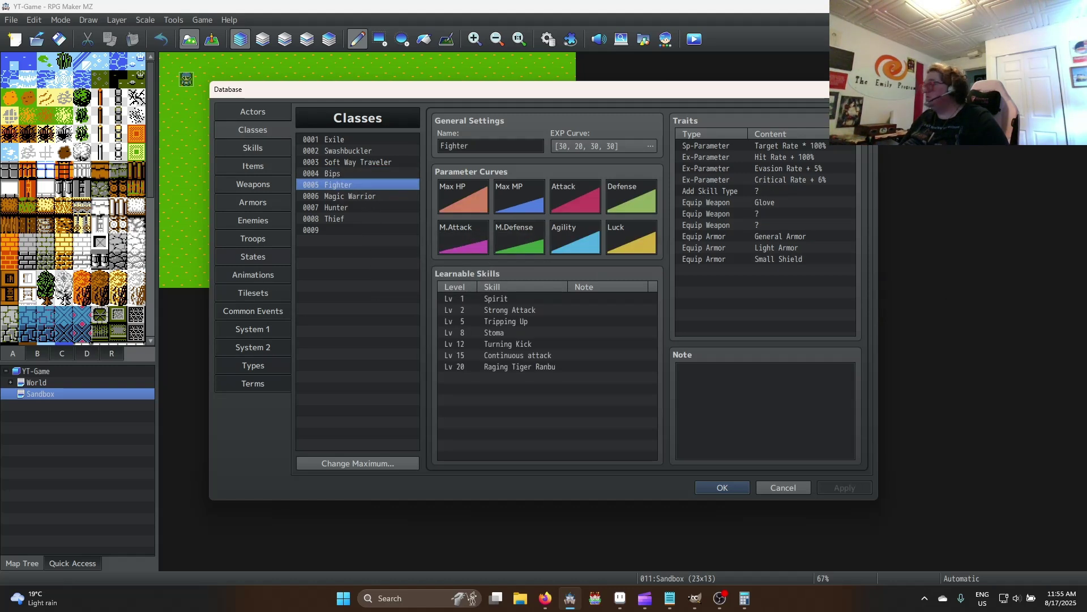
click(325, 173)
double_click(519, 147)
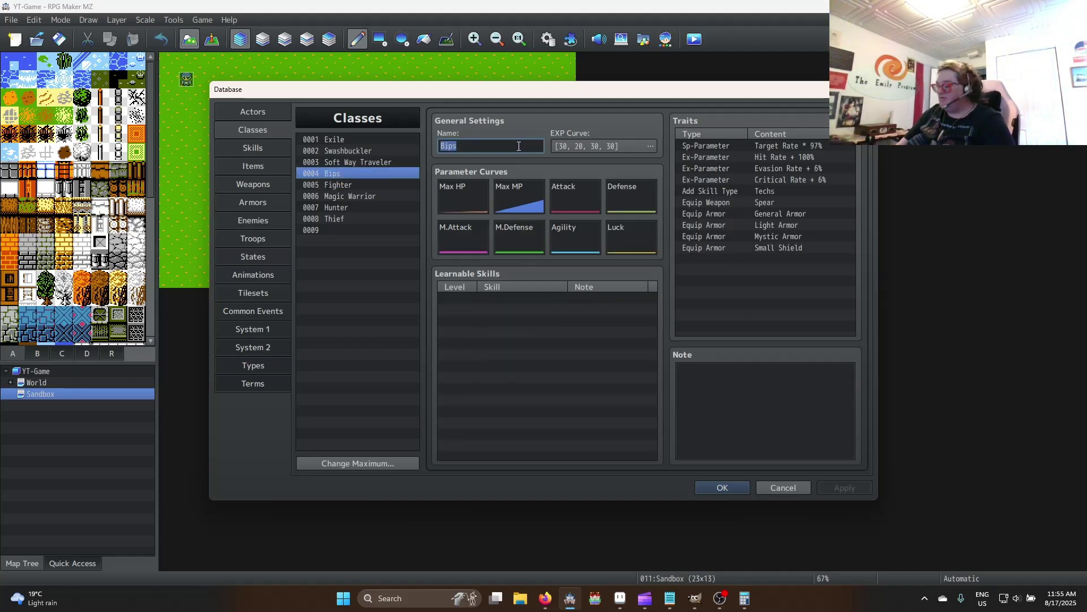
text(Pirate Boomer)
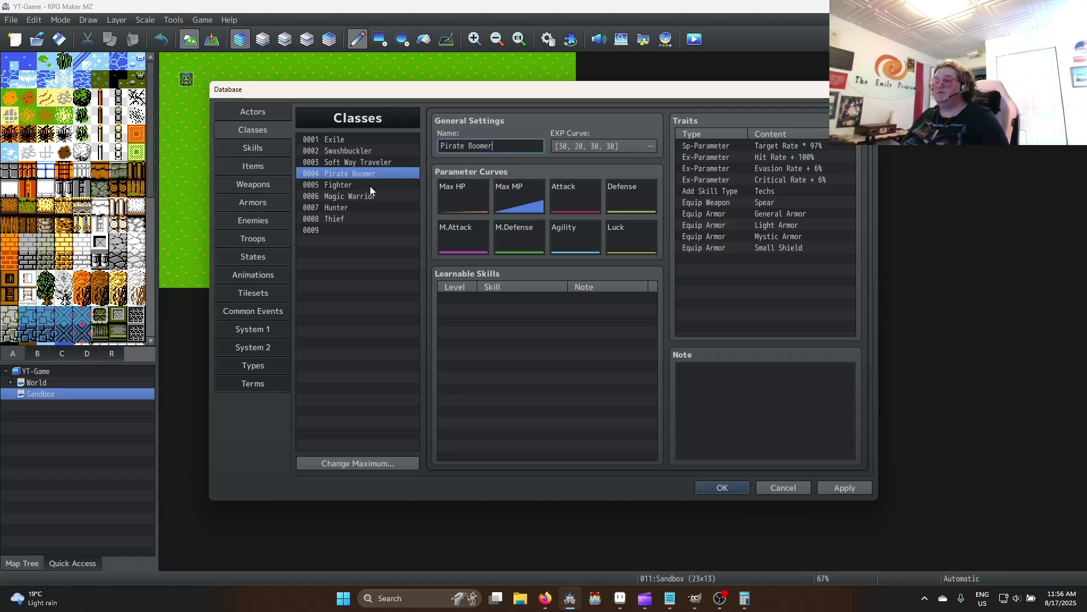
Rename the Fighter class as Pirate Captain
click(370, 186)
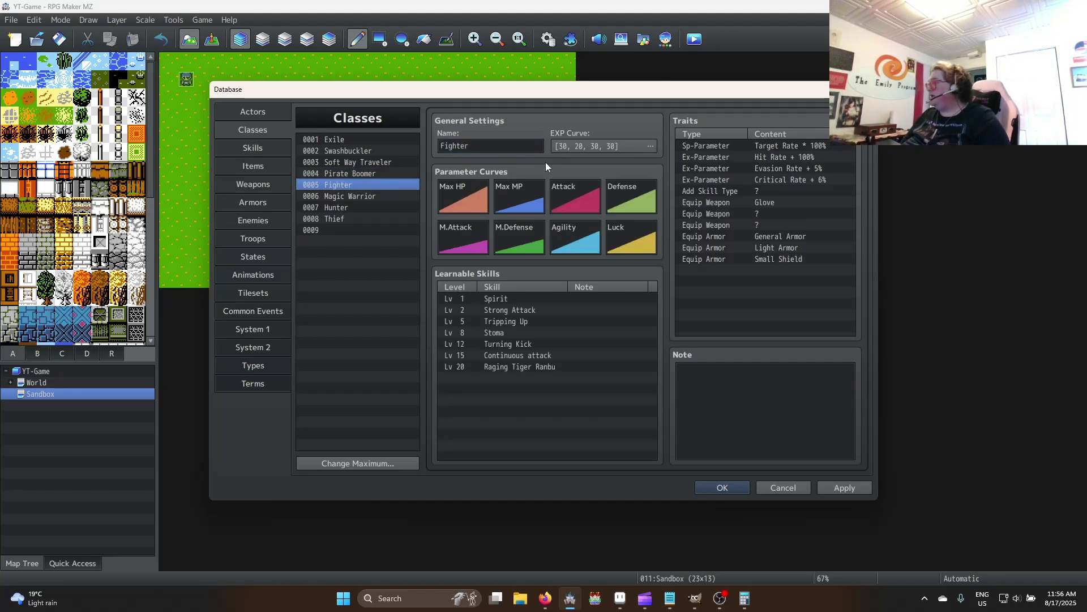
double_click(505, 147)
text(Pirate Captain)
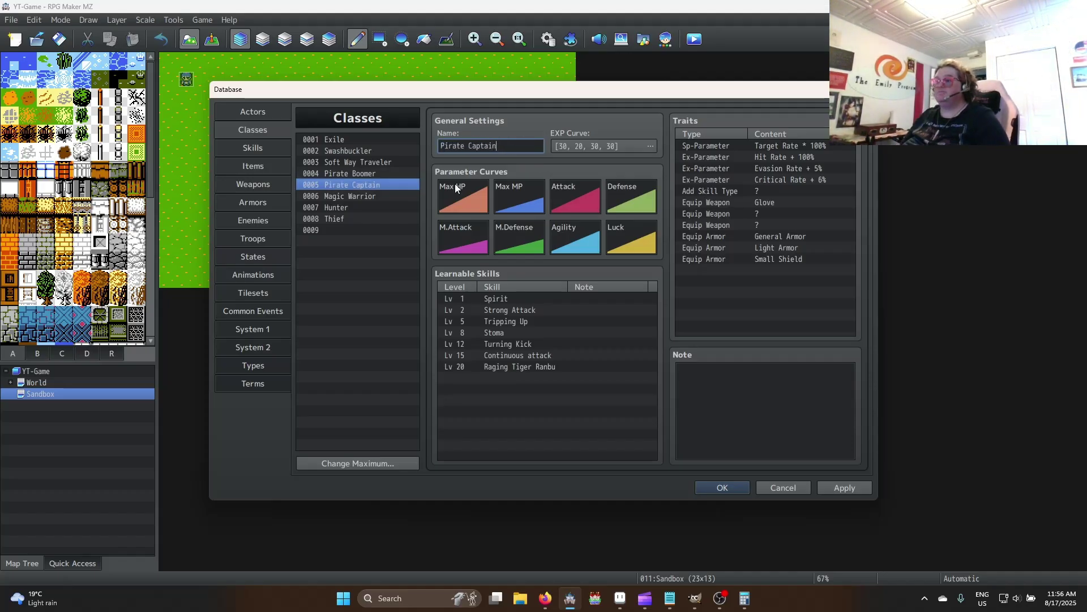
Reduce the maximum number of classes to 5
click(365, 195)
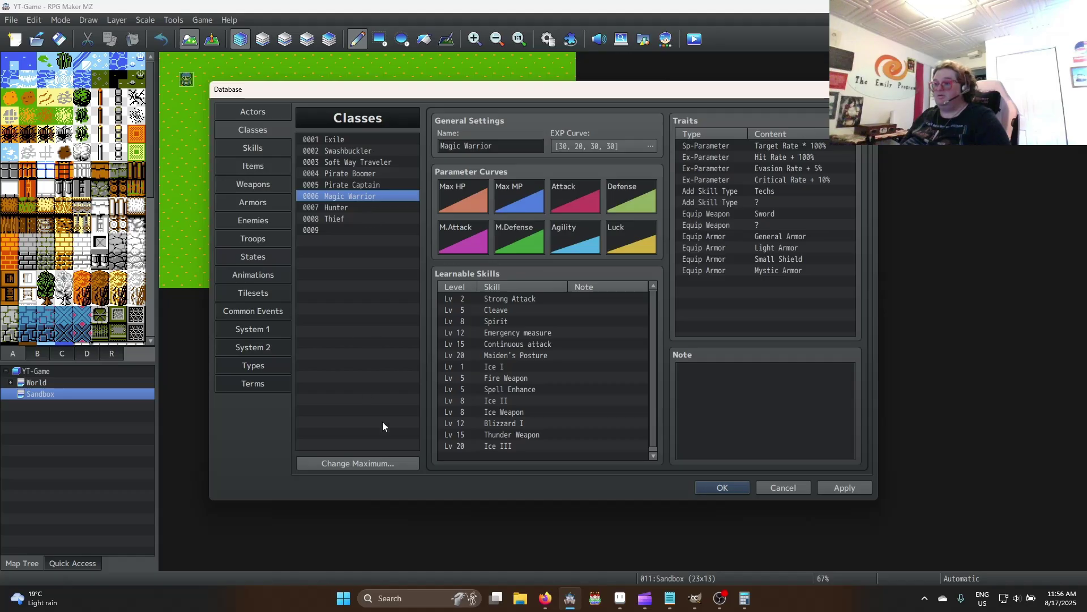
click(397, 460)
text(5)
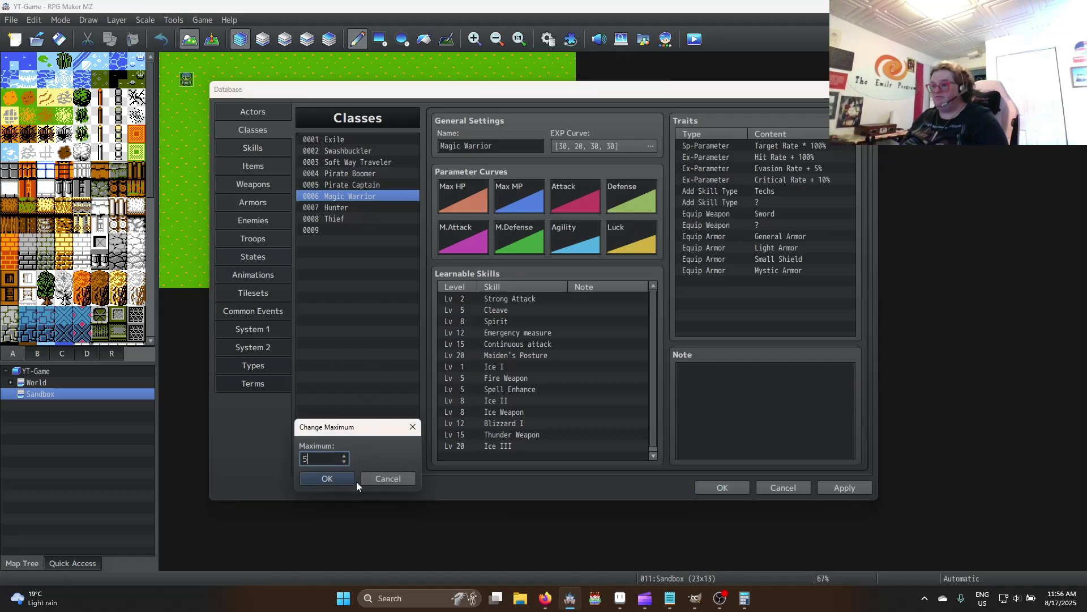
click(339, 479)
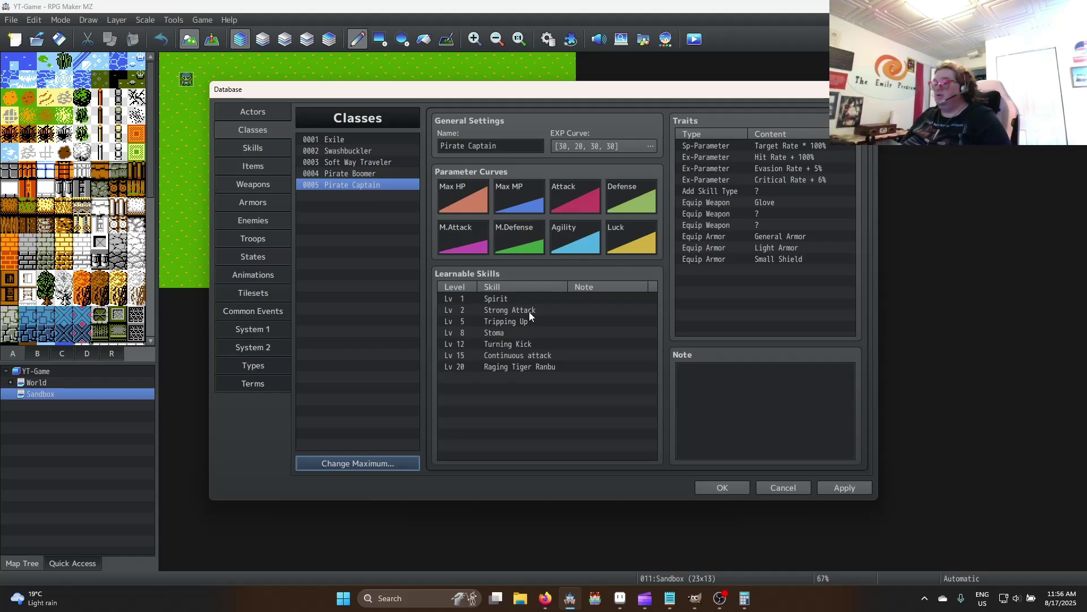
Delete all learnable skills from the Pirate Captain class, from Spirit through Raging Tiger Ranbu
click(516, 298)
shift+click(522, 368)
key(Delete)
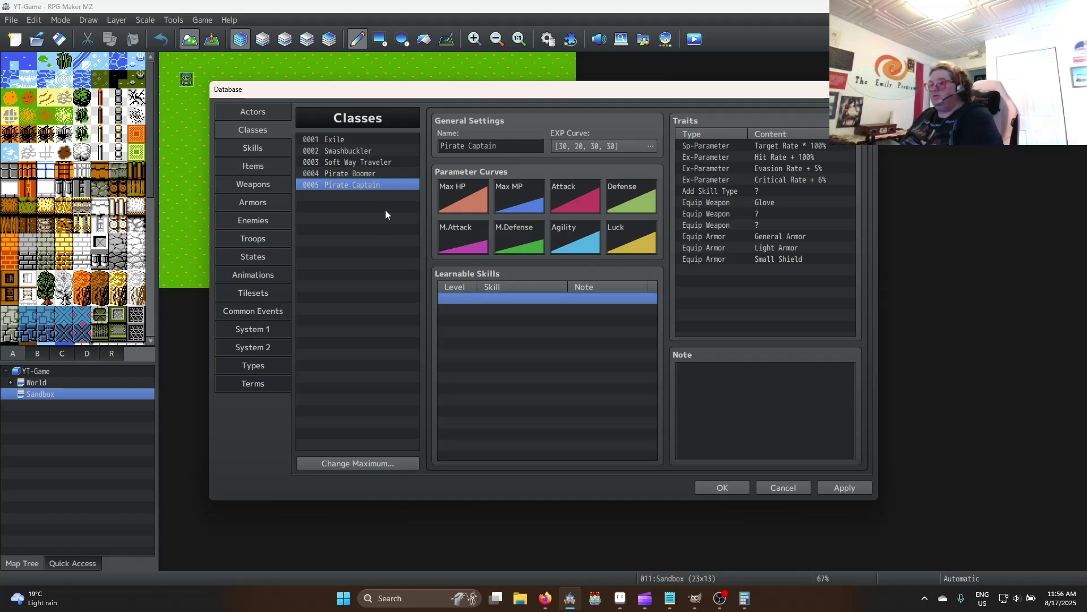
Compare the Pirate Captain class's traits with those of the Pirate Boomer and Exile classes
click(375, 175)
click(372, 184)
click(805, 146)
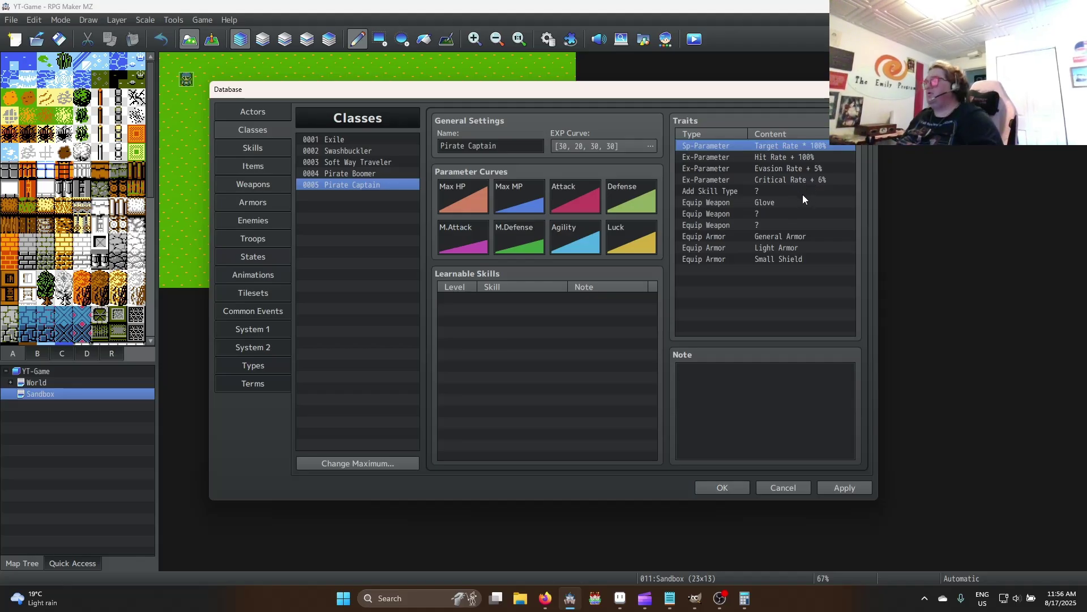
click(345, 141)
click(355, 186)
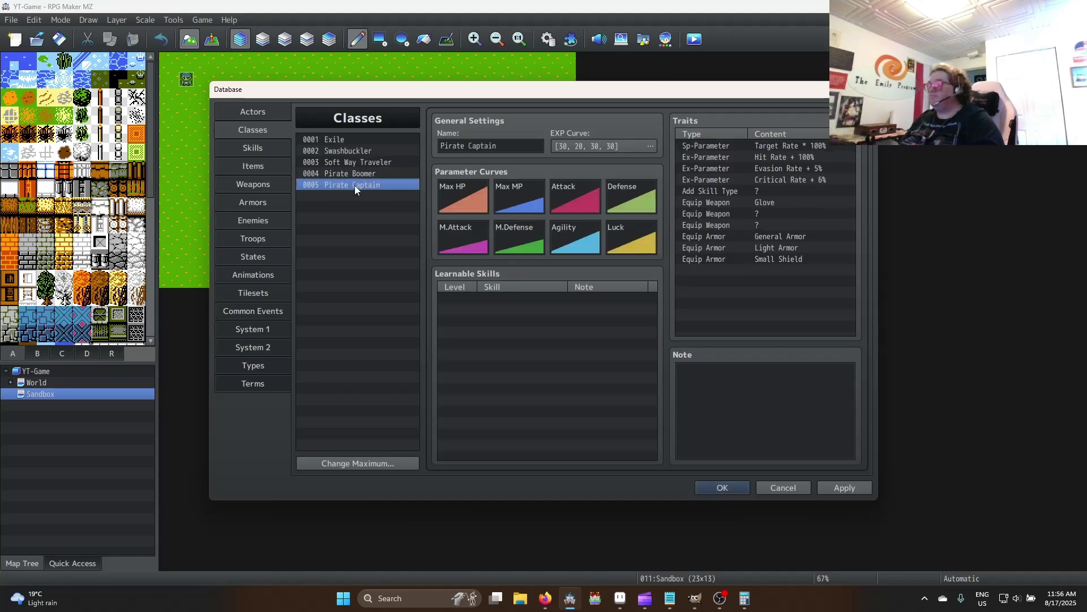
click(341, 141)
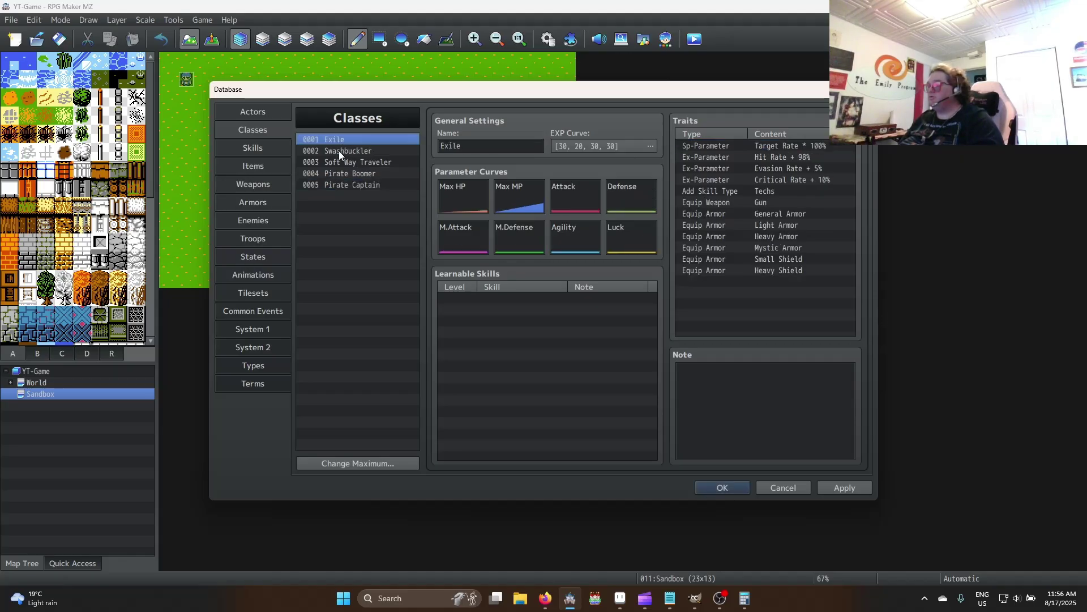
click(350, 185)
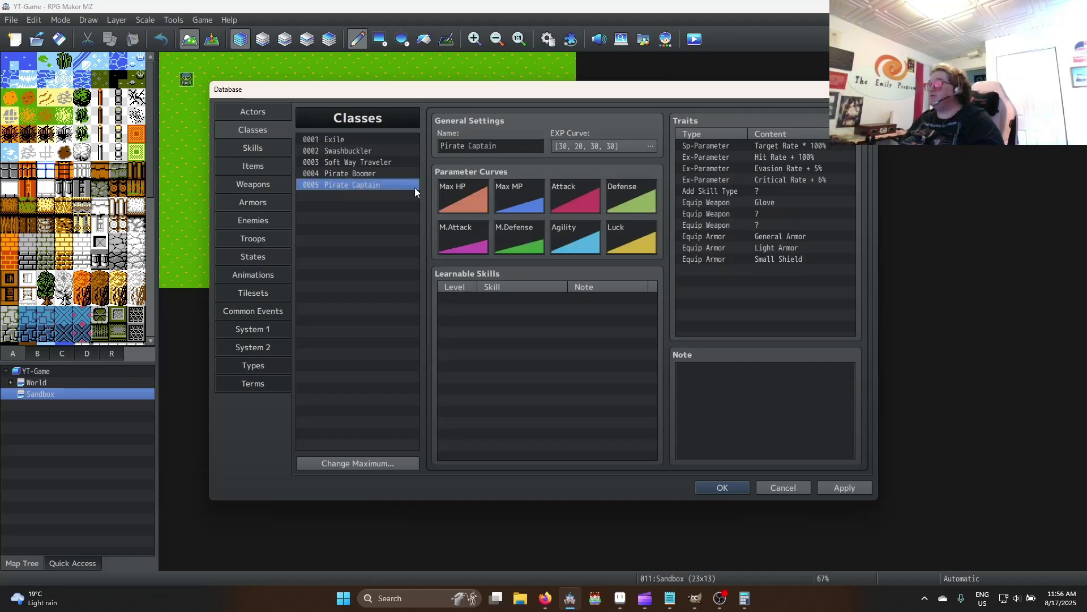
click(821, 145)
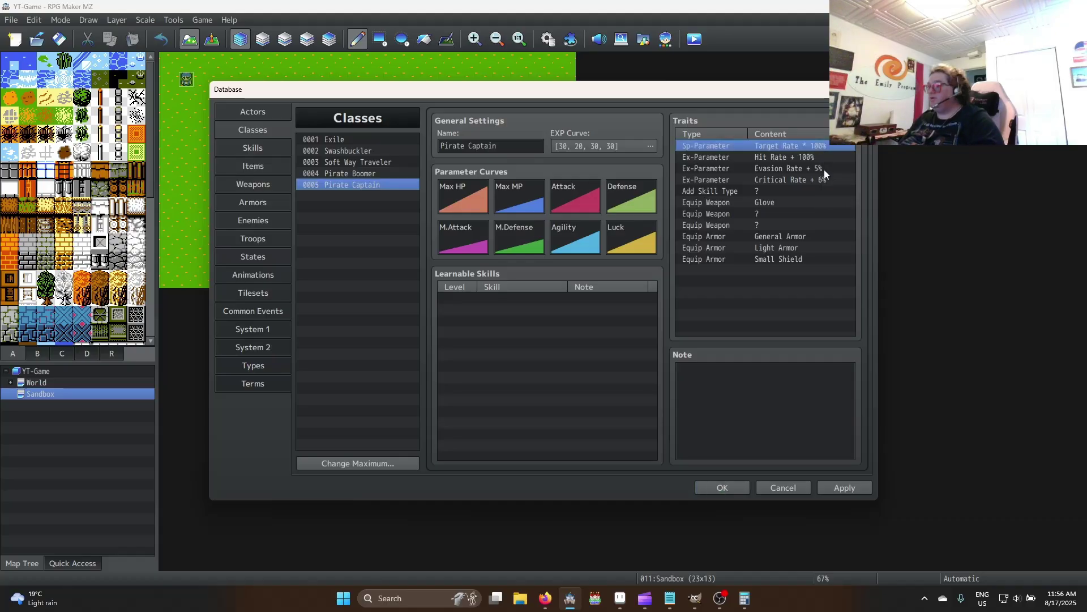
Set the Pirate Captain class's Critical Rate trait to +8% and its Add Skill Type trait to Techs
double_click(829, 180)
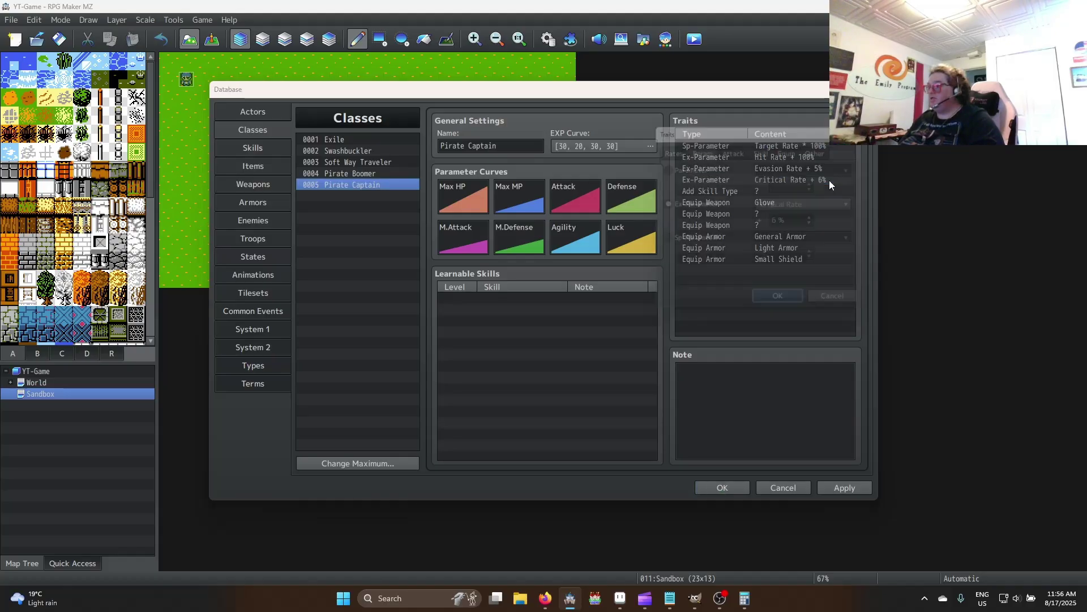
text(8)
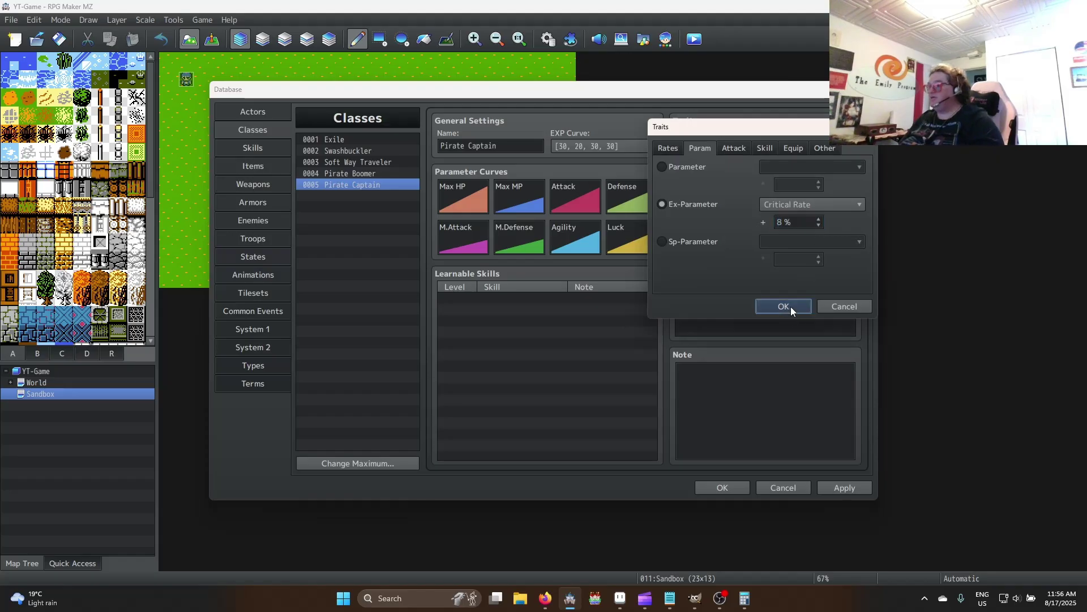
click(784, 307)
double_click(770, 192)
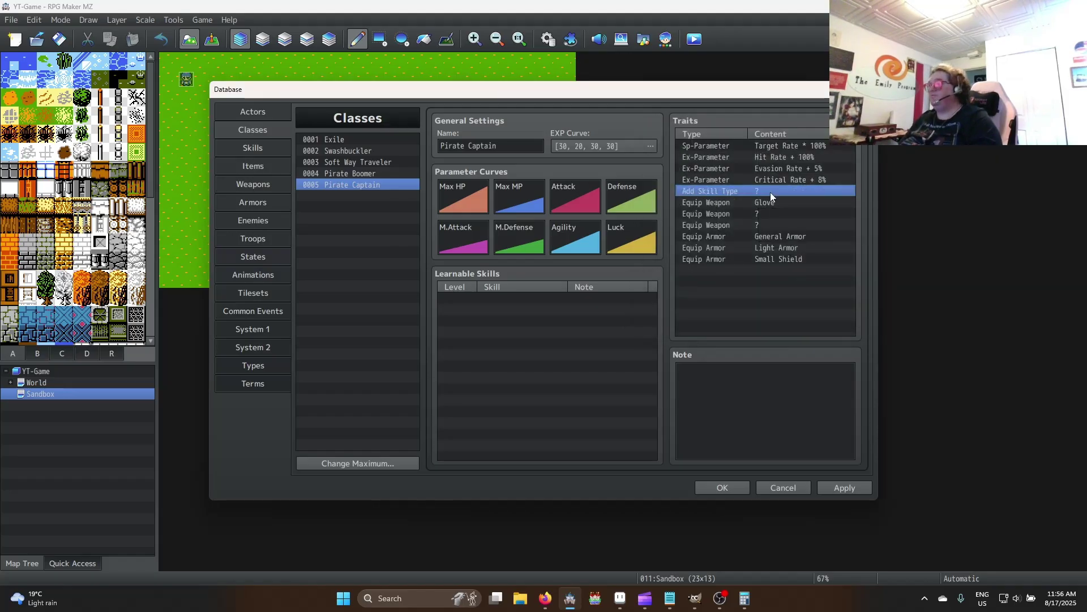
click(790, 168)
click(791, 175)
click(784, 307)
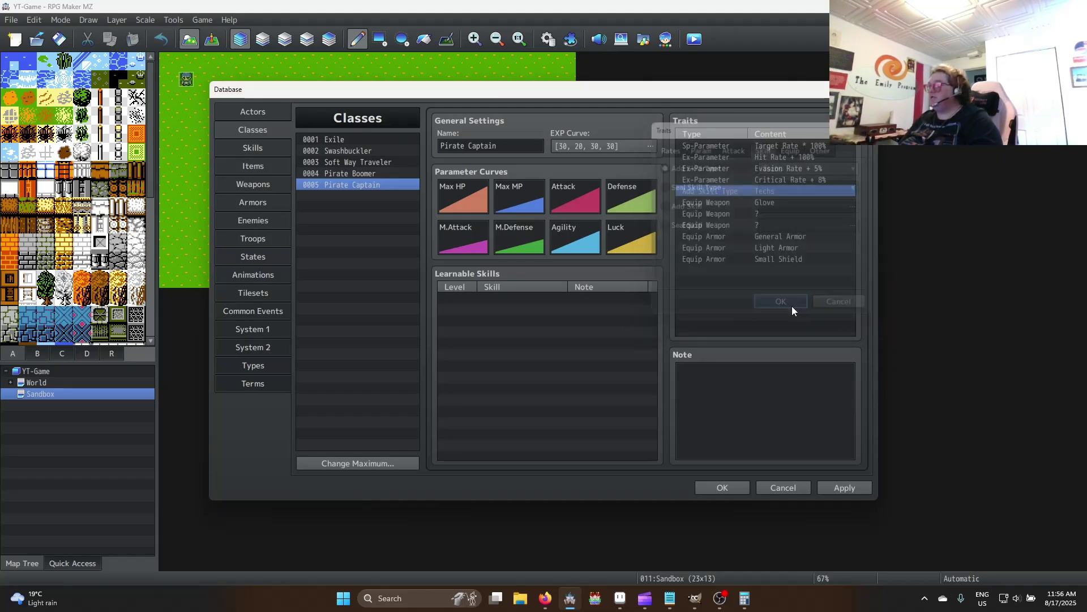
Change the Pirate Captain class's Glove weapon trait to Gun and delete the two undefined Equip Weapon traits below it
double_click(771, 198)
click(793, 168)
click(790, 234)
click(787, 306)
click(777, 213)
key(Delete)
key(Delete)
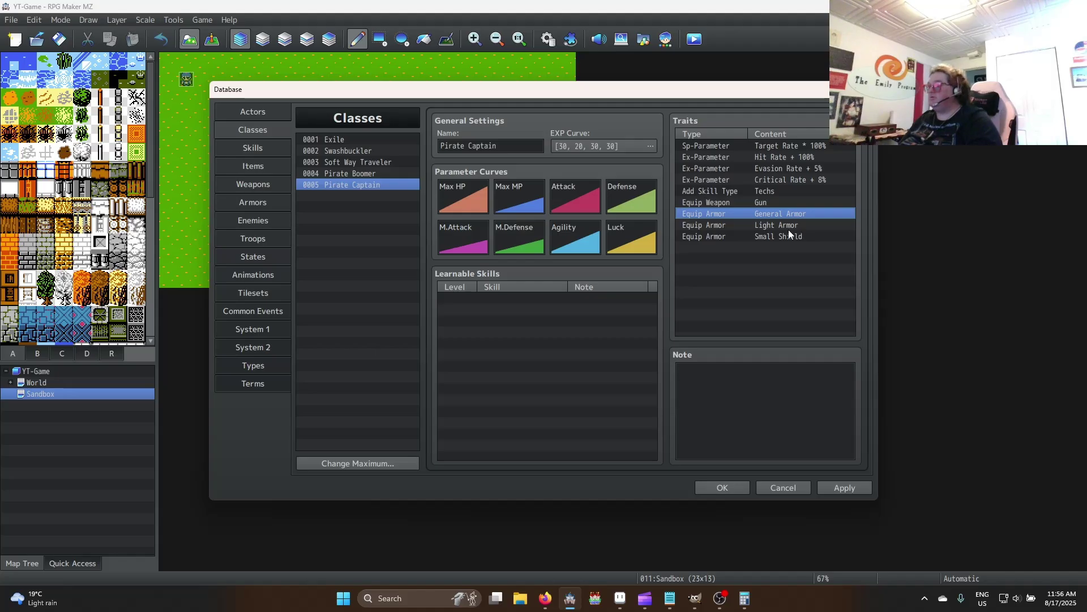
Duplicate the Pirate Captain class's Light Armor equip trait and change the copy to Heavy Armor
click(792, 227)
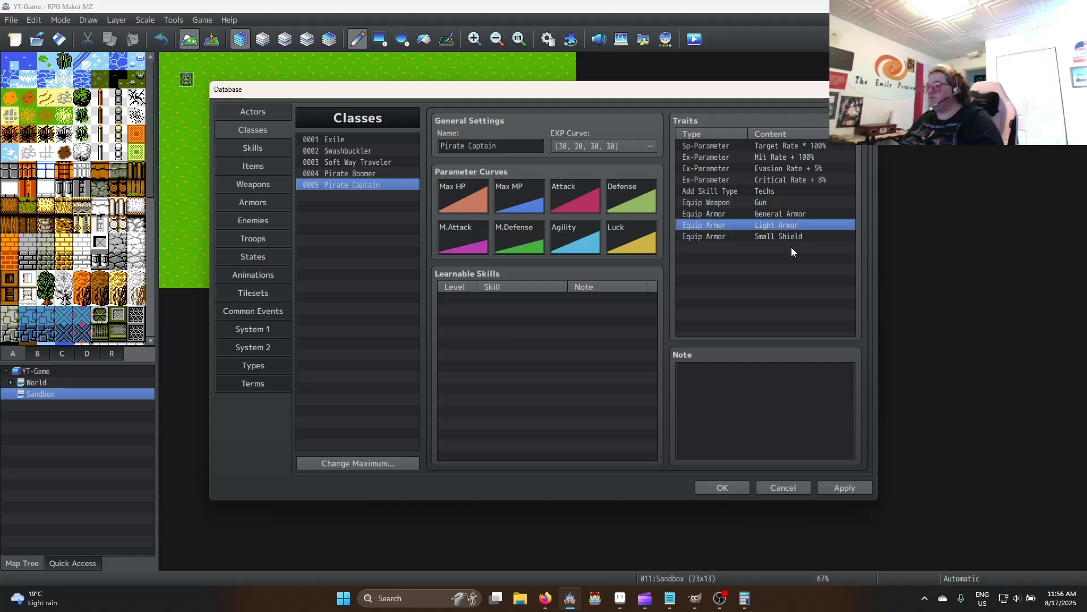
double_click(780, 227)
click(798, 187)
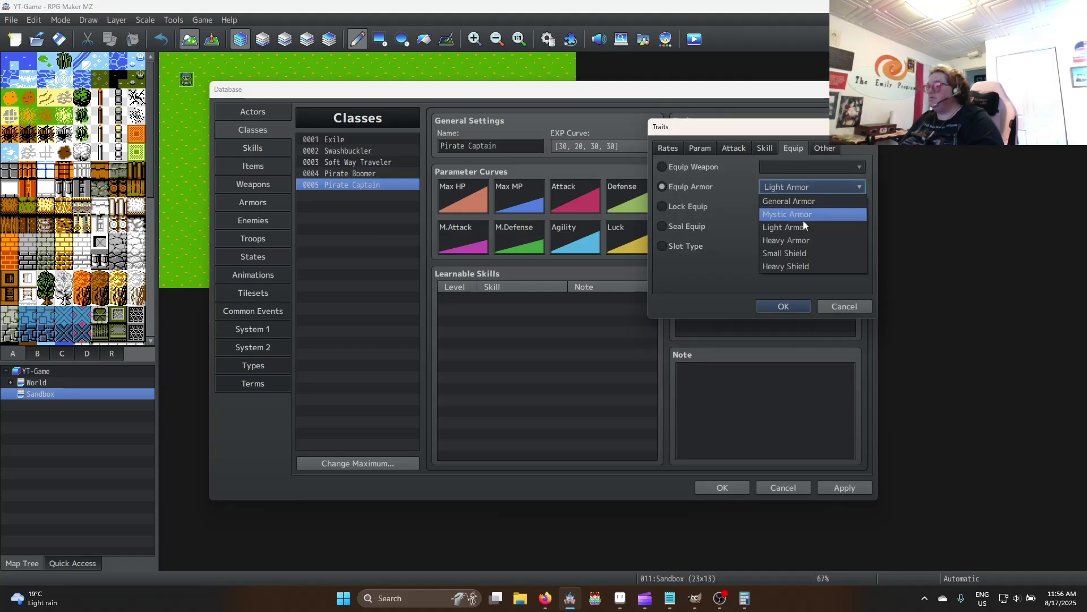
click(803, 240)
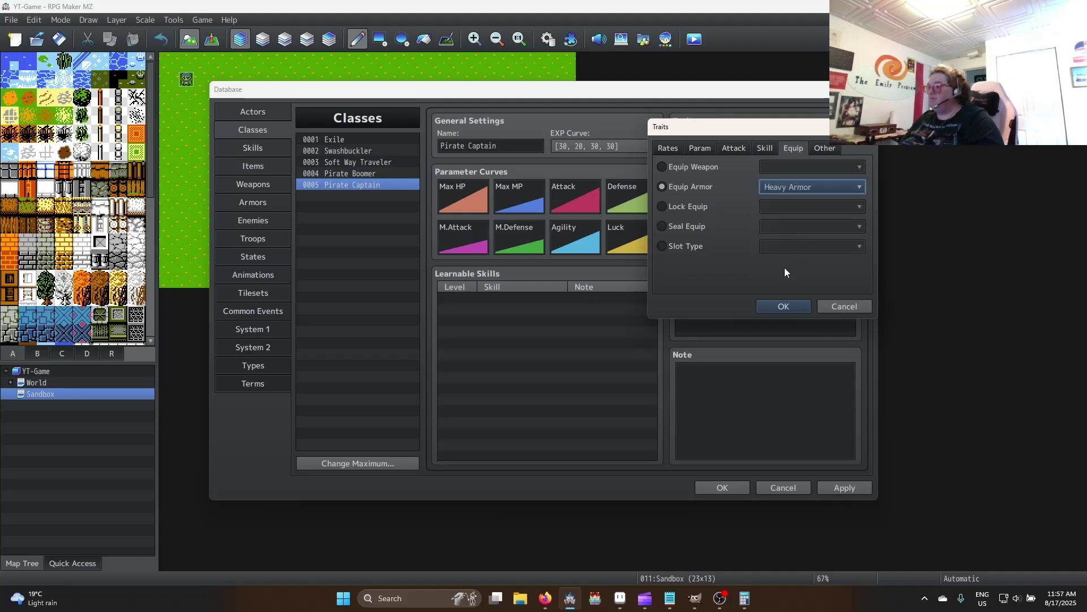
click(785, 306)
Duplicate the Pirate Captain class's Small Shield equip trait and change one of the two to Heavy Shield
click(801, 249)
double_click(800, 249)
click(801, 307)
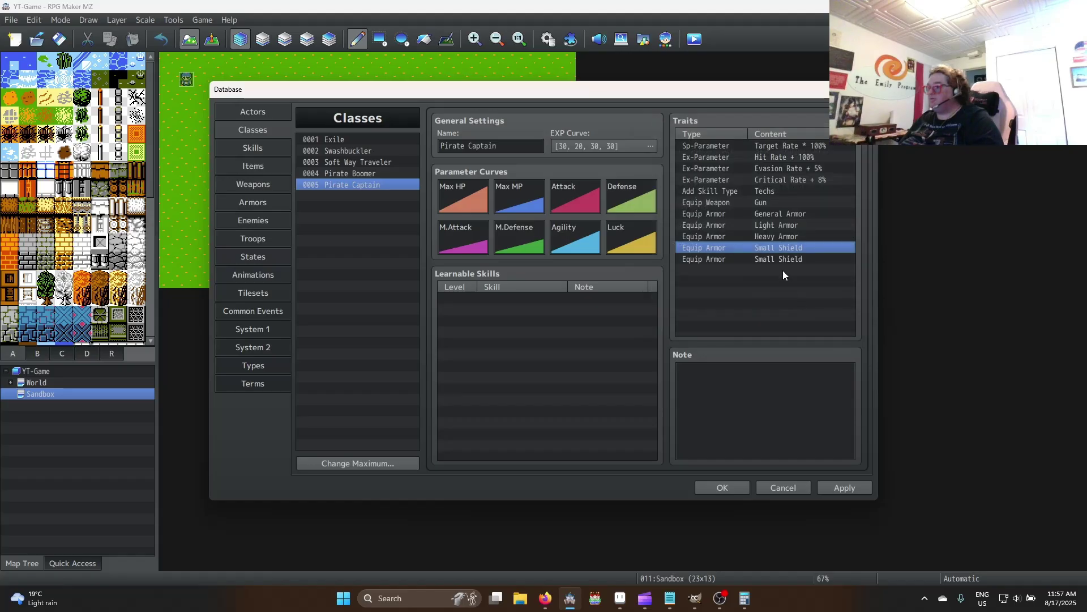
double_click(780, 252)
click(801, 187)
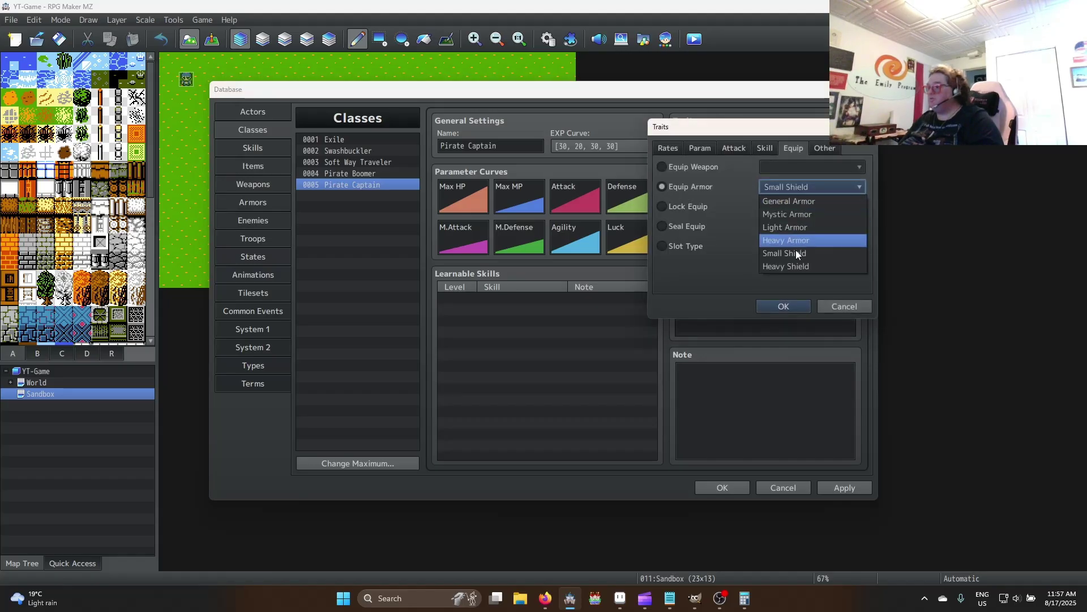
click(796, 266)
click(792, 300)
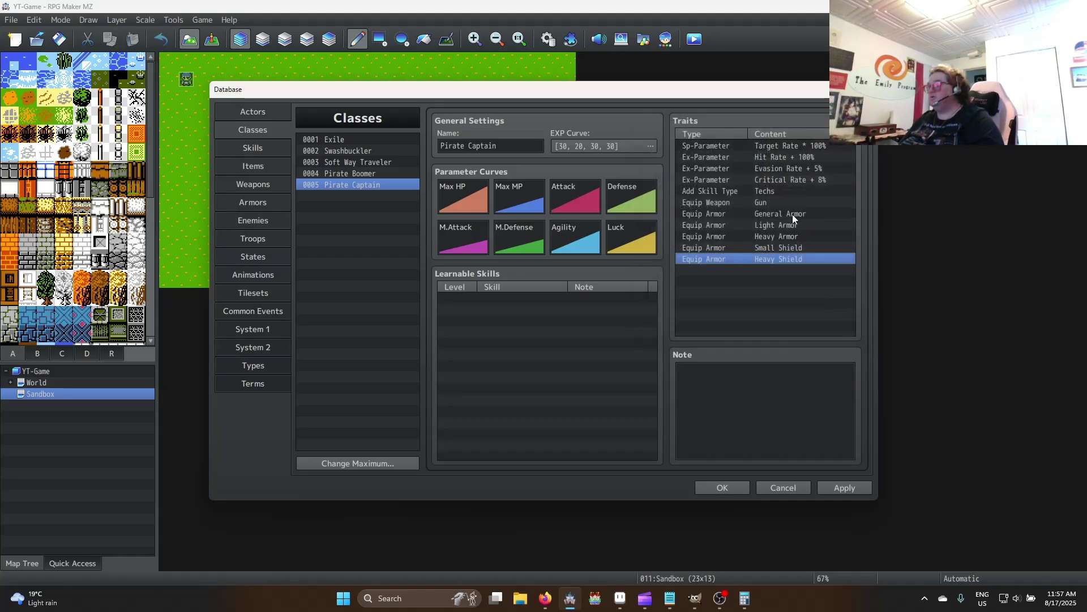
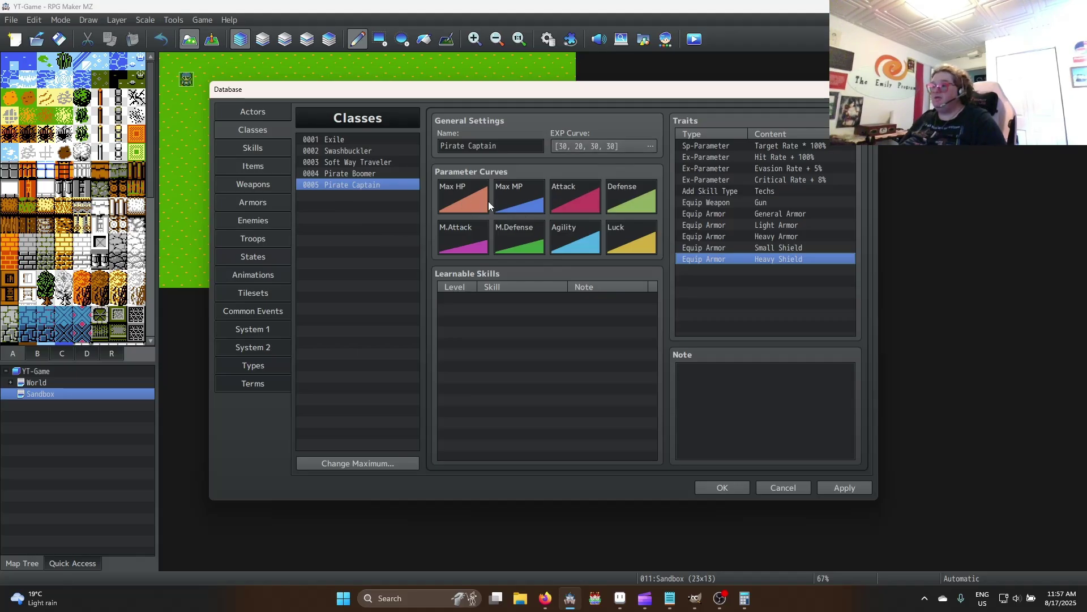
Set the Pirate Captain class's level 1 Defense to 15 in its parameter curves
double_click(572, 199)
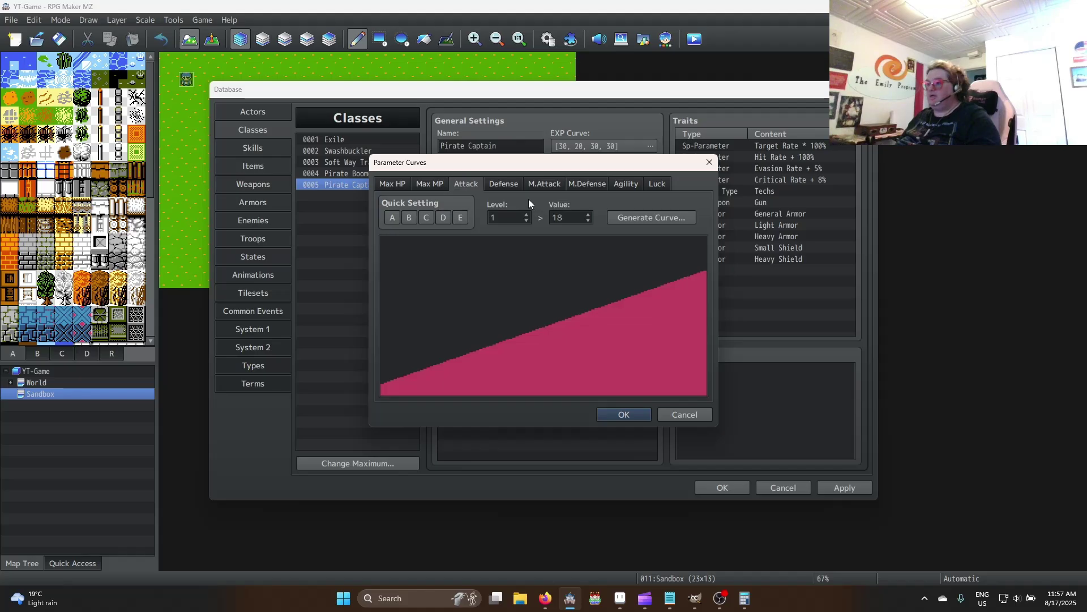
click(503, 185)
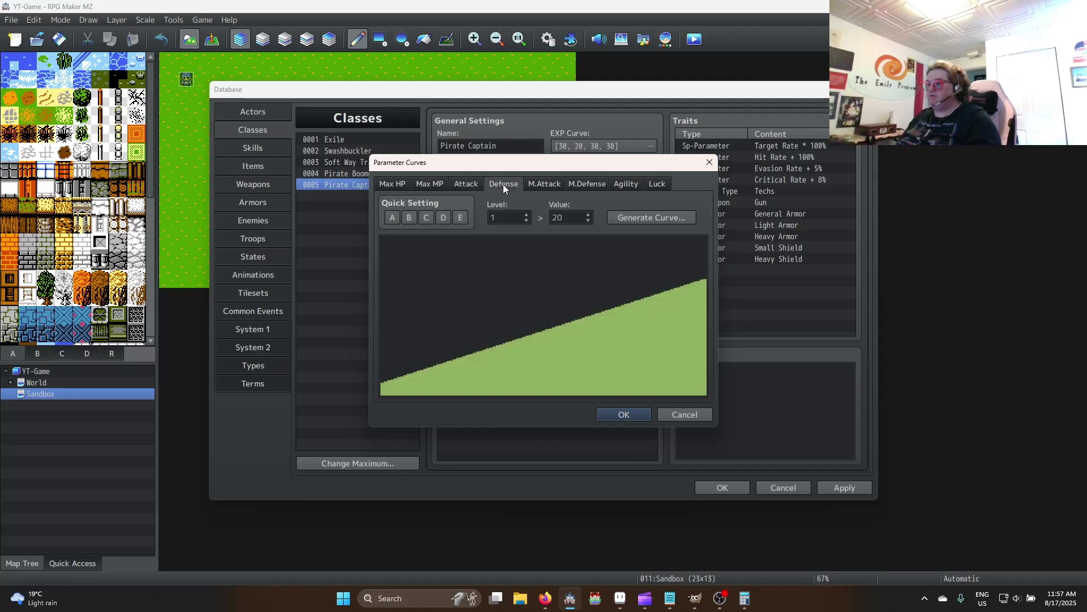
key(Tab)
text(15)
Edit the Pirate Captain class's level 1 Attack, M.Attack and M.Defense values
click(468, 184)
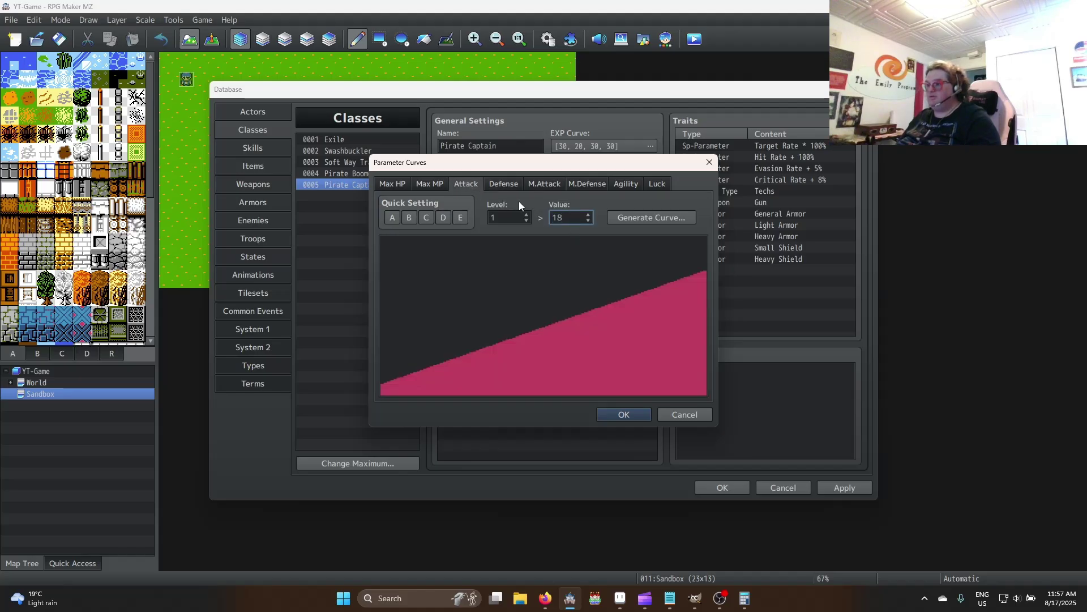
double_click(568, 217)
click(544, 184)
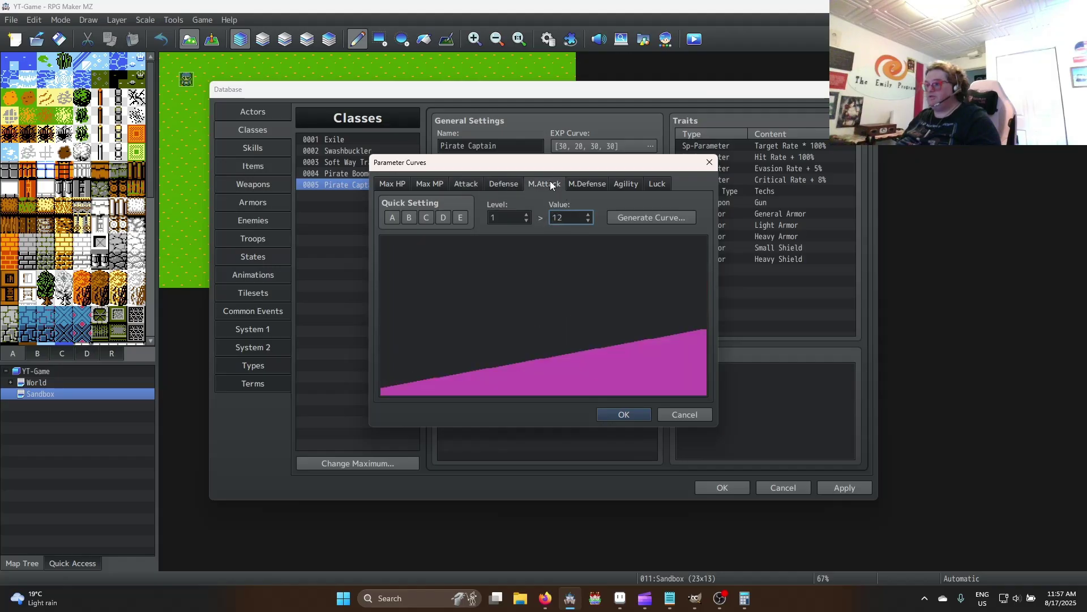
drag(579, 218, 549, 219)
click(582, 184)
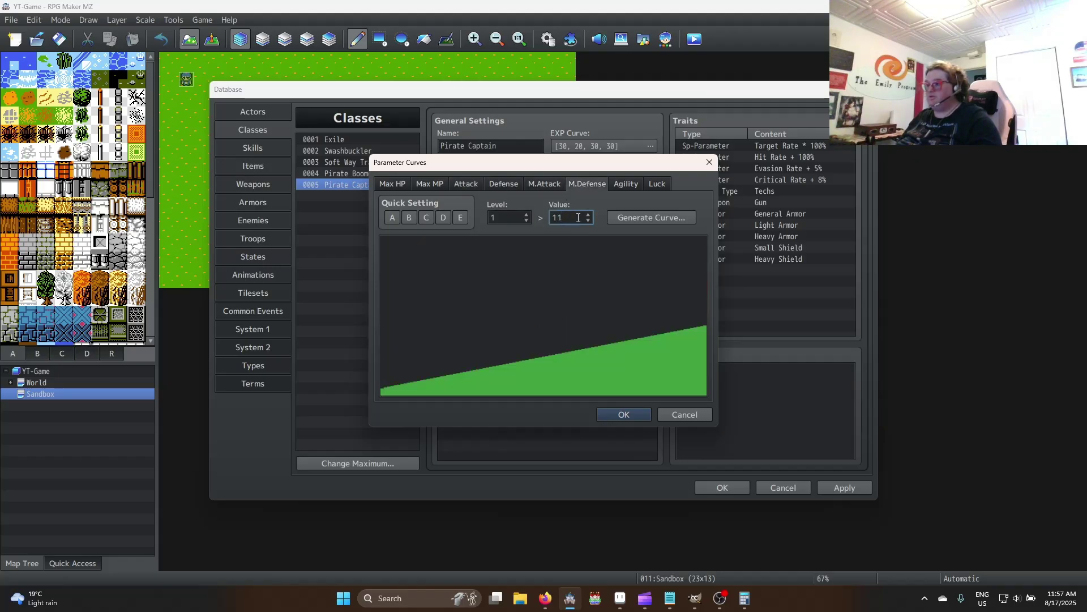
Set the Pirate Captain class's level 1 Agility to 25 and level 1 Luck to 30
click(626, 184)
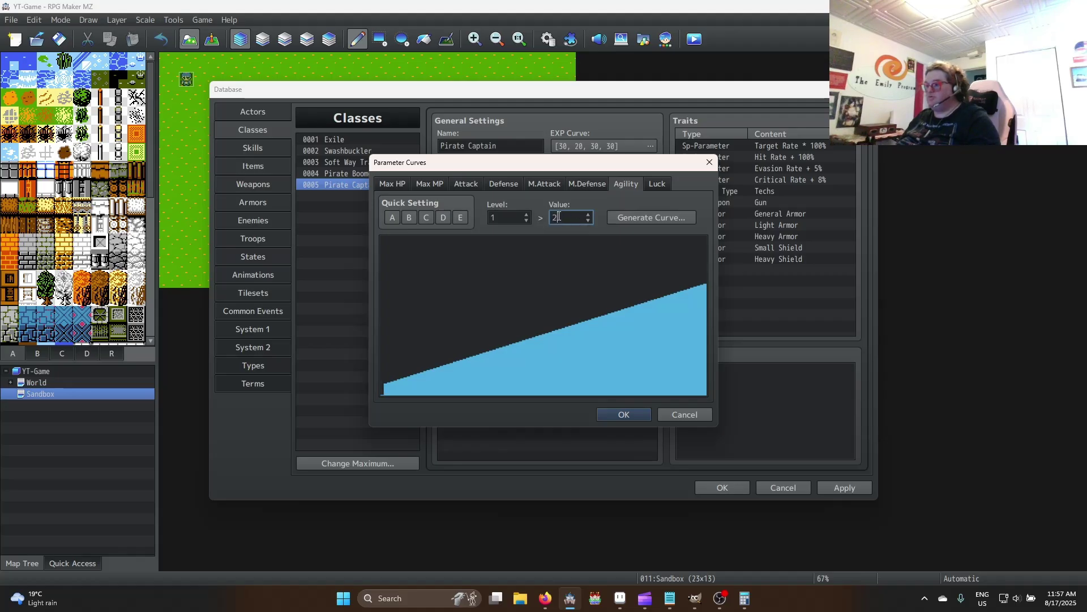
click(657, 184)
drag(570, 219, 535, 216)
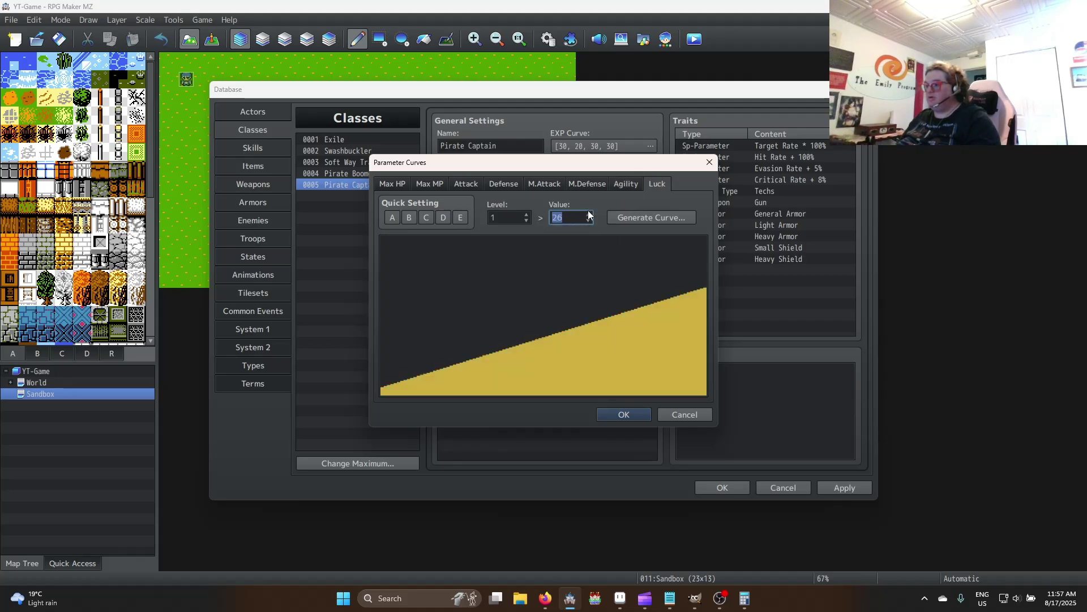
click(628, 183)
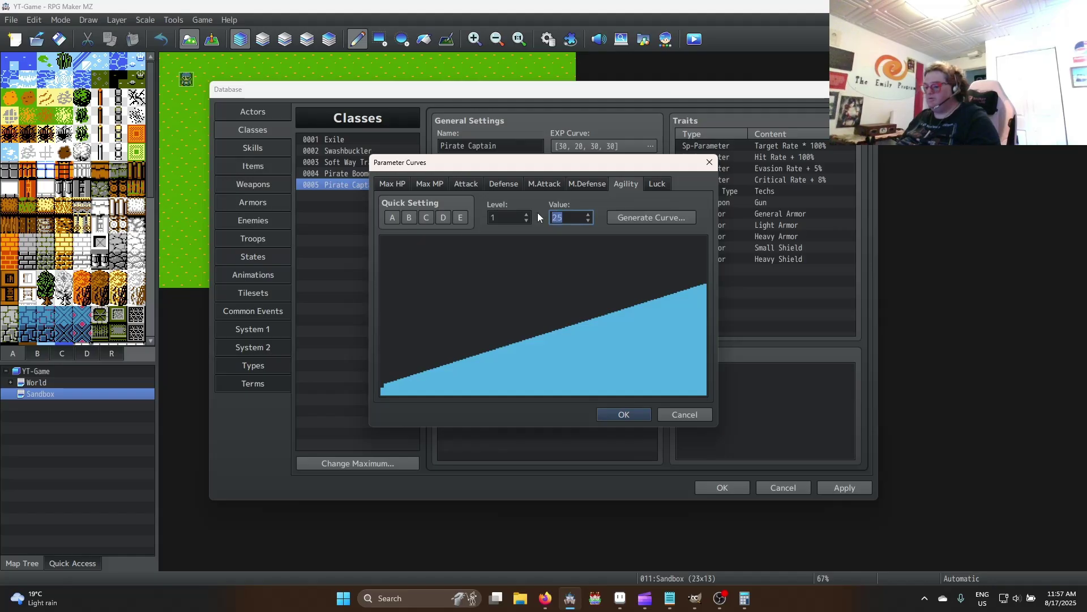
click(650, 186)
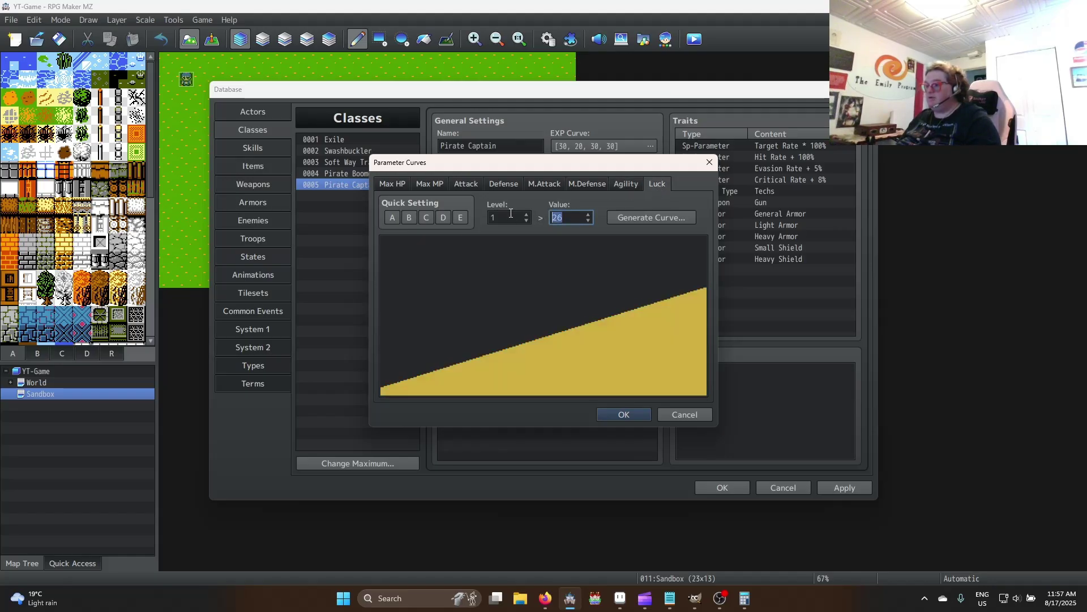
text(30)
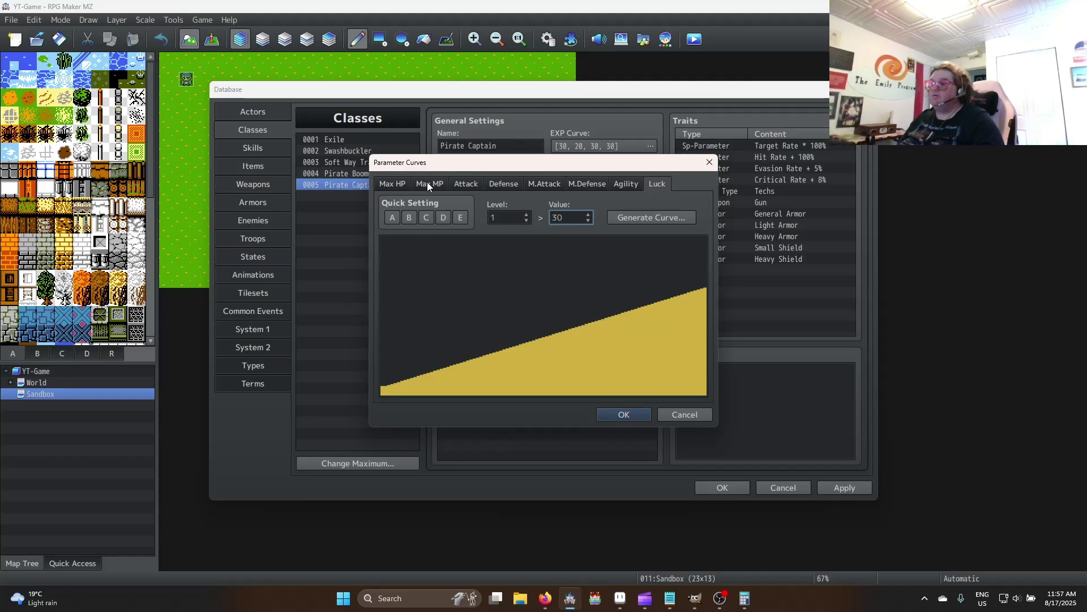
click(543, 185)
click(507, 186)
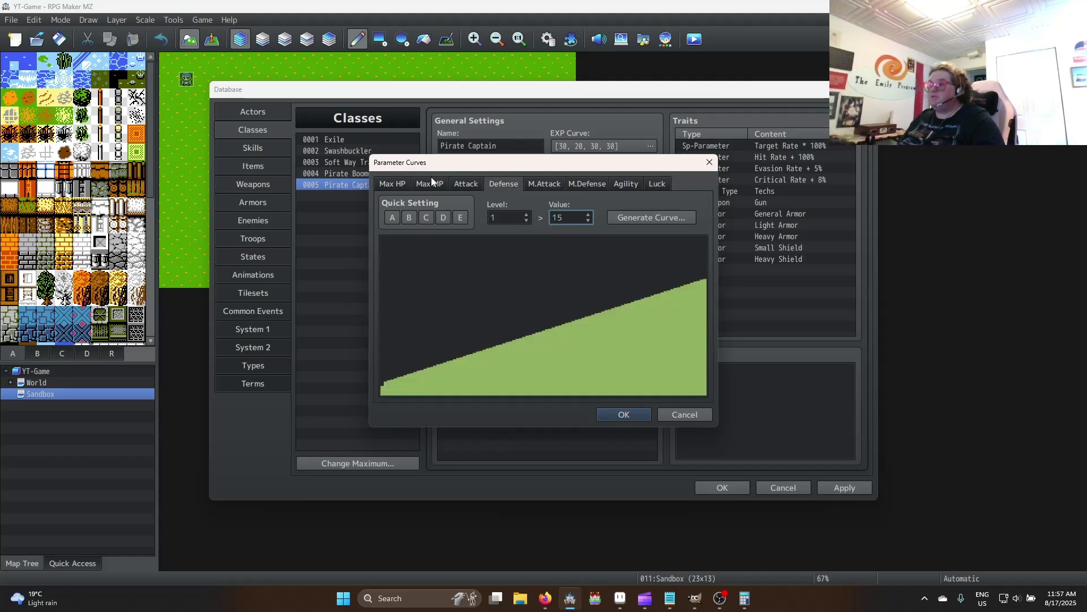
Open curve generation for the Pirate Captain class's Max HP and set the level 1 endpoint to 36
click(397, 183)
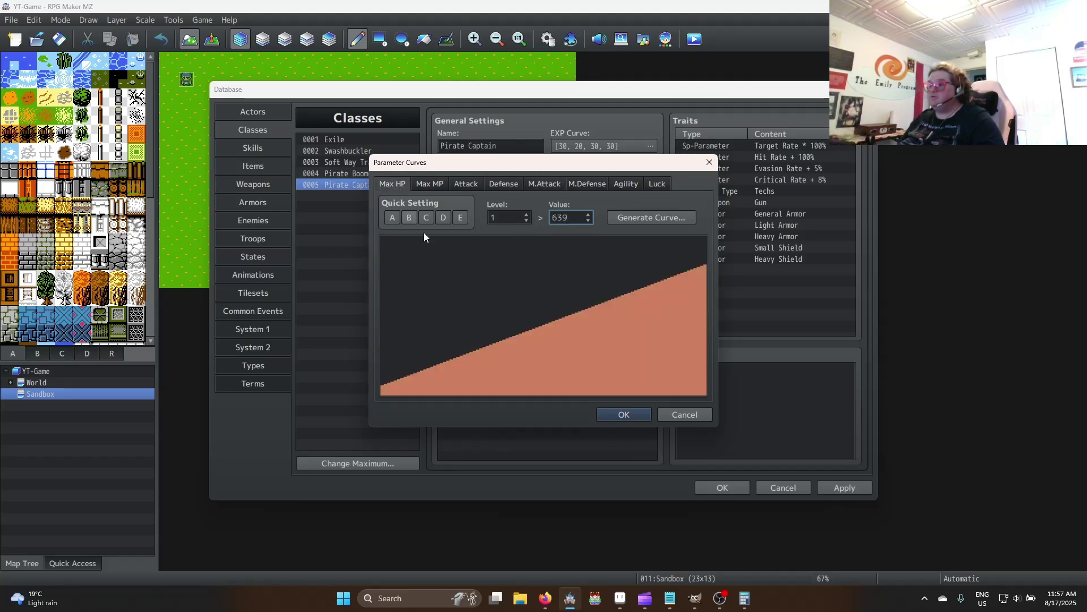
click(658, 219)
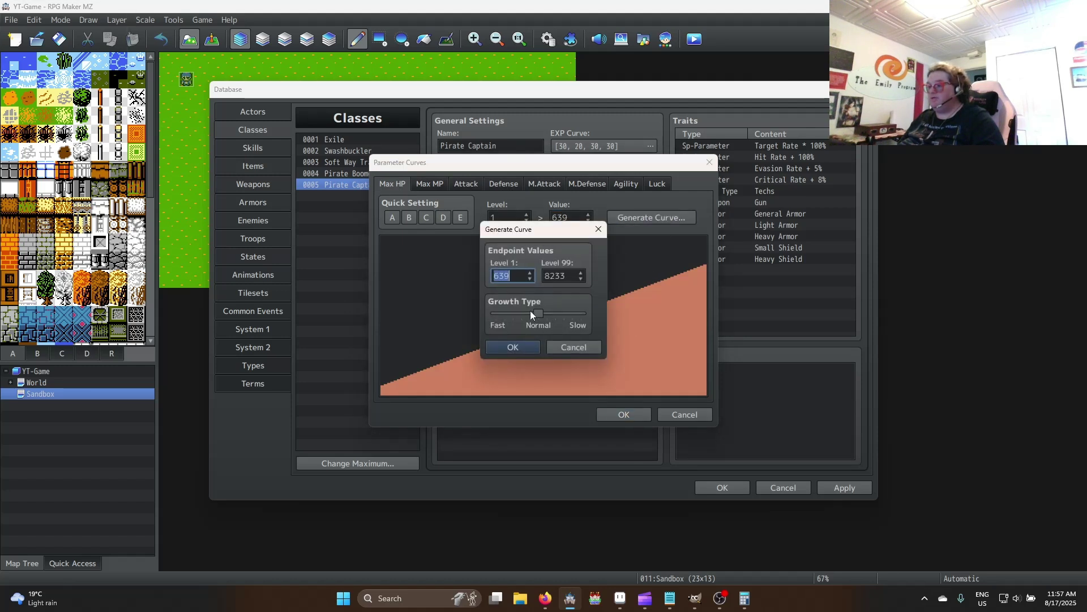
mouse_move(526, 299)
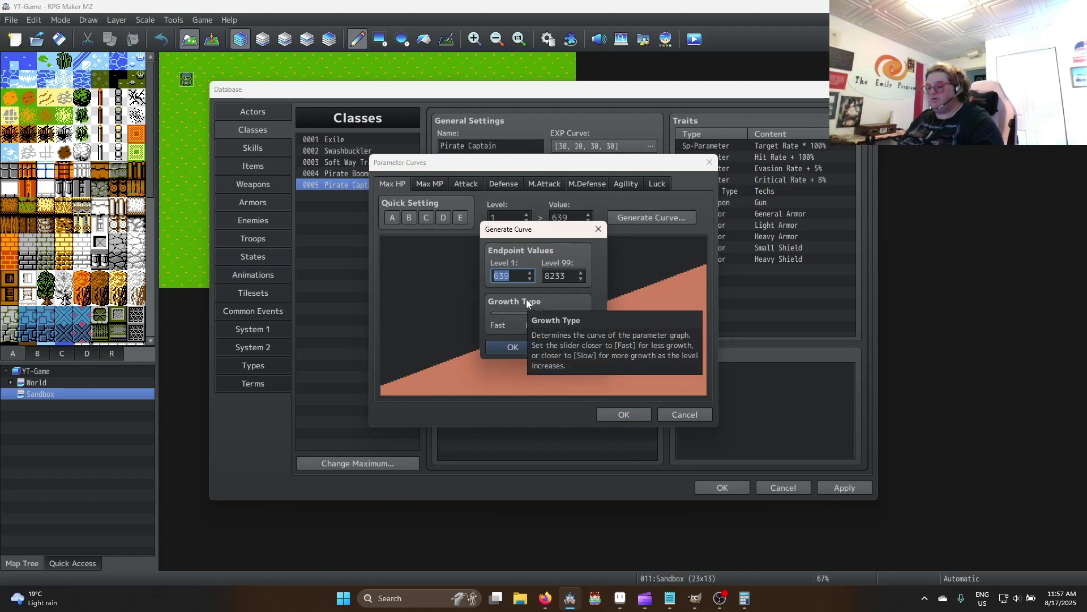
text(36)
key(Tab)
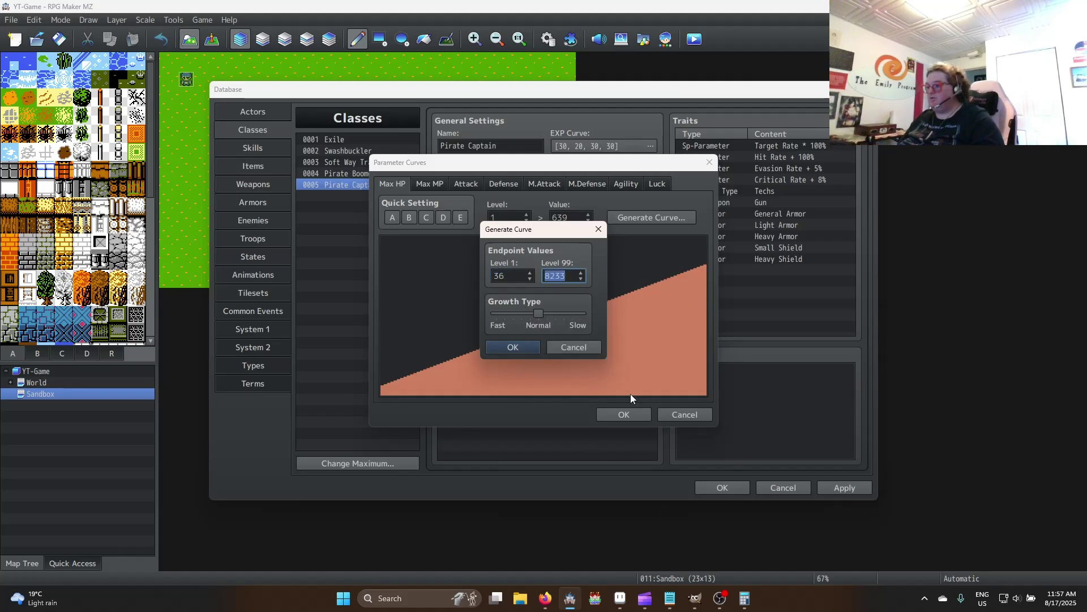
Switch to Calculator and multiply 7 by 98 for the level 99 Max HP value
click(745, 598)
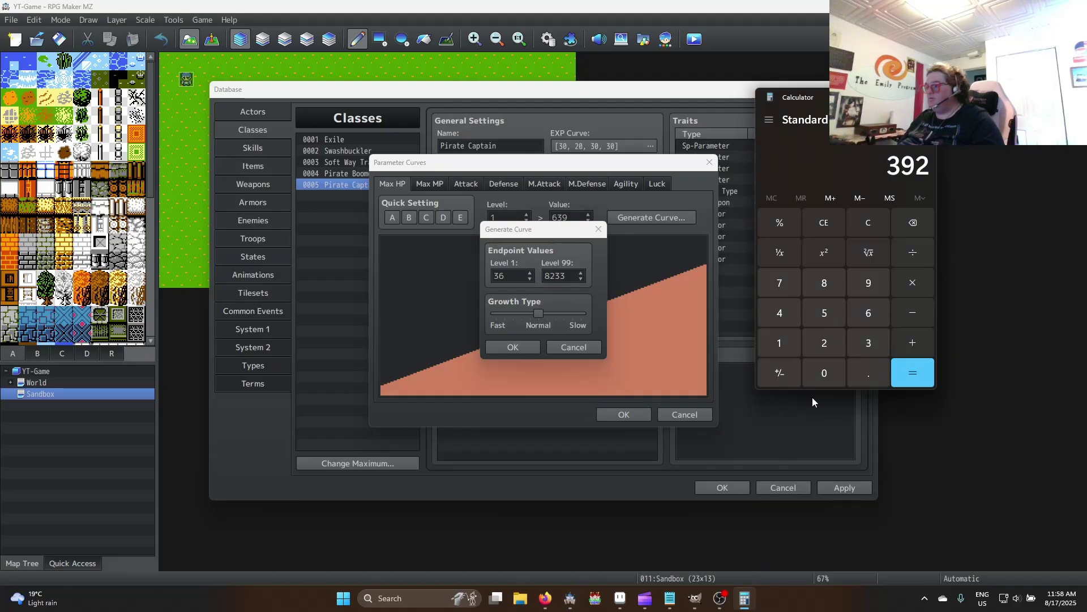
click(869, 225)
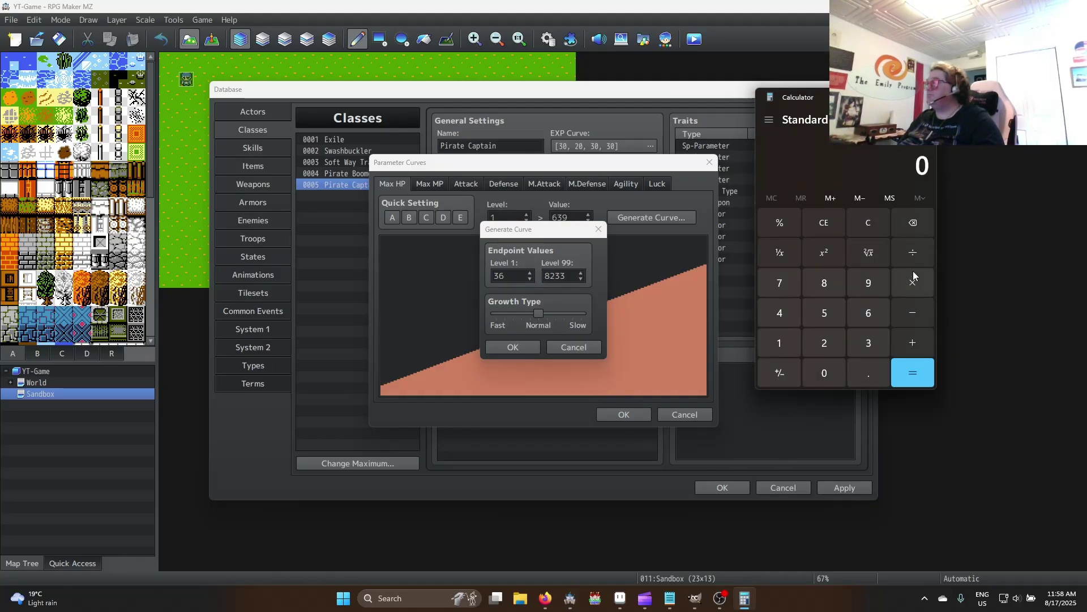
click(779, 283)
click(912, 283)
click(868, 283)
click(825, 283)
click(912, 373)
Set the Max HP curve's level 99 endpoint to 686 and generate the curve
drag(553, 276, 590, 288)
key(ctrl+a)
text(686)
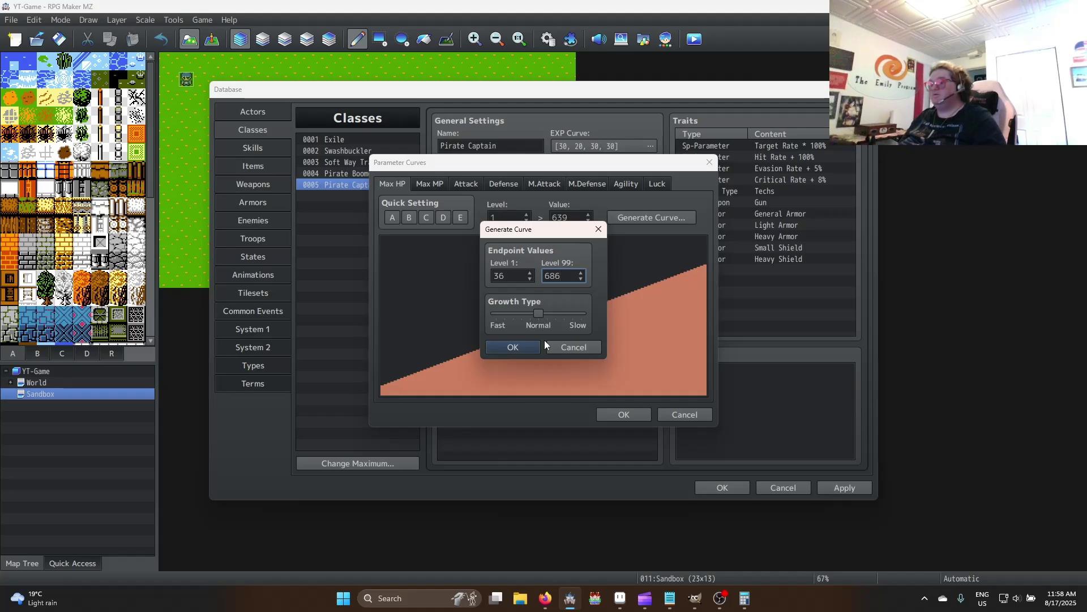
click(512, 347)
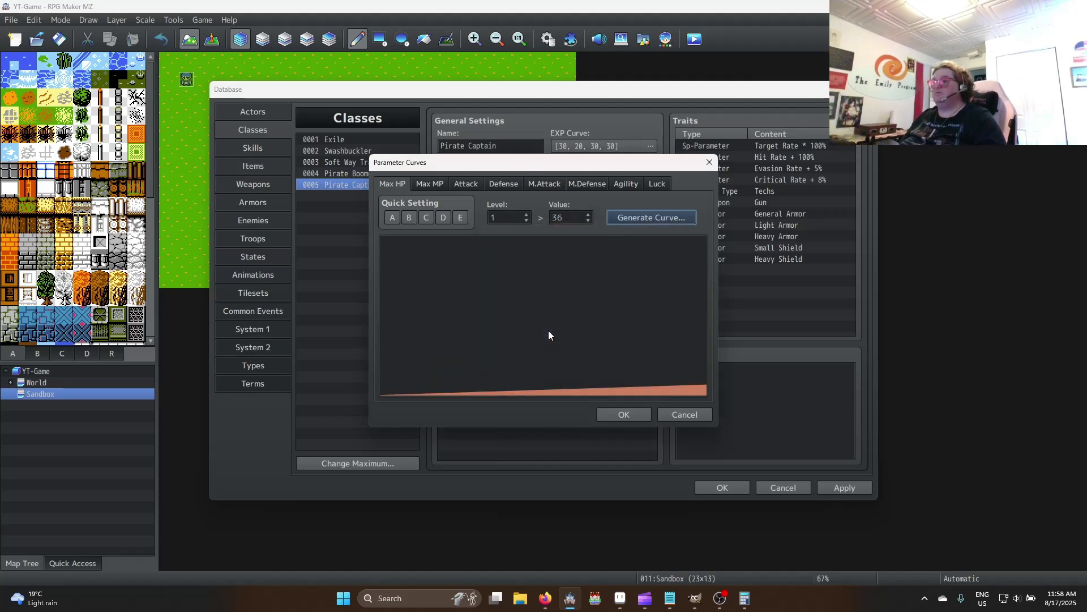
Open curve generation for the Pirate Captain class's Max MP and set the level 1 endpoint to 27
click(430, 183)
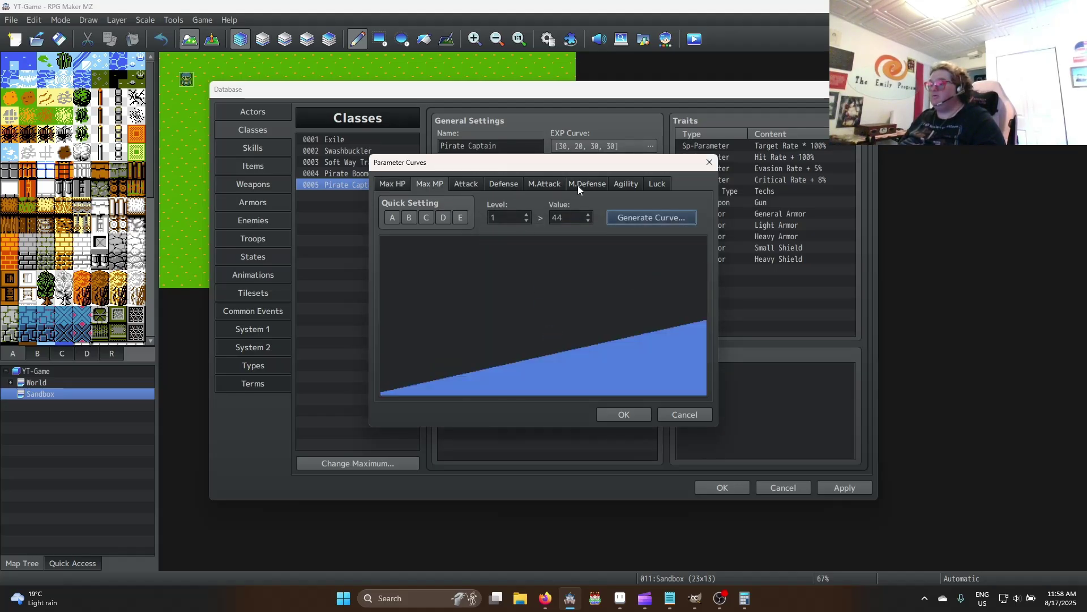
click(543, 184)
click(430, 183)
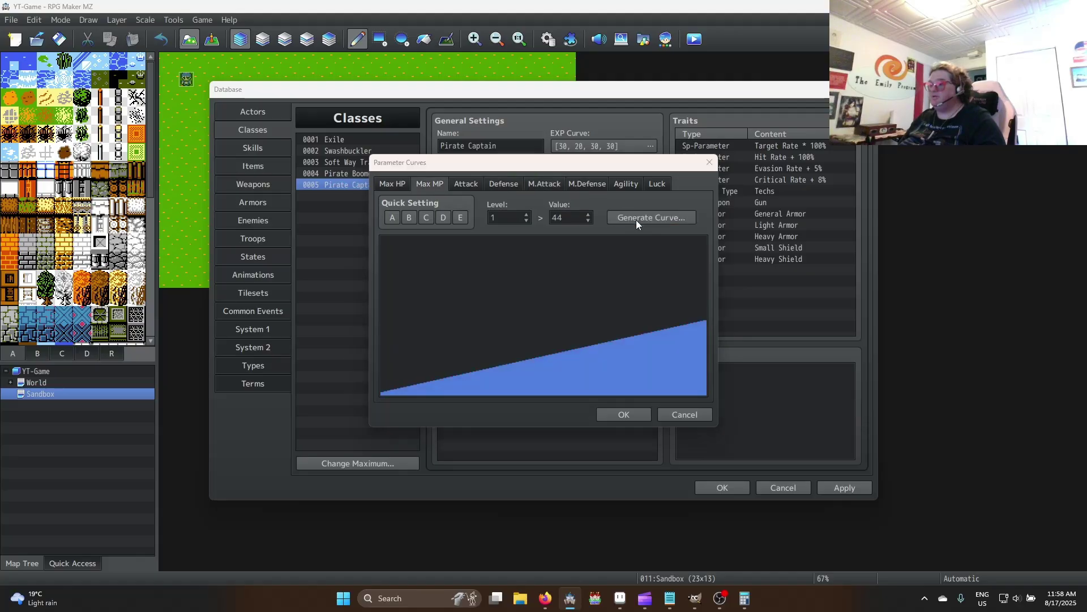
click(651, 217)
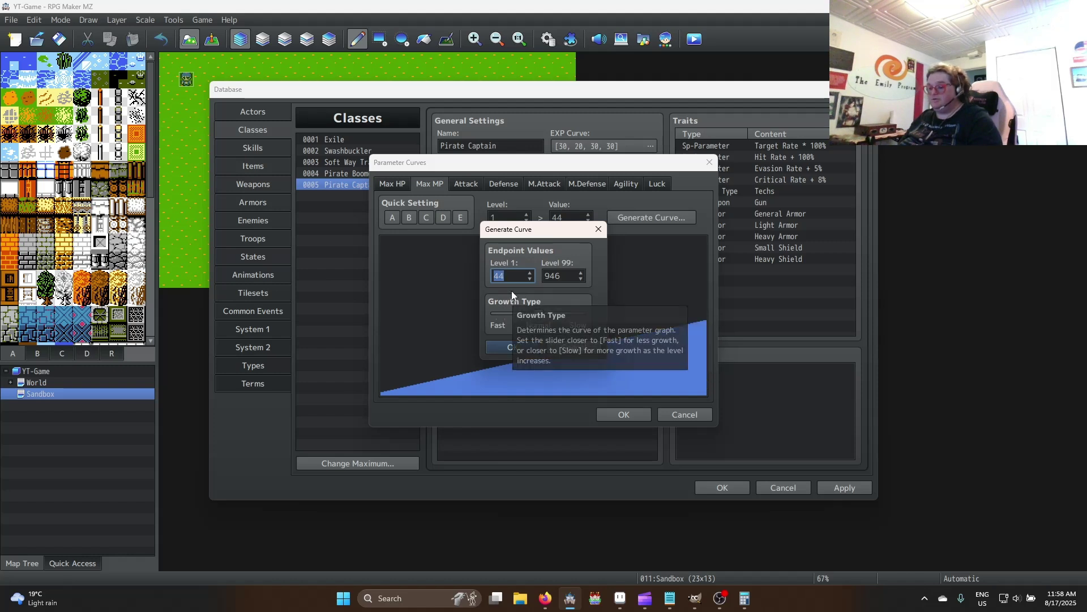
text(27)
key(Tab)
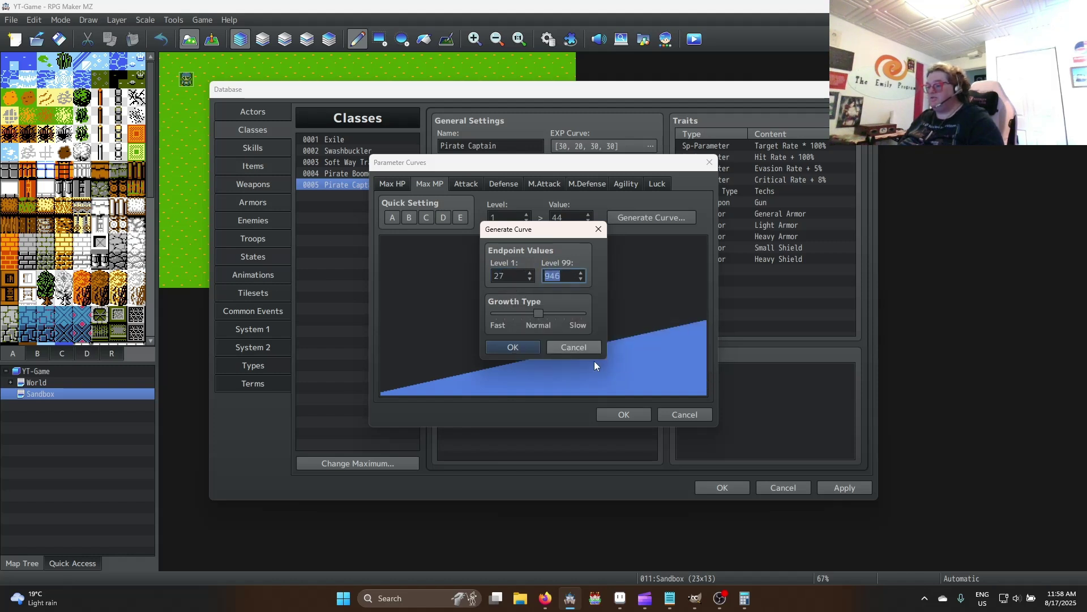
Switch to Calculator and multiply 98 by 5 for the level 99 Max MP value
click(745, 599)
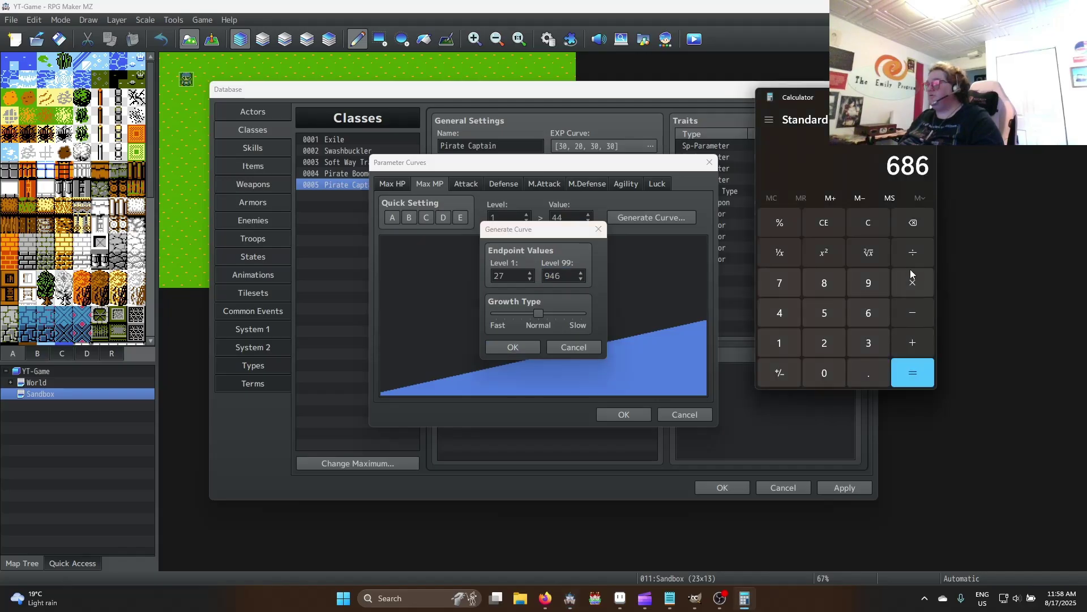
text(98)
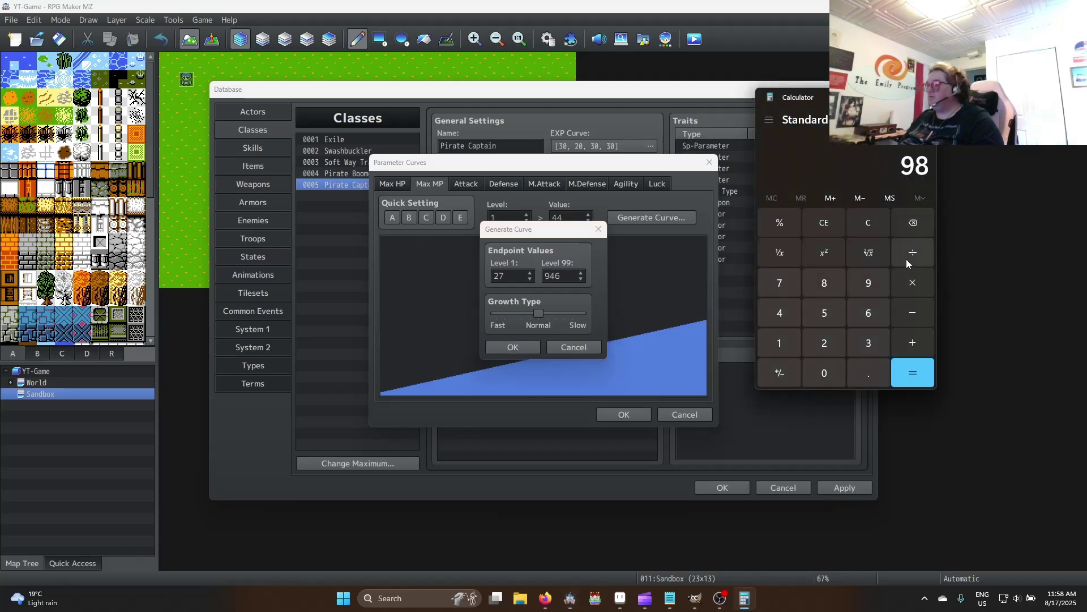
click(915, 281)
click(824, 312)
click(913, 372)
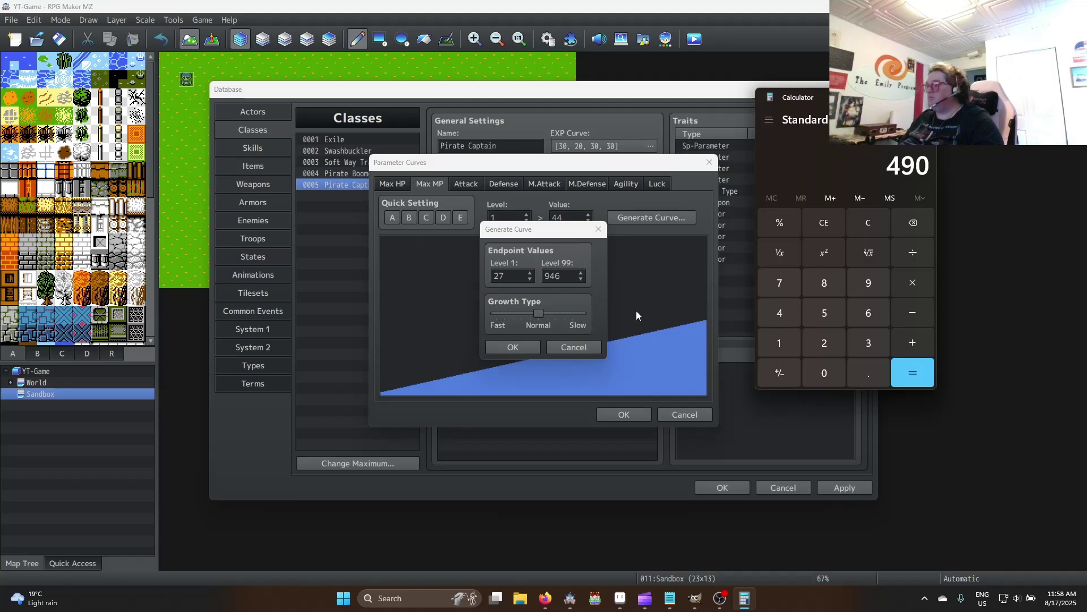
Set the Max MP curve's level 99 endpoint to 490, generate the curve and accept the Pirate Captain's parameter curves
click(566, 276)
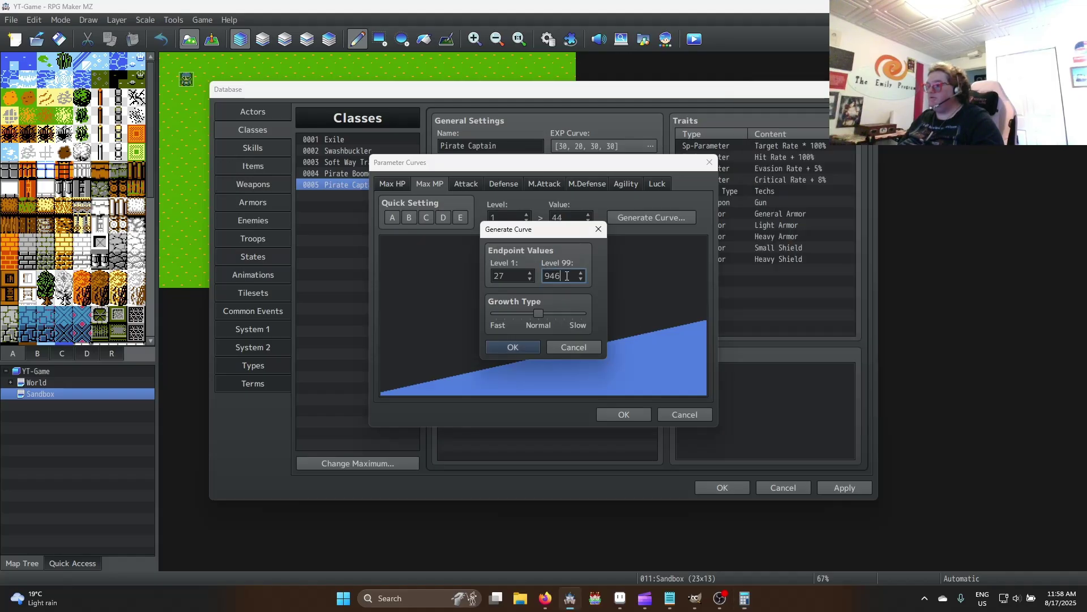
key(ctrl+a)
text(490)
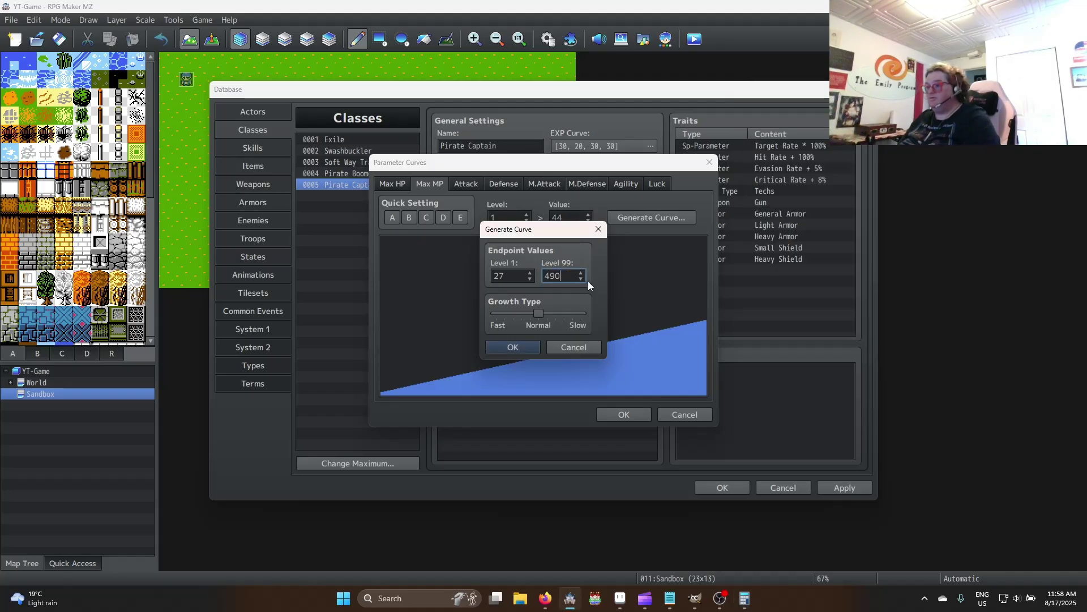
click(521, 344)
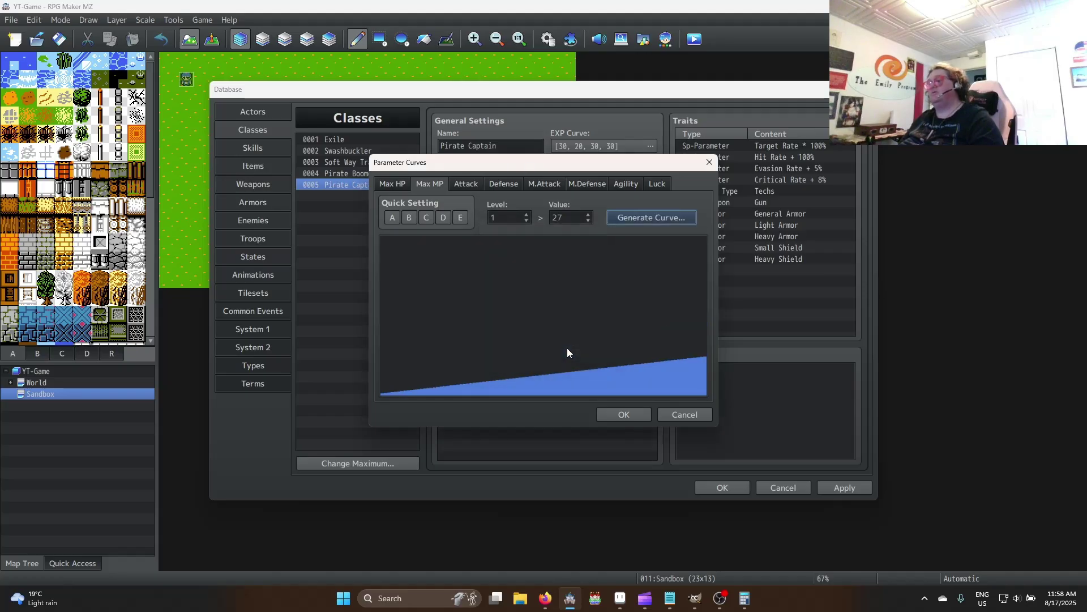
click(620, 415)
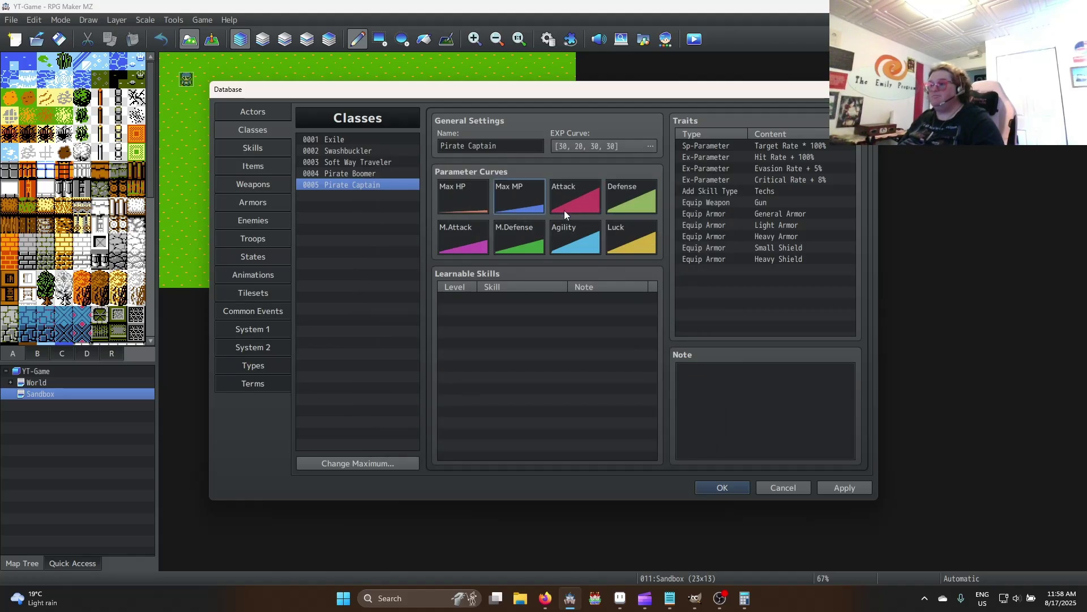
Open the curve generation settings for the Exile class's Max HP
click(473, 196)
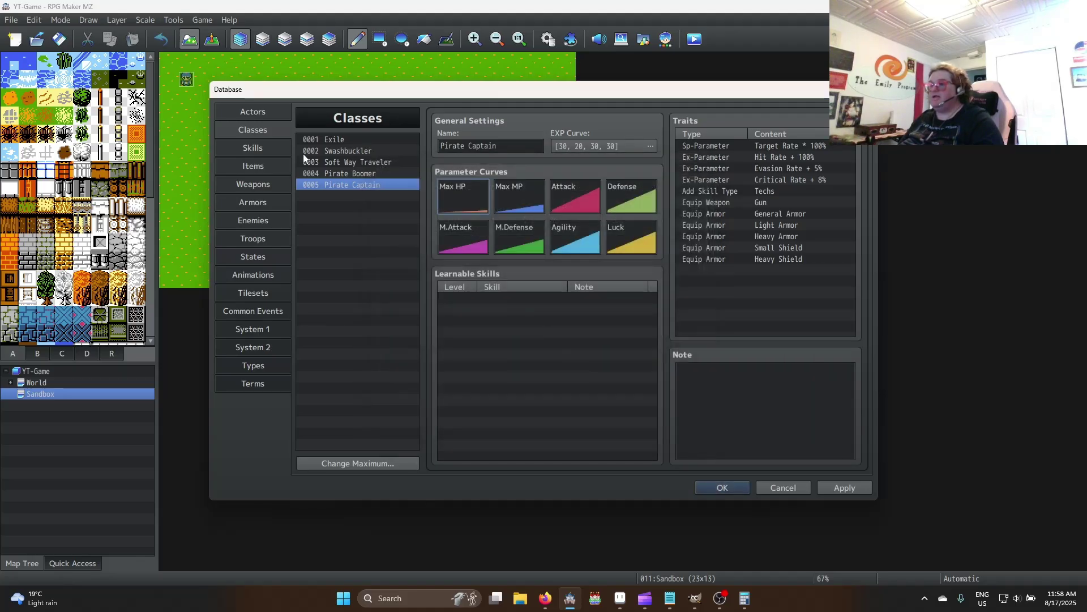
click(349, 138)
double_click(463, 198)
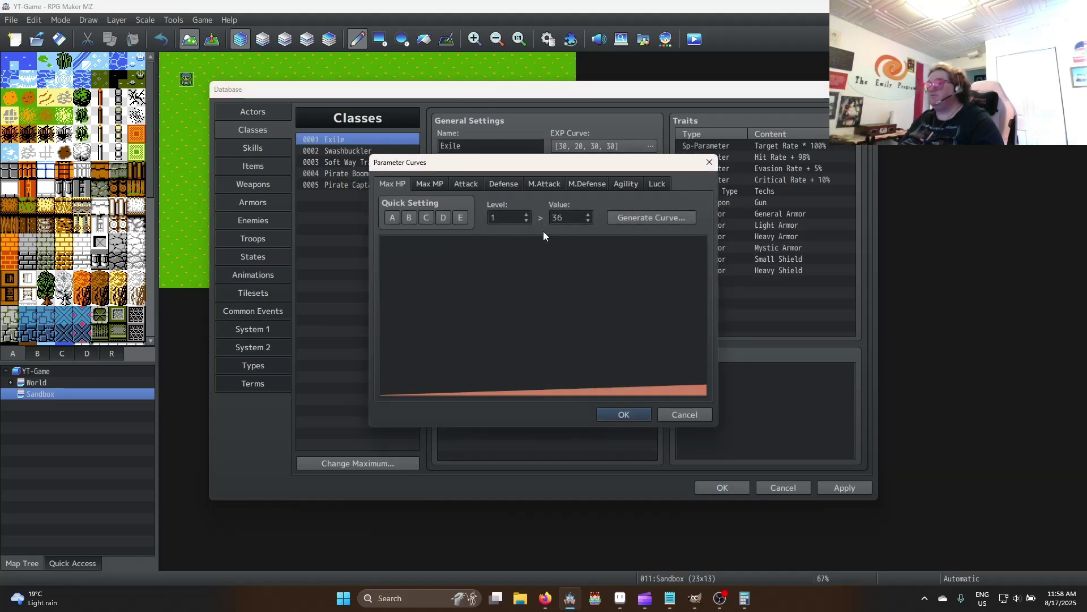
click(744, 598)
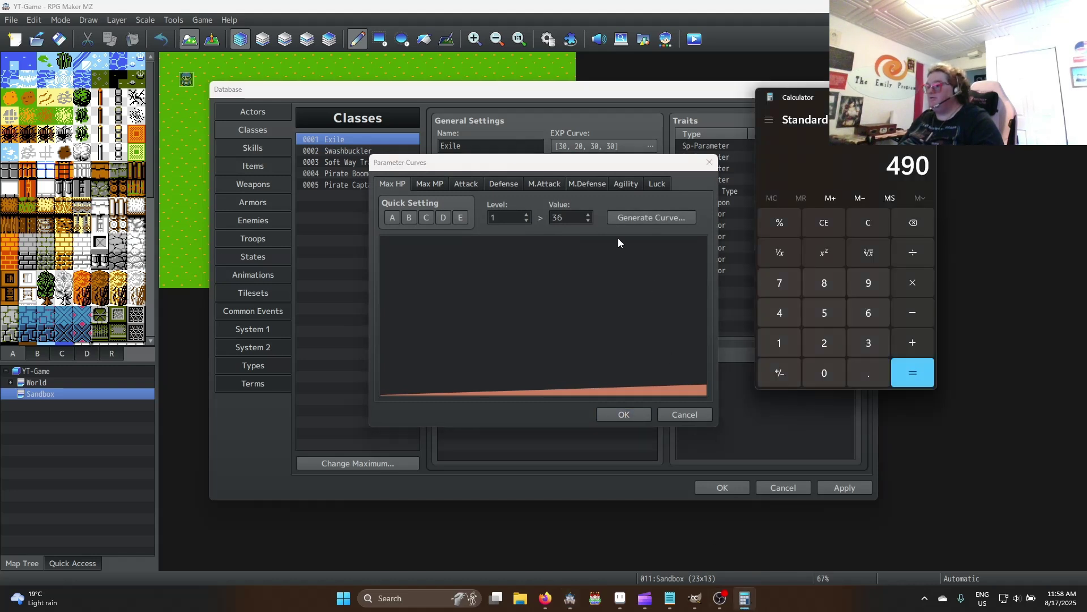
click(634, 220)
Switch to Calculator and add 36 and 686 for the Exile class's level 99 Max HP value
click(744, 598)
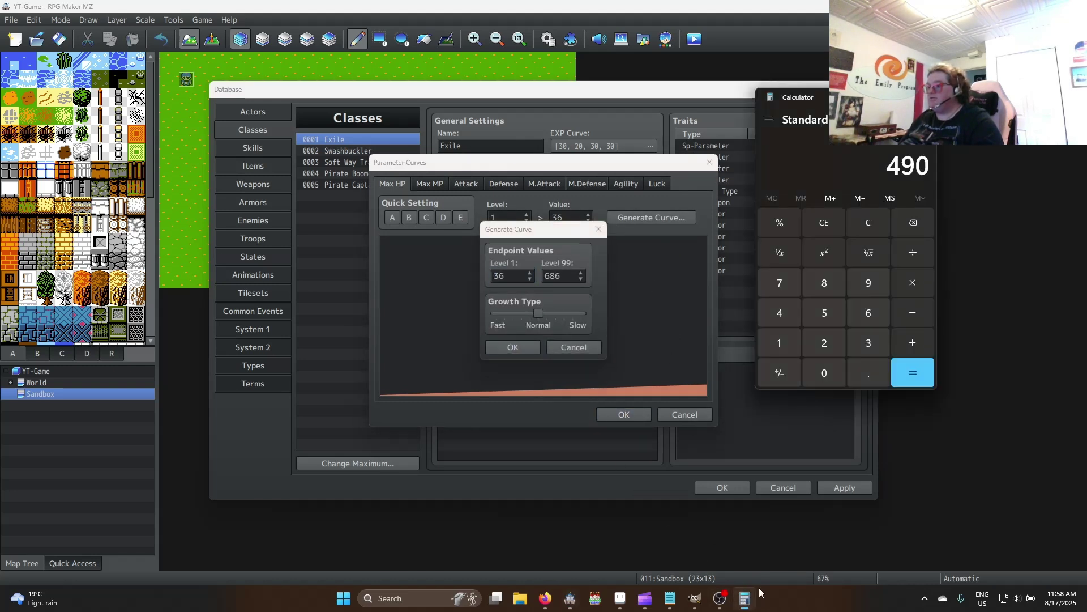
click(869, 223)
click(862, 338)
click(869, 313)
click(912, 343)
click(868, 312)
click(825, 283)
click(869, 313)
click(912, 373)
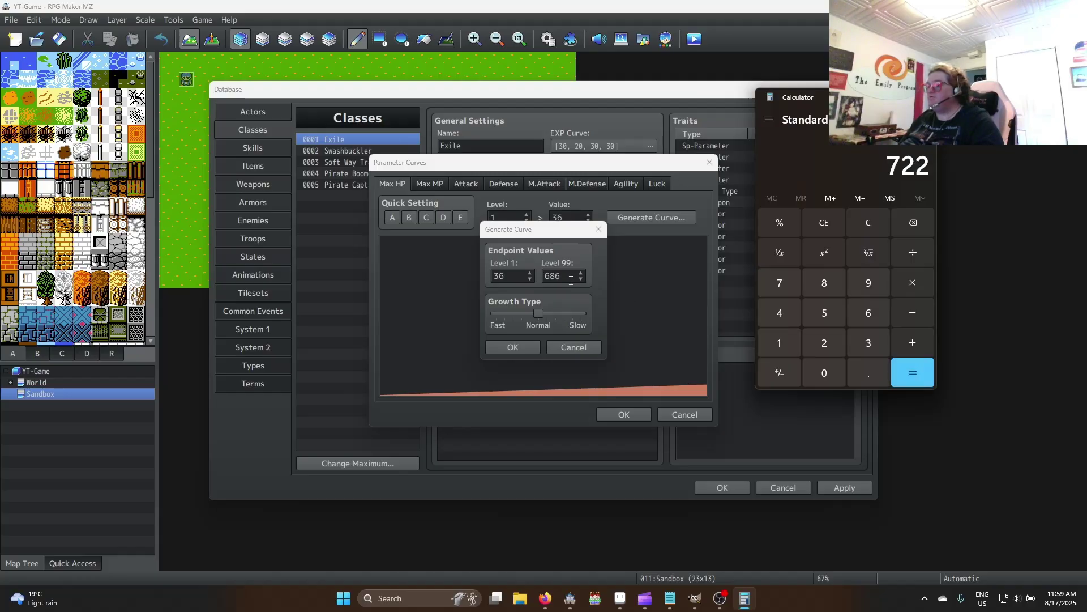
Set the Exile class's Max HP level 99 endpoint to 722, generate the curve and accept the parameter curves
click(739, 345)
text(722)
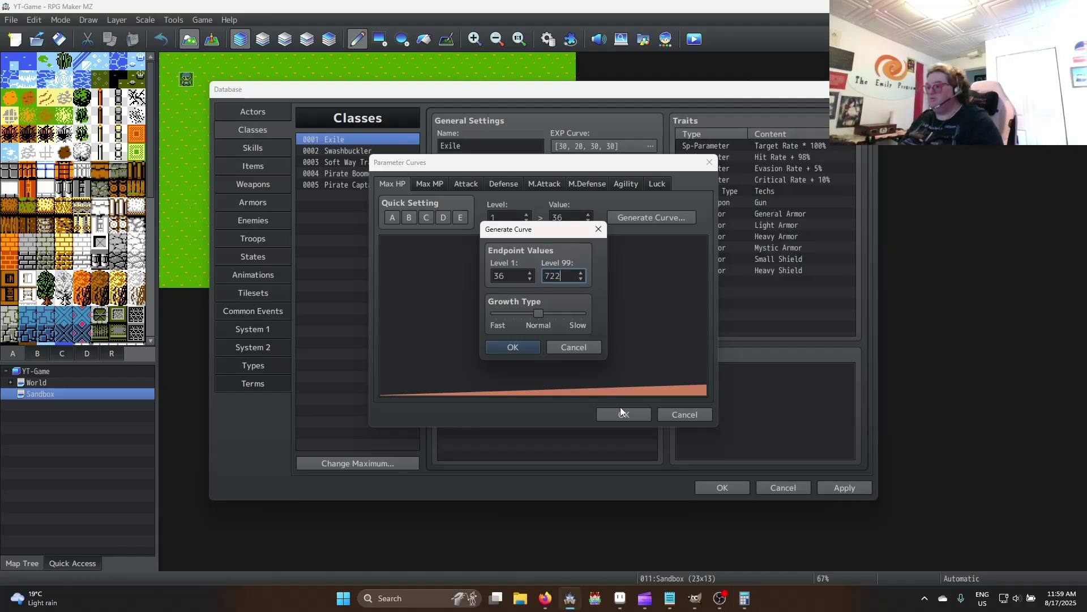
click(528, 344)
click(639, 417)
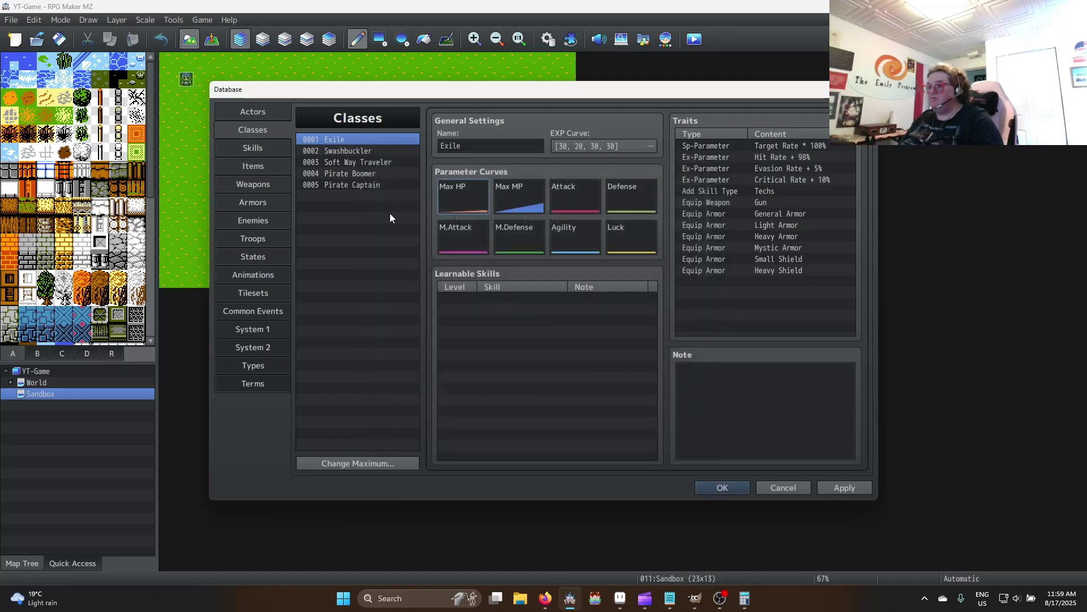
Check the Swashbuckler class's Max HP parameter curve and close it
click(369, 149)
double_click(478, 205)
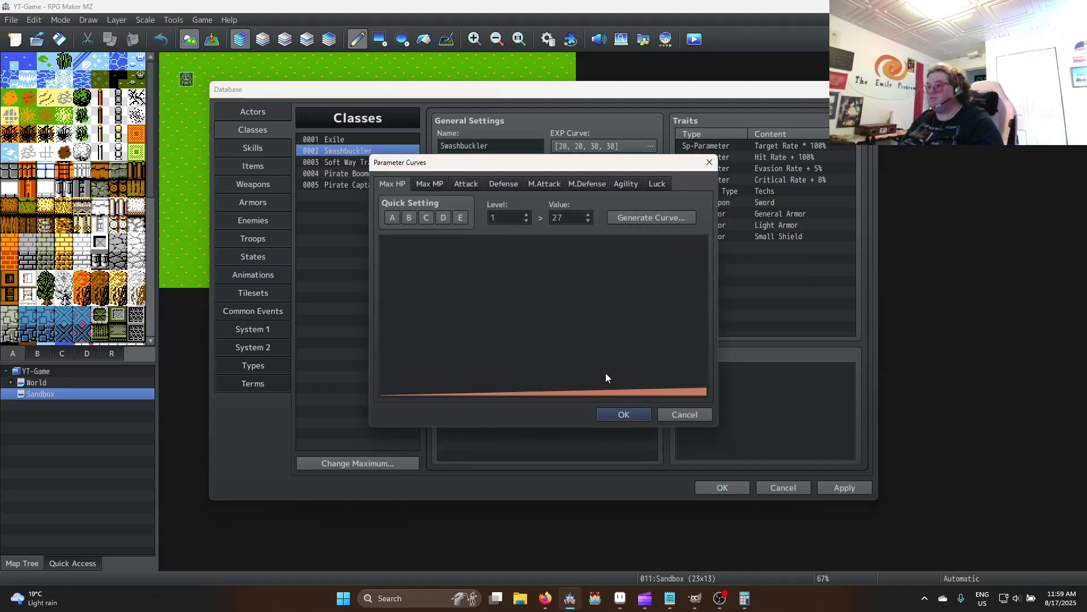
click(619, 413)
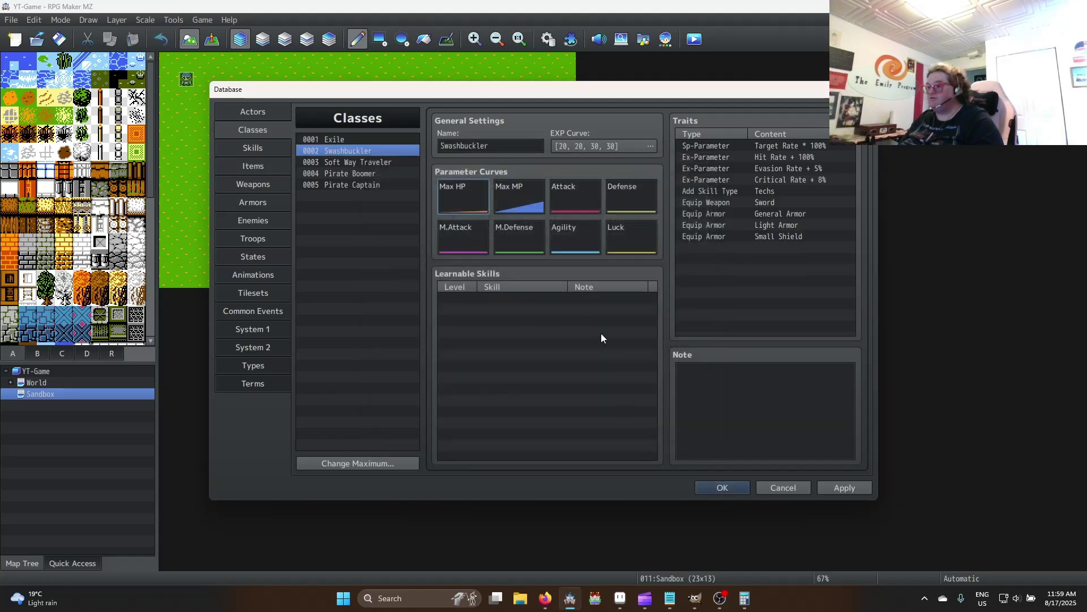
Generate the Pirate Captain class's Max HP curve with a level 99 endpoint of 722 and accept the parameter curves
click(345, 184)
double_click(454, 195)
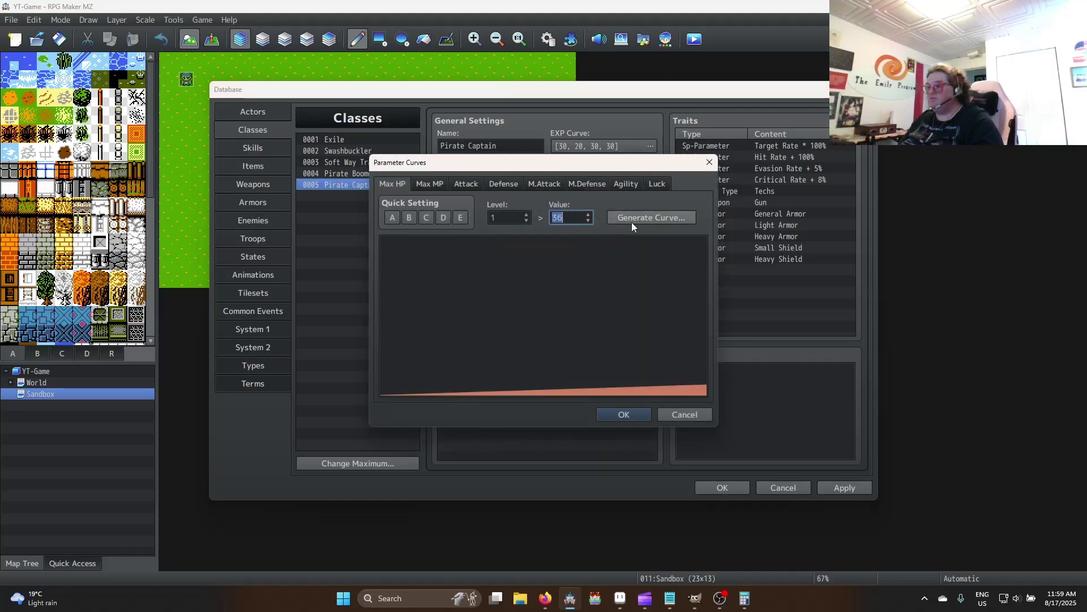
click(650, 218)
double_click(575, 276)
text(722)
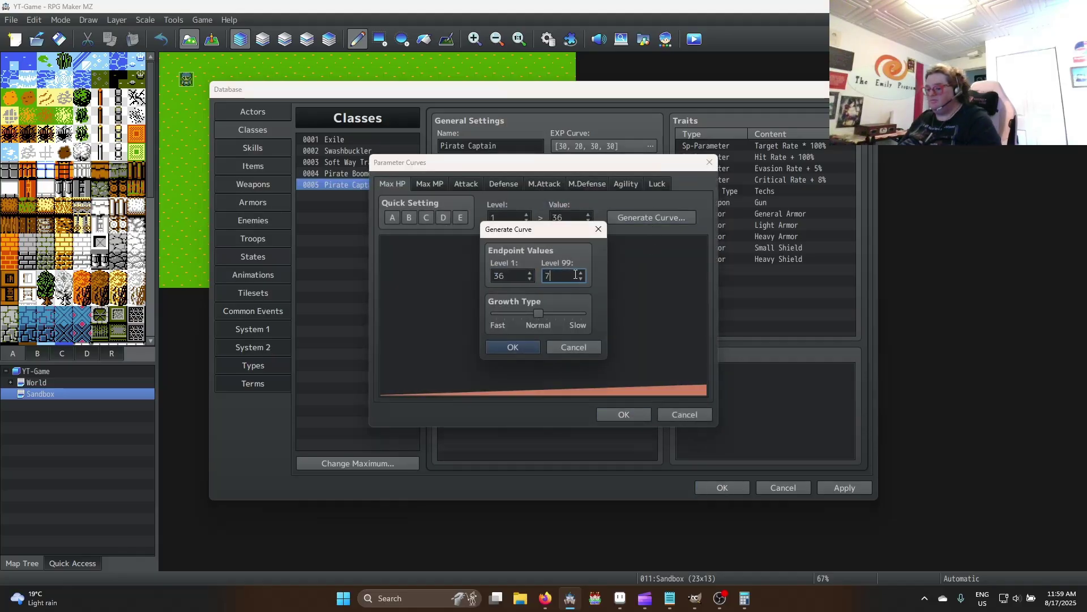
key(Return)
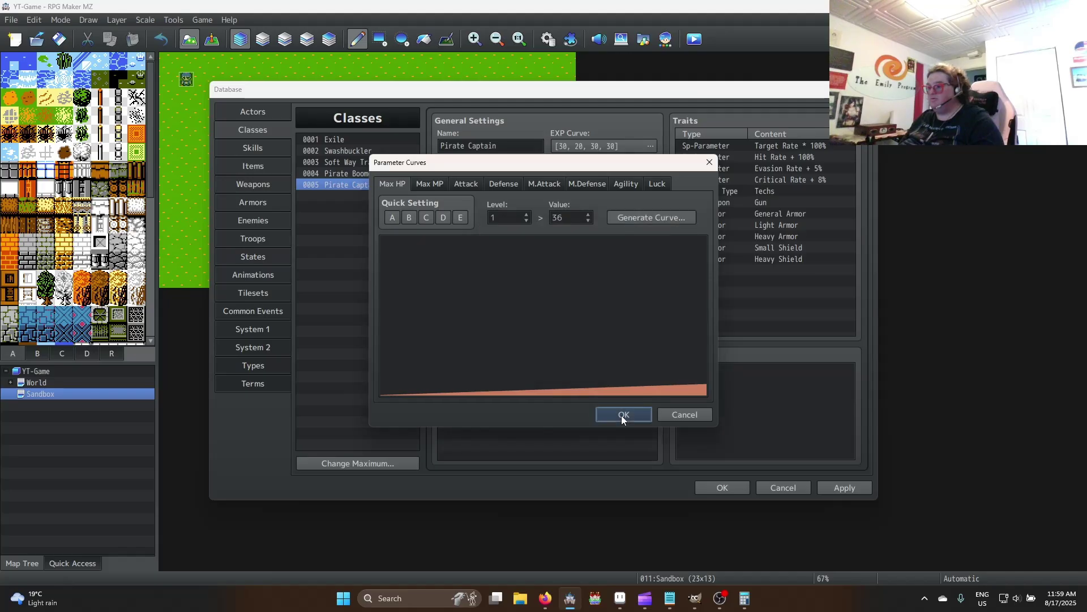
click(623, 415)
Open the curve generation settings for the Exile class's Max MP
click(369, 142)
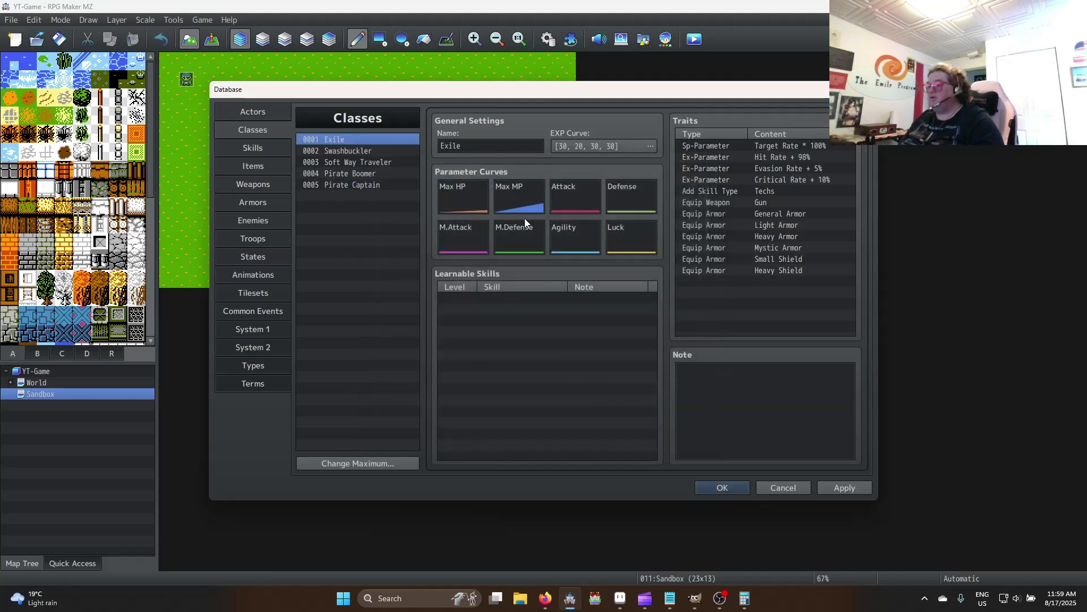
double_click(515, 198)
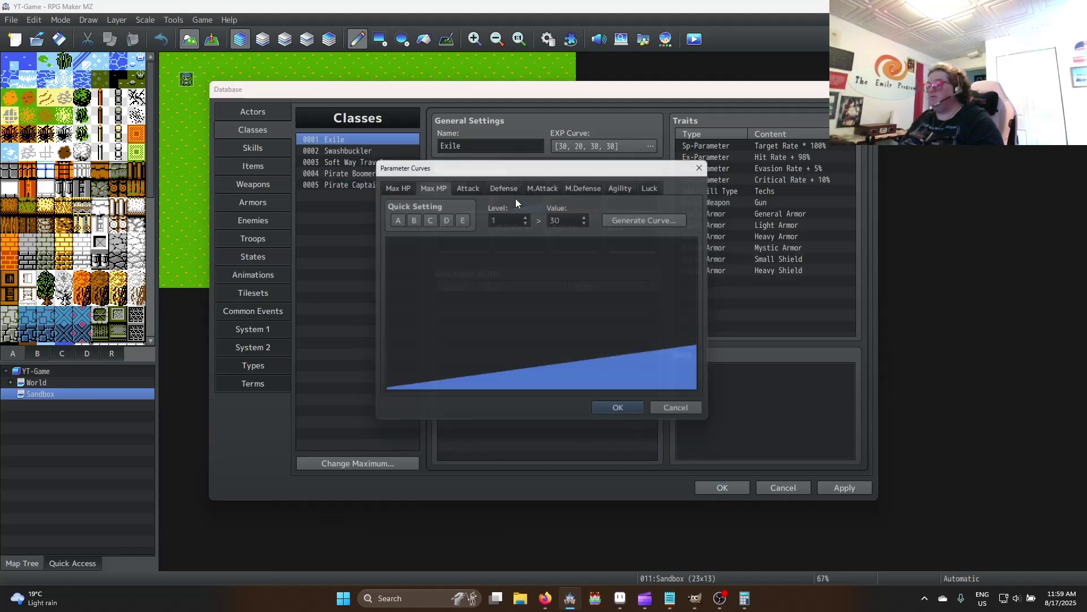
click(743, 599)
click(650, 216)
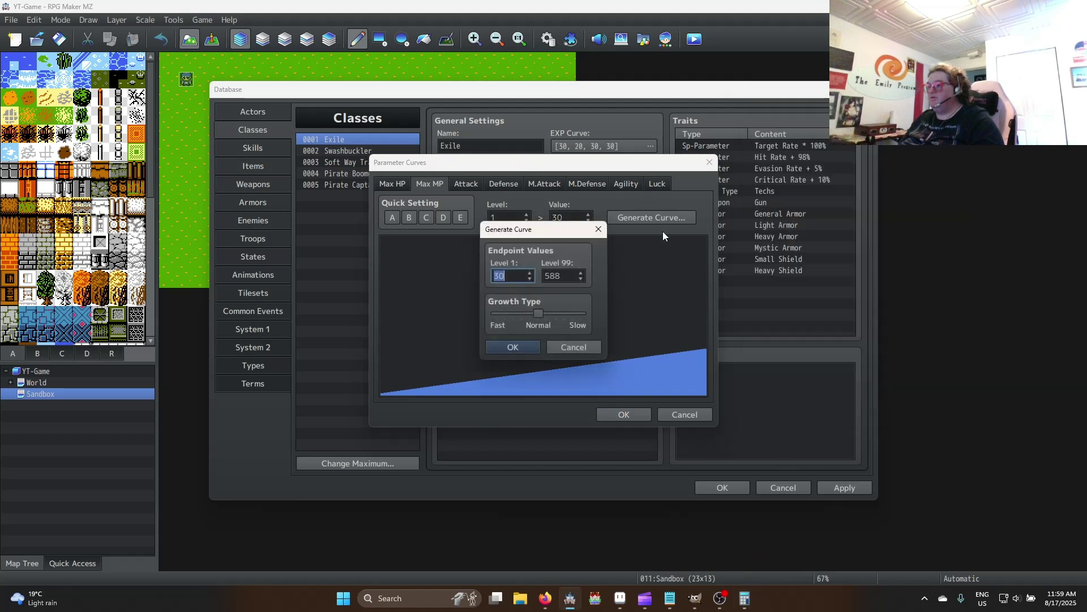
Switch to Calculator and add 588 and 30 for the Exile class's level 99 Max MP value
click(744, 599)
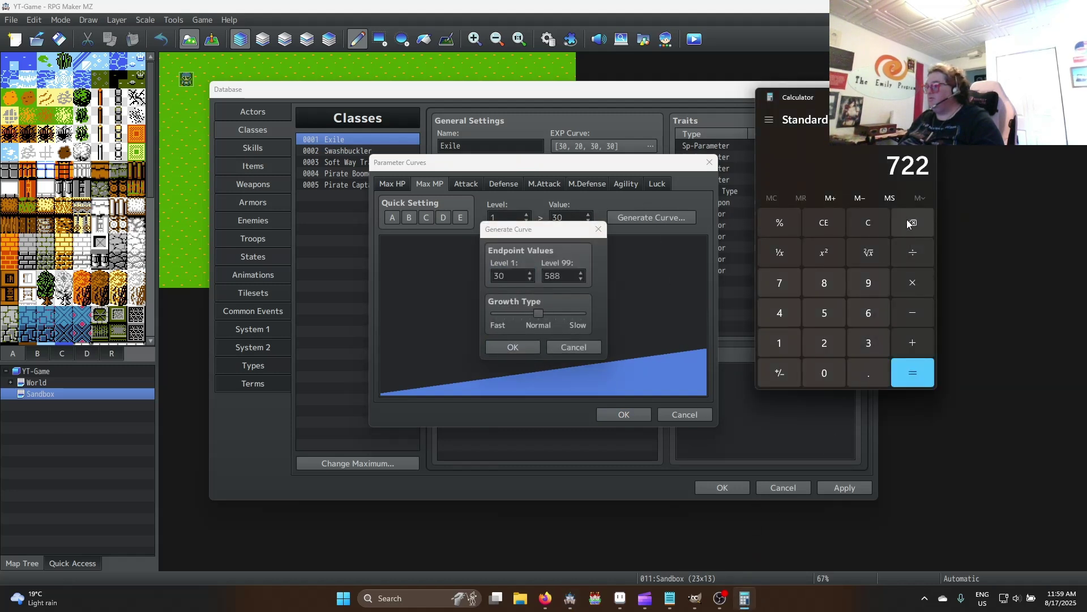
click(868, 222)
click(824, 312)
click(825, 282)
click(824, 282)
click(913, 347)
click(868, 342)
click(824, 373)
click(920, 373)
Set the Exile class's Max MP level 99 endpoint to 618, generate the curve and accept the parameter curves
double_click(573, 277)
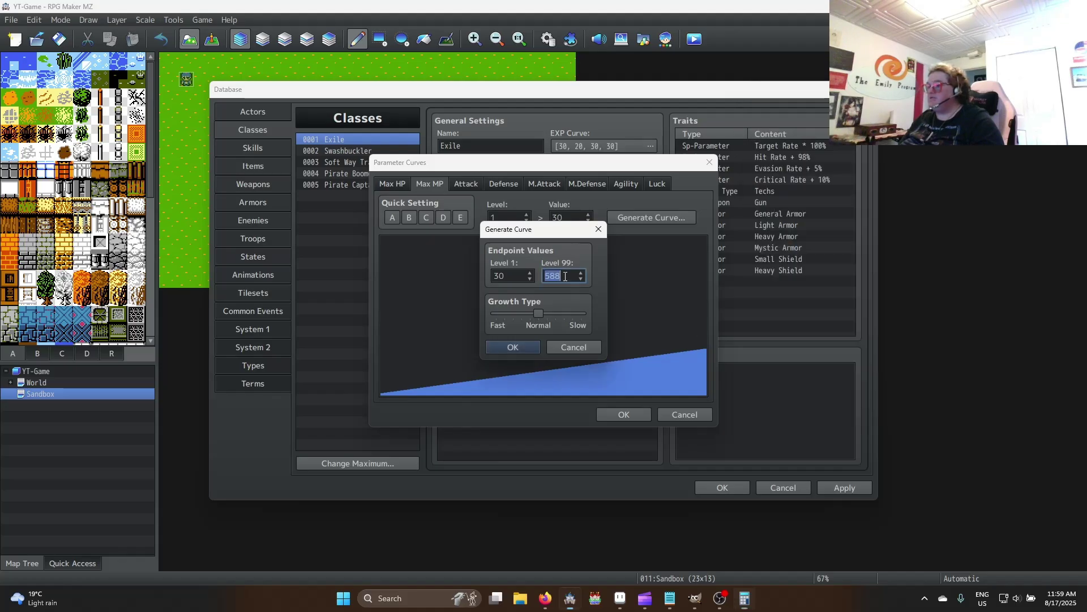
text(618)
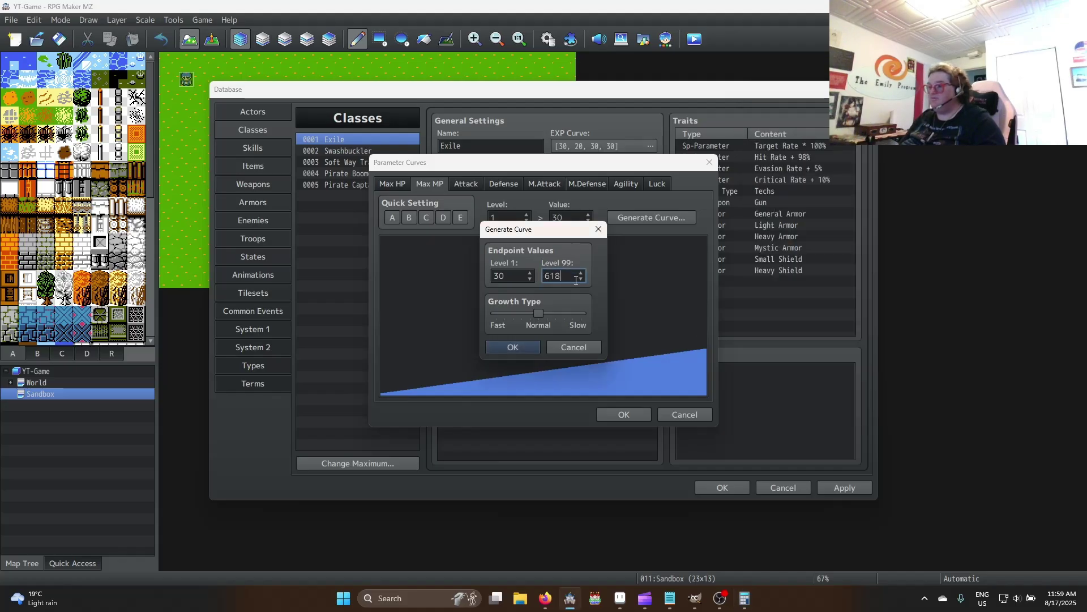
click(527, 347)
click(623, 414)
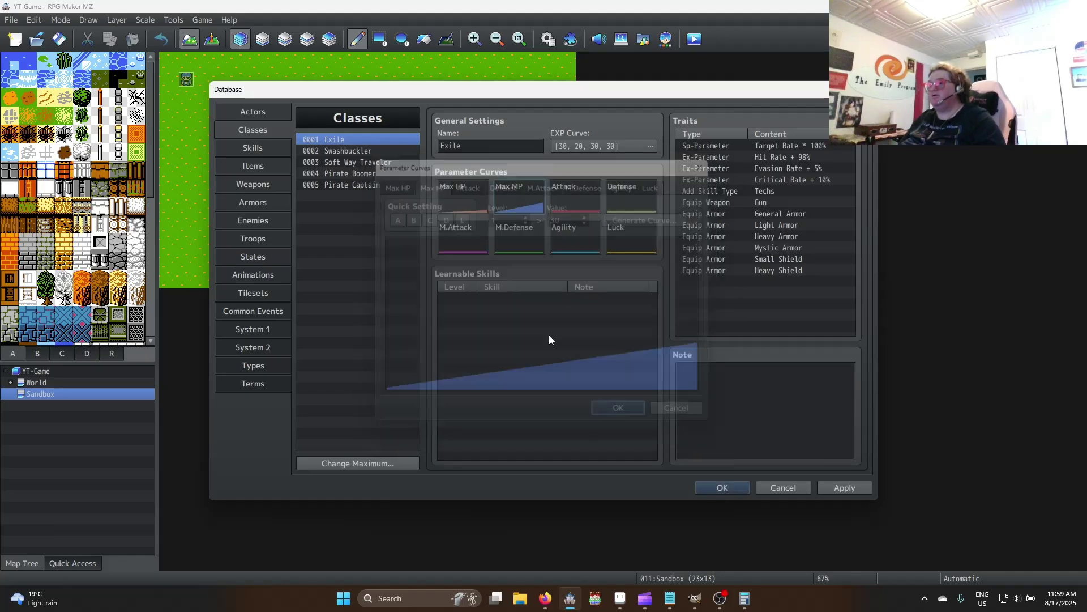
Generate the Swashbuckler class's Max HP curve with a level 99 endpoint of 517
click(348, 150)
double_click(446, 182)
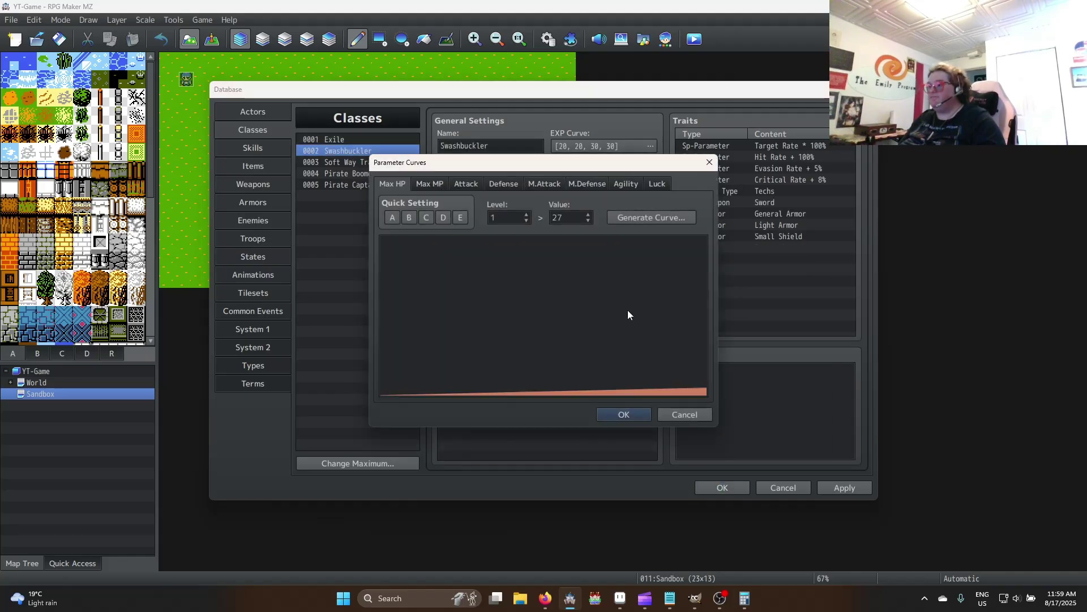
click(652, 217)
click(744, 598)
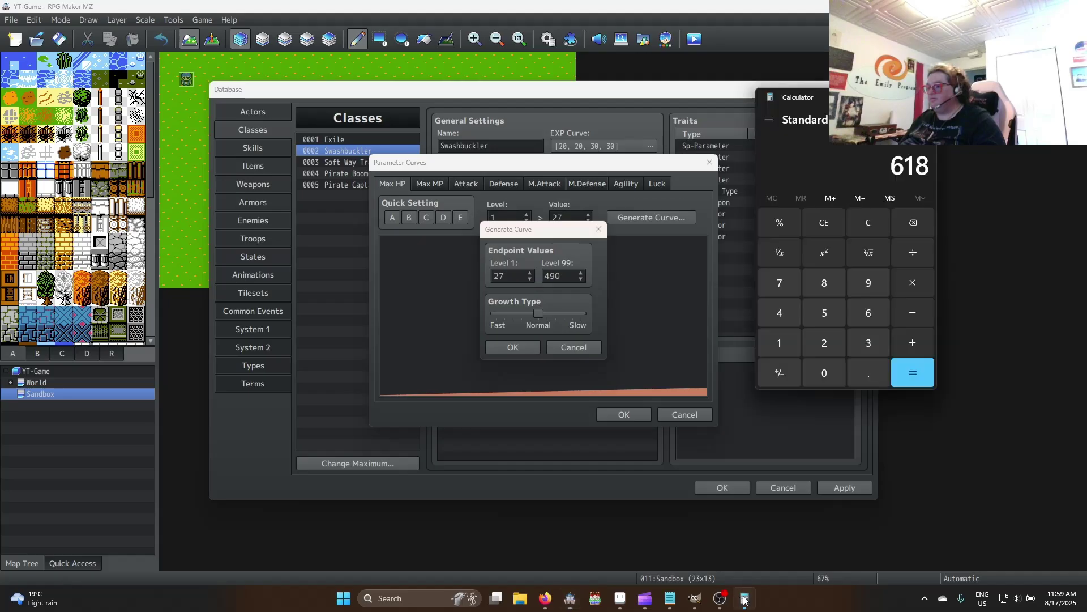
double_click(565, 278)
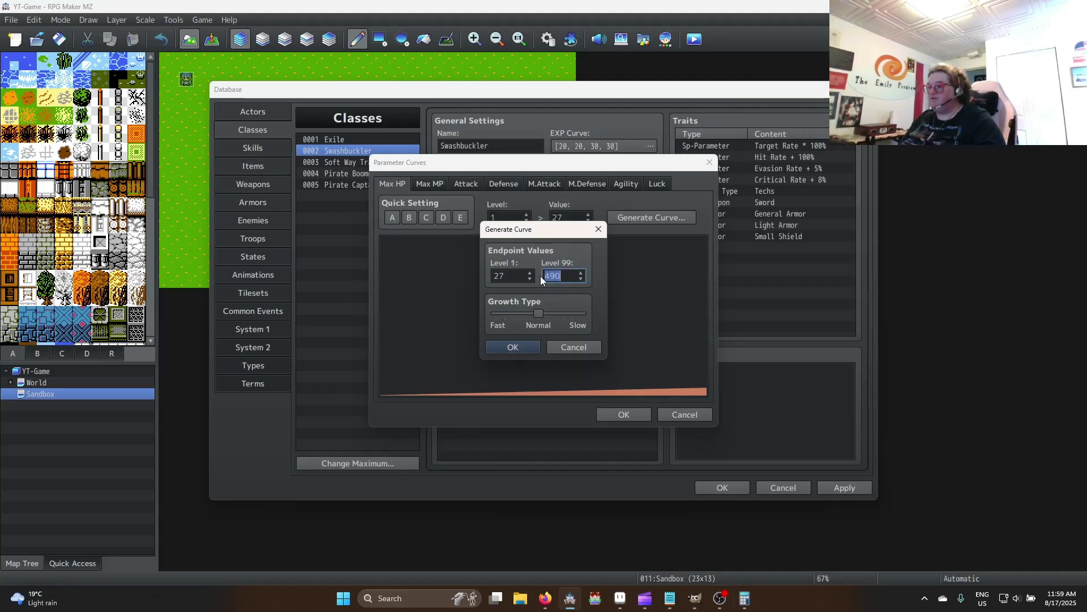
text(517)
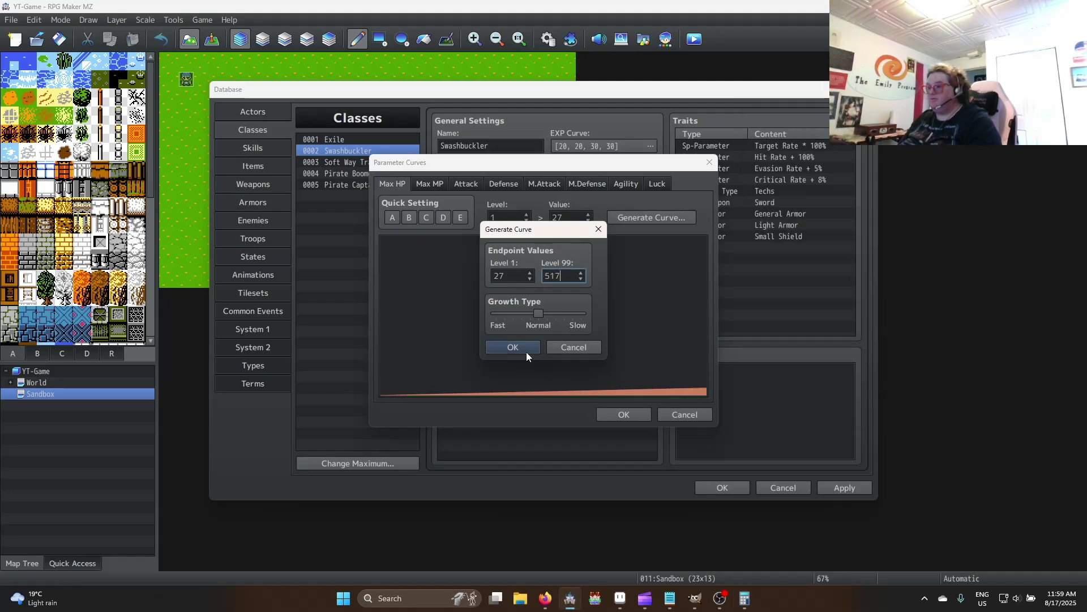
click(512, 347)
Generate the Swashbuckler class's Max MP curve with a level 99 endpoint of 722 and accept the parameter curves
click(430, 184)
click(651, 217)
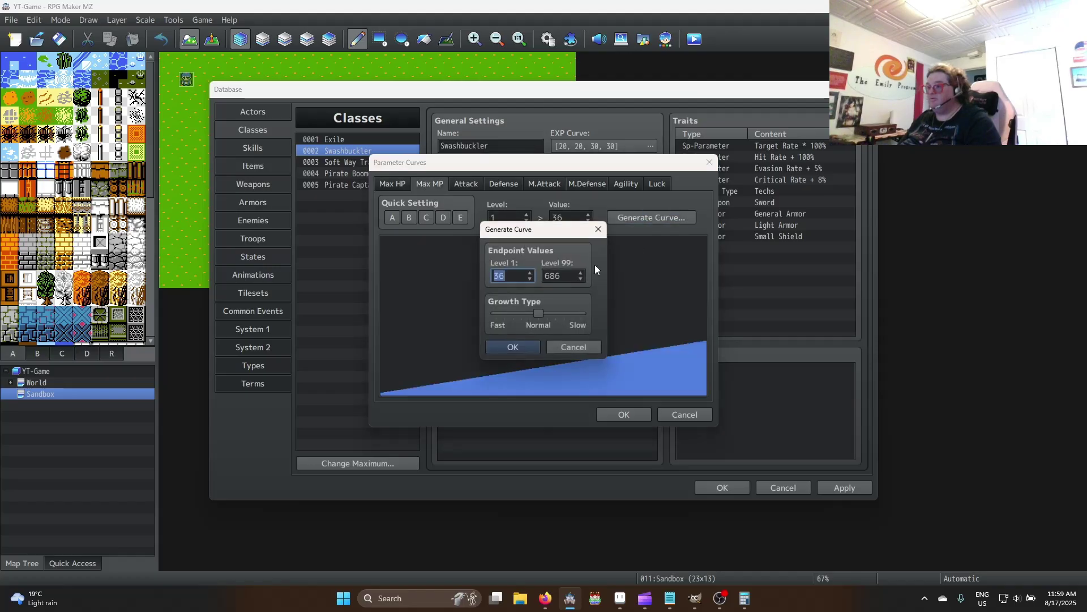
double_click(567, 277)
text(722)
click(521, 348)
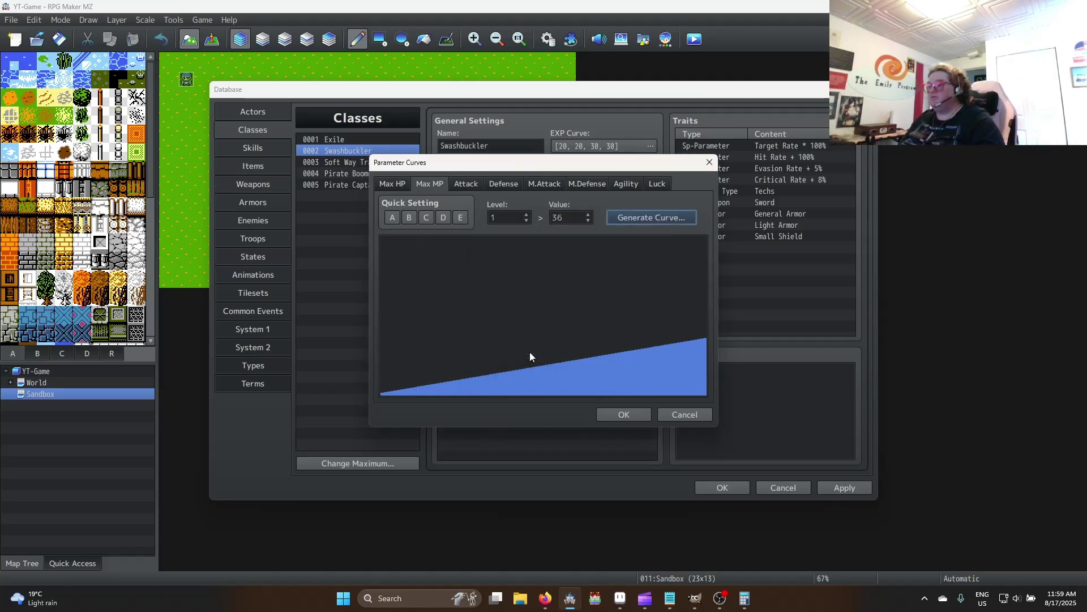
click(640, 418)
Generate the Soft Way Traveler class's Max HP curve with a level 99 endpoint of 618
click(355, 162)
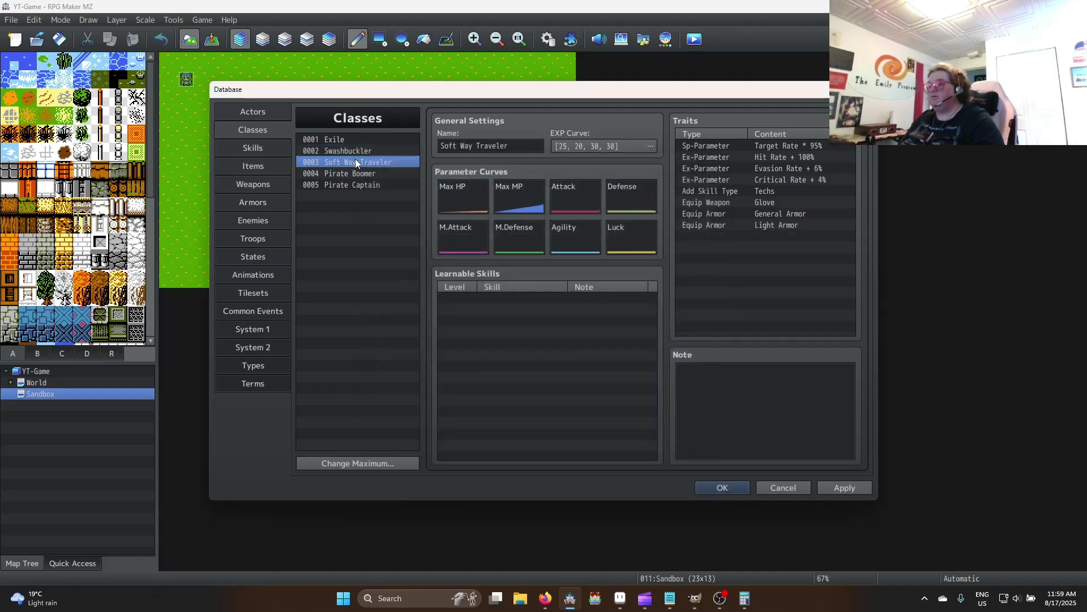
double_click(467, 203)
click(623, 220)
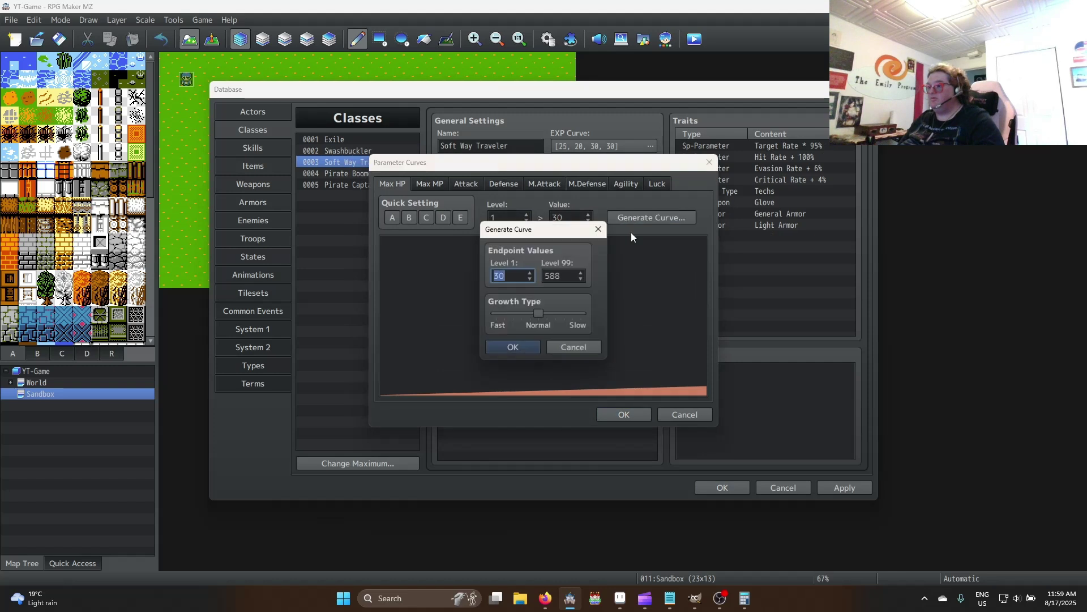
double_click(563, 276)
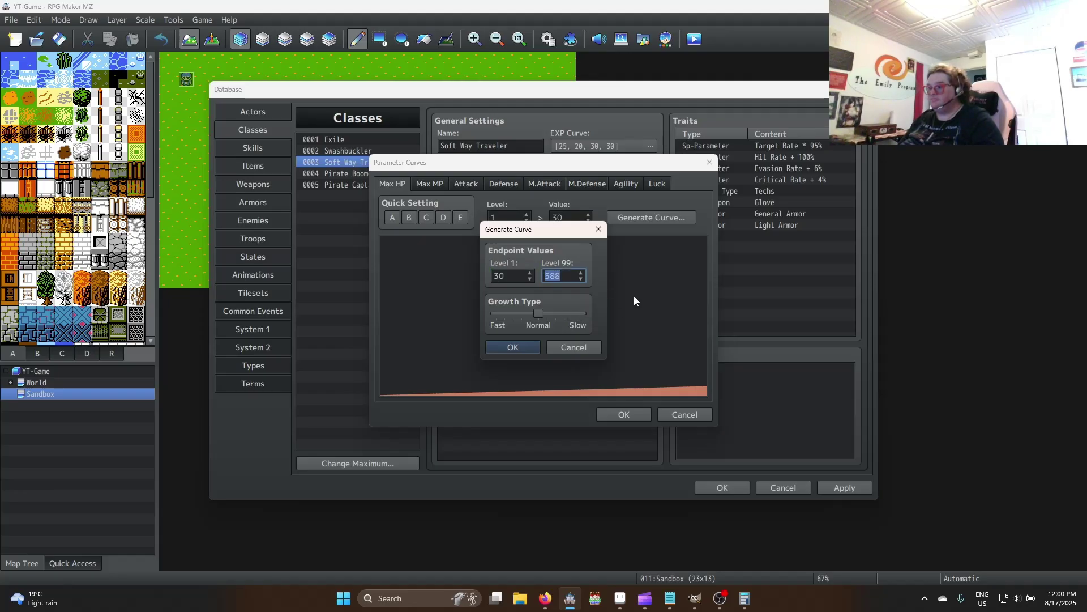
text(618)
click(532, 347)
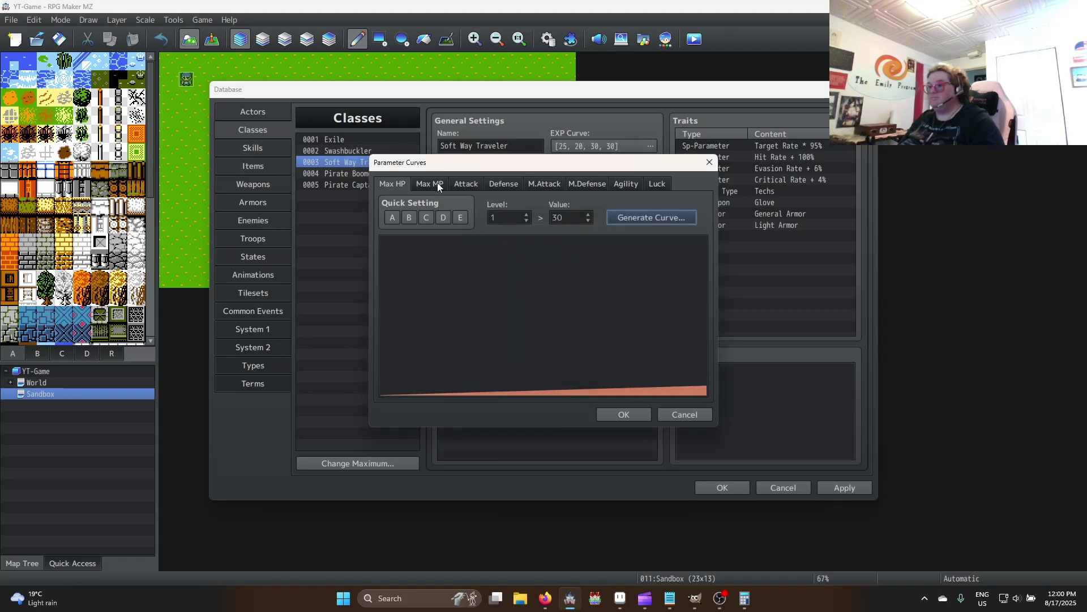
Generate the Soft Way Traveler class's Max MP curve with a level 99 endpoint of 517 and accept the parameter curves
click(435, 183)
click(674, 217)
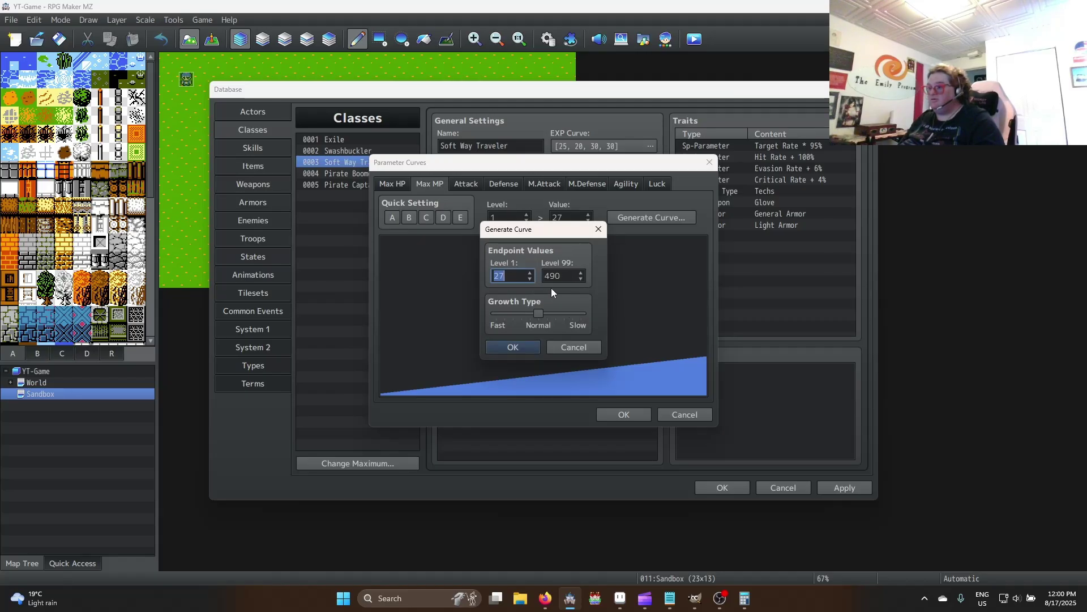
double_click(563, 277)
click(563, 277)
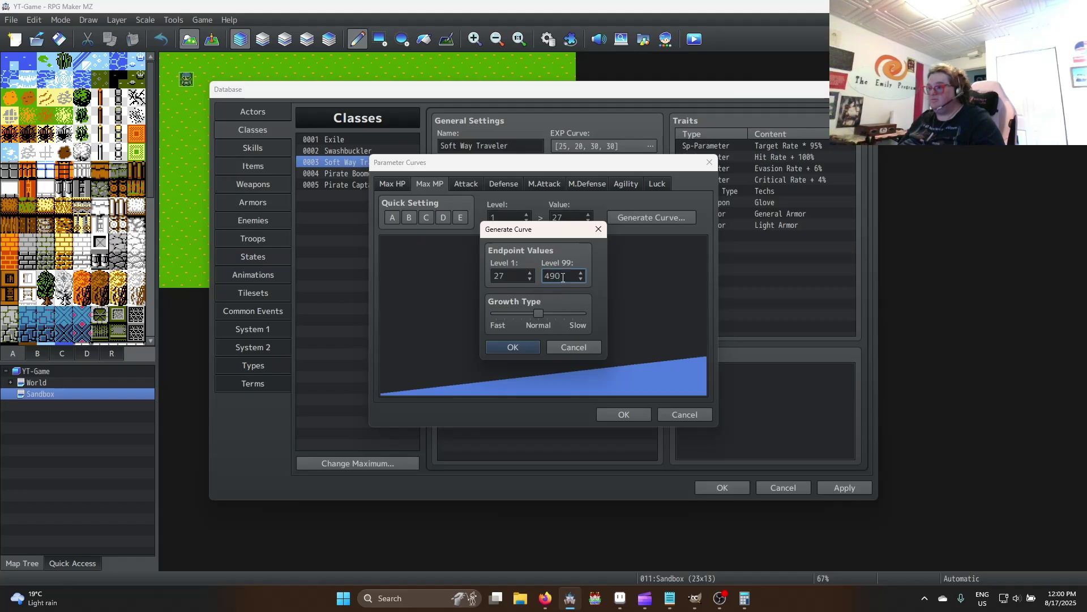
drag(566, 275, 542, 276)
text(517)
click(525, 348)
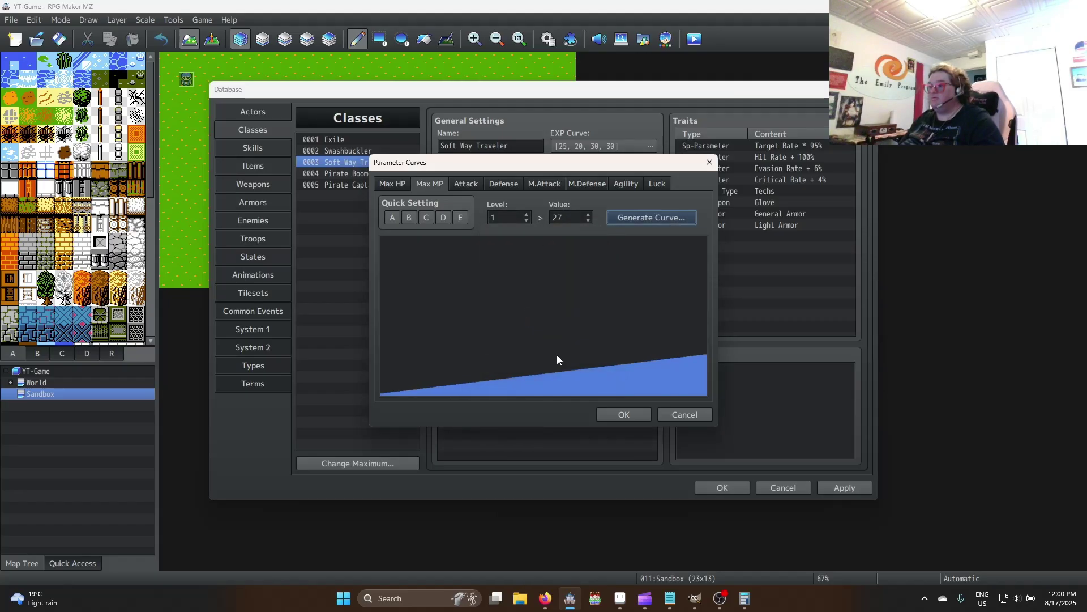
click(622, 413)
Regenerate the Pirate Boomer class's Max HP curve from its level 1 and level 99 endpoint values
click(368, 173)
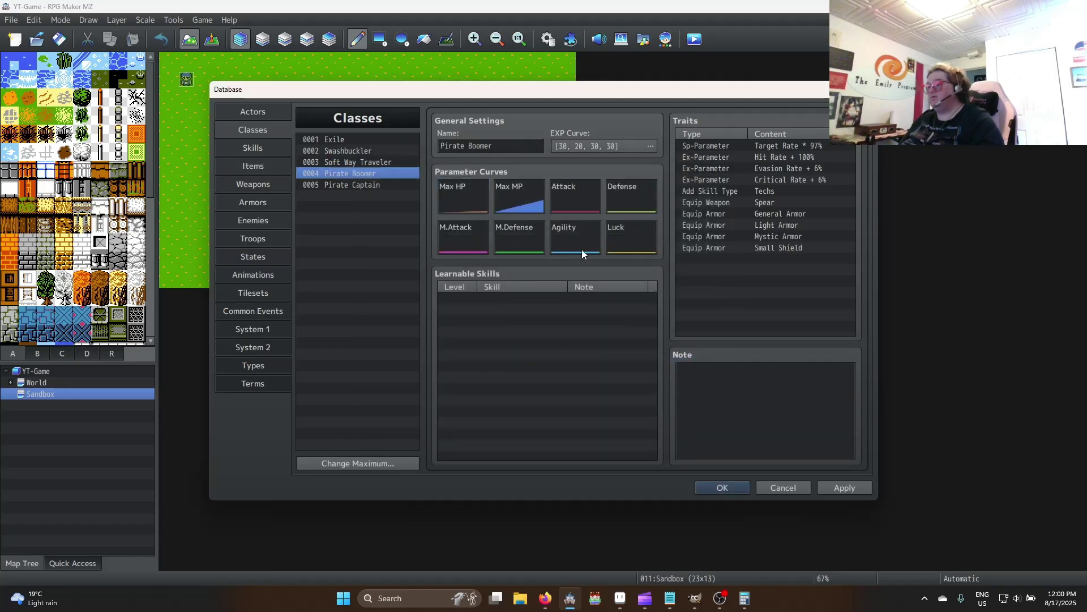
double_click(474, 194)
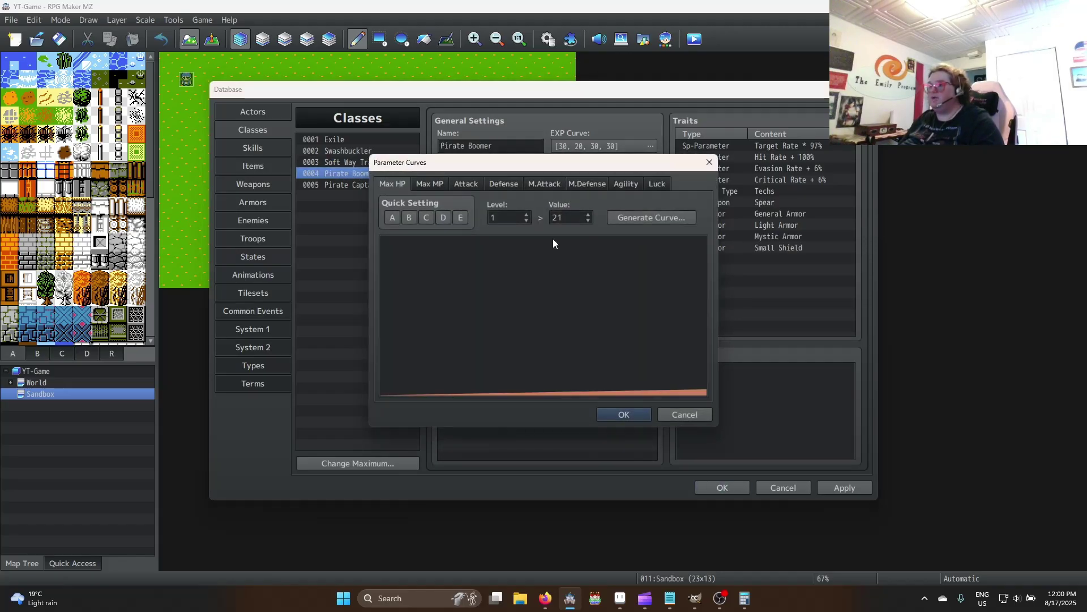
click(646, 216)
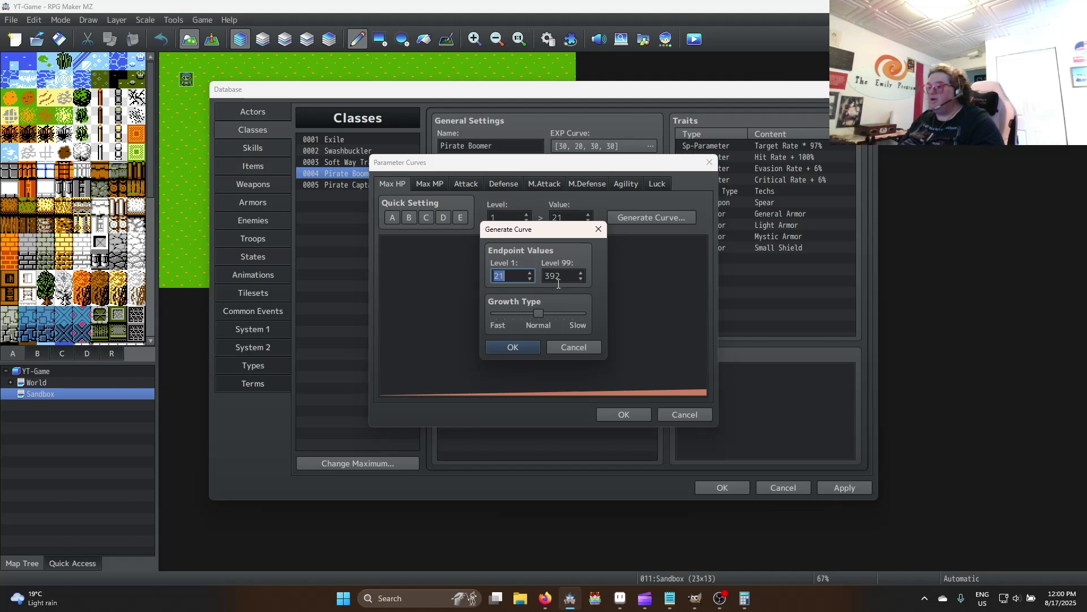
key(Tab)
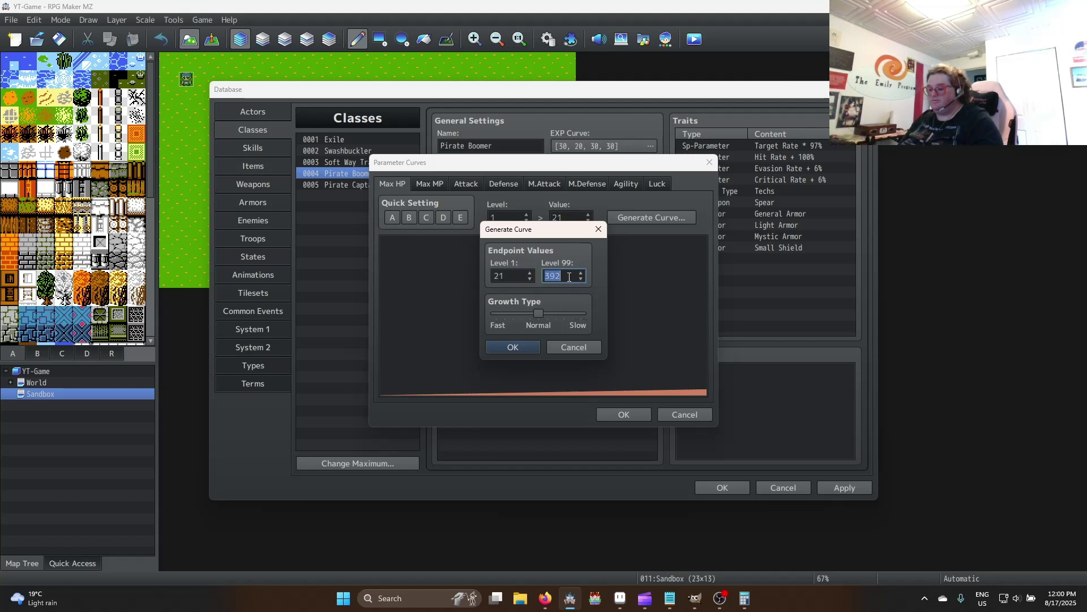
click(532, 348)
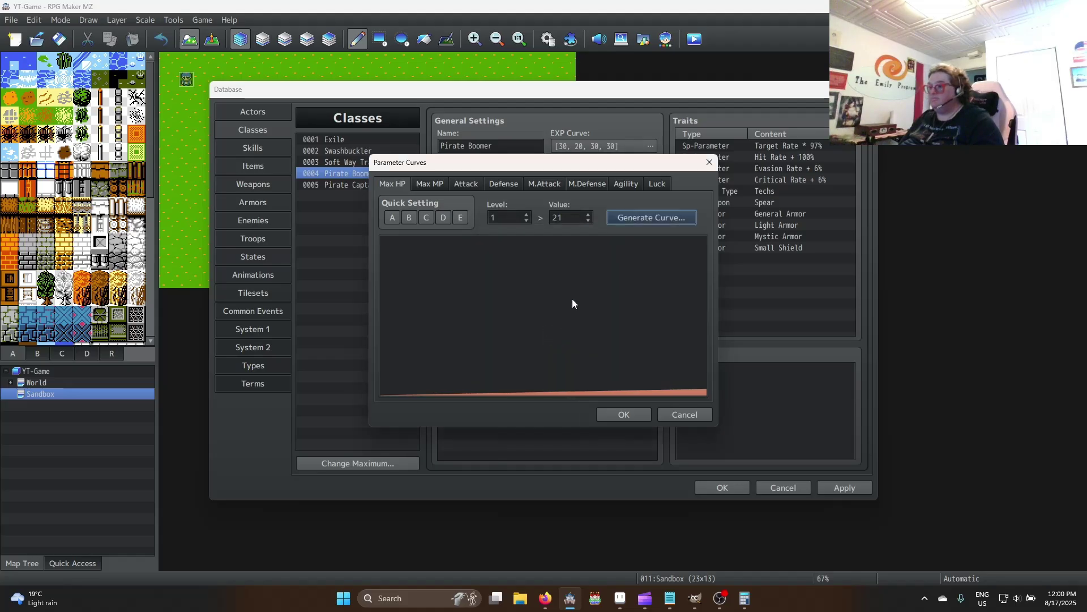
Generate the Pirate Boomer class's Max MP curve with a level 99 endpoint of 826 and accept the parameter curves
click(429, 182)
click(669, 217)
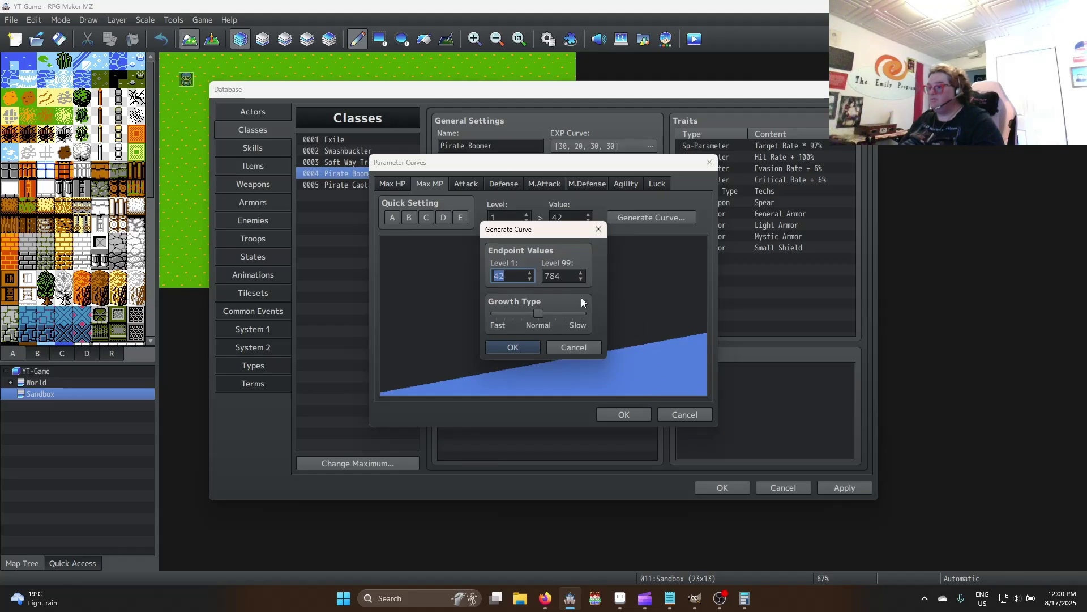
key(Tab)
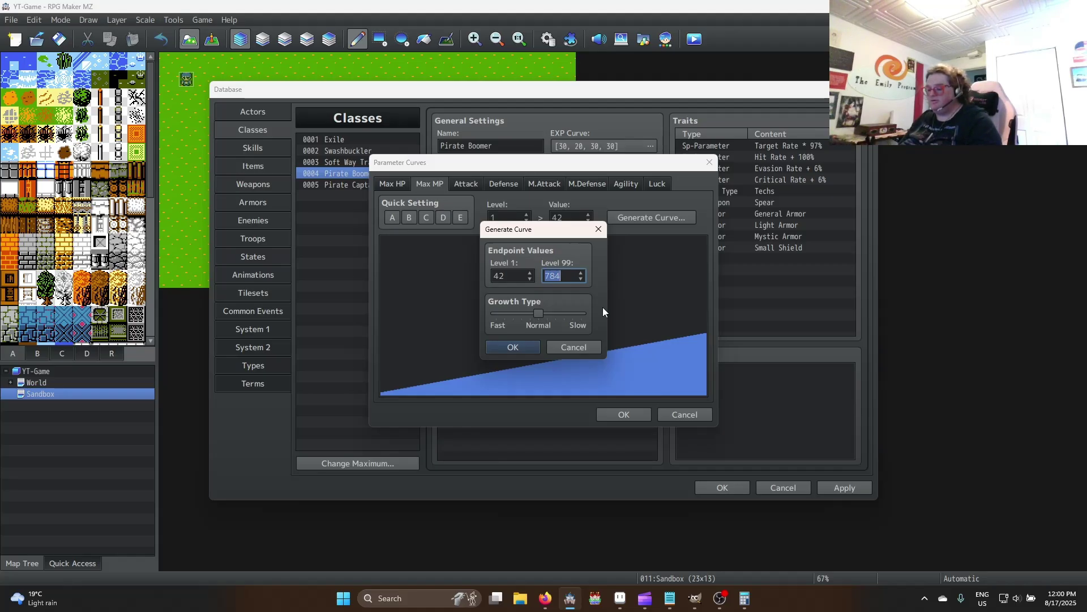
text(826)
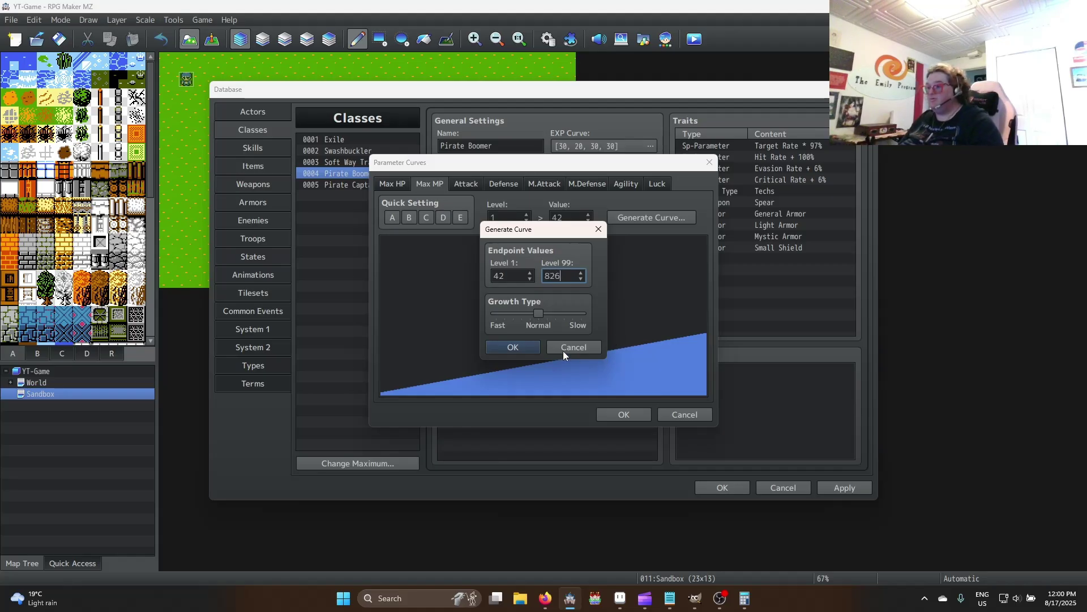
click(516, 347)
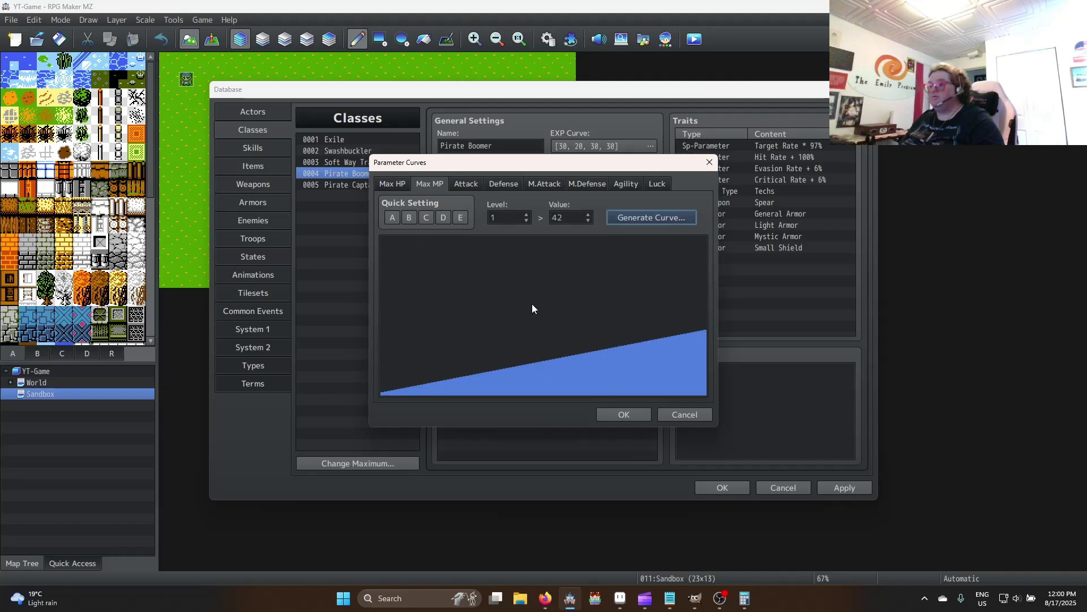
click(635, 412)
Generate the Pirate Captain class's Max MP curve with a level 99 endpoint of 517 and accept the parameter curves
click(377, 187)
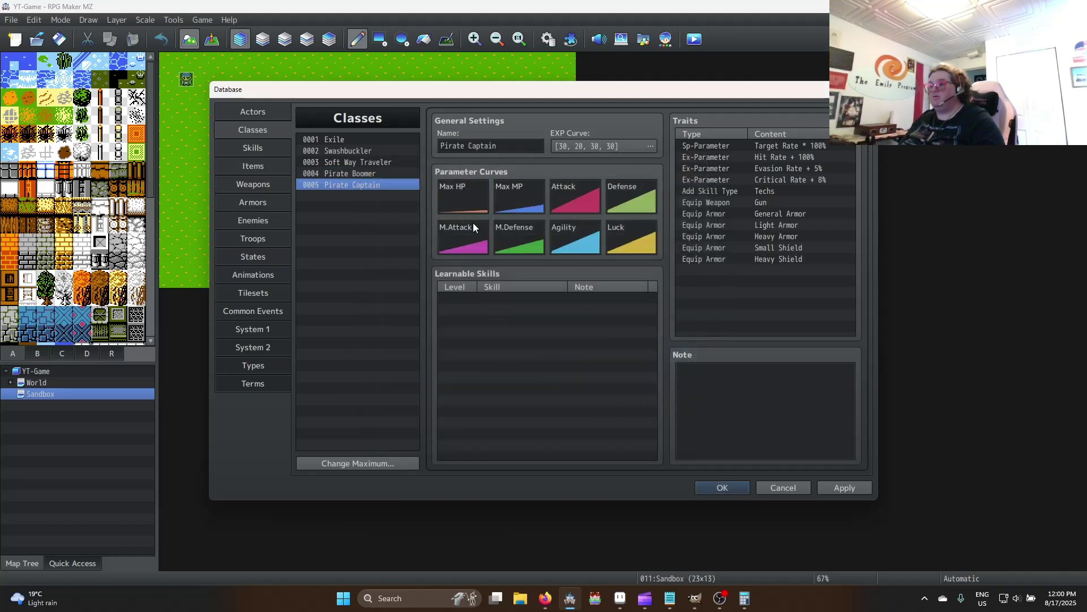
double_click(529, 203)
click(647, 217)
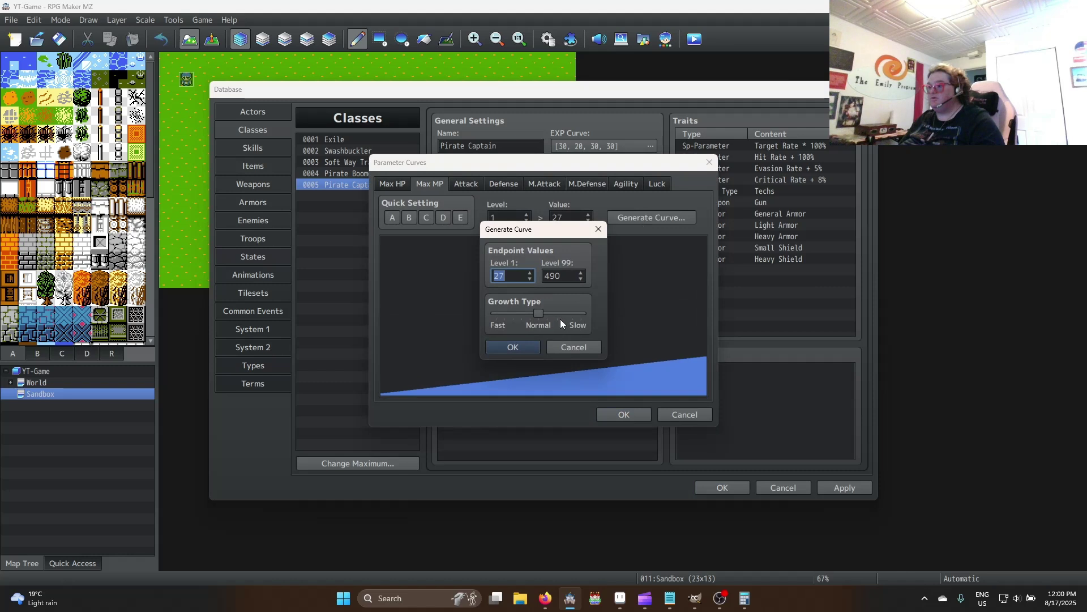
key(Tab)
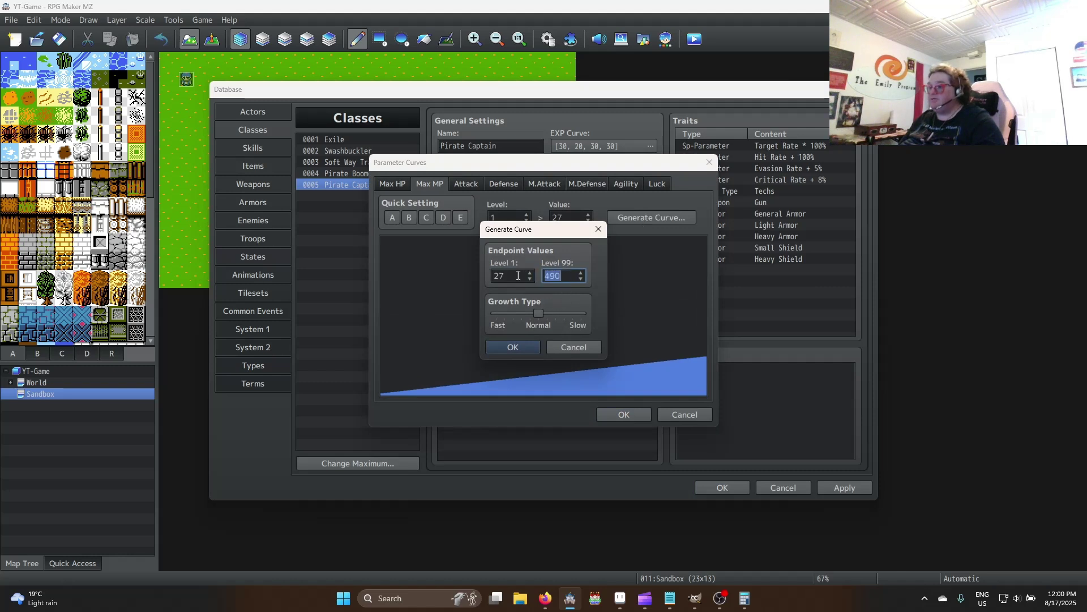
text(515)
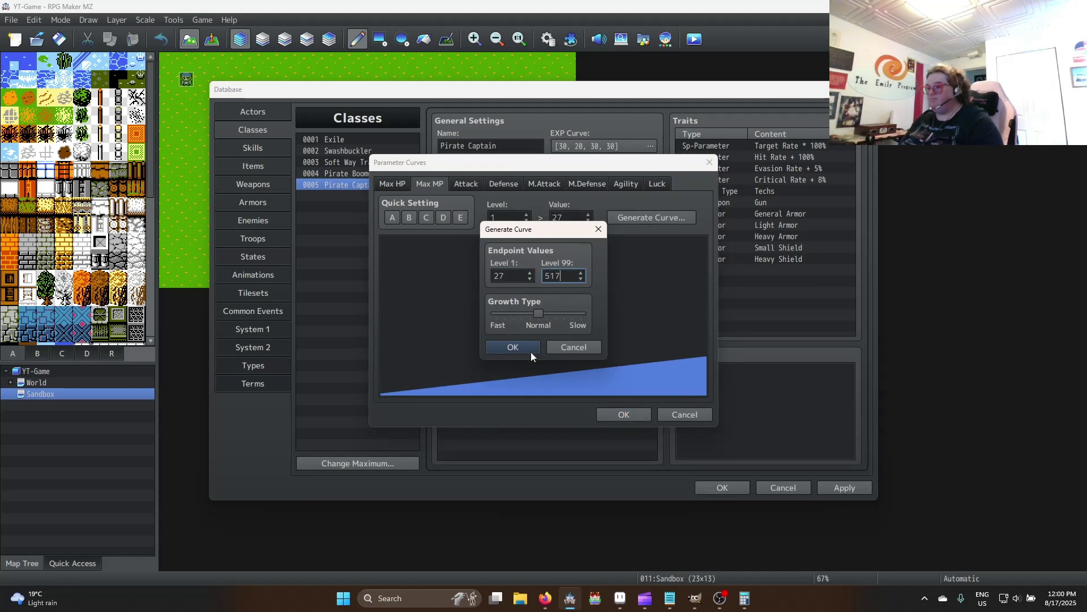
click(529, 349)
click(623, 413)
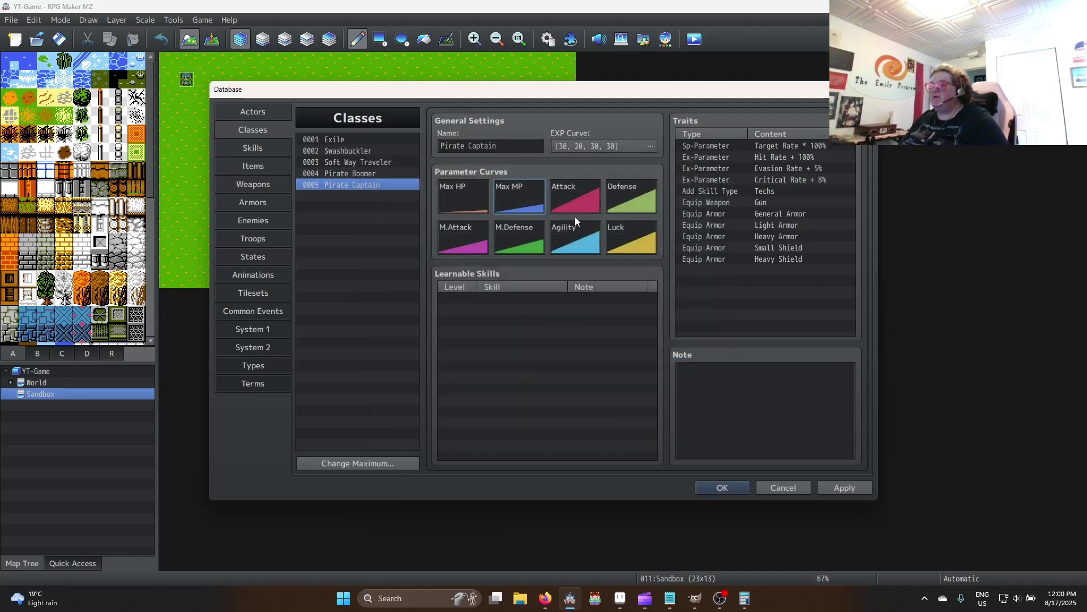
Generate the Pirate Captain class's Attack curve with a level 99 endpoint of 14
double_click(586, 195)
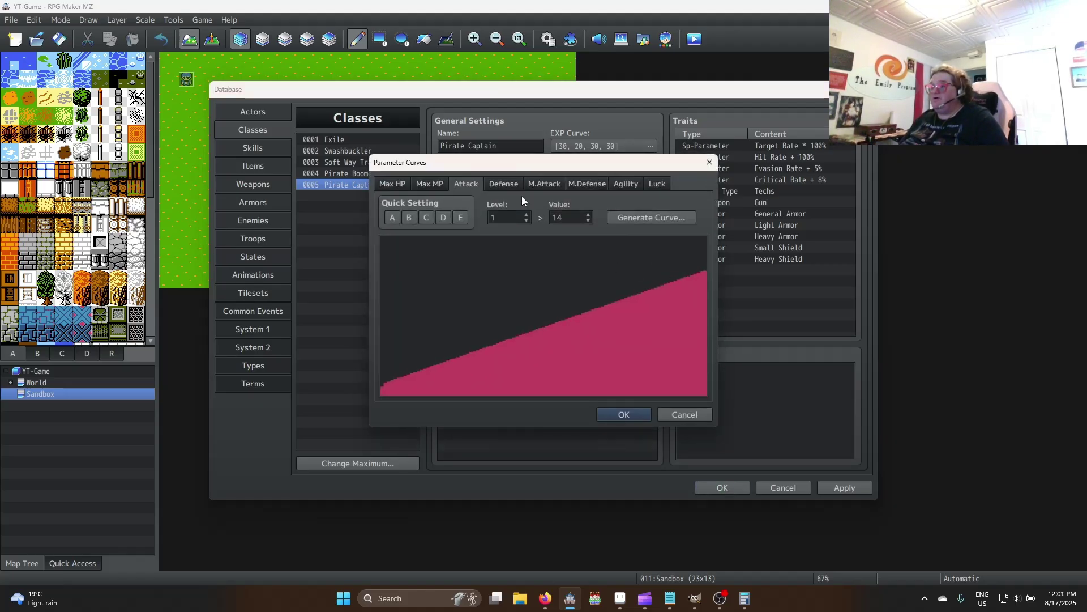
click(638, 217)
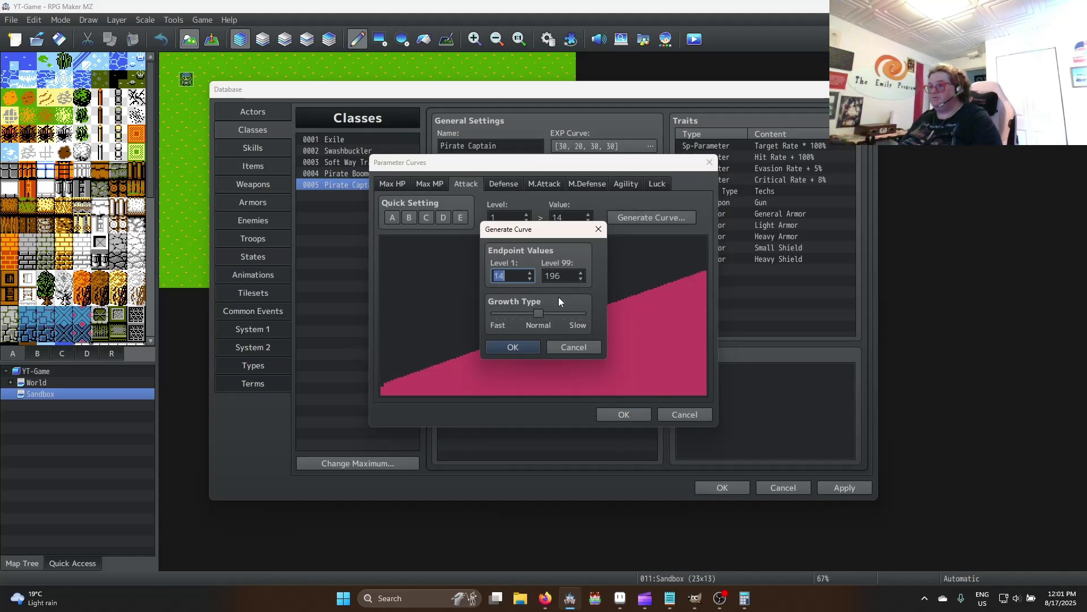
double_click(563, 279)
text(14)
click(524, 348)
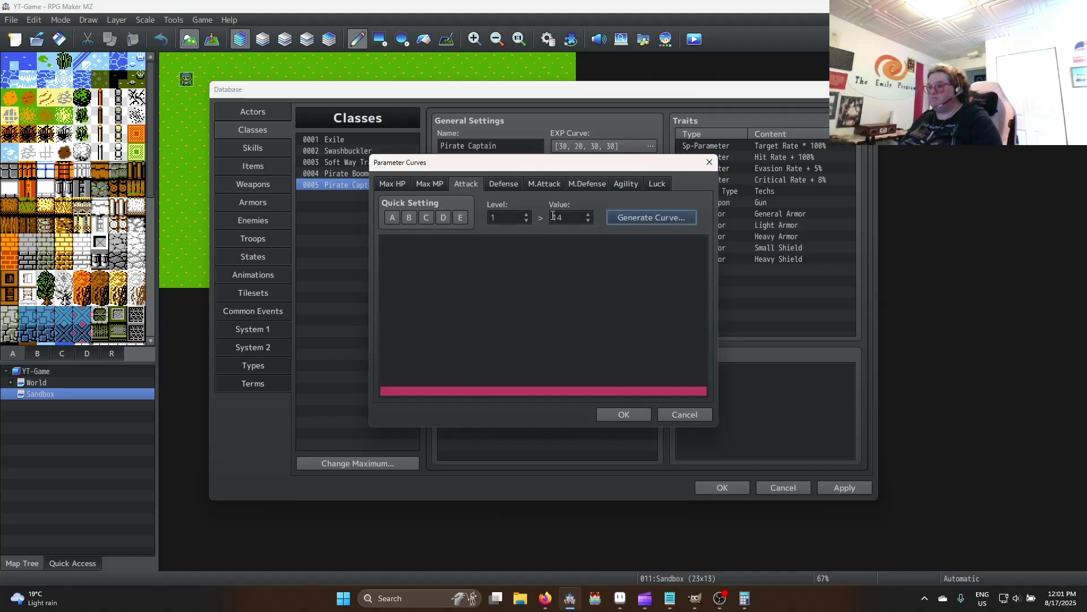
Generate the Pirate Captain class's M.Attack curve with a level 99 endpoint of 13
click(546, 184)
click(652, 218)
key(Tab)
text(13)
click(513, 347)
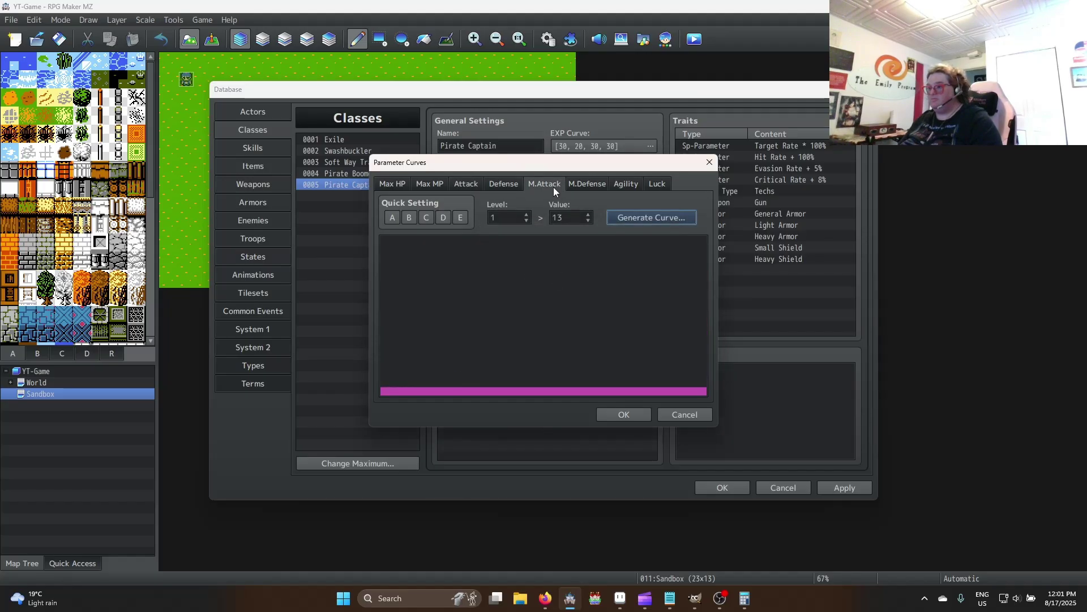
Generate the Pirate Captain class's M.Defense curve with a level 99 endpoint of 12
click(588, 184)
click(651, 217)
key(Tab)
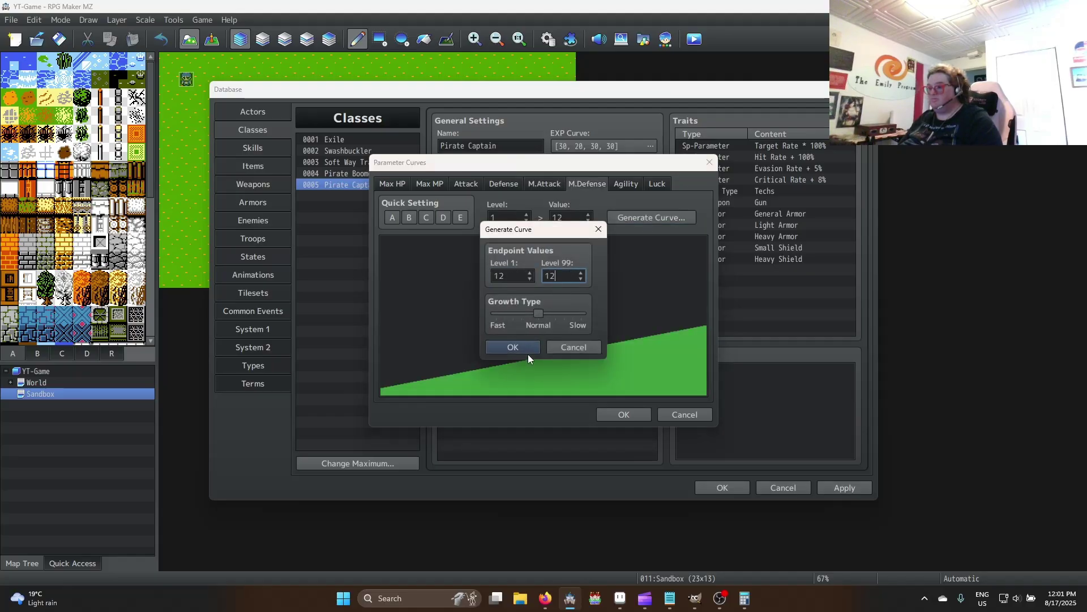
text(12)
click(514, 347)
Generate the Pirate Captain class's Agility curve with a level 99 endpoint of 21
click(626, 184)
click(653, 219)
key(Tab)
text(21)
click(514, 347)
Generate the Pirate Captain class's Luck curve with a level 99 endpoint of 30 and accept the parameter curves
click(657, 185)
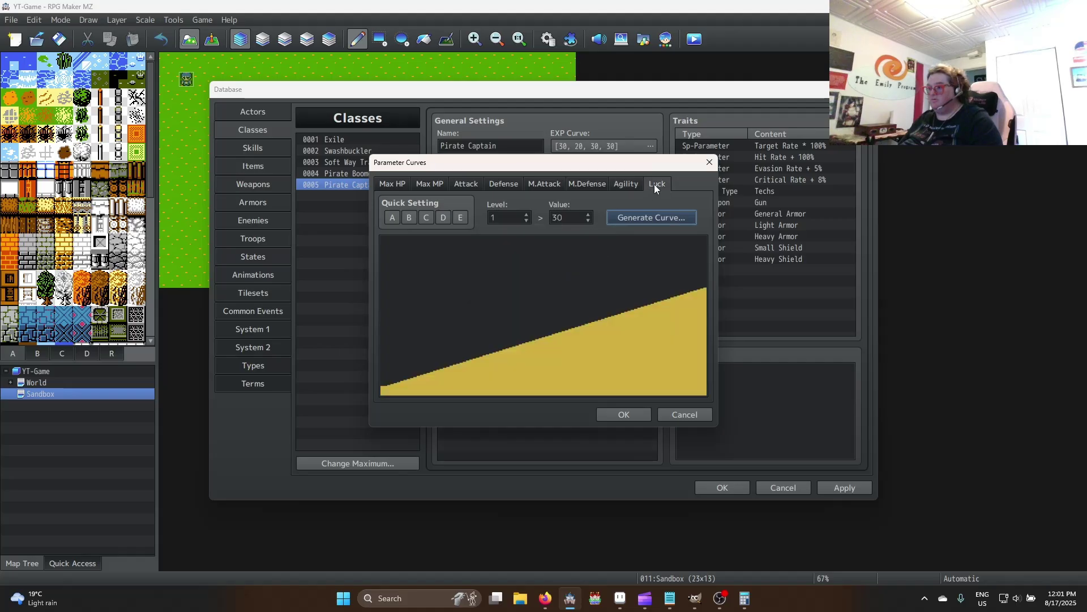
click(637, 219)
key(Tab)
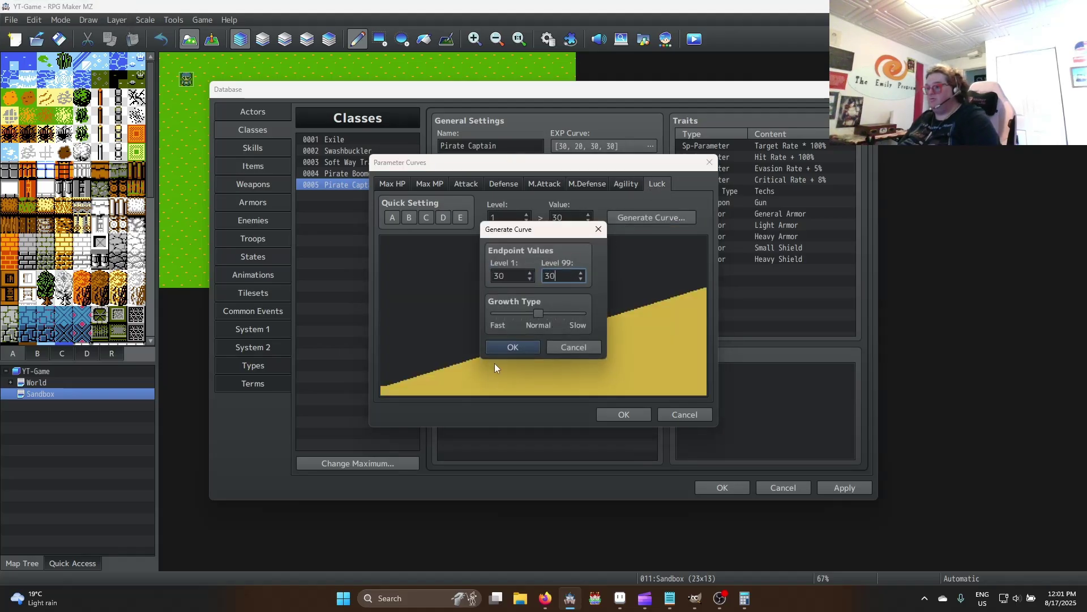
text(30)
click(514, 347)
click(624, 414)
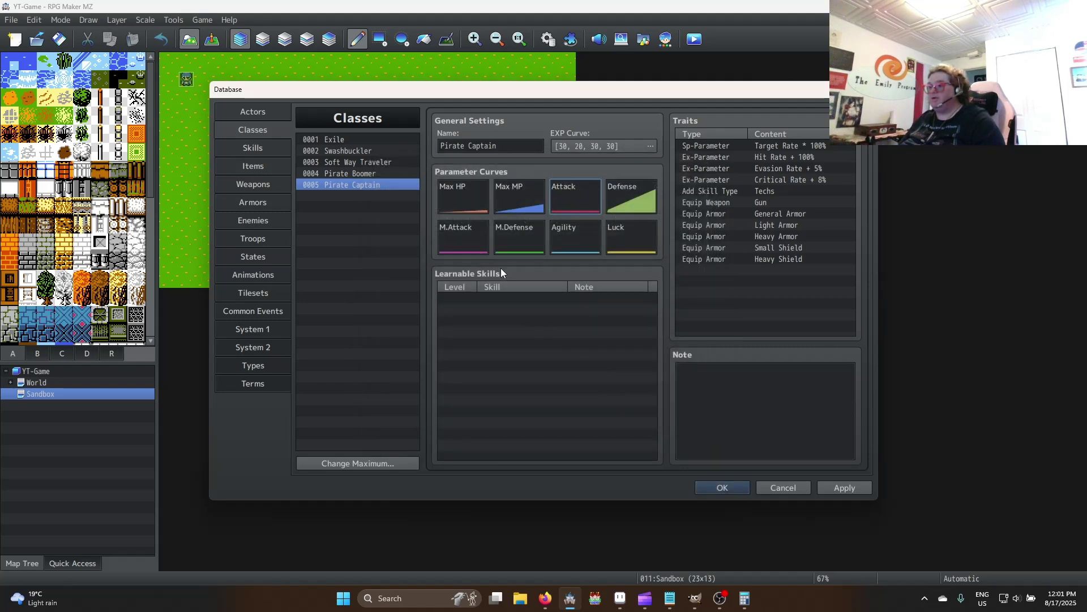
Generate the Pirate Captain class's Defense curve with a level 99 endpoint of 15 and accept the parameter curves
double_click(643, 191)
click(639, 217)
key(Tab)
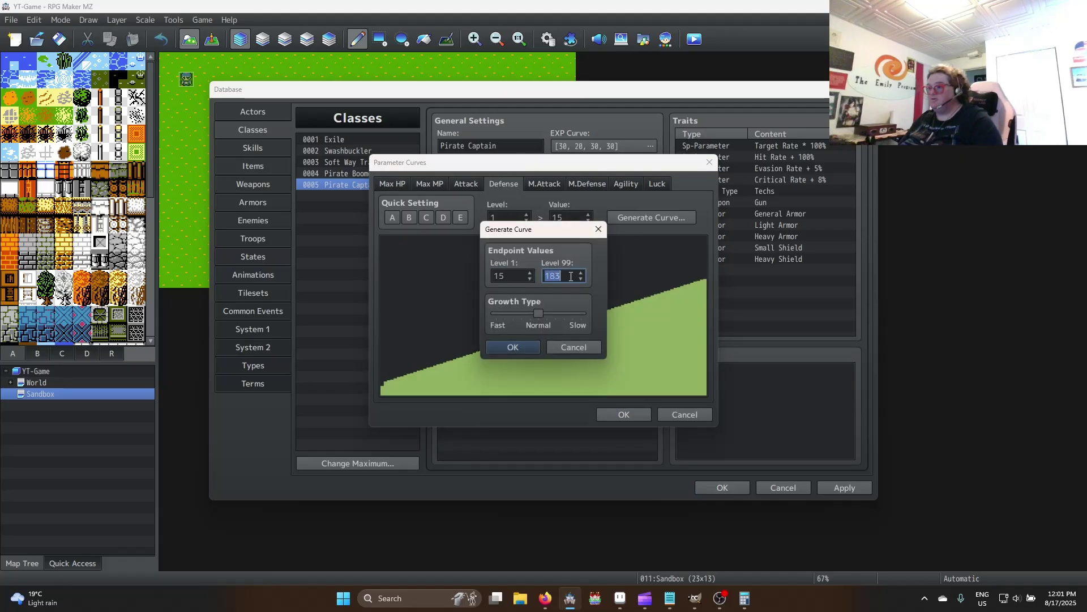
text(15)
key(Return)
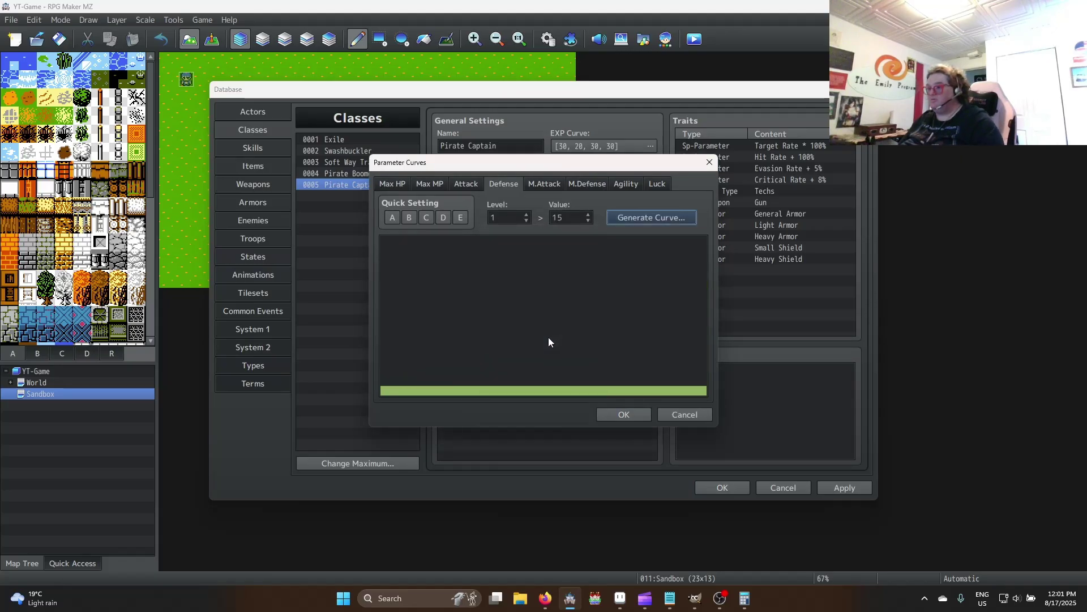
click(624, 415)
Check the parameter curves of all five classes and accept the database changes
click(361, 170)
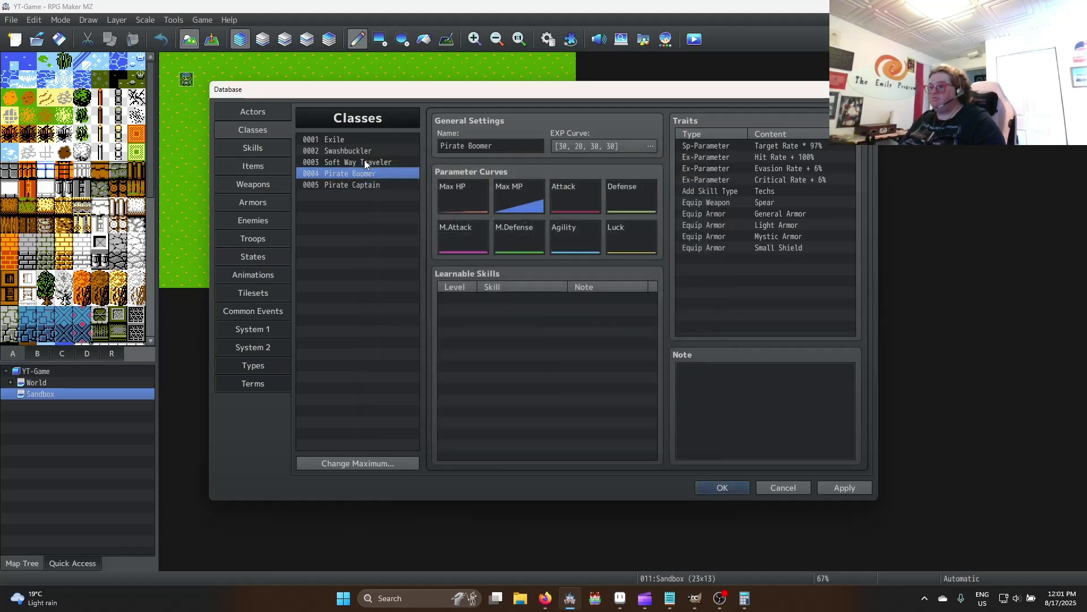
click(365, 160)
click(360, 152)
click(358, 136)
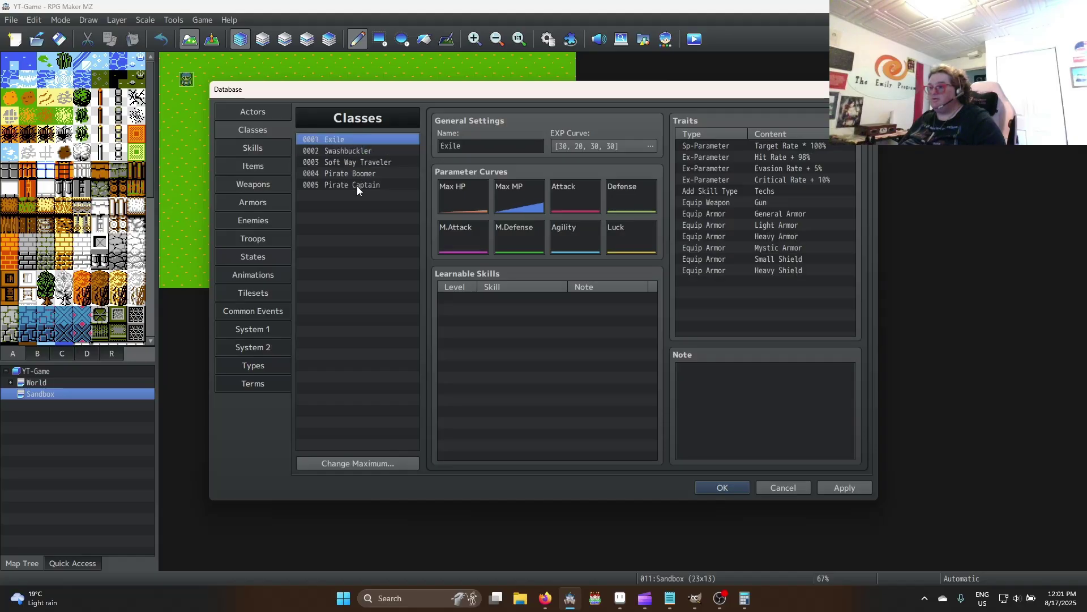
click(356, 186)
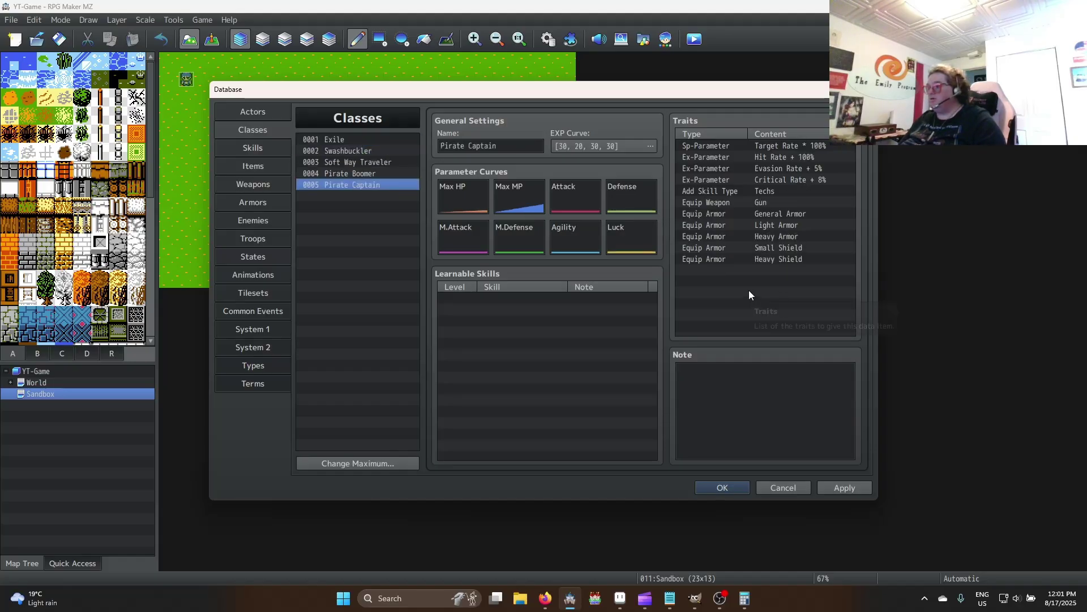
click(726, 487)
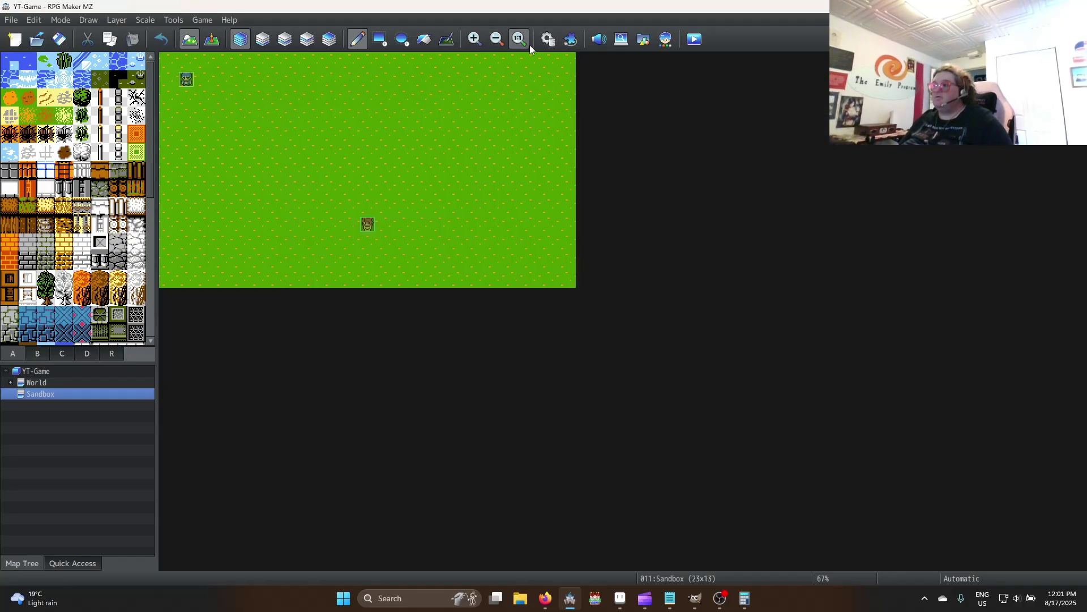
Reopen the database and look through the settings of each class from Exile to Pirate Captain
click(547, 40)
click(338, 141)
click(336, 152)
click(335, 160)
click(338, 173)
click(341, 183)
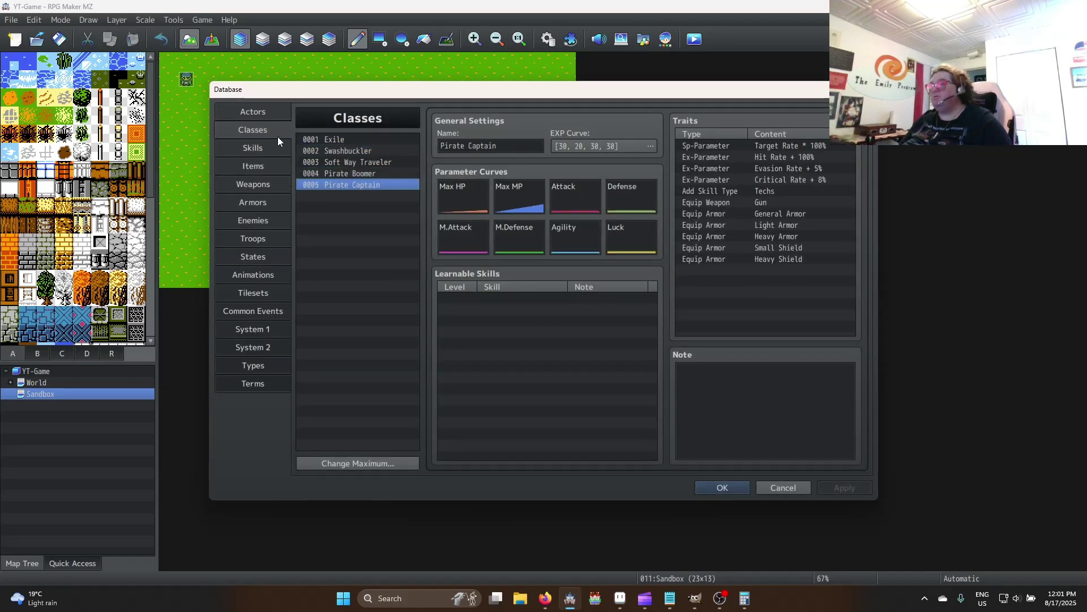
Check the actor Quill's class and assign the Swashbuckler class to the actor Striker
click(252, 111)
click(345, 140)
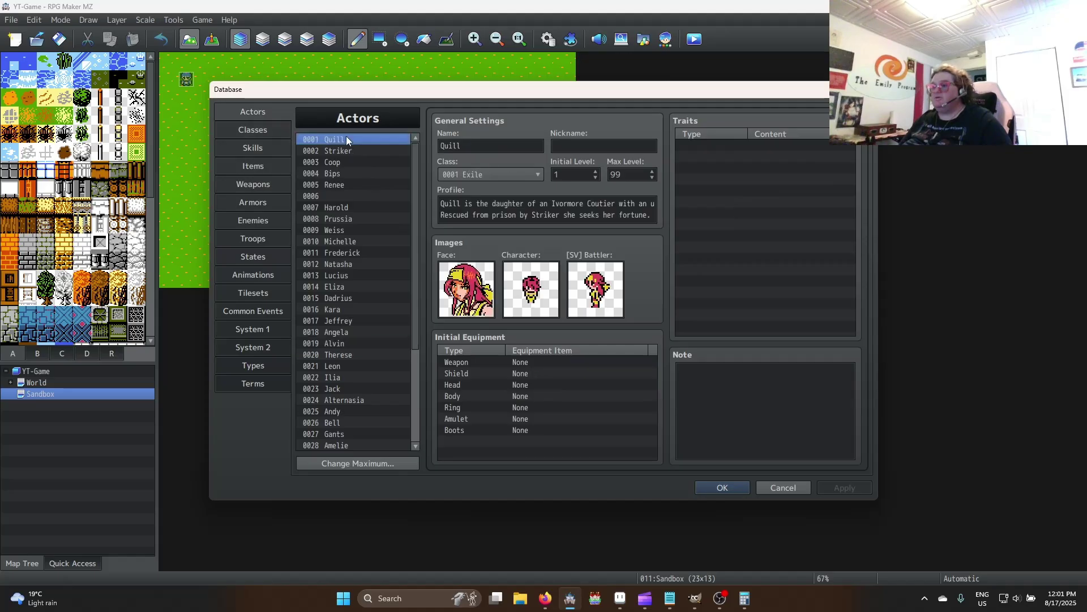
click(484, 181)
click(484, 180)
click(361, 150)
click(468, 173)
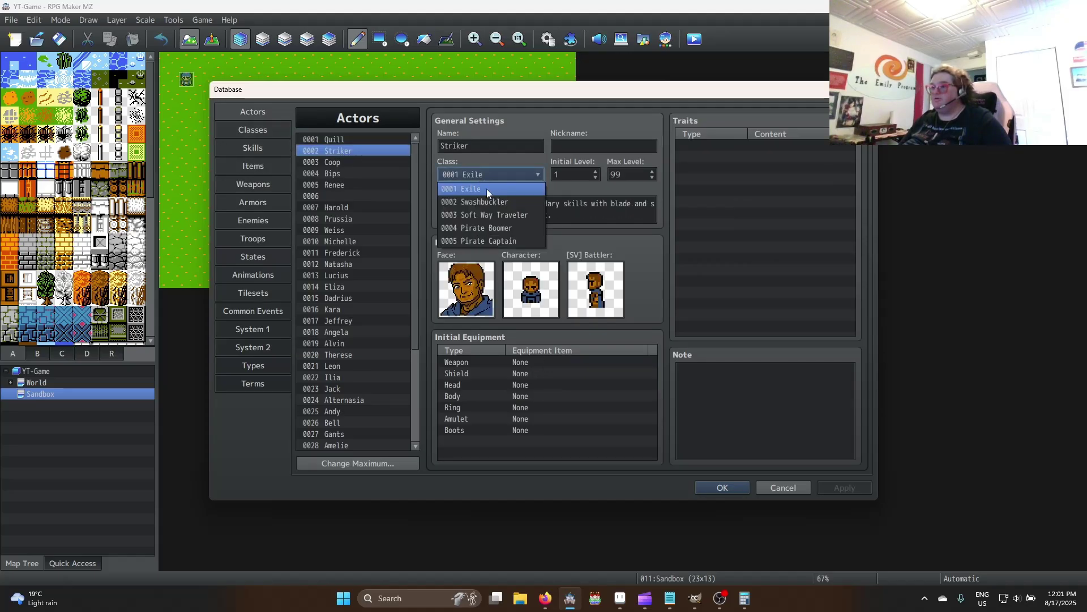
click(485, 201)
Assign the Soft Way Traveler class to the actor Coop and the Pirate Boomer class to the actor Bips
click(333, 162)
click(486, 174)
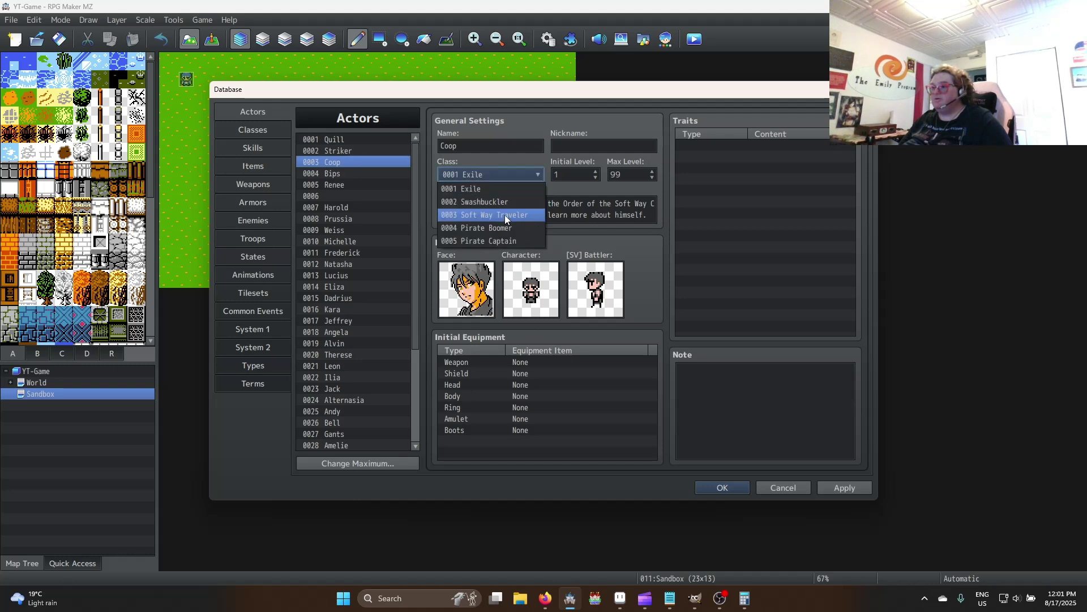
click(502, 216)
click(346, 173)
click(442, 175)
click(518, 227)
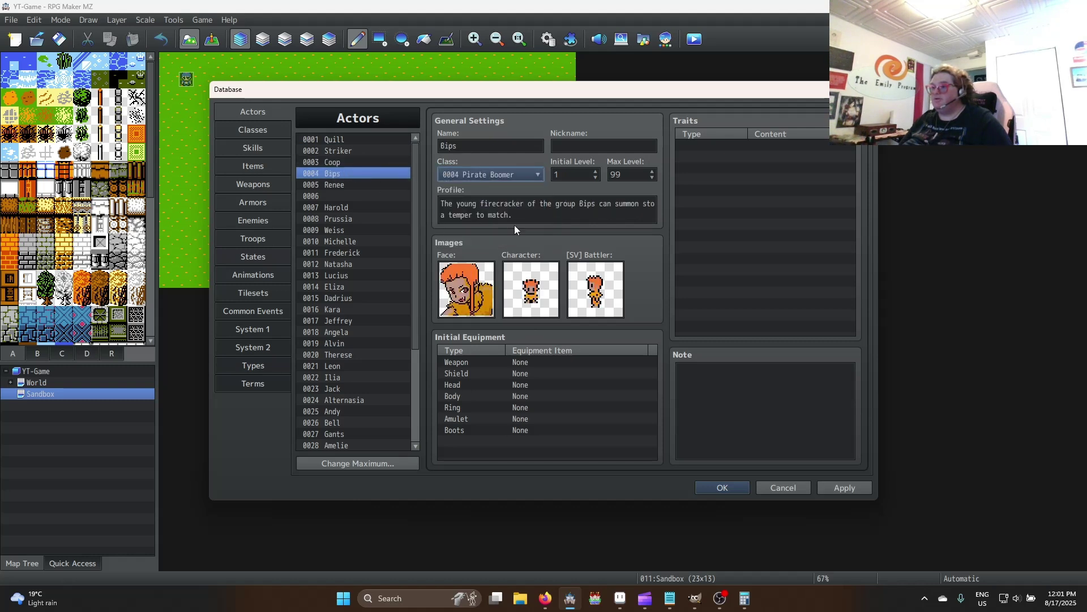
Assign the Pirate Captain class to the actor Renee and apply the database changes
click(351, 186)
click(485, 175)
click(502, 244)
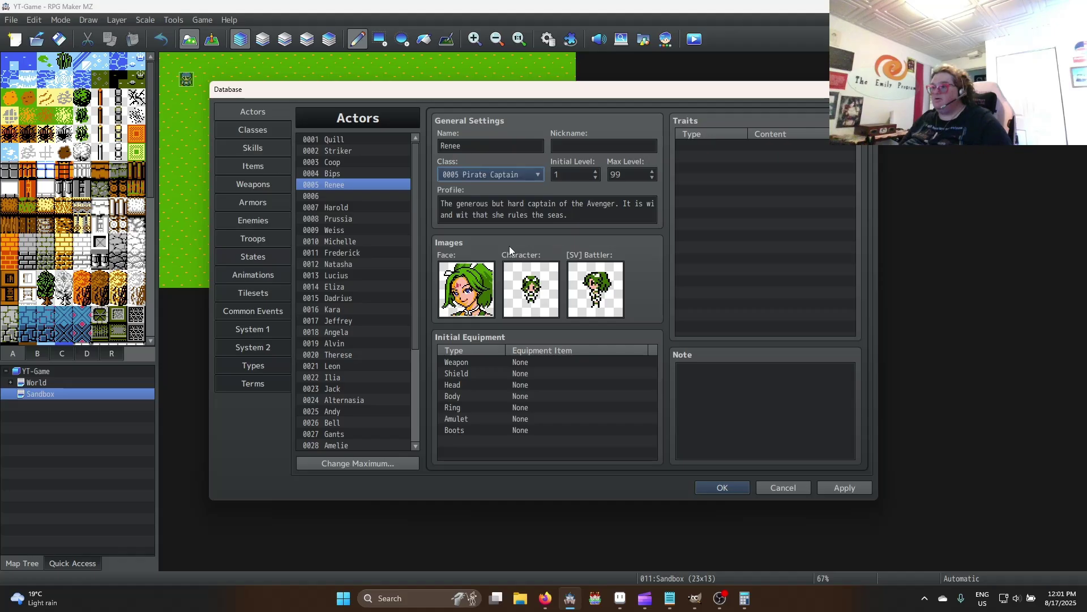
click(847, 487)
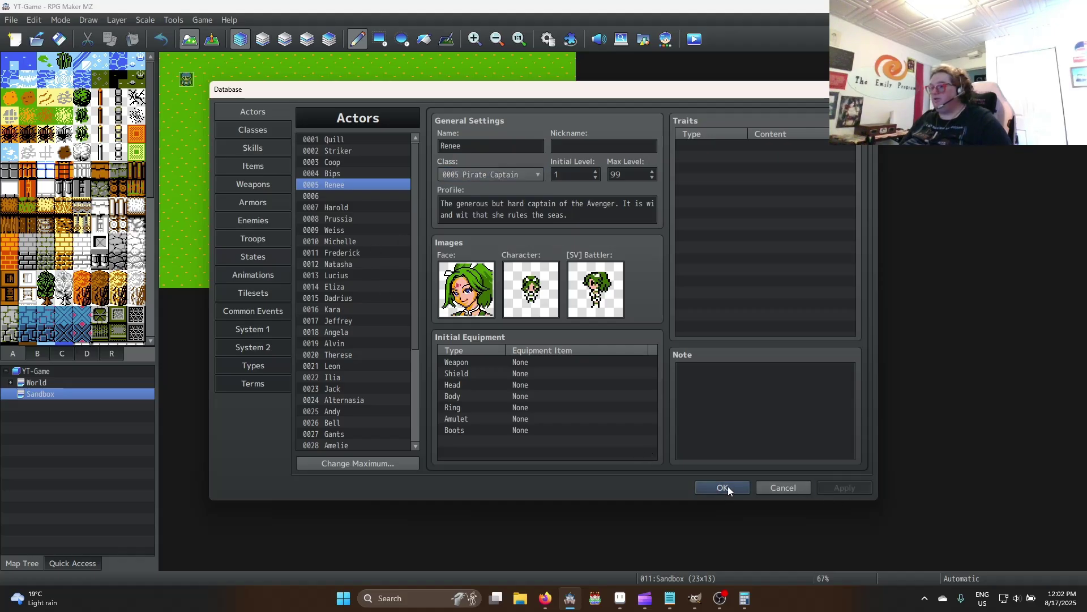
Add the actor Striker to the game's starting party below Quill
click(256, 331)
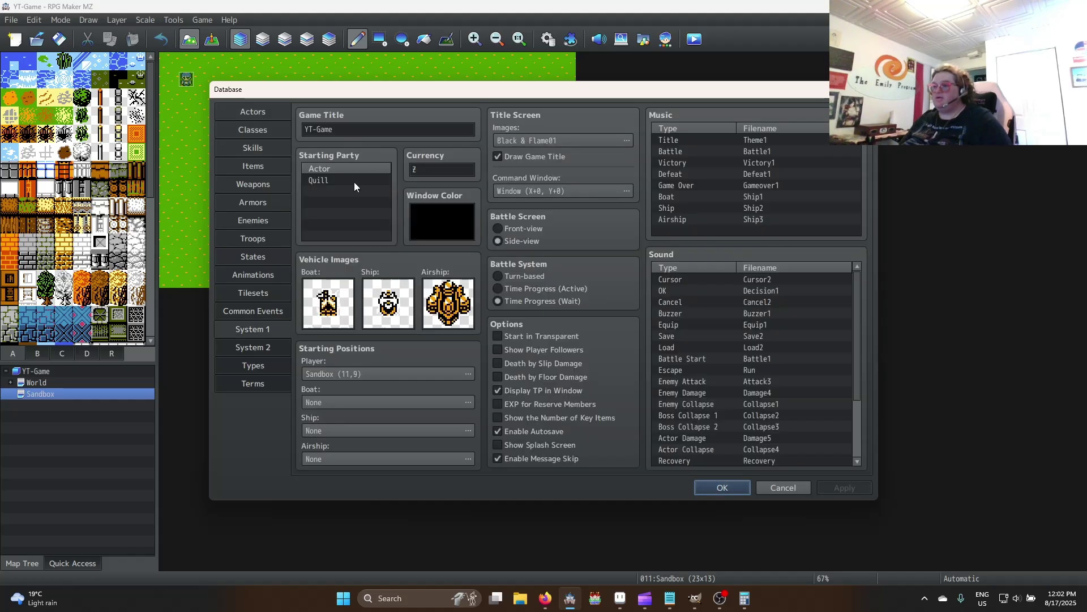
double_click(342, 192)
click(341, 192)
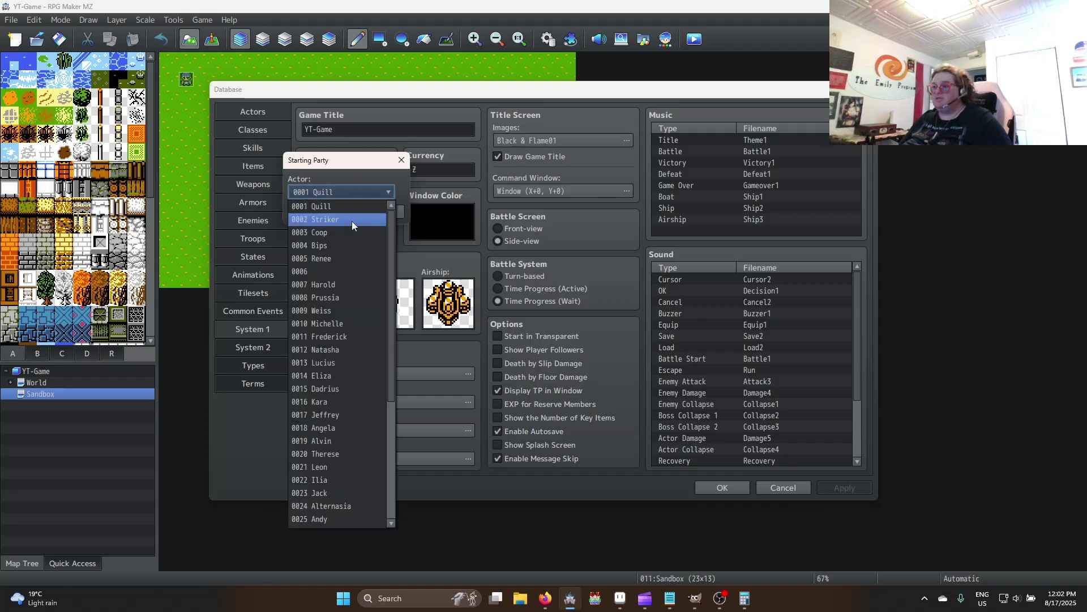
click(351, 220)
click(338, 210)
Add the actor Coop to the starting party as its third member
double_click(341, 203)
click(337, 193)
click(334, 191)
click(334, 192)
click(335, 219)
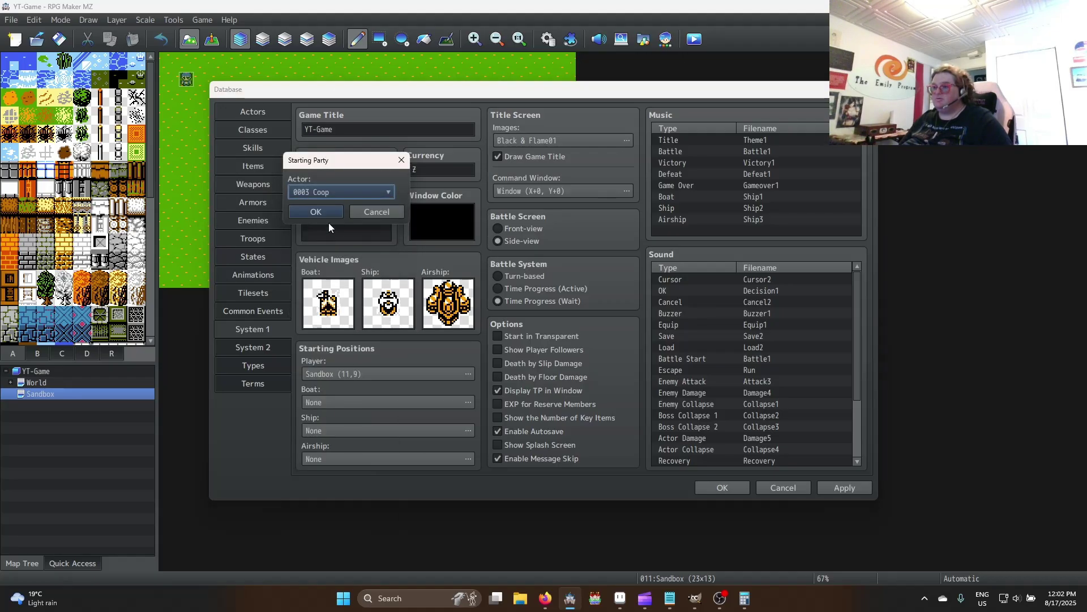
click(324, 212)
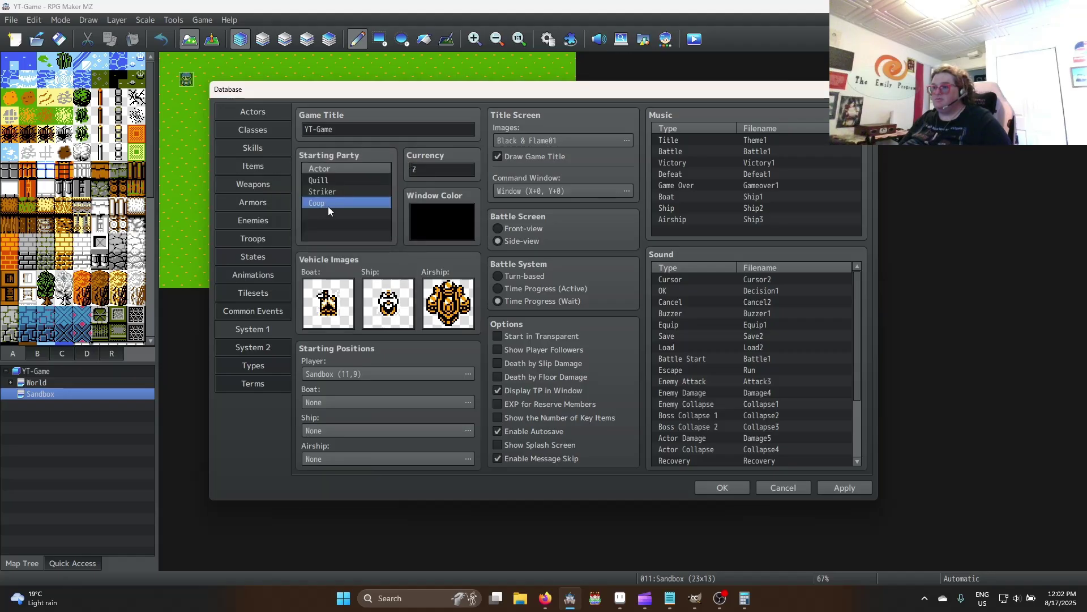
Add the actor Bips to the starting party as its fourth member
double_click(328, 205)
click(322, 193)
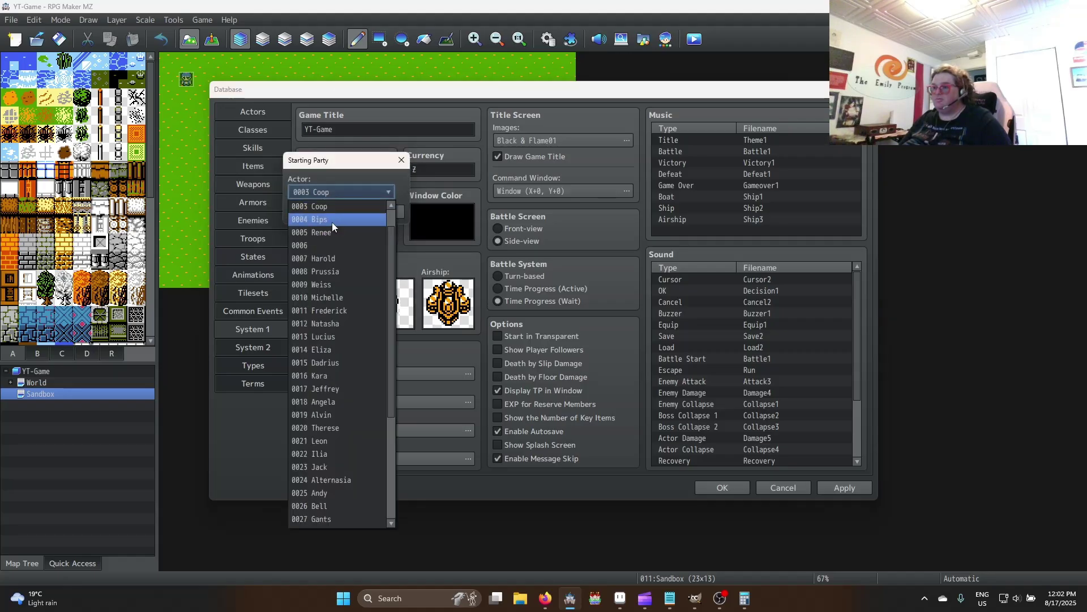
click(328, 220)
click(326, 214)
Add the actor Renee to the starting party as its fifth member and confirm the database changes
double_click(335, 227)
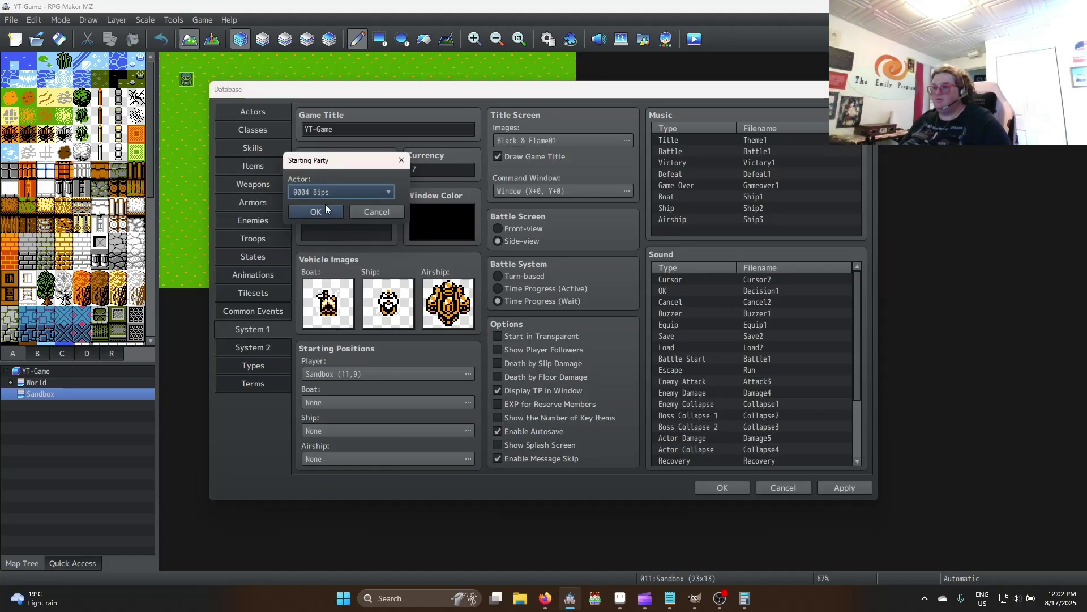
click(327, 193)
click(342, 246)
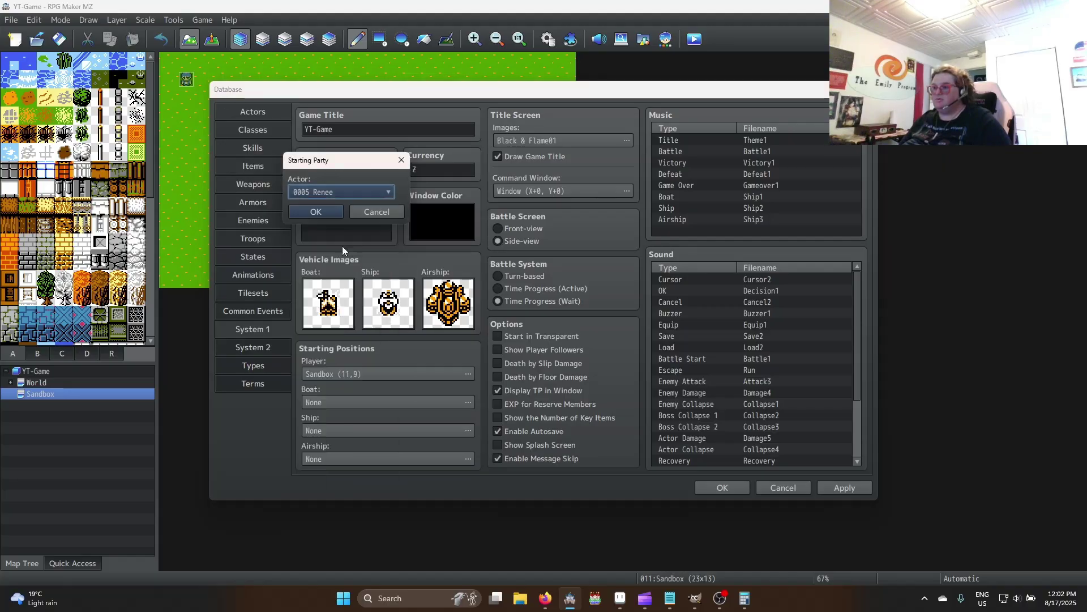
click(322, 213)
click(732, 485)
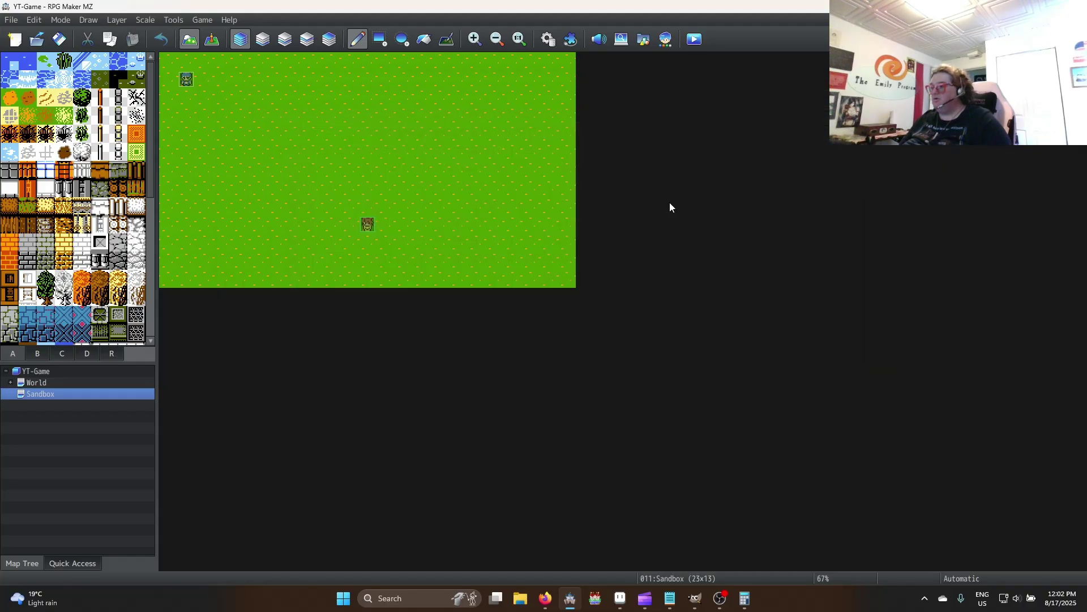
Start a playtest of the game and walk the player character around the Sandbox map
click(692, 48)
click(520, 315)
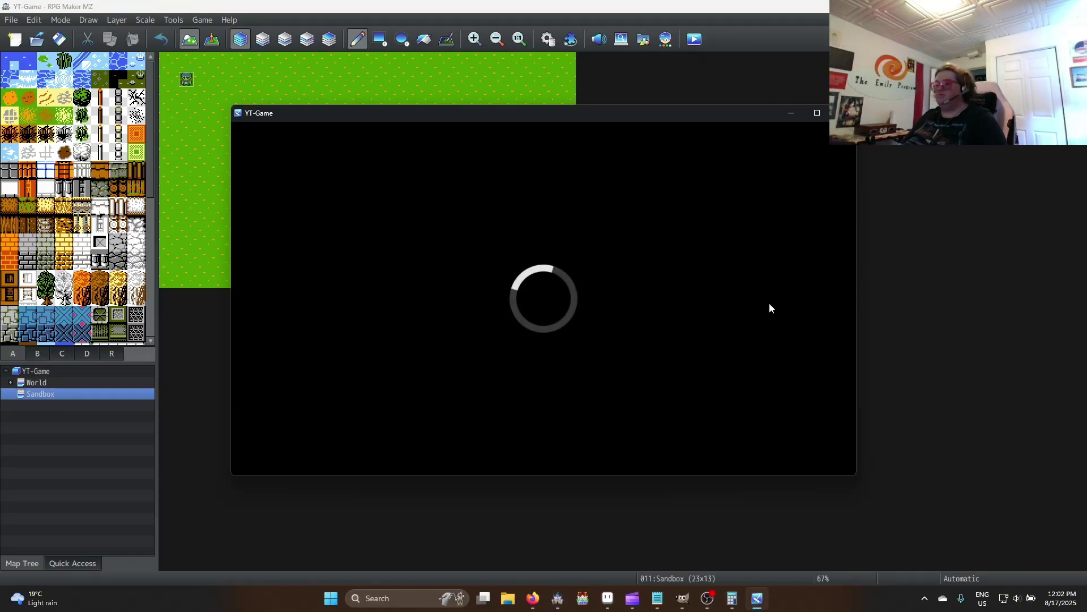
key(Right)
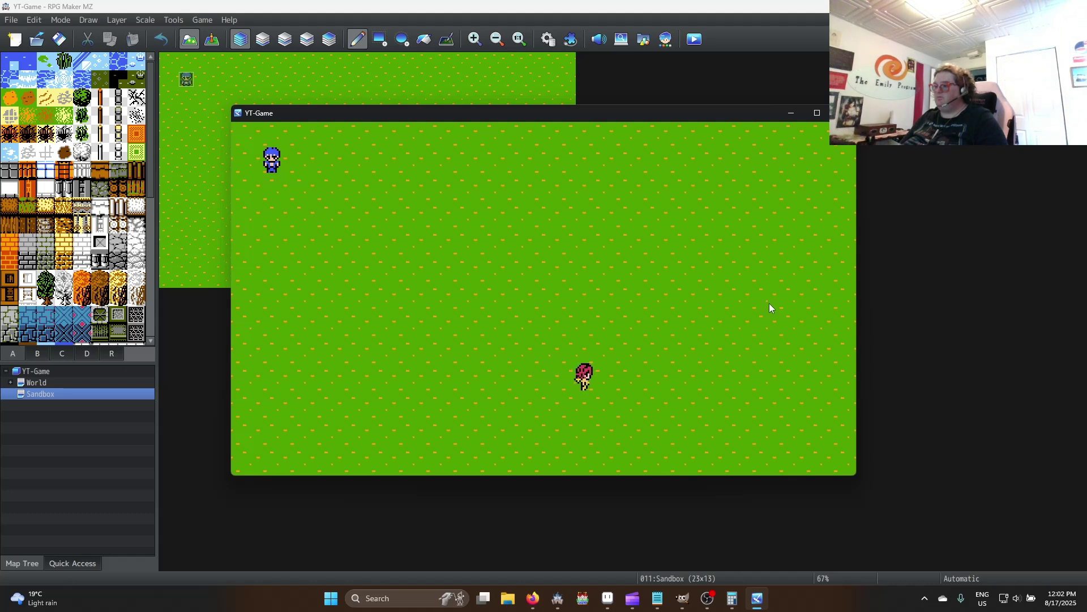
key(Left)
key(Up)
key(Left)
key(Down)
Open the in-game main menu and go through the whole party list under Formation to check each member's class
key(Escape)
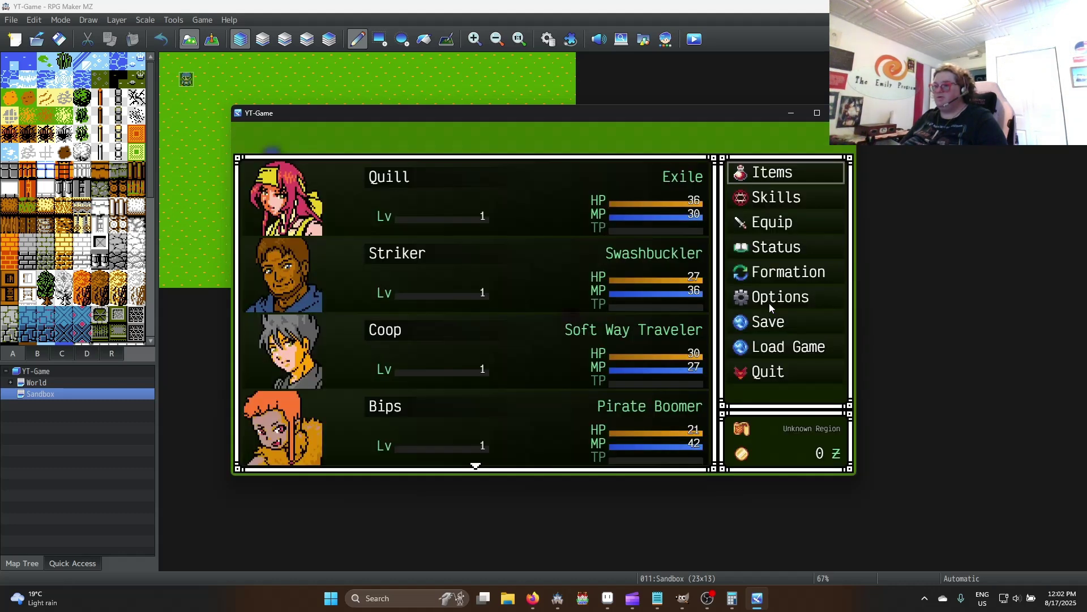
key(Down)
key(Down)
key(Down)
key(Down)
key(Return)
key(Down)
key(Down)
key(Down)
key(Down)
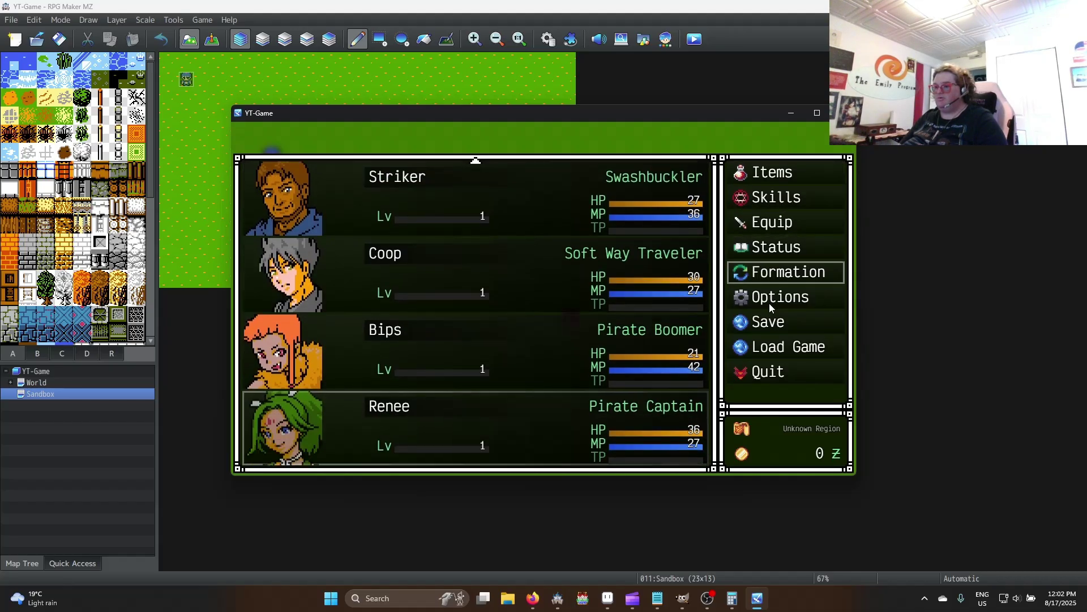
key(Down)
key(Escape)
Go through the party list under Status and open Quill's status page
key(Up)
key(Return)
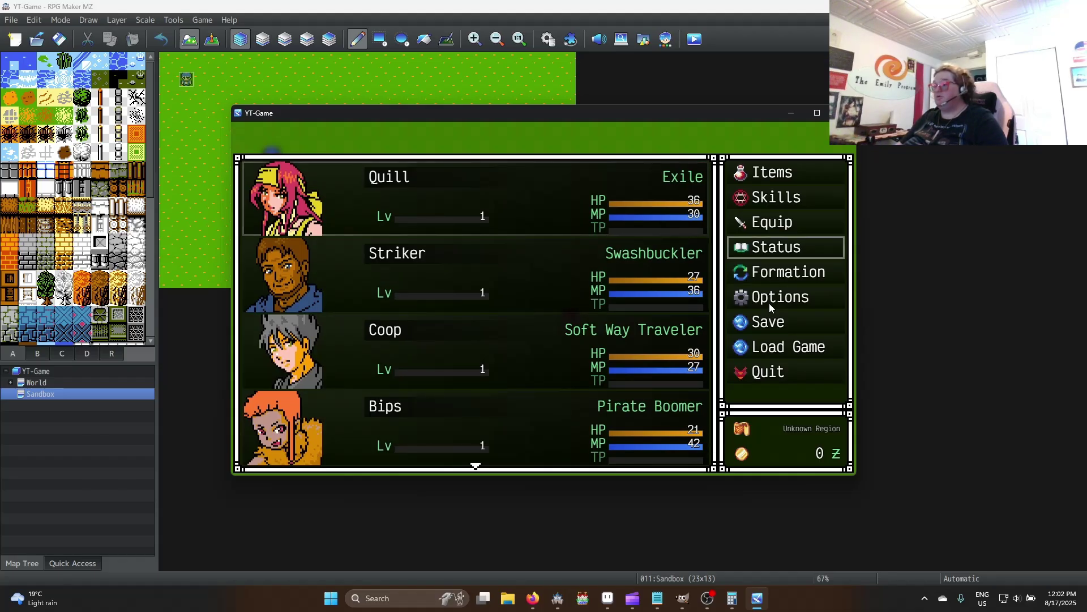
key(Down)
key(Down)
key(Down)
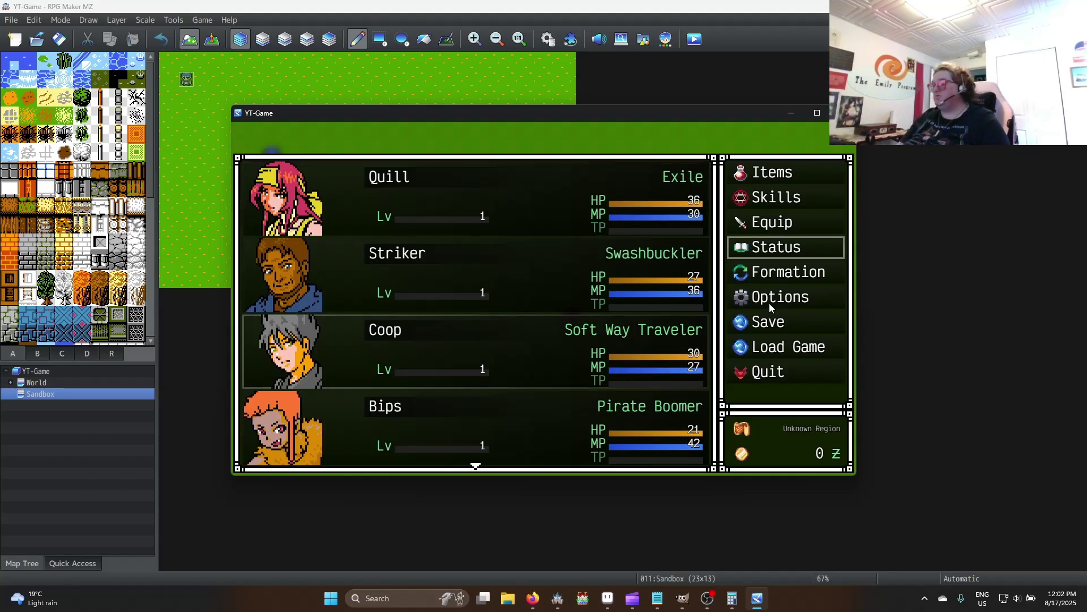
key(Down)
key(Down)
key(Return)
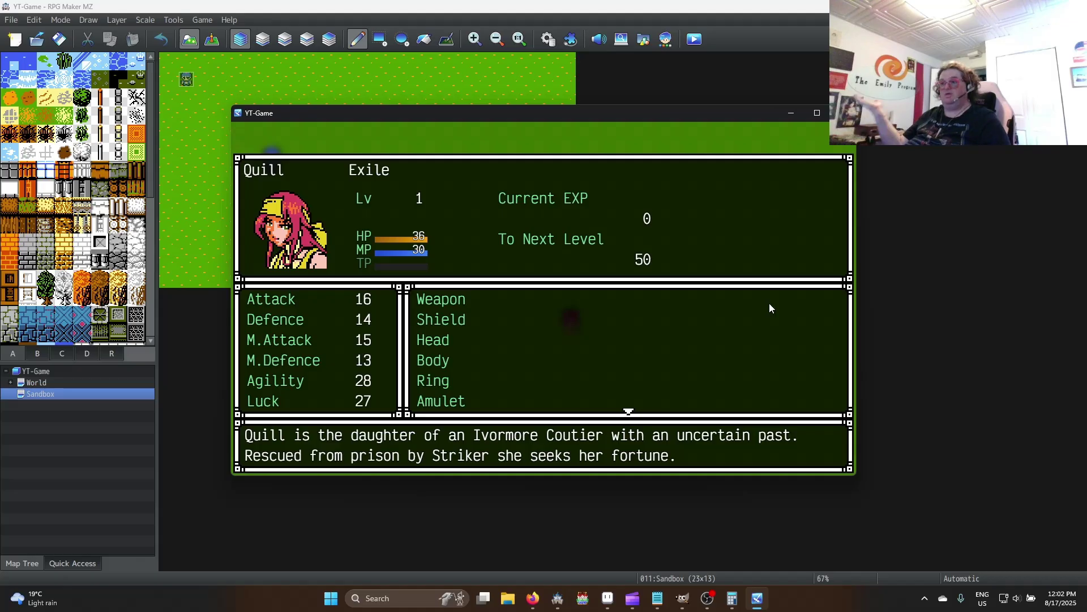
Examine the parameters and profiles on the other party members' status pages, including Coop's, and end the playtest
key(w)
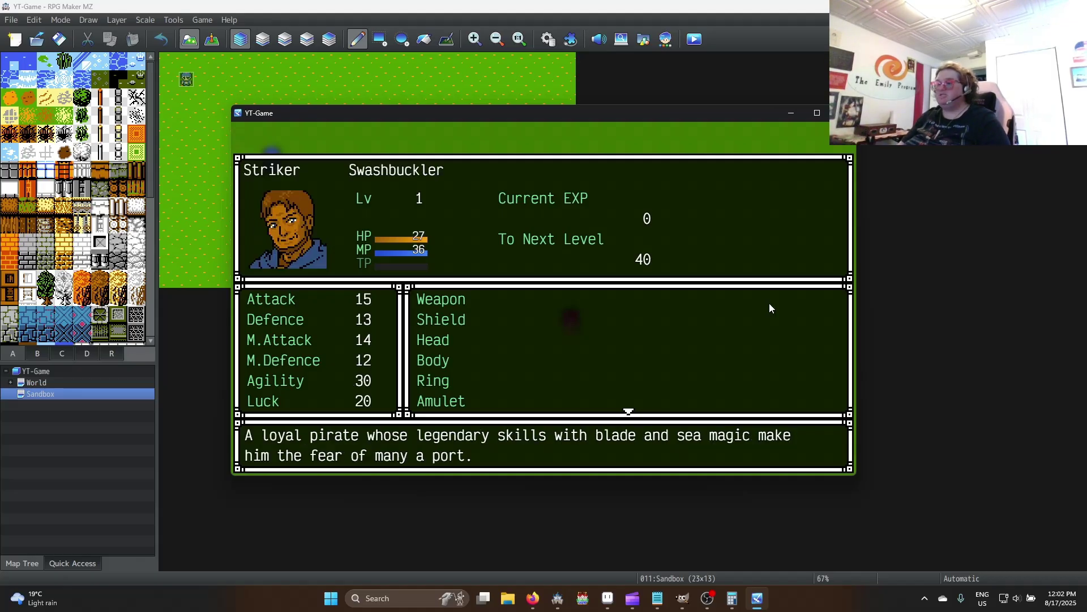
key(w)
key(w)
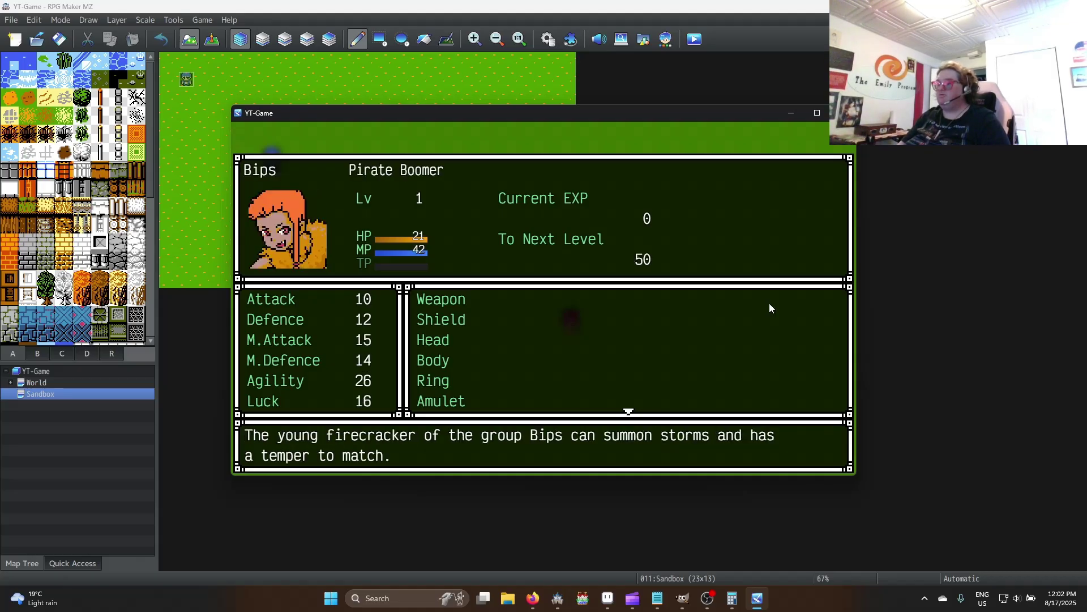
key(w)
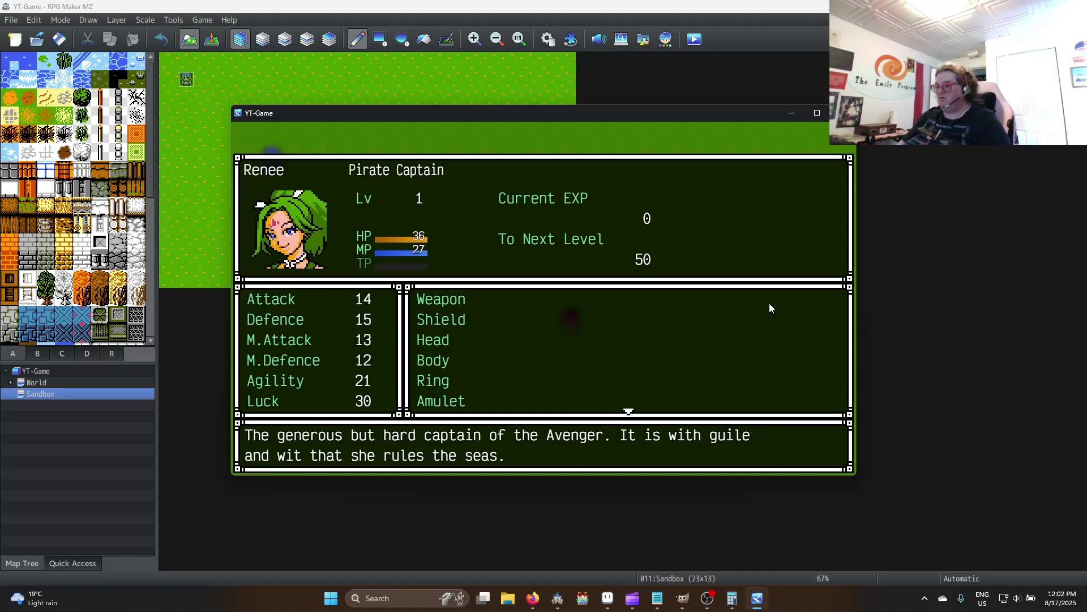
key(w)
key(q)
key(w)
key(w)
key(w)
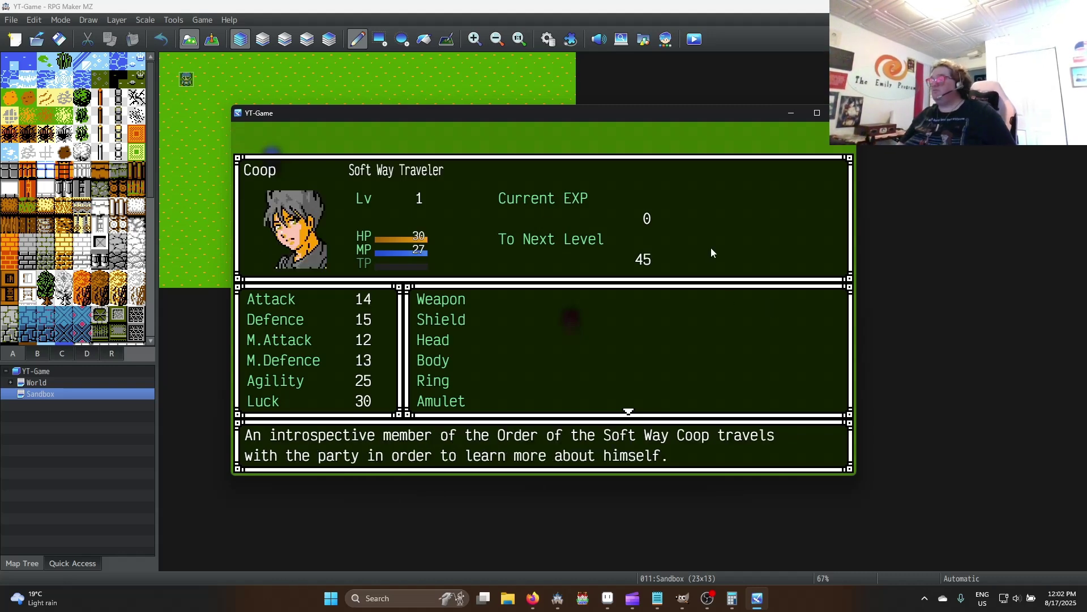
click(844, 112)
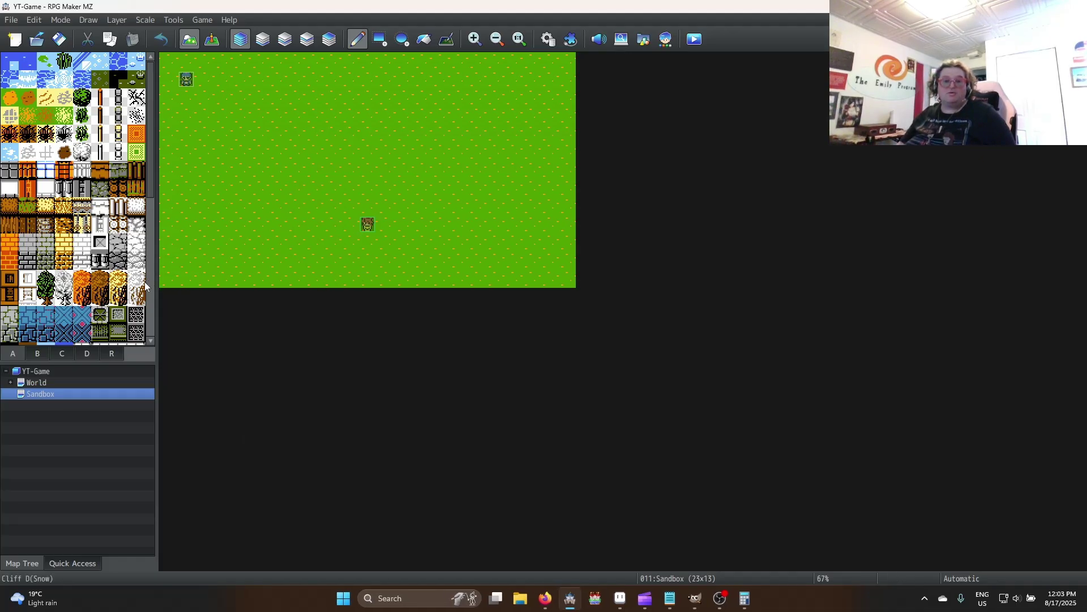
Run another playtest, view the game's Options screen from the main menu, and close the playtest
click(571, 40)
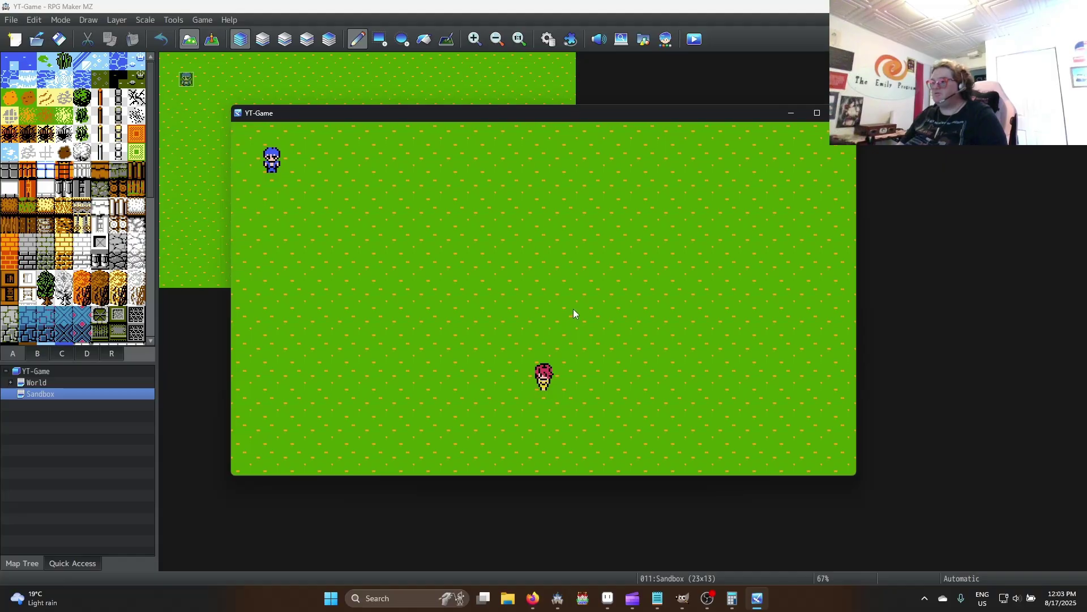
right_click(573, 310)
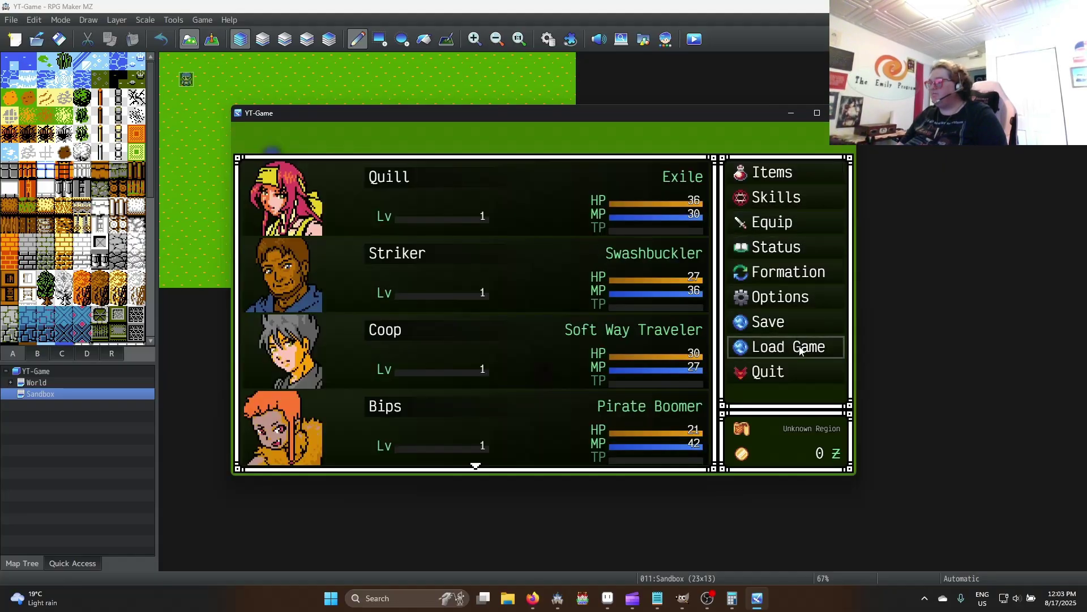
click(787, 296)
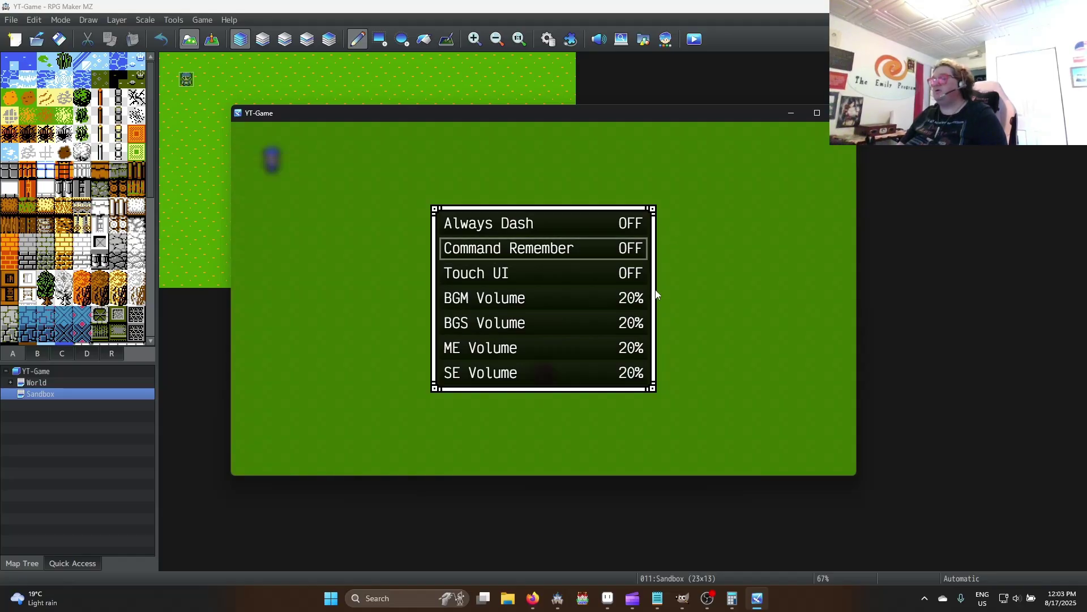
right_click(771, 172)
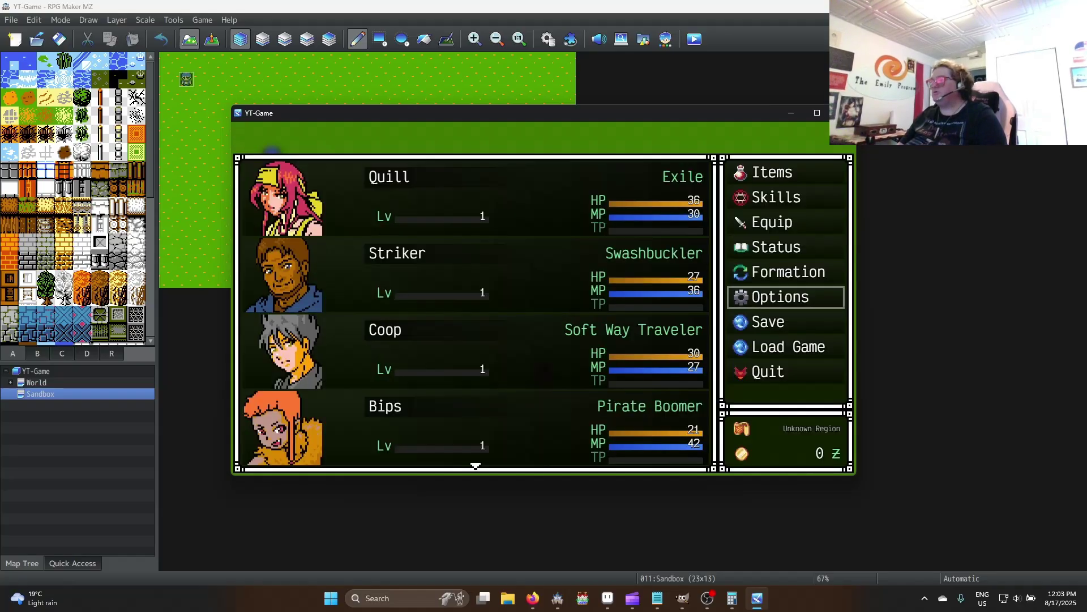
right_click(770, 172)
click(843, 113)
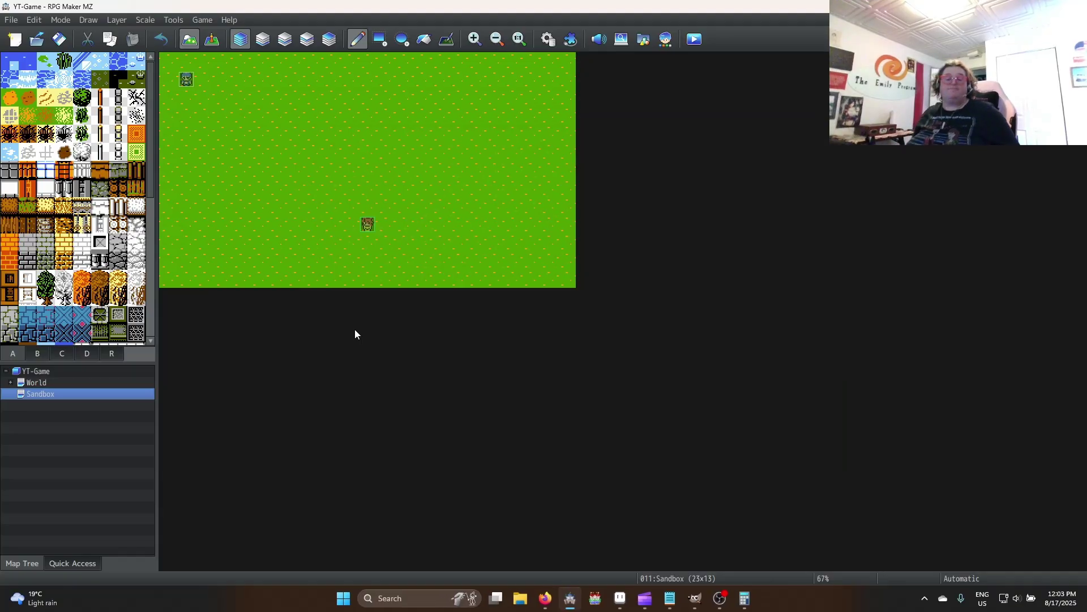